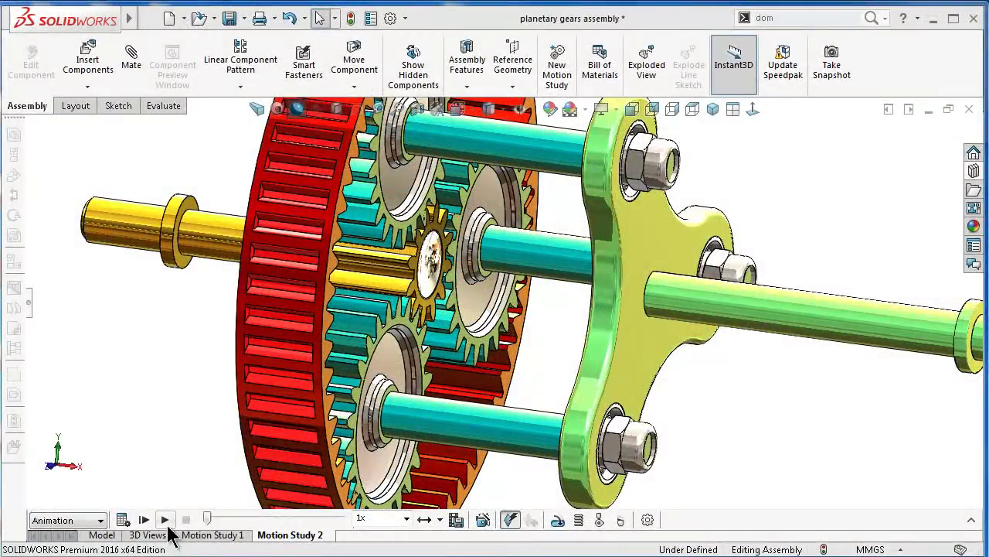
Play the planetary gear animation in Motion Study 2, then bring up the Assem5 gear layout
{"action": "left_click", "coordinate": [165, 519]}
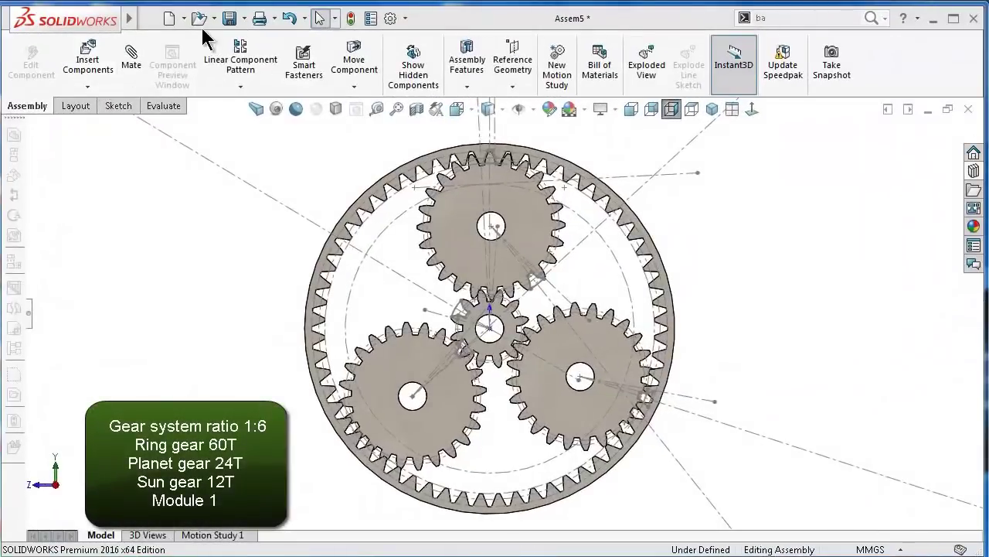
Create a new empty assembly and dismiss the Begin Assembly panel
{"action": "left_click", "coordinate": [170, 18]}
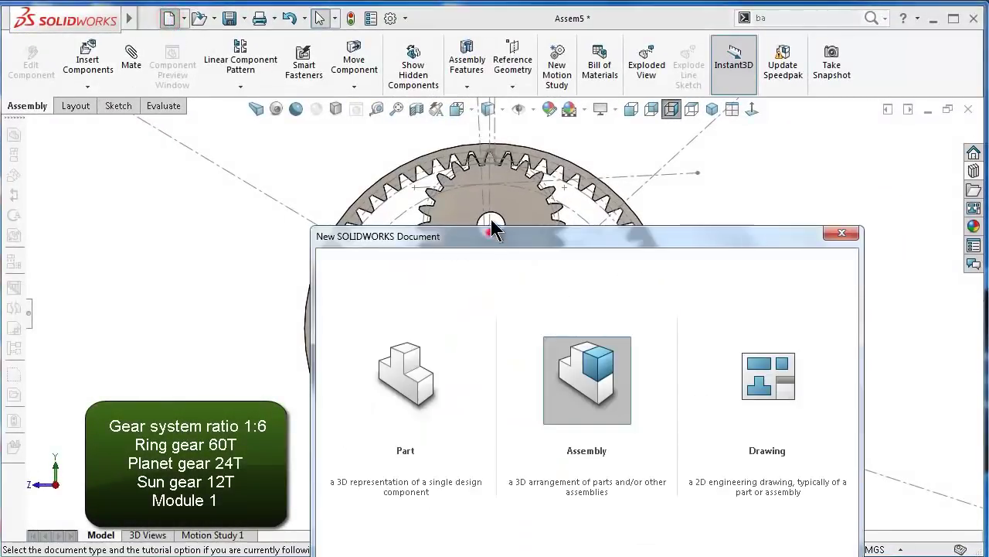
{"action": "left_click", "coordinate": [631, 505]}
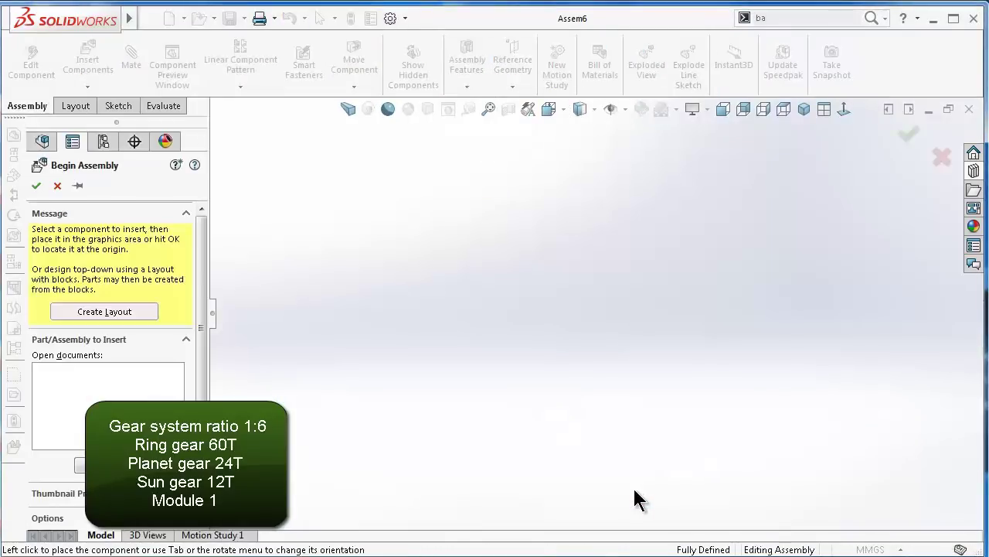
{"action": "left_click", "coordinate": [613, 110]}
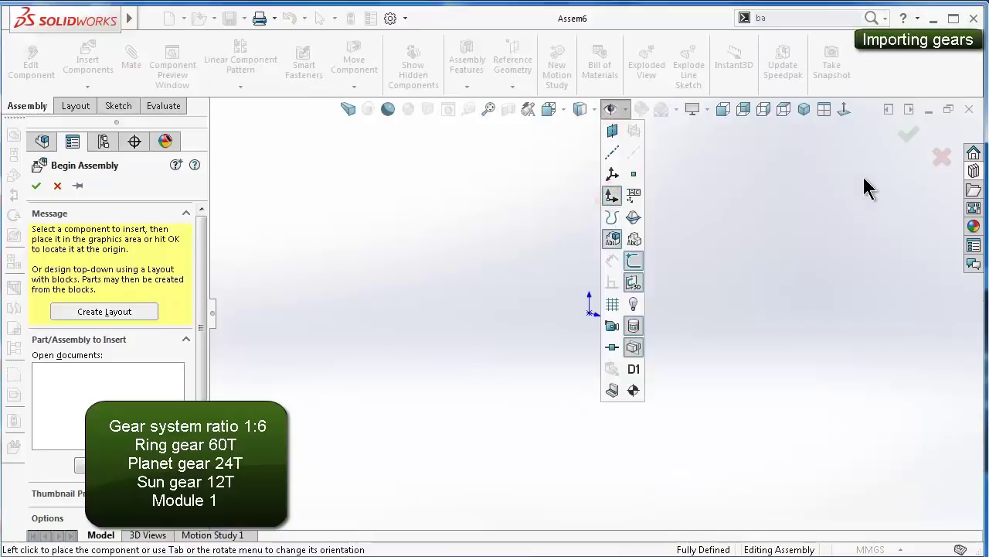
{"action": "left_click", "coordinate": [938, 160]}
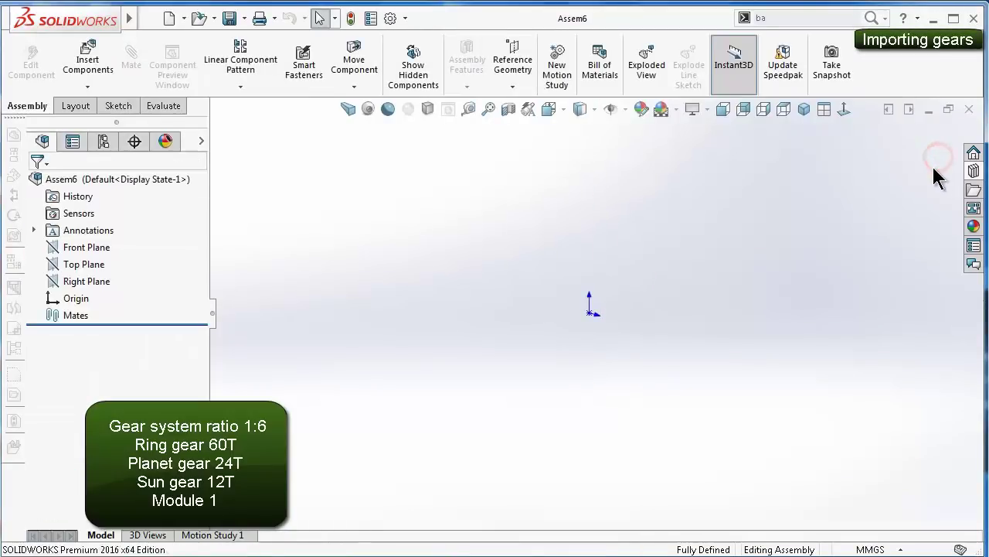
In the Design Library, browse Toolbox > ISO > Power Transmission > Gears and pick Internal Spur Gear
{"action": "left_click", "coordinate": [973, 171]}
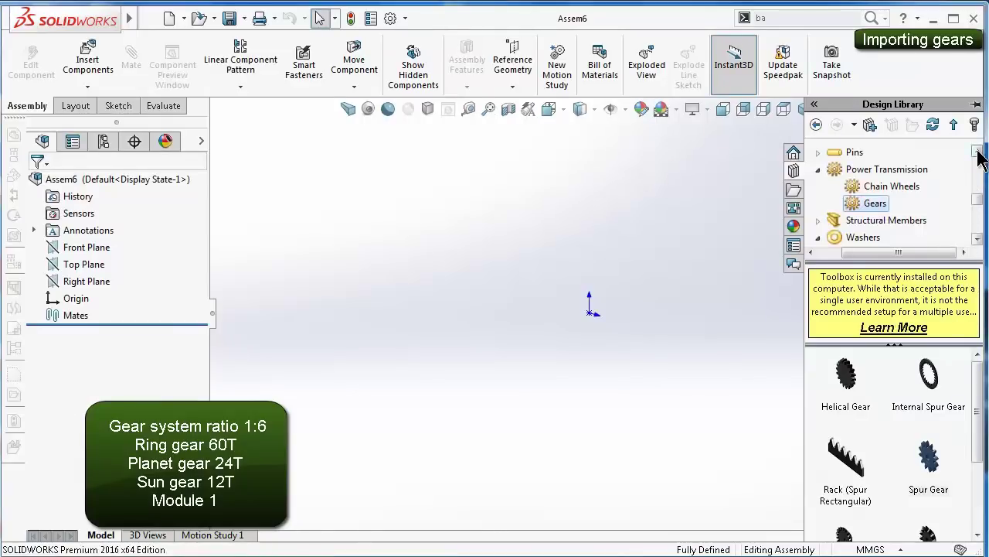
{"action": "left_click", "coordinate": [978, 153]}
{"action": "left_click", "coordinate": [977, 153]}
{"action": "left_click", "coordinate": [978, 153]}
{"action": "left_click", "coordinate": [978, 153]}
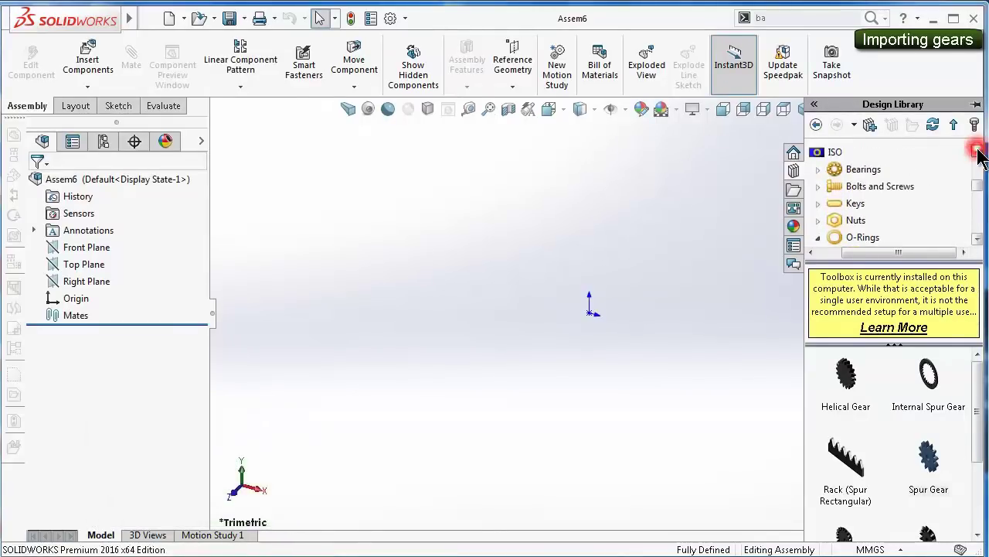
{"action": "left_click", "coordinate": [977, 238]}
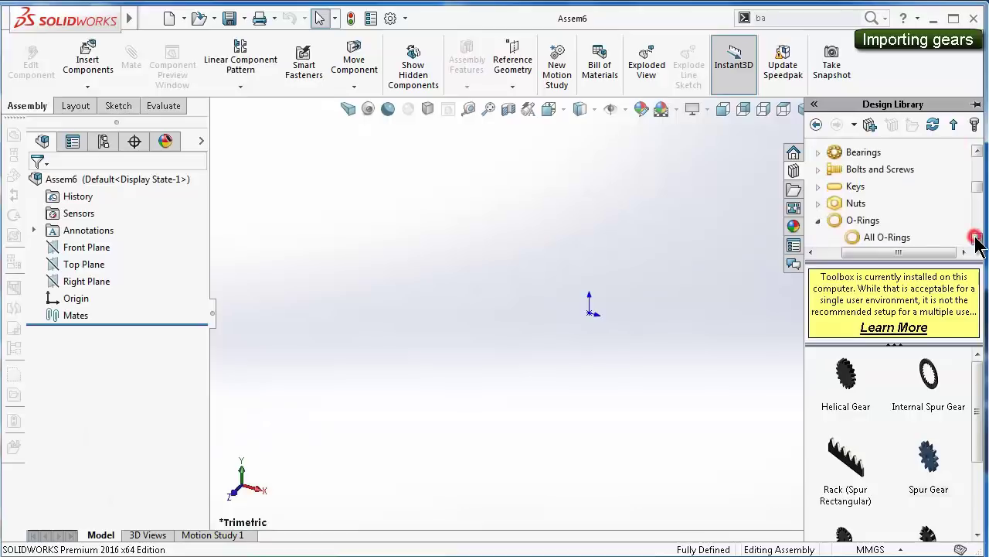
{"action": "left_click", "coordinate": [977, 238]}
{"action": "left_click", "coordinate": [977, 238]}
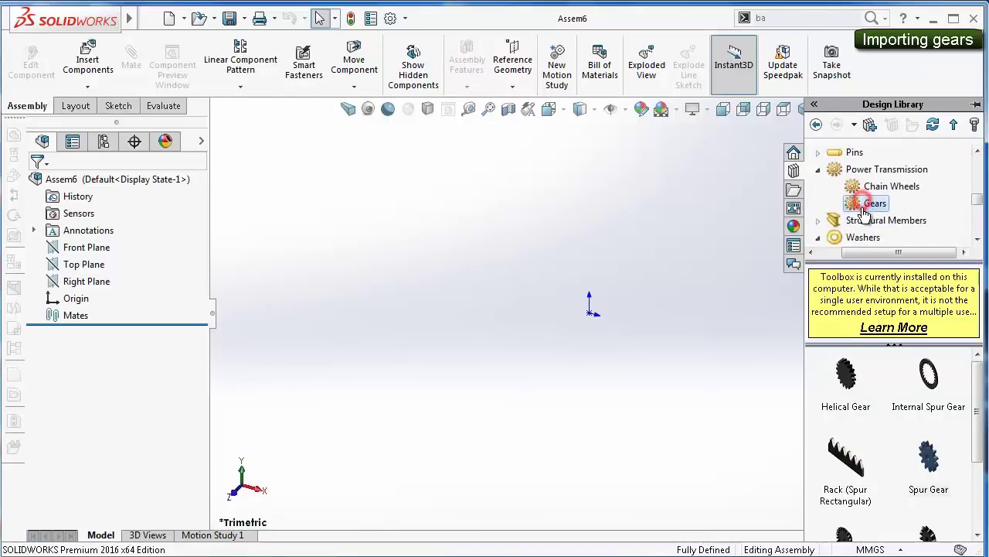
{"action": "left_click", "coordinate": [929, 375]}
Drop the Internal Spur Gear at the origin with module 1, 60 teeth and face width 10
{"action": "left_click_drag", "start_coordinate": [928, 375], "coordinate": [596, 313]}
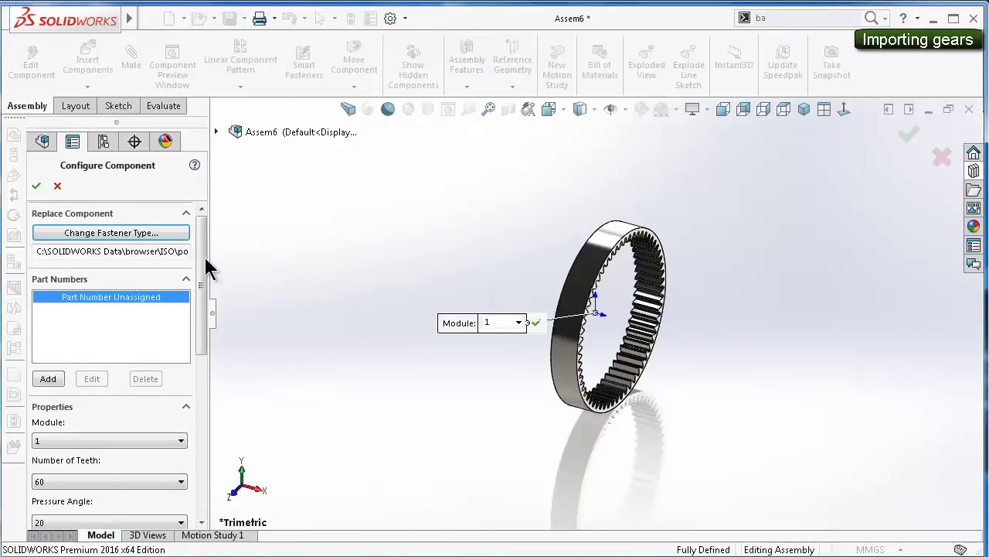
{"action": "left_click_drag", "start_coordinate": [204, 258], "coordinate": [205, 318]}
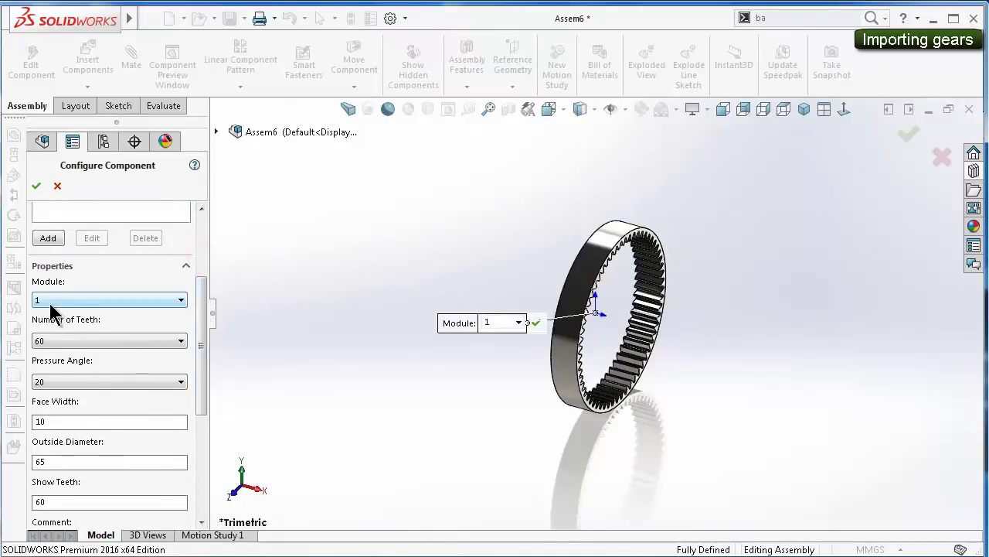
{"action": "left_click_drag", "start_coordinate": [202, 384], "coordinate": [201, 418]}
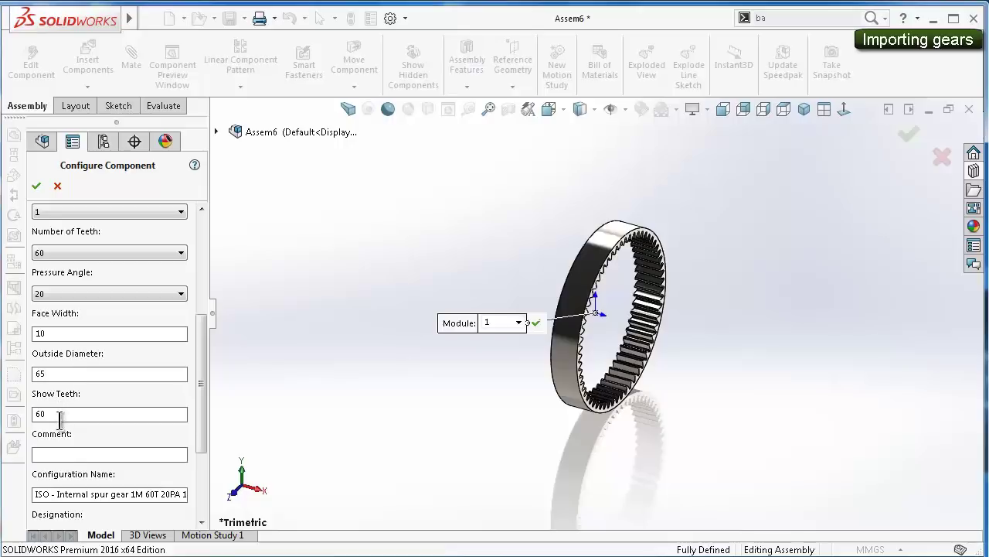
{"action": "left_click_drag", "start_coordinate": [197, 424], "coordinate": [203, 371]}
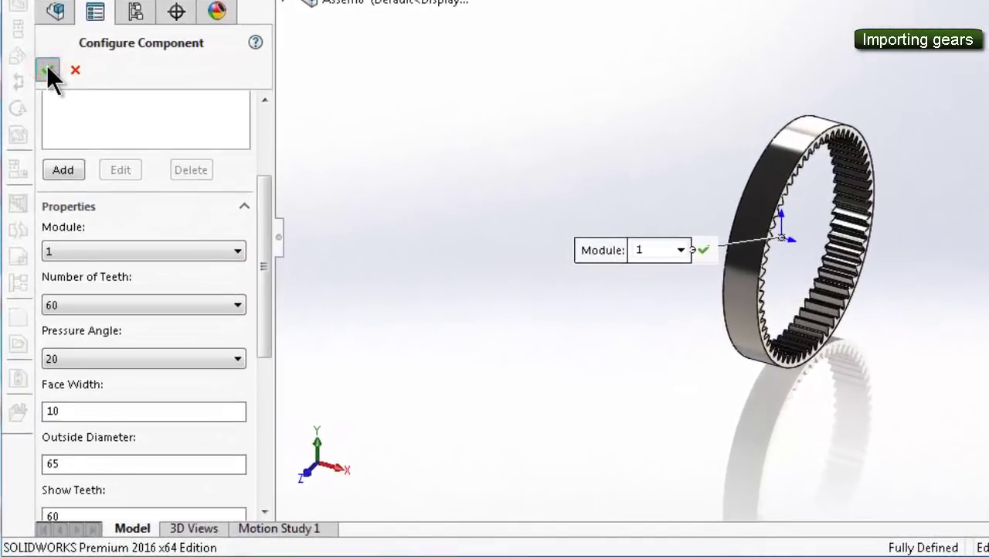
{"action": "left_click", "coordinate": [46, 67]}
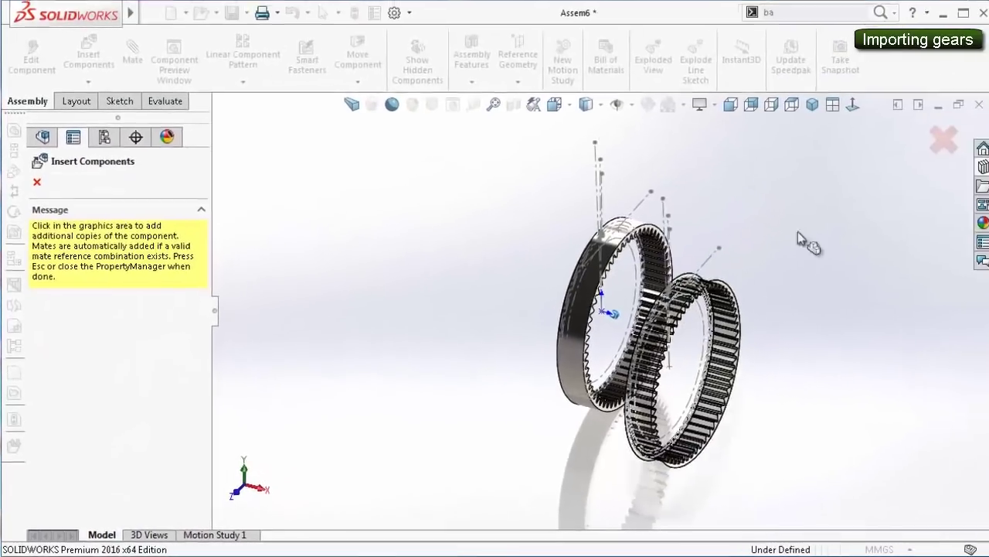
Switch to Front view and save the ring gear as Part (*.sldprt) named 'Gear1 Ring'
{"action": "left_click", "coordinate": [940, 141]}
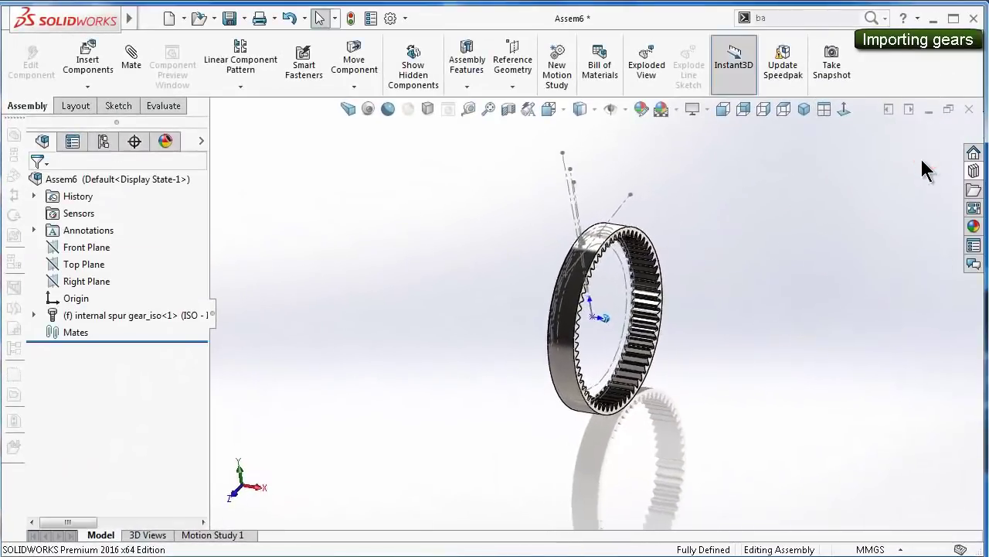
{"action": "key", "text": "ctrl+1"}
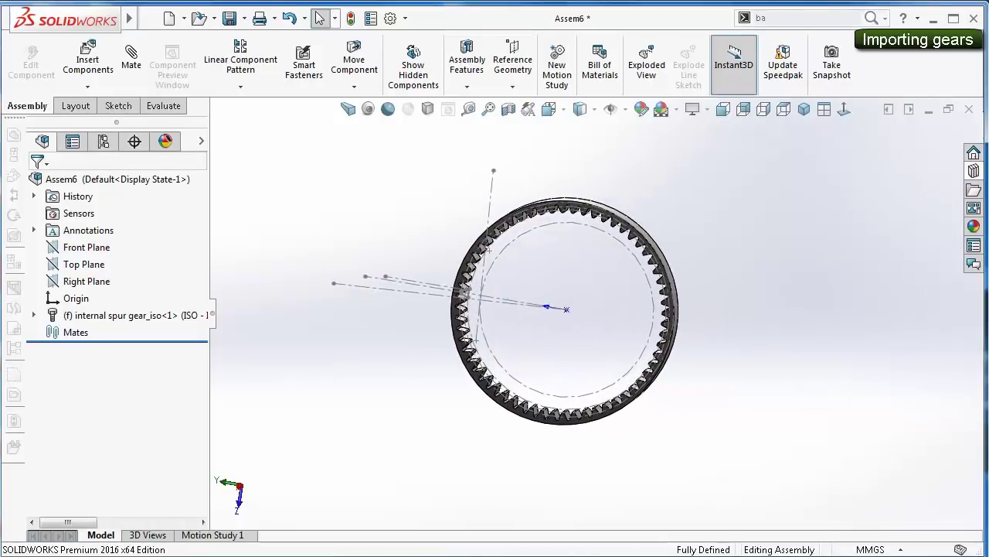
{"action": "left_click", "coordinate": [245, 17]}
{"action": "left_click", "coordinate": [243, 59]}
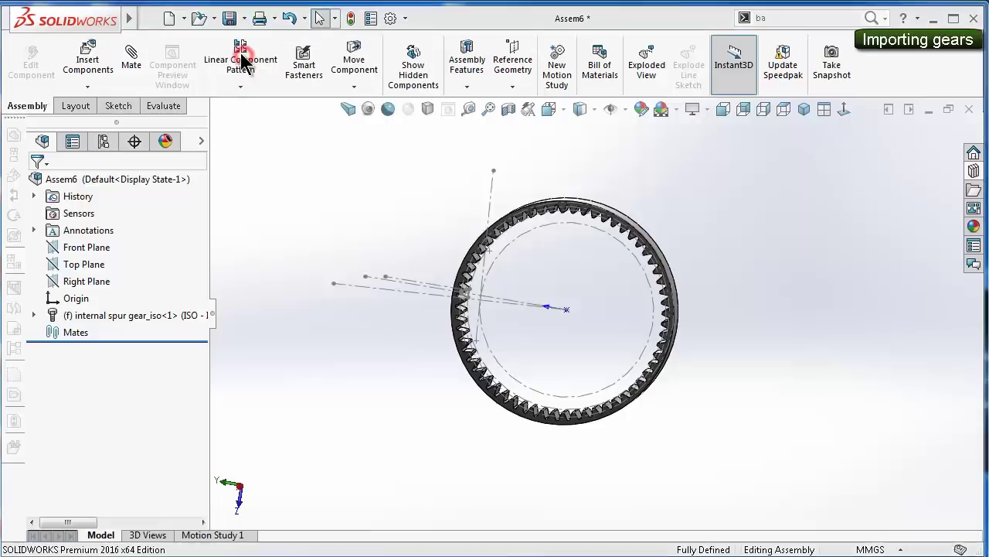
{"action": "left_click", "coordinate": [403, 285]}
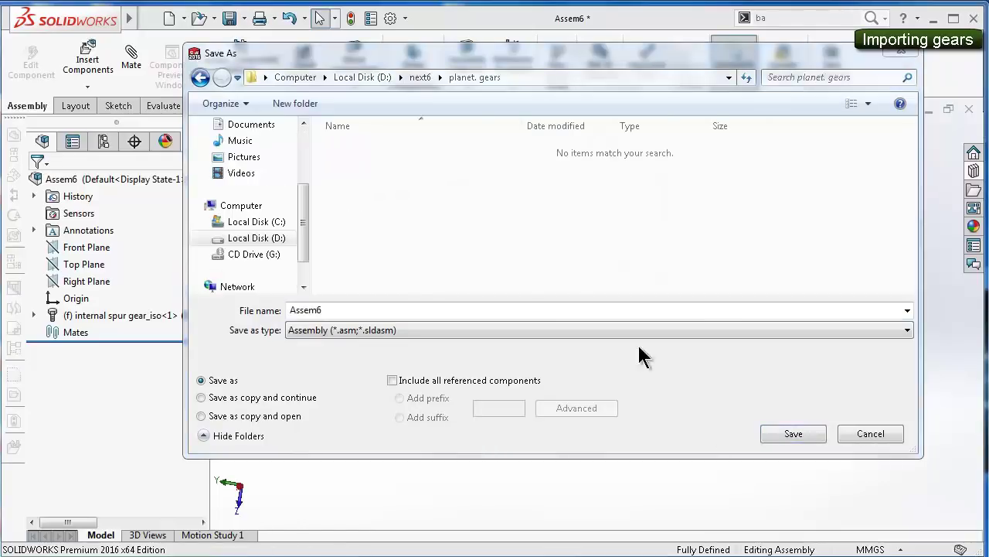
{"action": "left_click", "coordinate": [555, 330]}
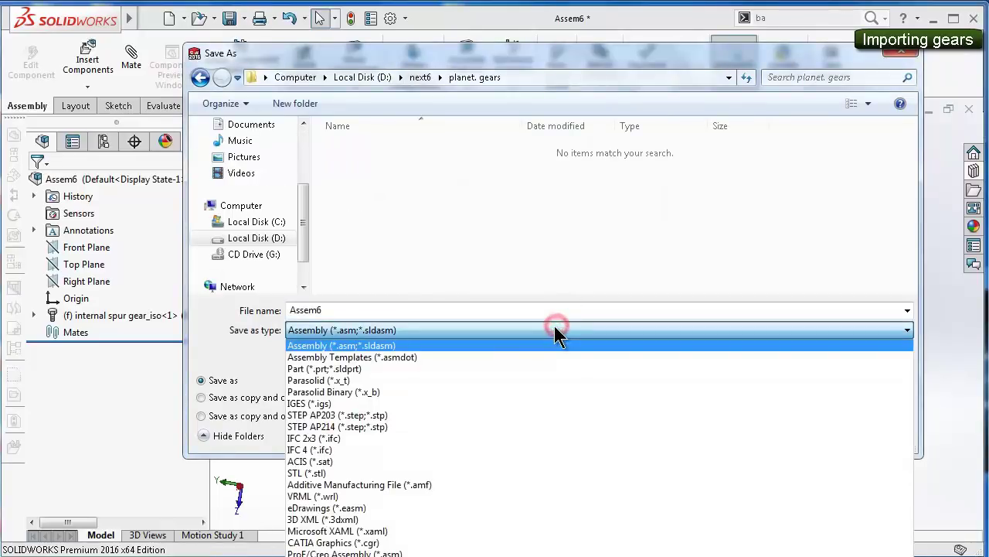
{"action": "left_click", "coordinate": [433, 369]}
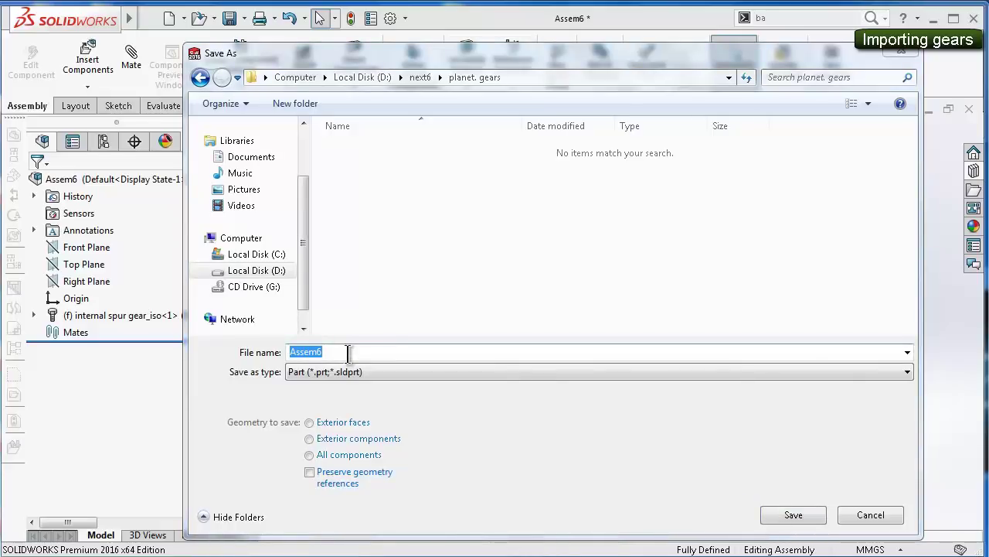
{"action": "left_click", "coordinate": [348, 352]}
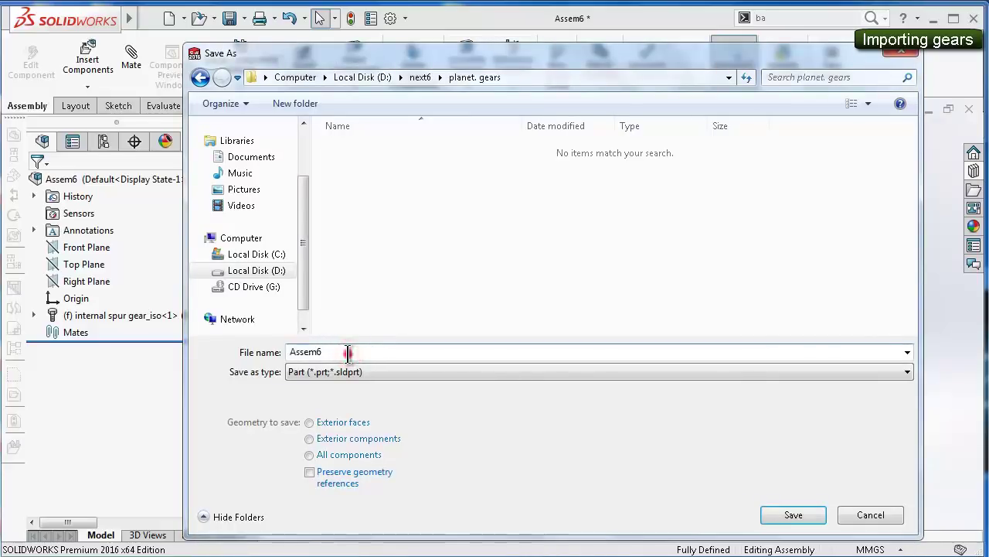
{"action": "double_click", "coordinate": [348, 352]}
{"action": "type", "text": "ear1 Ring"}
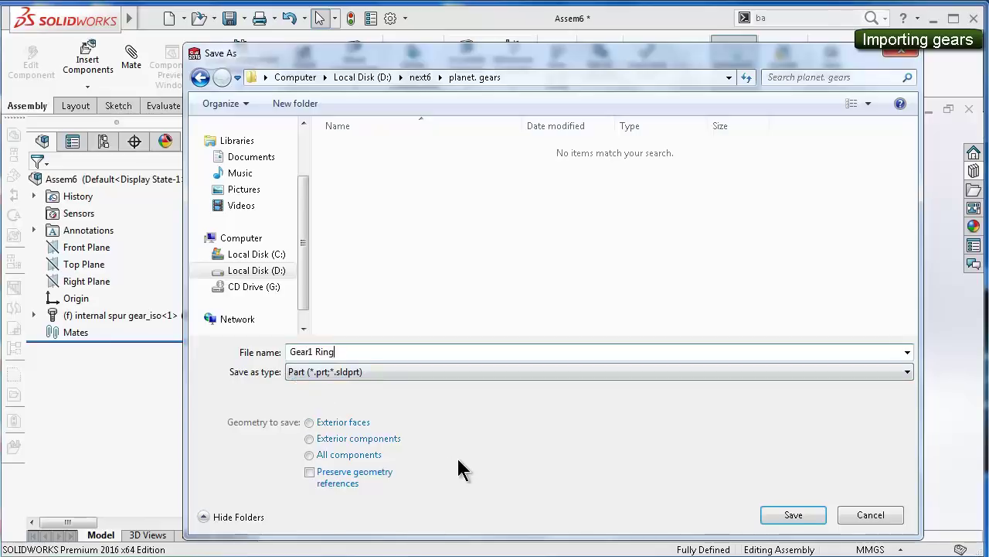
{"action": "left_click", "coordinate": [794, 514]}
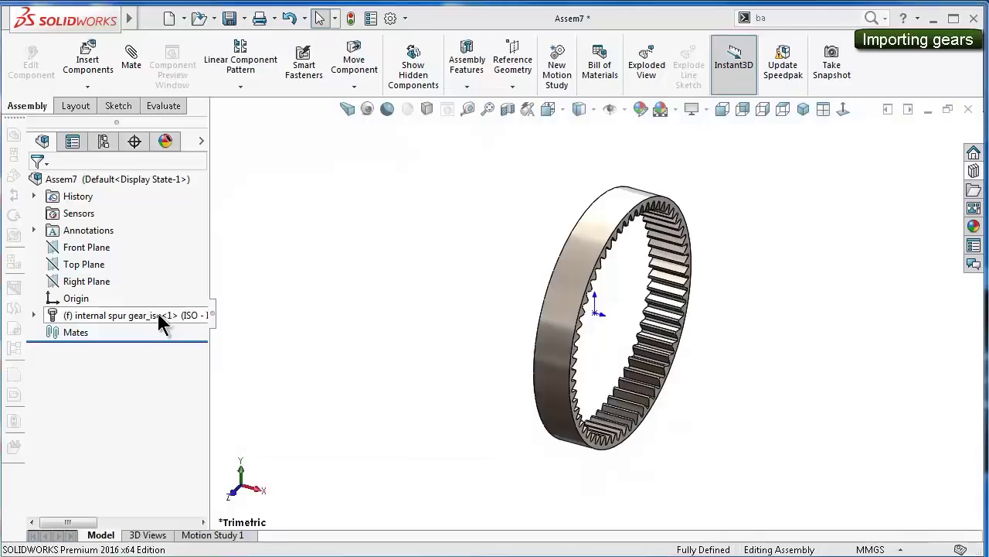
{"action": "left_click", "coordinate": [159, 317]}
{"action": "right_click", "coordinate": [160, 317]}
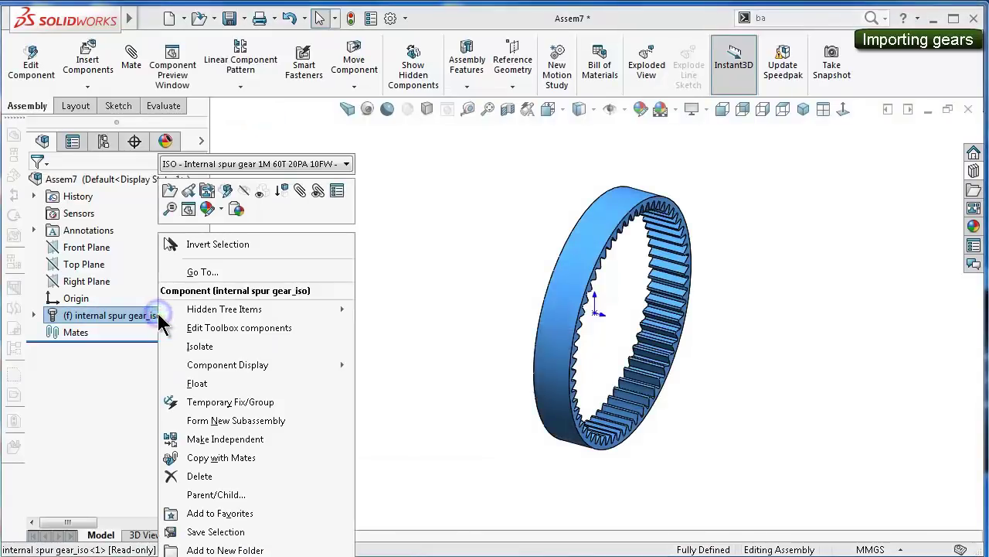
{"action": "left_click", "coordinate": [220, 475]}
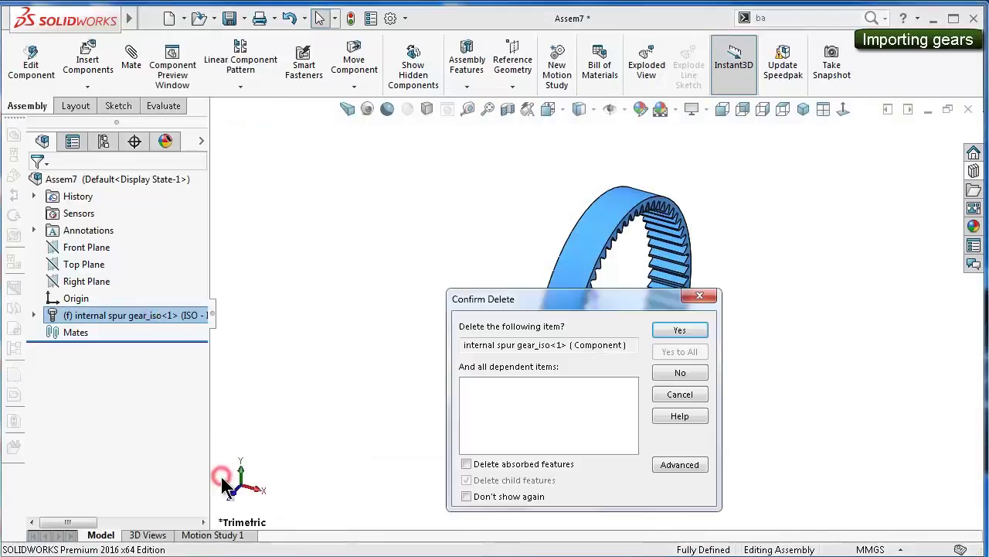
{"action": "left_click", "coordinate": [673, 328]}
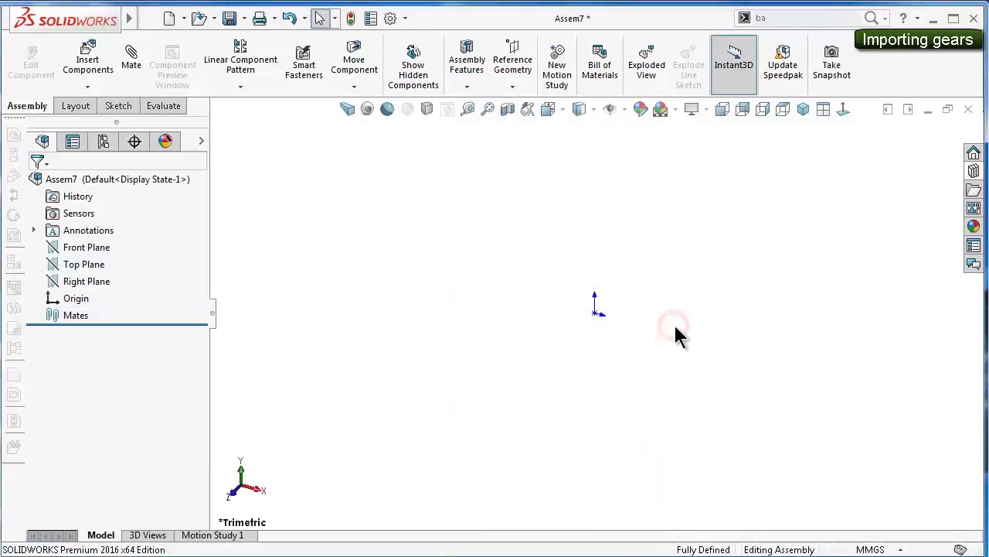
{"action": "left_click", "coordinate": [974, 170]}
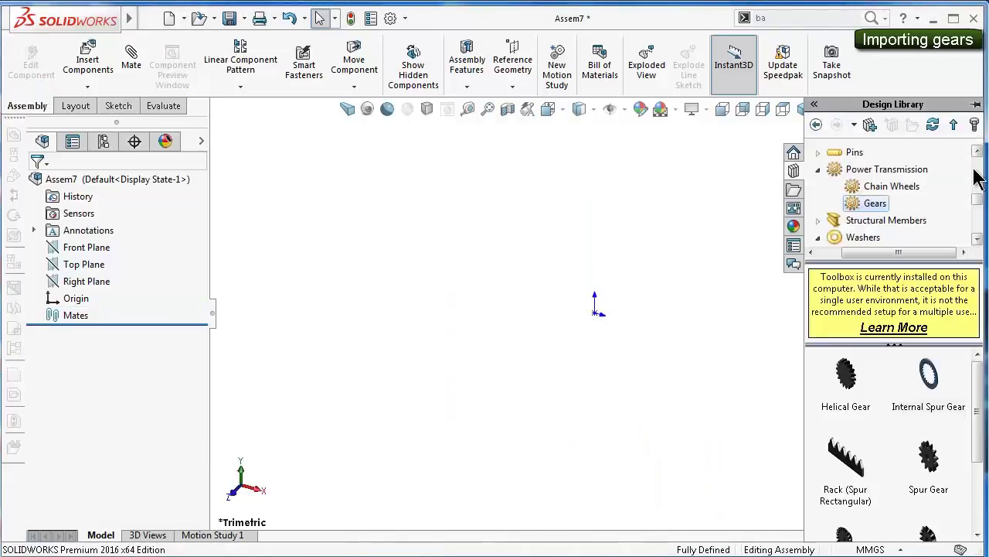
{"action": "left_click_drag", "start_coordinate": [979, 387], "coordinate": [981, 435]}
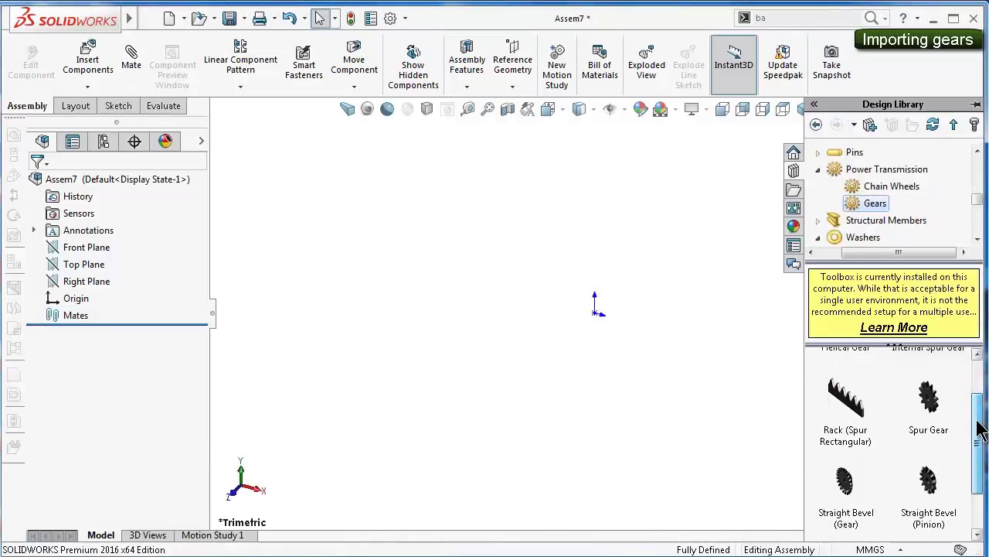
{"action": "left_click_drag", "start_coordinate": [931, 405], "coordinate": [597, 321]}
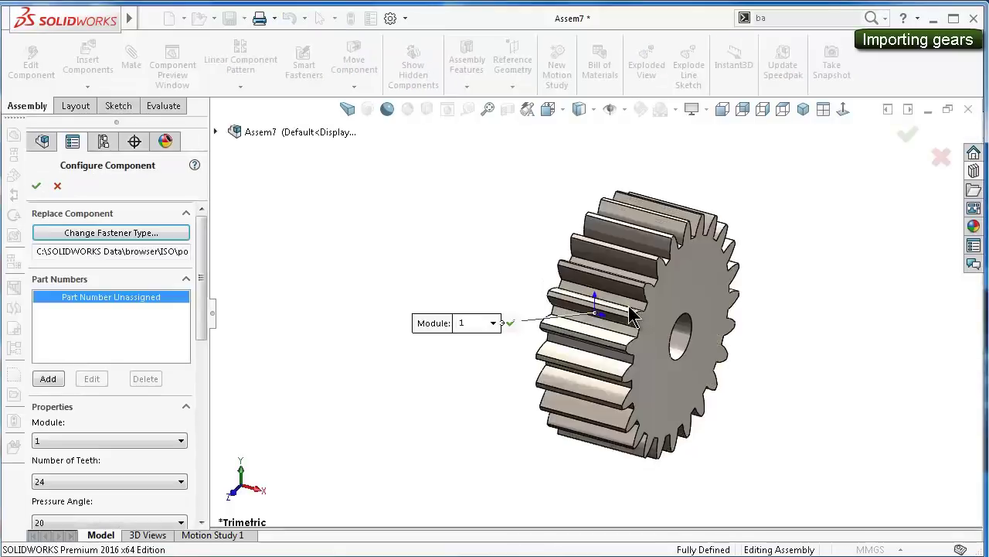
{"action": "middle_click_drag", "start_coordinate": [503, 283], "coordinate": [510, 286]}
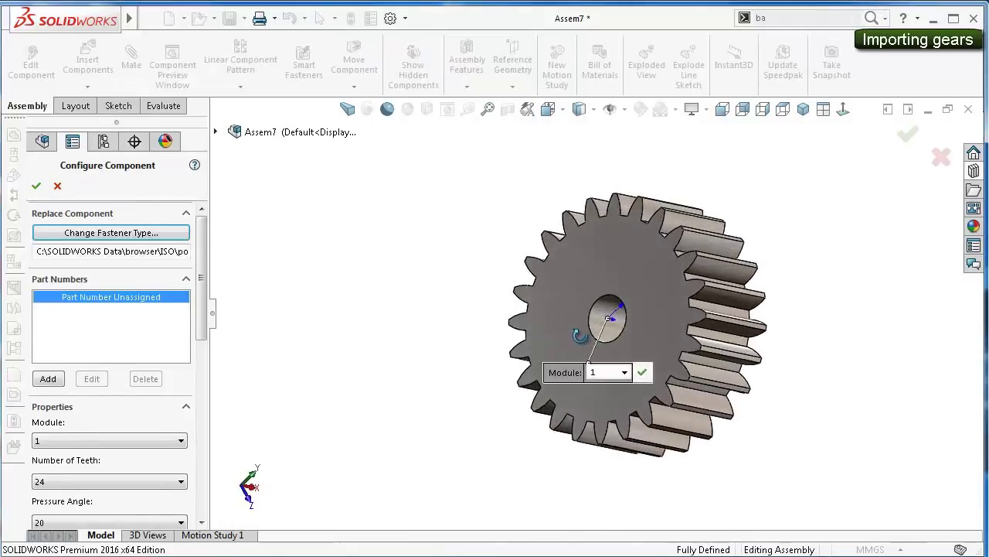
{"action": "left_click_drag", "start_coordinate": [202, 280], "coordinate": [203, 334]}
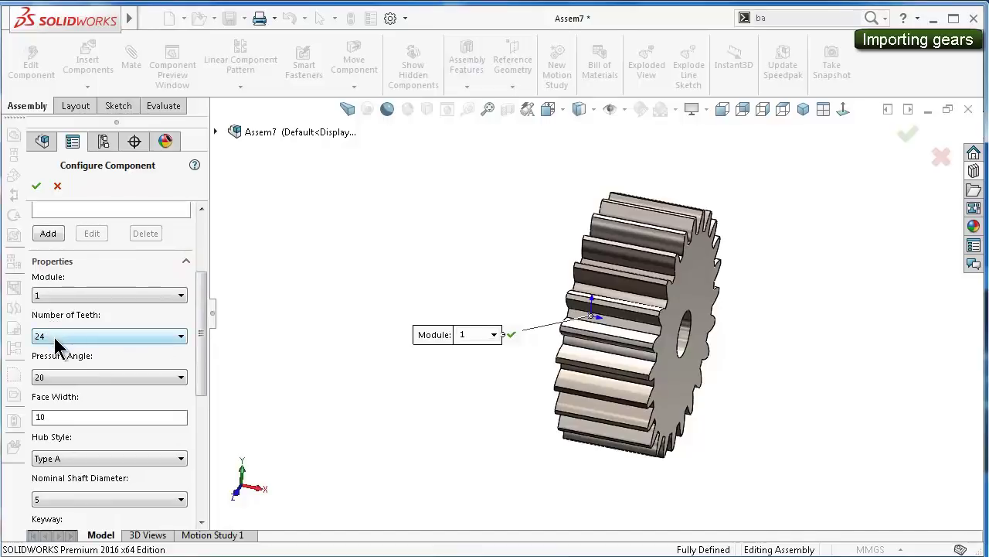
{"action": "left_click_drag", "start_coordinate": [203, 373], "coordinate": [203, 418]}
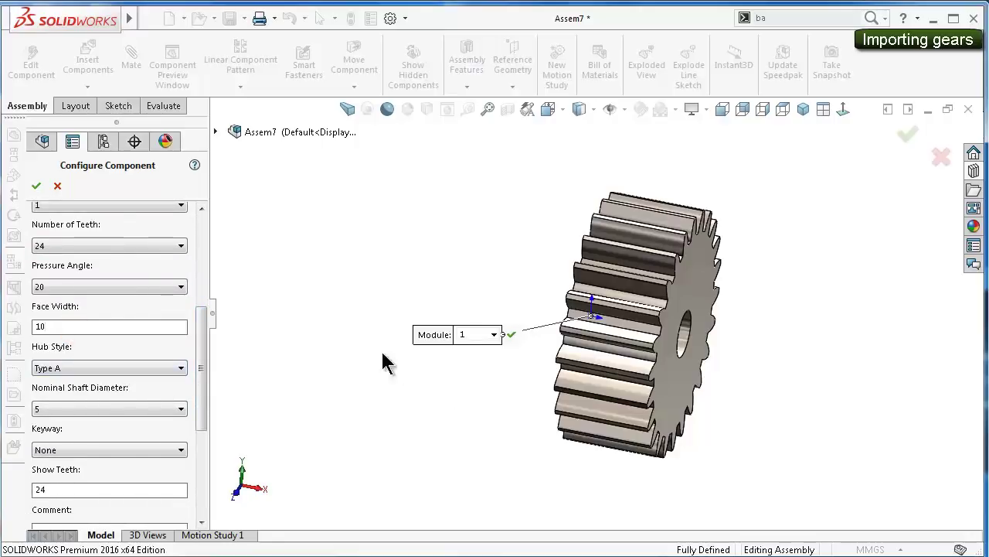
{"action": "mouse_move", "coordinate": [387, 364]}
{"action": "middle_mouse_down"}
{"action": "mouse_move", "coordinate": [398, 315]}
{"action": "mouse_move", "coordinate": [399, 324]}
{"action": "middle_mouse_up"}
Give the spur gear a Type B hub and a 0.8 nominal shaft diameter
{"action": "left_click", "coordinate": [141, 370]}
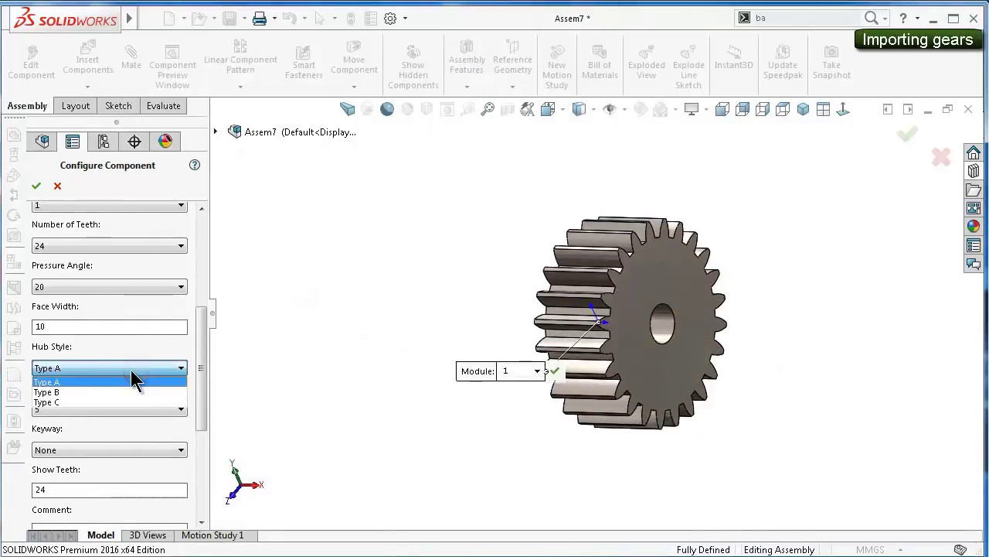
{"action": "left_click", "coordinate": [128, 392]}
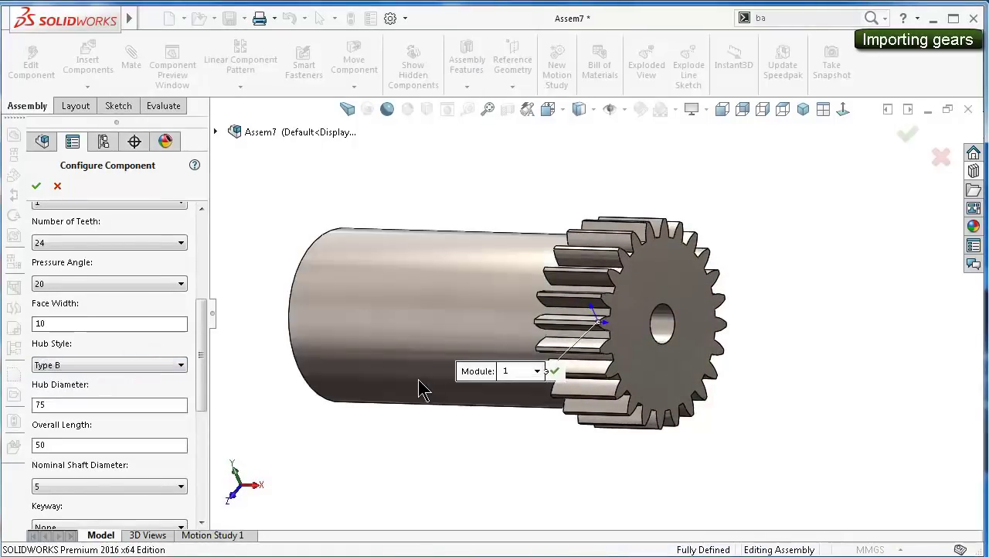
{"action": "middle_click_drag", "start_coordinate": [421, 391], "coordinate": [436, 375]}
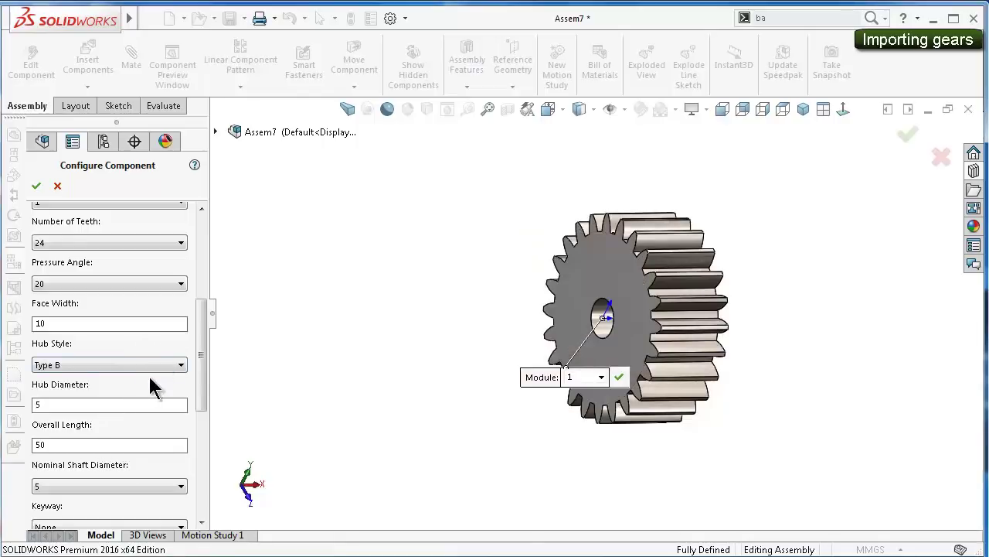
{"action": "left_click", "coordinate": [108, 487]}
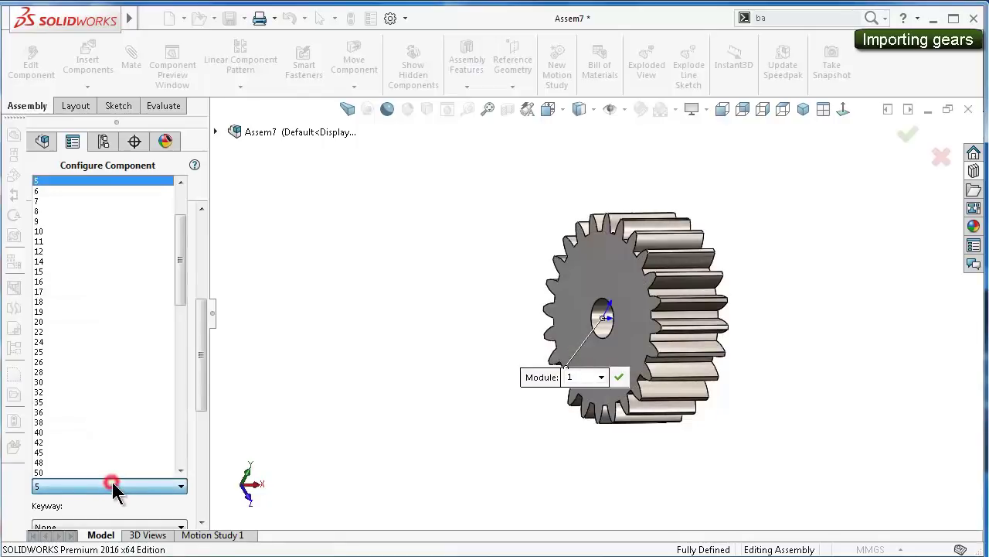
{"action": "left_click_drag", "start_coordinate": [186, 267], "coordinate": [183, 222]}
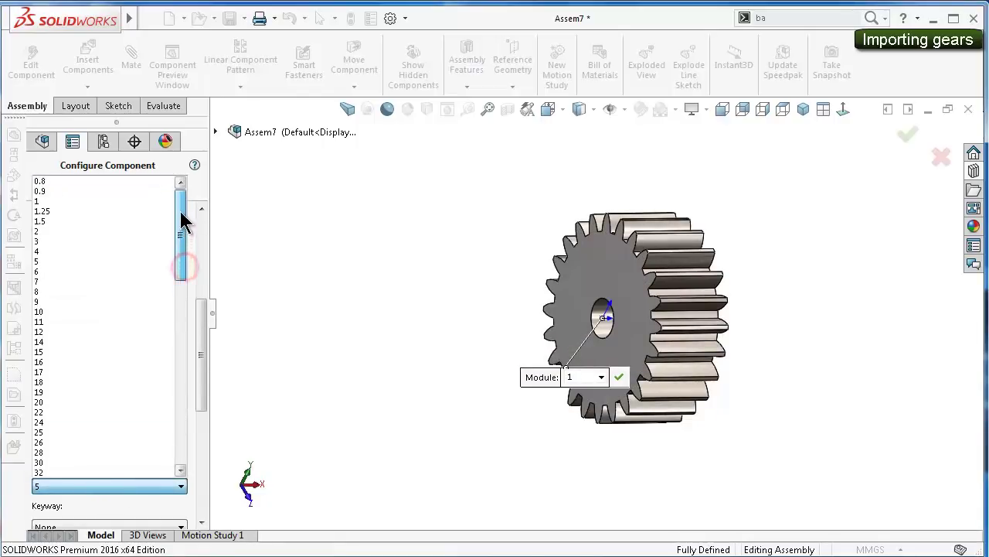
{"action": "left_click", "coordinate": [91, 181]}
{"action": "mouse_move", "coordinate": [429, 365]}
{"action": "middle_mouse_down"}
{"action": "mouse_move", "coordinate": [413, 358]}
{"action": "mouse_move", "coordinate": [441, 353]}
{"action": "mouse_move", "coordinate": [505, 368]}
{"action": "middle_mouse_up"}
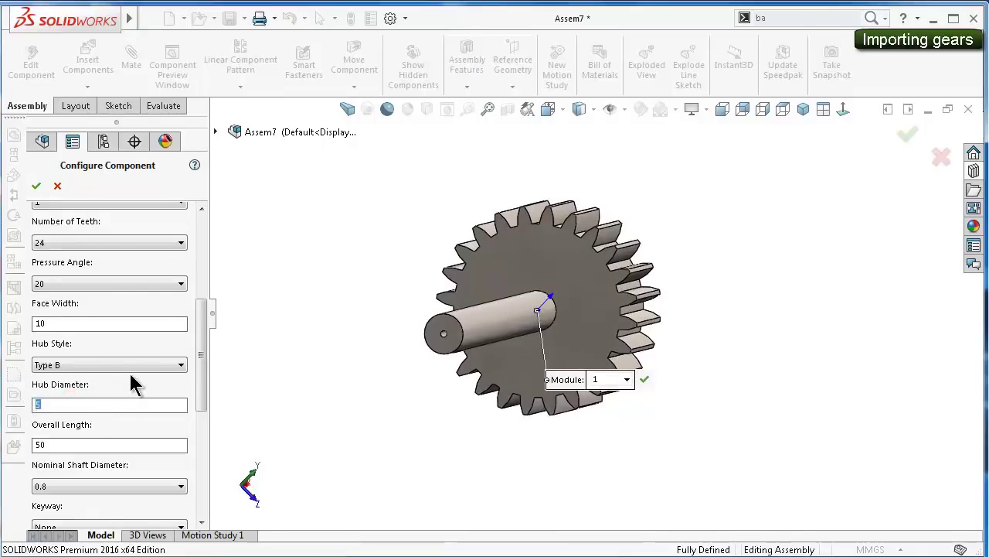
Set hub diameter 5 and overall length 40, then accept and place the gear
{"action": "left_click", "coordinate": [161, 403]}
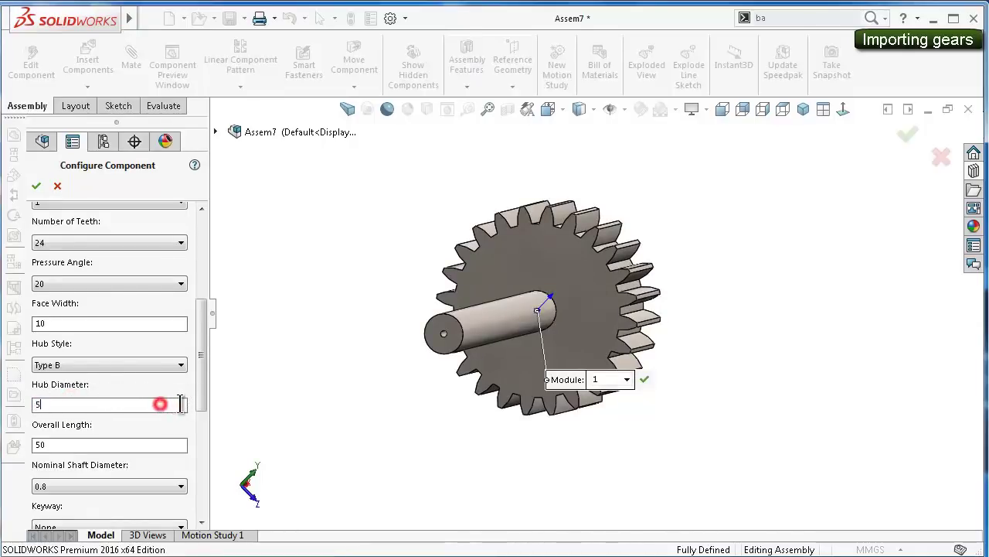
{"action": "mouse_move", "coordinate": [387, 410]}
{"action": "middle_mouse_down"}
{"action": "mouse_move", "coordinate": [392, 395]}
{"action": "mouse_move", "coordinate": [305, 379]}
{"action": "middle_mouse_up"}
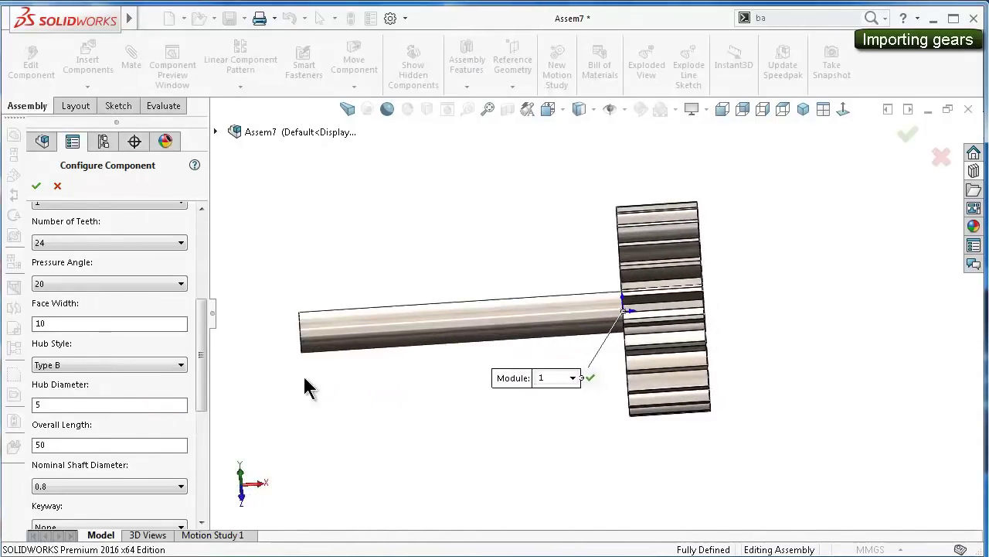
{"action": "left_click_drag", "start_coordinate": [201, 348], "coordinate": [203, 370]}
{"action": "left_click_drag", "start_coordinate": [48, 378], "coordinate": [28, 387]}
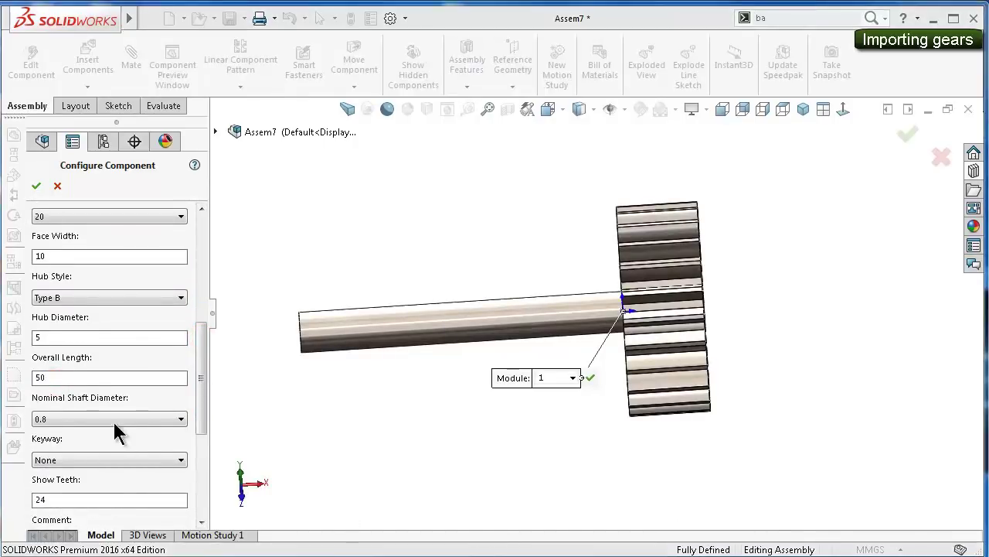
{"action": "left_click_drag", "start_coordinate": [64, 378], "coordinate": [31, 375]}
{"action": "type", "text": "40"}
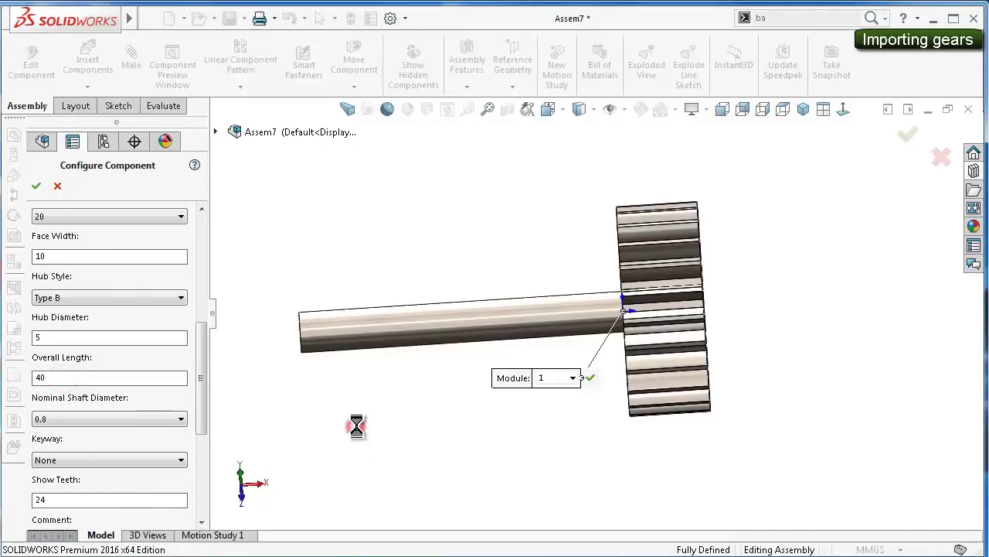
{"action": "mouse_move", "coordinate": [757, 431]}
{"action": "middle_mouse_down"}
{"action": "mouse_move", "coordinate": [913, 404]}
{"action": "mouse_move", "coordinate": [904, 418]}
{"action": "mouse_move", "coordinate": [917, 388]}
{"action": "mouse_move", "coordinate": [630, 393]}
{"action": "mouse_move", "coordinate": [747, 410]}
{"action": "middle_mouse_up"}
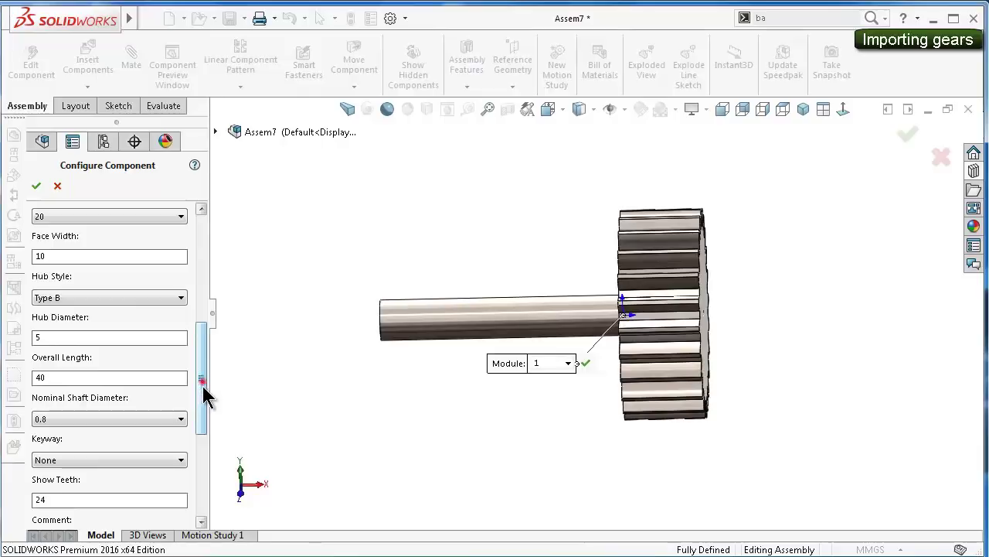
{"action": "mouse_move", "coordinate": [203, 386]}
{"action": "left_mouse_down"}
{"action": "mouse_move", "coordinate": [203, 431]}
{"action": "mouse_move", "coordinate": [218, 259]}
{"action": "left_mouse_up"}
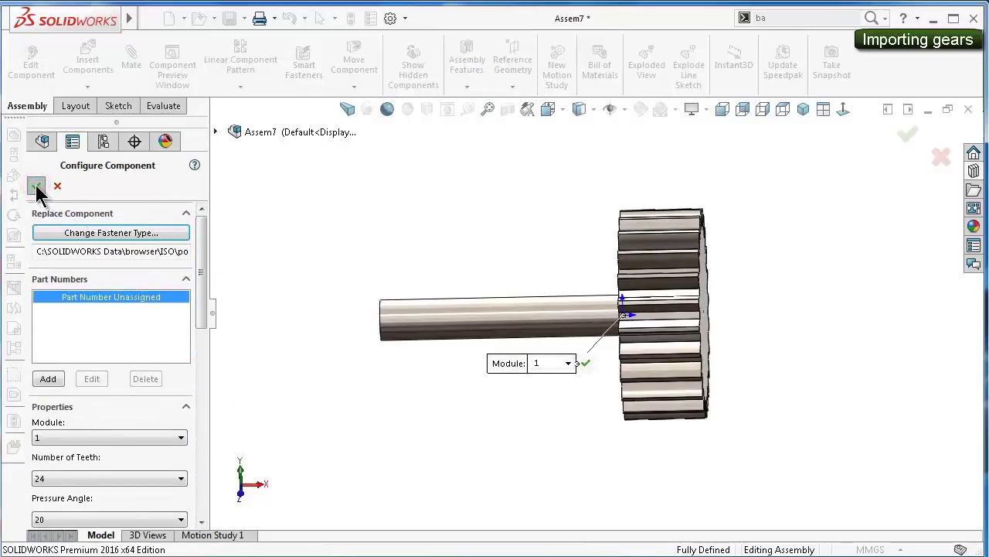
{"action": "left_click_drag", "start_coordinate": [201, 278], "coordinate": [203, 320]}
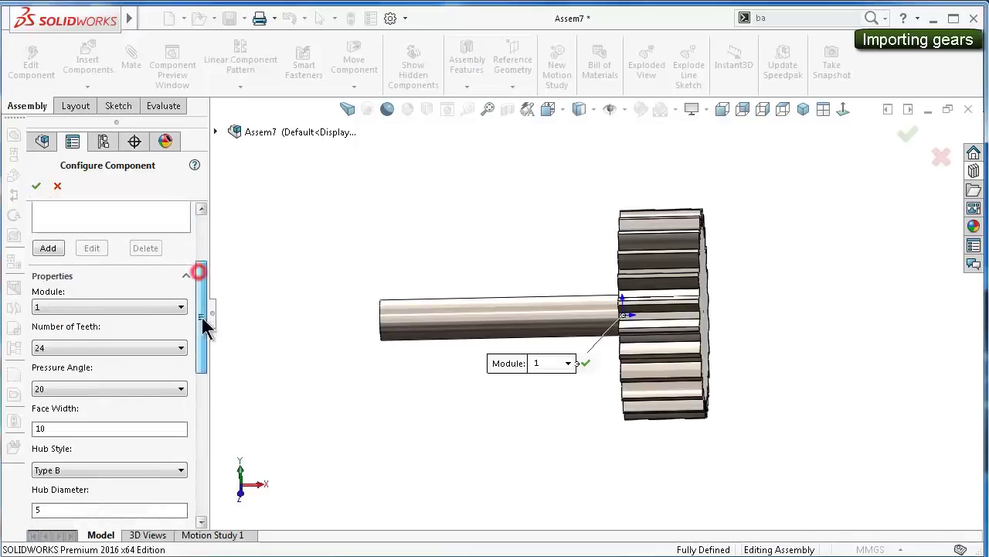
{"action": "left_click", "coordinate": [36, 188]}
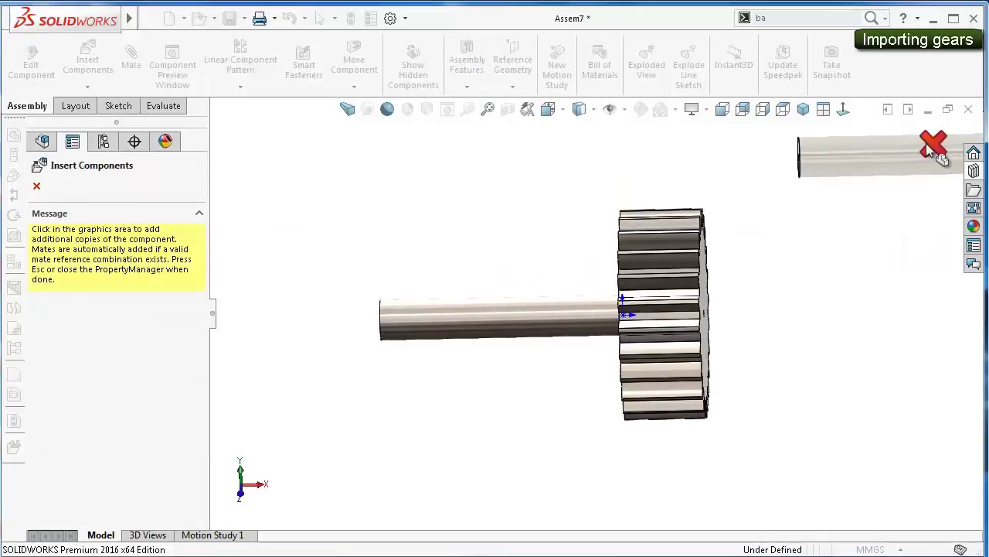
End insertion and rebuild-save the 24-tooth gear as Part (*.sldprt) 'Gear2 Planet'
{"action": "key", "text": "Escape"}
{"action": "left_click", "coordinate": [244, 18]}
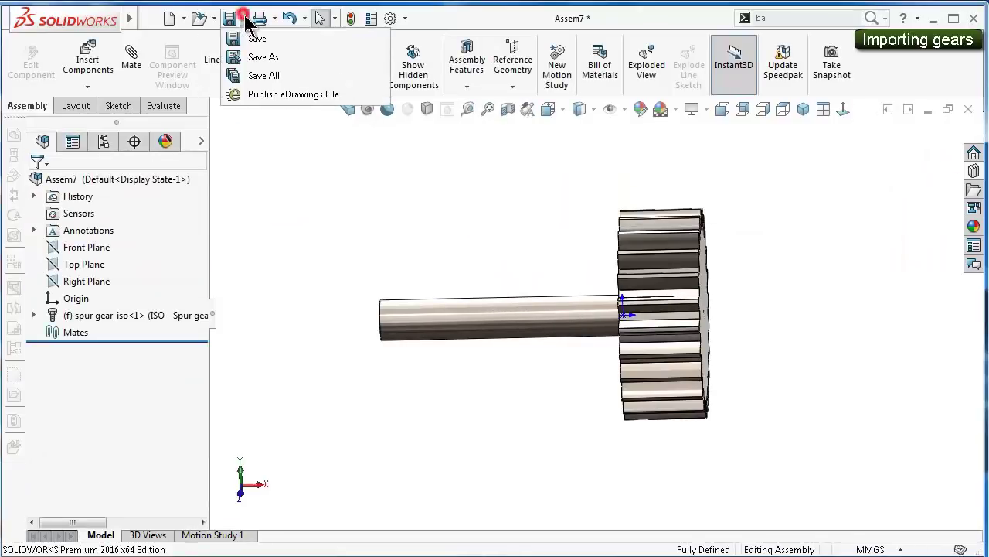
{"action": "left_click", "coordinate": [260, 68]}
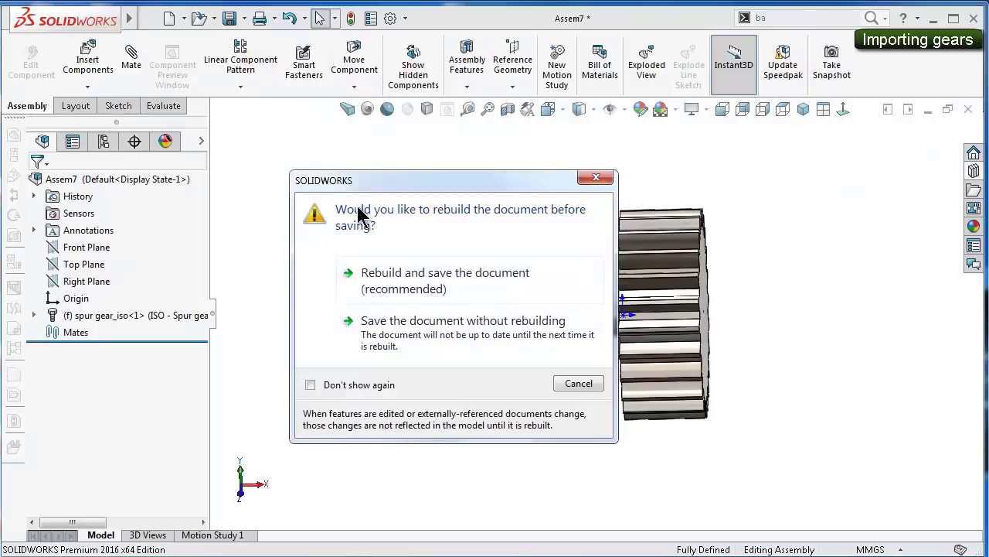
{"action": "left_click", "coordinate": [413, 275]}
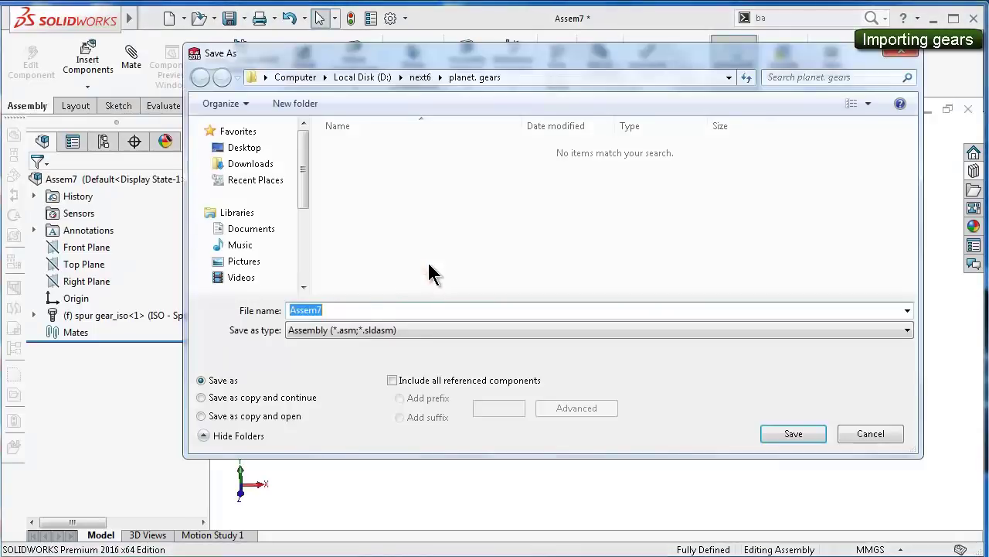
{"action": "left_click", "coordinate": [403, 330]}
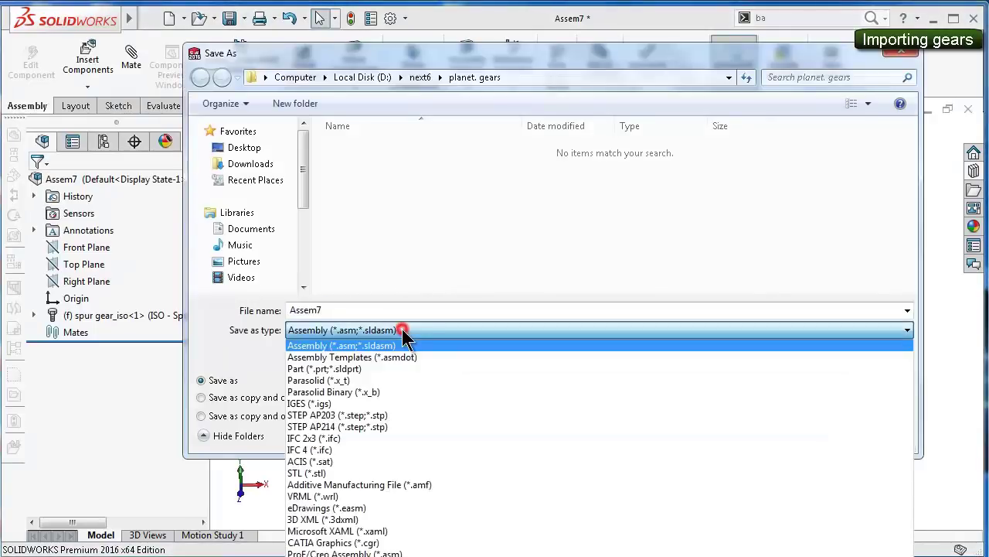
{"action": "left_click", "coordinate": [384, 369]}
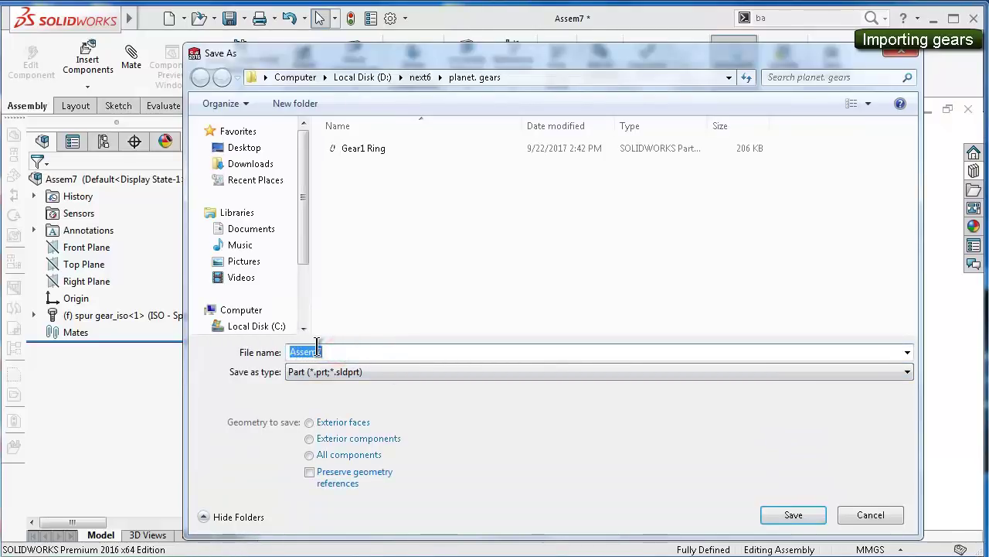
{"action": "type", "text": "Gear"}
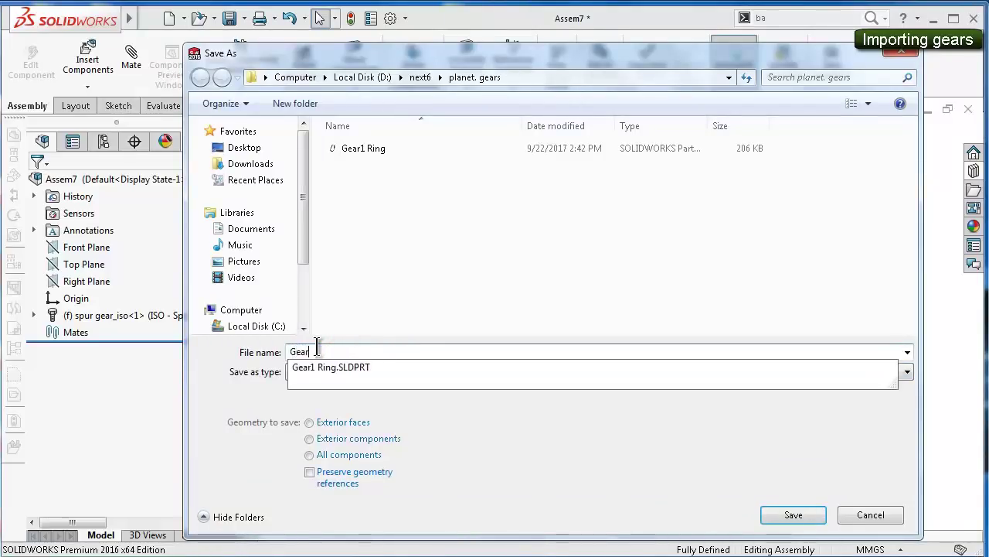
{"action": "type", "text": "2 Planet"}
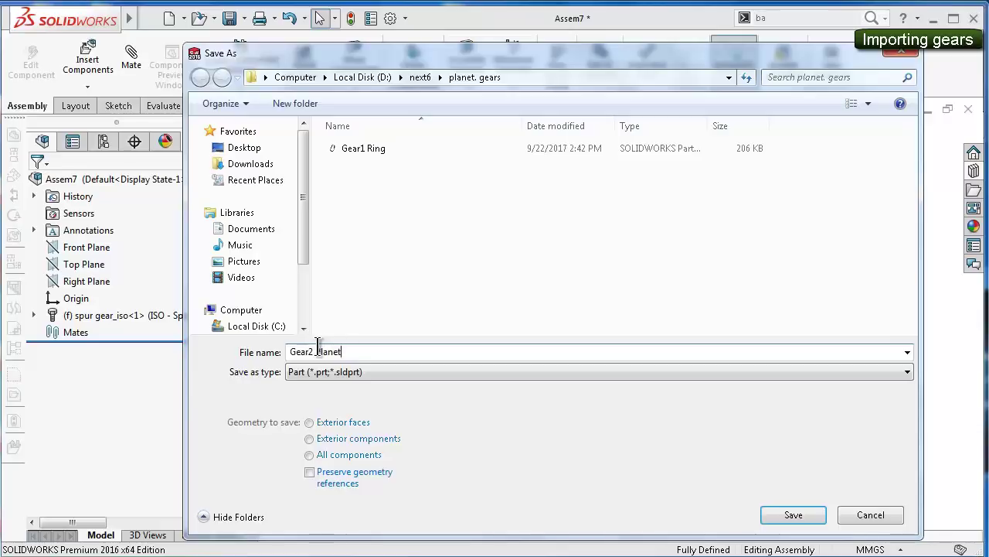
{"action": "left_click", "coordinate": [796, 515]}
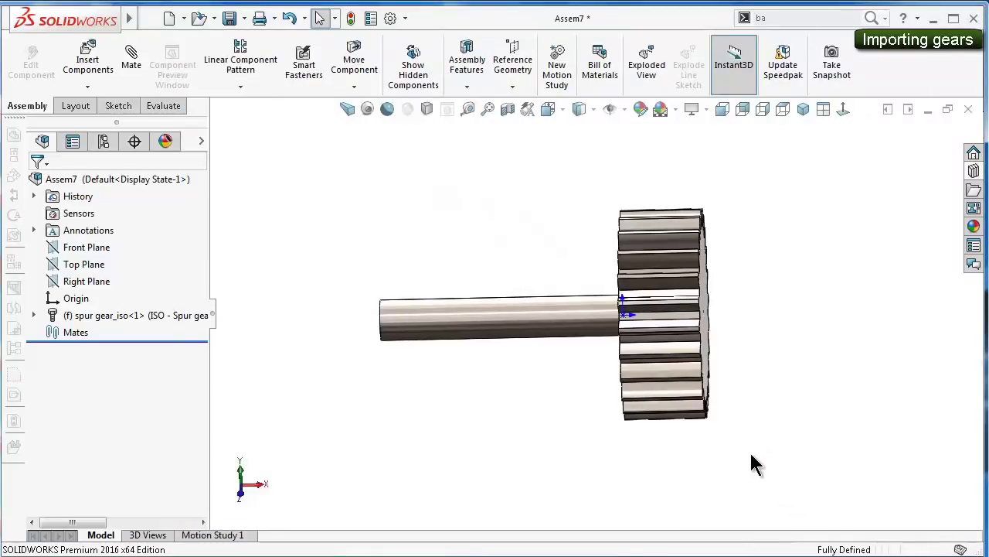
Delete the existing spur gear and drag a new Spur Gear from the Design Library into the assembly
{"action": "right_click", "coordinate": [96, 319]}
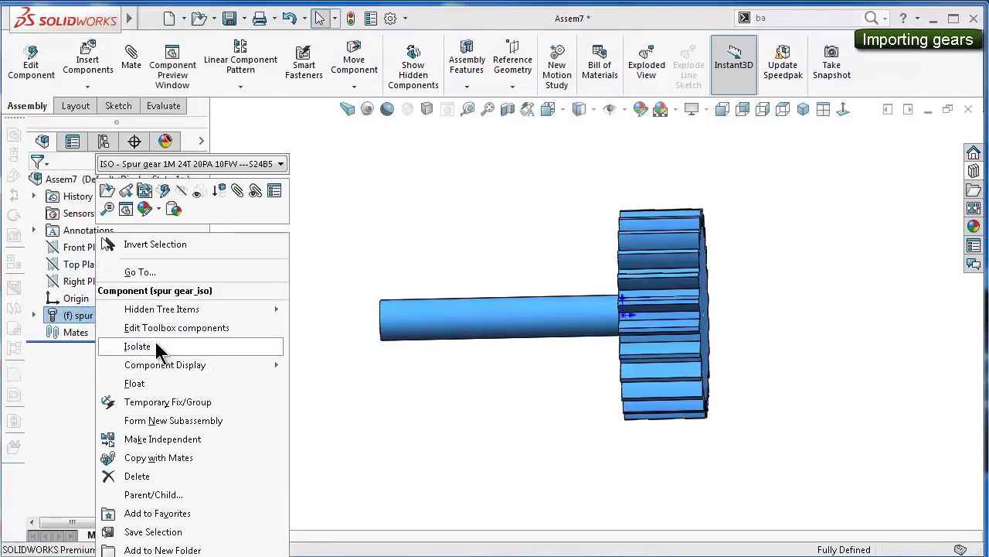
{"action": "left_click", "coordinate": [139, 477]}
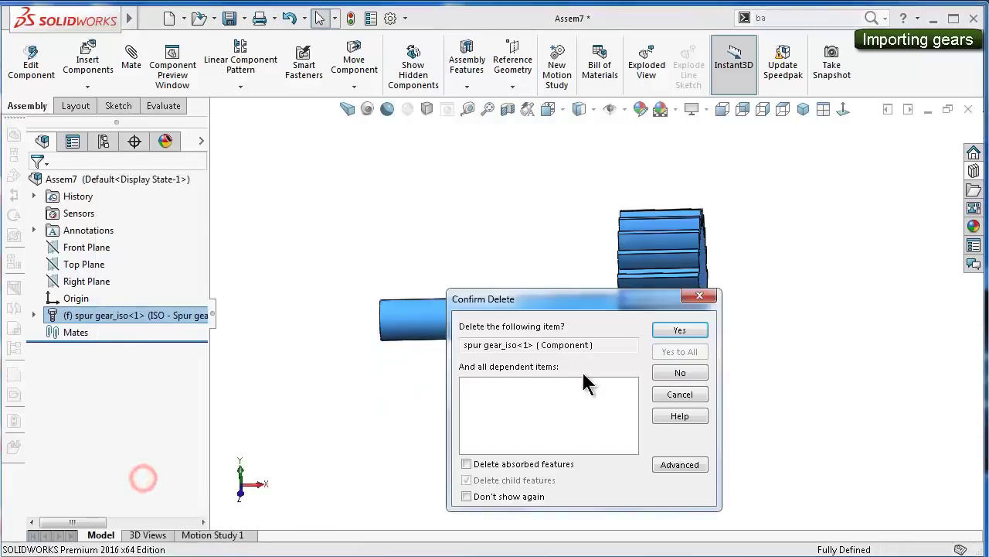
{"action": "left_click", "coordinate": [679, 330]}
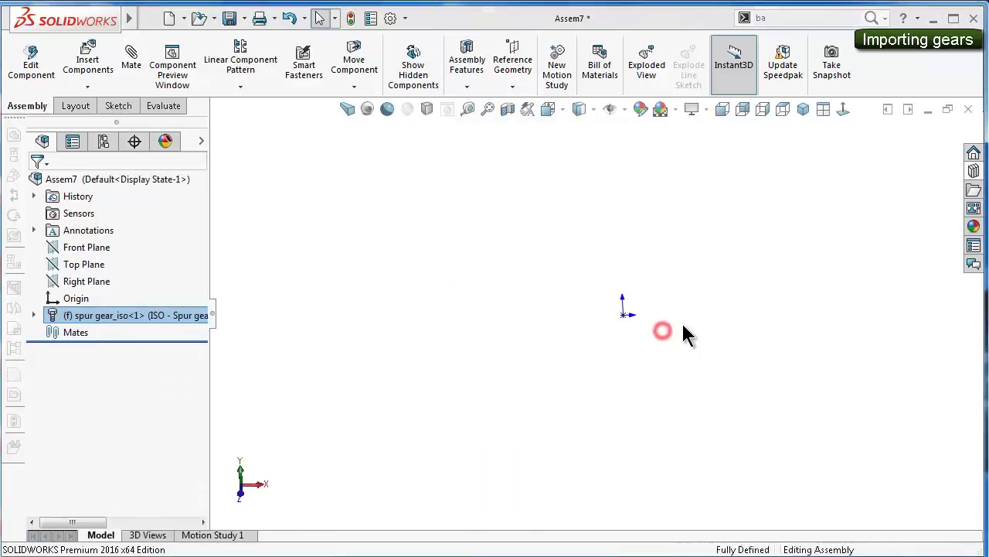
{"action": "left_click", "coordinate": [972, 171]}
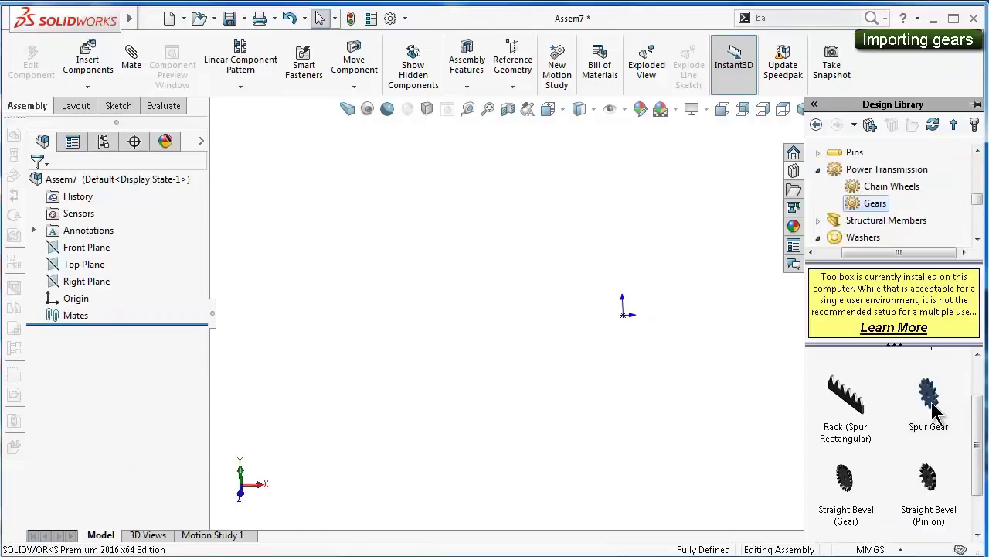
{"action": "left_click_drag", "start_coordinate": [928, 396], "coordinate": [595, 318]}
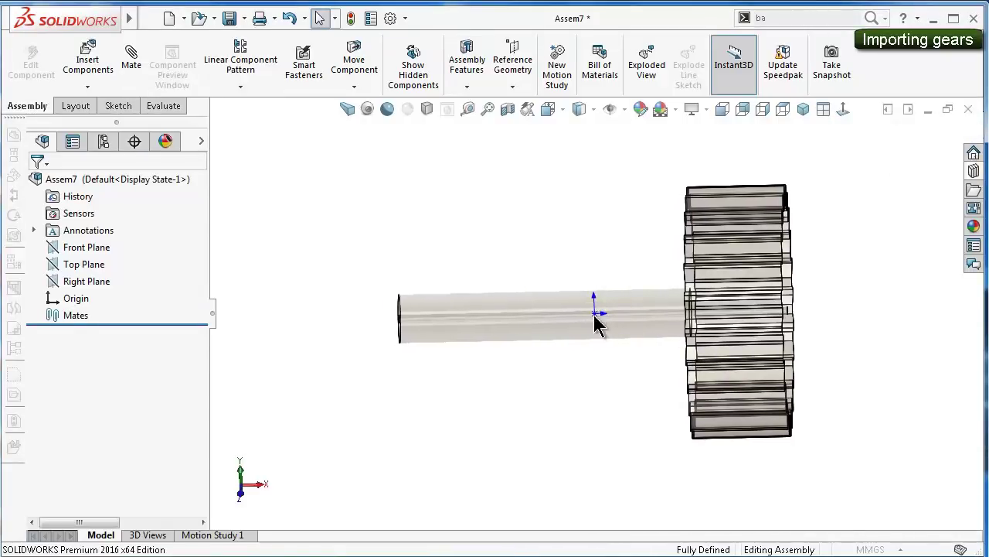
{"action": "left_click", "coordinate": [595, 317]}
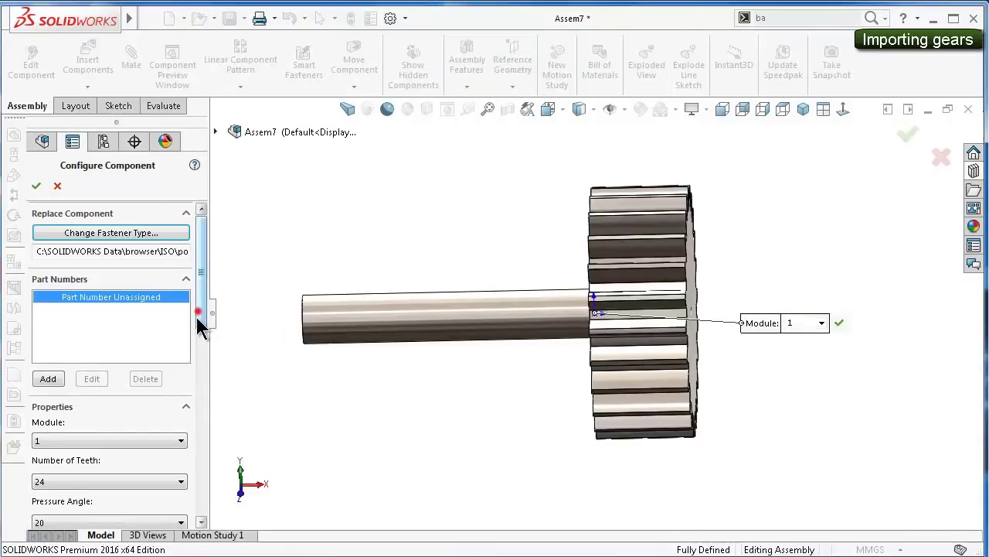
Set the new spur gear's Number of Teeth to 12
{"action": "left_click_drag", "start_coordinate": [199, 325], "coordinate": [203, 376]}
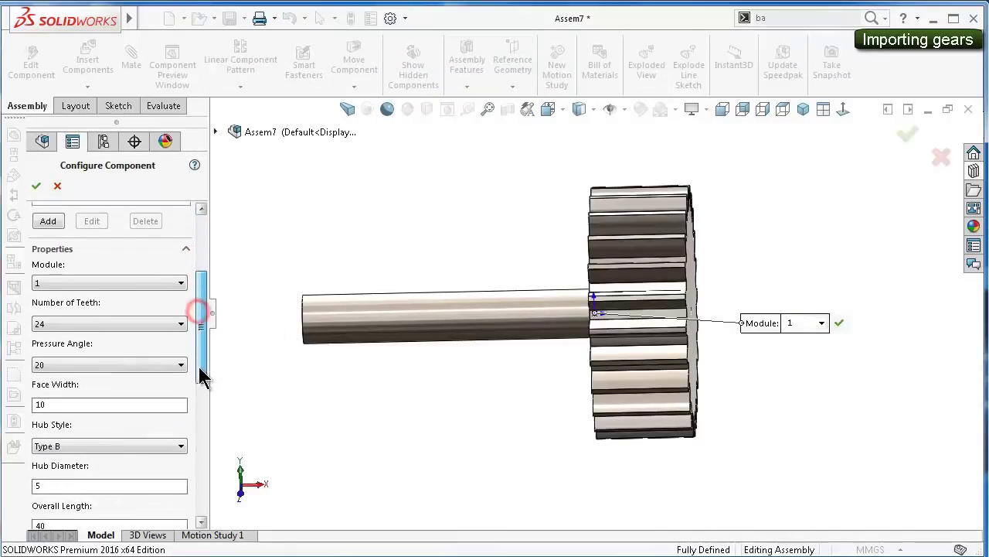
{"action": "left_click", "coordinate": [170, 328]}
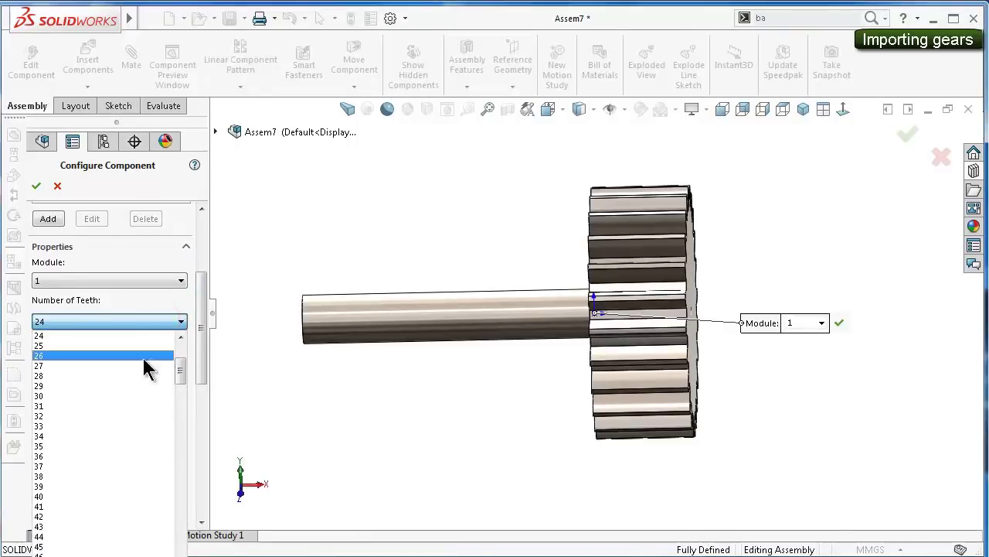
{"action": "left_click", "coordinate": [180, 339]}
{"action": "left_click_drag", "start_coordinate": [181, 376], "coordinate": [180, 365]}
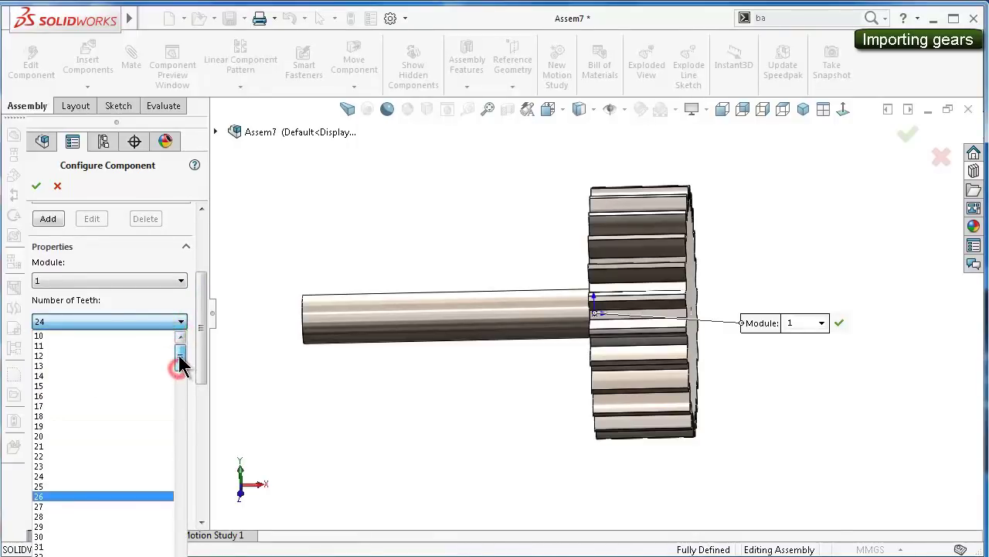
{"action": "left_click", "coordinate": [87, 368]}
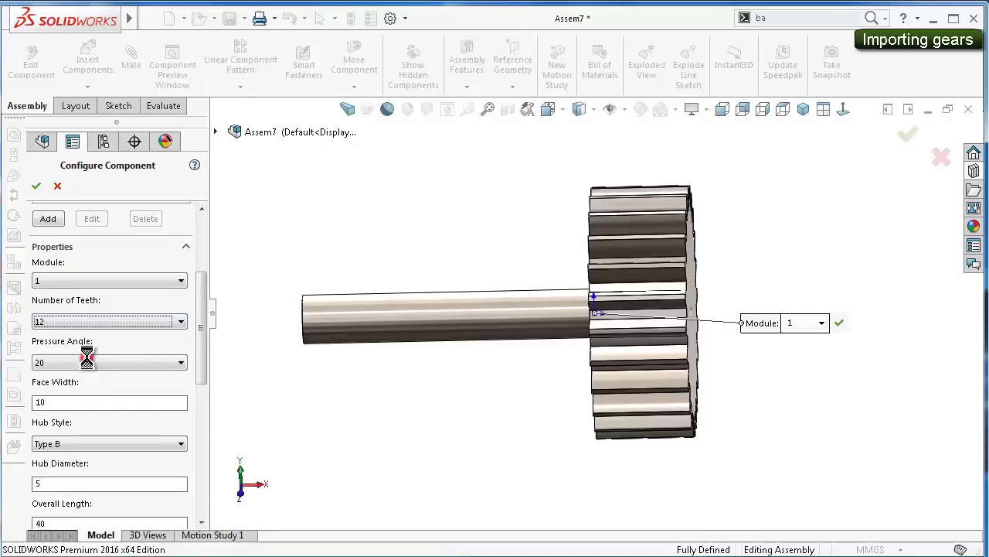
{"action": "mouse_move", "coordinate": [591, 368]}
{"action": "middle_mouse_down"}
{"action": "mouse_move", "coordinate": [474, 382]}
{"action": "mouse_move", "coordinate": [596, 401]}
{"action": "middle_mouse_up"}
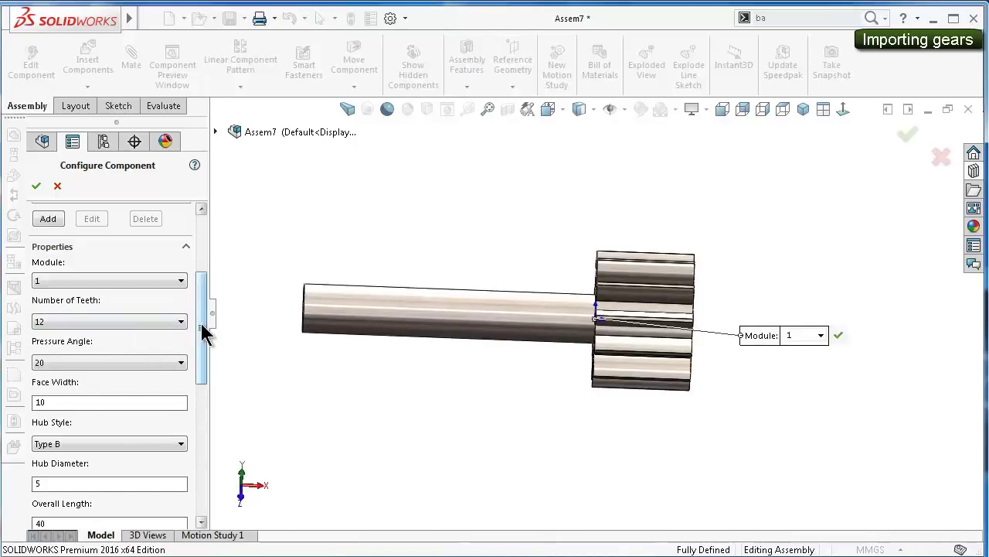
{"action": "left_click_drag", "start_coordinate": [201, 327], "coordinate": [174, 368]}
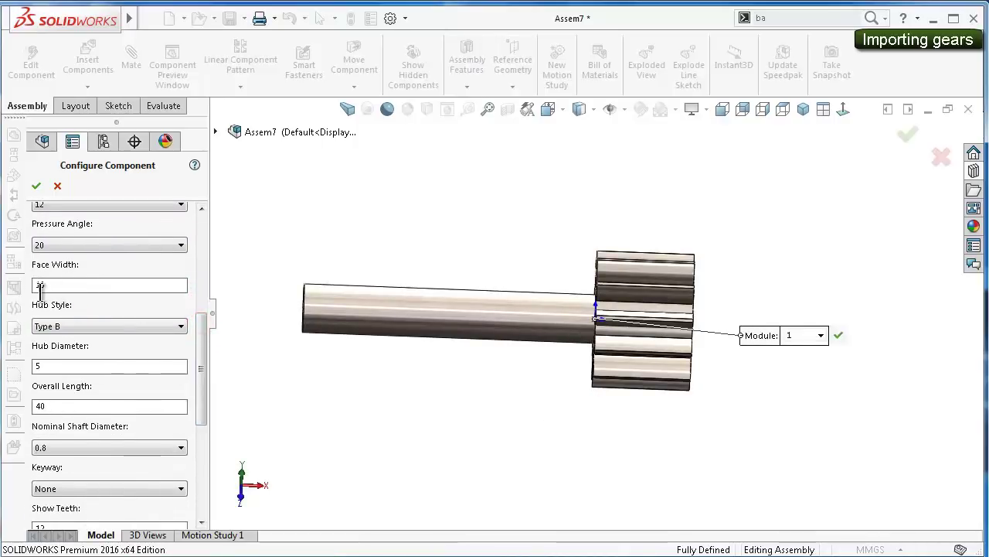
{"action": "left_click_drag", "start_coordinate": [198, 378], "coordinate": [206, 490]}
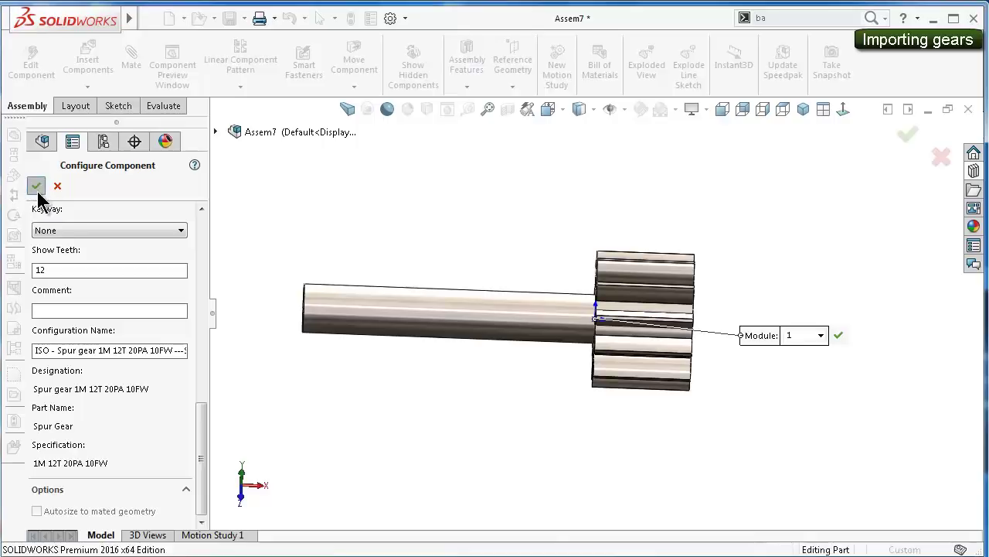
End insertion and rebuild-save the 12-tooth gear as Part (*.sldprt) 'Gear3 Sun'
{"action": "left_click", "coordinate": [933, 144]}
{"action": "left_click", "coordinate": [246, 18]}
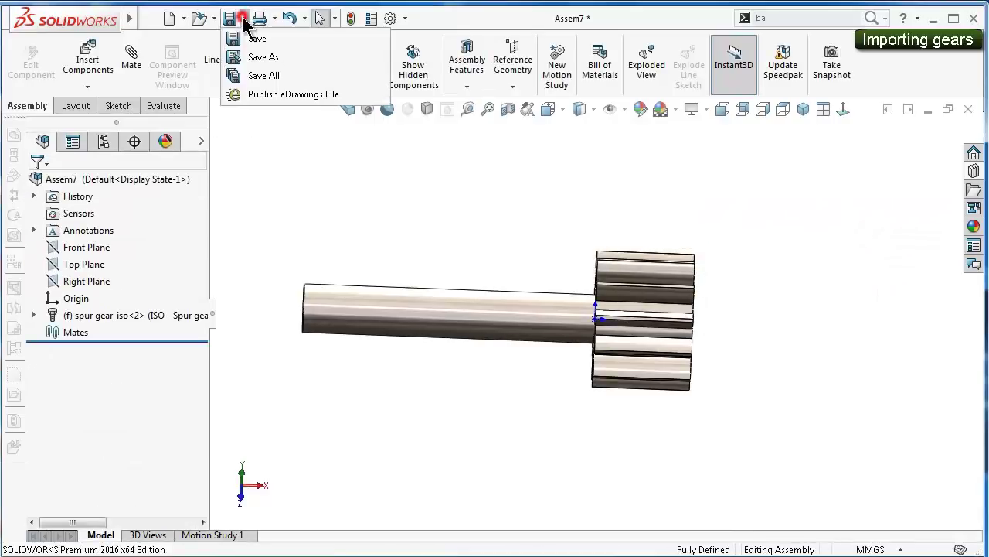
{"action": "left_click", "coordinate": [253, 55]}
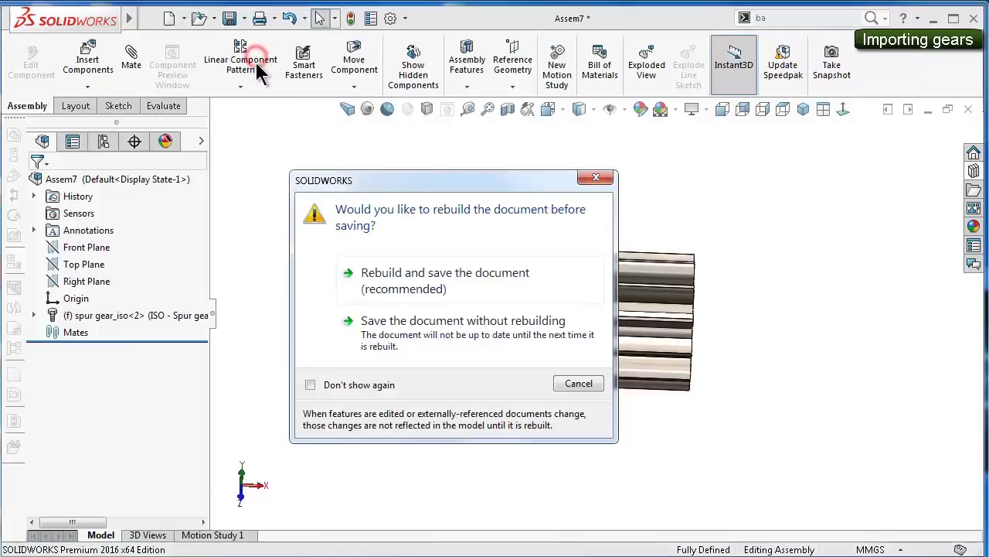
{"action": "left_click", "coordinate": [400, 282]}
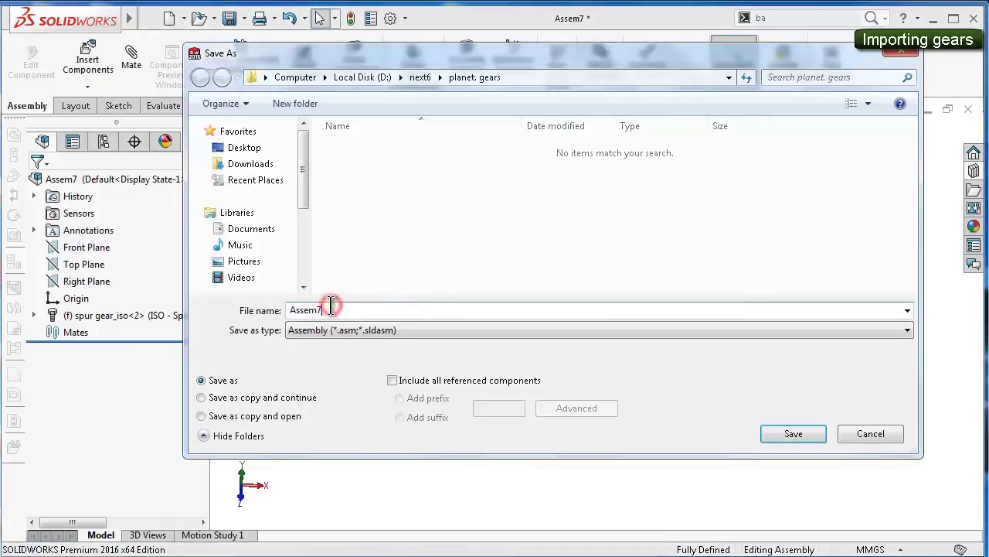
{"action": "left_click", "coordinate": [348, 330]}
{"action": "left_click", "coordinate": [351, 370]}
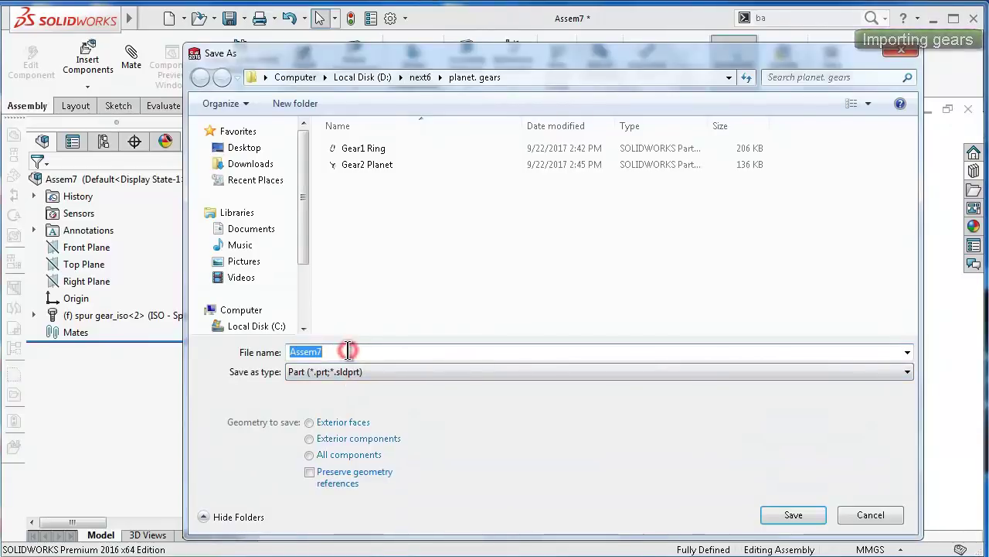
{"action": "left_click", "coordinate": [333, 351]}
{"action": "double_click", "coordinate": [314, 351]}
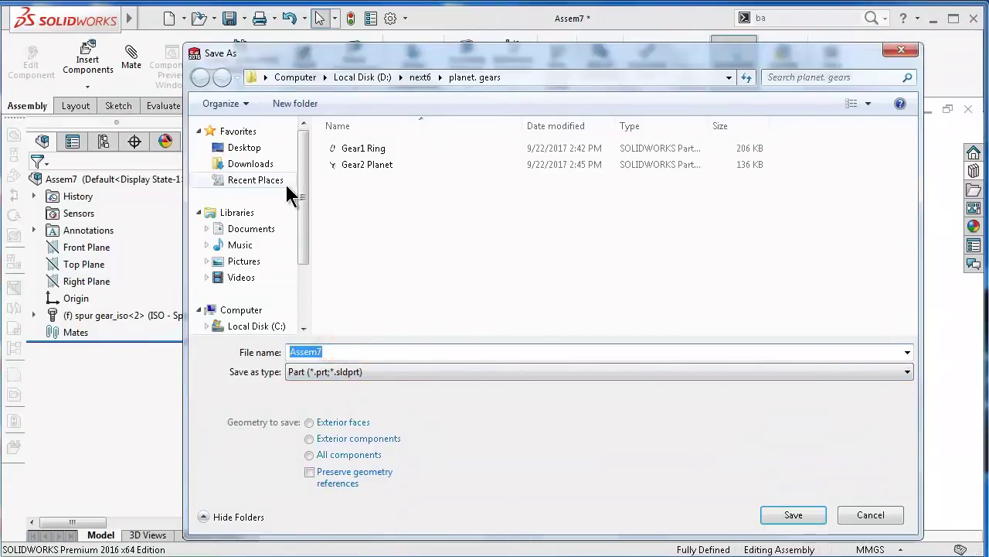
{"action": "type", "text": "Gear"}
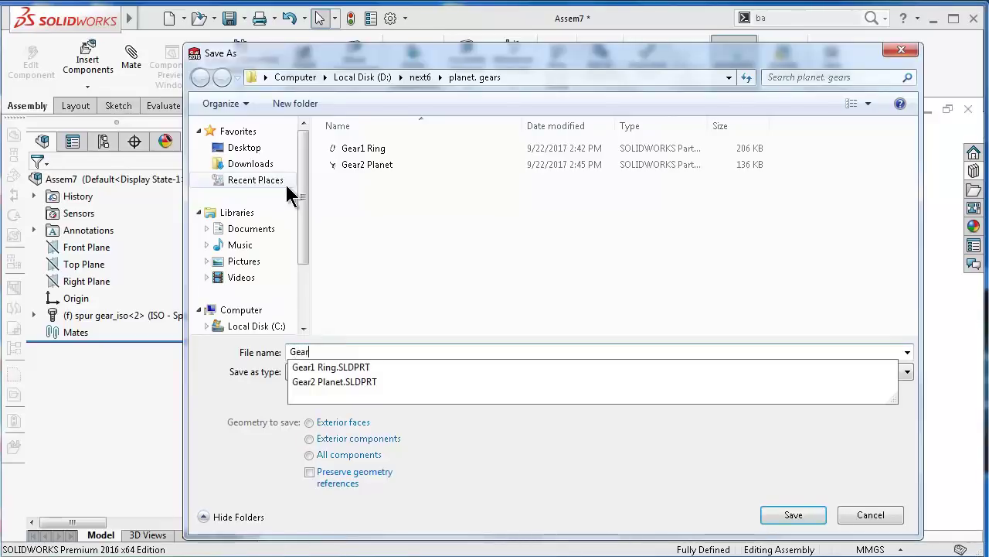
{"action": "type", "text": "3 Sun"}
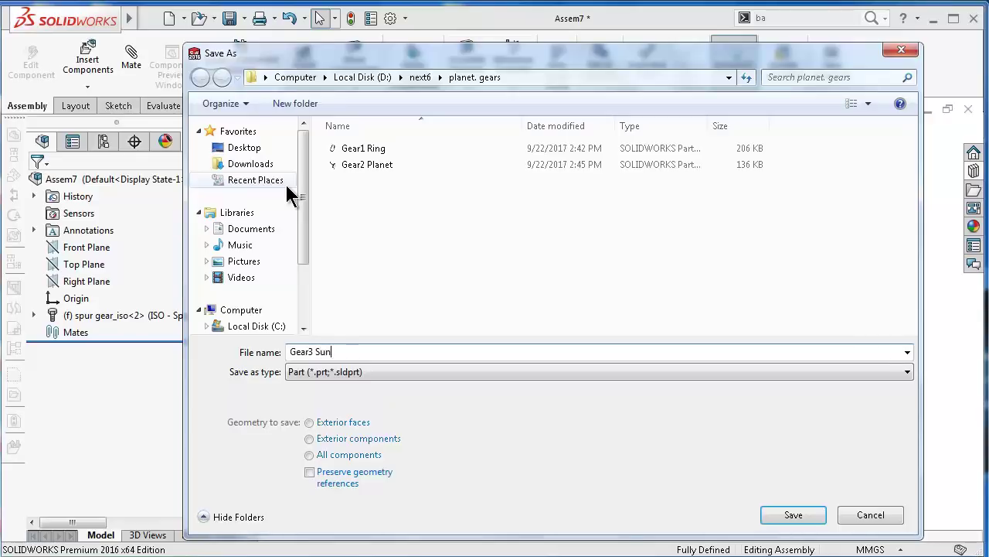
{"action": "left_click", "coordinate": [776, 520]}
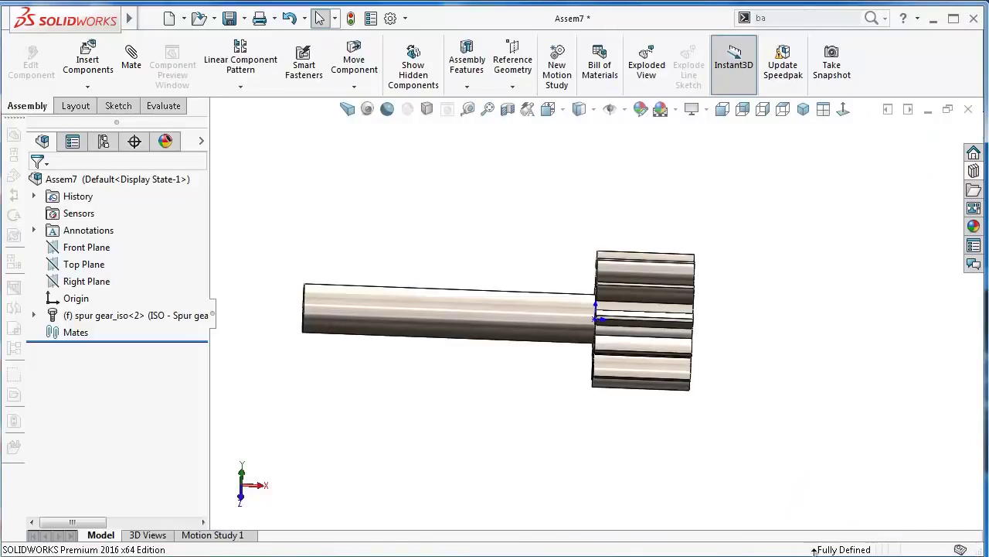
Rotate the view to a tilted 3D angle with the arrow keys
{"action": "key", "text": "Left"}
{"action": "key", "text": "Left"}
{"action": "key", "text": "Down"}
{"action": "key", "text": "Left"}
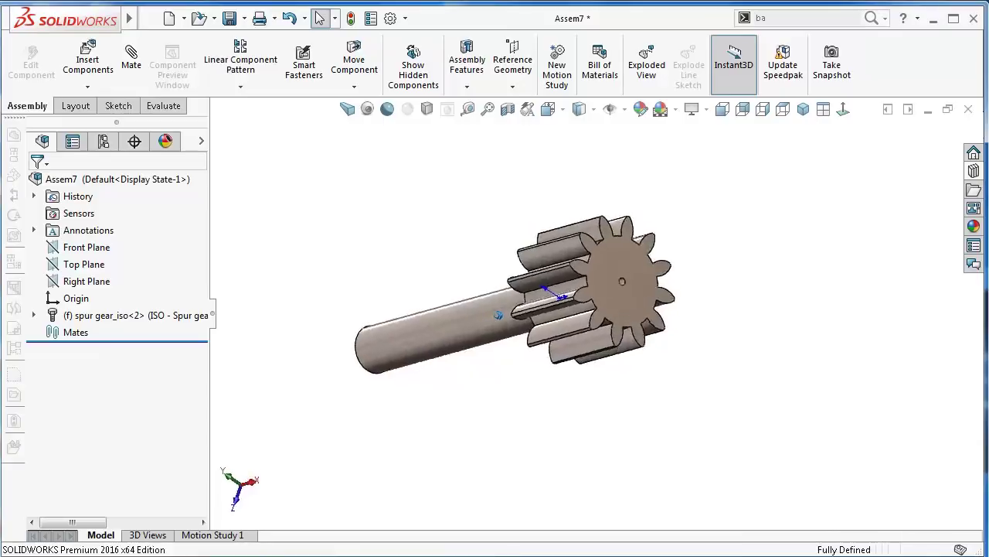
{"action": "key", "text": "Down"}
Close Assem7 without saving and open the Gear1 Ring part, dismissing FeatureWorks
{"action": "left_click", "coordinate": [968, 109]}
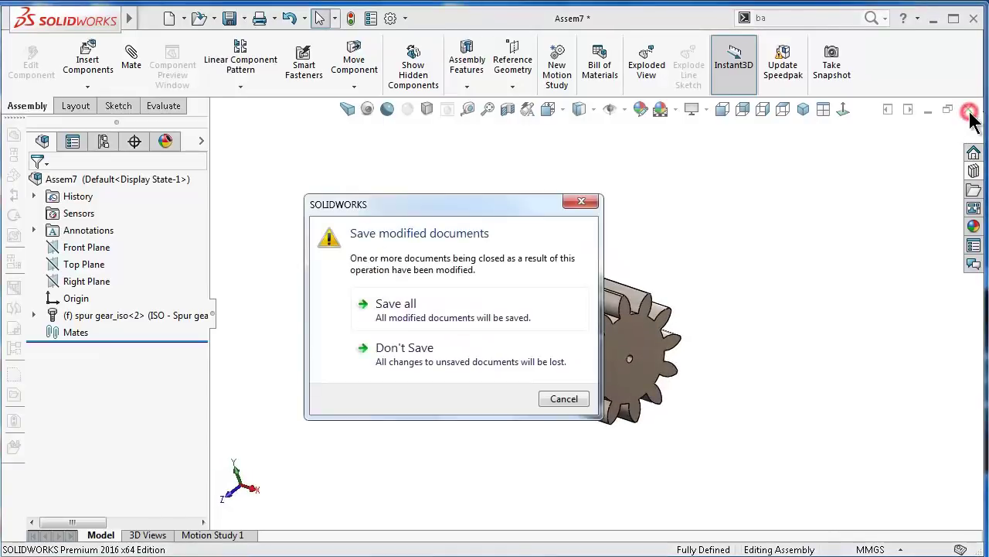
{"action": "left_click", "coordinate": [497, 377]}
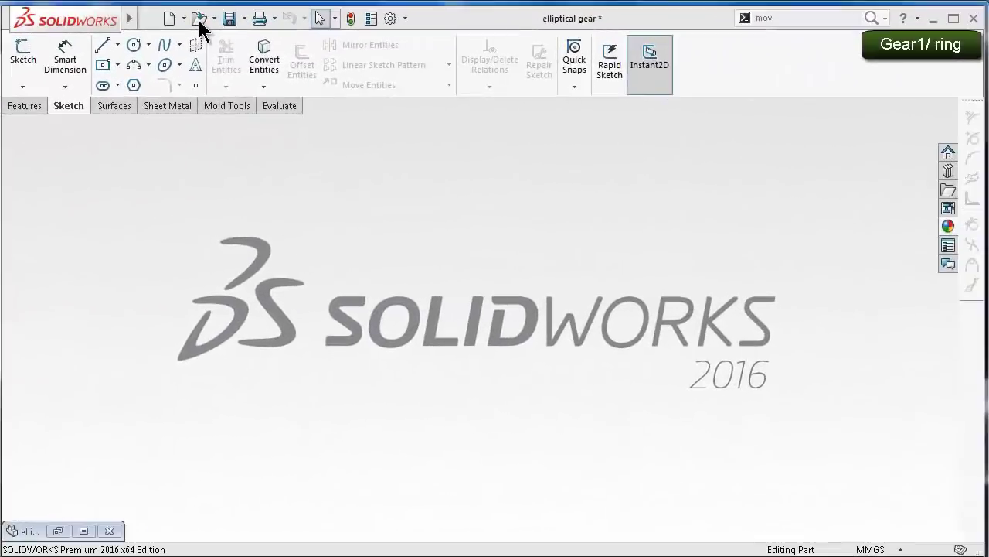
{"action": "left_click", "coordinate": [200, 22]}
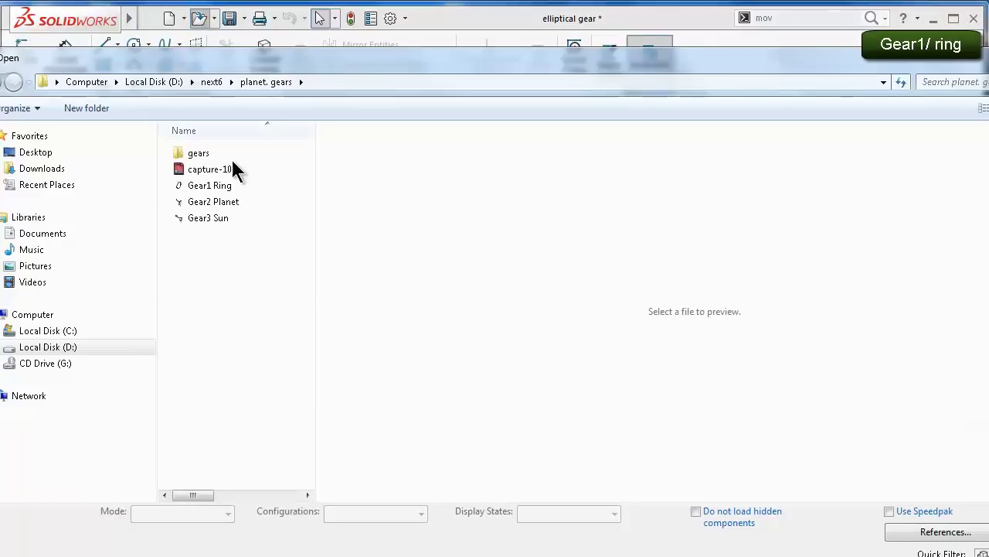
{"action": "left_click", "coordinate": [235, 187]}
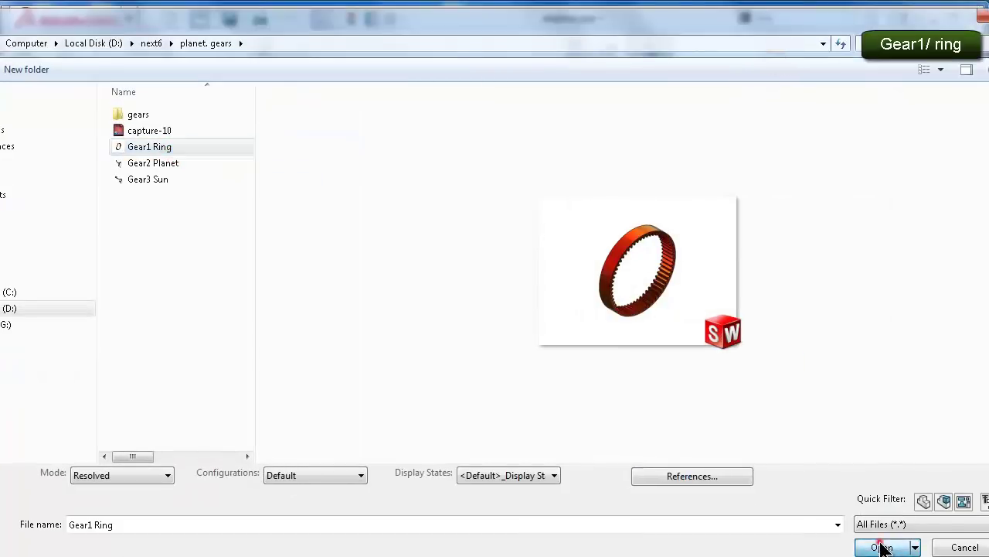
{"action": "left_click", "coordinate": [881, 544]}
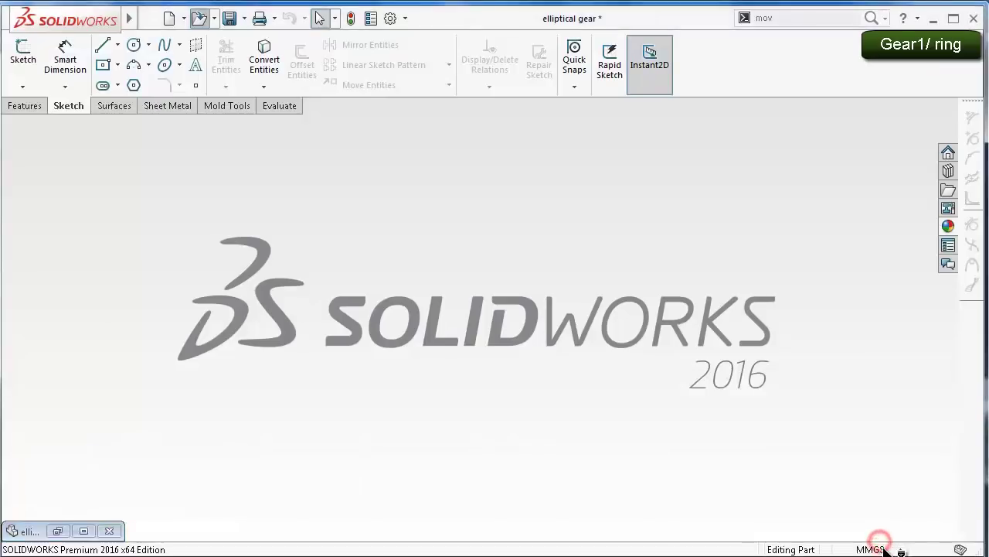
{"action": "left_click", "coordinate": [492, 290]}
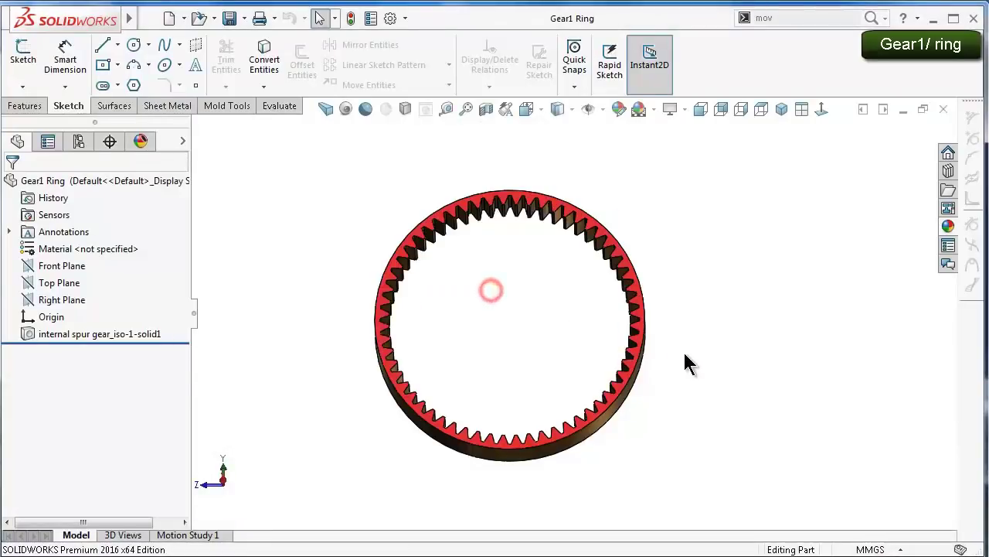
Start a new sketch on the ring gear's Right Plane
{"action": "mouse_move", "coordinate": [627, 417]}
{"action": "middle_mouse_down"}
{"action": "mouse_move", "coordinate": [583, 306]}
{"action": "mouse_move", "coordinate": [594, 320]}
{"action": "middle_mouse_up"}
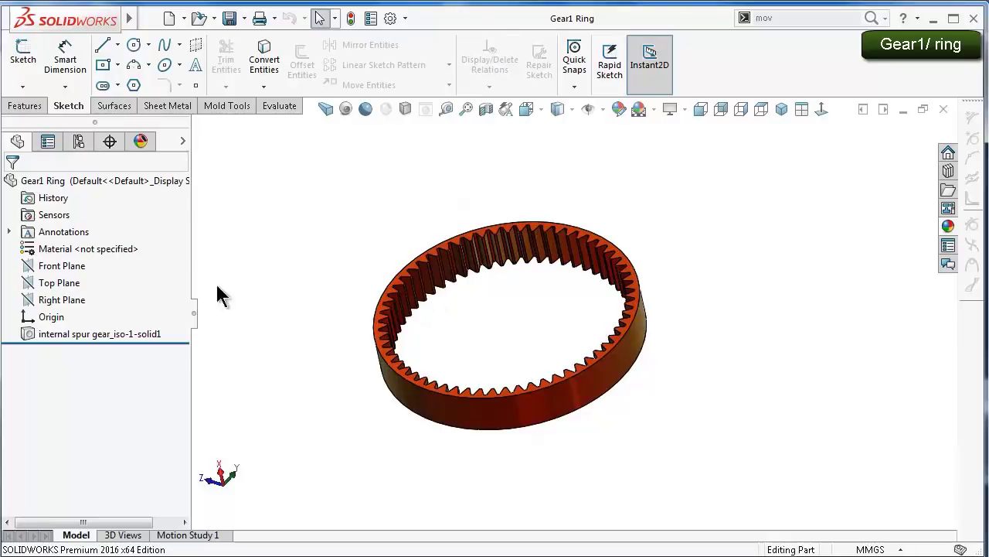
{"action": "left_click", "coordinate": [62, 299]}
{"action": "left_click", "coordinate": [74, 276]}
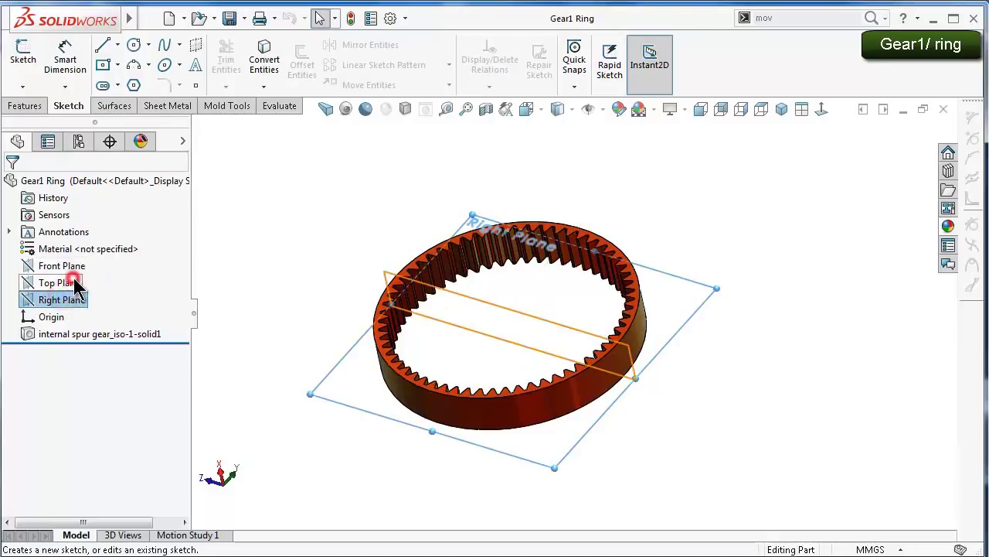
Draw two centerlines from the origin, one to the ring's edge and one to a tooth tip
{"action": "left_click", "coordinate": [821, 114]}
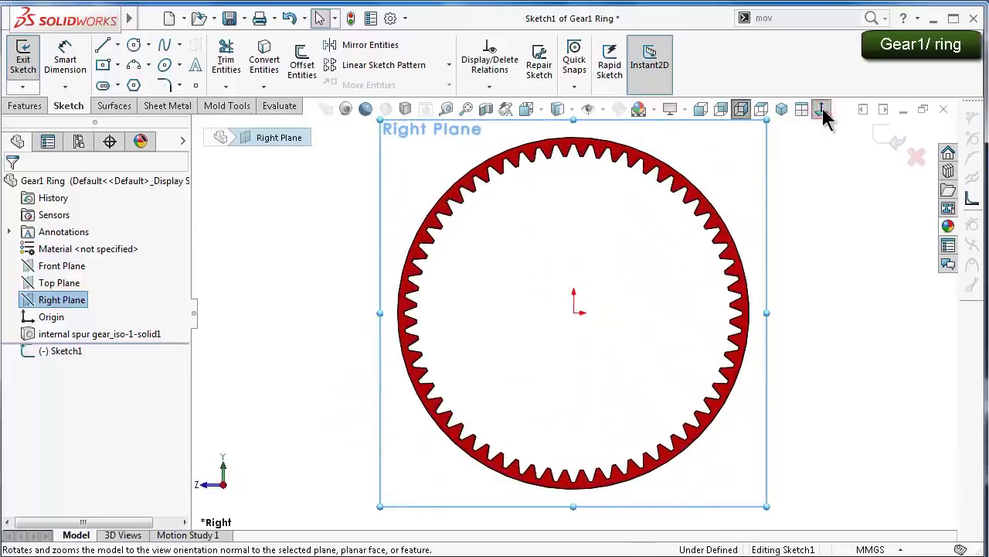
{"action": "left_click", "coordinate": [118, 45]}
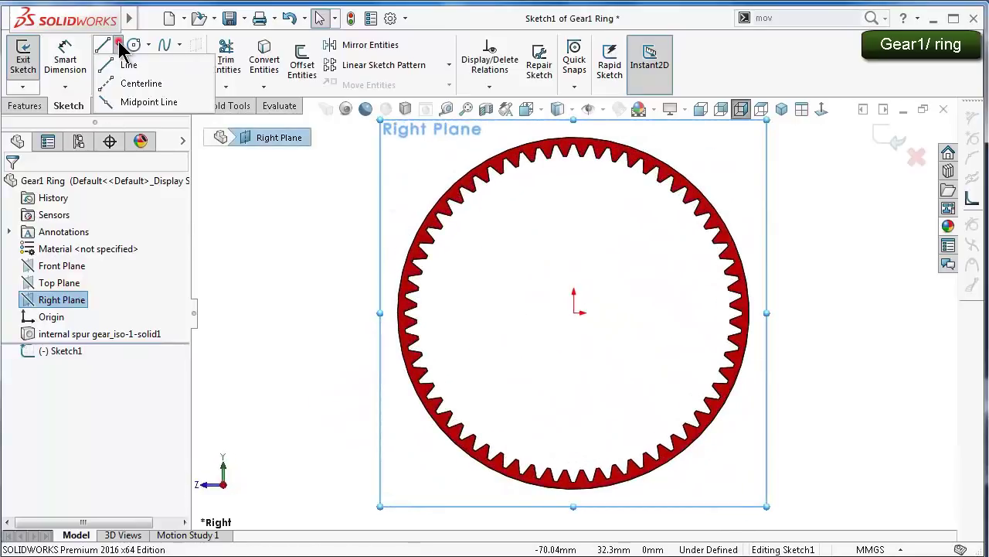
{"action": "left_click", "coordinate": [139, 81]}
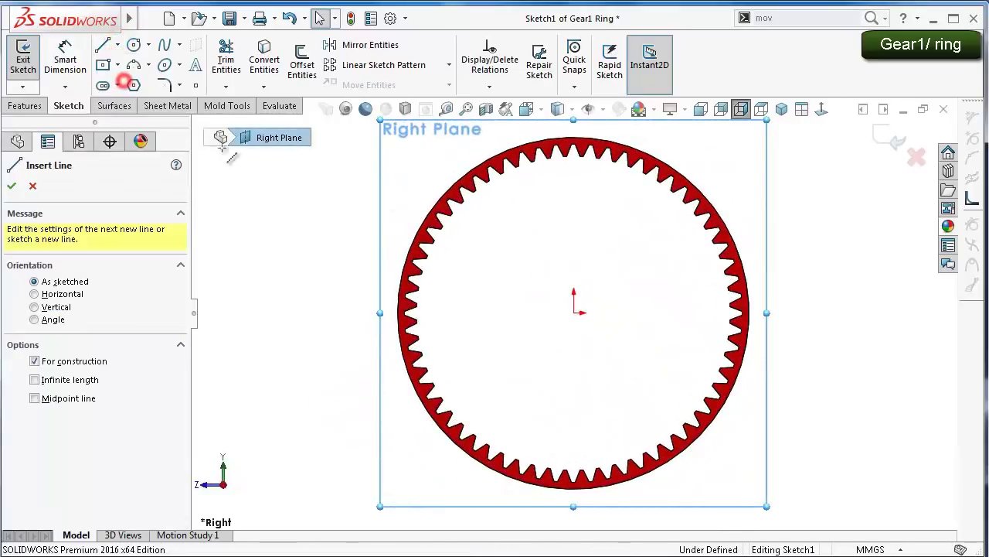
{"action": "left_click", "coordinate": [574, 313]}
{"action": "scroll", "coordinate": [738, 319], "scroll_direction": "down", "scroll_amount": 2}
{"action": "scroll", "coordinate": [737, 313], "scroll_direction": "down", "scroll_amount": 3}
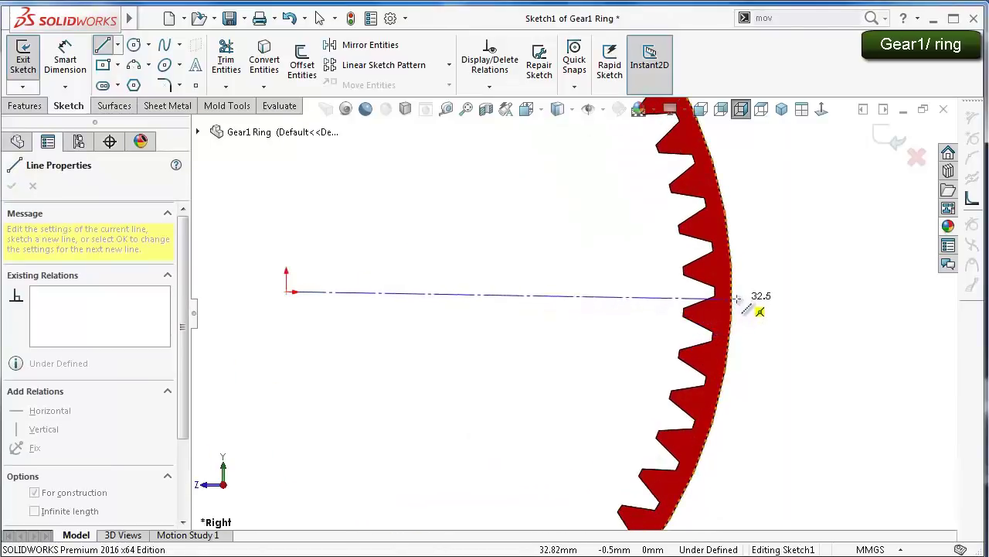
{"action": "left_click", "coordinate": [732, 291]}
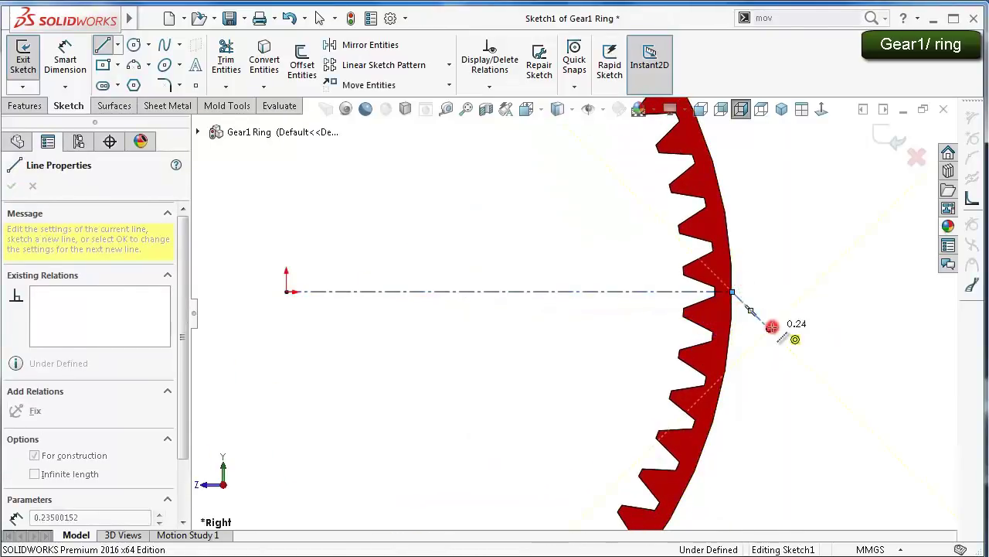
{"action": "key", "text": "Escape"}
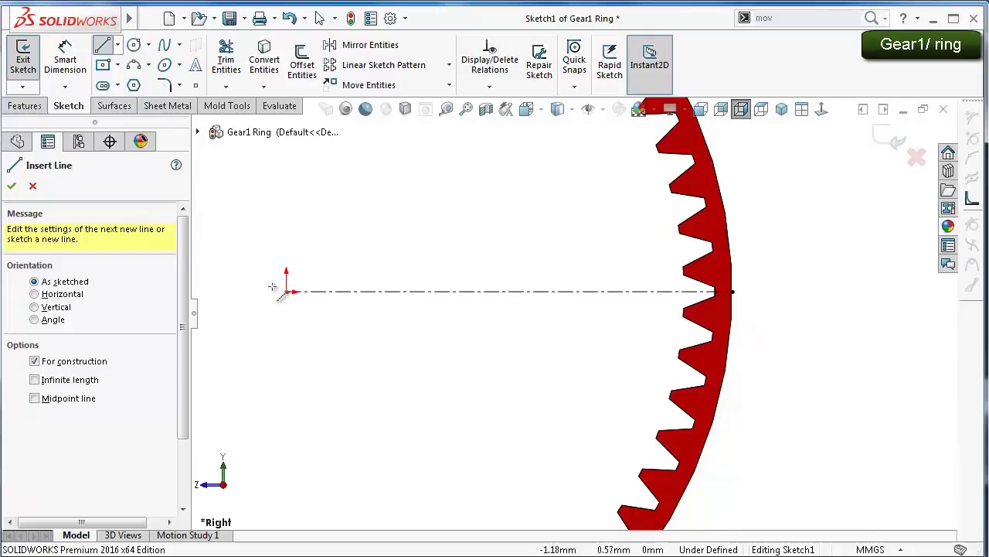
{"action": "left_click", "coordinate": [286, 291]}
{"action": "scroll", "coordinate": [695, 277], "scroll_direction": "down", "scroll_amount": 2}
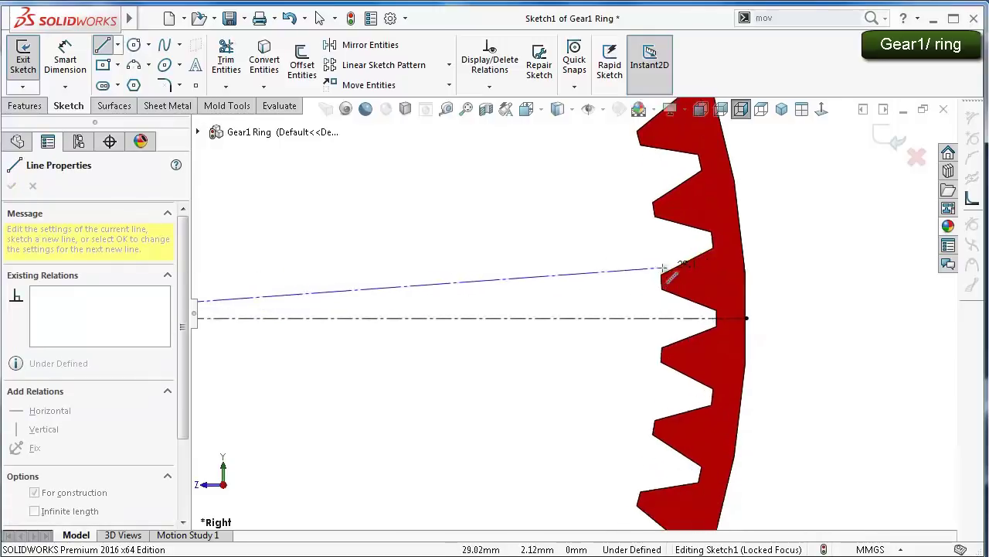
{"action": "scroll", "coordinate": [649, 271], "scroll_direction": "down", "scroll_amount": 2}
{"action": "scroll", "coordinate": [634, 279], "scroll_direction": "down", "scroll_amount": 2}
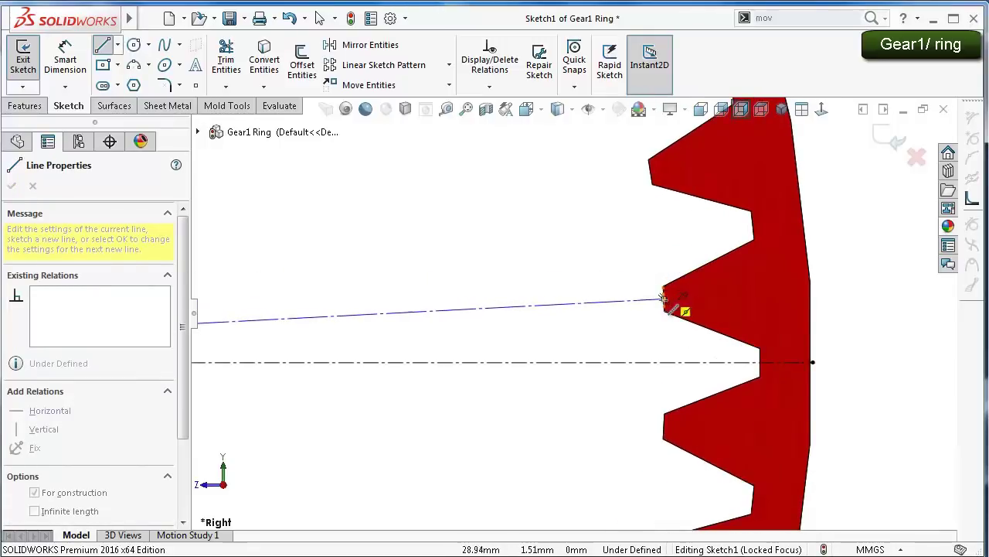
{"action": "left_click", "coordinate": [663, 297]}
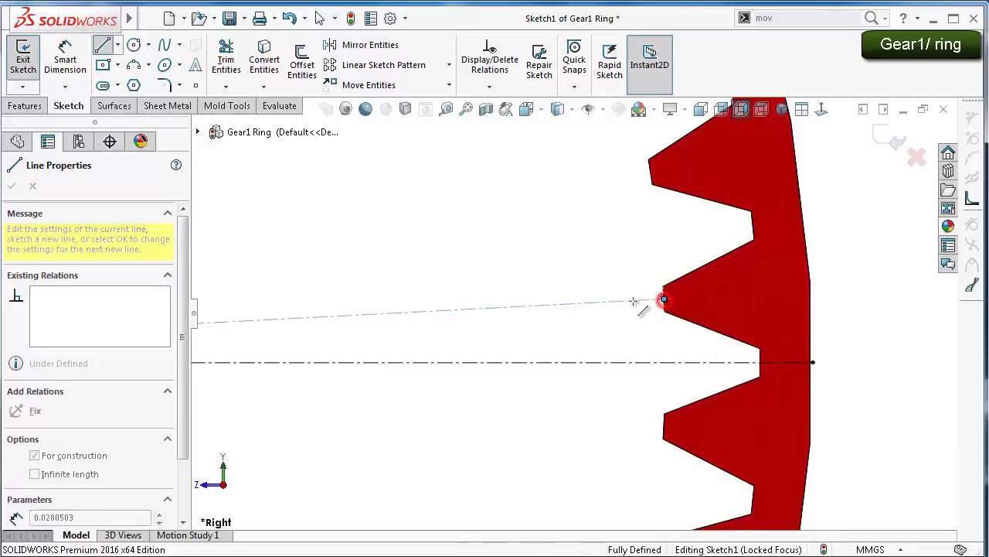
{"action": "double_click", "coordinate": [584, 271]}
Add a driven 3° angle dimension between the two centerlines
{"action": "right_click_drag", "start_coordinate": [568, 275], "coordinate": [565, 205]}
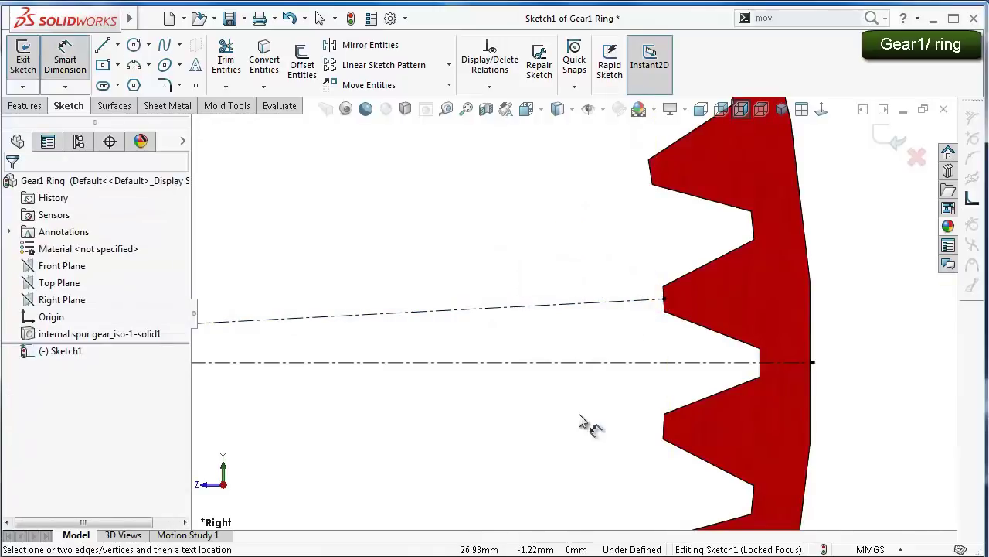
{"action": "left_click", "coordinate": [591, 362]}
{"action": "left_click", "coordinate": [592, 301]}
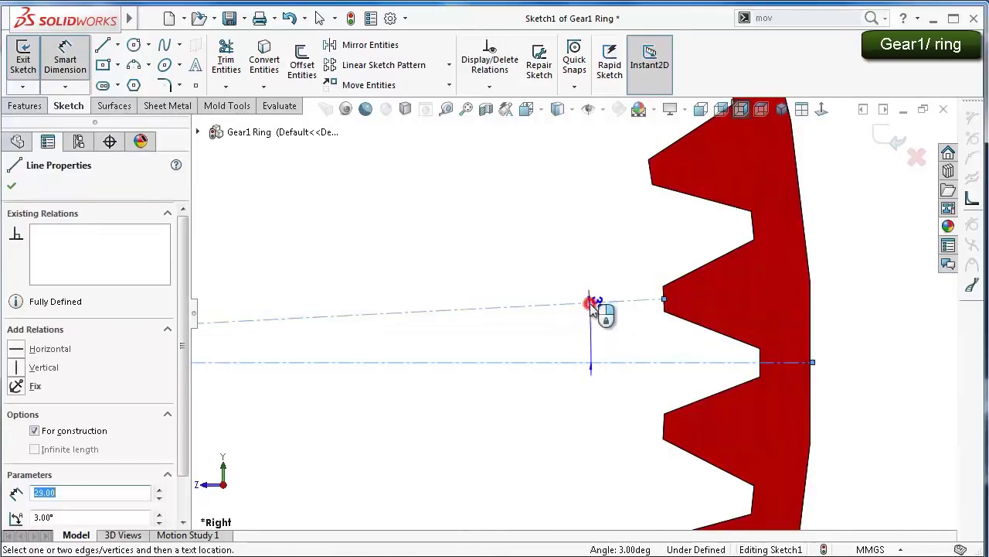
{"action": "left_click", "coordinate": [564, 323]}
{"action": "left_click", "coordinate": [411, 291]}
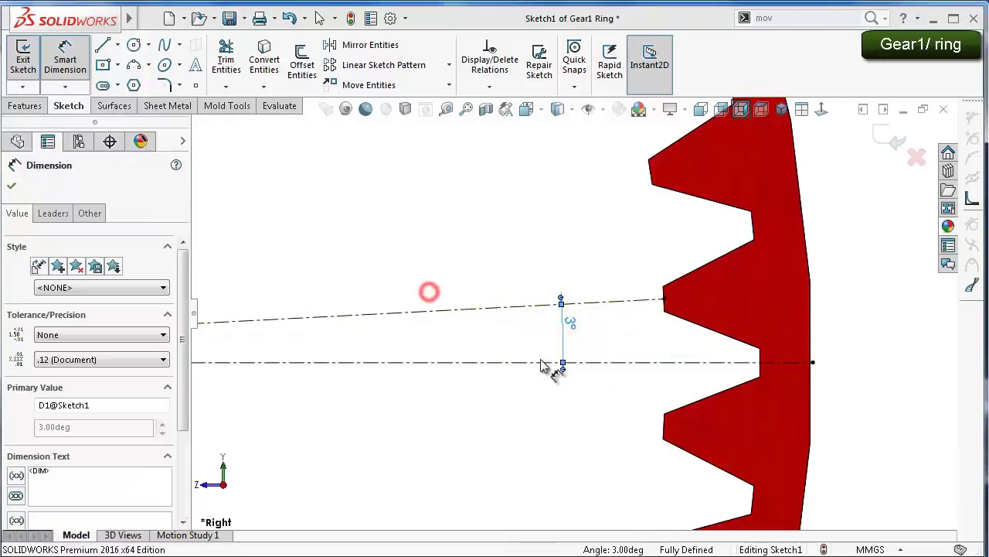
{"action": "left_click_drag", "start_coordinate": [541, 330], "coordinate": [516, 306]}
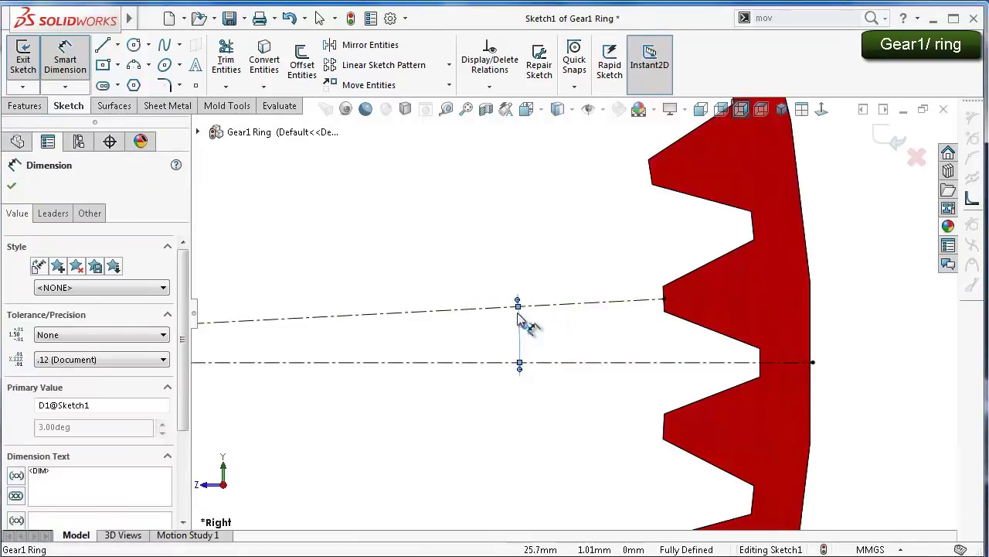
{"action": "left_click", "coordinate": [851, 188]}
{"action": "scroll", "coordinate": [696, 243], "scroll_direction": "up", "scroll_amount": 2}
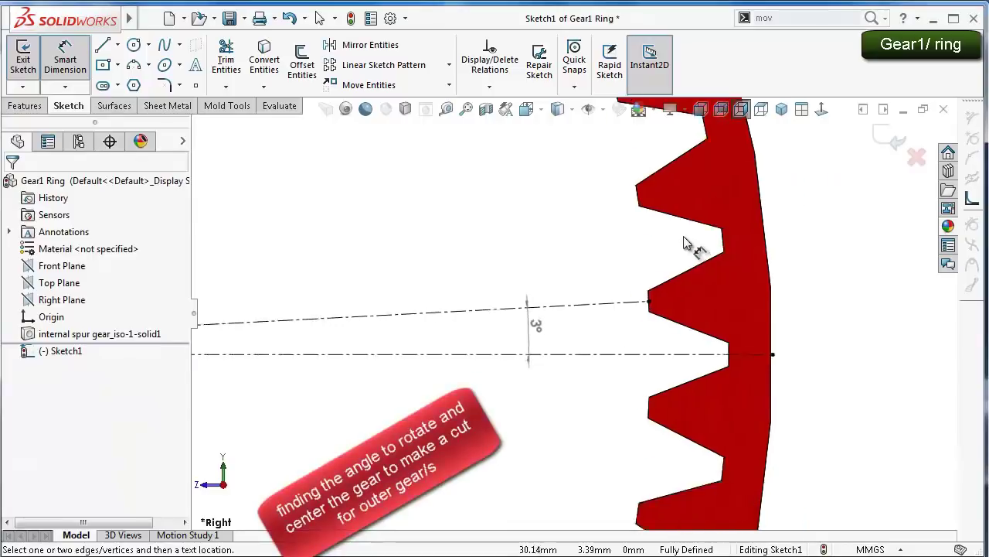
{"action": "scroll", "coordinate": [435, 286], "scroll_direction": "up", "scroll_amount": 2}
{"action": "scroll", "coordinate": [352, 302], "scroll_direction": "up", "scroll_amount": 2}
{"action": "scroll", "coordinate": [352, 303], "scroll_direction": "up", "scroll_amount": 1}
{"action": "scroll", "coordinate": [358, 309], "scroll_direction": "down", "scroll_amount": 1}
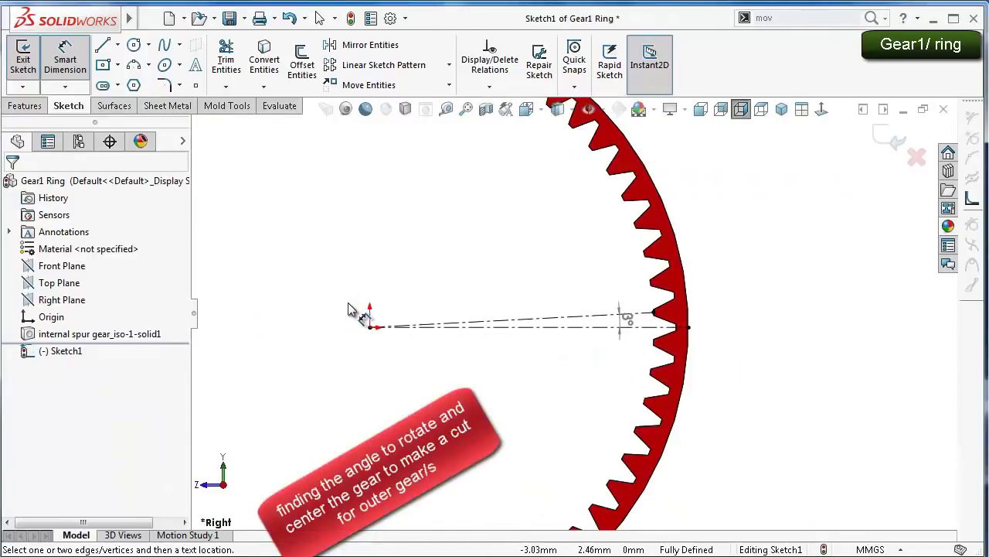
Exit the sketch and rotate the internal spur gear body 3° about X with Move/Copy Bodies
{"action": "left_click", "coordinate": [889, 139]}
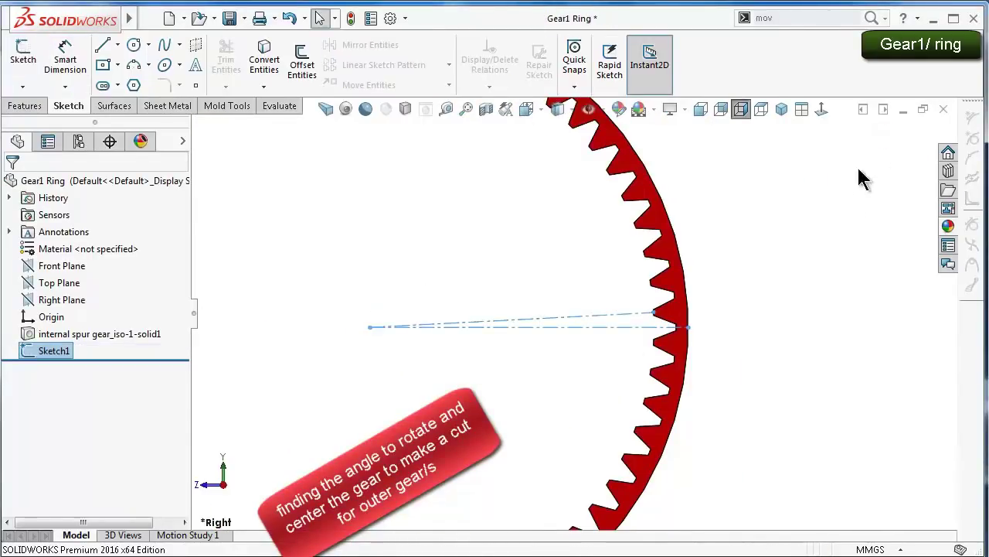
{"action": "double_click", "coordinate": [796, 19]}
{"action": "left_click", "coordinate": [871, 19]}
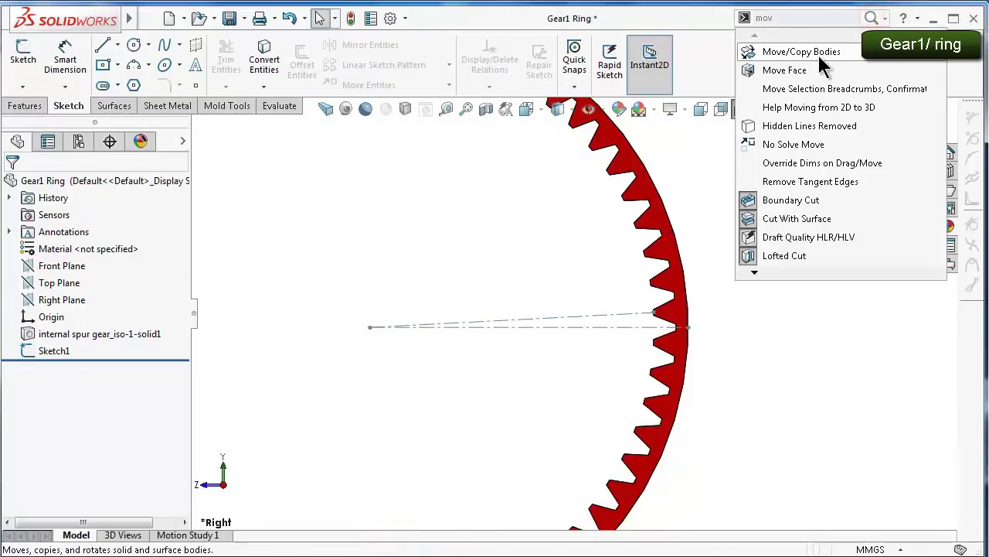
{"action": "left_click", "coordinate": [818, 54]}
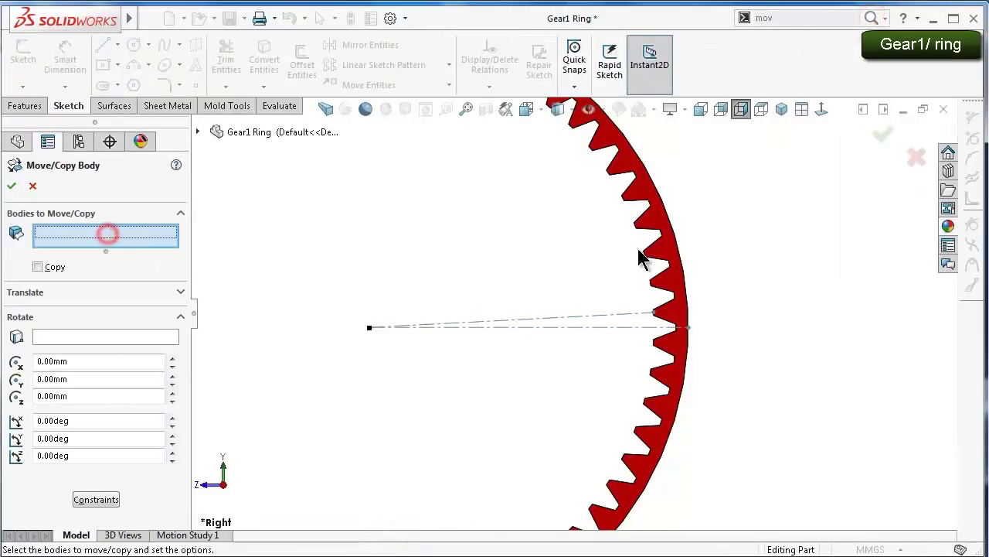
{"action": "left_click", "coordinate": [665, 246]}
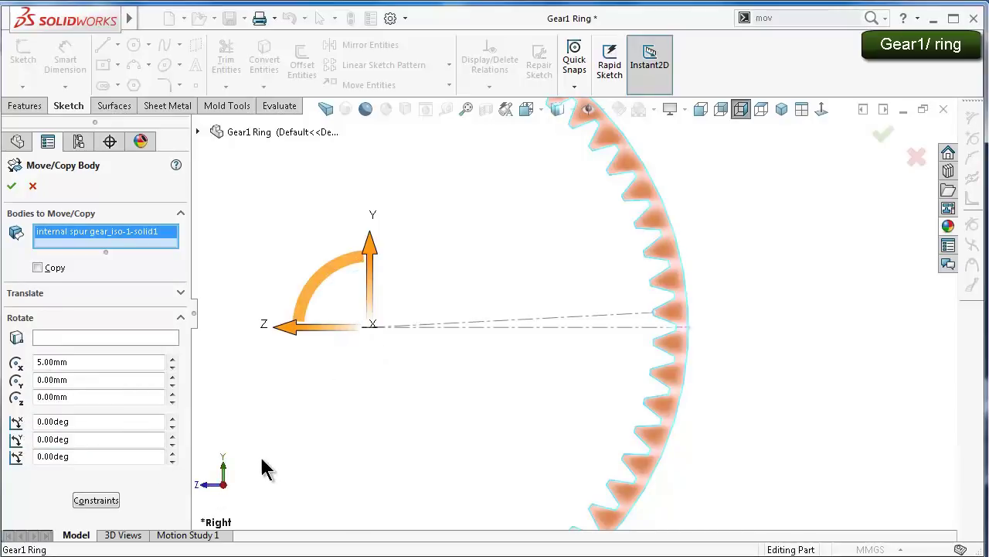
{"action": "middle_click_drag", "start_coordinate": [262, 473], "coordinate": [224, 509]}
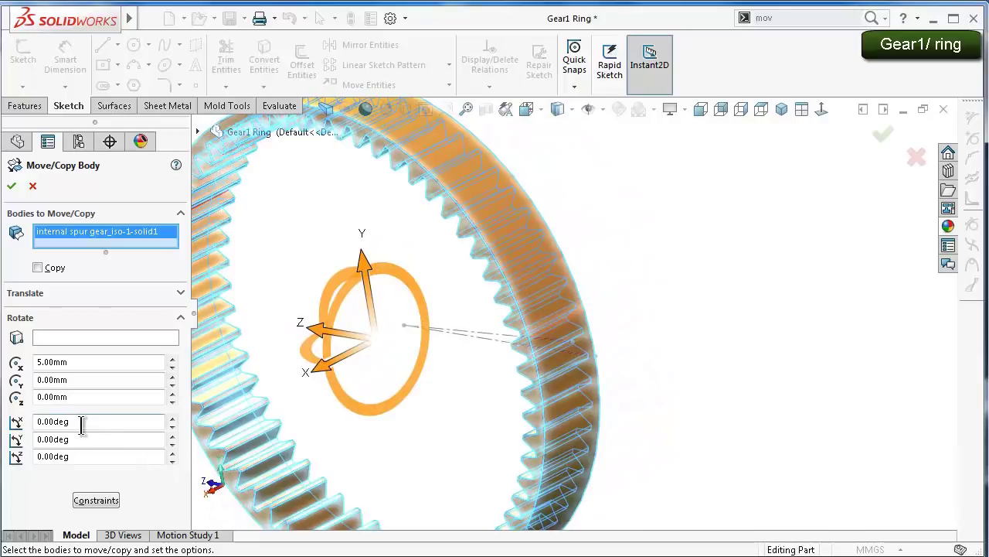
{"action": "left_click_drag", "start_coordinate": [81, 421], "coordinate": [28, 423]}
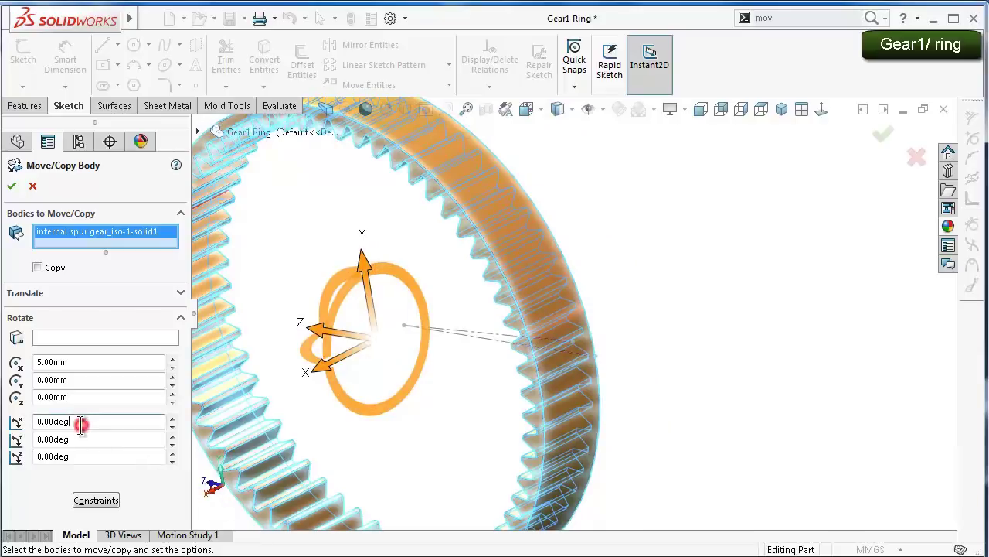
{"action": "left_click", "coordinate": [172, 419]}
{"action": "left_click", "coordinate": [172, 419]}
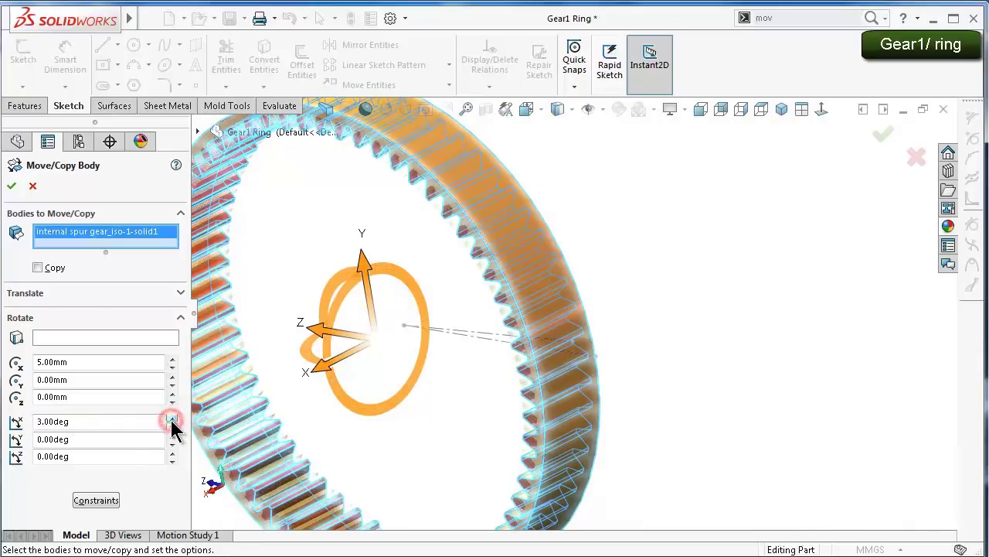
{"action": "left_click", "coordinate": [10, 187]}
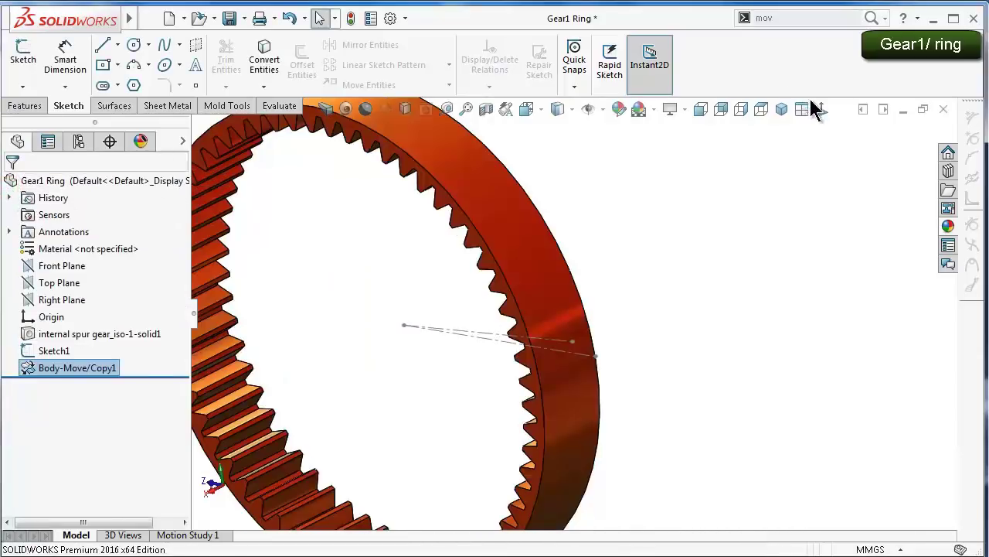
View Right Plane face-on and zoom in on the gear teeth
{"action": "left_click", "coordinate": [821, 109]}
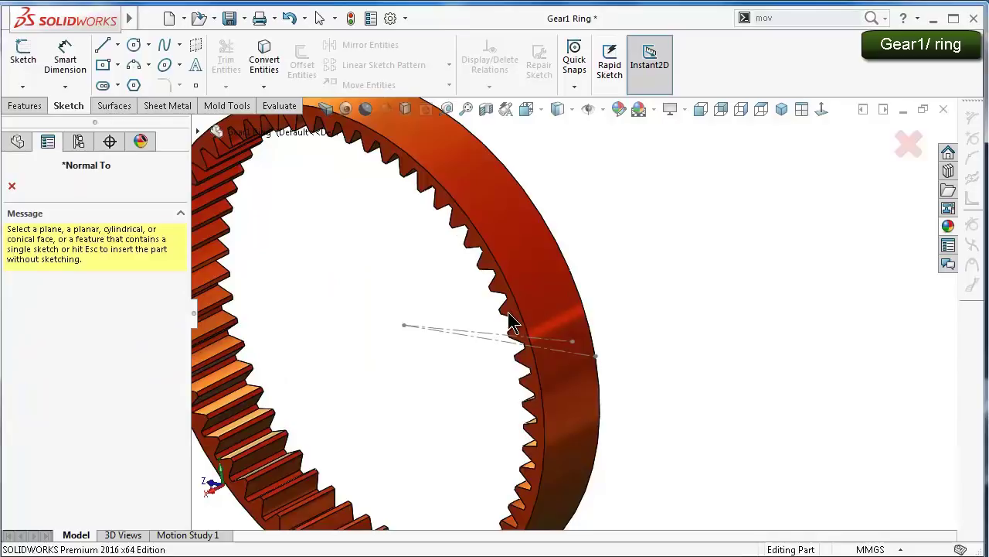
{"action": "left_click", "coordinate": [912, 150]}
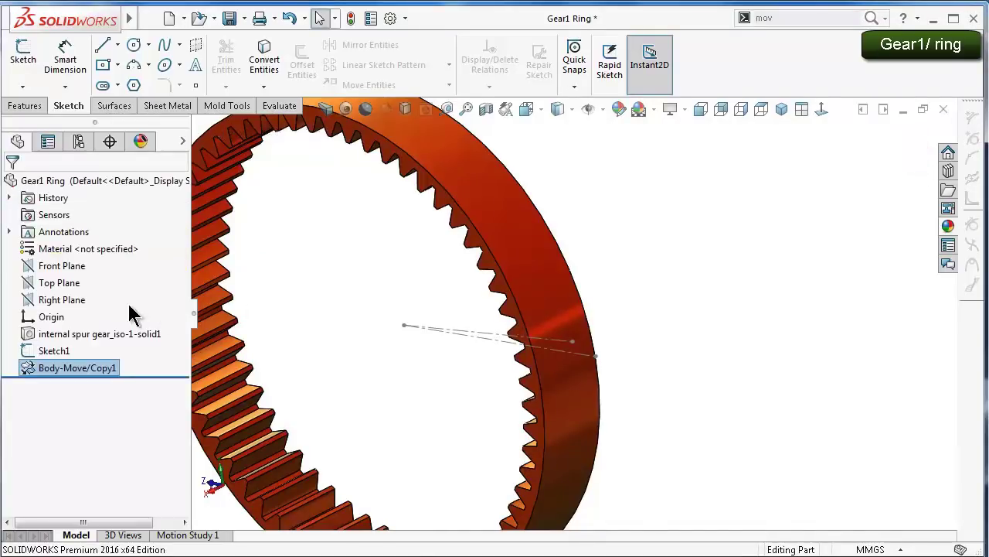
{"action": "left_click", "coordinate": [73, 300]}
{"action": "left_click", "coordinate": [137, 280]}
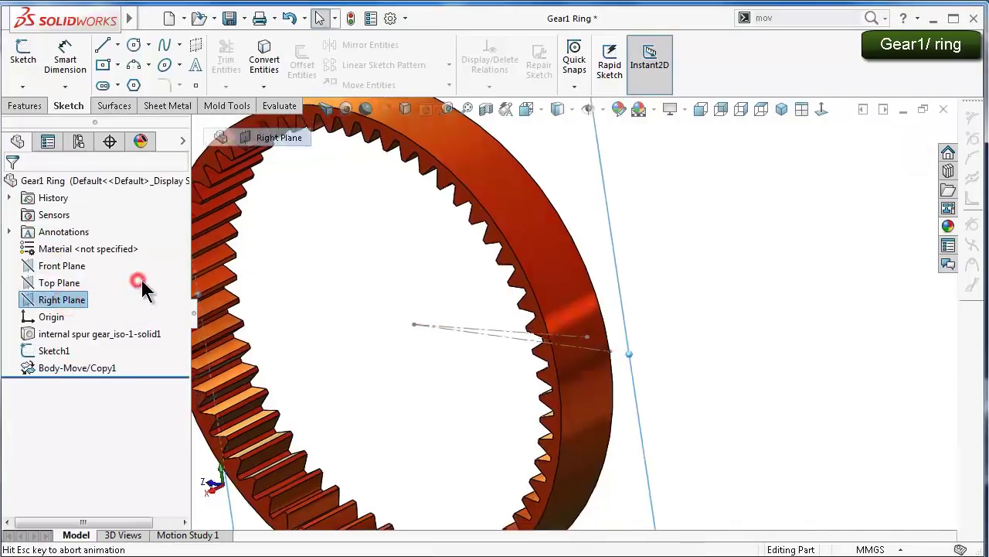
{"action": "left_click", "coordinate": [807, 312]}
{"action": "scroll", "coordinate": [697, 320], "scroll_direction": "down", "scroll_amount": 3}
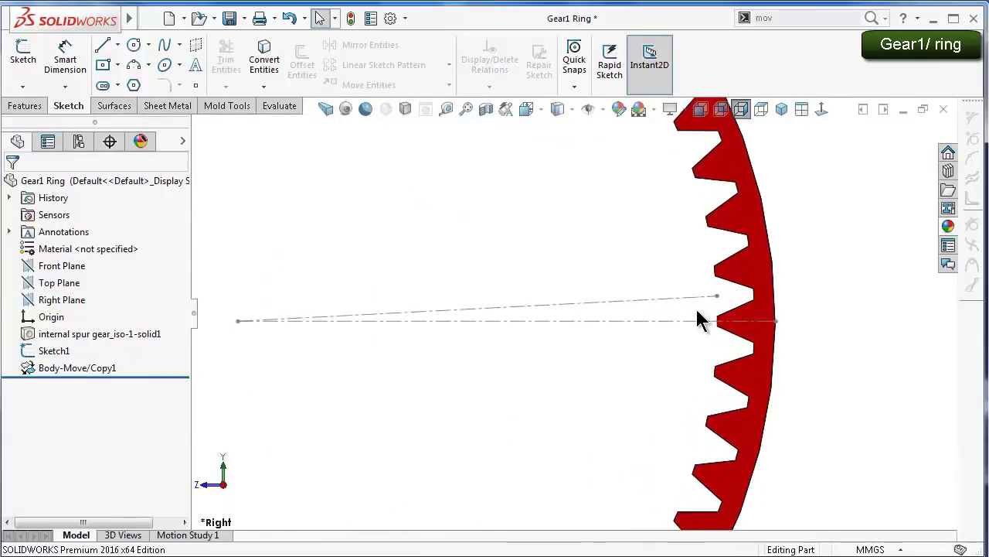
{"action": "scroll", "coordinate": [713, 340], "scroll_direction": "down", "scroll_amount": 2}
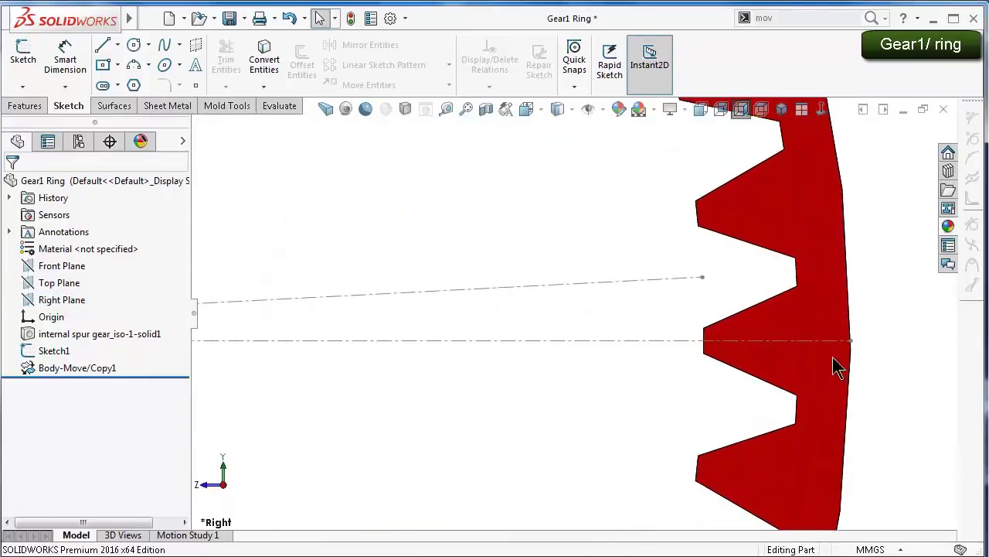
{"action": "scroll", "coordinate": [692, 348], "scroll_direction": "up", "scroll_amount": 2}
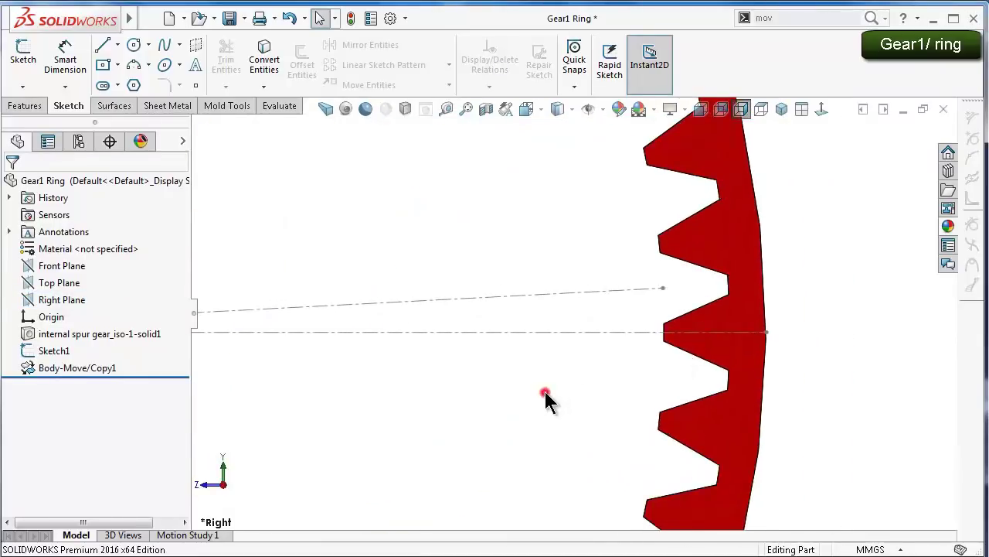
{"action": "middle_click_drag", "start_coordinate": [546, 399], "coordinate": [565, 394], "text": "ctrl"}
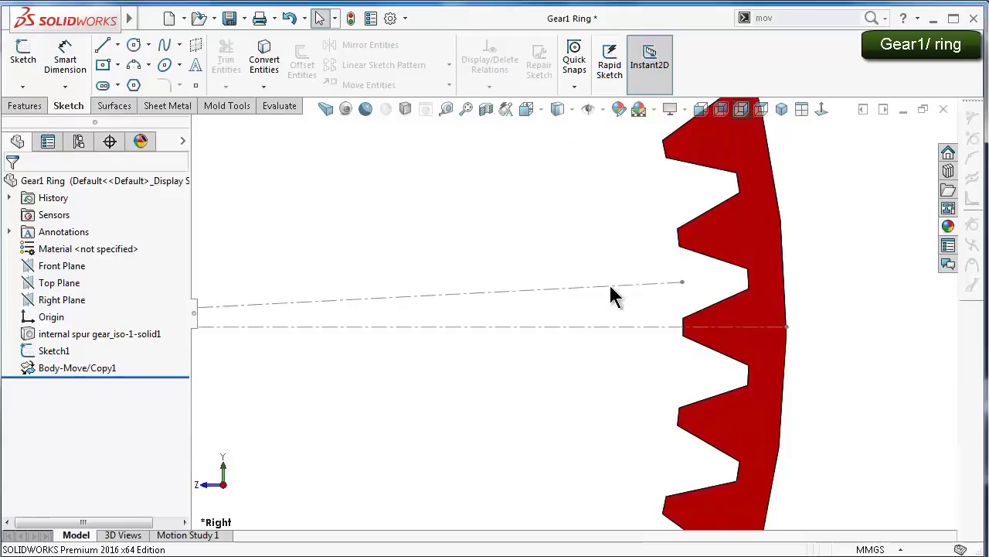
Start a sketch on Right Plane and draw a horizontal centerline to a tooth edge
{"action": "left_click", "coordinate": [62, 301]}
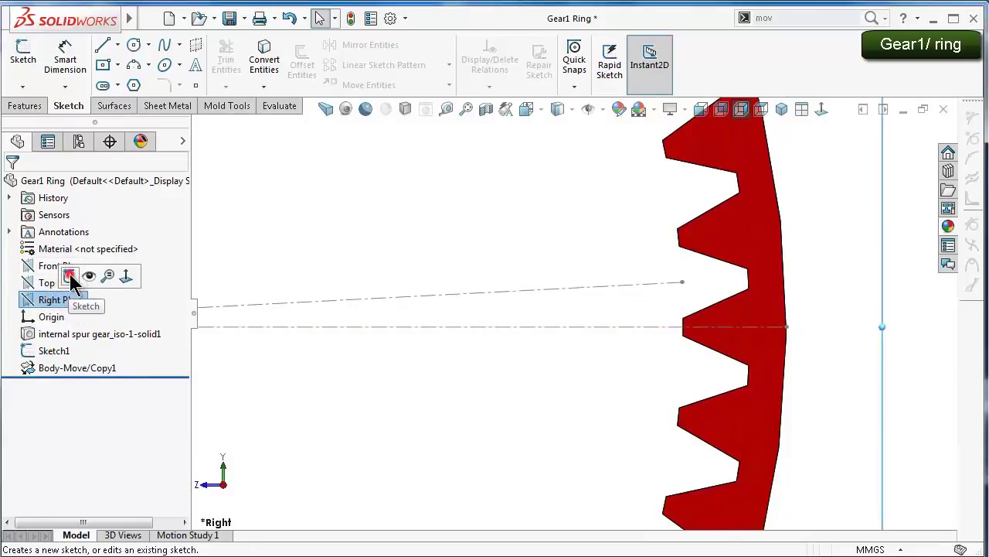
{"action": "left_click", "coordinate": [70, 276]}
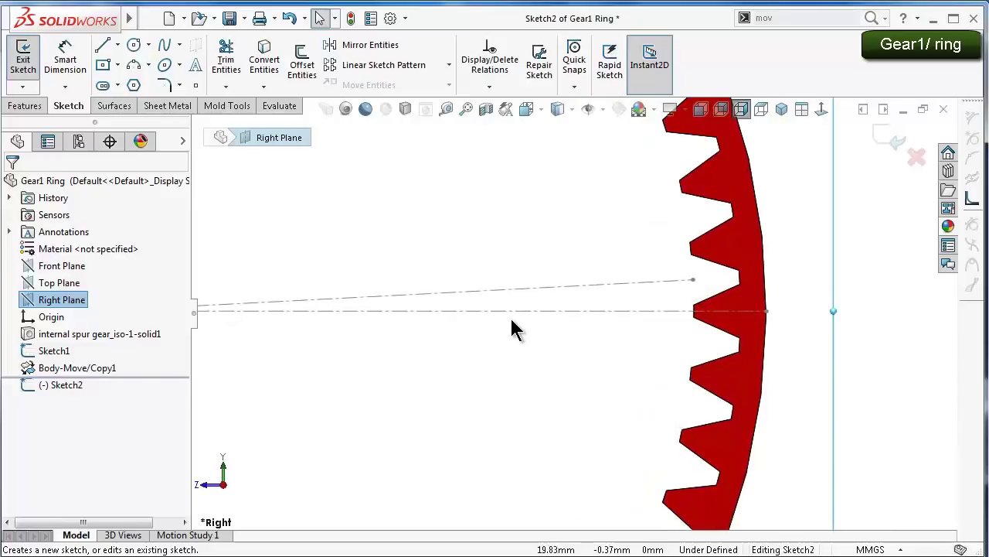
{"action": "left_click", "coordinate": [117, 45]}
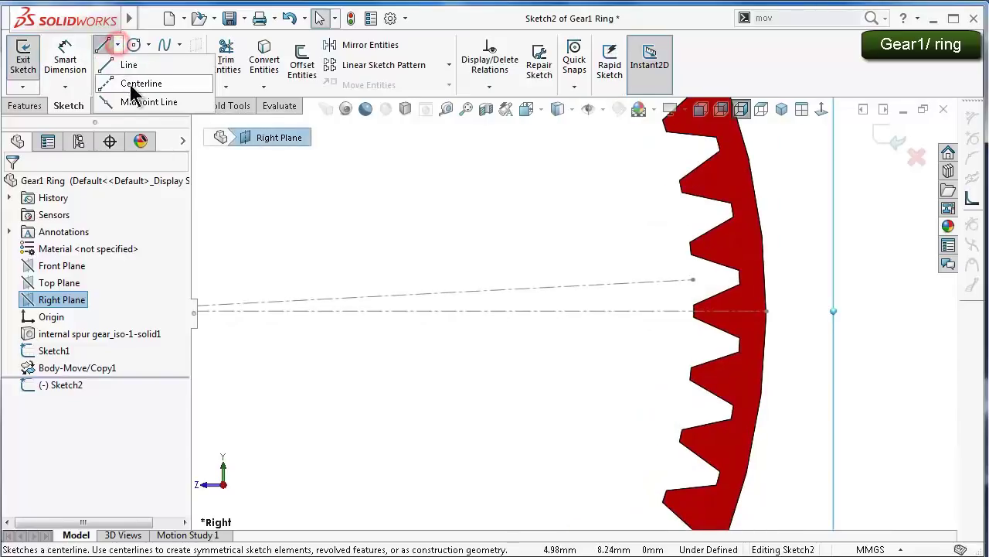
{"action": "left_click", "coordinate": [139, 83]}
{"action": "scroll", "coordinate": [723, 283], "scroll_direction": "down", "scroll_amount": 3}
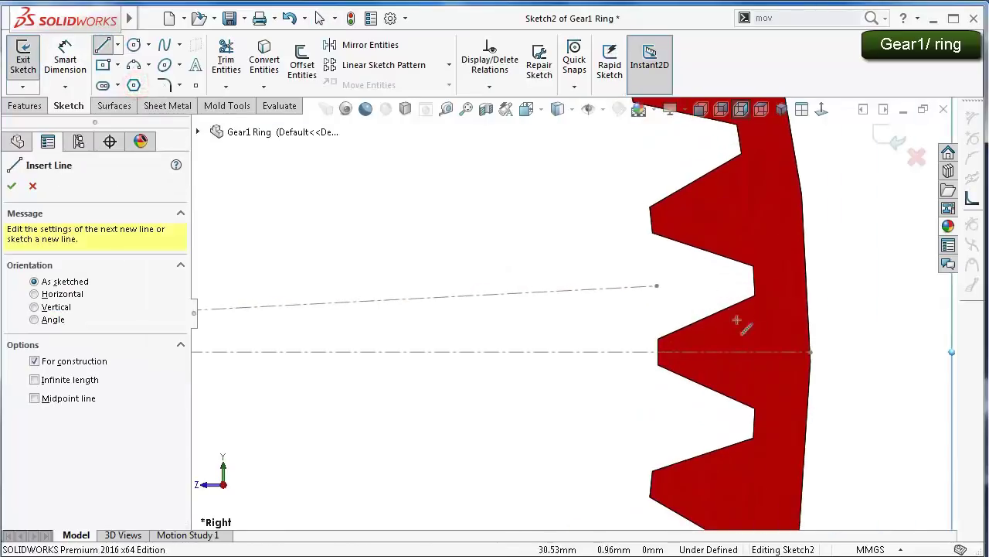
{"action": "left_click", "coordinate": [810, 353]}
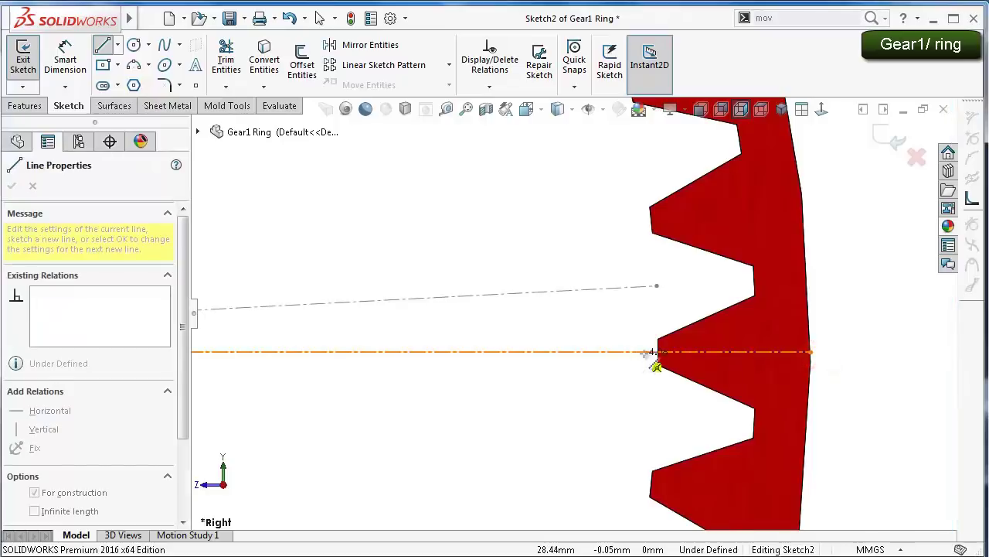
{"action": "scroll", "coordinate": [661, 352], "scroll_direction": "down", "scroll_amount": 3}
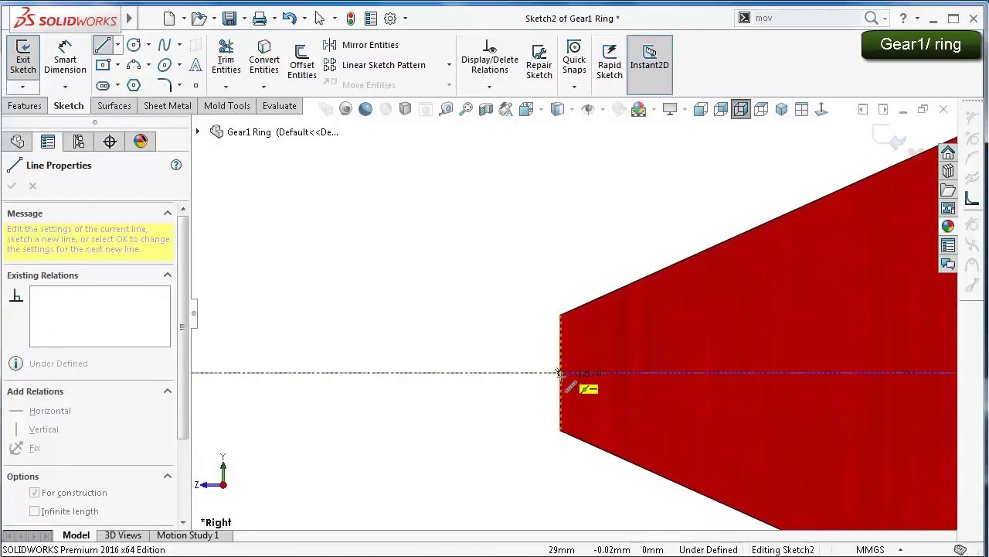
{"action": "left_click", "coordinate": [560, 372]}
{"action": "double_click", "coordinate": [490, 433]}
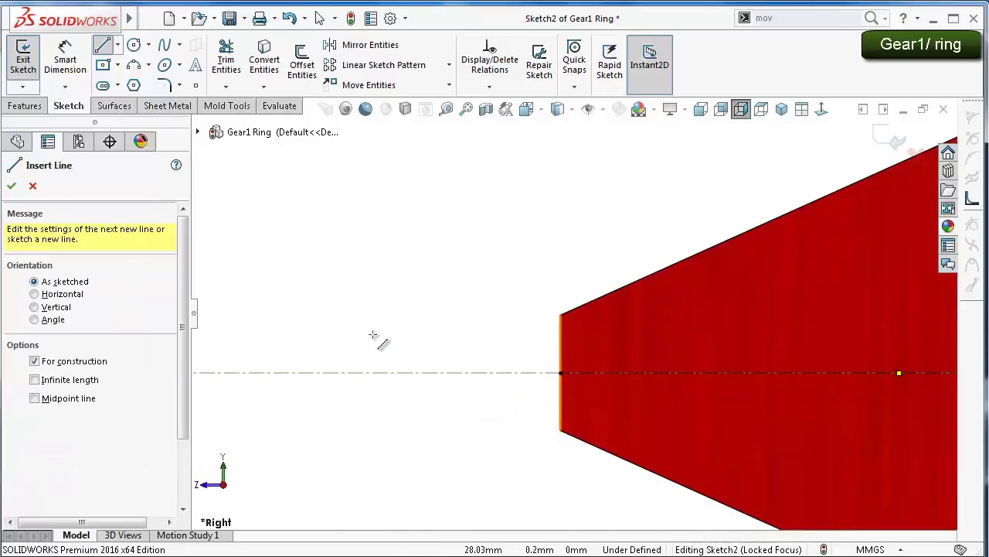
Add a 3.50 reference dimension to the short line, cancelling the extra 32.50 length dimension
{"action": "right_click_drag", "start_coordinate": [372, 335], "coordinate": [375, 255]}
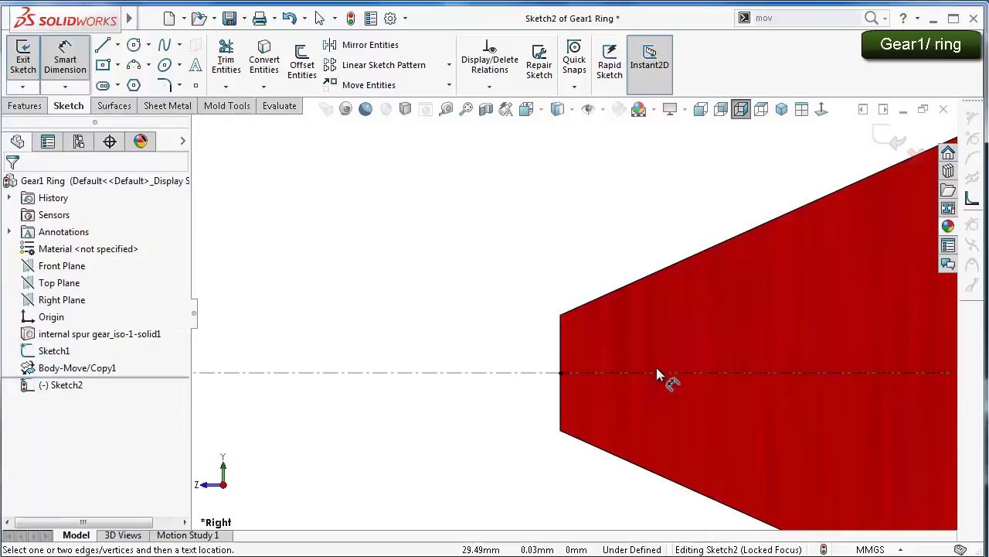
{"action": "middle_click_drag", "start_coordinate": [657, 367], "coordinate": [722, 207]}
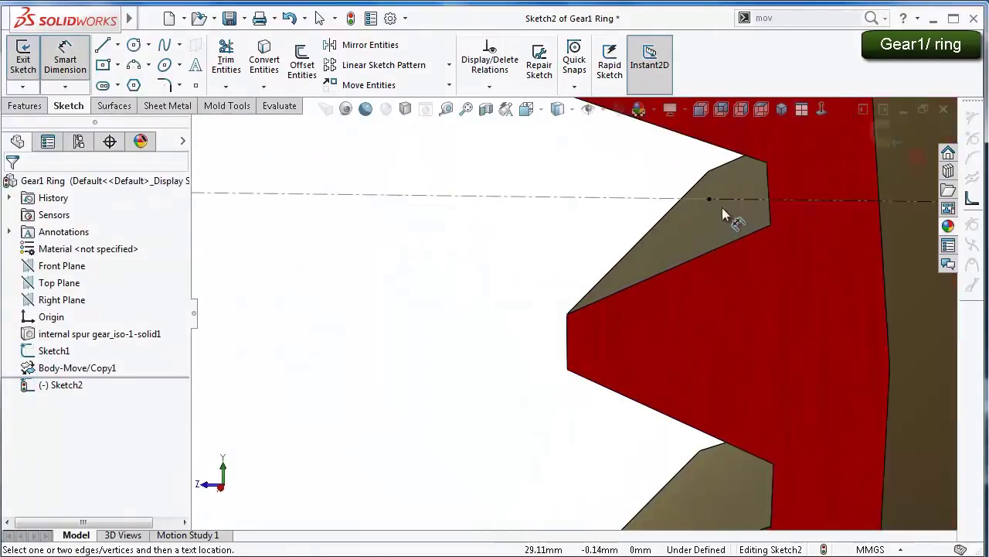
{"action": "left_click", "coordinate": [735, 199]}
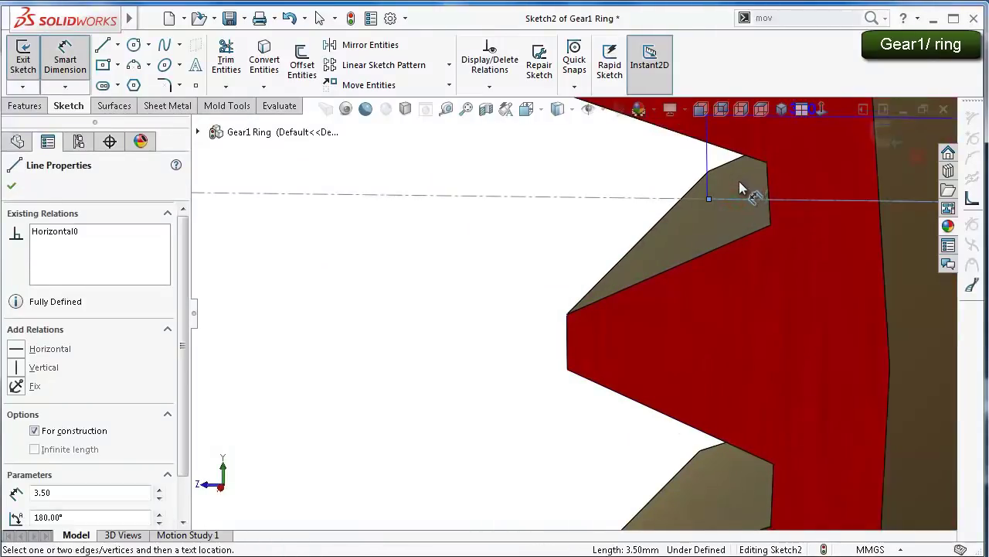
{"action": "left_click", "coordinate": [739, 179]}
{"action": "left_click", "coordinate": [409, 292]}
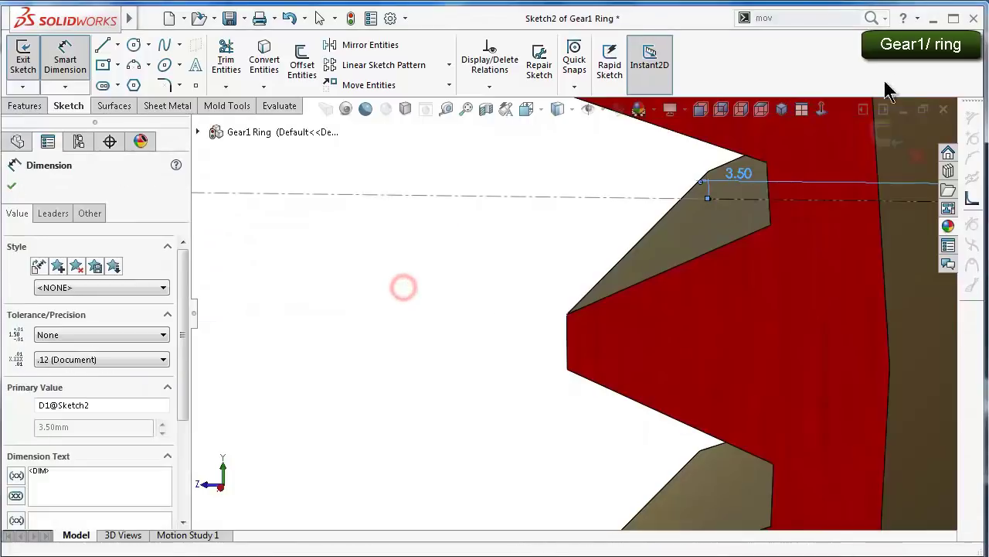
{"action": "left_click", "coordinate": [824, 114]}
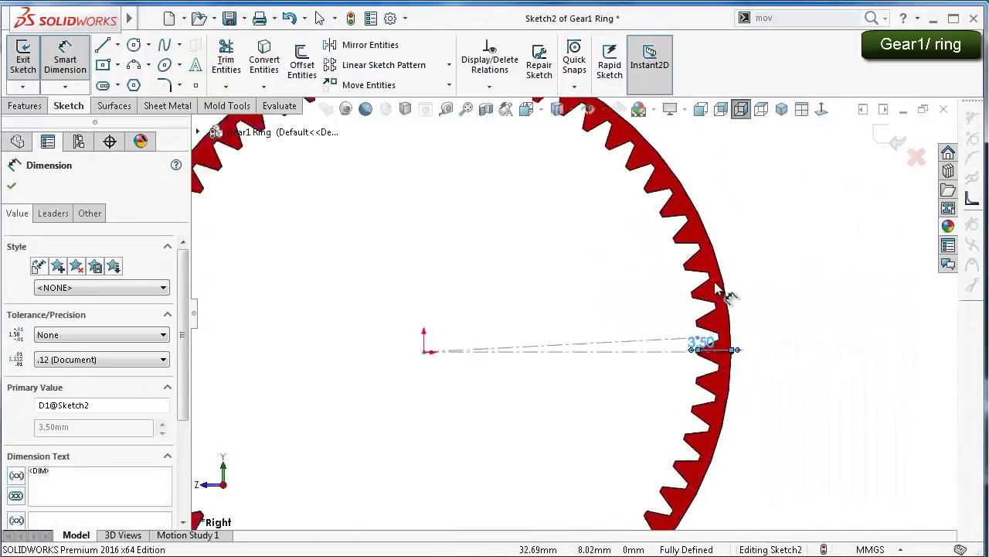
{"action": "left_click_drag", "start_coordinate": [656, 464], "coordinate": [699, 448]}
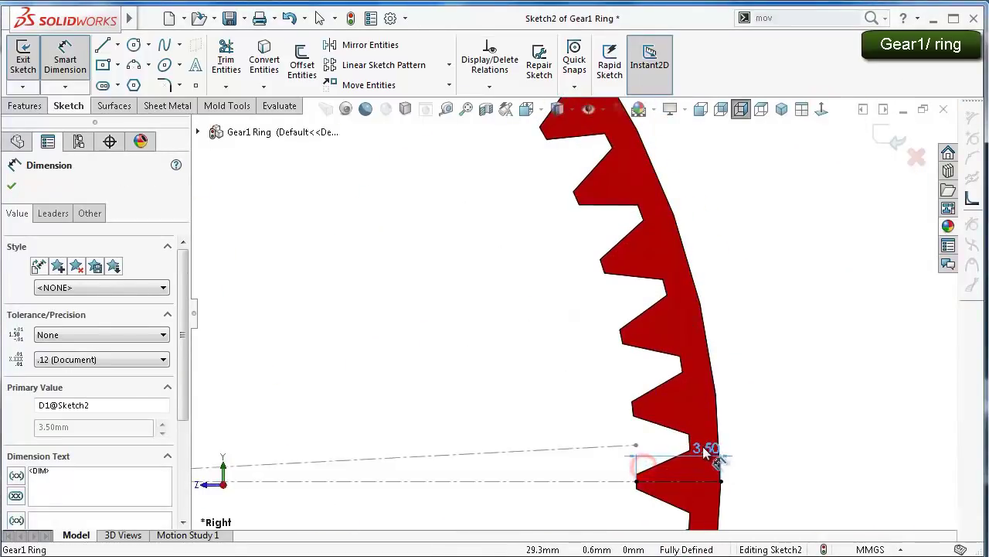
{"action": "left_click", "coordinate": [823, 445]}
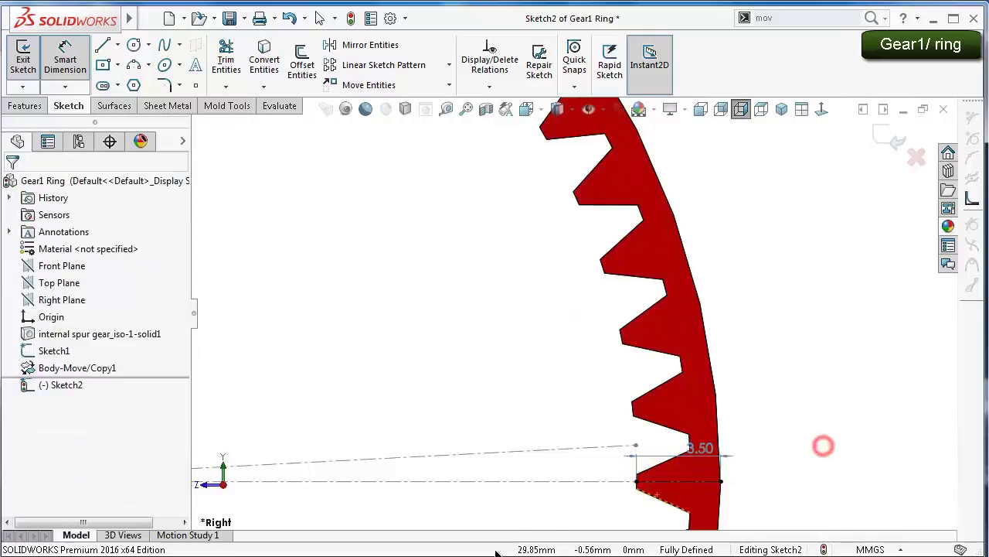
{"action": "left_click", "coordinate": [550, 481]}
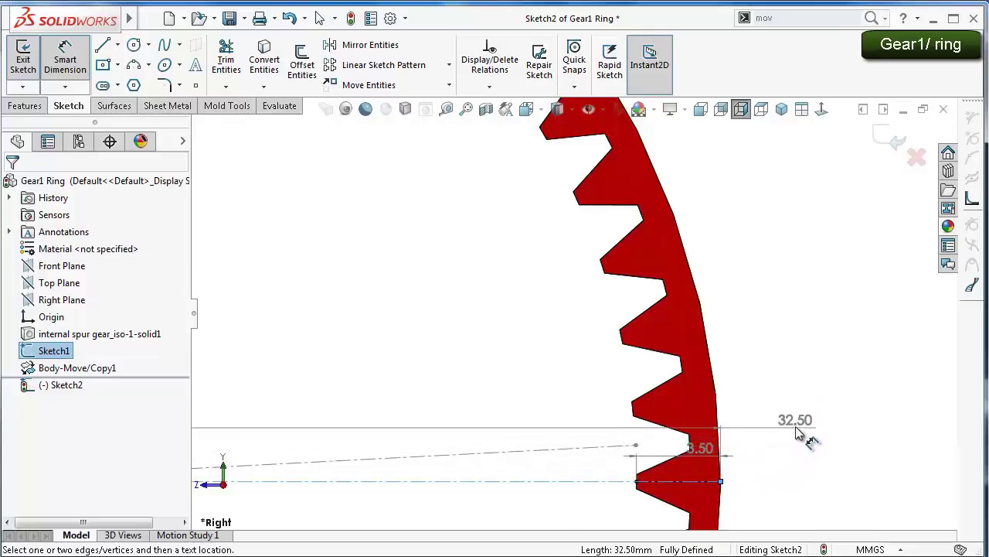
{"action": "key", "text": "Escape"}
{"action": "left_click", "coordinate": [799, 429]}
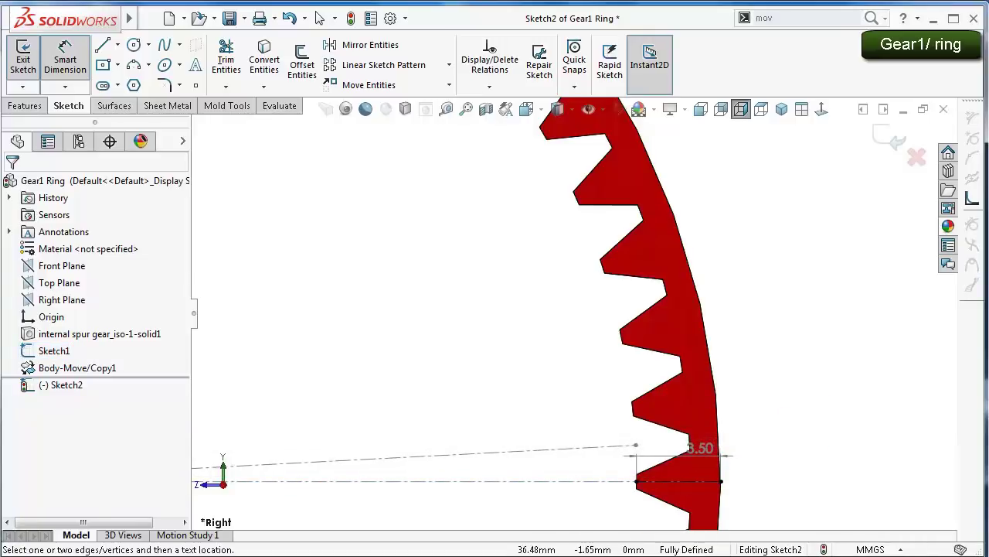
{"action": "left_click", "coordinate": [182, 47]}
Create a parametric Equation Driven Curve with the involute x and y equations
{"action": "left_click", "coordinate": [184, 99]}
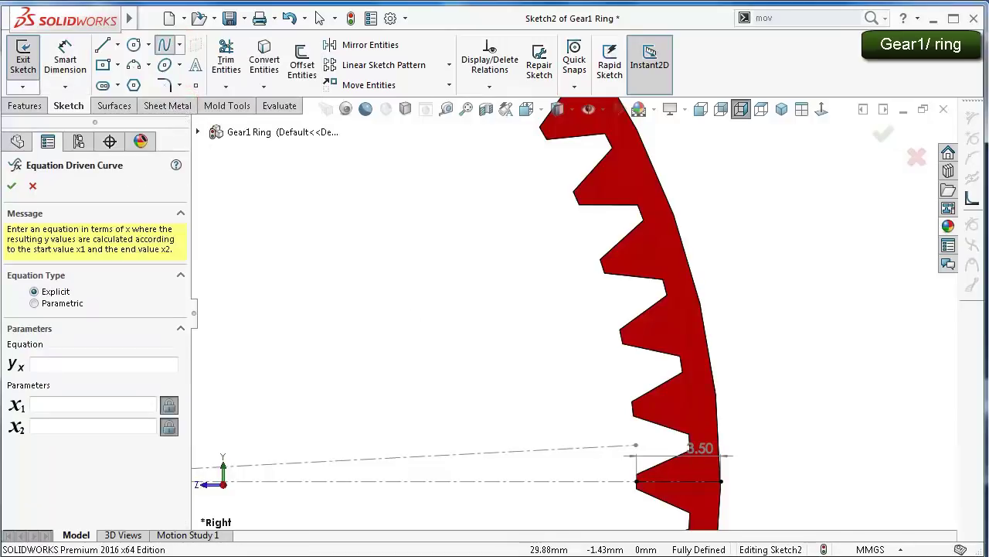
{"action": "left_click", "coordinate": [35, 303]}
{"action": "type", "text": "30*"}
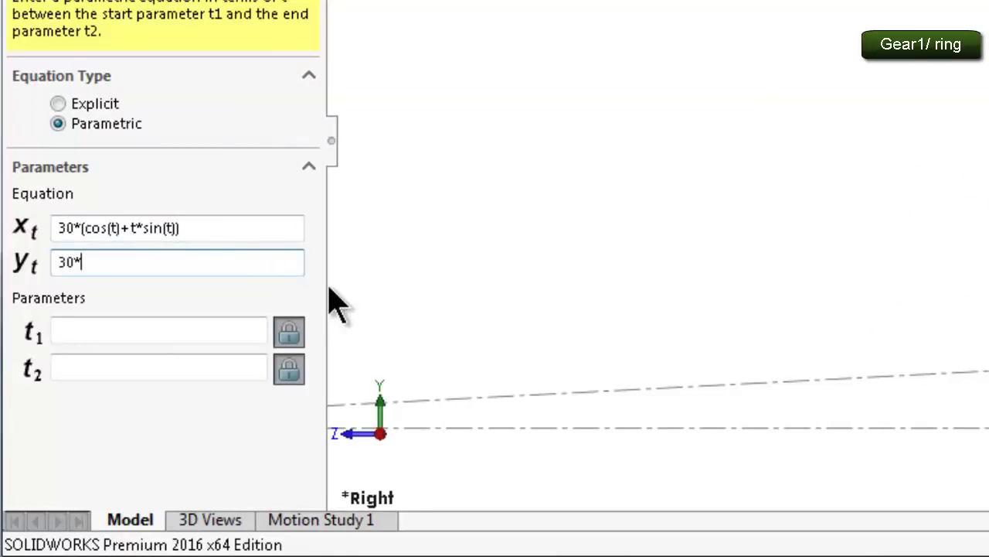
{"action": "left_click", "coordinate": [104, 260]}
{"action": "right_click", "coordinate": [105, 261]}
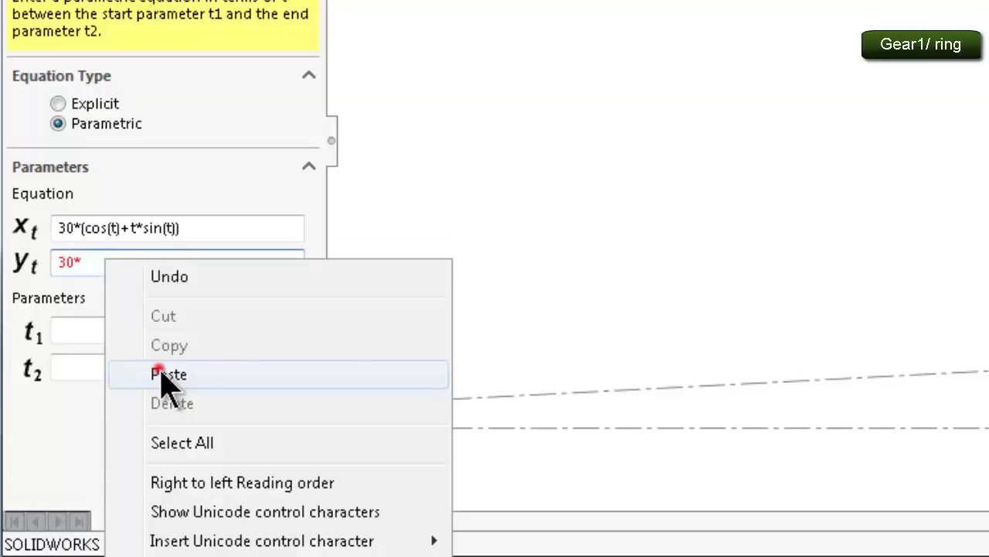
{"action": "left_click", "coordinate": [106, 374]}
{"action": "left_click", "coordinate": [204, 293]}
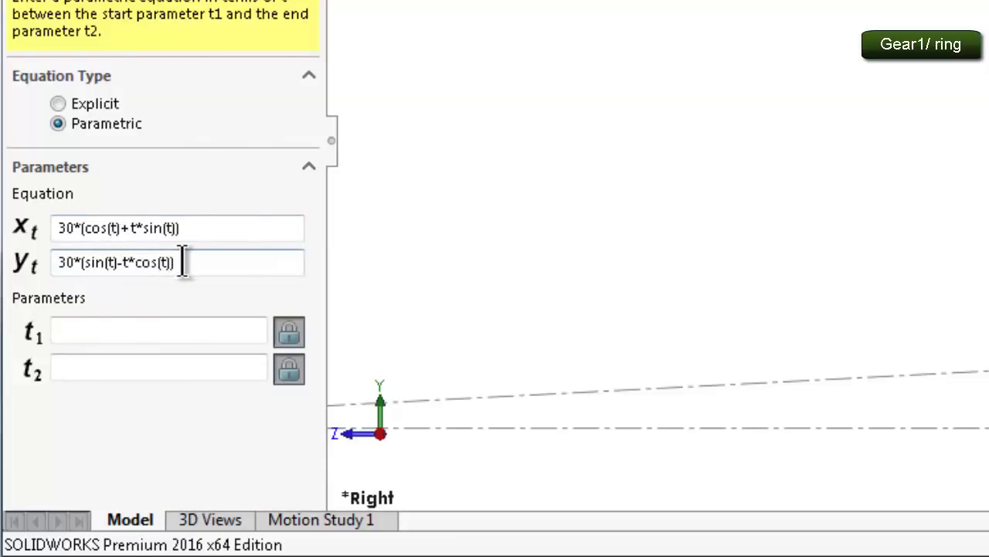
Change the coefficient in both x and y equations from 30 to 29.5
{"action": "left_click", "coordinate": [130, 332]}
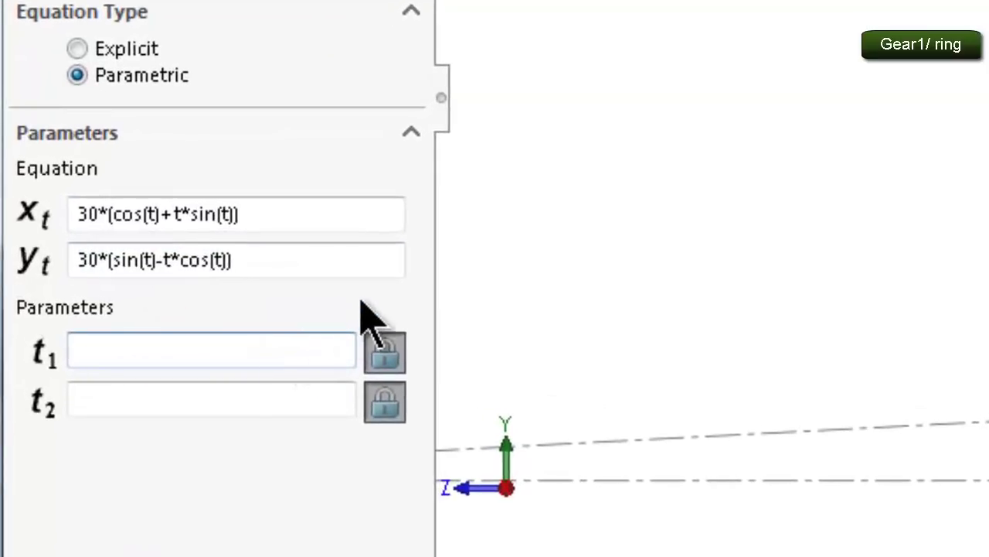
{"action": "type", "text": "0"}
{"action": "double_click", "coordinate": [69, 214]}
{"action": "type", "text": "29"}
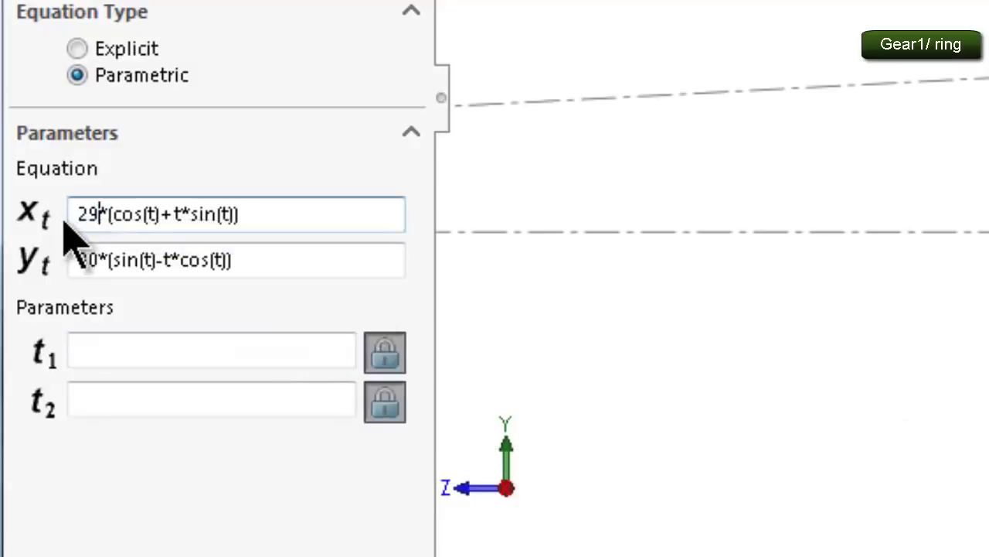
{"action": "type", "text": ".5"}
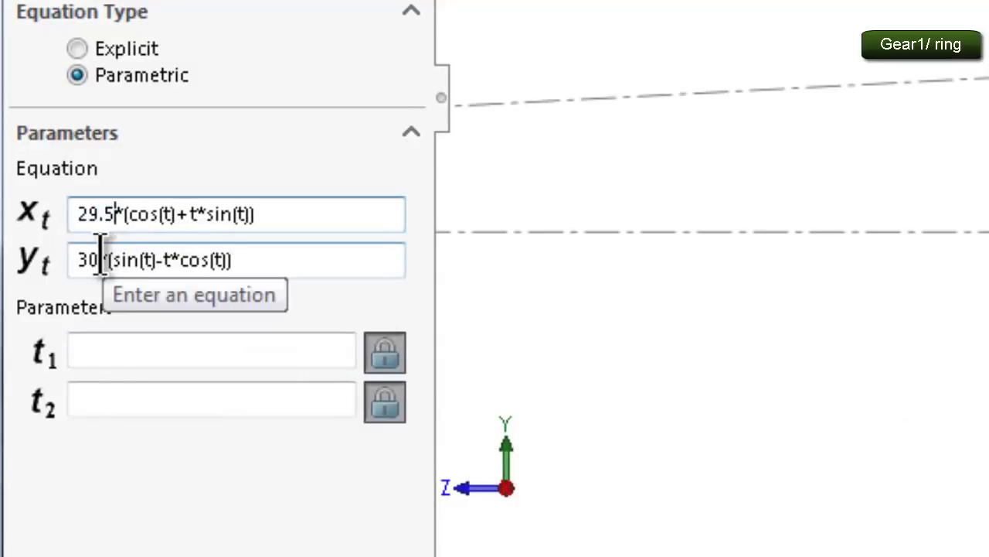
{"action": "double_click", "coordinate": [83, 260]}
{"action": "type", "text": "29"}
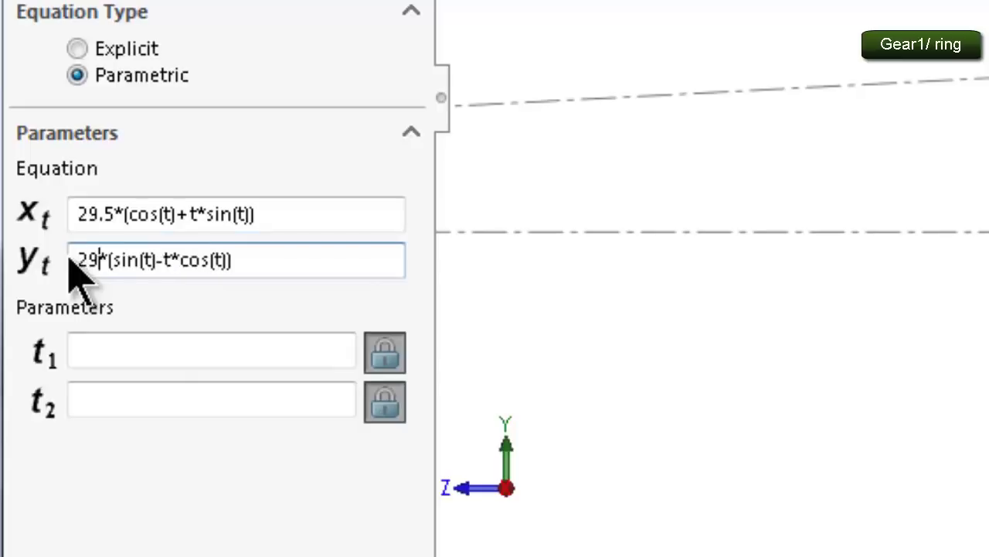
{"action": "type", "text": ".5"}
Set the curve's parameter range from t1 0.35 to t2 0.5
{"action": "left_click", "coordinate": [139, 353]}
{"action": "type", "text": "0.35"}
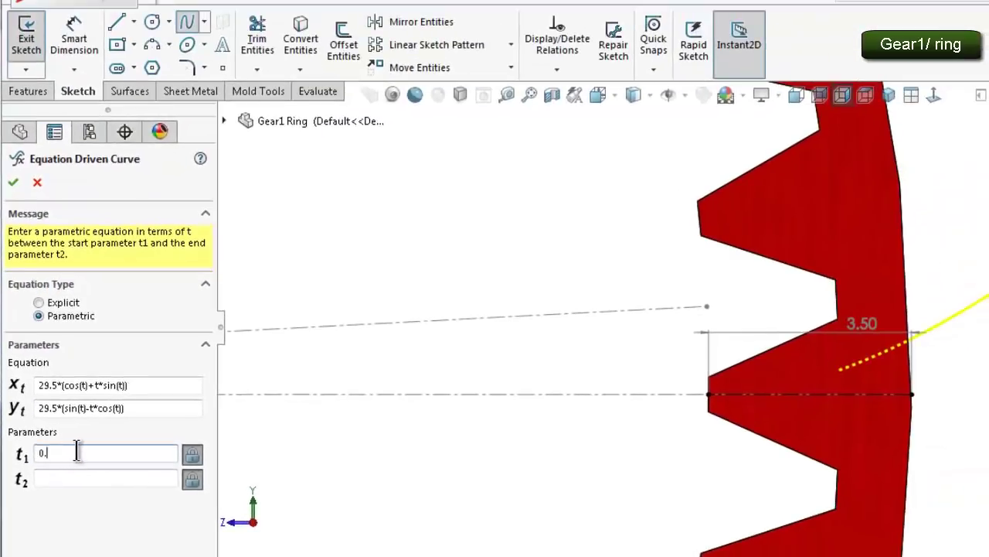
{"action": "left_click", "coordinate": [95, 483]}
{"action": "type", "text": "0.6"}
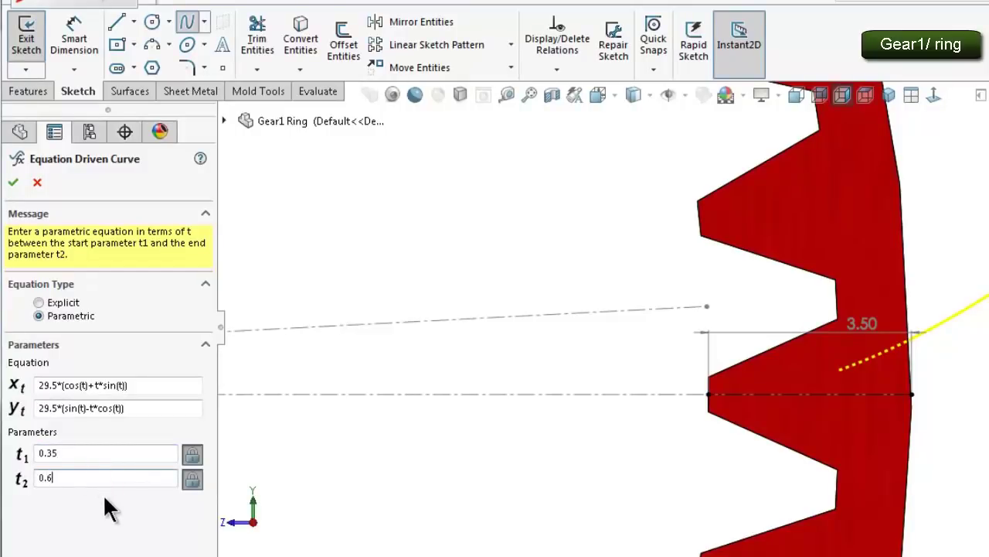
{"action": "left_click", "coordinate": [106, 501]}
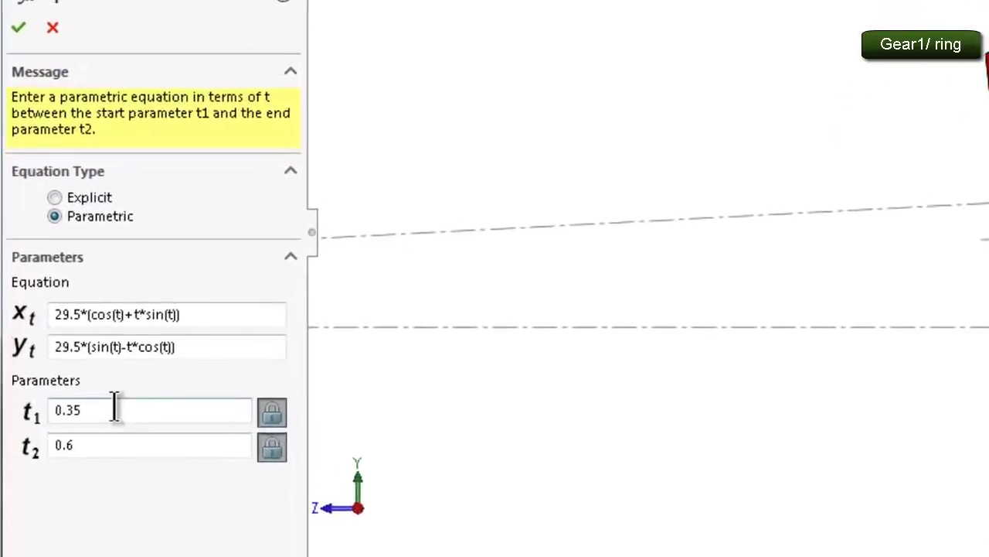
{"action": "left_click_drag", "start_coordinate": [47, 477], "coordinate": [64, 478]}
{"action": "type", "text": "5"}
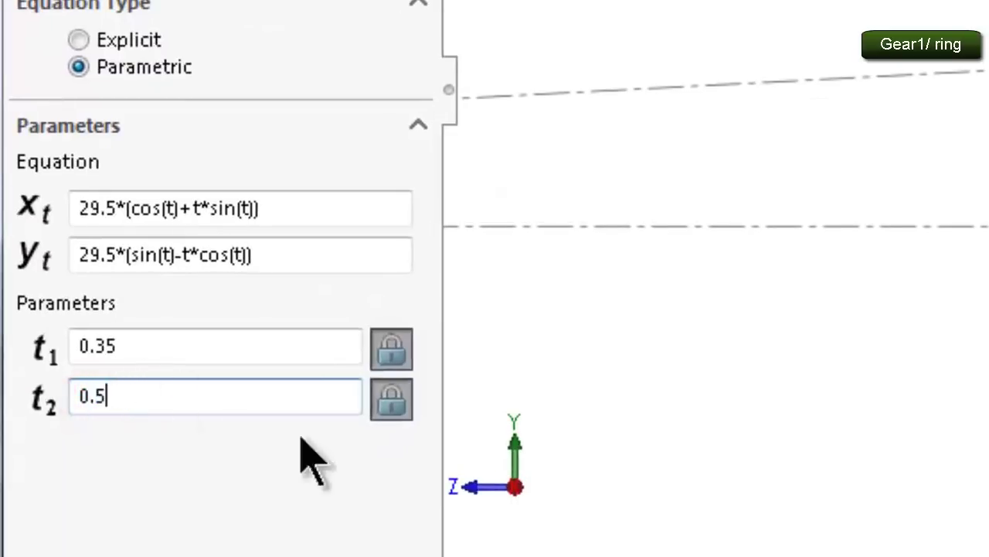
{"action": "left_click", "coordinate": [219, 468]}
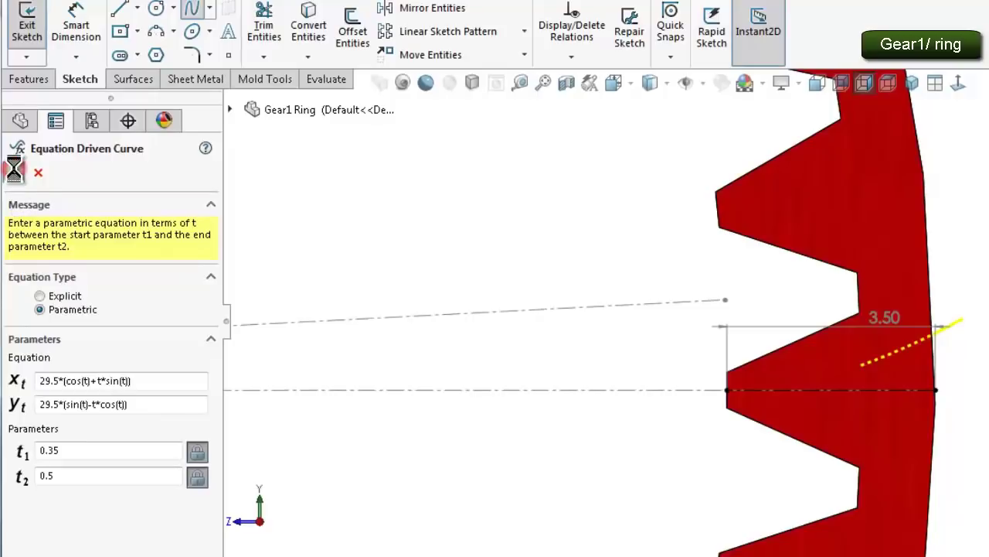
Mirror the equation curve about the horizontal centerline
{"action": "left_click", "coordinate": [954, 422]}
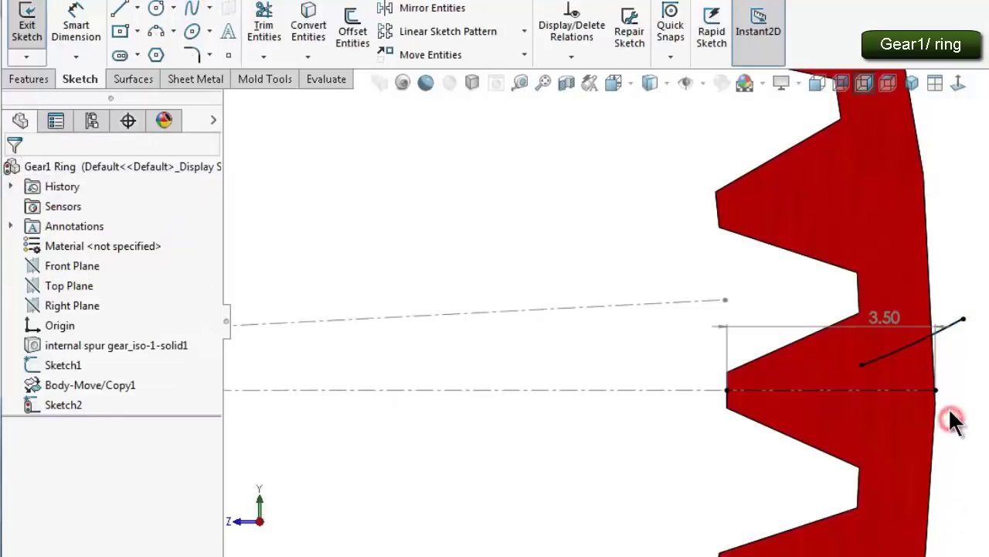
{"action": "scroll", "coordinate": [925, 365], "scroll_direction": "down", "scroll_amount": 2}
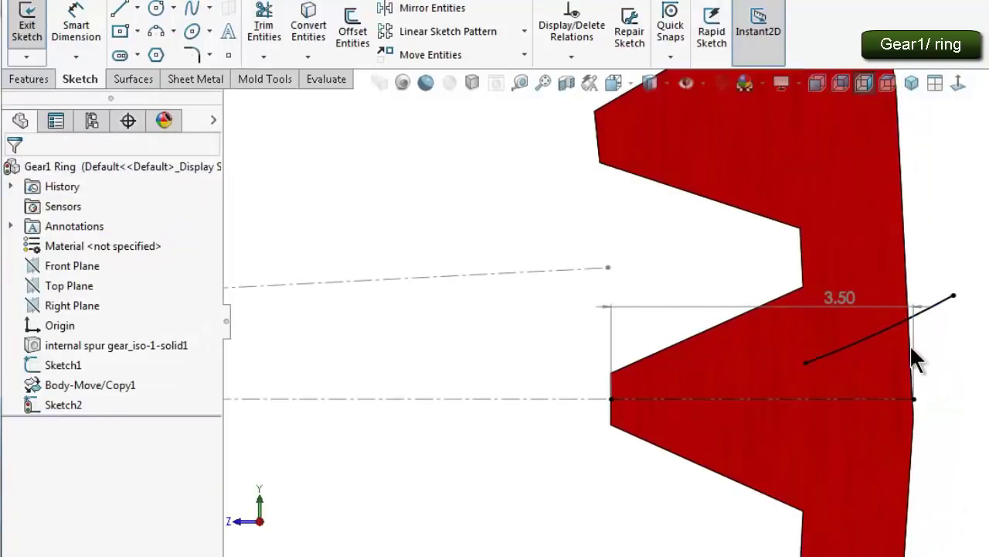
{"action": "left_click", "coordinate": [433, 9]}
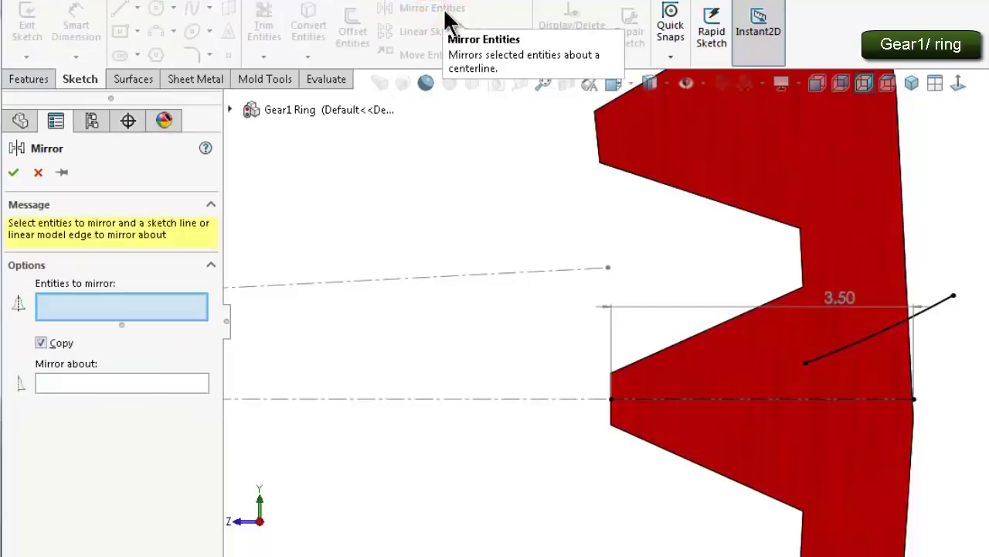
{"action": "left_click", "coordinate": [839, 357]}
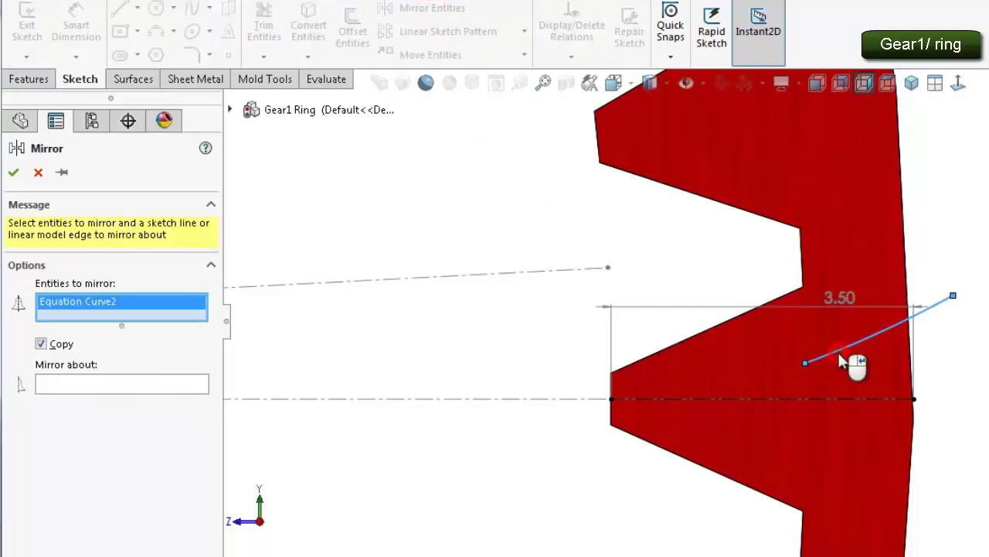
{"action": "left_click", "coordinate": [864, 400]}
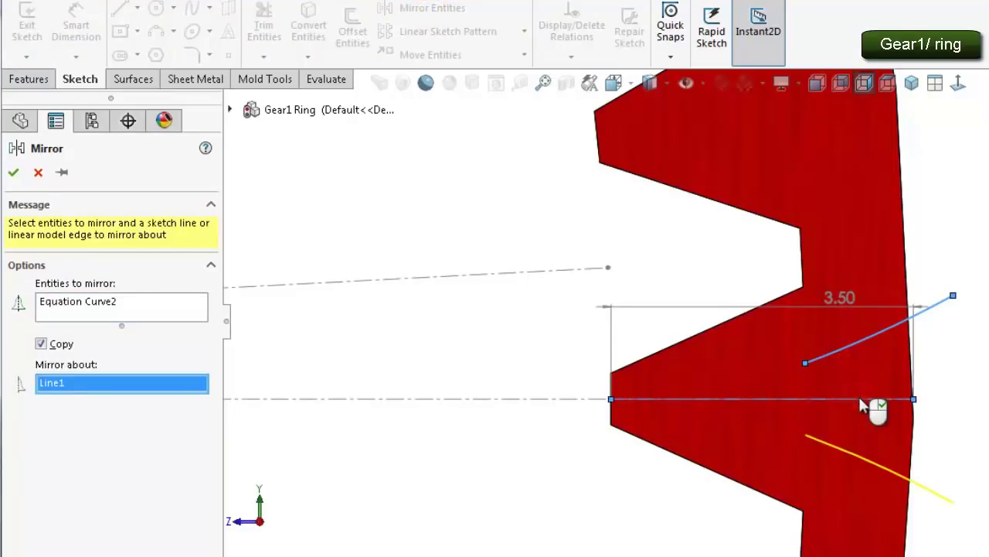
{"action": "right_click", "coordinate": [861, 400]}
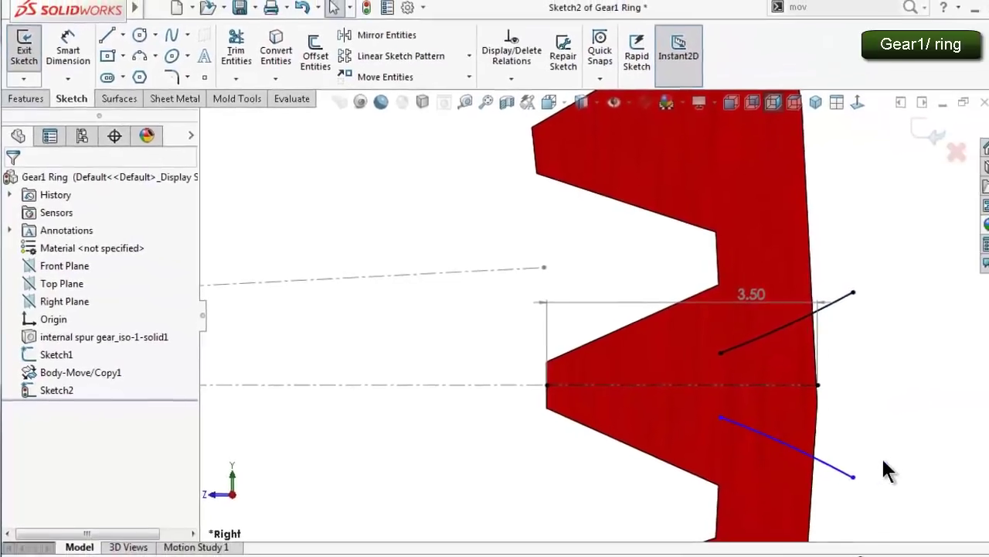
Apply Make Fixed to both the lower and upper involute curves
{"action": "left_click", "coordinate": [802, 462]}
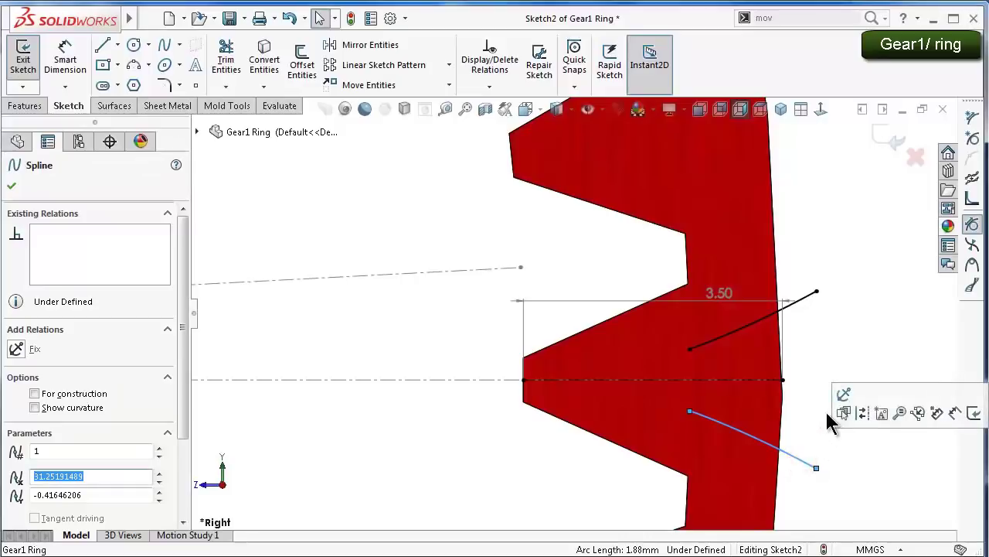
{"action": "left_click", "coordinate": [842, 394]}
{"action": "left_click", "coordinate": [831, 363]}
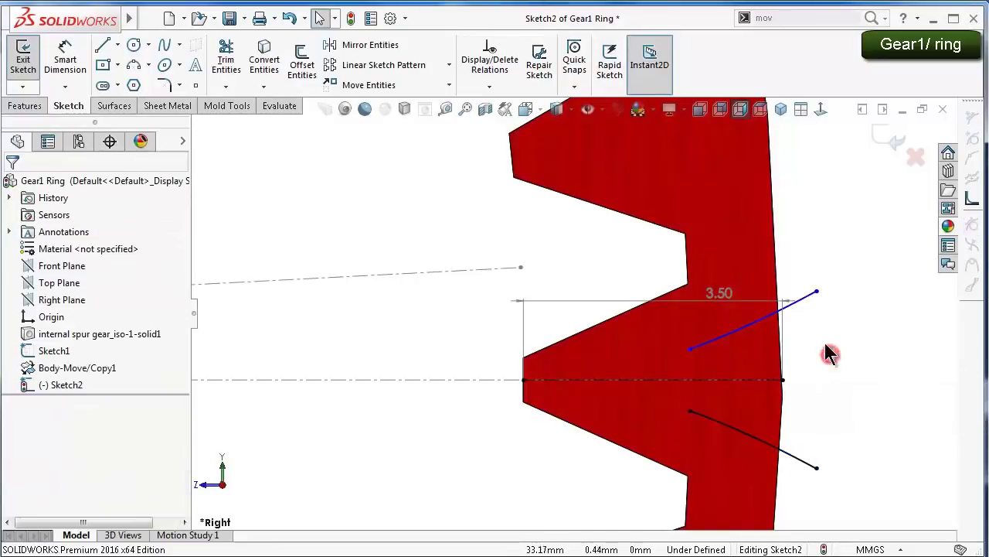
{"action": "left_click", "coordinate": [801, 300]}
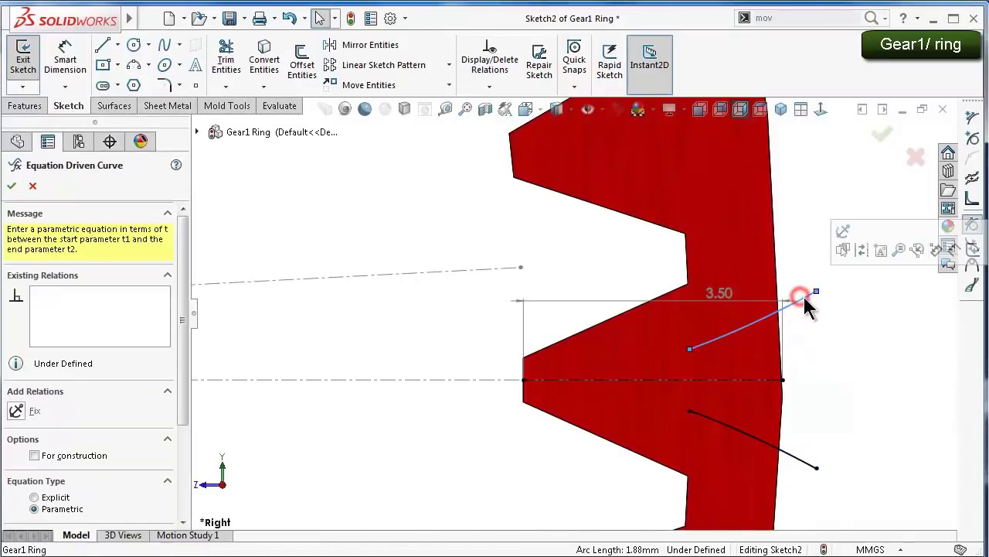
{"action": "left_click", "coordinate": [843, 230]}
{"action": "left_click", "coordinate": [802, 215]}
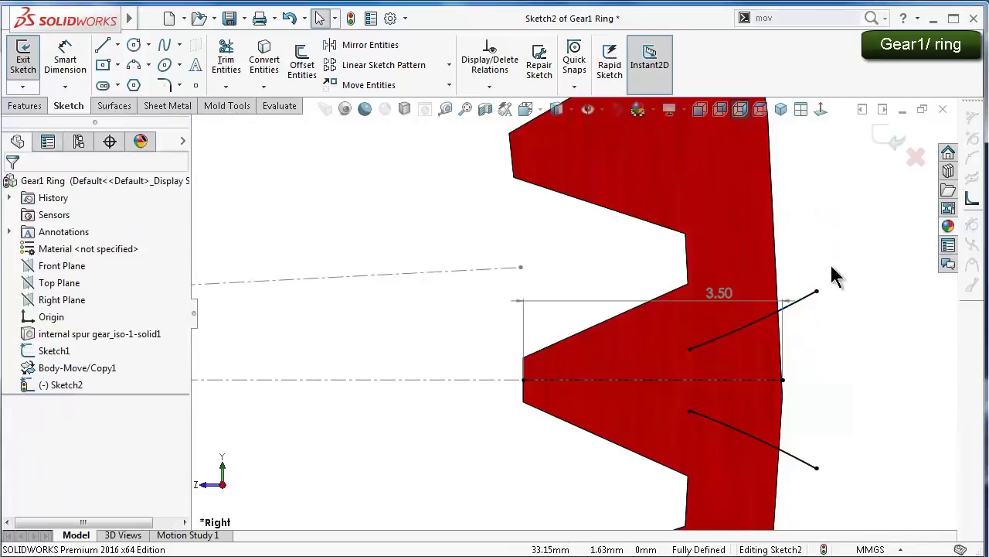
{"action": "scroll", "coordinate": [819, 363], "scroll_direction": "up", "scroll_amount": 1}
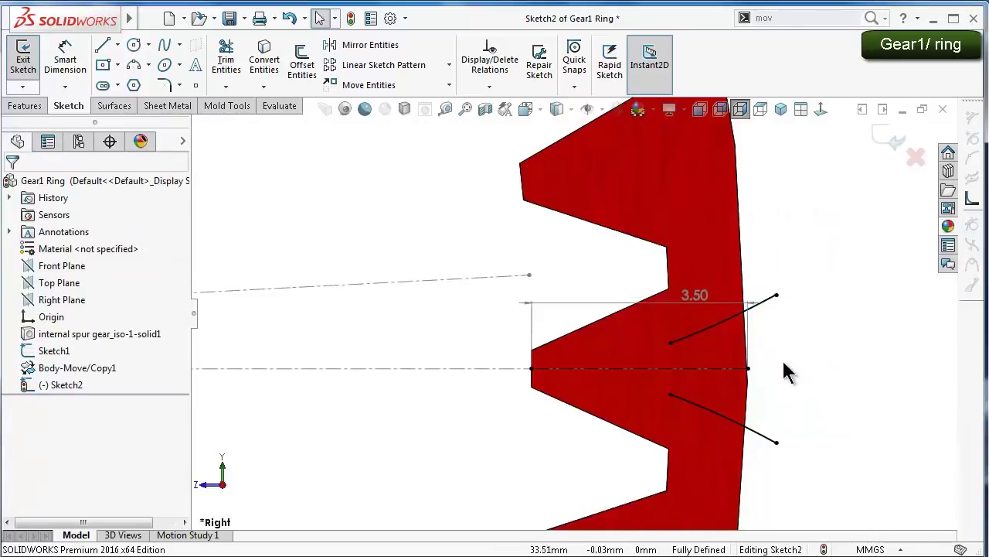
Draw a first origin-centred centerpoint arc near the tooth
{"action": "left_click", "coordinate": [150, 65]}
{"action": "left_click", "coordinate": [180, 66]}
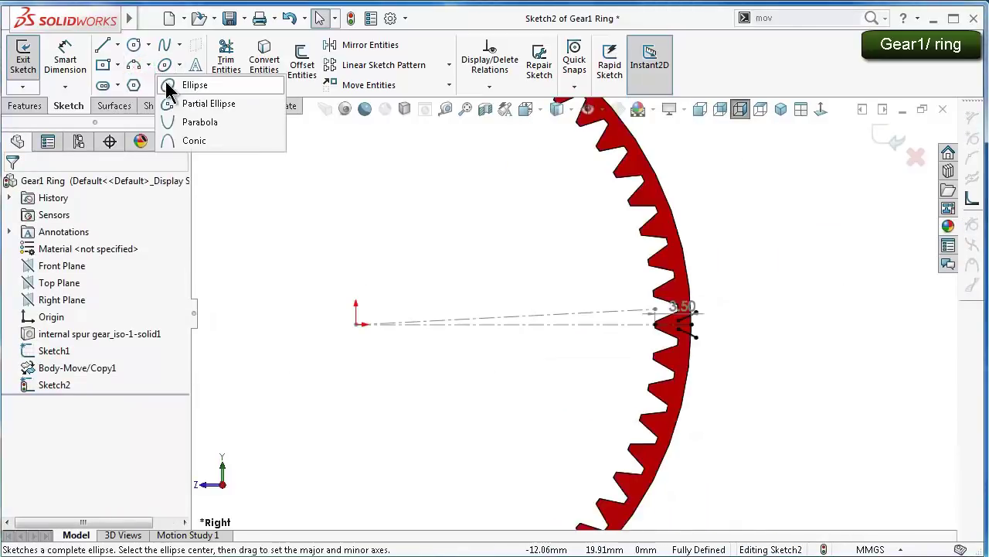
{"action": "left_click", "coordinate": [149, 66]}
{"action": "left_click", "coordinate": [186, 85]}
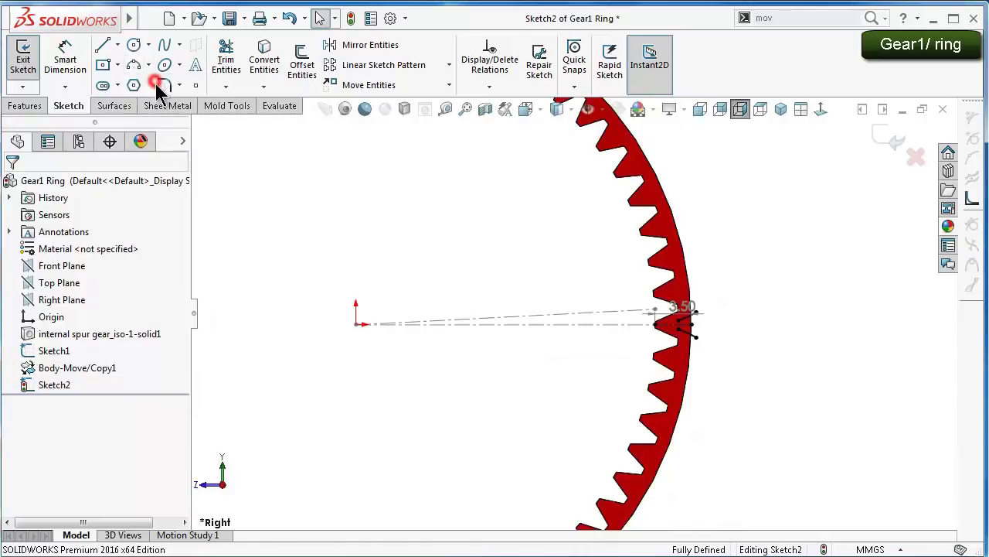
{"action": "left_click", "coordinate": [356, 325]}
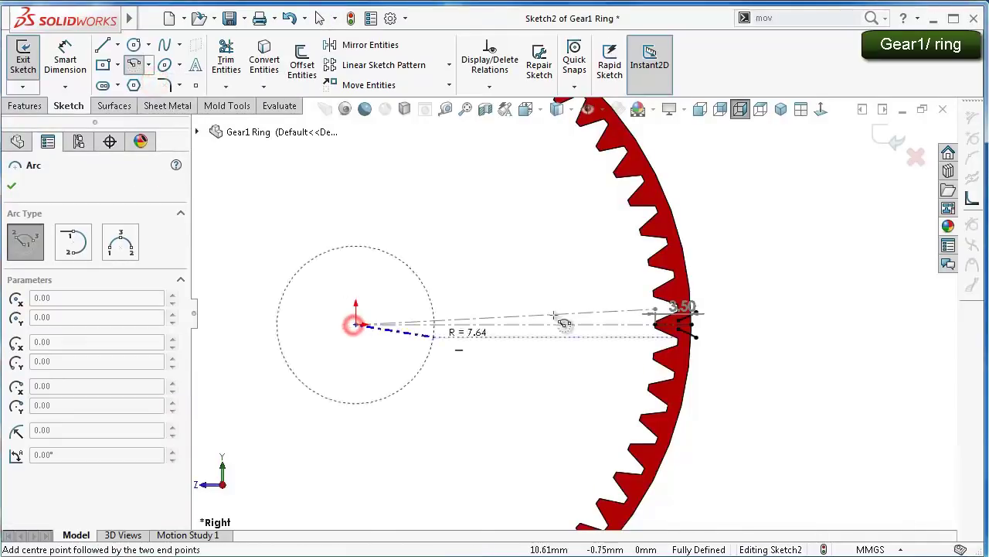
{"action": "scroll", "coordinate": [596, 327], "scroll_direction": "down", "scroll_amount": 3}
{"action": "scroll", "coordinate": [689, 316], "scroll_direction": "down", "scroll_amount": 2}
{"action": "scroll", "coordinate": [736, 317], "scroll_direction": "down", "scroll_amount": 2}
{"action": "scroll", "coordinate": [738, 317], "scroll_direction": "down", "scroll_amount": 3}
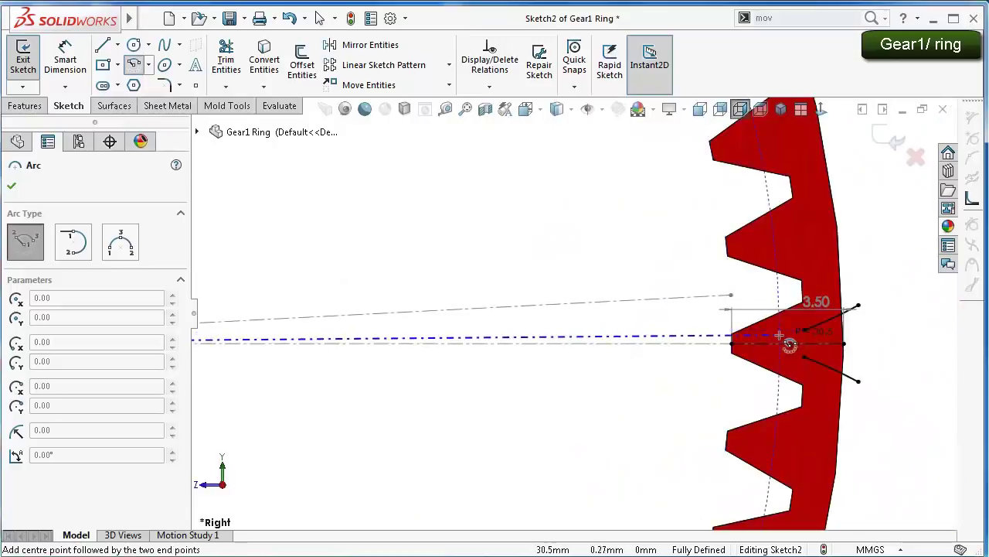
{"action": "left_click", "coordinate": [804, 330]}
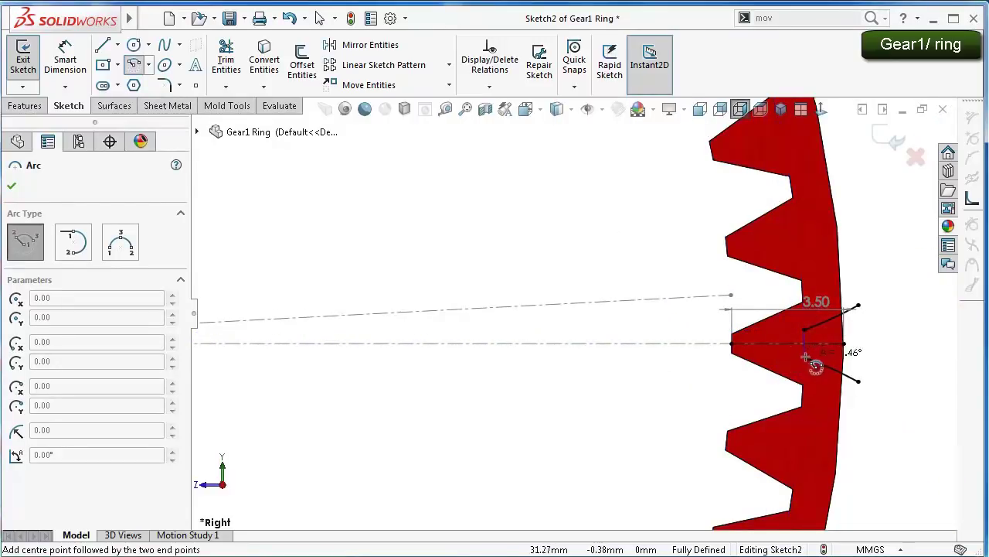
{"action": "scroll", "coordinate": [807, 357], "scroll_direction": "down", "scroll_amount": 3}
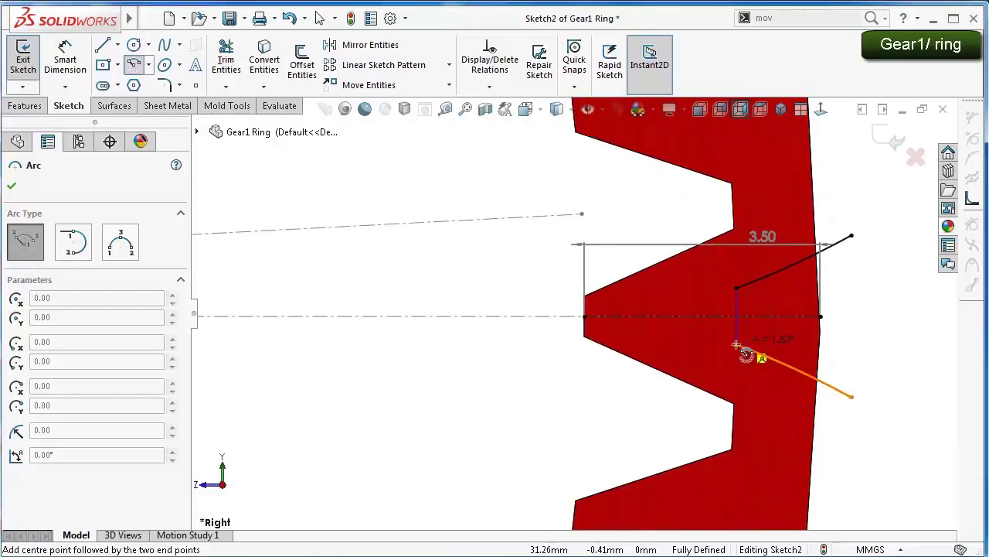
{"action": "left_click", "coordinate": [736, 345]}
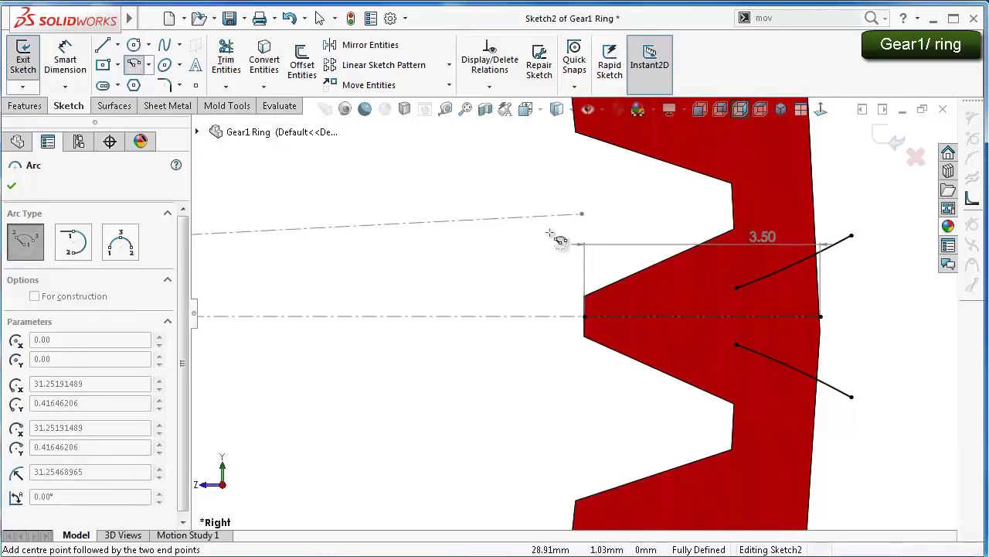
Draw an origin-centred arc from the upper curve's inner end to the lower curve's inner end
{"action": "scroll", "coordinate": [459, 287], "scroll_direction": "up", "scroll_amount": 2}
{"action": "scroll", "coordinate": [316, 347], "scroll_direction": "up", "scroll_amount": 2}
{"action": "scroll", "coordinate": [287, 335], "scroll_direction": "up", "scroll_amount": 1}
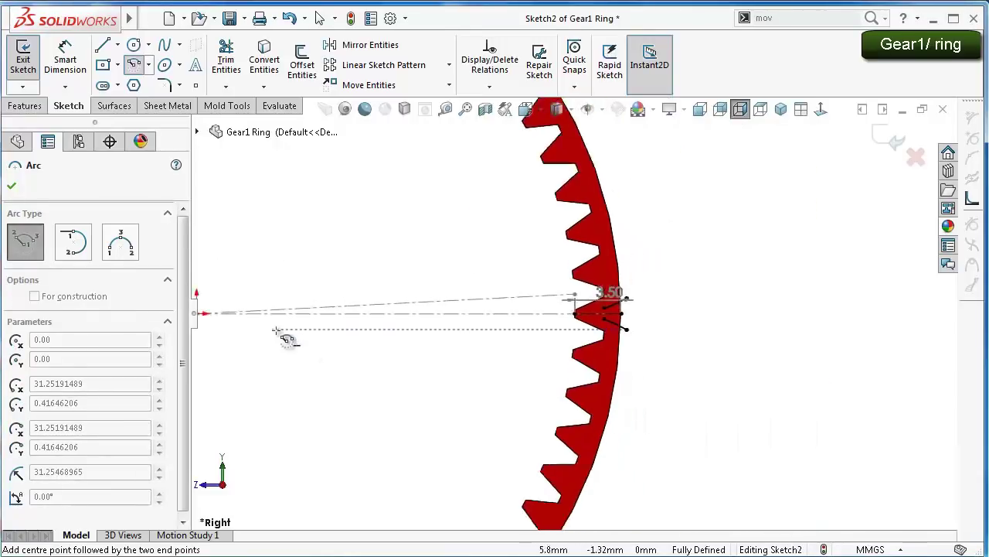
{"action": "scroll", "coordinate": [278, 322], "scroll_direction": "up", "scroll_amount": 1}
{"action": "left_click", "coordinate": [260, 313]}
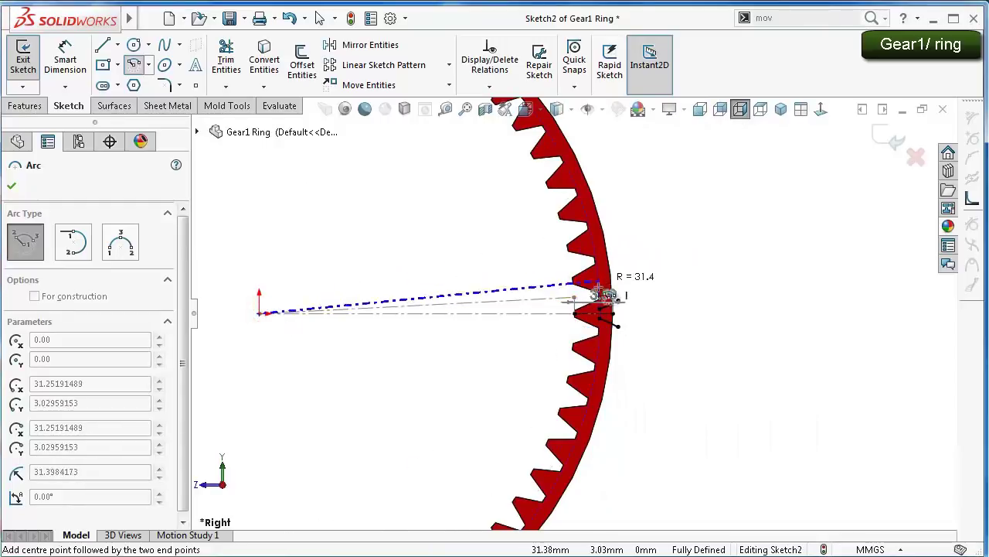
{"action": "left_click", "coordinate": [610, 317]}
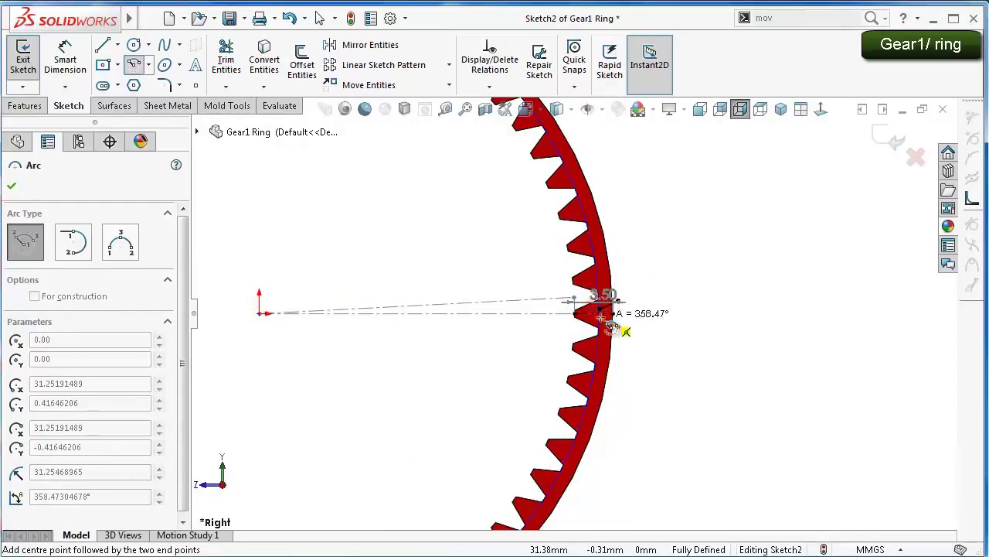
{"action": "scroll", "coordinate": [603, 348], "scroll_direction": "down", "scroll_amount": 2}
{"action": "scroll", "coordinate": [580, 315], "scroll_direction": "down", "scroll_amount": 2}
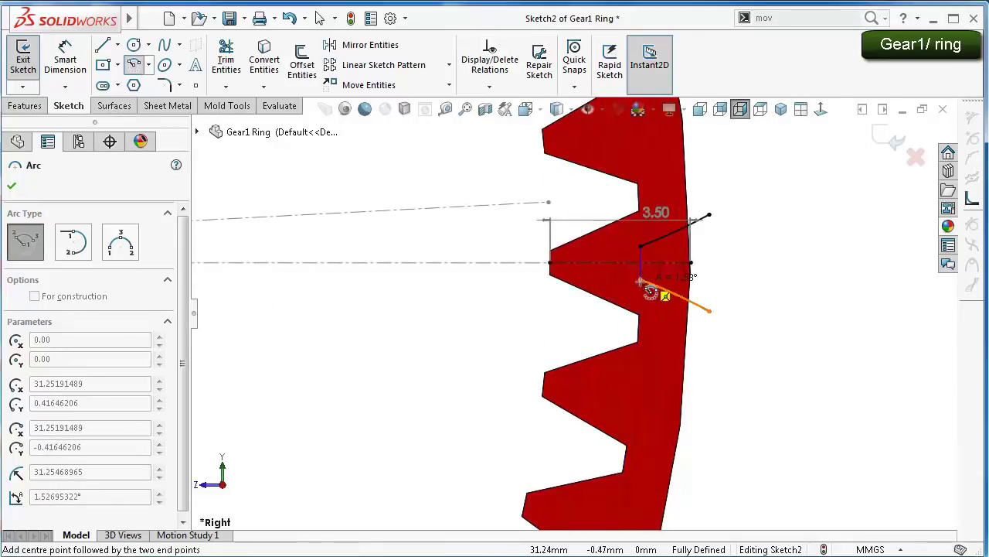
{"action": "left_click", "coordinate": [644, 282]}
Draw an origin-centred R 31.25 circle and trim it down to the slot's inner arc
{"action": "left_click", "coordinate": [134, 44]}
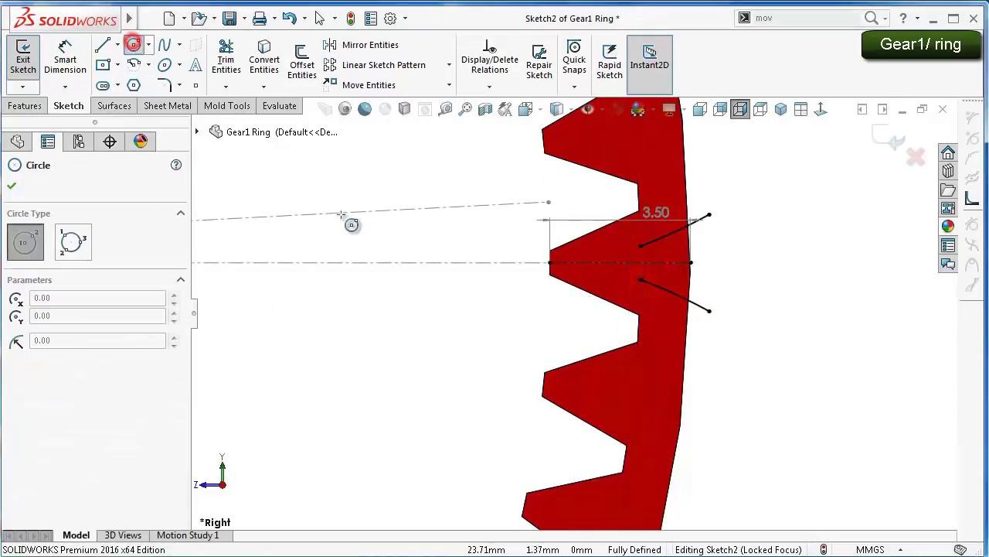
{"action": "scroll", "coordinate": [283, 298], "scroll_direction": "up", "scroll_amount": 2}
{"action": "scroll", "coordinate": [293, 296], "scroll_direction": "up", "scroll_amount": 2}
{"action": "scroll", "coordinate": [313, 301], "scroll_direction": "up", "scroll_amount": 2}
{"action": "scroll", "coordinate": [332, 303], "scroll_direction": "down", "scroll_amount": 2}
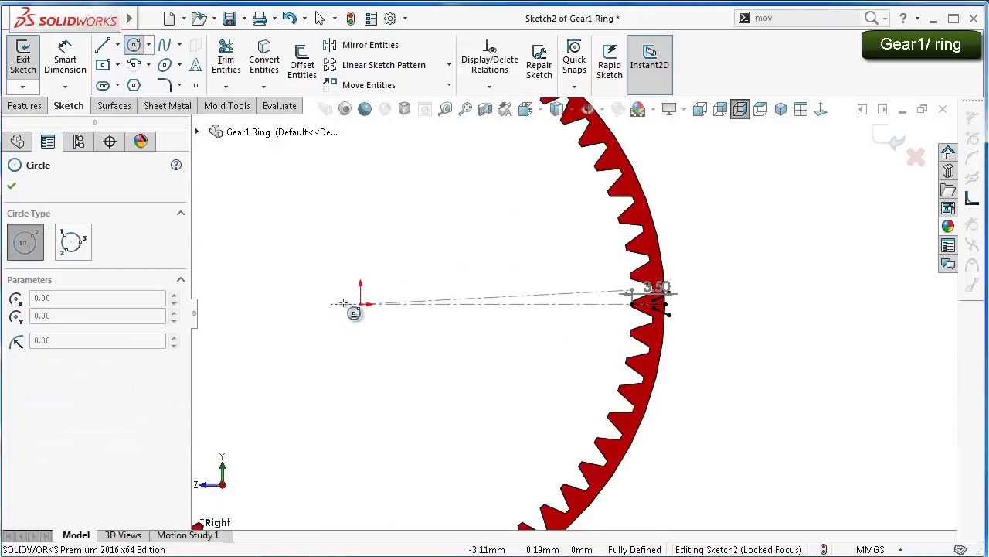
{"action": "left_click", "coordinate": [360, 303]}
{"action": "scroll", "coordinate": [442, 294], "scroll_direction": "down", "scroll_amount": 3}
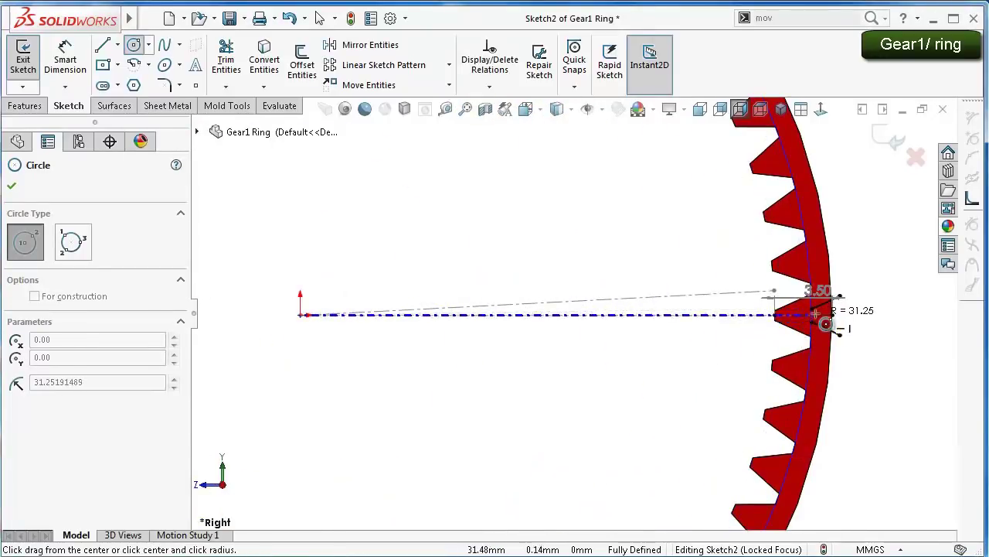
{"action": "left_click", "coordinate": [822, 346]}
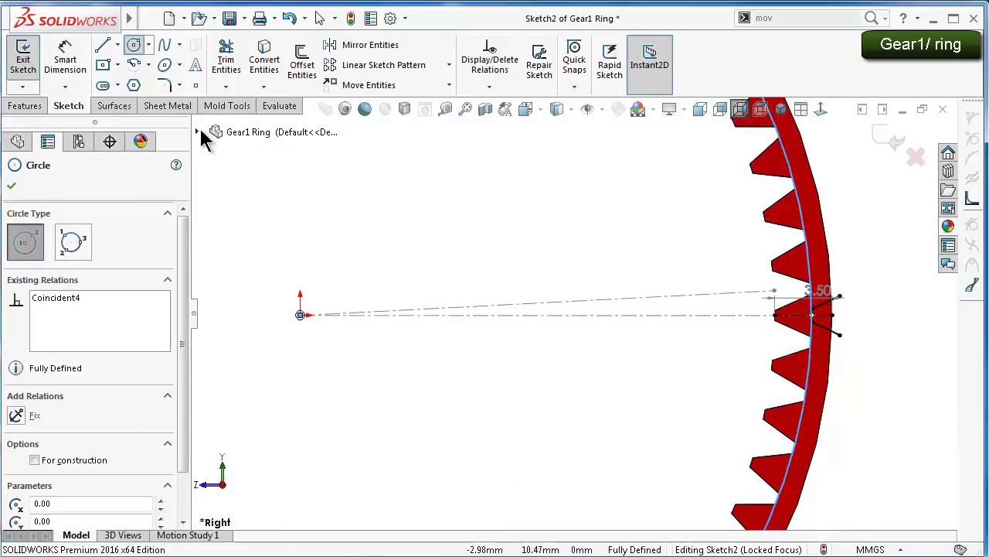
{"action": "left_click", "coordinate": [226, 60]}
{"action": "scroll", "coordinate": [772, 287], "scroll_direction": "down", "scroll_amount": 2}
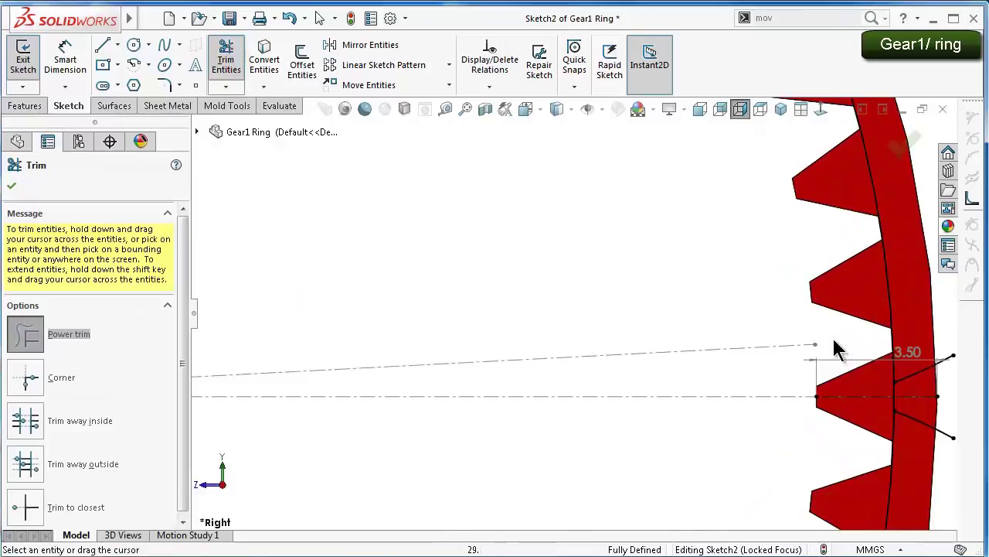
{"action": "left_click_drag", "start_coordinate": [834, 349], "coordinate": [926, 319]}
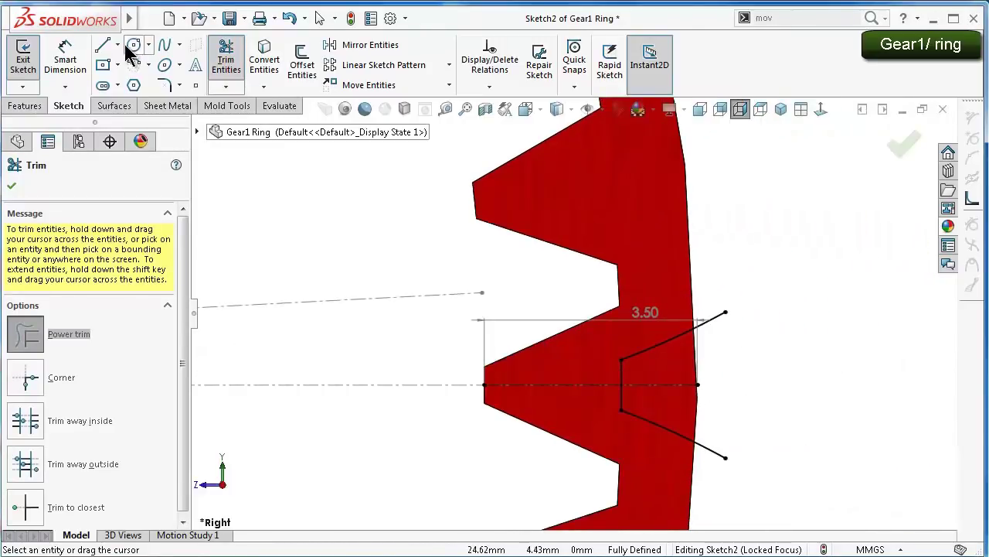
Draw an origin-centred R 33.94 circle outside the teeth and trim it to the outer arc
{"action": "left_click", "coordinate": [133, 46]}
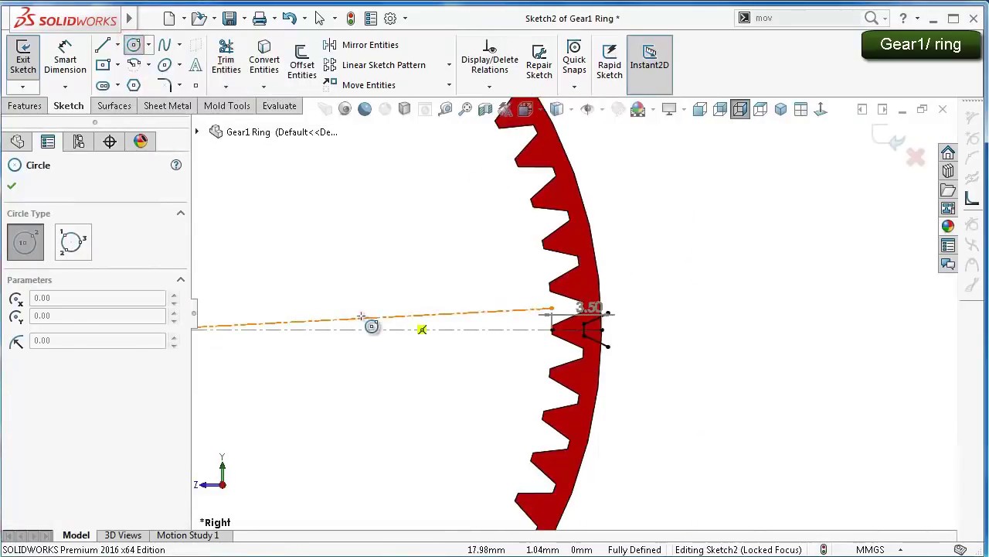
{"action": "left_click", "coordinate": [324, 322]}
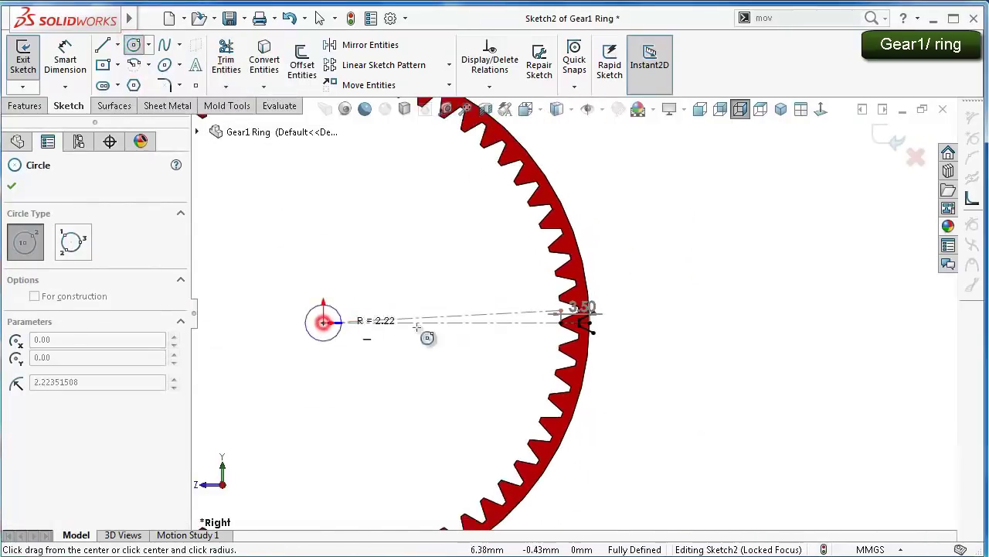
{"action": "left_click", "coordinate": [611, 345]}
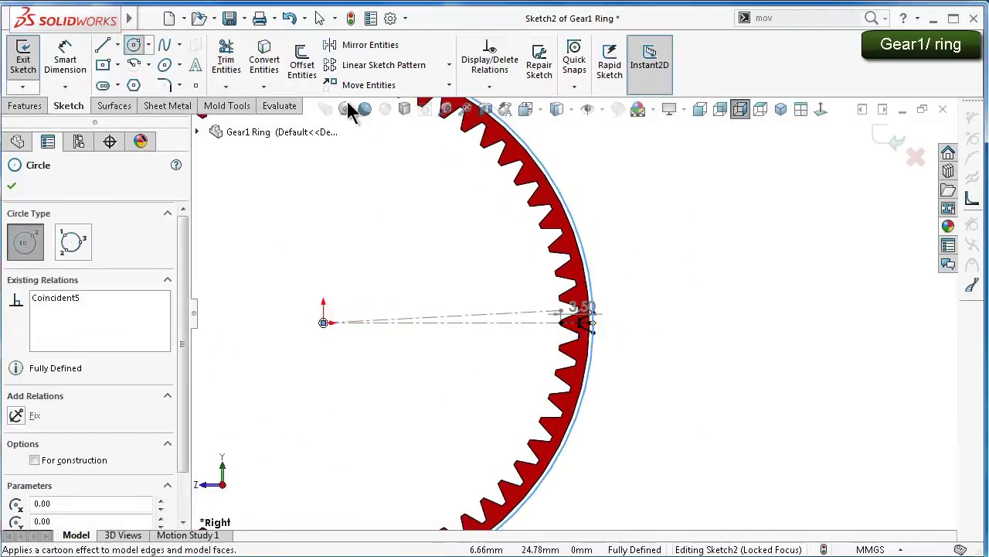
{"action": "left_click", "coordinate": [225, 62]}
{"action": "left_click_drag", "start_coordinate": [568, 217], "coordinate": [657, 227]}
{"action": "scroll", "coordinate": [547, 276], "scroll_direction": "down", "scroll_amount": 5}
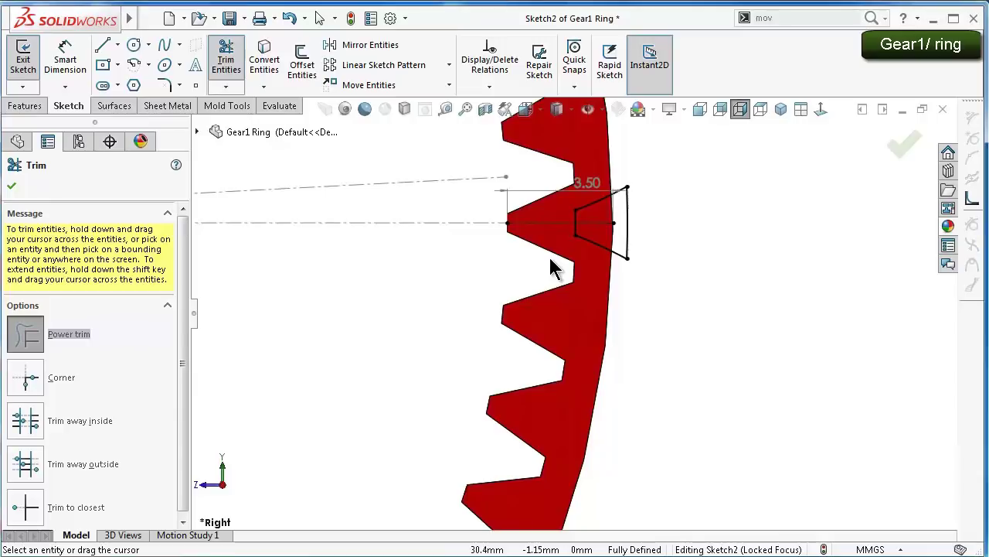
Start an Extruded Cut from the slot sketch with an initial 7 mm depth
{"action": "left_click", "coordinate": [12, 189]}
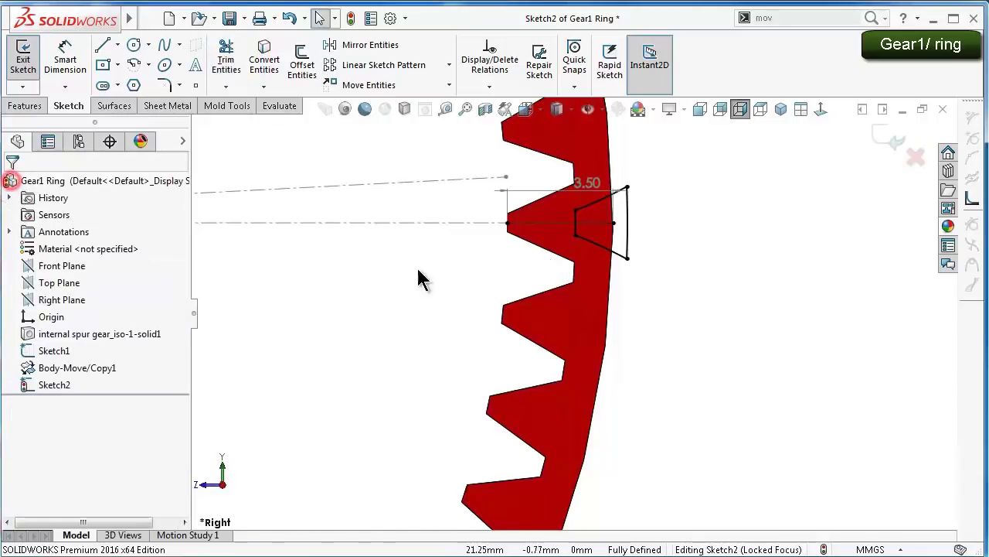
{"action": "scroll", "coordinate": [526, 283], "scroll_direction": "up", "scroll_amount": 3}
{"action": "scroll", "coordinate": [518, 284], "scroll_direction": "down", "scroll_amount": 1}
{"action": "scroll", "coordinate": [514, 284], "scroll_direction": "up", "scroll_amount": 1}
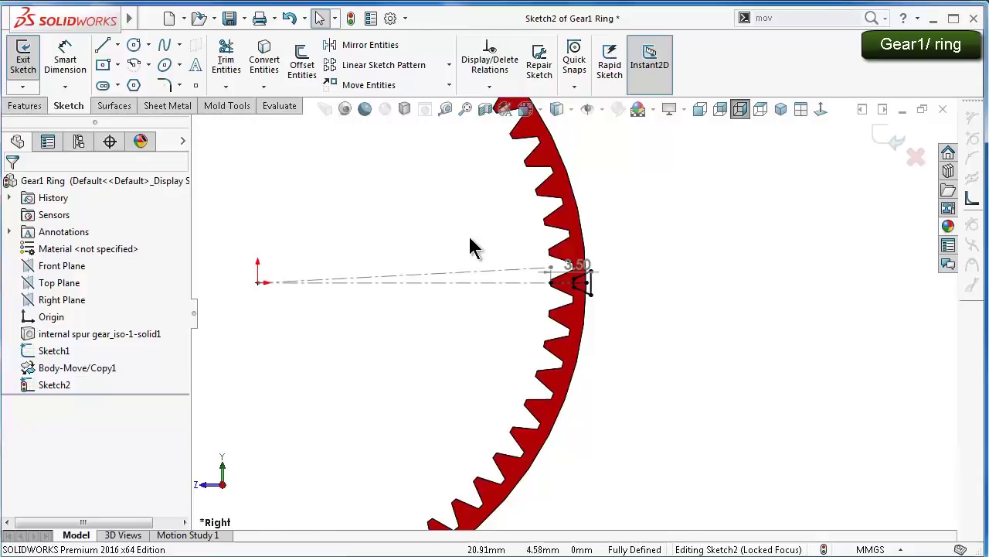
{"action": "mouse_move", "coordinate": [470, 245]}
{"action": "middle_mouse_down"}
{"action": "mouse_move", "coordinate": [441, 276]}
{"action": "mouse_move", "coordinate": [433, 247]}
{"action": "mouse_move", "coordinate": [442, 247]}
{"action": "mouse_move", "coordinate": [447, 253]}
{"action": "mouse_move", "coordinate": [391, 261]}
{"action": "mouse_move", "coordinate": [419, 284]}
{"action": "middle_mouse_up"}
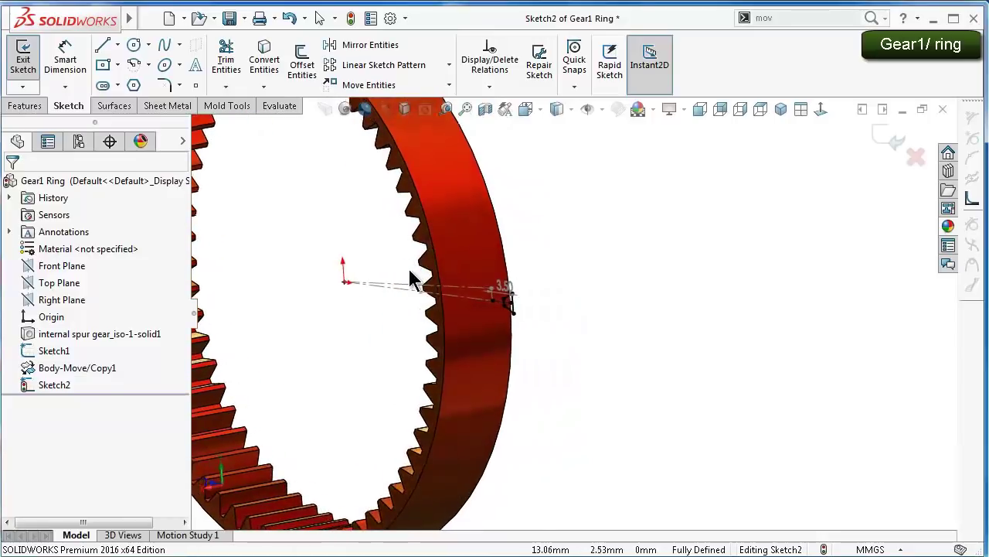
{"action": "left_click", "coordinate": [29, 107]}
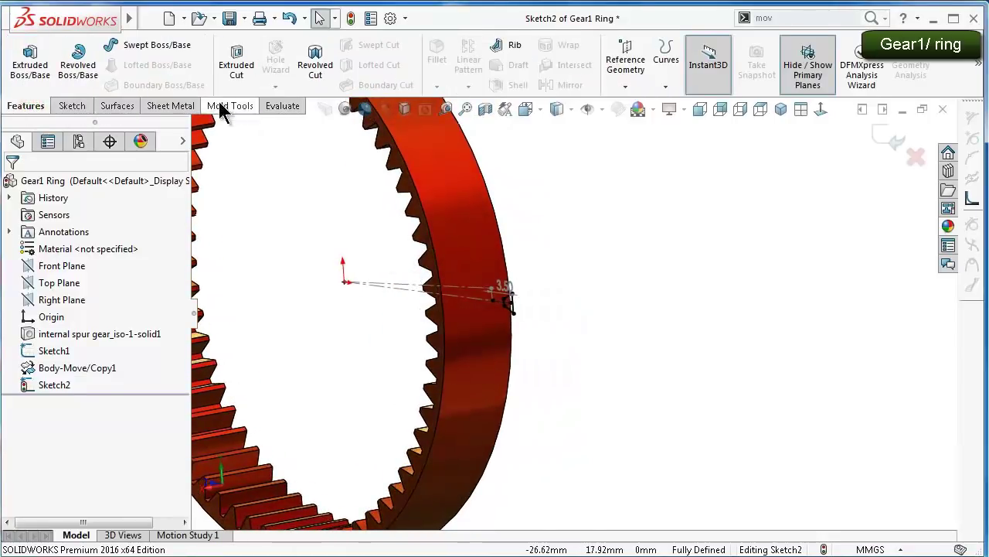
{"action": "left_click", "coordinate": [236, 70]}
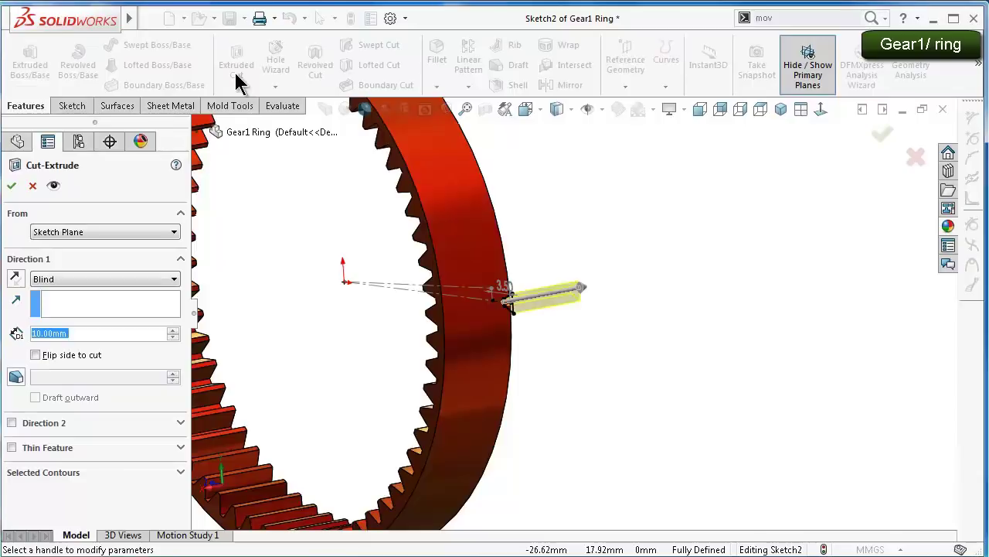
{"action": "left_click_drag", "start_coordinate": [50, 333], "coordinate": [25, 340]}
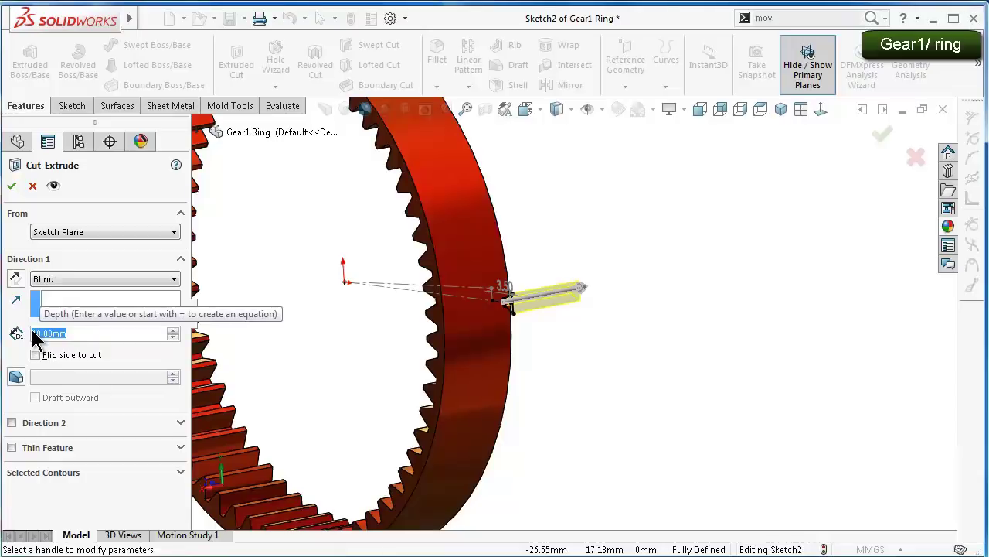
{"action": "type", "text": "7"}
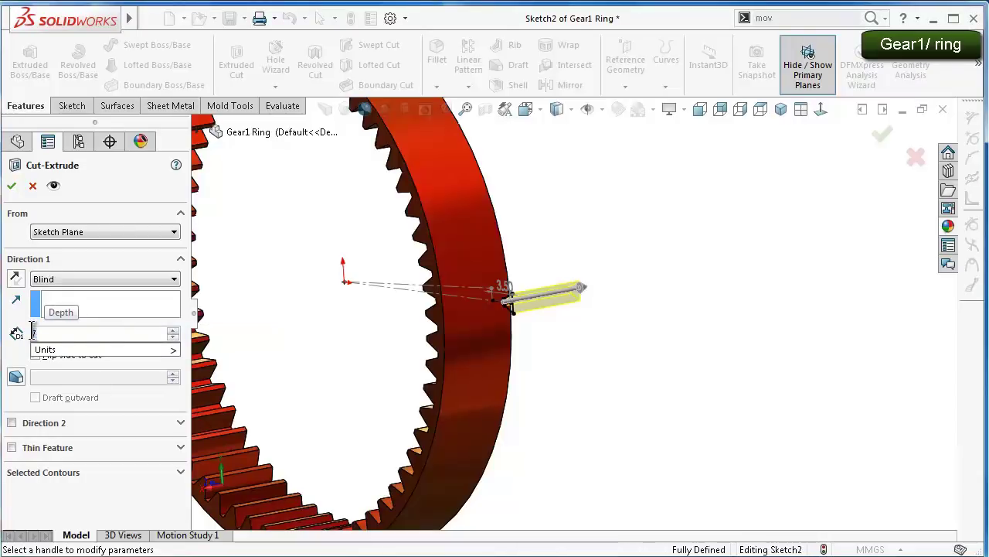
{"action": "left_click", "coordinate": [16, 351]}
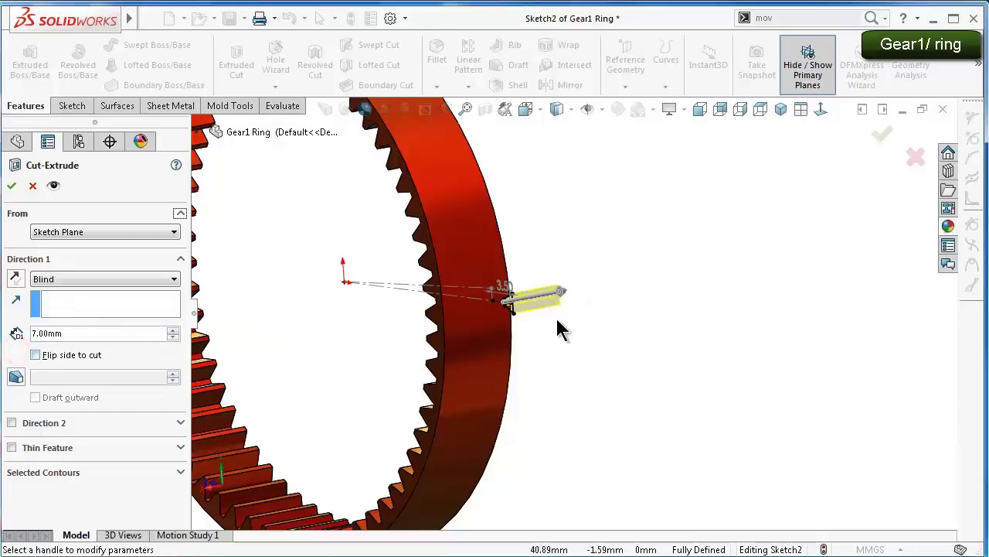
Start the cut from a 1.5 mm offset and reverse the cut direction into the ring
{"action": "scroll", "coordinate": [557, 318], "scroll_direction": "down", "scroll_amount": 3}
{"action": "left_click", "coordinate": [78, 232]}
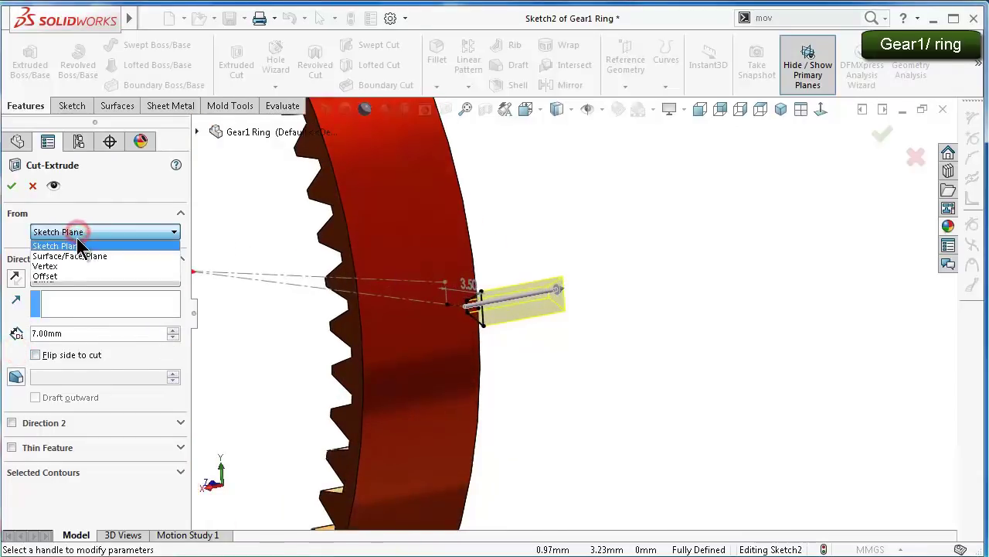
{"action": "left_click", "coordinate": [64, 276]}
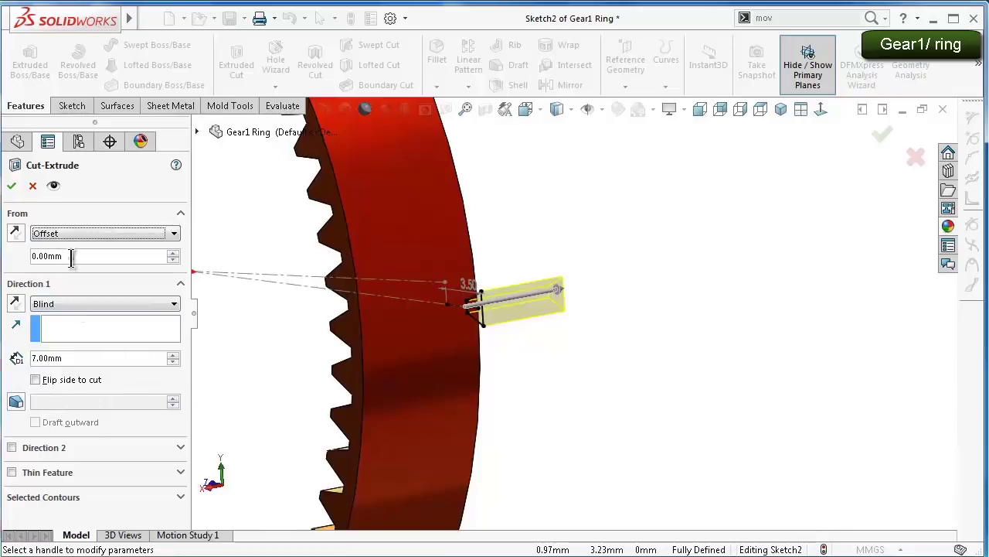
{"action": "left_click", "coordinate": [71, 257]}
{"action": "type", "text": "1.5"}
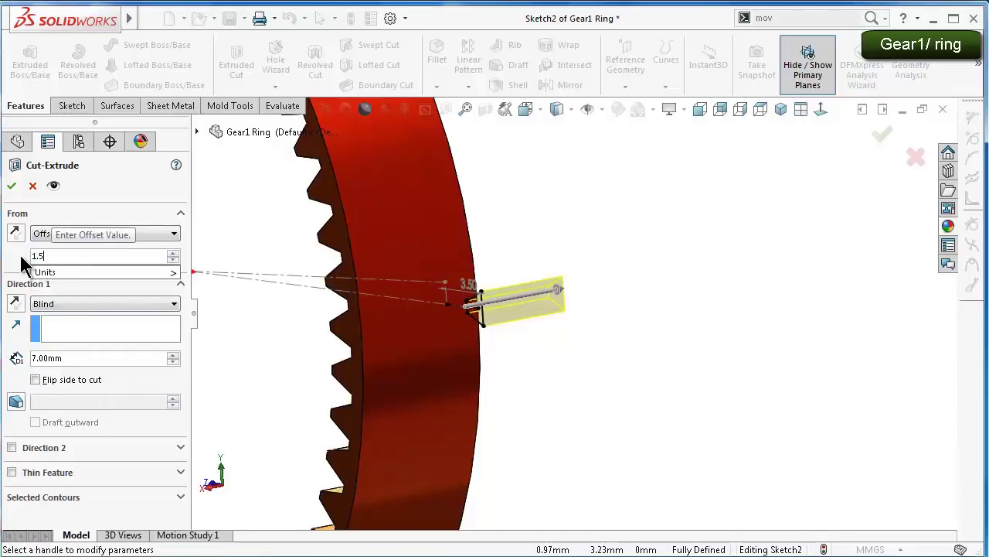
{"action": "key", "text": "Return"}
{"action": "left_click", "coordinate": [14, 232]}
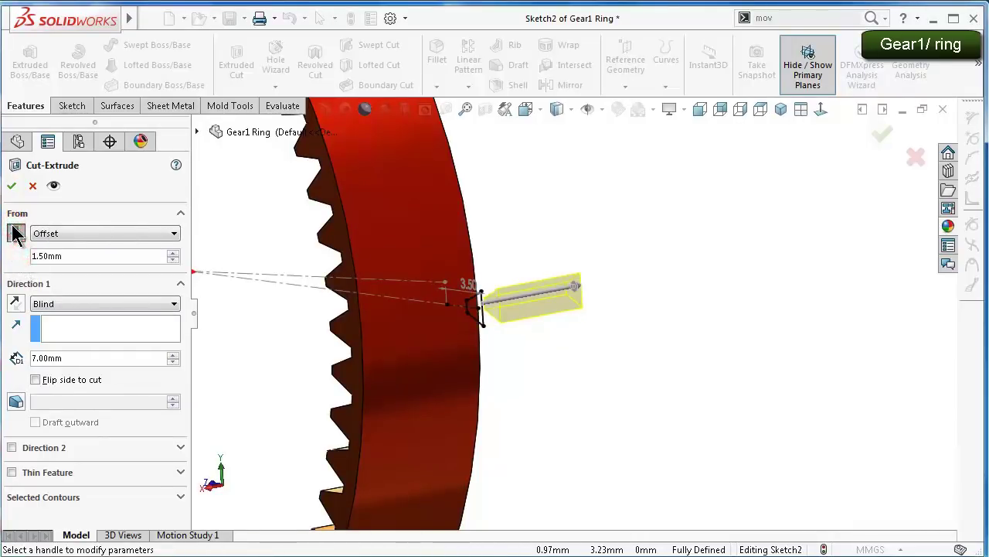
{"action": "left_click", "coordinate": [15, 232]}
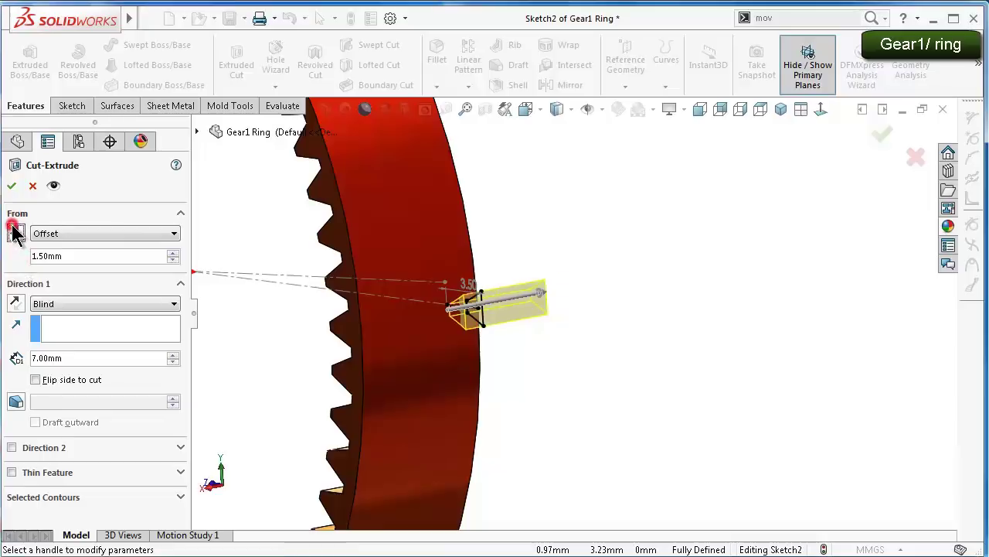
{"action": "left_click", "coordinate": [16, 303]}
{"action": "mouse_move", "coordinate": [599, 351]}
{"action": "middle_mouse_down"}
{"action": "mouse_move", "coordinate": [545, 321]}
{"action": "mouse_move", "coordinate": [558, 323]}
{"action": "mouse_move", "coordinate": [537, 327]}
{"action": "mouse_move", "coordinate": [589, 328]}
{"action": "middle_mouse_up"}
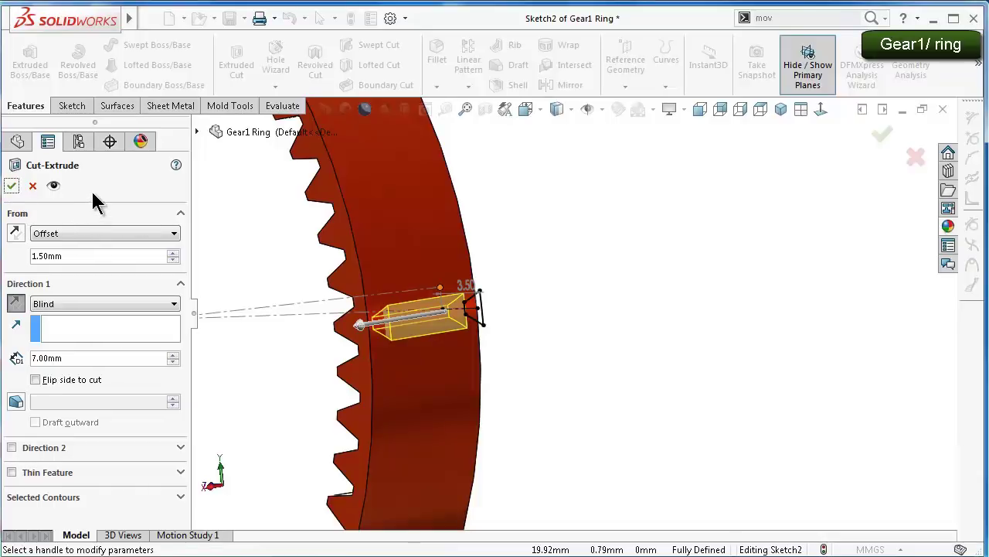
Change the cut to 8 mm blind depth with a 1 mm offset and accept Cut-Extrude1
{"action": "double_click", "coordinate": [56, 357]}
{"action": "type", "text": "8"}
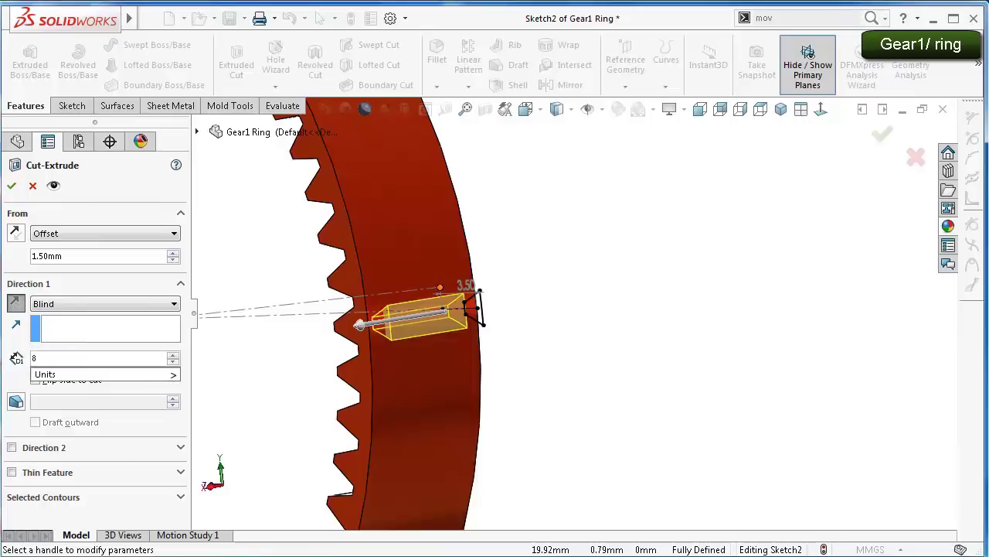
{"action": "key", "text": "Return"}
{"action": "double_click", "coordinate": [39, 256]}
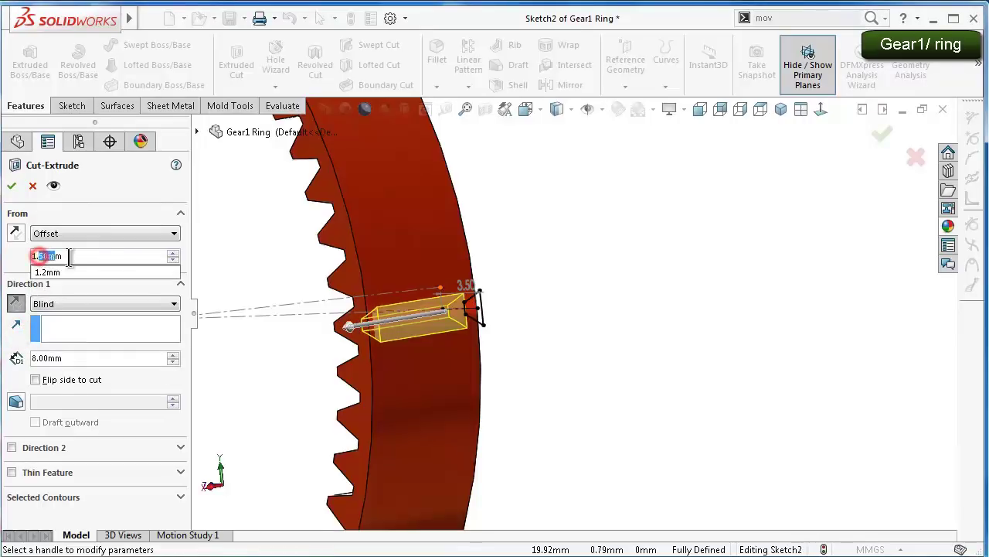
{"action": "key", "text": "BackSpace"}
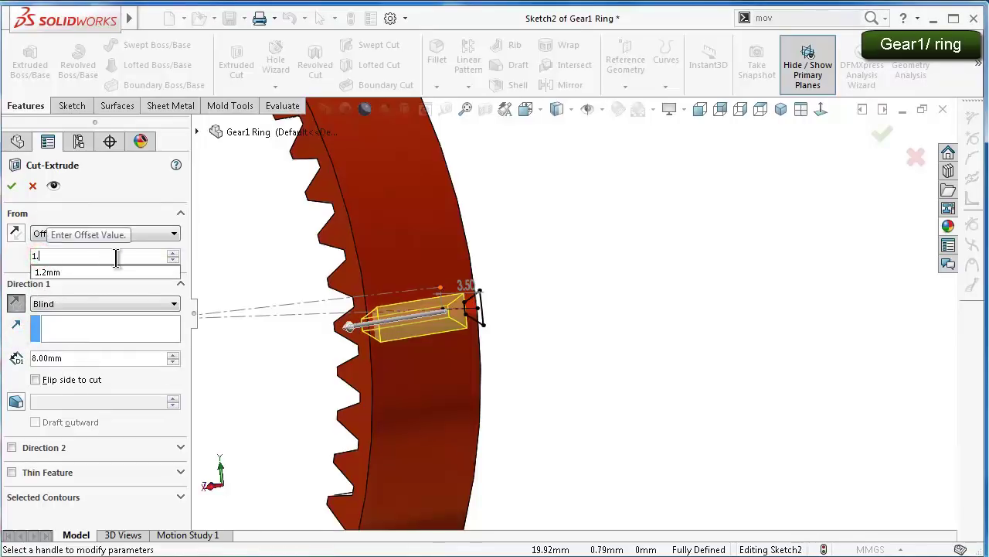
{"action": "key", "text": "Return"}
{"action": "middle_click_drag", "start_coordinate": [453, 309], "coordinate": [507, 312]}
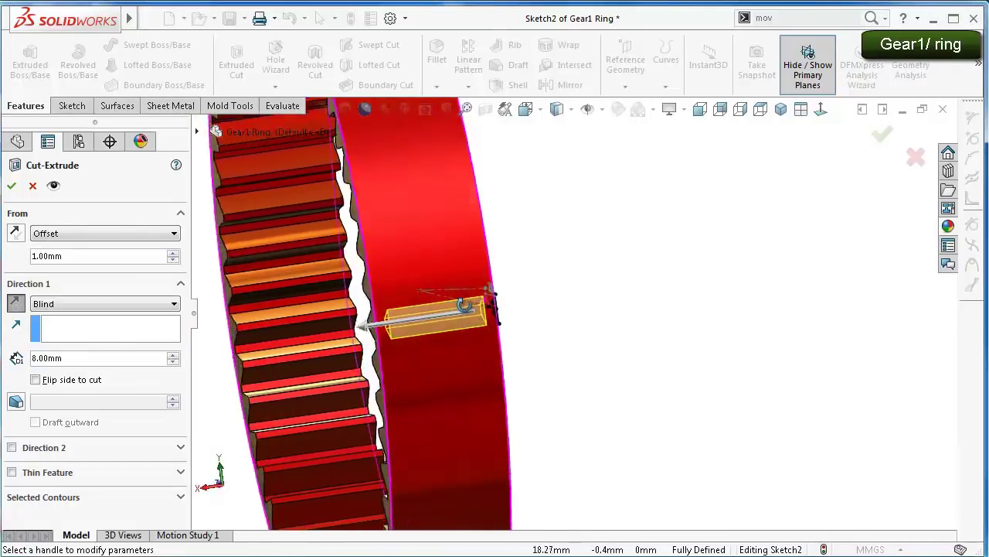
{"action": "left_click", "coordinate": [11, 184]}
{"action": "left_click", "coordinate": [548, 321]}
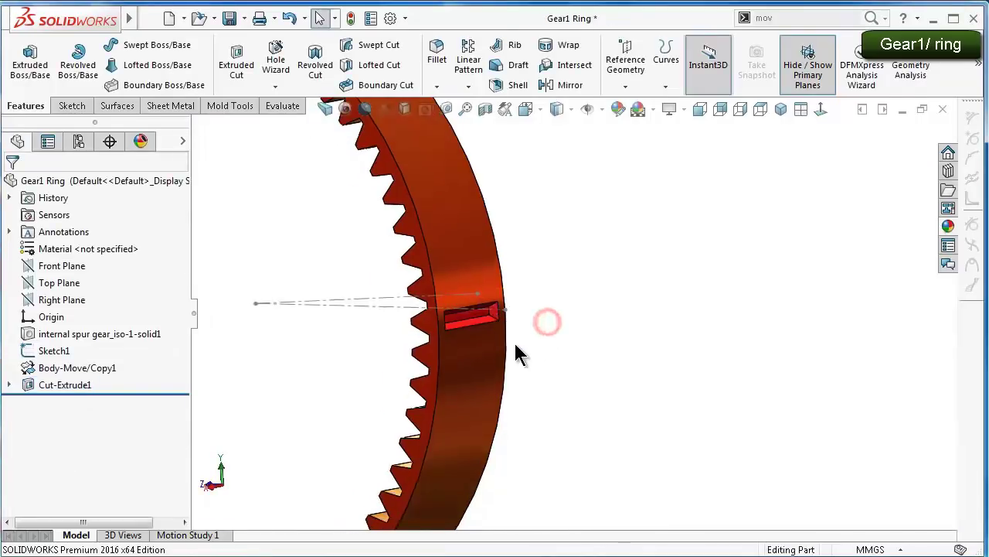
Create Fillet1 with a 0.25 mm radius on the slot's bottom and top long edges
{"action": "mouse_move", "coordinate": [516, 346]}
{"action": "middle_mouse_down"}
{"action": "mouse_move", "coordinate": [469, 328]}
{"action": "mouse_move", "coordinate": [490, 347]}
{"action": "middle_mouse_up"}
{"action": "scroll", "coordinate": [530, 332], "scroll_direction": "down", "scroll_amount": 3}
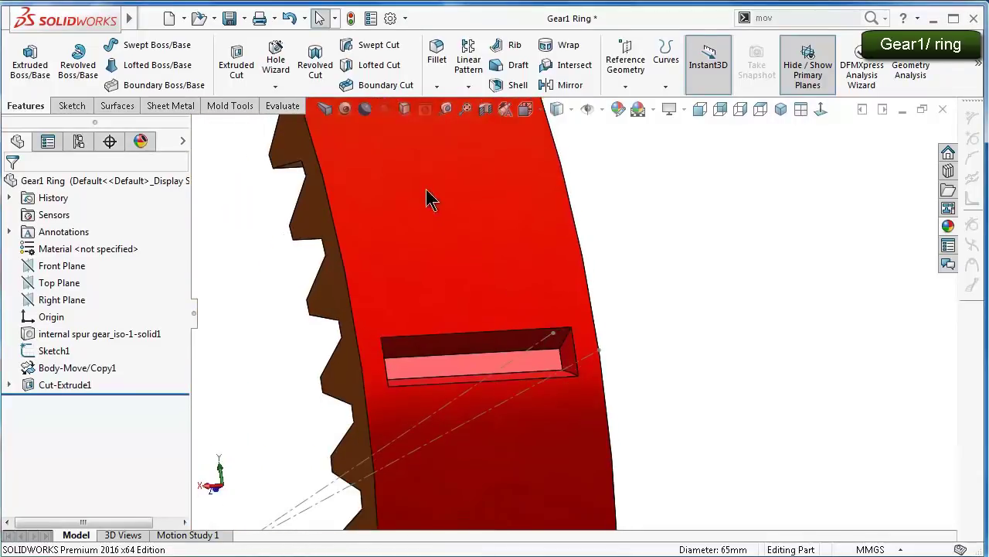
{"action": "left_click", "coordinate": [435, 62]}
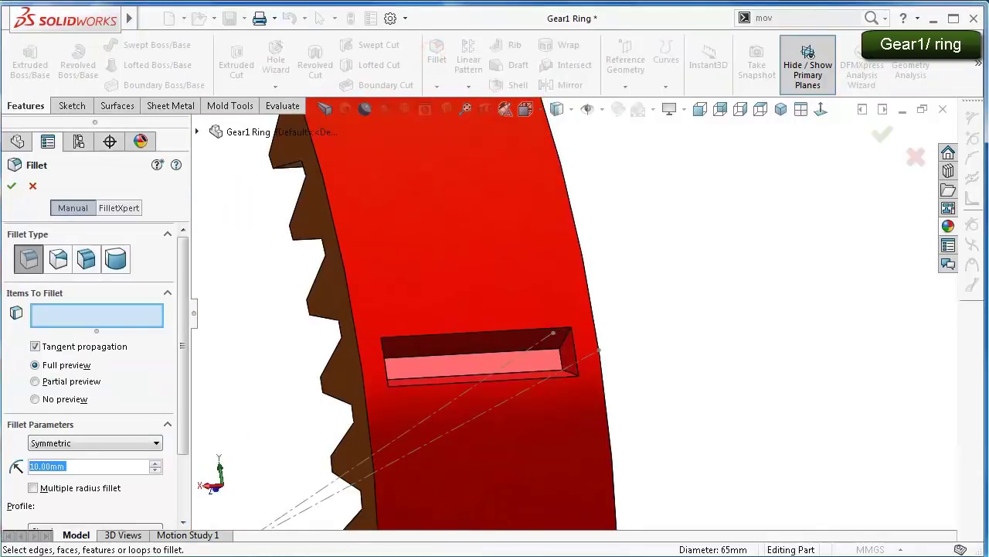
{"action": "type", "text": "0.25"}
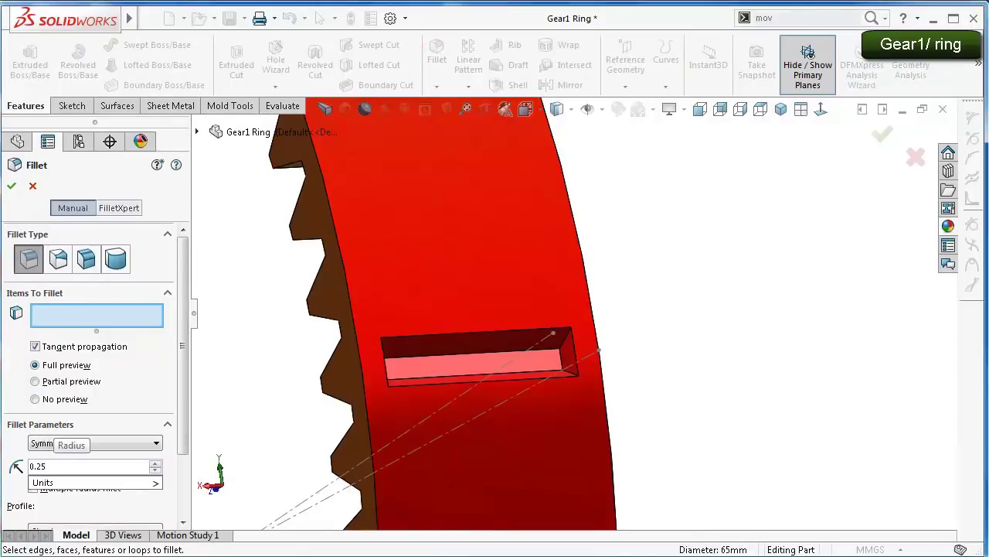
{"action": "left_click", "coordinate": [569, 379]}
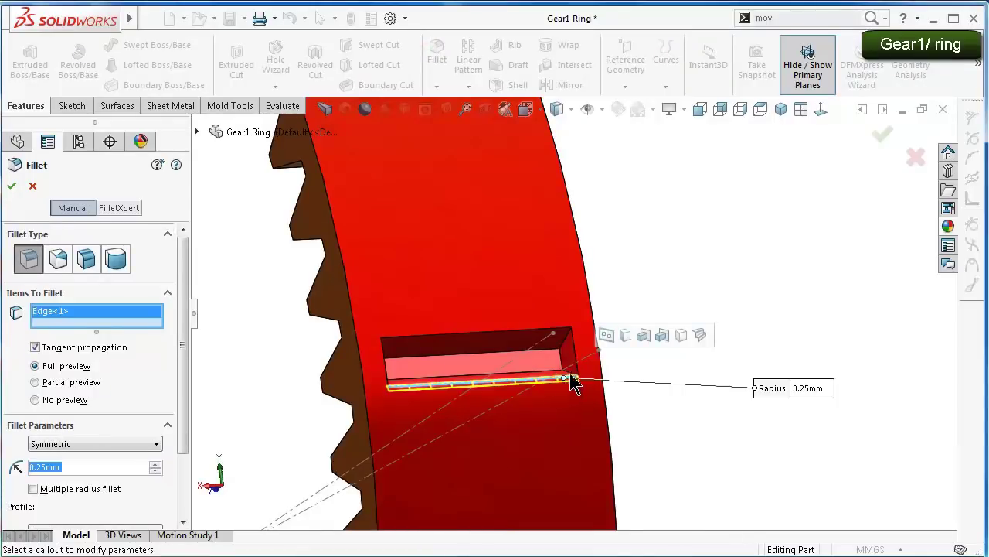
{"action": "left_click", "coordinate": [550, 338]}
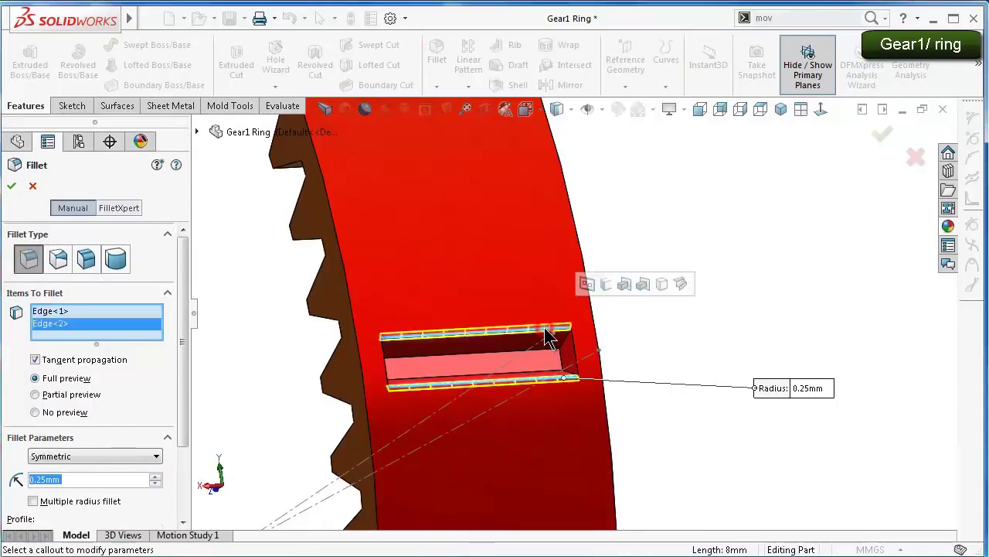
{"action": "key", "text": "Return"}
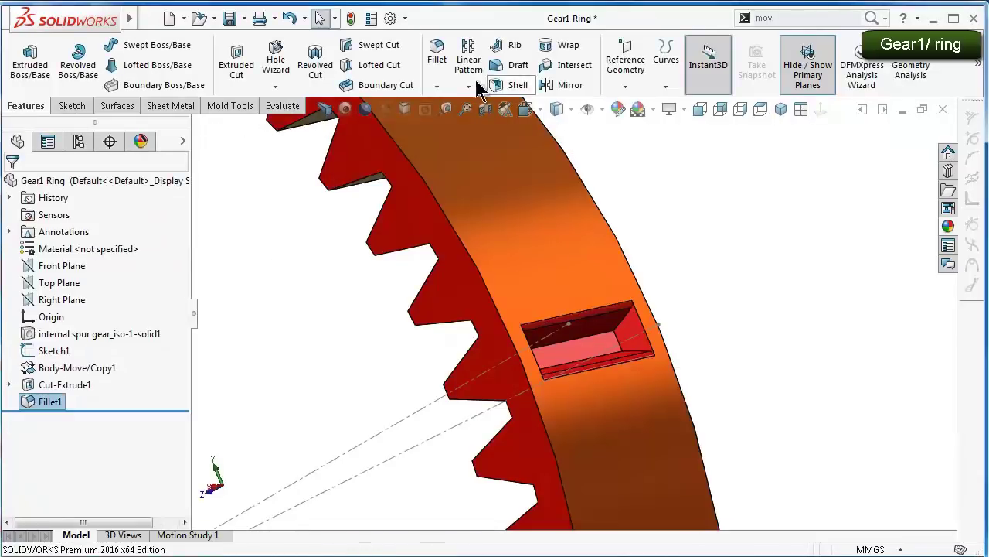
{"action": "left_click", "coordinate": [470, 87]}
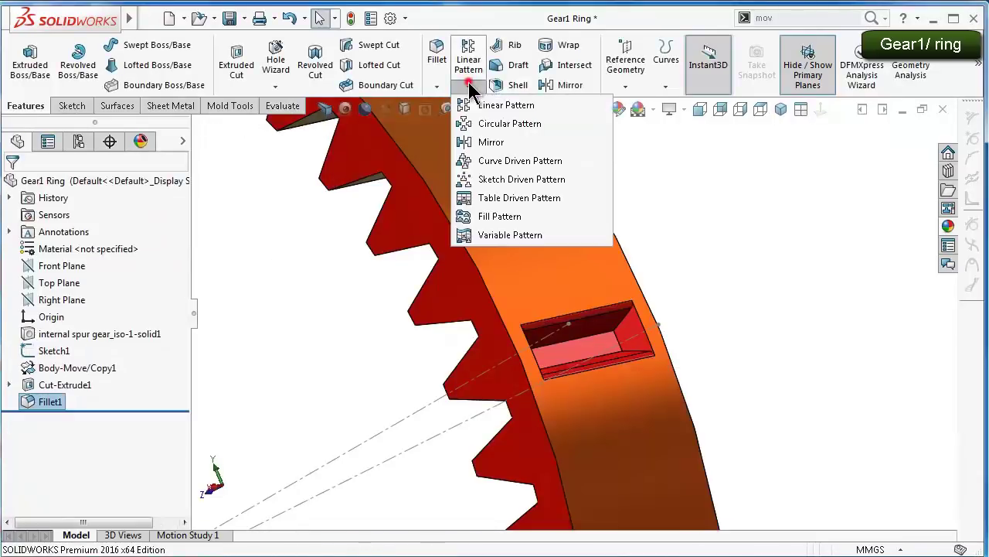
Start a circular pattern of the slot cut with 60 instances
{"action": "left_click", "coordinate": [519, 133]}
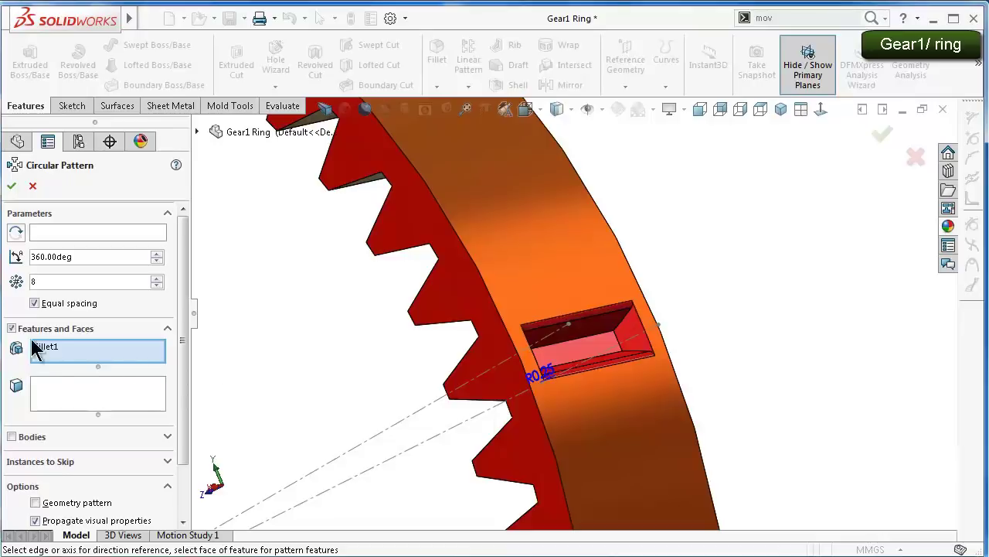
{"action": "scroll", "coordinate": [634, 347], "scroll_direction": "down", "scroll_amount": 3}
{"action": "scroll", "coordinate": [546, 347], "scroll_direction": "down", "scroll_amount": 2}
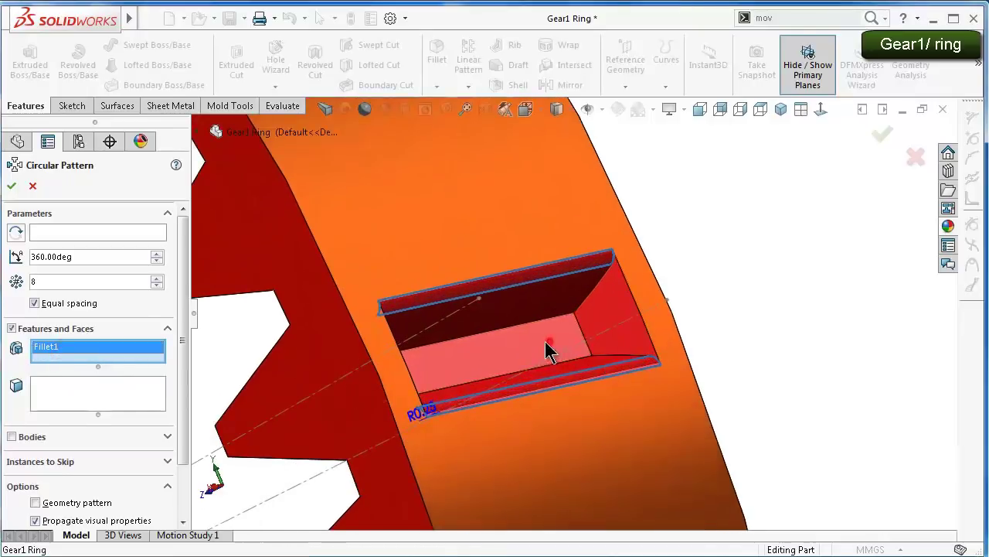
{"action": "left_click", "coordinate": [550, 340]}
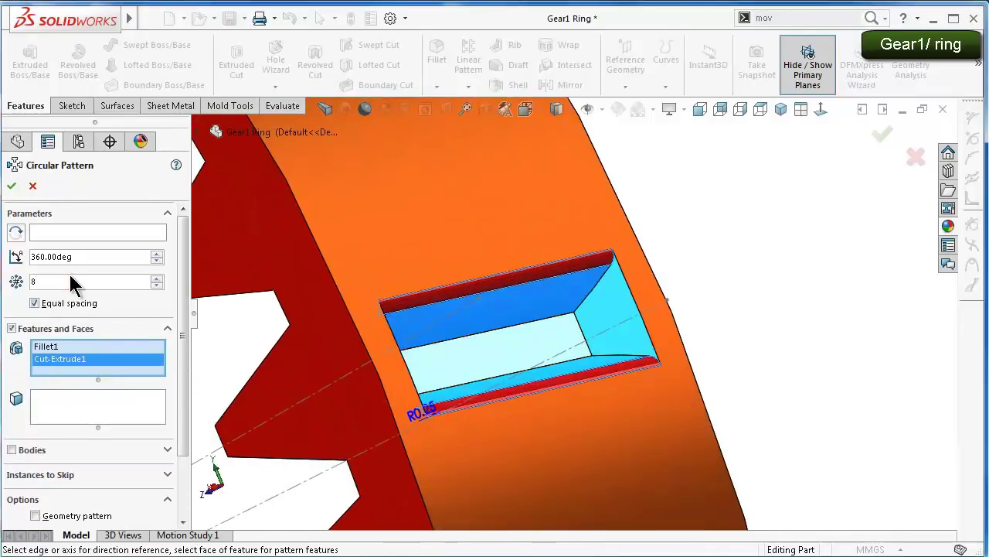
{"action": "double_click", "coordinate": [70, 284]}
{"action": "key", "text": "BackSpace"}
{"action": "type", "text": "60"}
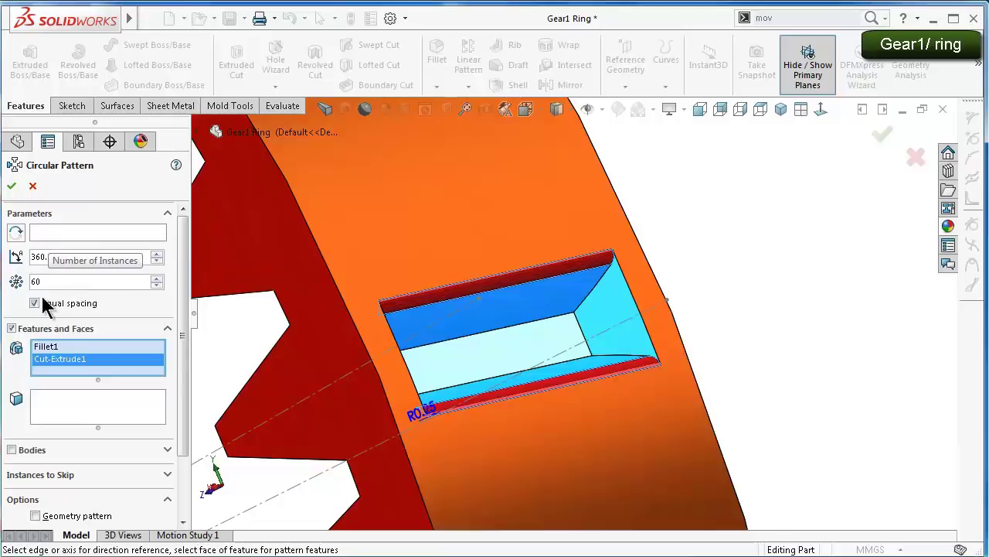
{"action": "left_click", "coordinate": [16, 302]}
Use the ring's cylindrical face as the pattern axis and apply the 60-copy pattern
{"action": "left_click", "coordinate": [65, 234]}
{"action": "left_click", "coordinate": [343, 200]}
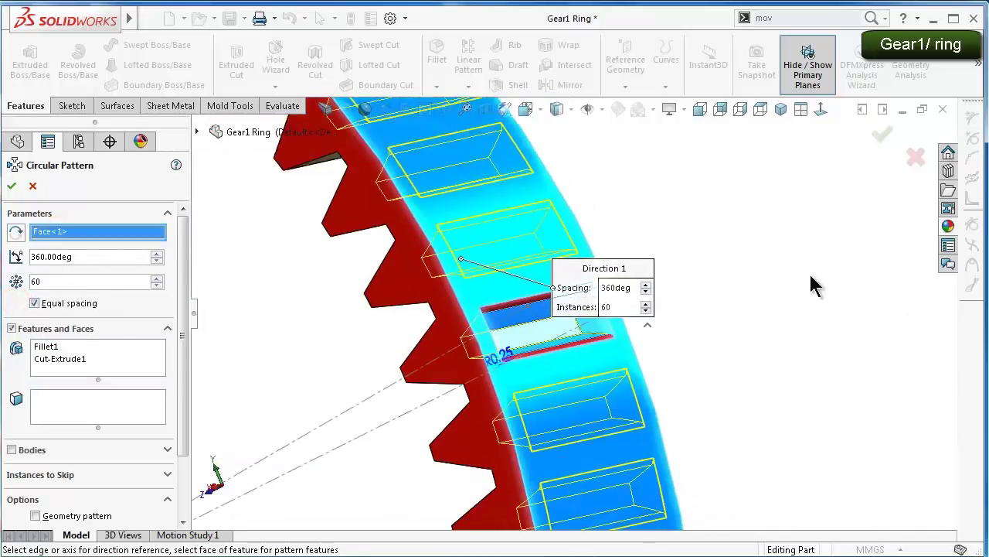
{"action": "middle_click_drag", "start_coordinate": [586, 265], "coordinate": [588, 209]}
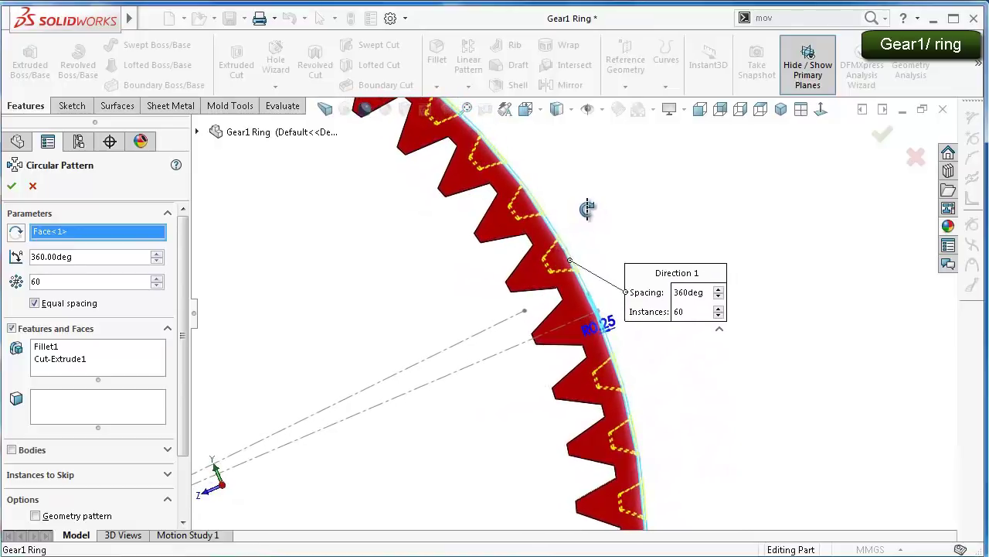
{"action": "left_click", "coordinate": [883, 138]}
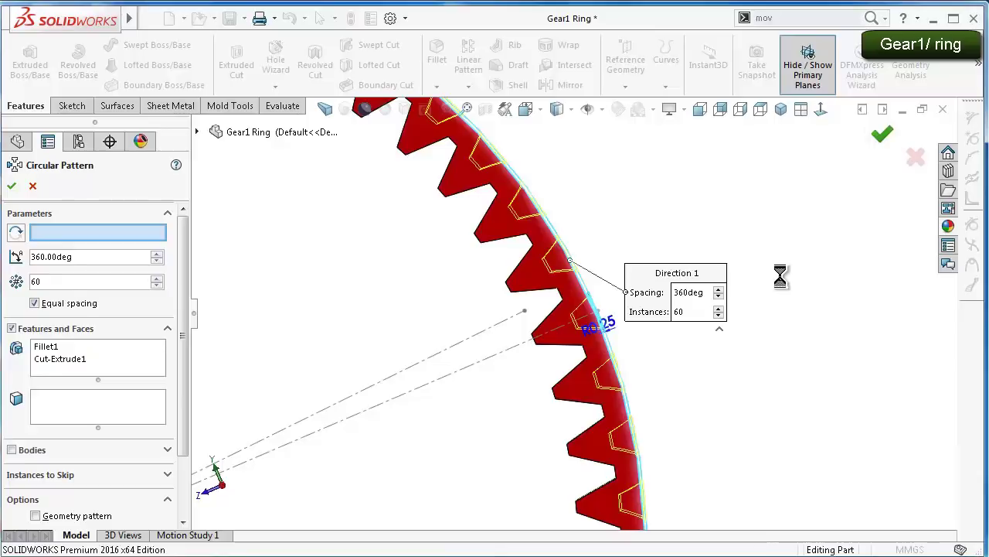
{"action": "mouse_move", "coordinate": [728, 250]}
{"action": "middle_mouse_down"}
{"action": "mouse_move", "coordinate": [625, 338]}
{"action": "mouse_move", "coordinate": [616, 323]}
{"action": "mouse_move", "coordinate": [651, 221]}
{"action": "mouse_move", "coordinate": [678, 216]}
{"action": "middle_mouse_up"}
{"action": "mouse_move", "coordinate": [666, 322]}
{"action": "middle_mouse_down"}
{"action": "mouse_move", "coordinate": [601, 391]}
{"action": "mouse_move", "coordinate": [548, 376]}
{"action": "mouse_move", "coordinate": [600, 388]}
{"action": "mouse_move", "coordinate": [630, 380]}
{"action": "mouse_move", "coordinate": [611, 348]}
{"action": "mouse_move", "coordinate": [551, 320]}
{"action": "middle_mouse_up"}
{"action": "scroll", "coordinate": [549, 363], "scroll_direction": "up", "scroll_amount": 3}
Hide the dashed Sketch1 construction line, leaving only the patterned ring gear visible
{"action": "scroll", "coordinate": [499, 396], "scroll_direction": "down", "scroll_amount": 2}
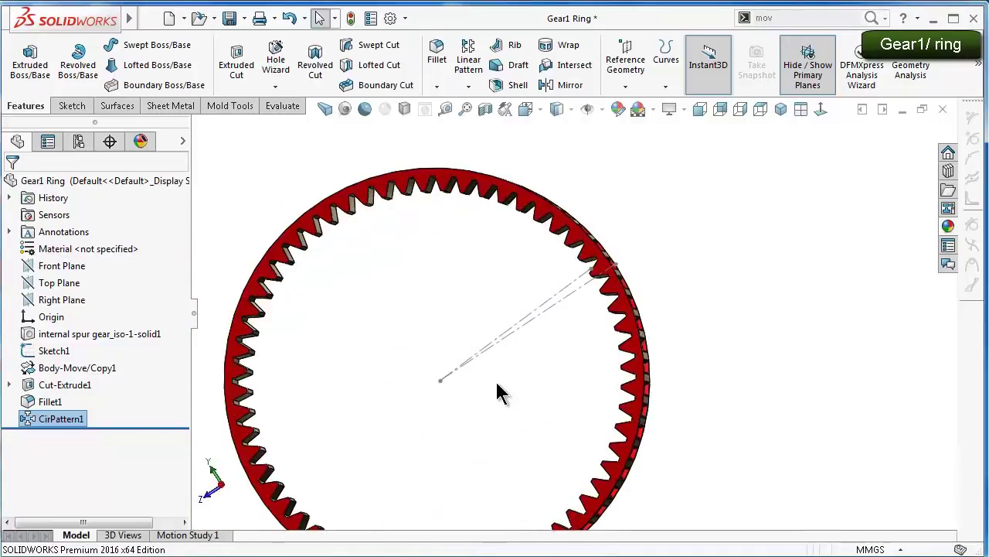
{"action": "mouse_move", "coordinate": [499, 391]}
{"action": "middle_mouse_down"}
{"action": "mouse_move", "coordinate": [350, 366]}
{"action": "mouse_move", "coordinate": [526, 361]}
{"action": "mouse_move", "coordinate": [567, 411]}
{"action": "mouse_move", "coordinate": [579, 469]}
{"action": "mouse_move", "coordinate": [569, 451]}
{"action": "mouse_move", "coordinate": [486, 424]}
{"action": "mouse_move", "coordinate": [469, 407]}
{"action": "mouse_move", "coordinate": [498, 402]}
{"action": "middle_mouse_up"}
{"action": "scroll", "coordinate": [498, 402], "scroll_direction": "up", "scroll_amount": 2}
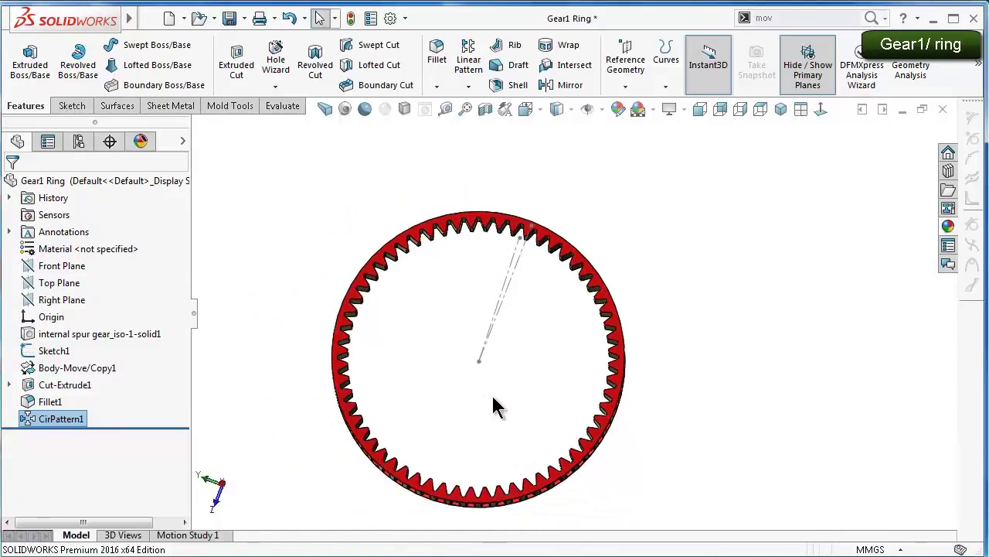
{"action": "left_click", "coordinate": [510, 277]}
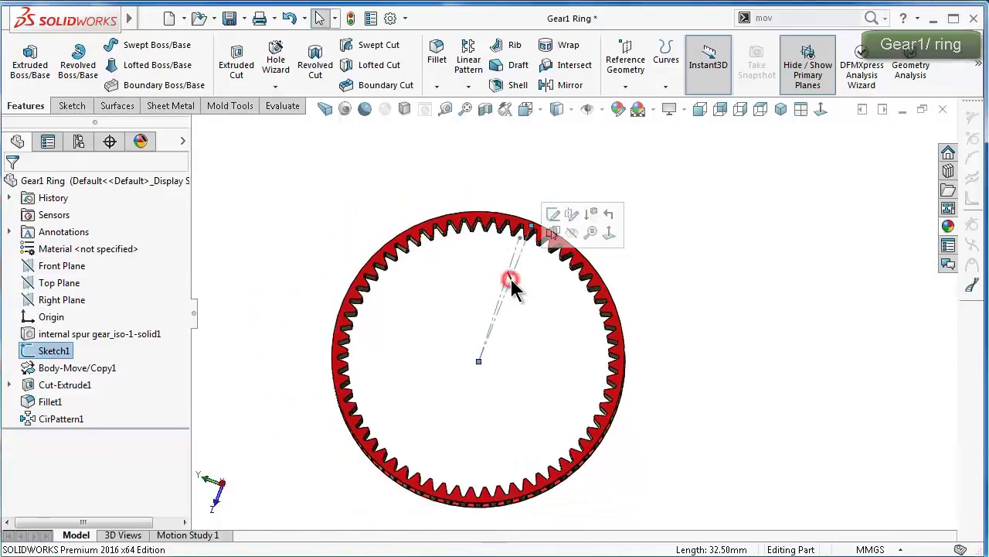
{"action": "left_click", "coordinate": [571, 235]}
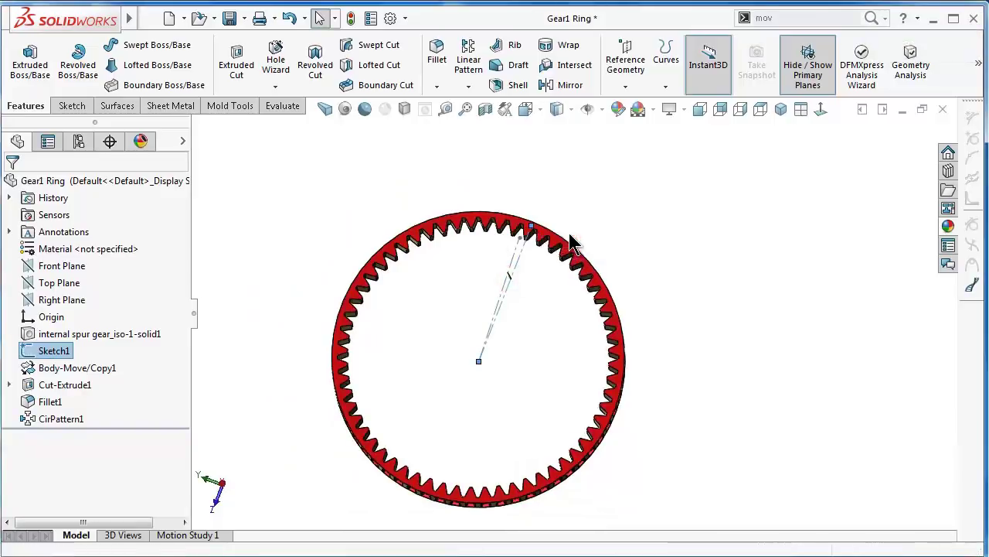
{"action": "scroll", "coordinate": [706, 263], "scroll_direction": "down", "scroll_amount": 3}
{"action": "mouse_move", "coordinate": [706, 263]}
{"action": "middle_mouse_down"}
{"action": "mouse_move", "coordinate": [599, 270]}
{"action": "mouse_move", "coordinate": [702, 239]}
{"action": "middle_mouse_up"}
{"action": "scroll", "coordinate": [558, 292], "scroll_direction": "up", "scroll_amount": 2}
{"action": "mouse_move", "coordinate": [558, 292]}
{"action": "middle_mouse_down"}
{"action": "mouse_move", "coordinate": [531, 316]}
{"action": "mouse_move", "coordinate": [487, 311]}
{"action": "middle_mouse_up"}
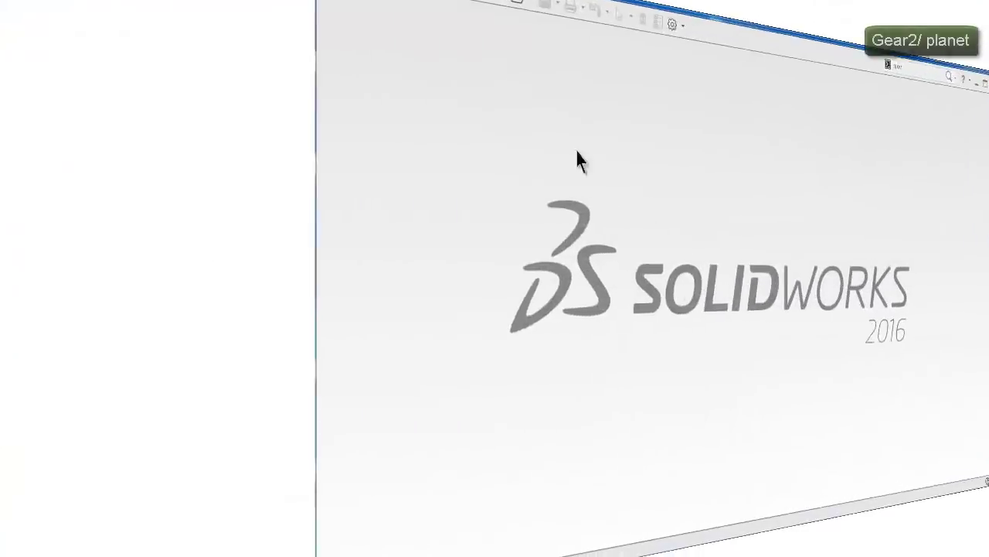
Open the Gear2 Planet part, declining FeatureWorks recognition, and maximize its window
{"action": "left_click", "coordinate": [200, 22]}
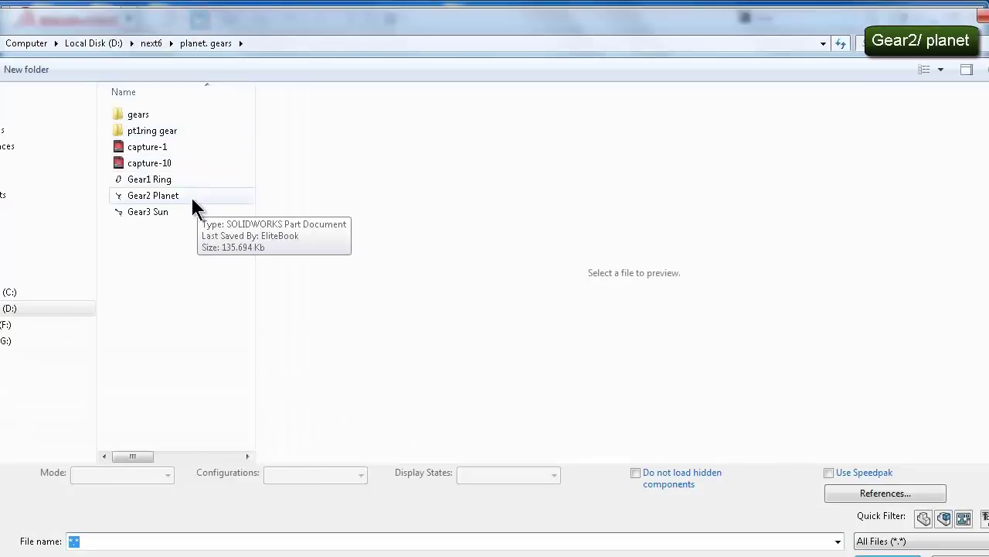
{"action": "left_click", "coordinate": [191, 197]}
{"action": "left_click", "coordinate": [900, 541]}
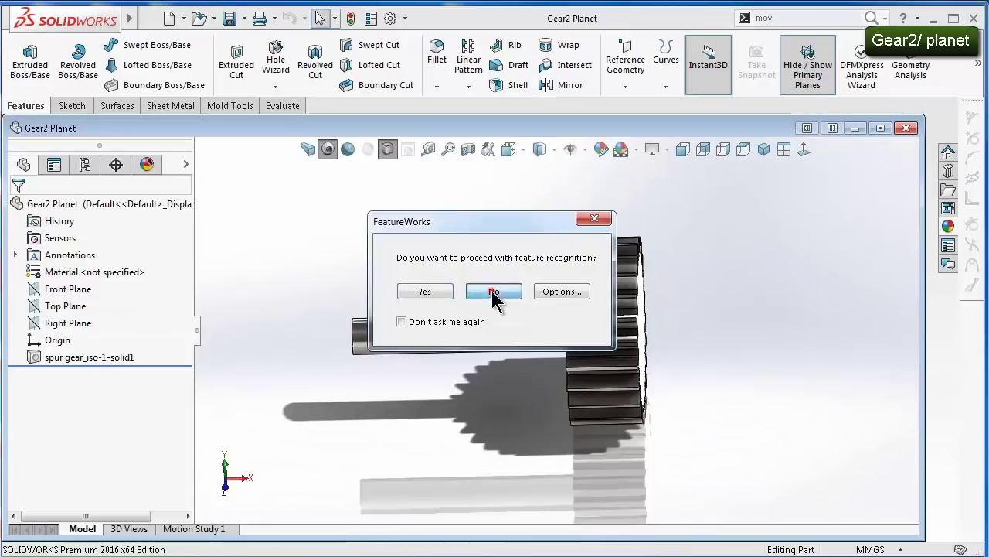
{"action": "left_click", "coordinate": [494, 292]}
{"action": "left_click", "coordinate": [879, 128]}
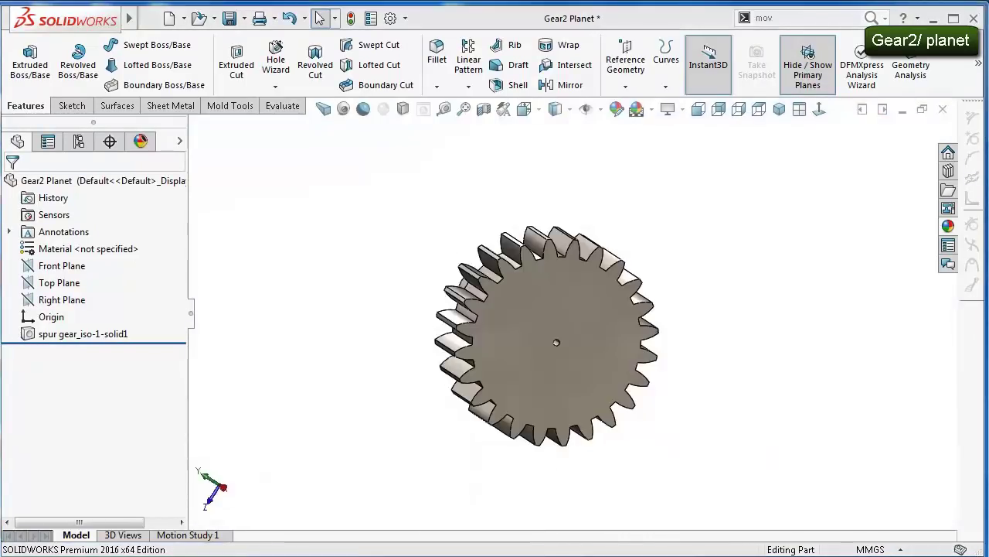
{"action": "left_click", "coordinate": [789, 384]}
Start a sketch on the gear's flat face, view it normal-to, and convert the centre circle
{"action": "left_click", "coordinate": [599, 386]}
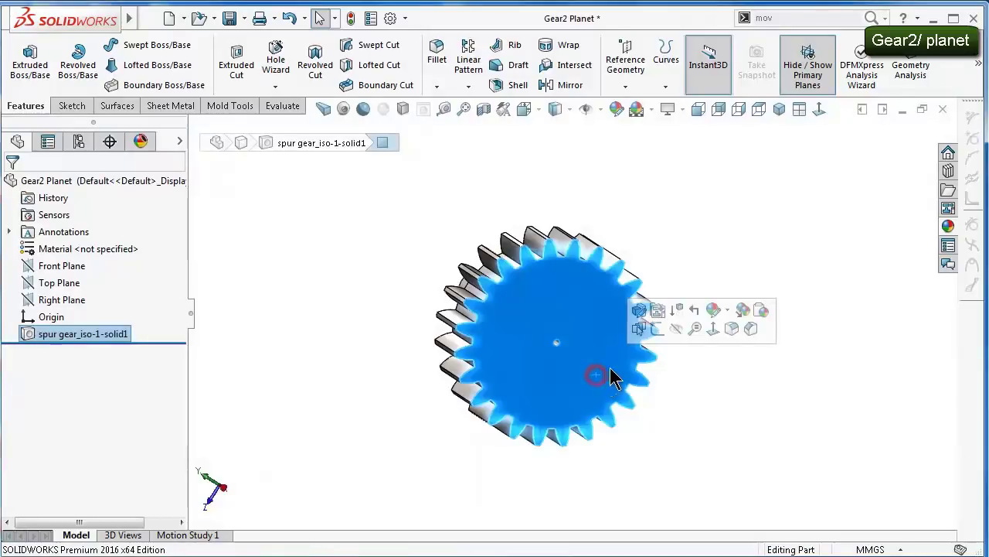
{"action": "left_click", "coordinate": [657, 332]}
{"action": "left_click", "coordinate": [821, 112]}
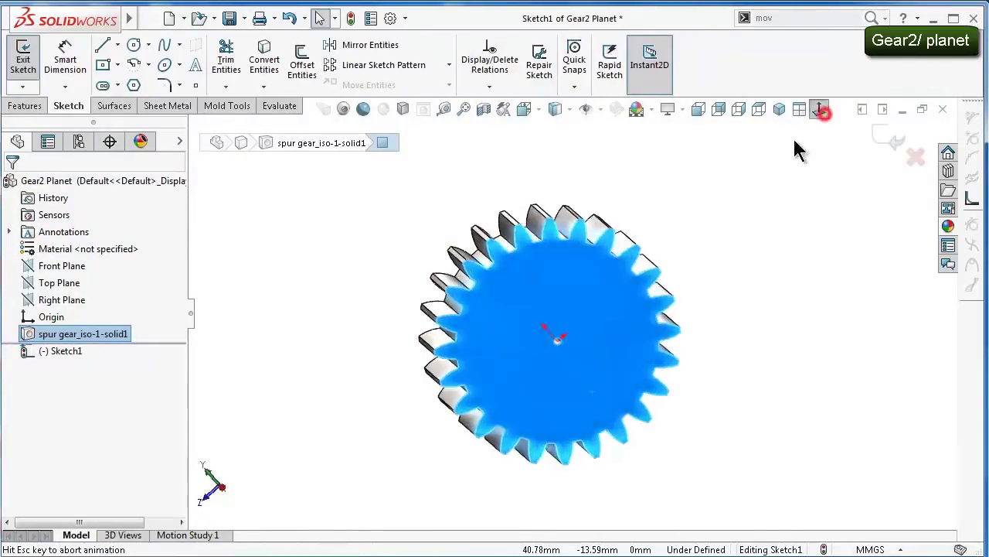
{"action": "scroll", "coordinate": [696, 301], "scroll_direction": "down", "scroll_amount": 3}
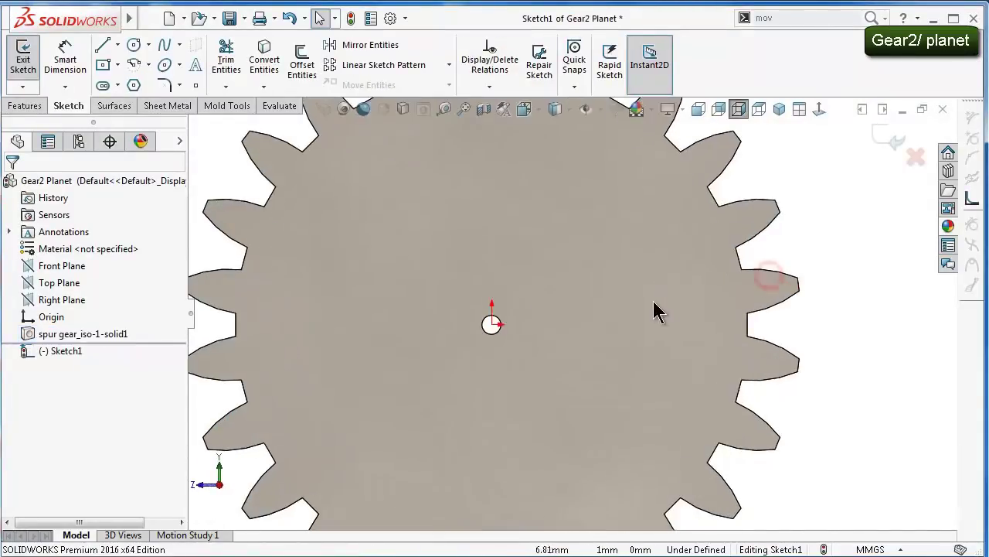
{"action": "left_click", "coordinate": [497, 330]}
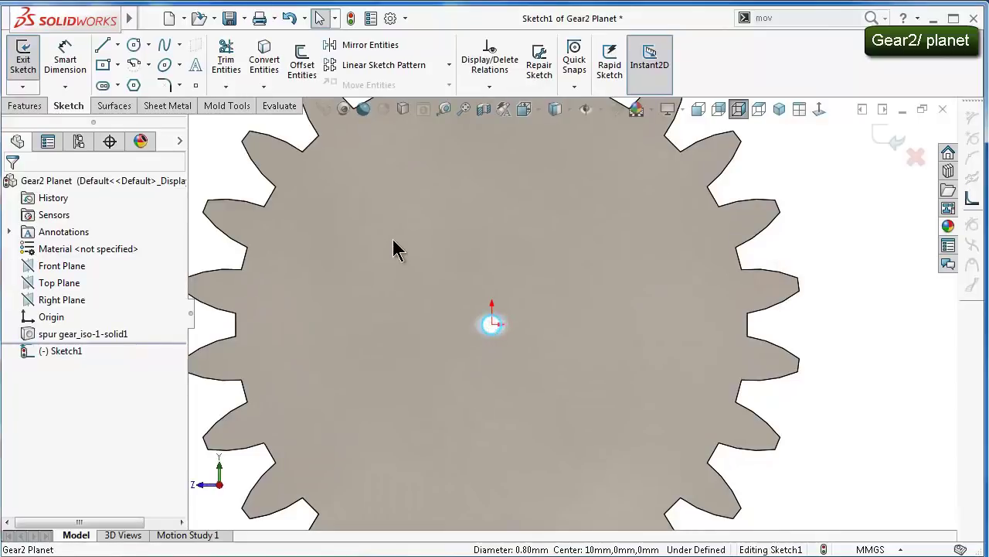
{"action": "left_click", "coordinate": [265, 65]}
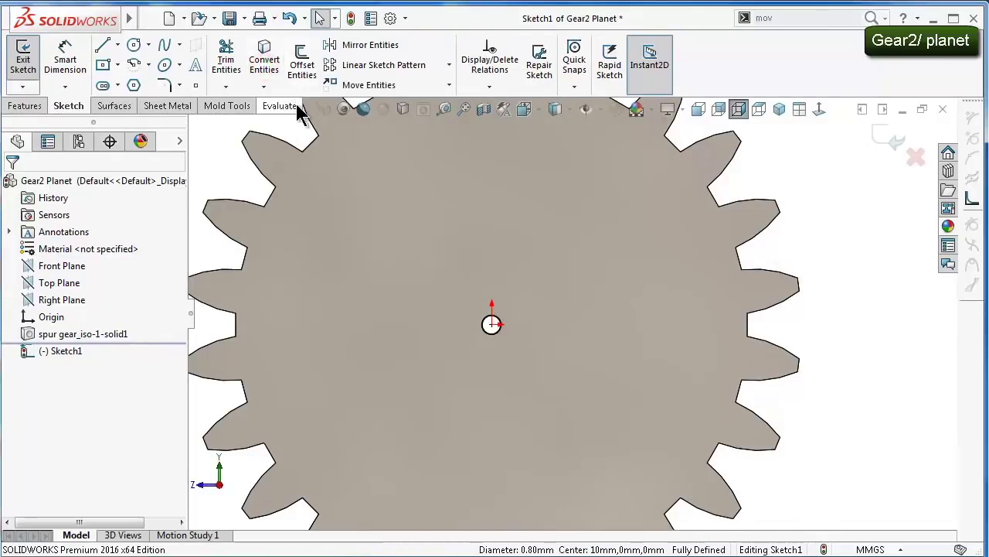
Draw two origin-centred circles and place a 5.84 mm diameter dimension on the smaller one
{"action": "left_click", "coordinate": [134, 47]}
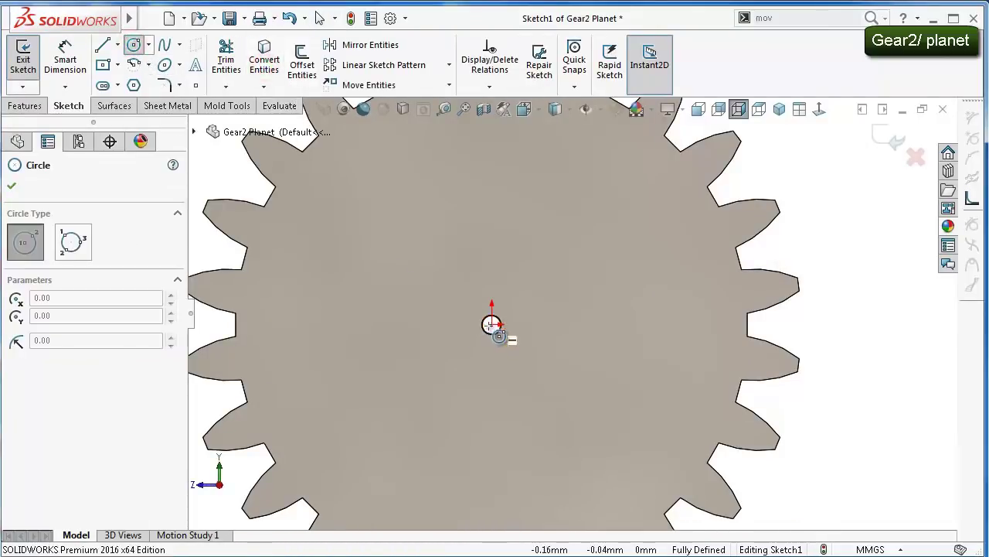
{"action": "left_click", "coordinate": [492, 324]}
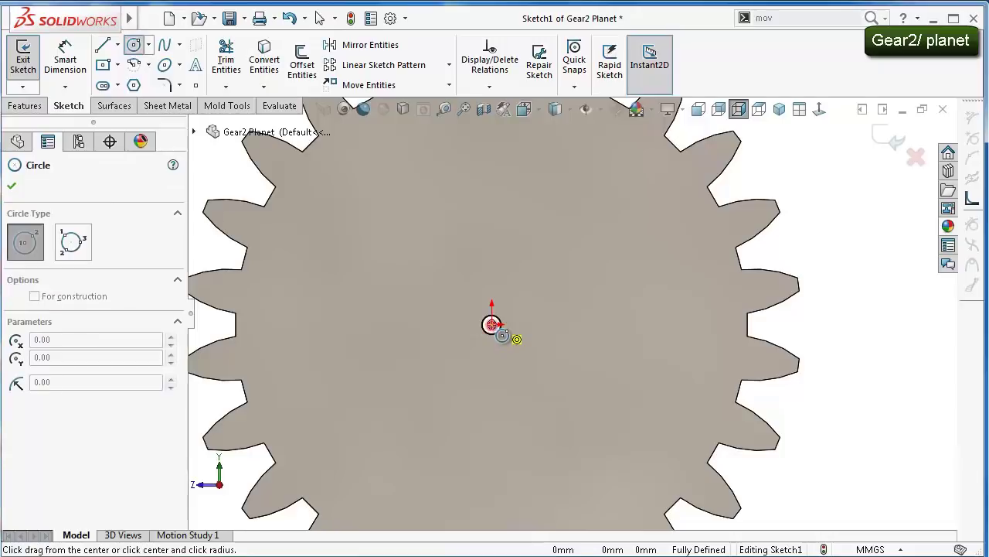
{"action": "left_click", "coordinate": [454, 267]}
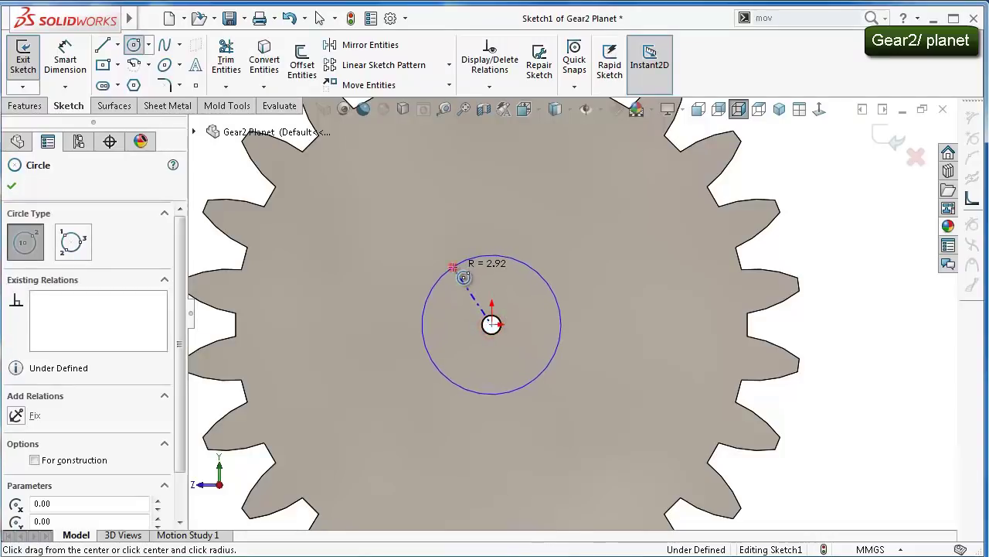
{"action": "left_click", "coordinate": [491, 324]}
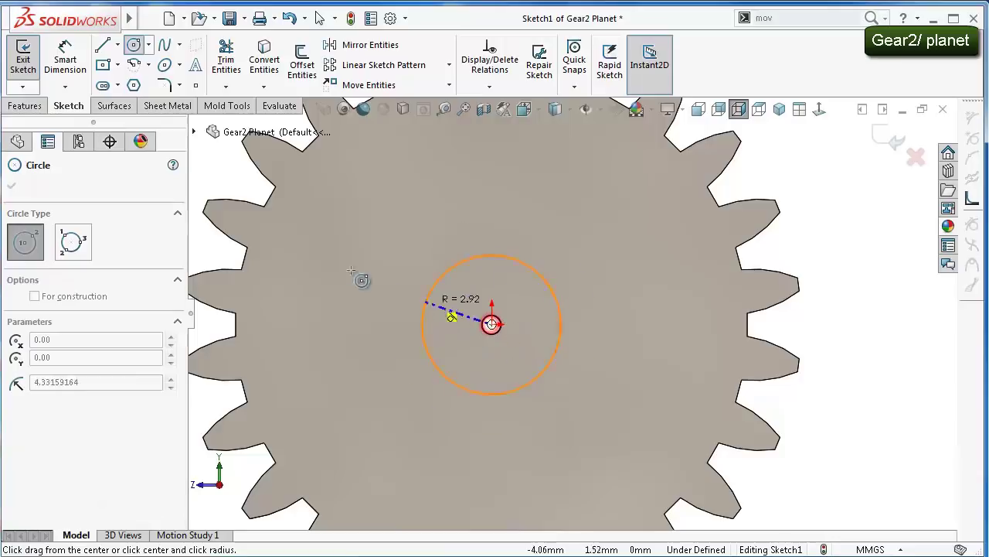
{"action": "left_click", "coordinate": [300, 214]}
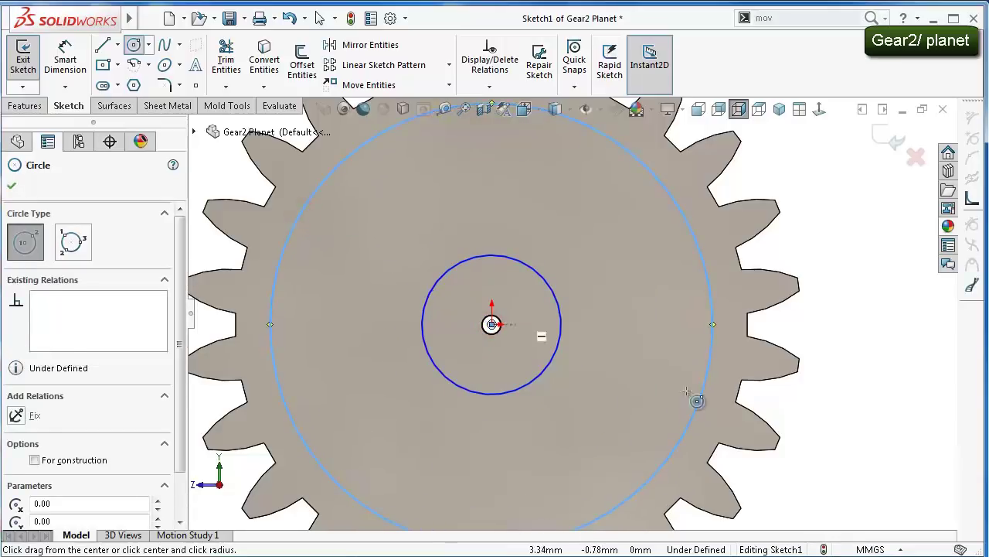
{"action": "right_click_drag", "start_coordinate": [867, 433], "coordinate": [848, 305]}
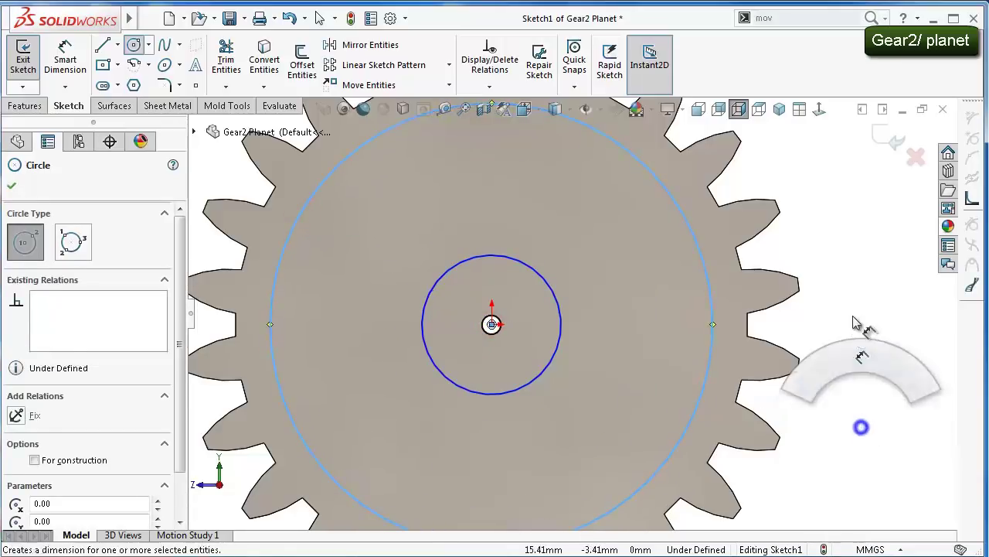
{"action": "left_click", "coordinate": [561, 322]}
{"action": "left_click", "coordinate": [592, 323]}
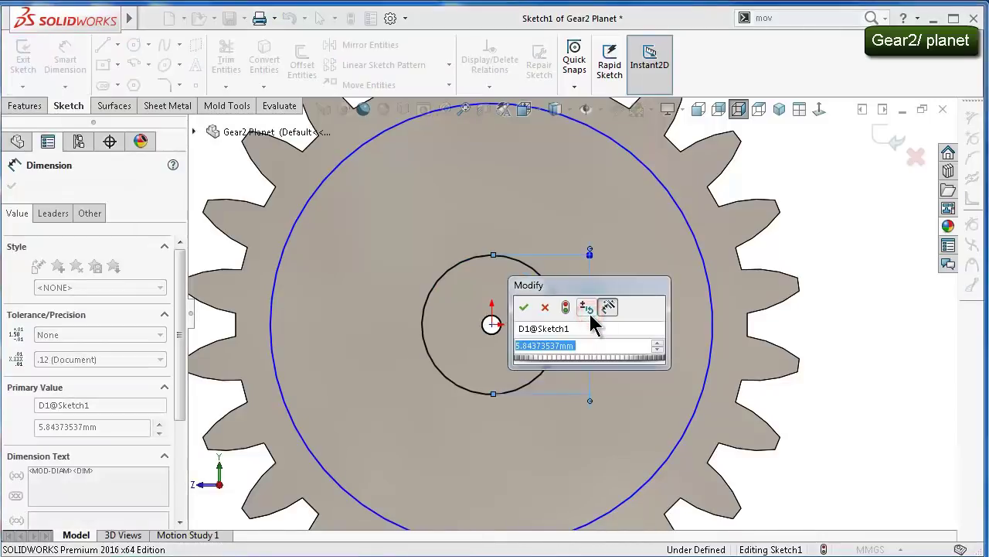
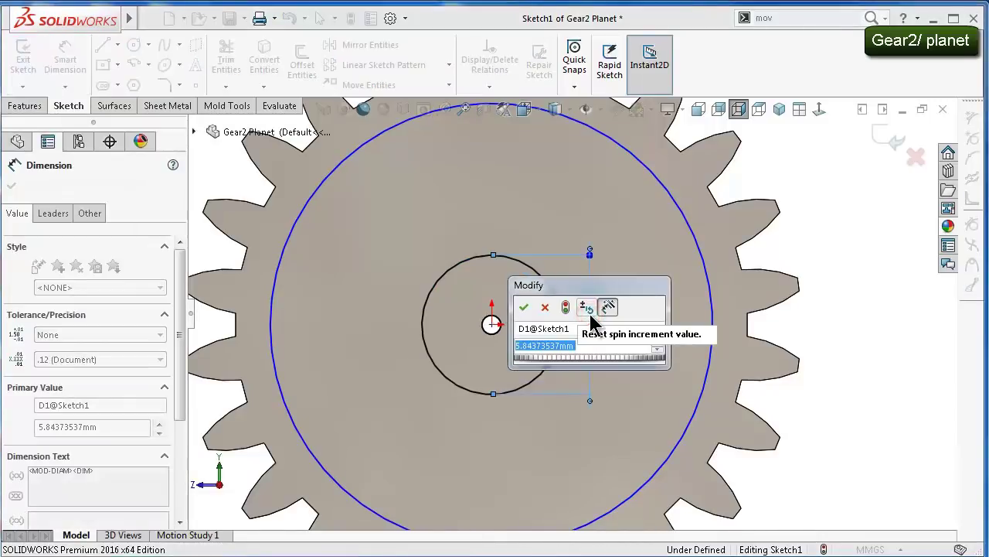
Dimension the inner circle at 7.5 mm and the outer circle at 18.75 mm diameter
{"action": "type", "text": "7.5"}
{"action": "key", "text": "Return"}
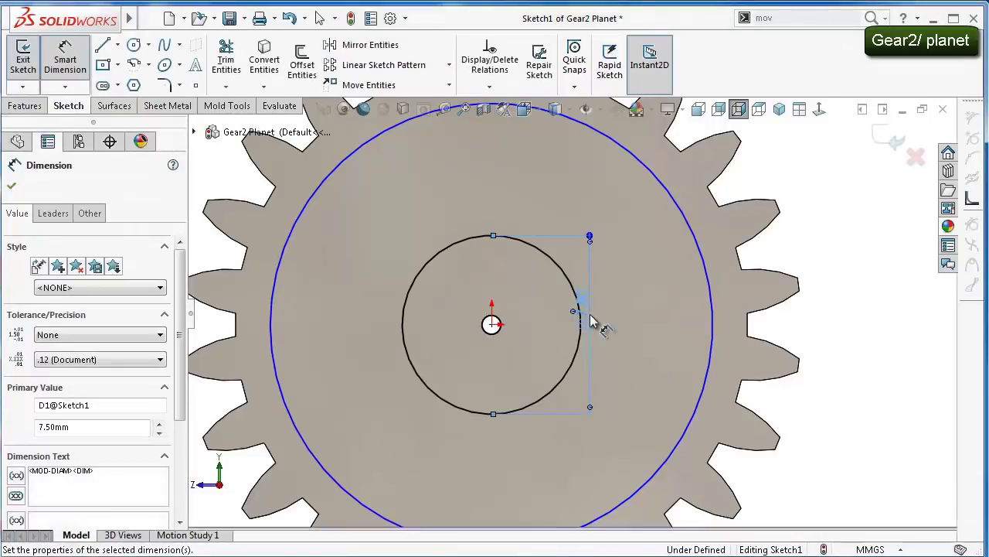
{"action": "left_click", "coordinate": [713, 300]}
{"action": "left_click", "coordinate": [834, 302]}
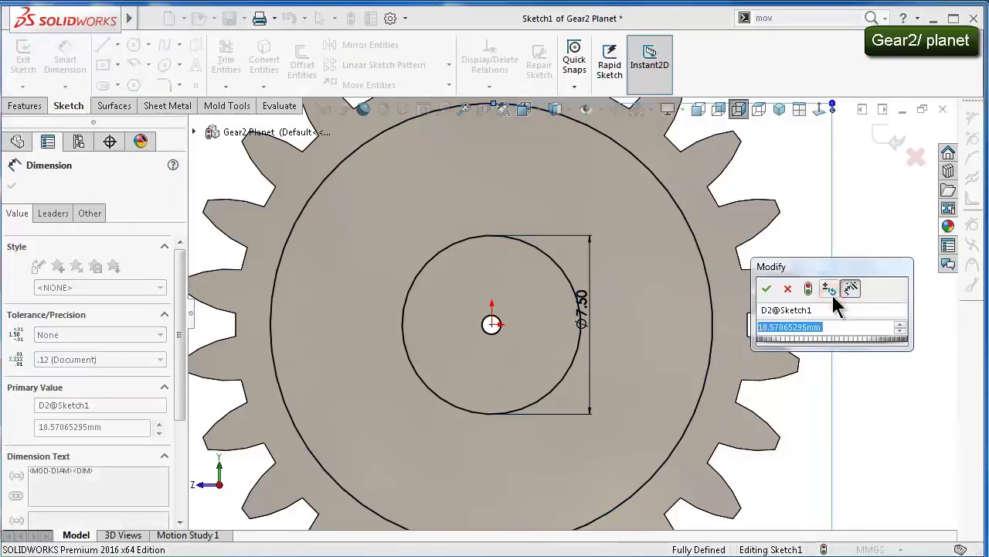
{"action": "type", "text": "18"}
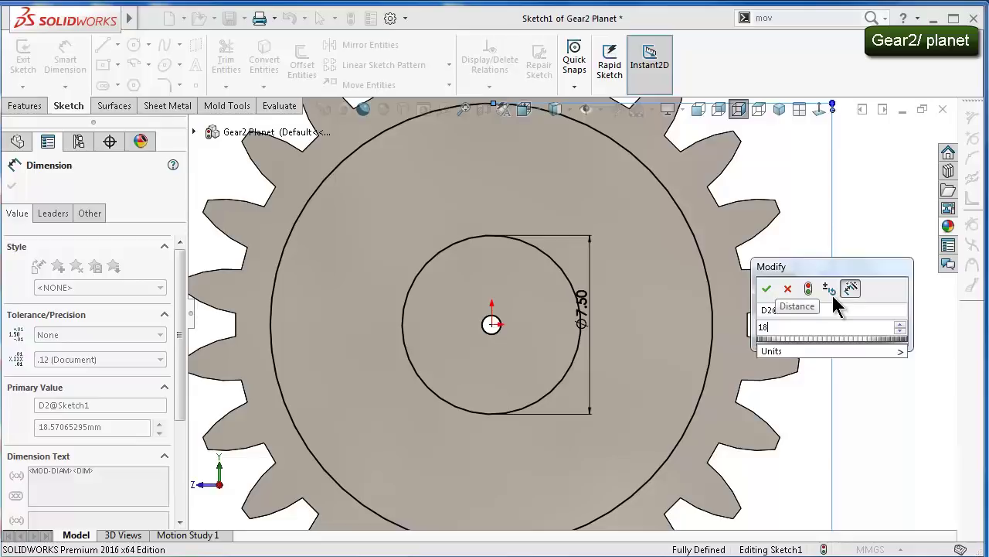
{"action": "type", "text": ".75"}
{"action": "key", "text": "Return"}
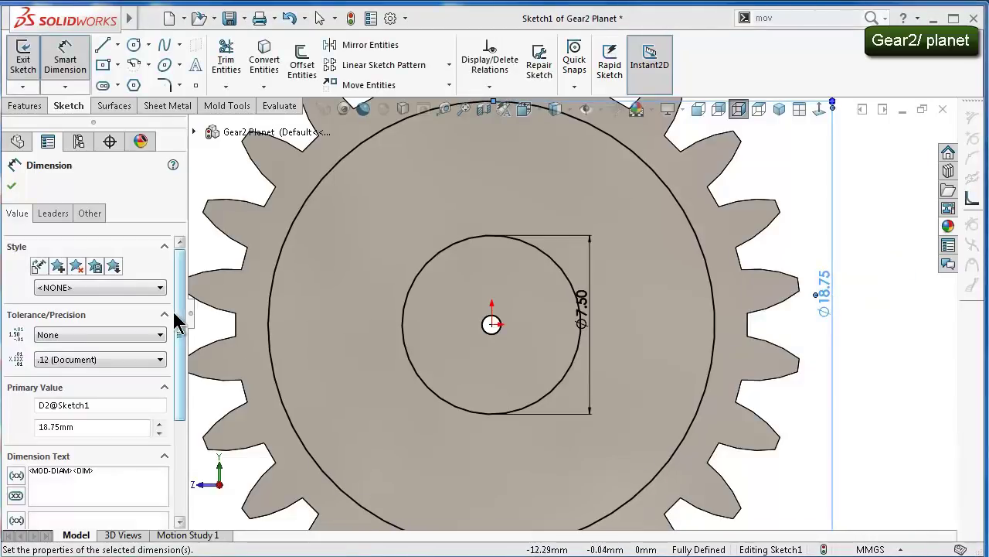
Extrude-cut the ring between the circles 1.5 mm blind into the gear face
{"action": "left_click", "coordinate": [25, 106]}
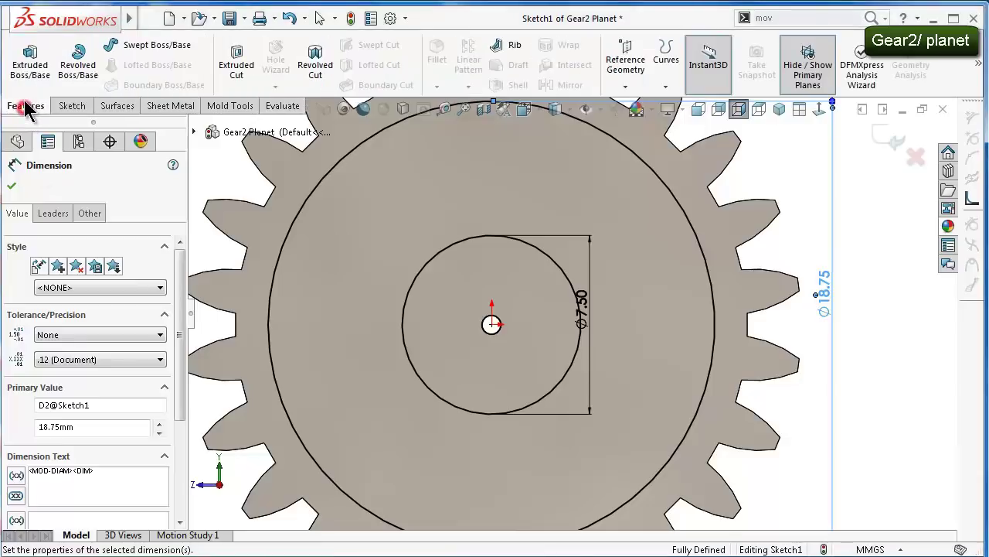
{"action": "left_click", "coordinate": [240, 69]}
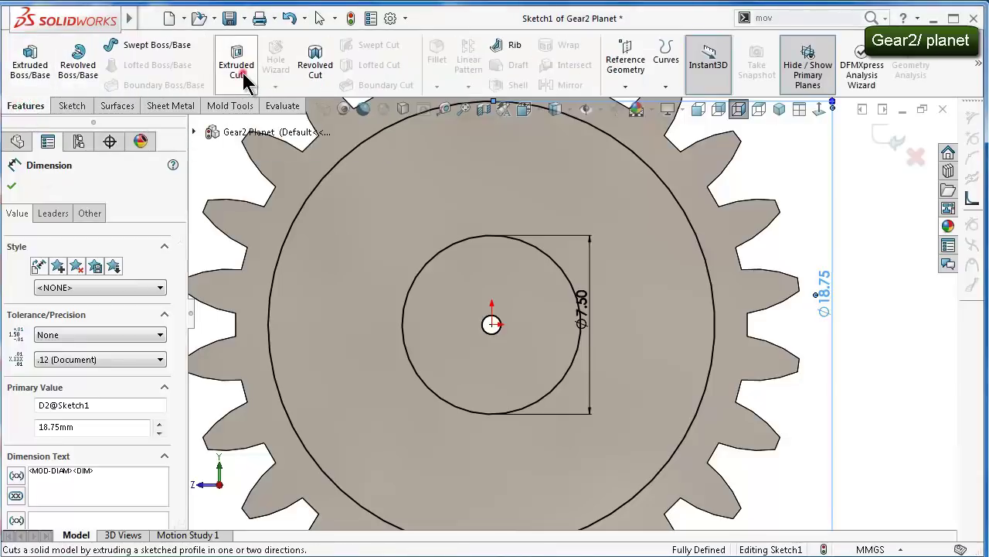
{"action": "left_click", "coordinate": [365, 255]}
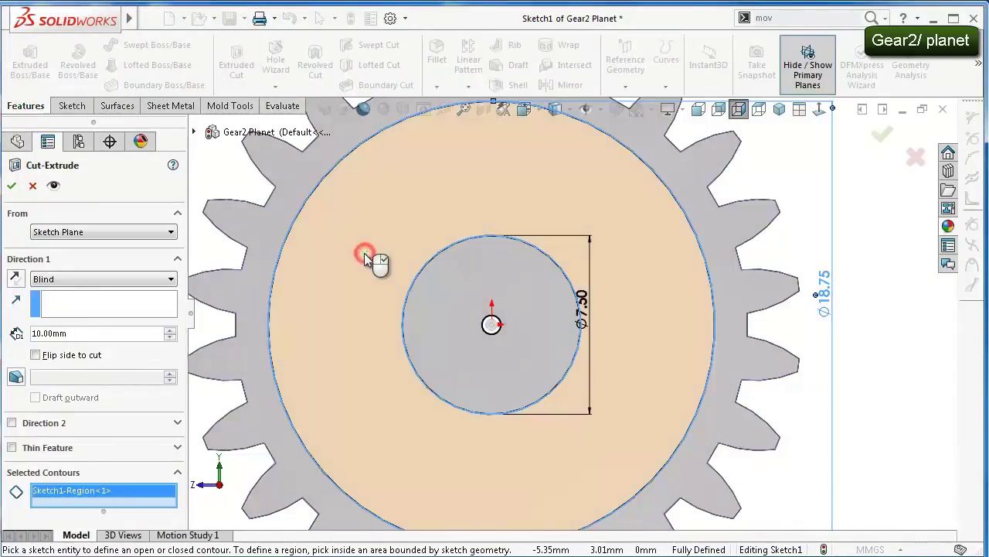
{"action": "middle_click_drag", "start_coordinate": [363, 259], "coordinate": [433, 337]}
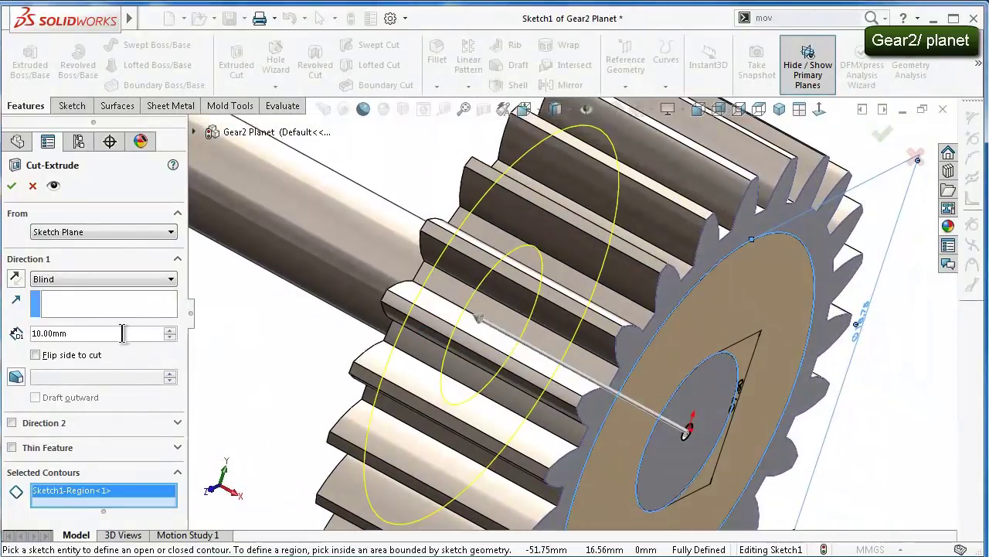
{"action": "type", "text": "2"}
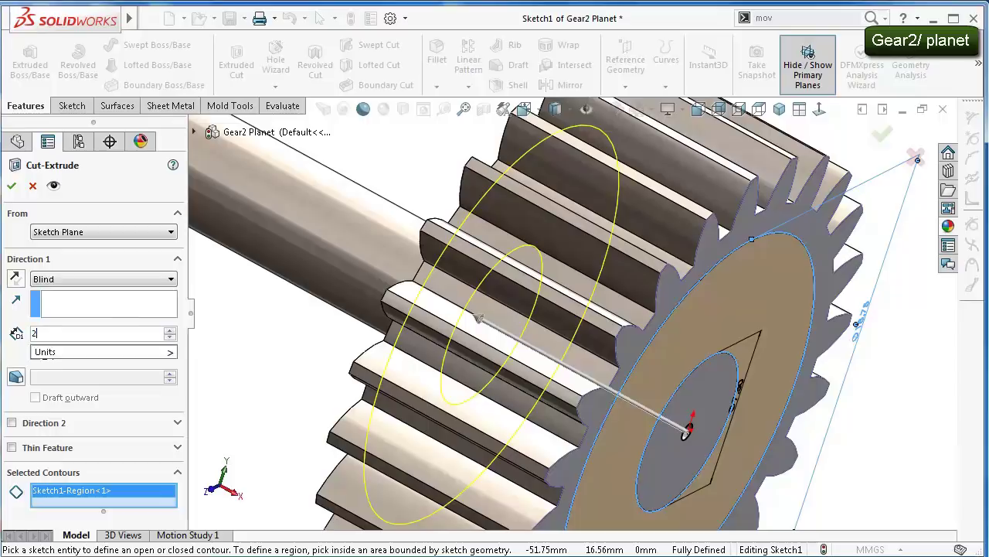
{"action": "type", "text": ".5"}
{"action": "key", "text": "Return"}
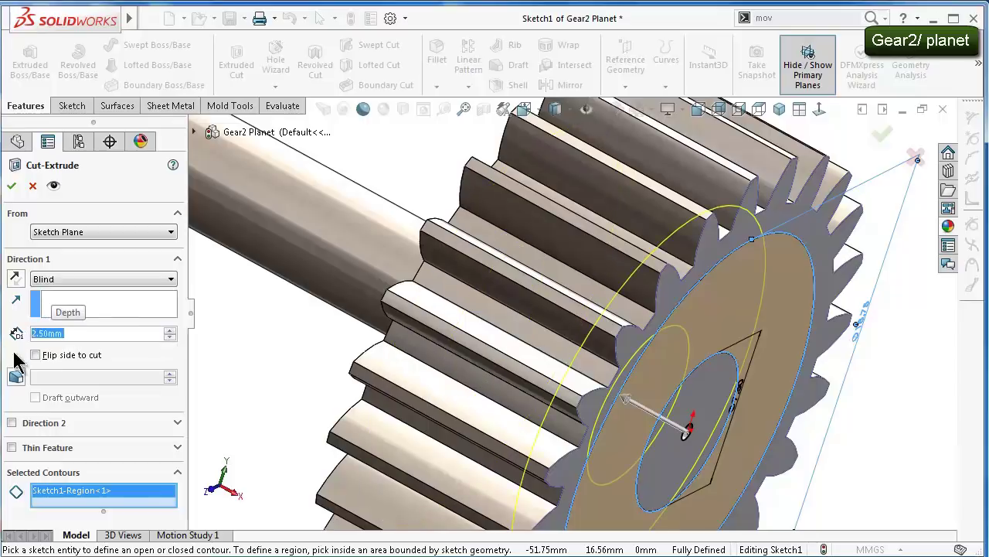
{"action": "middle_click_drag", "start_coordinate": [371, 387], "coordinate": [177, 417]}
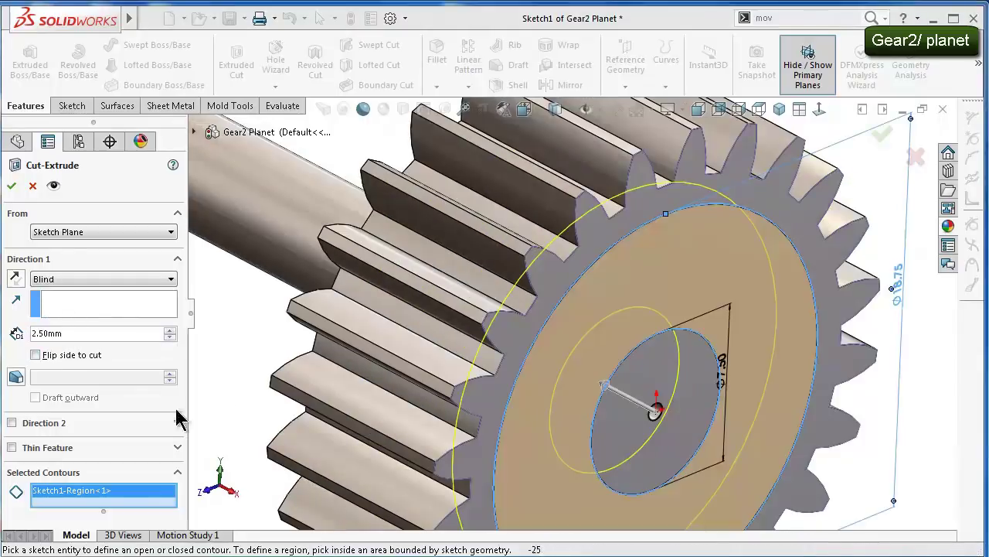
{"action": "left_click", "coordinate": [84, 332]}
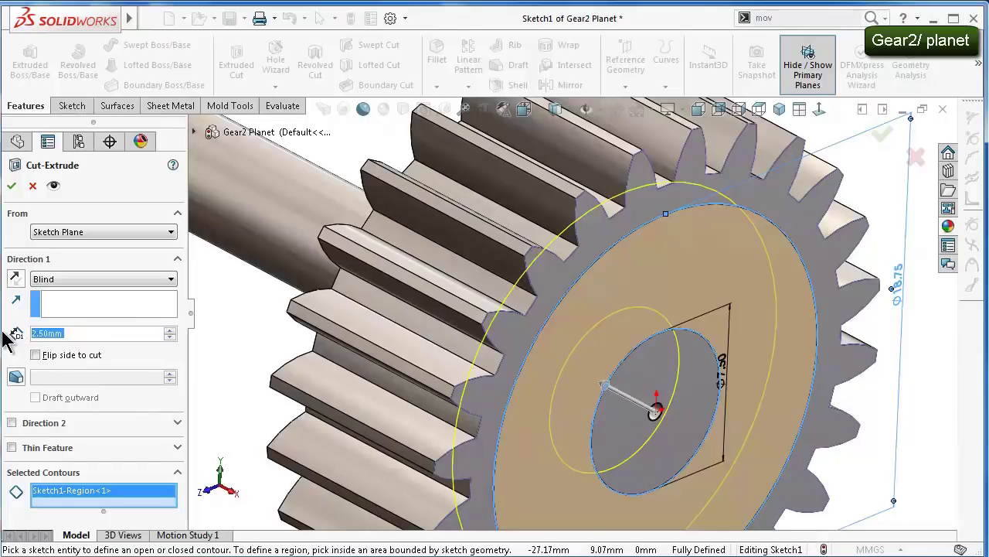
{"action": "type", "text": "1"}
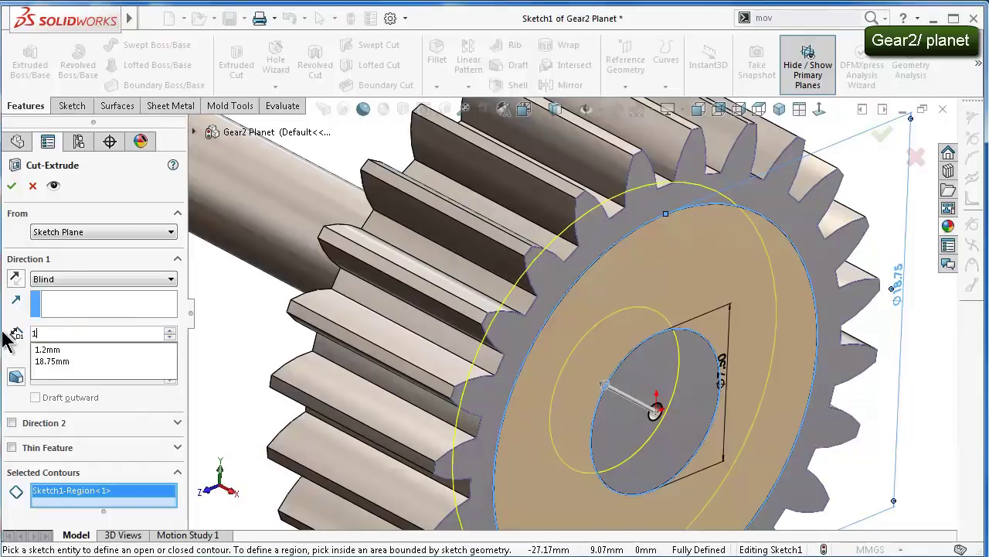
{"action": "type", "text": ".5"}
{"action": "key", "text": "Return"}
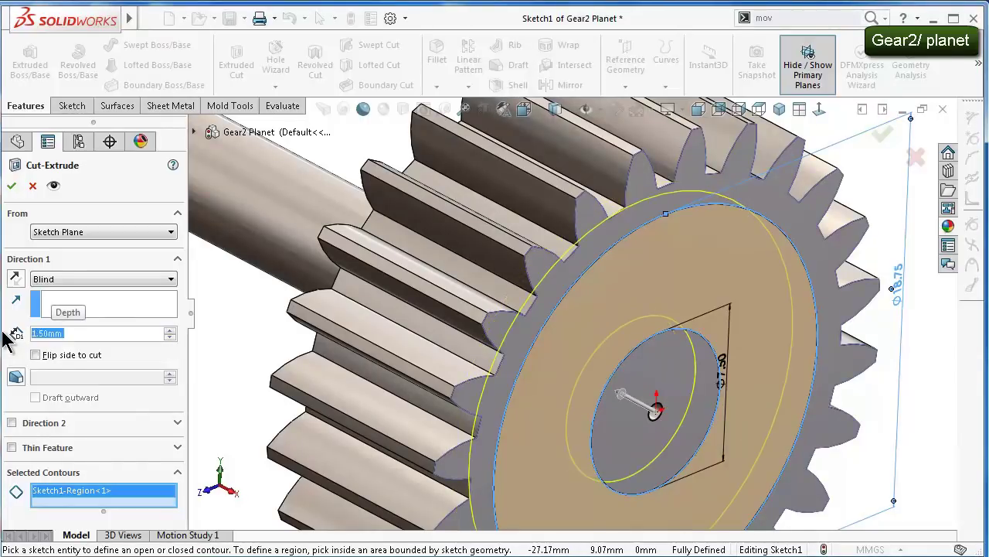
{"action": "left_click", "coordinate": [11, 186]}
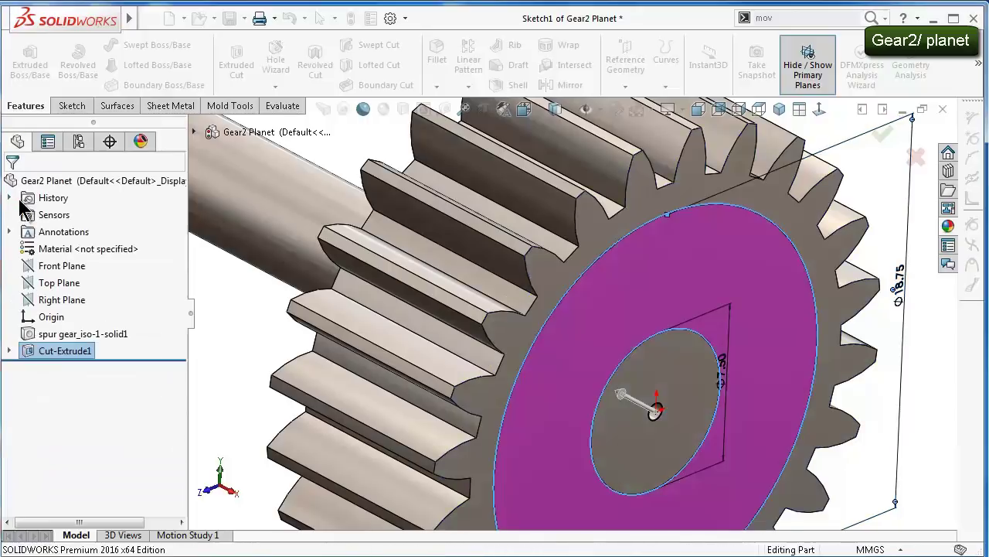
Show Sketch1 from under Cut-Extrude1 on the model
{"action": "left_click", "coordinate": [280, 387]}
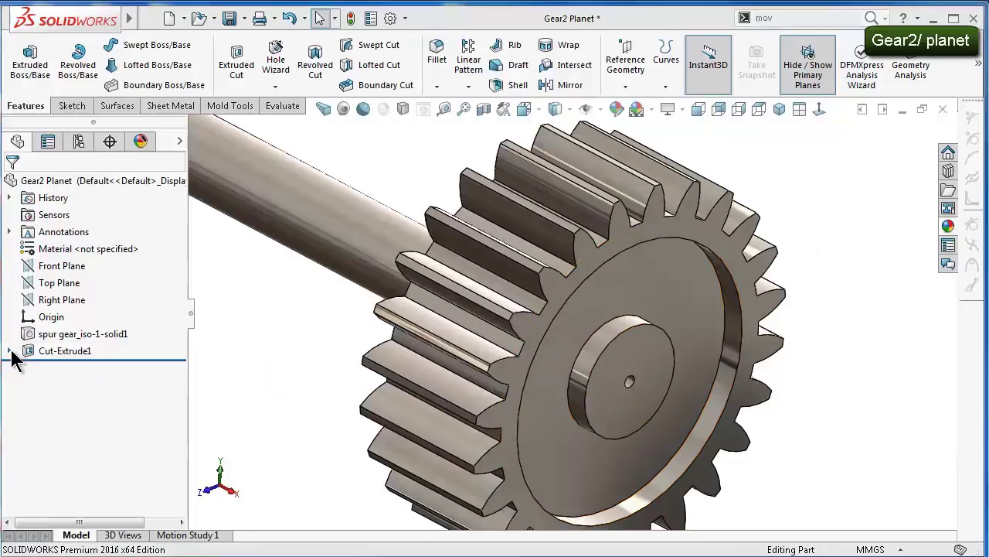
{"action": "left_click", "coordinate": [9, 350]}
{"action": "left_click", "coordinate": [65, 368]}
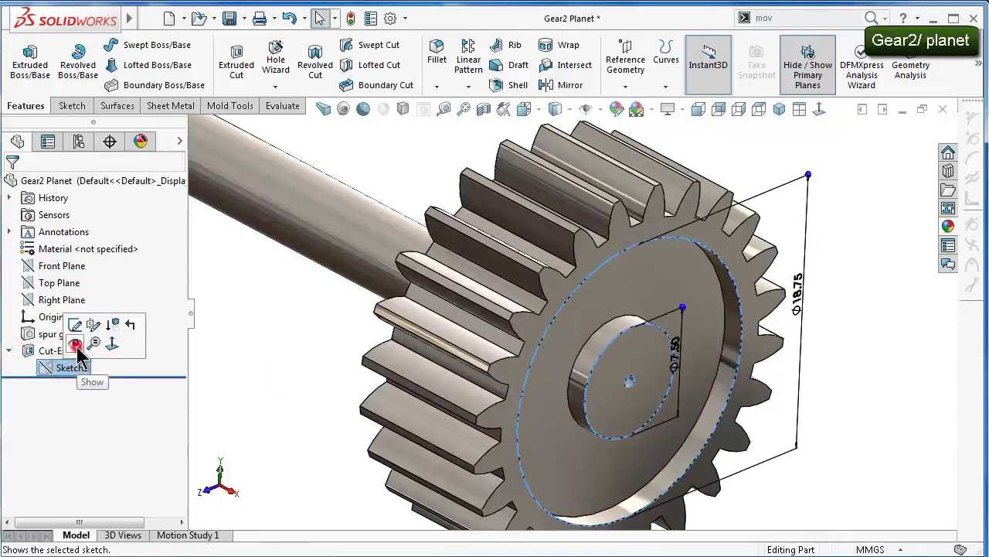
{"action": "left_click", "coordinate": [77, 345]}
Select the small hub circle and start an Extruded Boss/Base from it
{"action": "scroll", "coordinate": [662, 394], "scroll_direction": "up", "scroll_amount": 5}
{"action": "scroll", "coordinate": [580, 376], "scroll_direction": "up", "scroll_amount": 1}
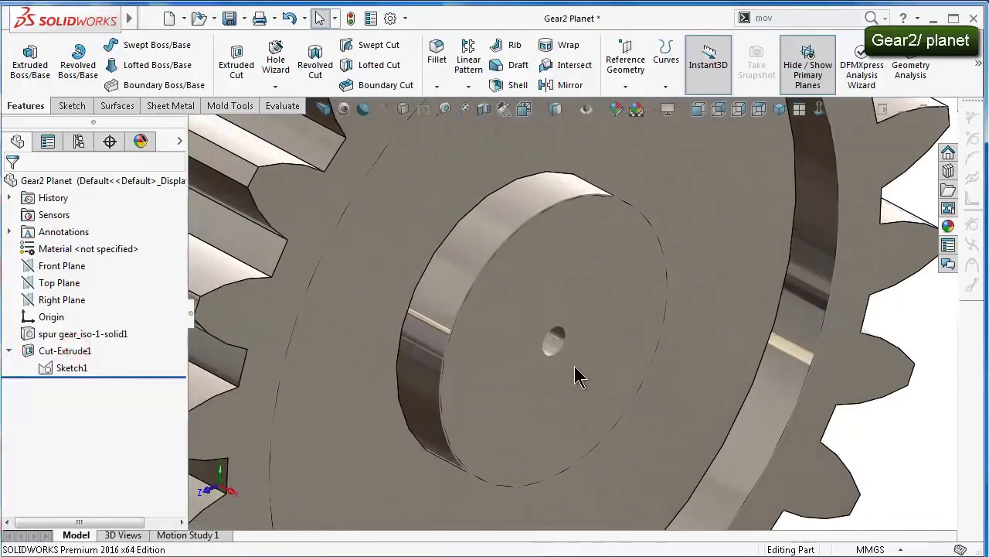
{"action": "scroll", "coordinate": [562, 349], "scroll_direction": "down", "scroll_amount": 3}
{"action": "mouse_move", "coordinate": [531, 324]}
{"action": "middle_mouse_down"}
{"action": "mouse_move", "coordinate": [529, 340]}
{"action": "mouse_move", "coordinate": [568, 328]}
{"action": "middle_mouse_up"}
{"action": "scroll", "coordinate": [582, 331], "scroll_direction": "up", "scroll_amount": 5}
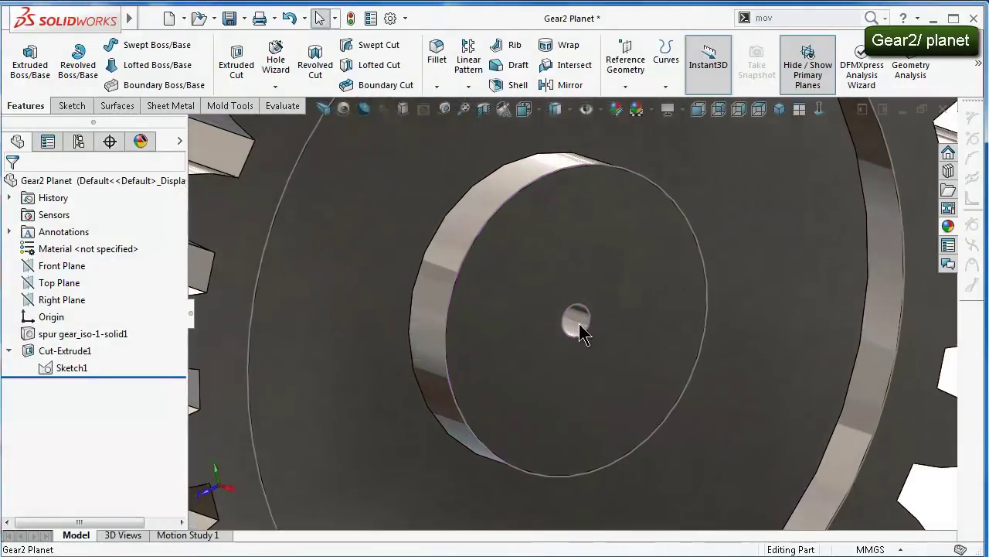
{"action": "left_click", "coordinate": [577, 334]}
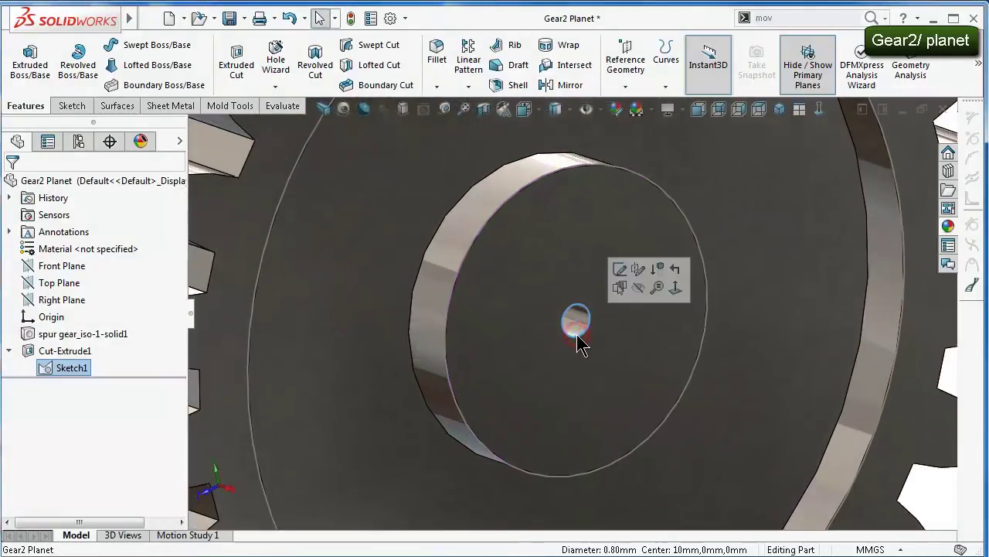
{"action": "left_click", "coordinate": [39, 70]}
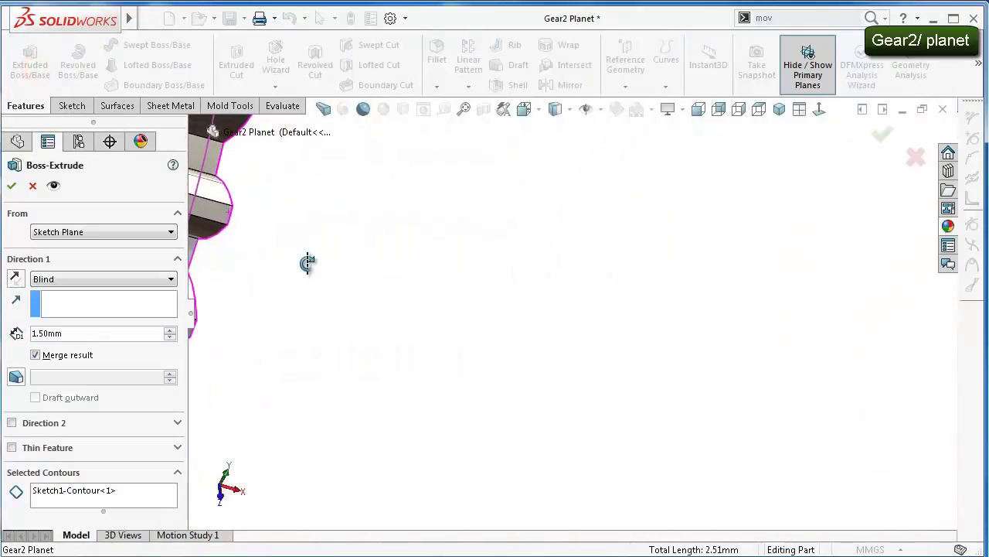
Extrude the boss Up To Surface at the shaft's end face and accept it
{"action": "left_click", "coordinate": [68, 279]}
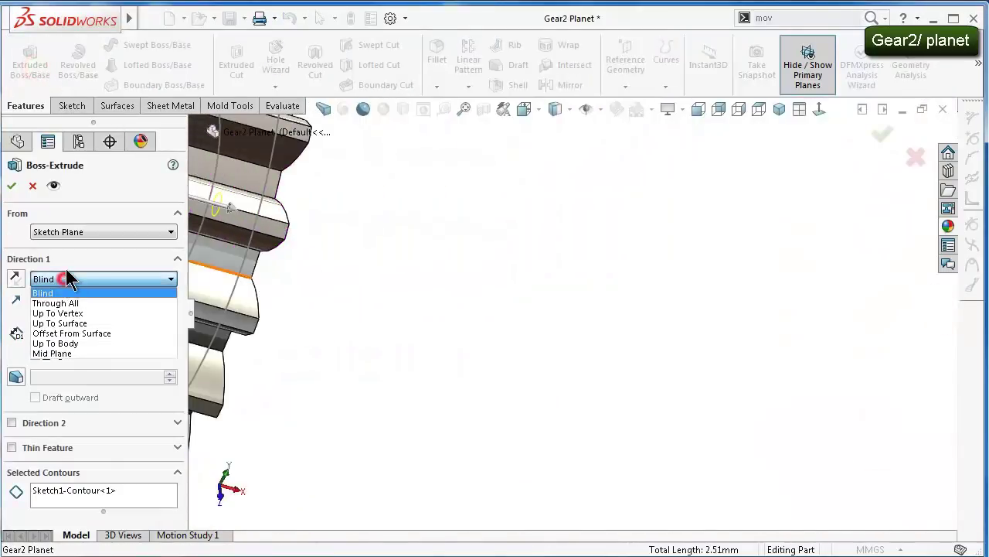
{"action": "left_click", "coordinate": [85, 323]}
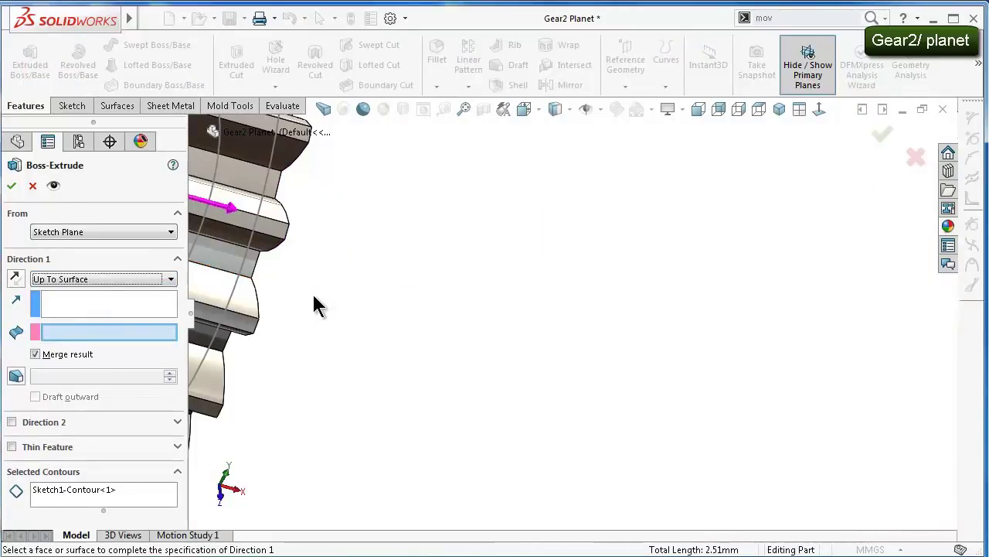
{"action": "key", "text": "f"}
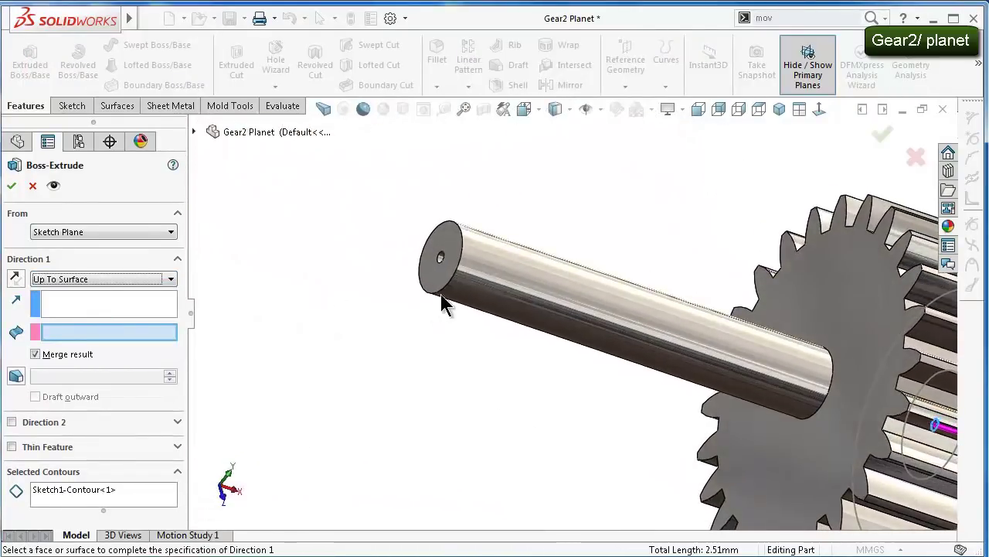
{"action": "left_click", "coordinate": [439, 280]}
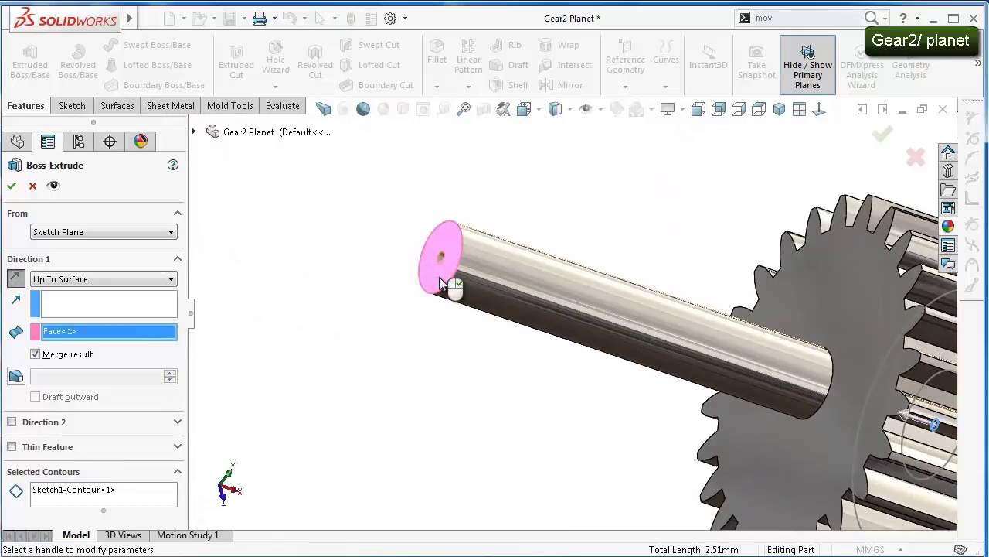
{"action": "right_click", "coordinate": [444, 284]}
{"action": "mouse_move", "coordinate": [459, 324]}
{"action": "middle_mouse_down"}
{"action": "mouse_move", "coordinate": [464, 338]}
{"action": "mouse_move", "coordinate": [521, 278]}
{"action": "middle_mouse_up"}
{"action": "scroll", "coordinate": [523, 258], "scroll_direction": "up", "scroll_amount": 5}
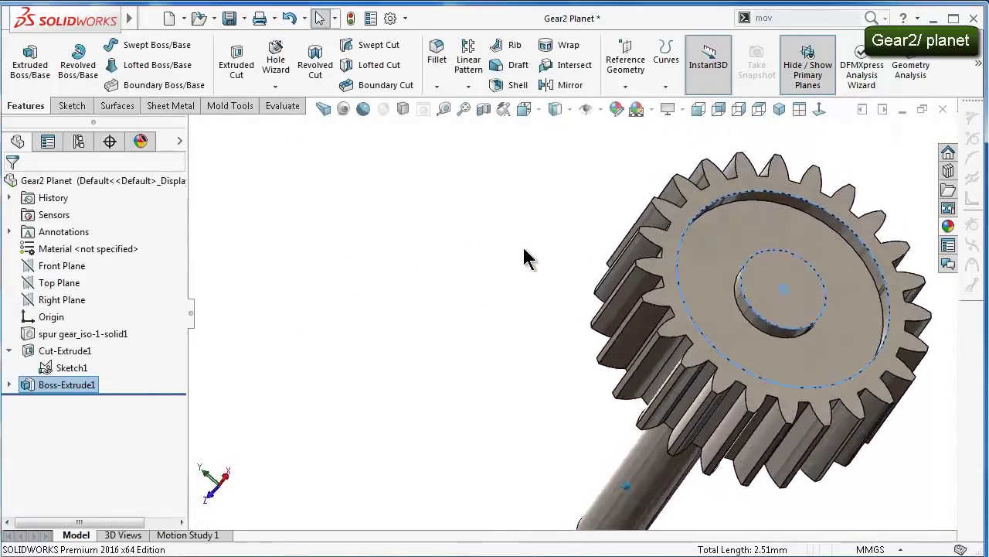
{"action": "key", "text": "Left"}
{"action": "key", "text": "Left"}
{"action": "key", "text": "Left"}
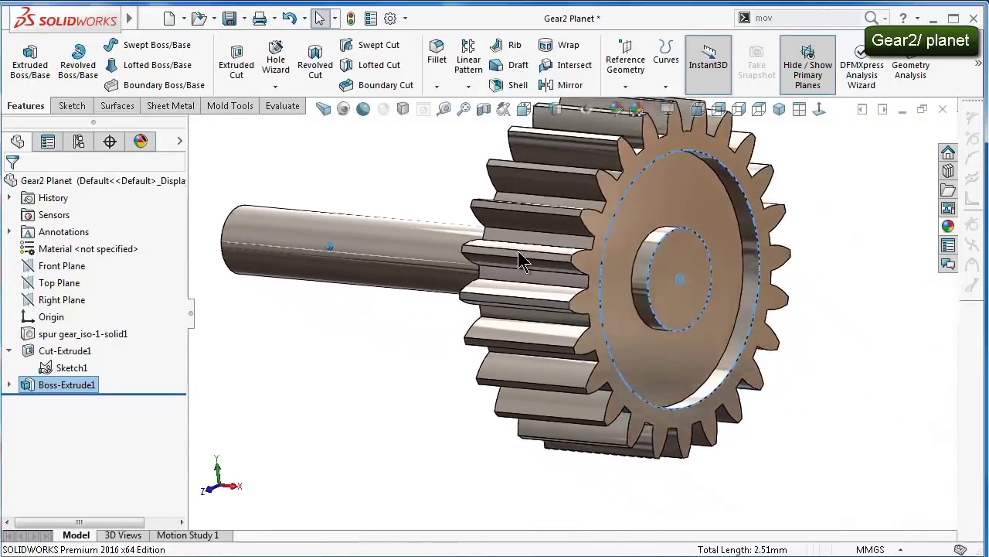
{"action": "key", "text": "Left"}
{"action": "key", "text": "Left"}
{"action": "key", "text": "Left"}
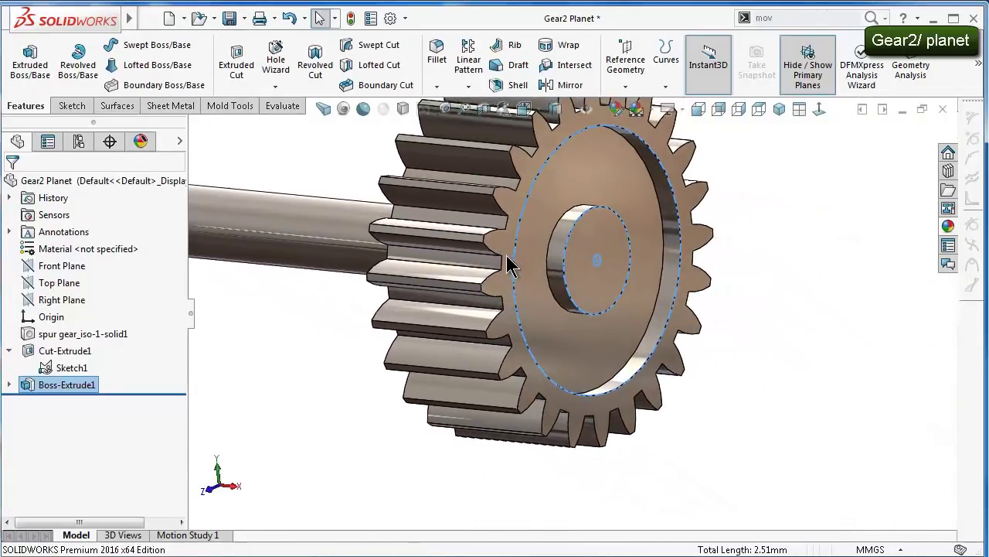
{"action": "key", "text": "Left"}
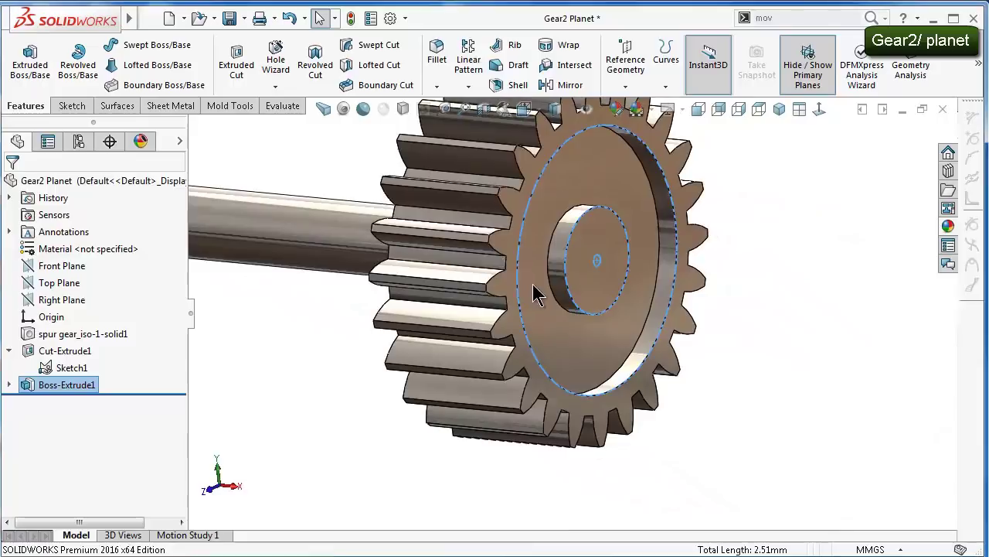
Start an extruded cut from Sketch1, keeping only the ring region between the circles
{"action": "left_click", "coordinate": [73, 368]}
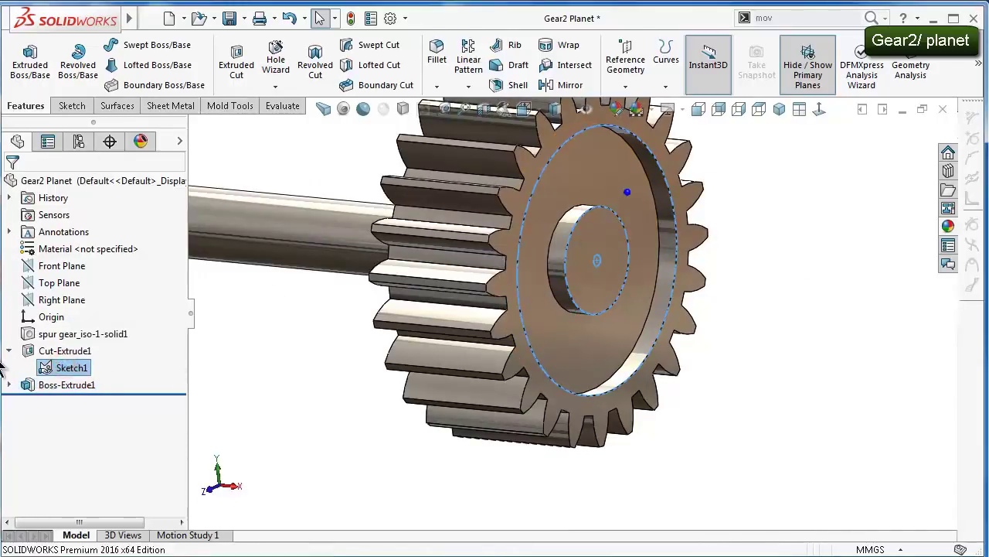
{"action": "scroll", "coordinate": [657, 364], "scroll_direction": "down", "scroll_amount": 3}
{"action": "left_click", "coordinate": [655, 360]}
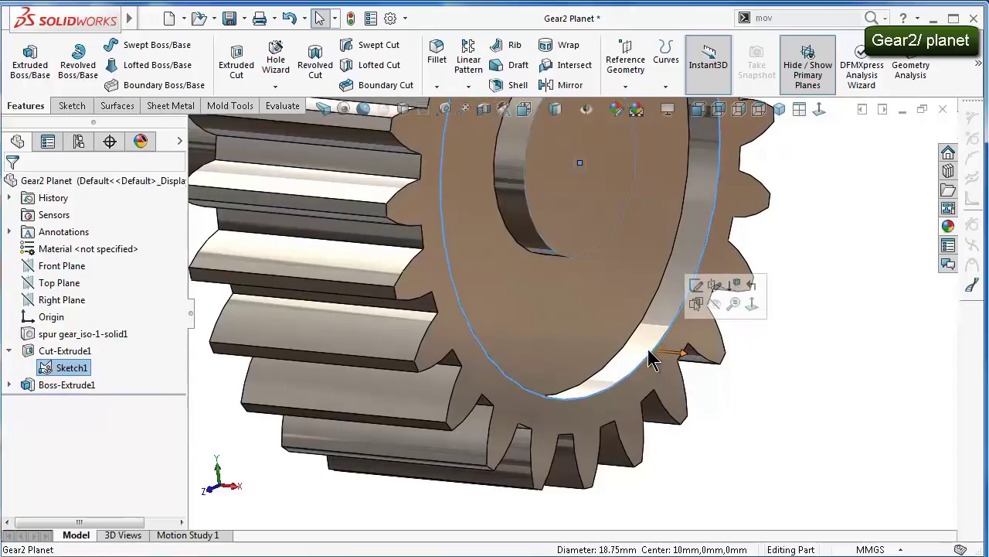
{"action": "left_click", "coordinate": [241, 69]}
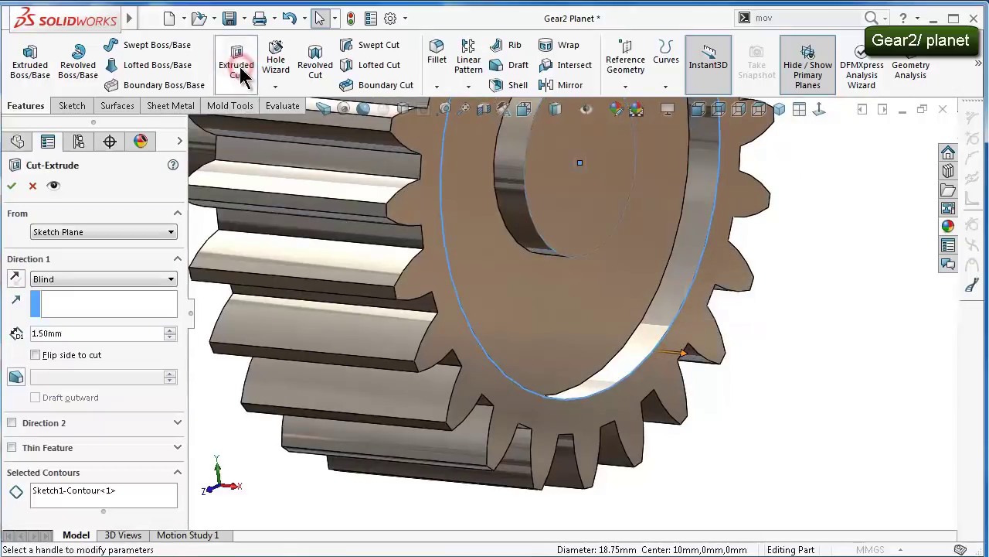
{"action": "left_click", "coordinate": [77, 498]}
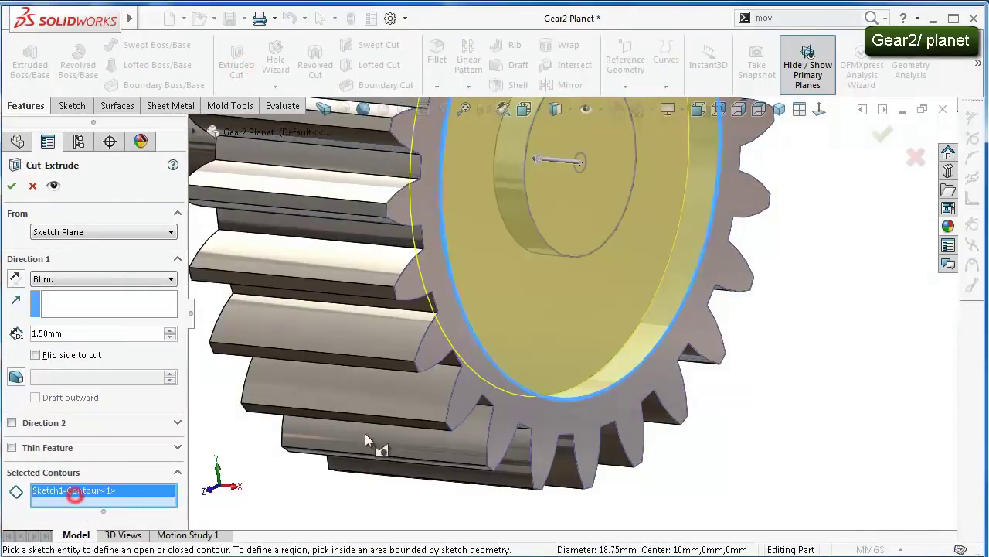
{"action": "left_click", "coordinate": [543, 337]}
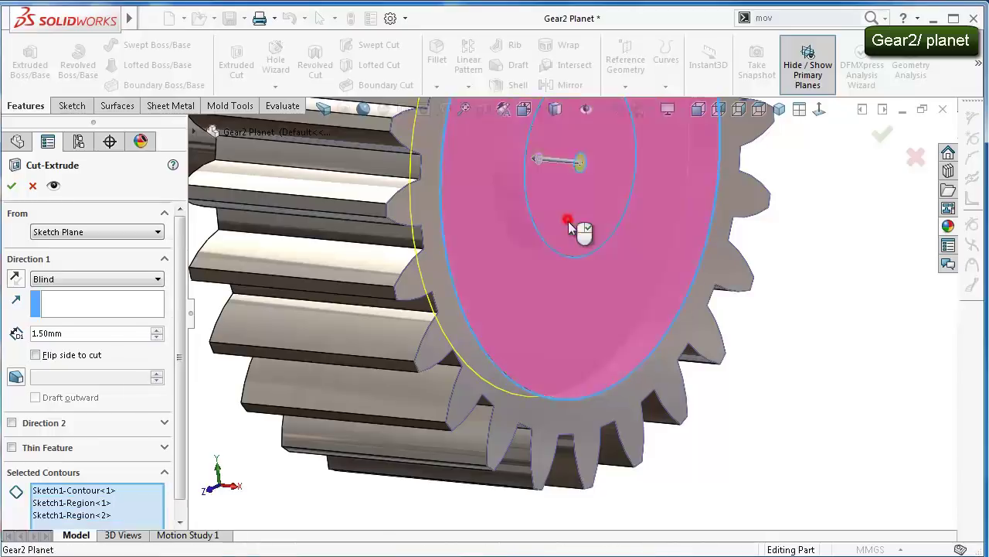
{"action": "left_click", "coordinate": [568, 220]}
{"action": "right_click", "coordinate": [132, 503]}
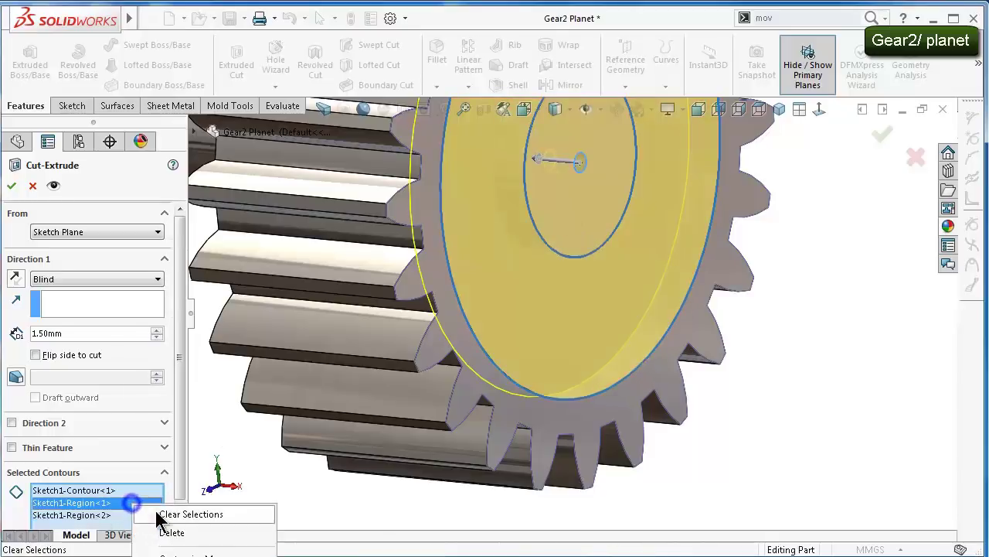
{"action": "left_click", "coordinate": [164, 516]}
{"action": "left_click", "coordinate": [562, 322]}
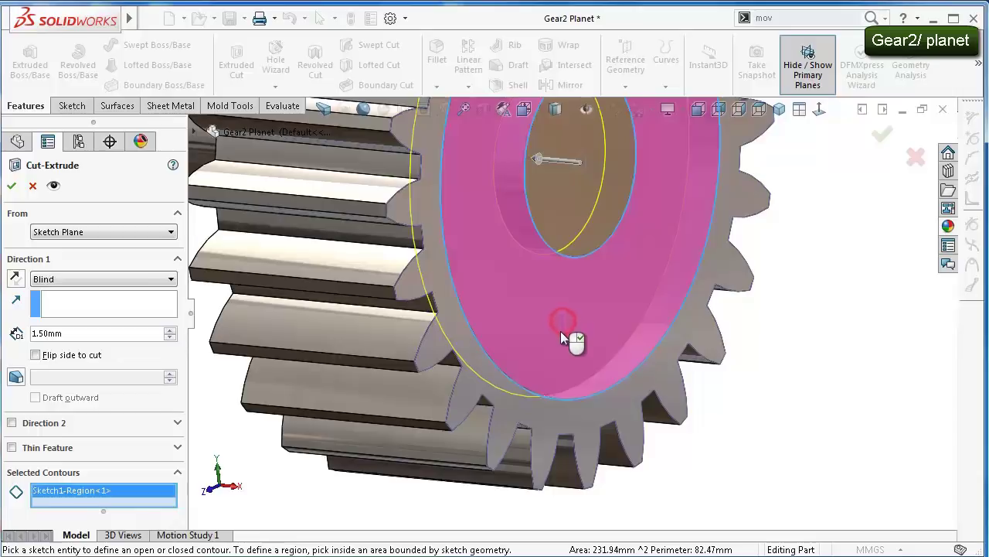
{"action": "middle_click_drag", "start_coordinate": [552, 338], "coordinate": [225, 328]}
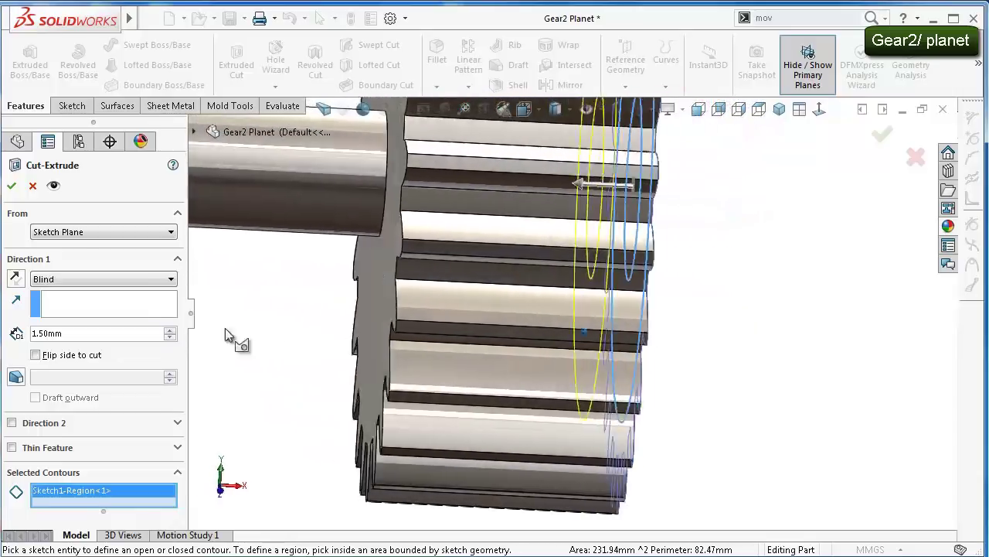
Start the cut from the gear's side face, reversed inward, 1.50 mm blind
{"action": "left_click", "coordinate": [81, 232]}
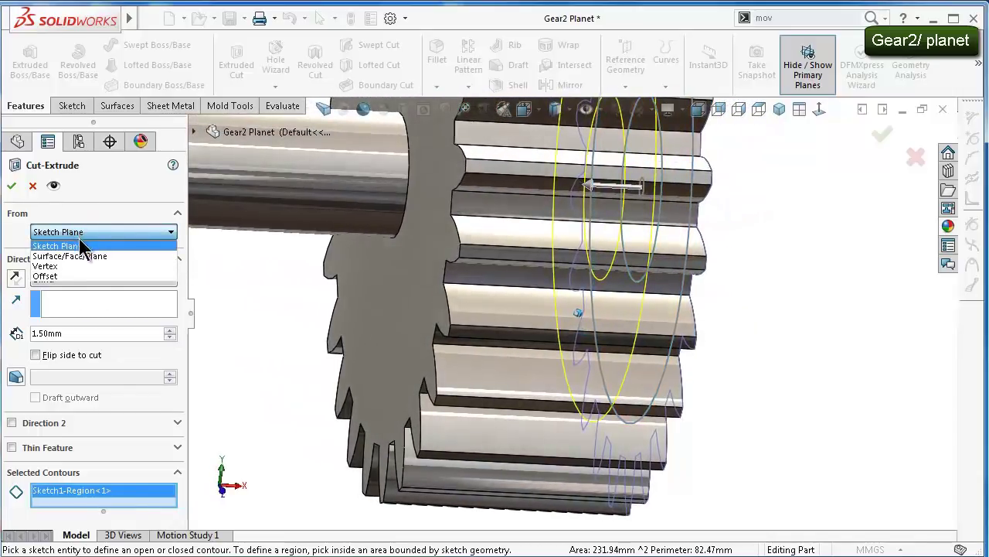
{"action": "left_click", "coordinate": [80, 255]}
{"action": "left_click", "coordinate": [418, 311]}
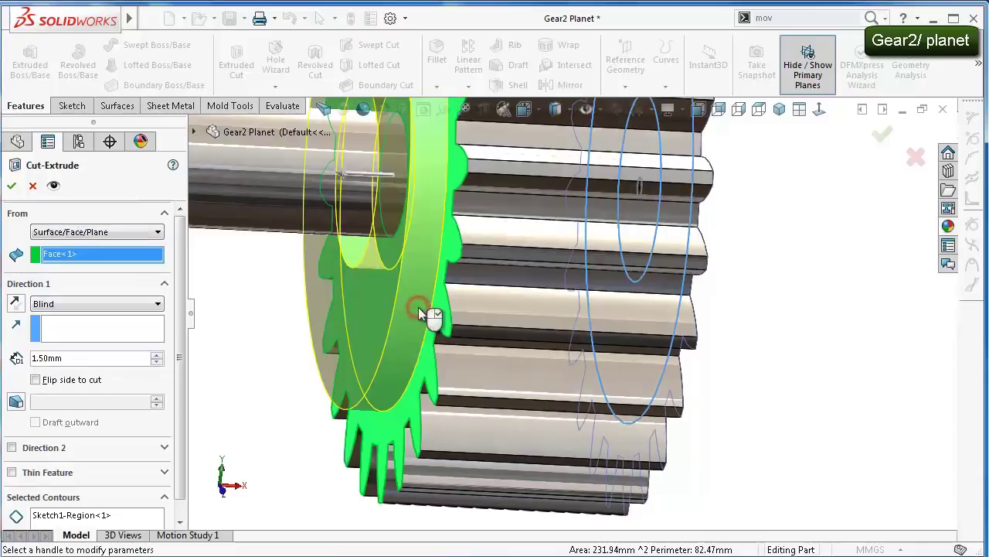
{"action": "left_click", "coordinate": [16, 304]}
{"action": "key", "text": "Left"}
{"action": "key", "text": "Left"}
{"action": "key", "text": "Left"}
{"action": "key", "text": "Left"}
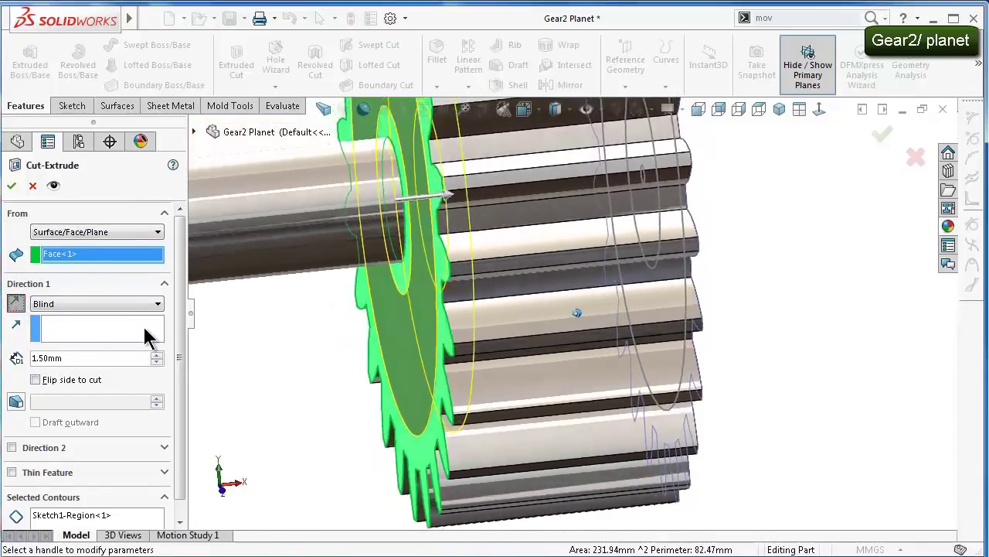
{"action": "key", "text": "Left"}
{"action": "key", "text": "Left"}
{"action": "left_click", "coordinate": [13, 185]}
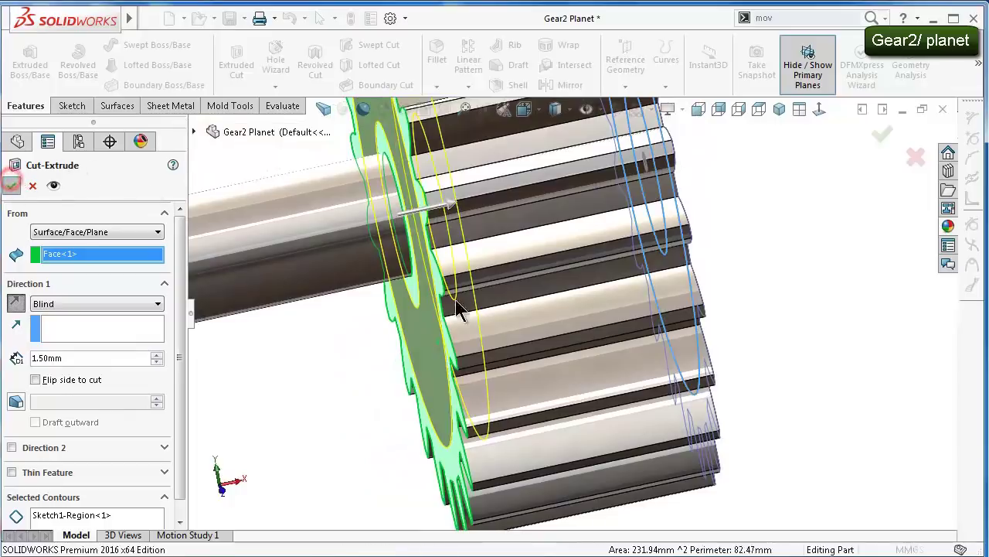
Rotate the gear to inspect the new recess
{"action": "key", "text": "Right"}
{"action": "key", "text": "Right"}
{"action": "key", "text": "Right"}
{"action": "key", "text": "Right"}
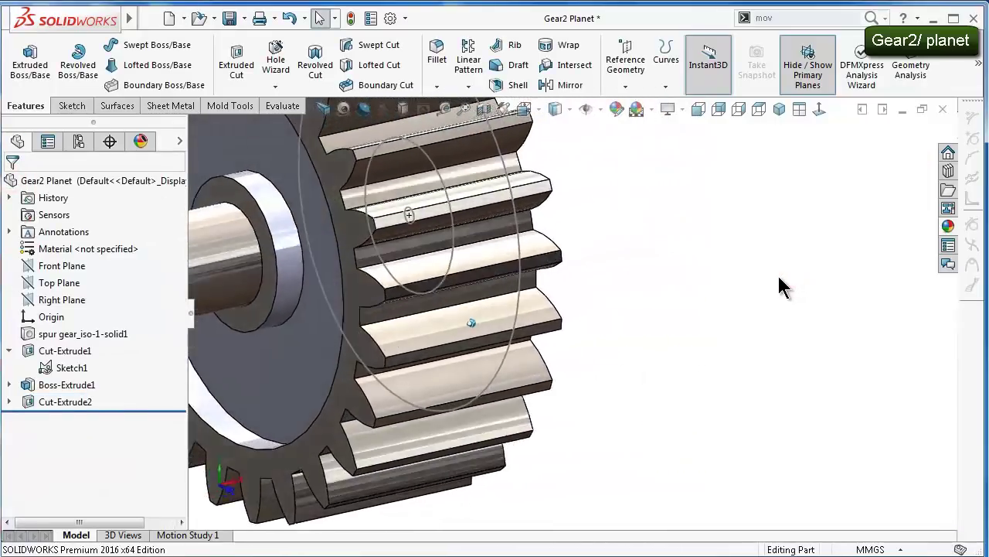
{"action": "key", "text": "Right"}
{"action": "key", "text": "Right"}
{"action": "key", "text": "Right"}
{"action": "key", "text": "Right"}
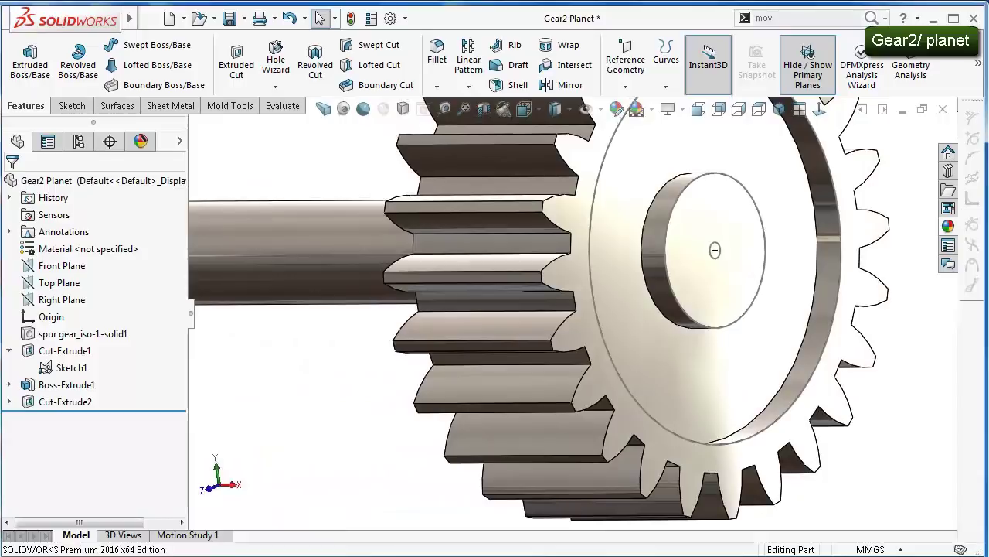
{"action": "key", "text": "Right"}
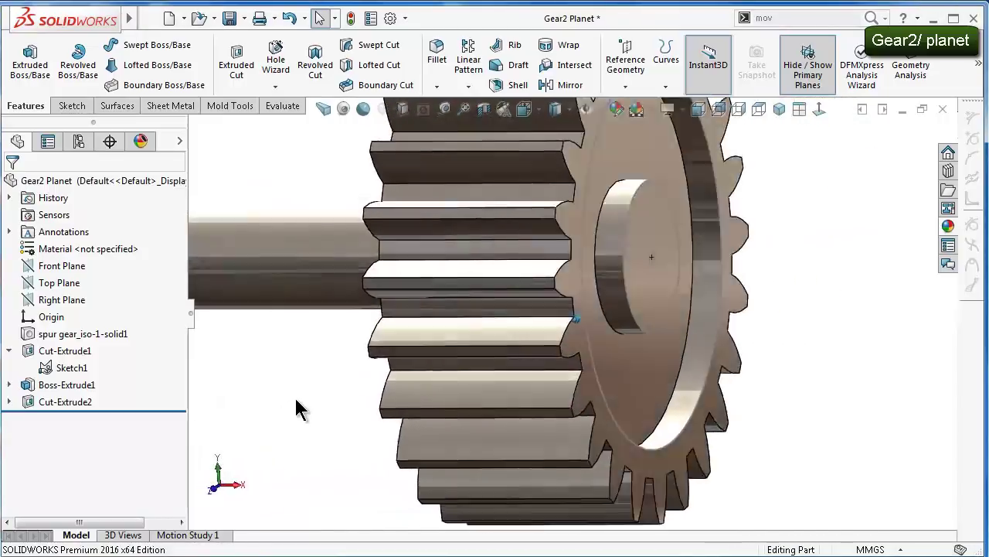
{"action": "key", "text": "Right"}
{"action": "key", "text": "Right"}
{"action": "key", "text": "Right"}
{"action": "key", "text": "Right"}
{"action": "key", "text": "Right"}
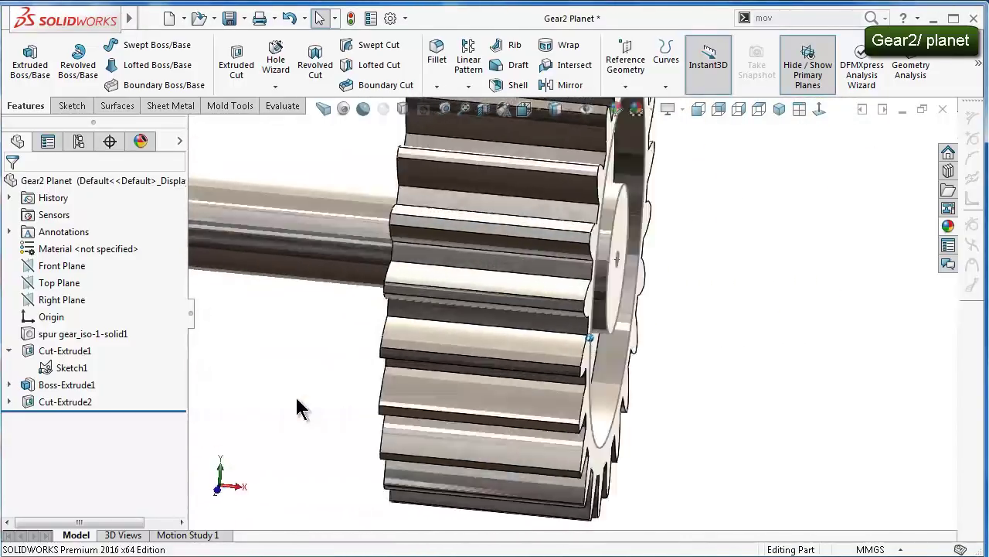
{"action": "key", "text": "Right"}
{"action": "key", "text": "Right"}
{"action": "key", "text": "Right"}
{"action": "key", "text": "Right"}
{"action": "key", "text": "Right"}
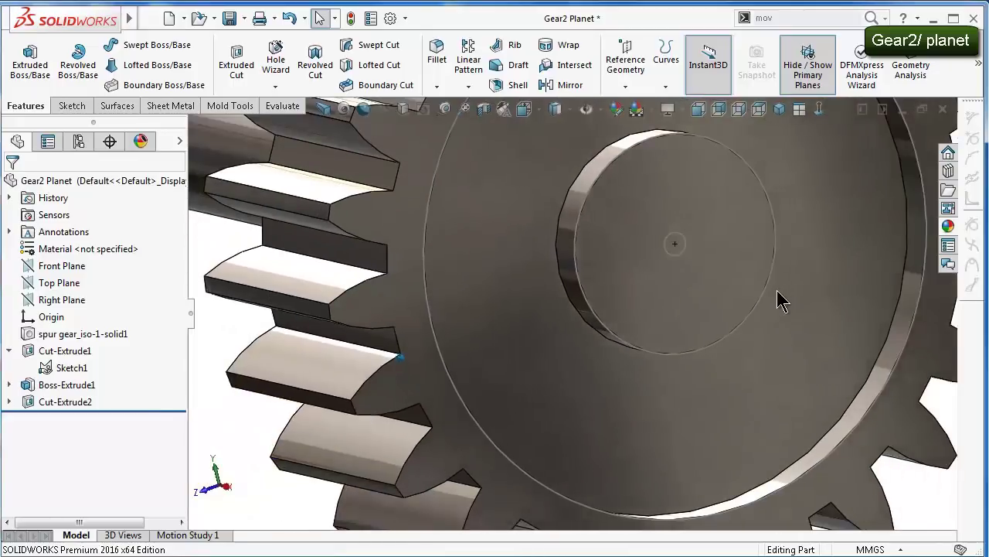
{"action": "key", "text": "Right"}
{"action": "key", "text": "Right"}
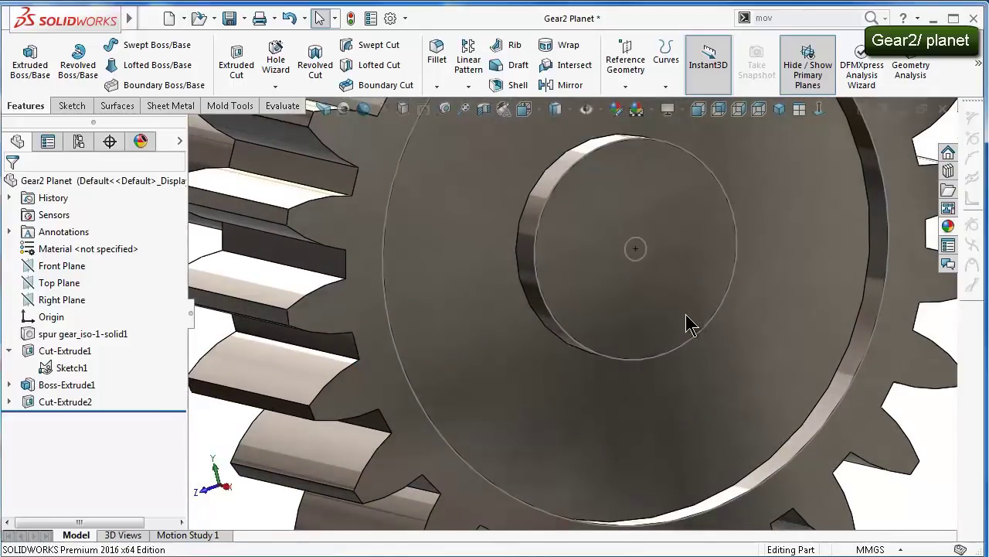
{"action": "middle_click_drag", "start_coordinate": [686, 325], "coordinate": [683, 324]}
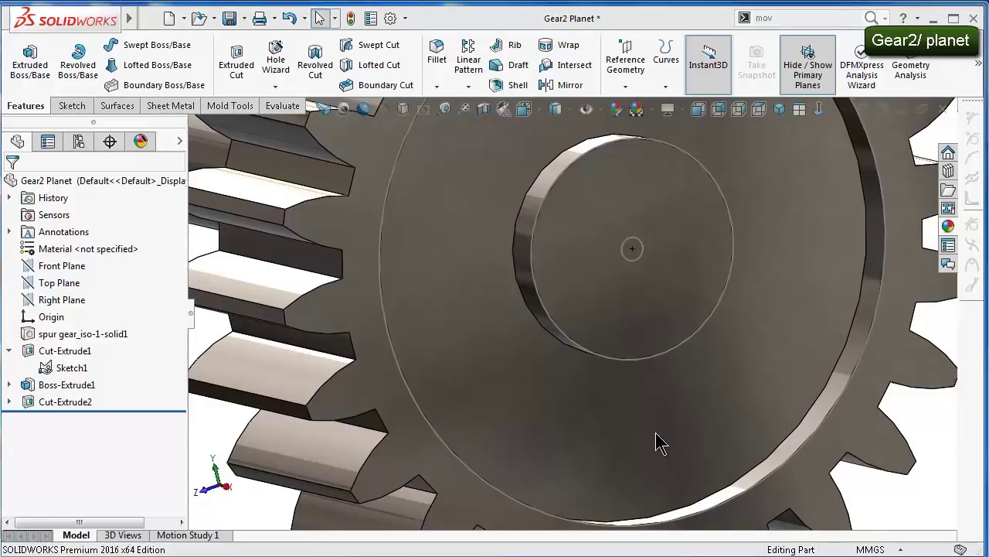
{"action": "left_click", "coordinate": [437, 87]}
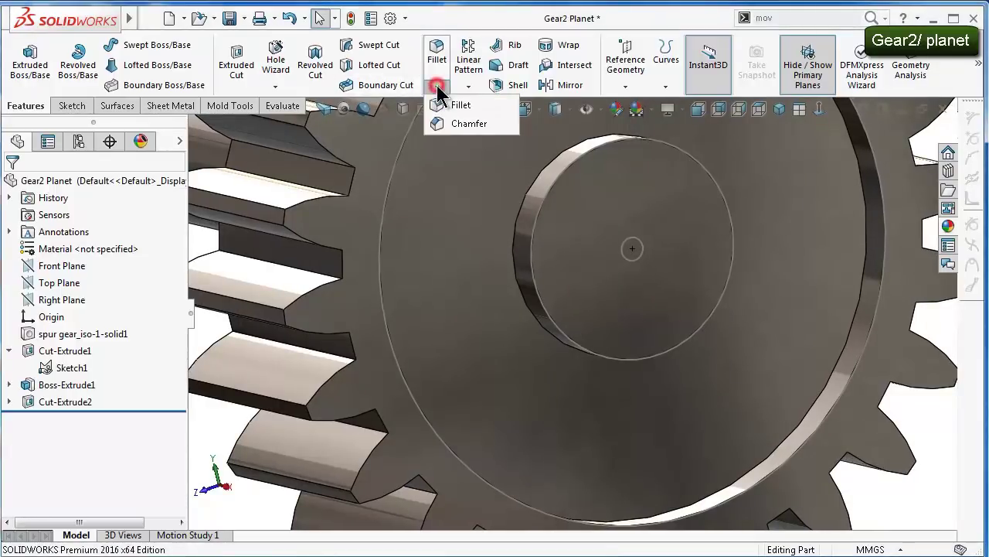
Start a 0.5 mm × 45° chamfer on the recessed face, hub edge and outer rim edge
{"action": "left_click", "coordinate": [452, 126]}
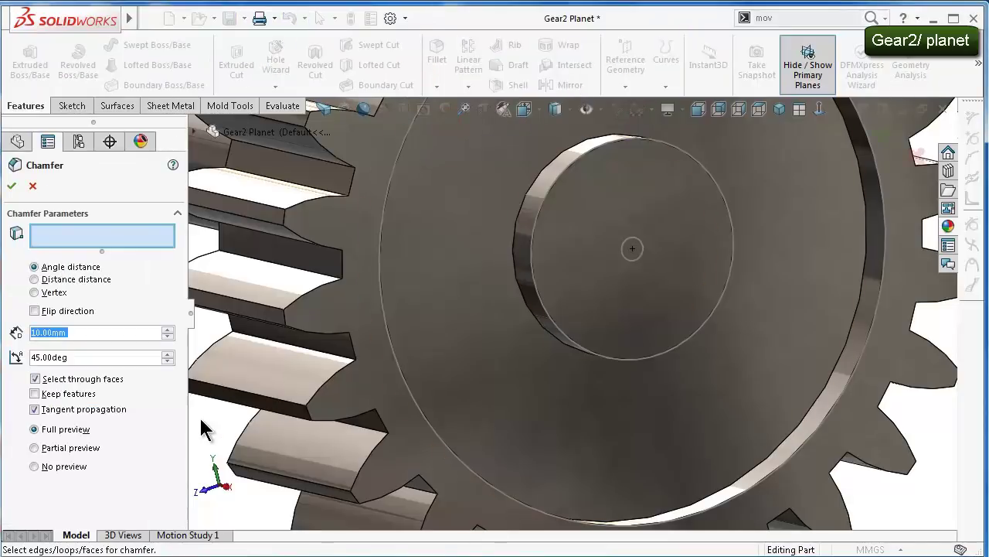
{"action": "type", "text": "0.5"}
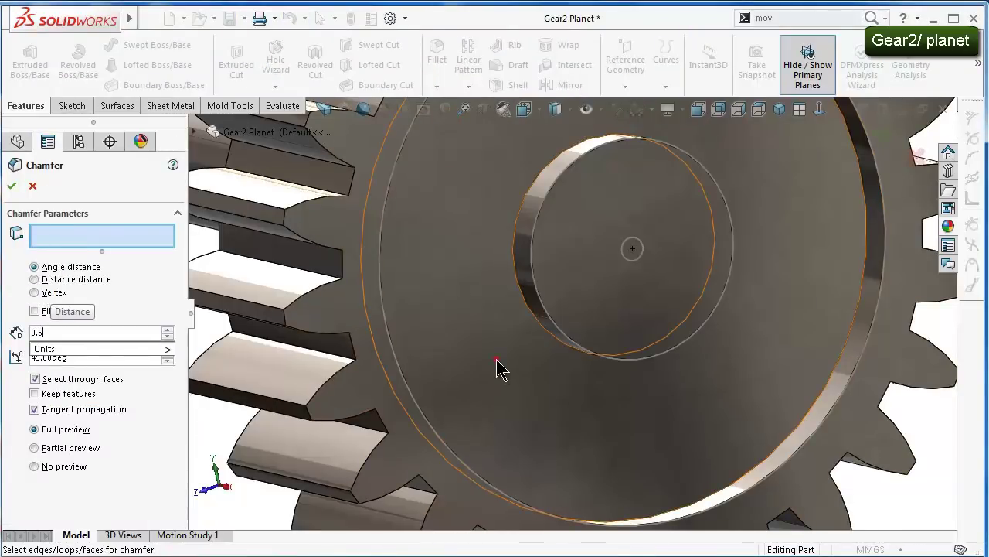
{"action": "left_click", "coordinate": [497, 358]}
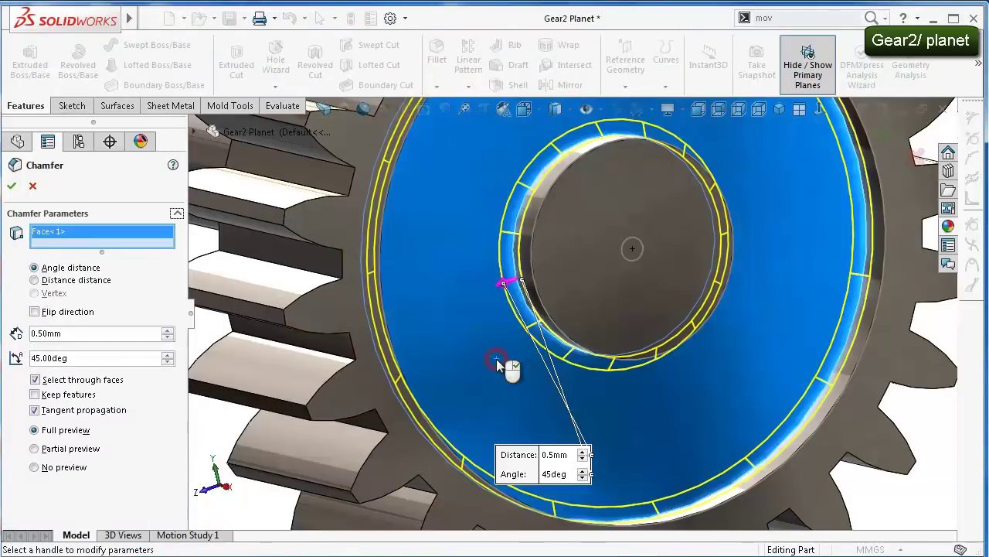
{"action": "left_click", "coordinate": [560, 177]}
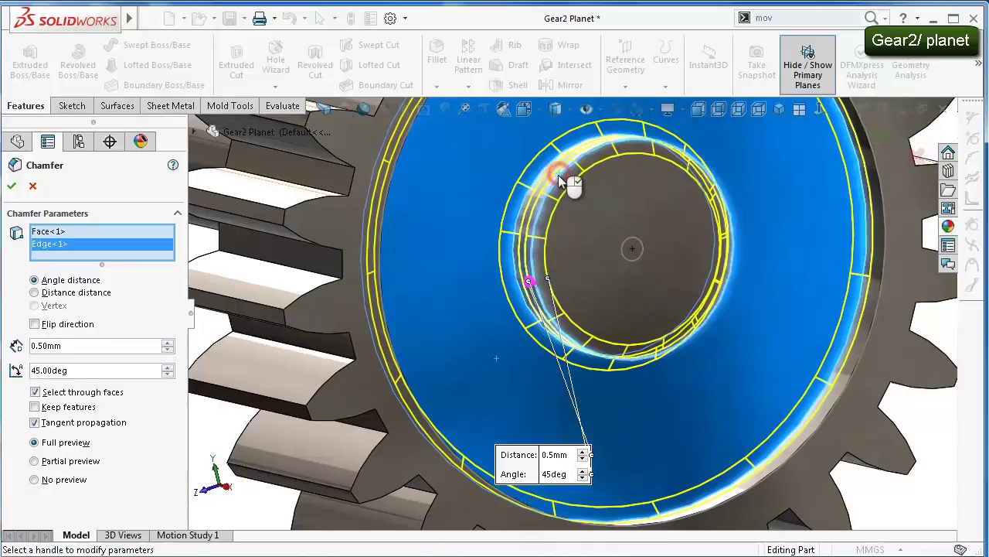
{"action": "left_click", "coordinate": [812, 446]}
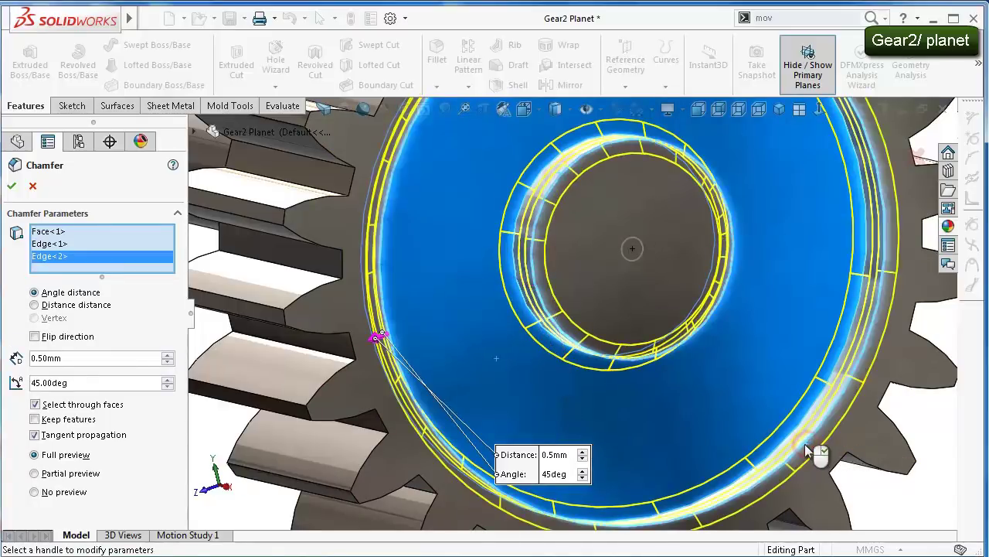
{"action": "middle_click_drag", "start_coordinate": [804, 443], "coordinate": [641, 464]}
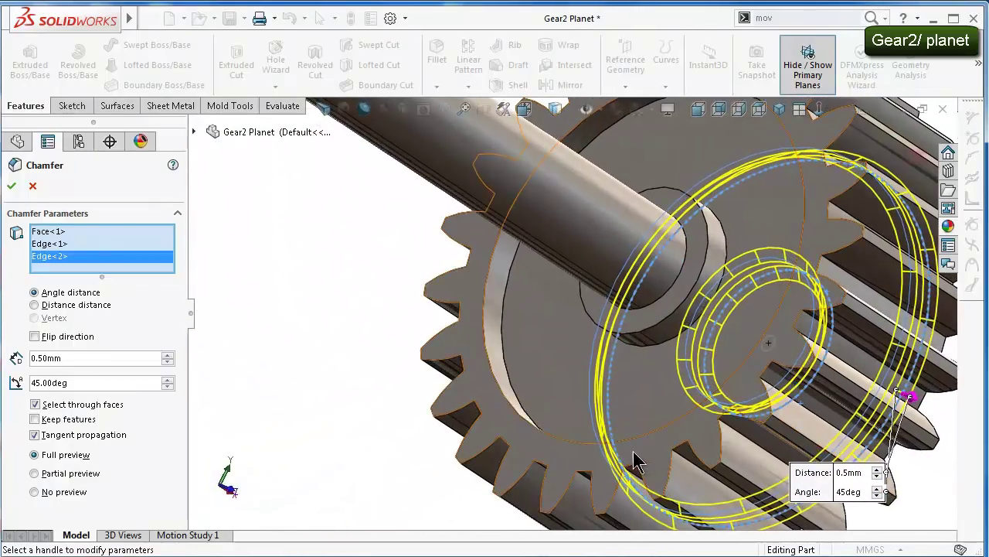
Add the opposite gear face and shaft hub edges, then apply the chamfer
{"action": "left_click", "coordinate": [519, 379]}
{"action": "mouse_move", "coordinate": [592, 327]}
{"action": "middle_mouse_down"}
{"action": "mouse_move", "coordinate": [585, 320]}
{"action": "mouse_move", "coordinate": [569, 331]}
{"action": "mouse_move", "coordinate": [587, 296]}
{"action": "middle_mouse_up"}
{"action": "scroll", "coordinate": [587, 296], "scroll_direction": "down", "scroll_amount": 5}
{"action": "scroll", "coordinate": [563, 283], "scroll_direction": "up", "scroll_amount": 2}
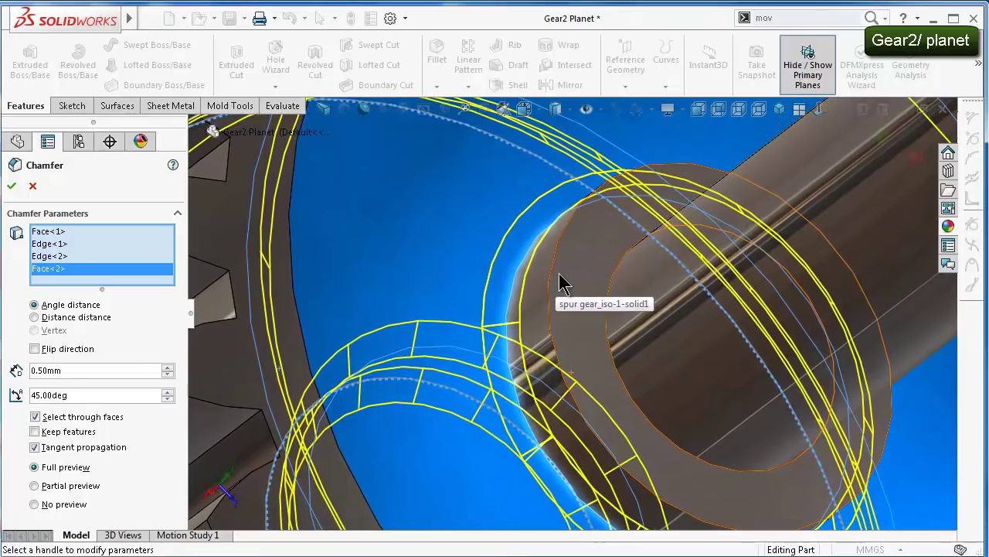
{"action": "left_click", "coordinate": [552, 277]}
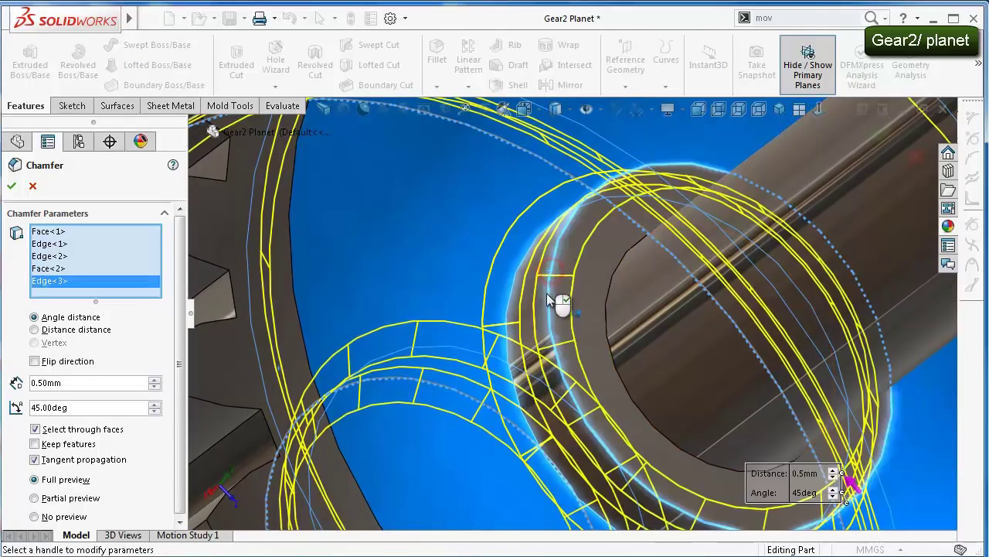
{"action": "mouse_move", "coordinate": [547, 293]}
{"action": "middle_mouse_down"}
{"action": "mouse_move", "coordinate": [552, 323]}
{"action": "mouse_move", "coordinate": [431, 323]}
{"action": "middle_mouse_up"}
{"action": "left_click", "coordinate": [395, 266]}
{"action": "middle_click_drag", "start_coordinate": [395, 266], "coordinate": [303, 285]}
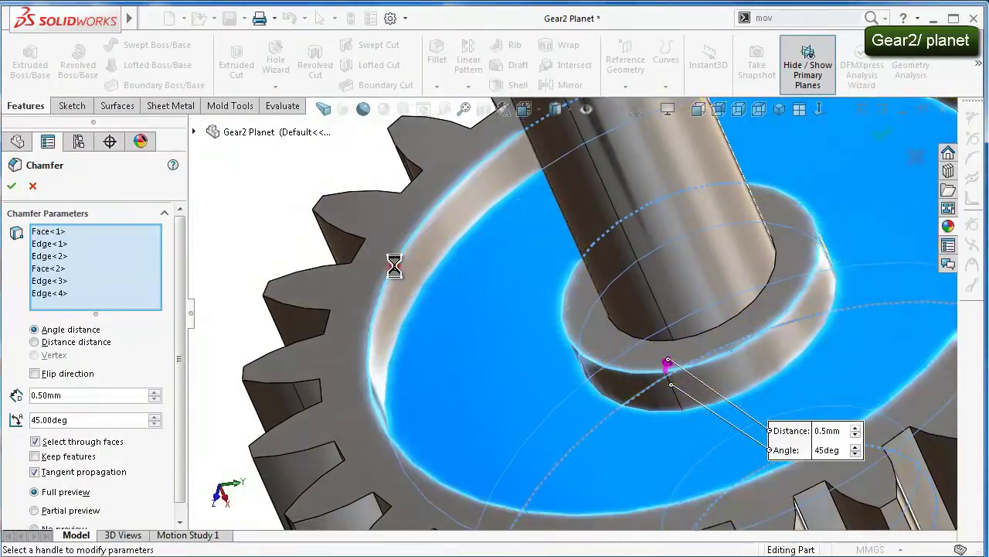
{"action": "left_click", "coordinate": [12, 185]}
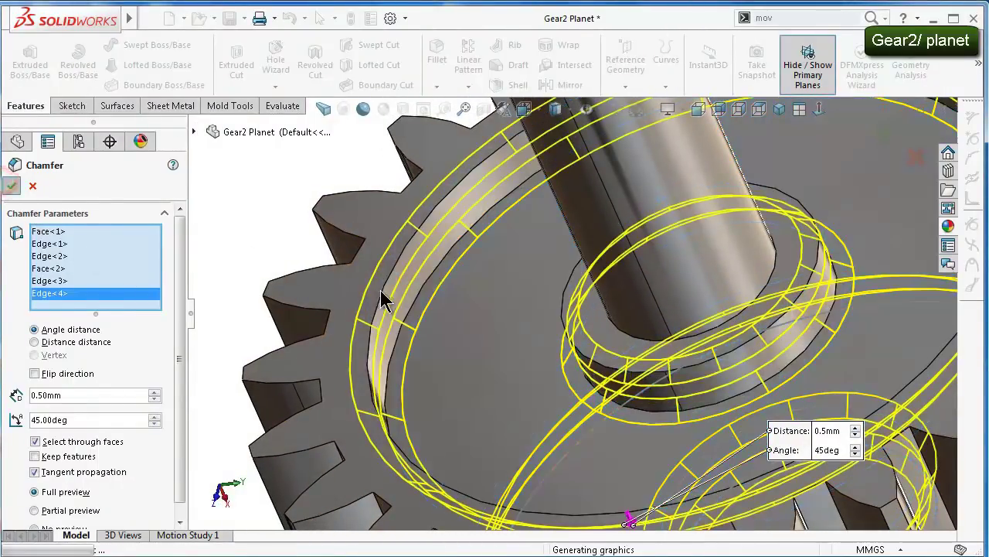
Hide Sketch1 on the model
{"action": "key", "text": "f"}
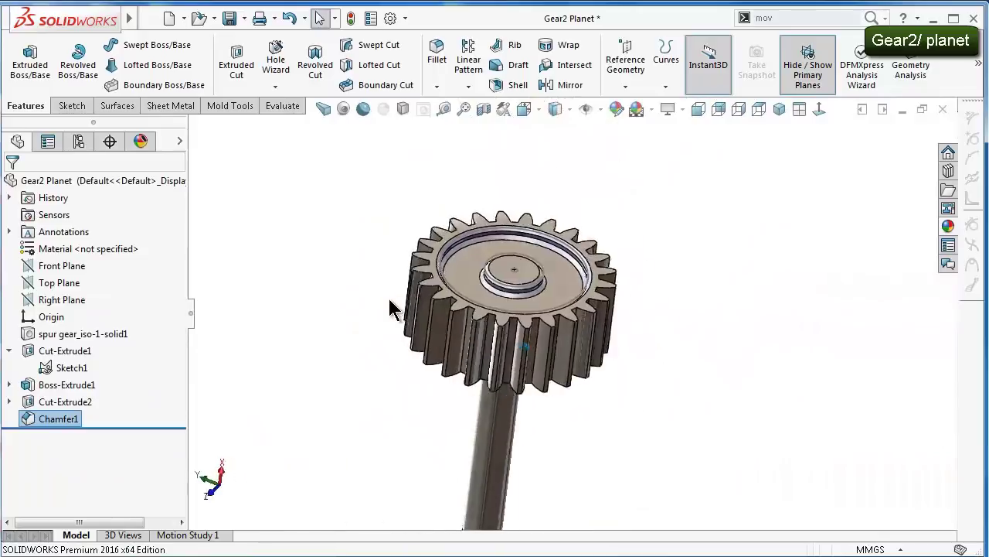
{"action": "middle_click_drag", "start_coordinate": [510, 316], "coordinate": [758, 283]}
{"action": "scroll", "coordinate": [718, 276], "scroll_direction": "down", "scroll_amount": 5}
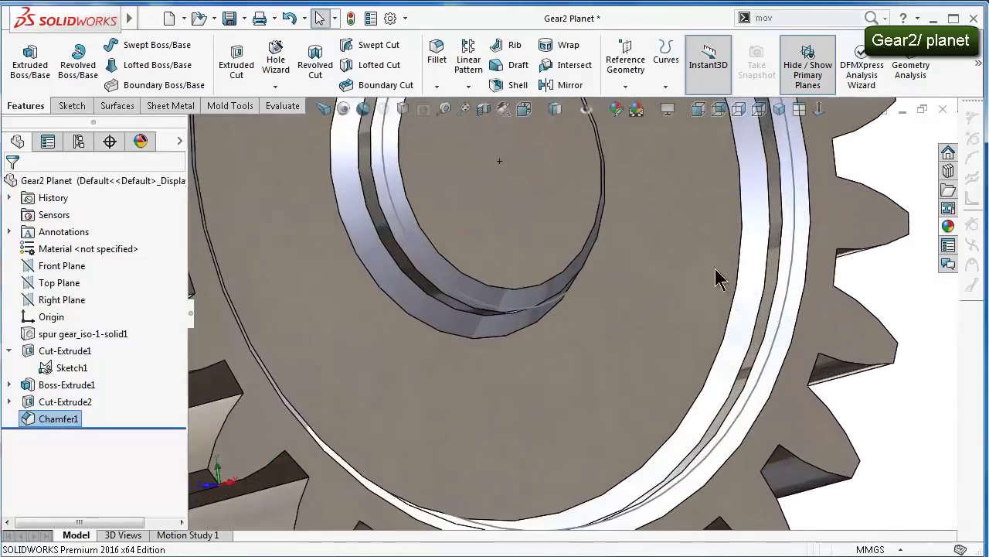
{"action": "scroll", "coordinate": [600, 267], "scroll_direction": "down", "scroll_amount": 3}
{"action": "left_click", "coordinate": [565, 258]}
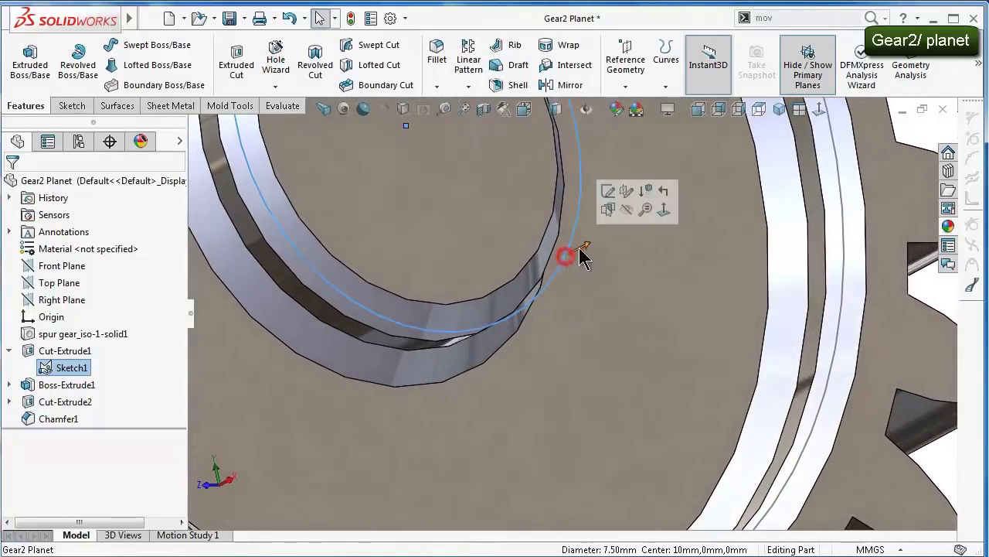
{"action": "left_click", "coordinate": [628, 210]}
Sketch on the shaft's end face and convert its outline into the sketch
{"action": "scroll", "coordinate": [719, 347], "scroll_direction": "up", "scroll_amount": 5}
{"action": "scroll", "coordinate": [750, 431], "scroll_direction": "up", "scroll_amount": 4}
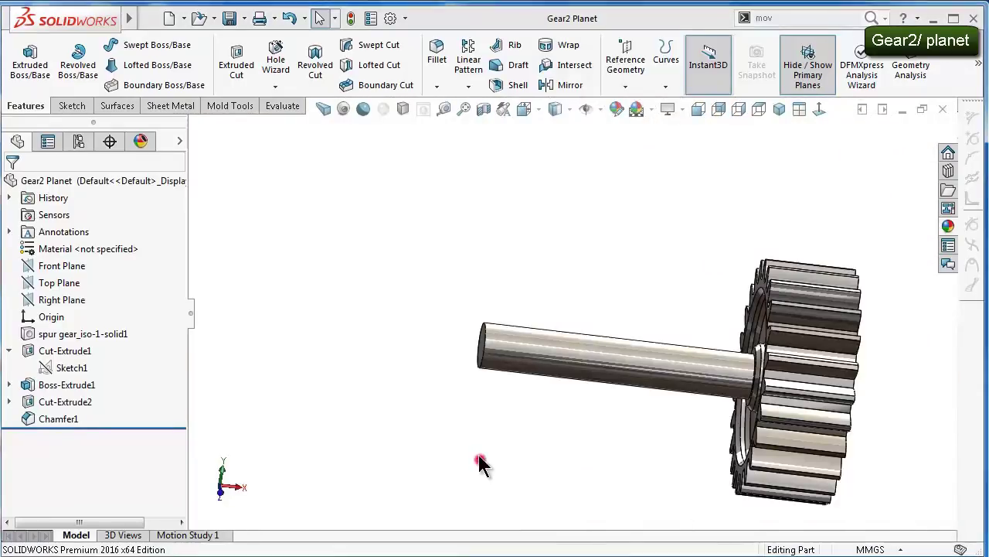
{"action": "middle_click_drag", "start_coordinate": [479, 464], "coordinate": [629, 391]}
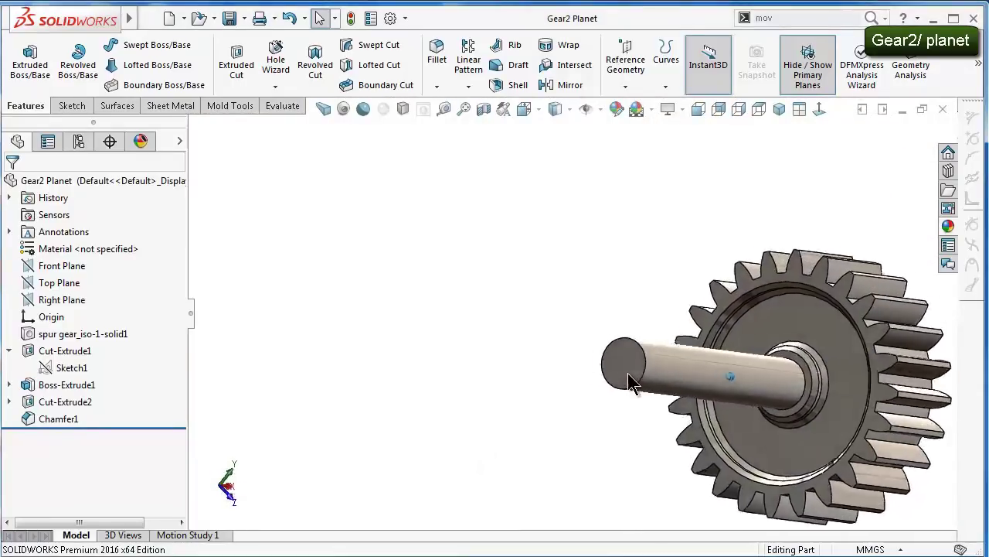
{"action": "scroll", "coordinate": [629, 392], "scroll_direction": "down", "scroll_amount": 3}
{"action": "scroll", "coordinate": [718, 397], "scroll_direction": "down", "scroll_amount": 3}
{"action": "scroll", "coordinate": [775, 312], "scroll_direction": "down", "scroll_amount": 2}
{"action": "middle_click_drag", "start_coordinate": [776, 312], "coordinate": [610, 270], "text": "ctrl"}
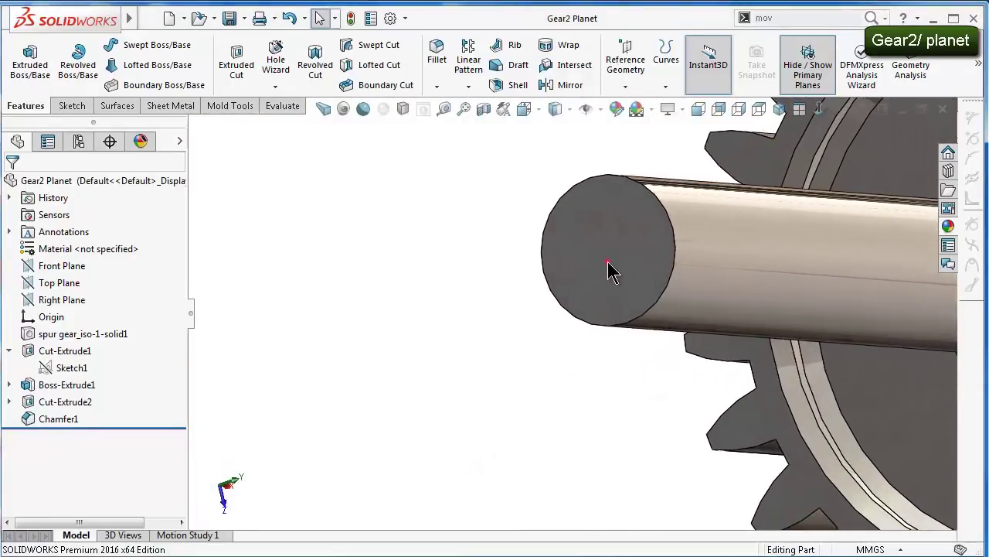
{"action": "left_click", "coordinate": [610, 270]}
{"action": "left_click", "coordinate": [670, 219]}
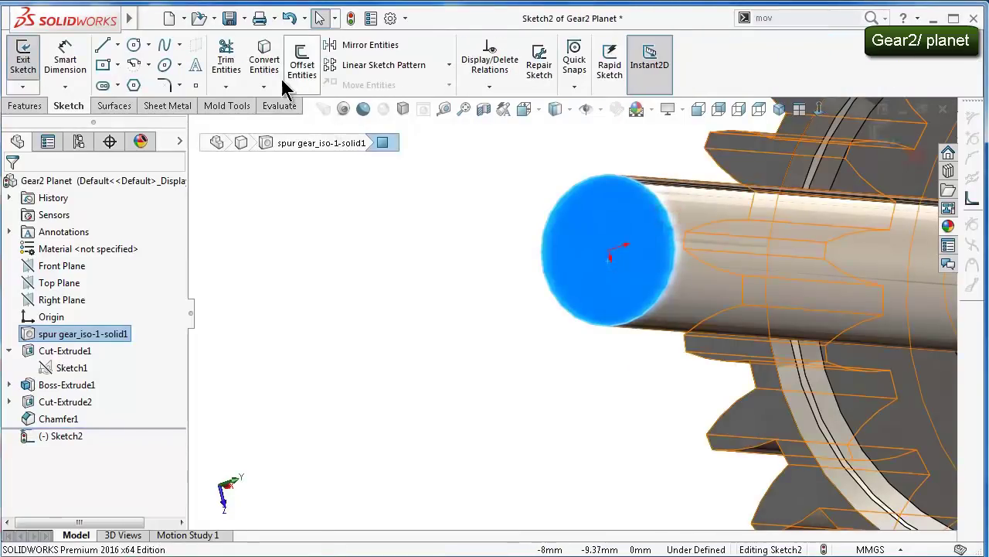
{"action": "left_click", "coordinate": [263, 59]}
Extrude-cut a 0.75 mm thin wall inward, 7.50 mm deep from the shaft end
{"action": "left_click", "coordinate": [10, 107]}
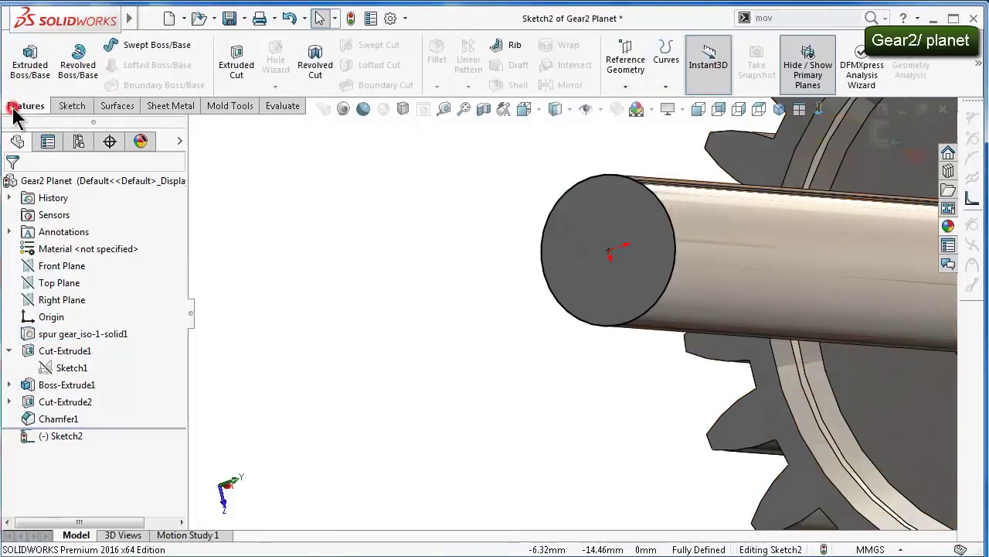
{"action": "left_click", "coordinate": [237, 65]}
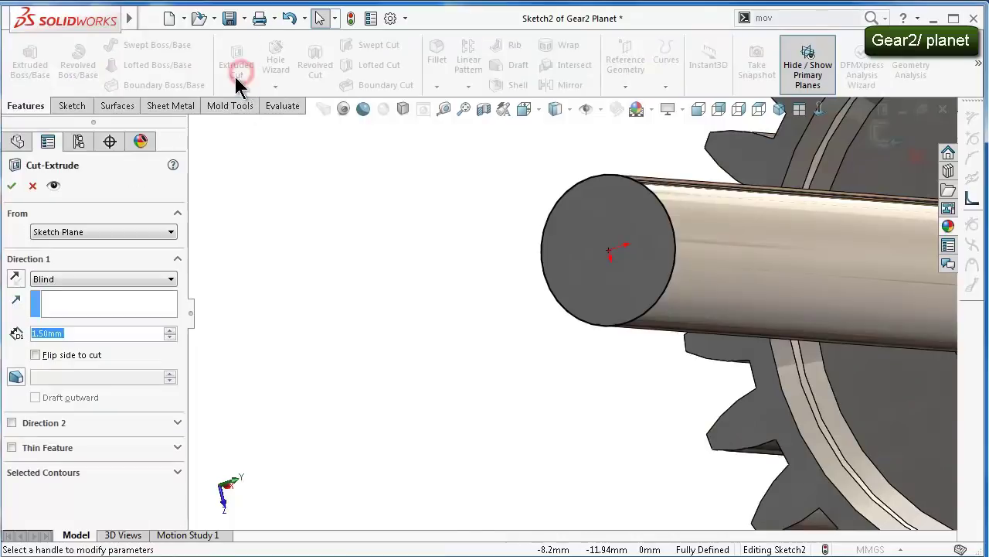
{"action": "left_click", "coordinate": [10, 446]}
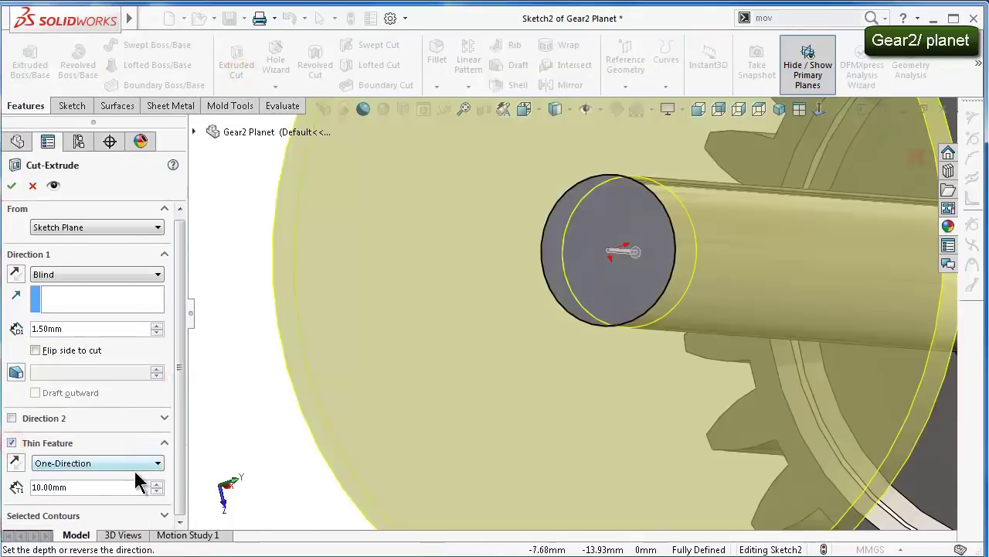
{"action": "type", "text": "1"}
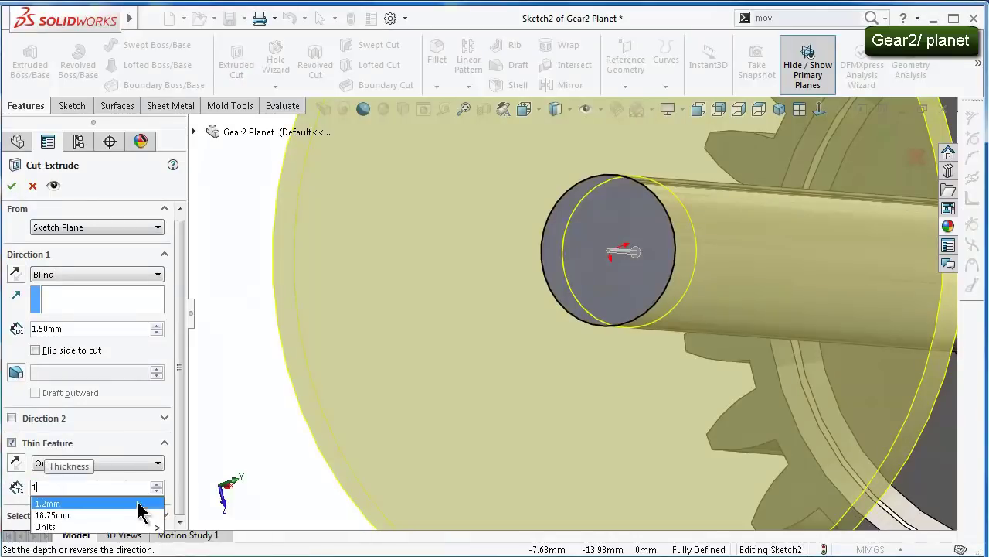
{"action": "key", "text": "Return"}
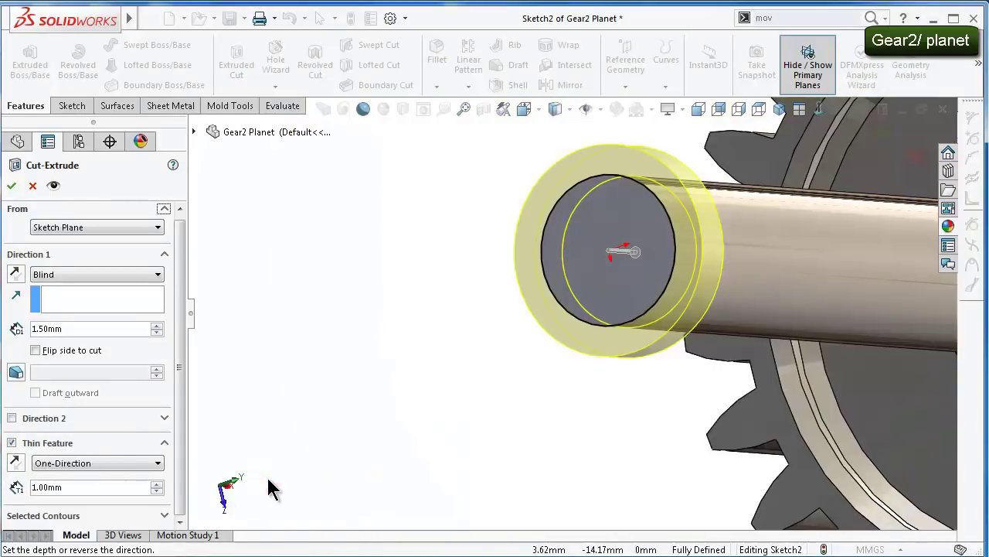
{"action": "left_click", "coordinate": [16, 461]}
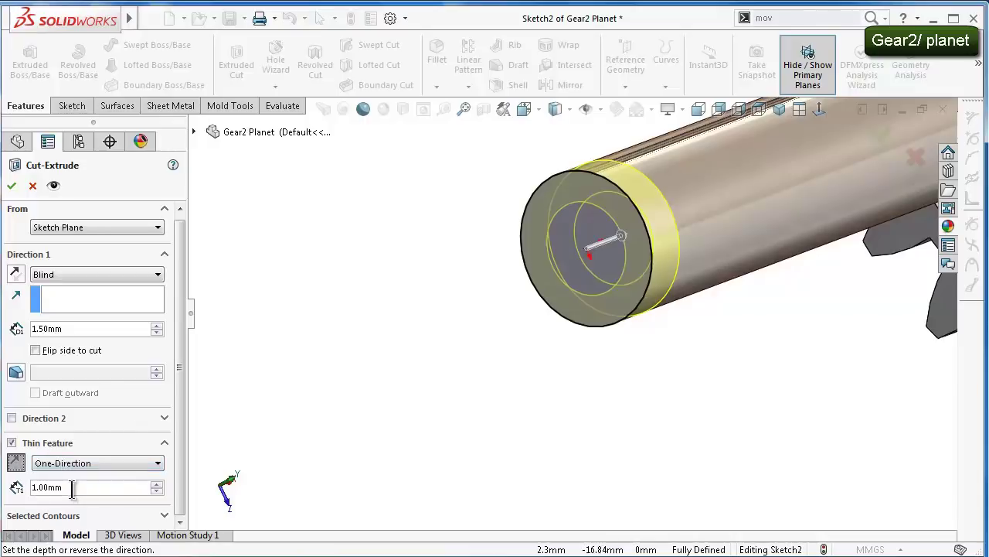
{"action": "type", "text": "0.75"}
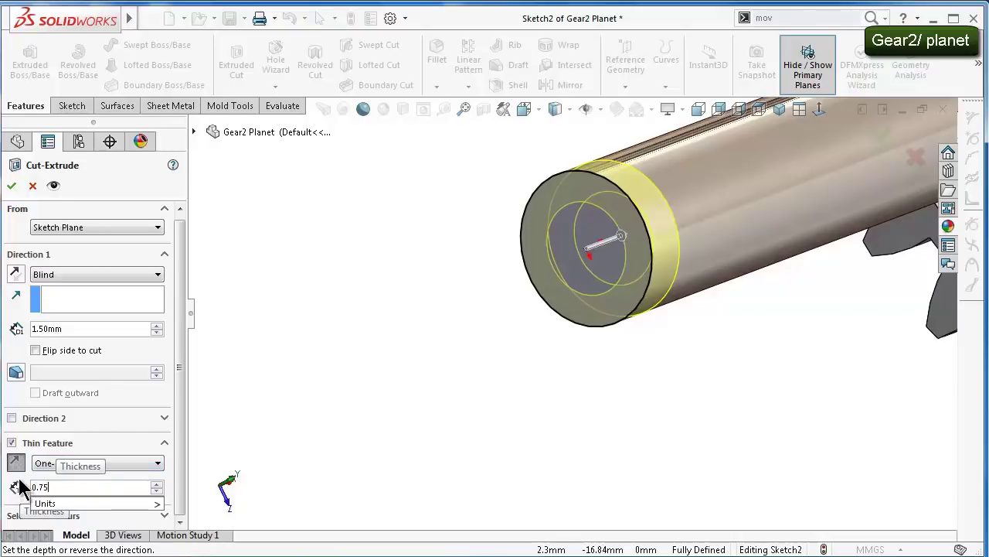
{"action": "key", "text": "Return"}
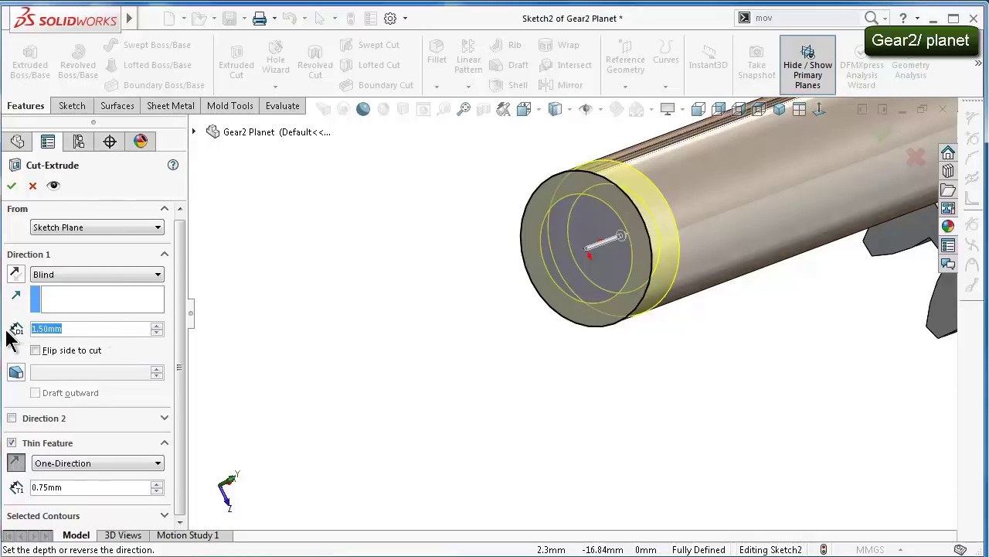
{"action": "type", "text": "10"}
{"action": "left_click", "coordinate": [401, 319]}
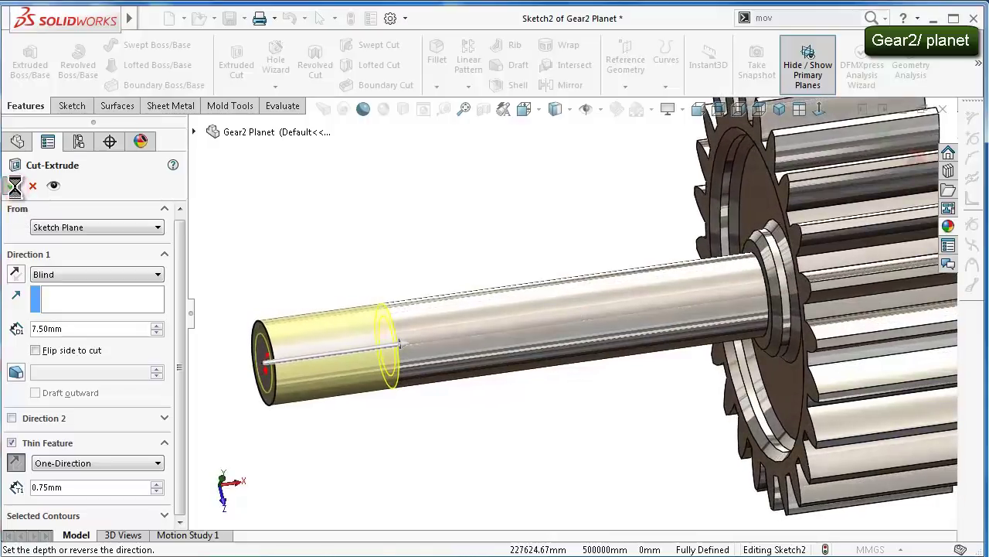
{"action": "middle_click_drag", "start_coordinate": [480, 437], "coordinate": [490, 441]}
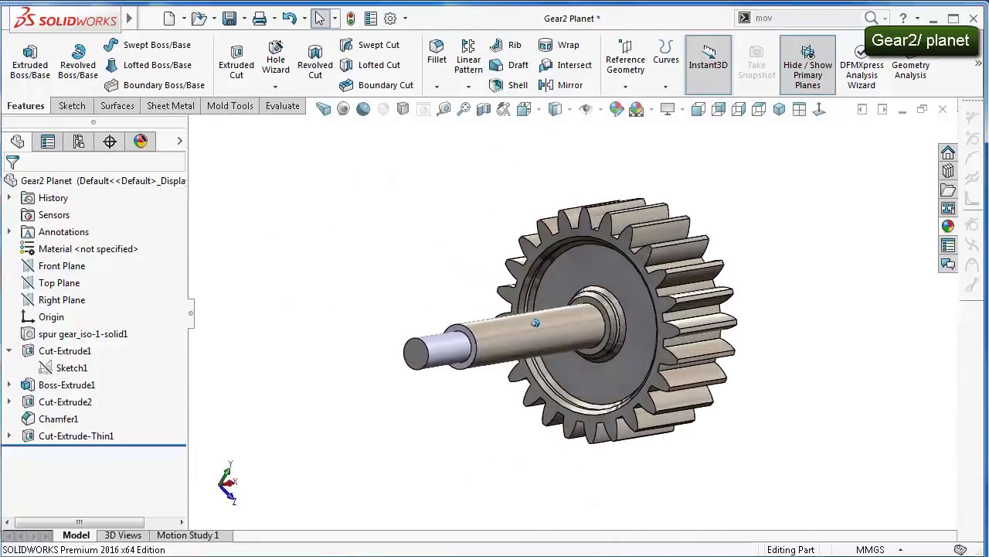
Start a Thread feature on the stepped shaft end's edge
{"action": "left_click", "coordinate": [275, 85]}
{"action": "left_click", "coordinate": [280, 124]}
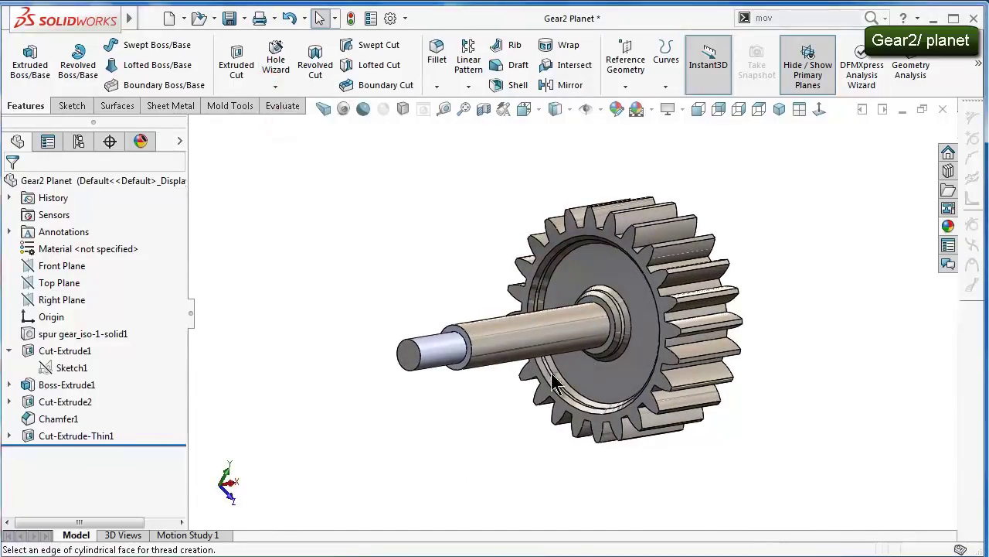
{"action": "scroll", "coordinate": [497, 379], "scroll_direction": "down", "scroll_amount": 3}
{"action": "scroll", "coordinate": [464, 312], "scroll_direction": "down", "scroll_amount": 3}
{"action": "scroll", "coordinate": [270, 305], "scroll_direction": "down", "scroll_amount": 3}
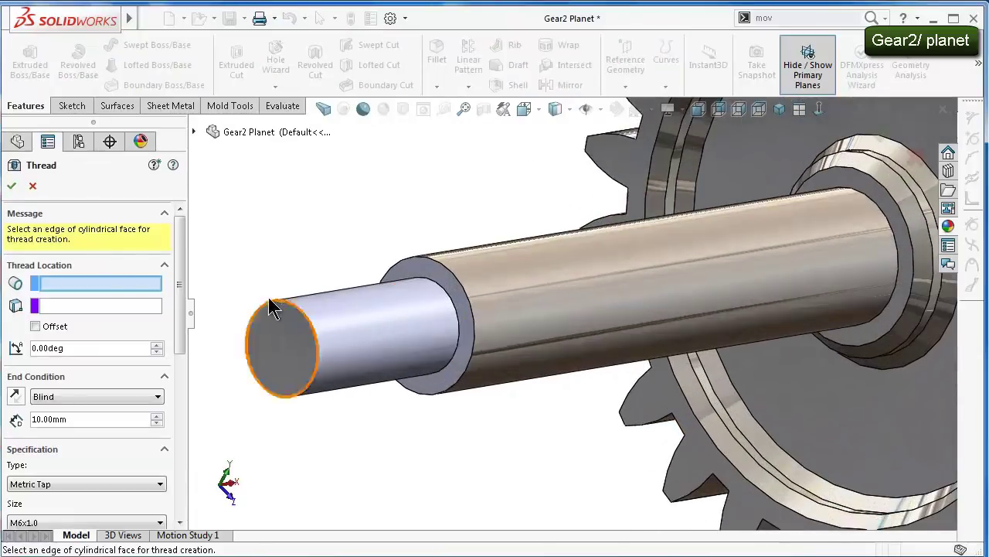
{"action": "scroll", "coordinate": [480, 338], "scroll_direction": "down", "scroll_amount": 3}
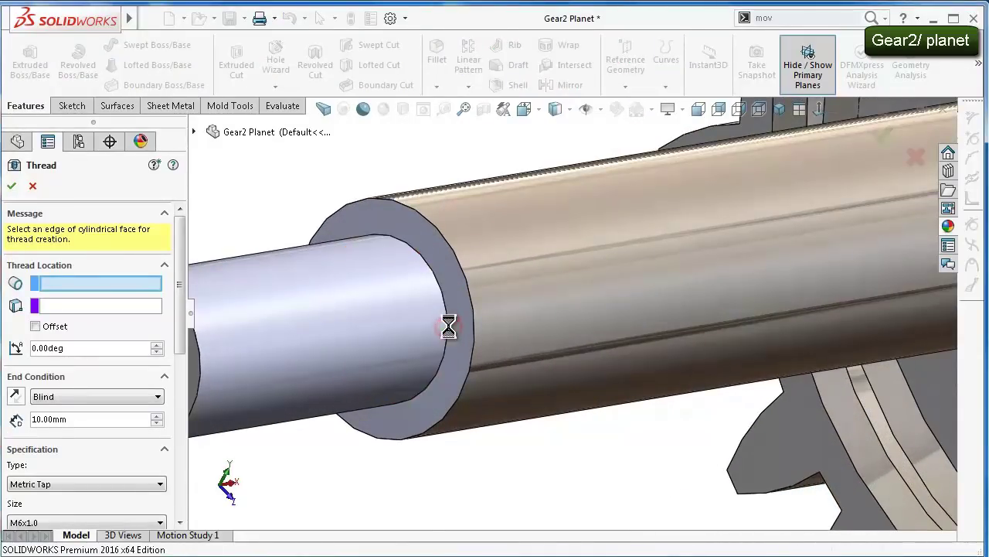
{"action": "left_click", "coordinate": [449, 326]}
{"action": "scroll", "coordinate": [456, 328], "scroll_direction": "up", "scroll_amount": 2}
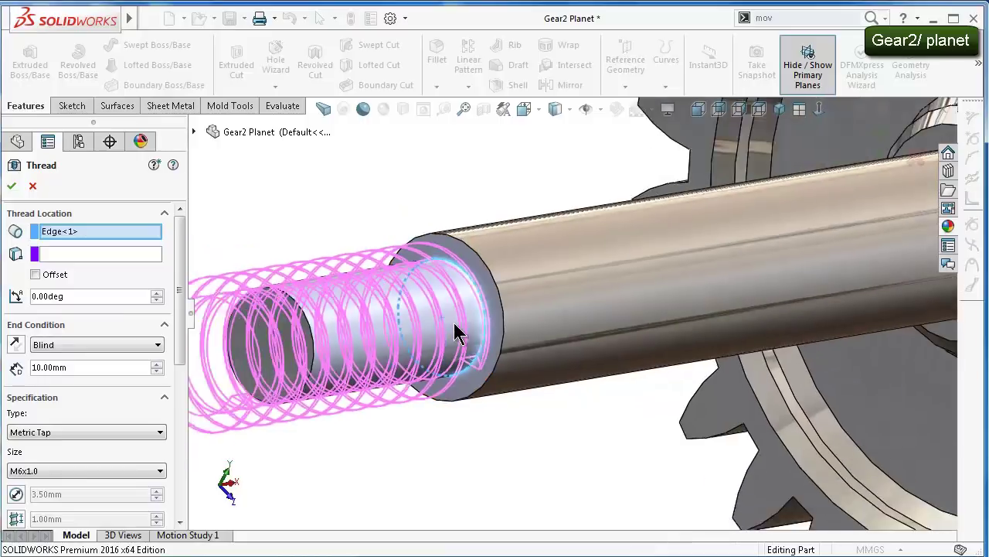
{"action": "mouse_move", "coordinate": [436, 352]}
{"action": "middle_mouse_down"}
{"action": "mouse_move", "coordinate": [390, 368]}
{"action": "mouse_move", "coordinate": [192, 310]}
{"action": "middle_mouse_up"}
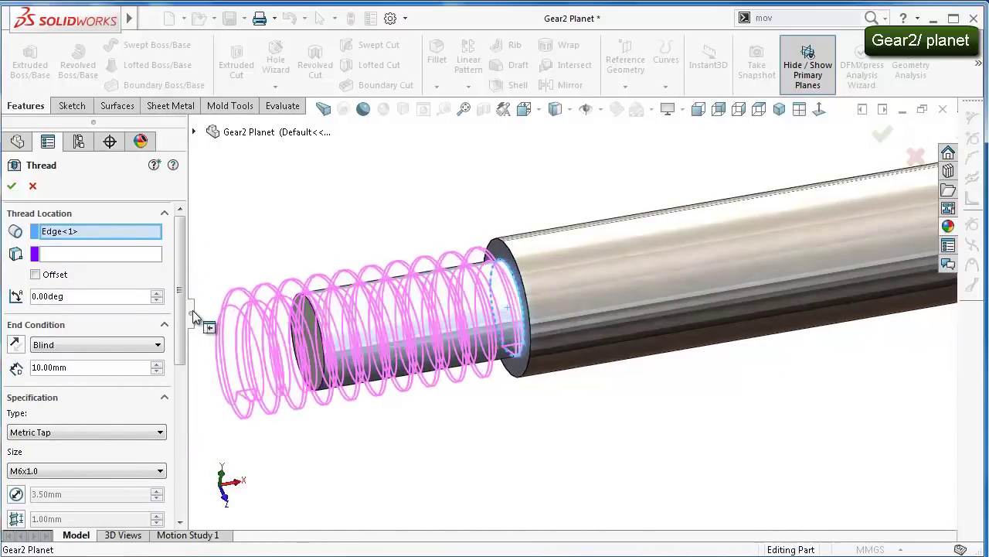
{"action": "left_click_drag", "start_coordinate": [177, 324], "coordinate": [186, 416]}
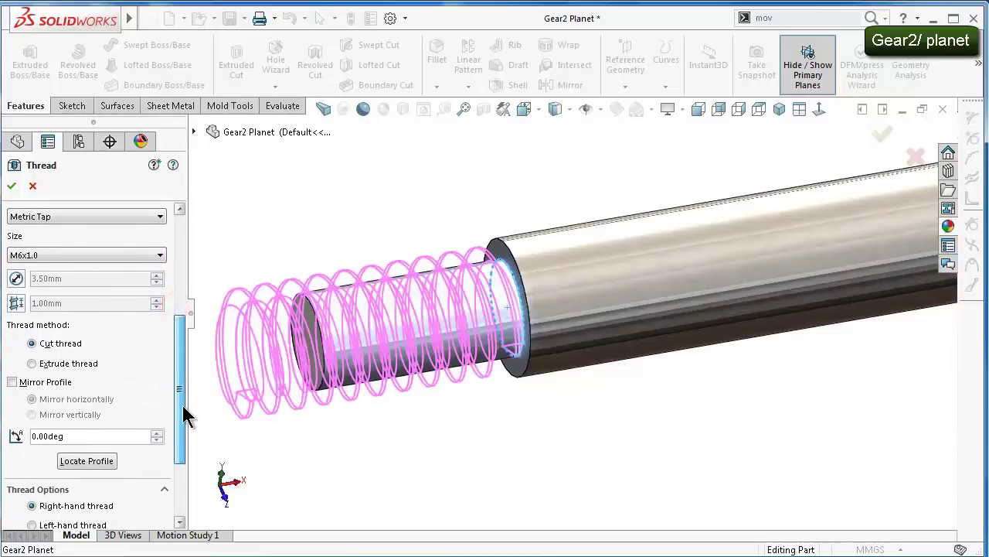
{"action": "left_click_drag", "start_coordinate": [183, 407], "coordinate": [182, 373]}
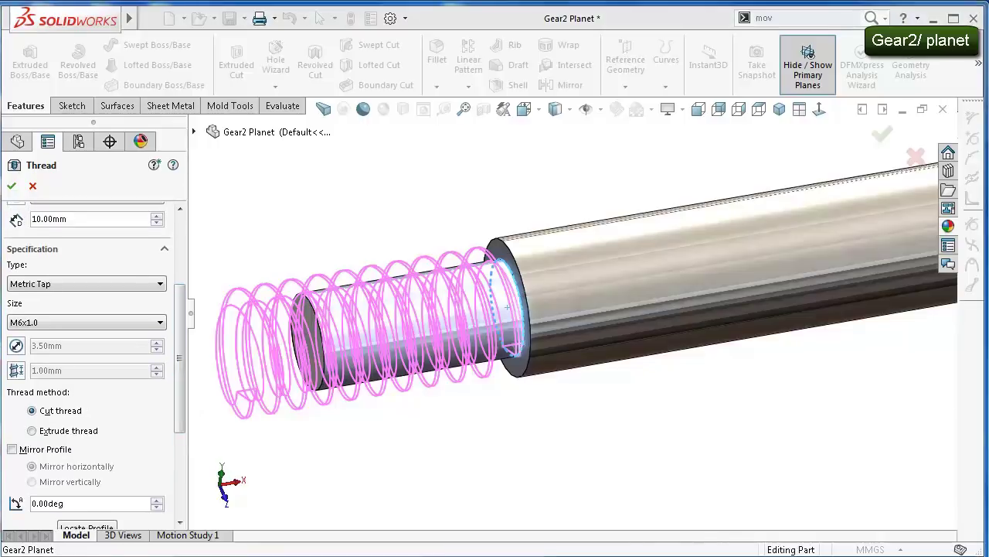
{"action": "left_click_drag", "start_coordinate": [180, 318], "coordinate": [192, 392]}
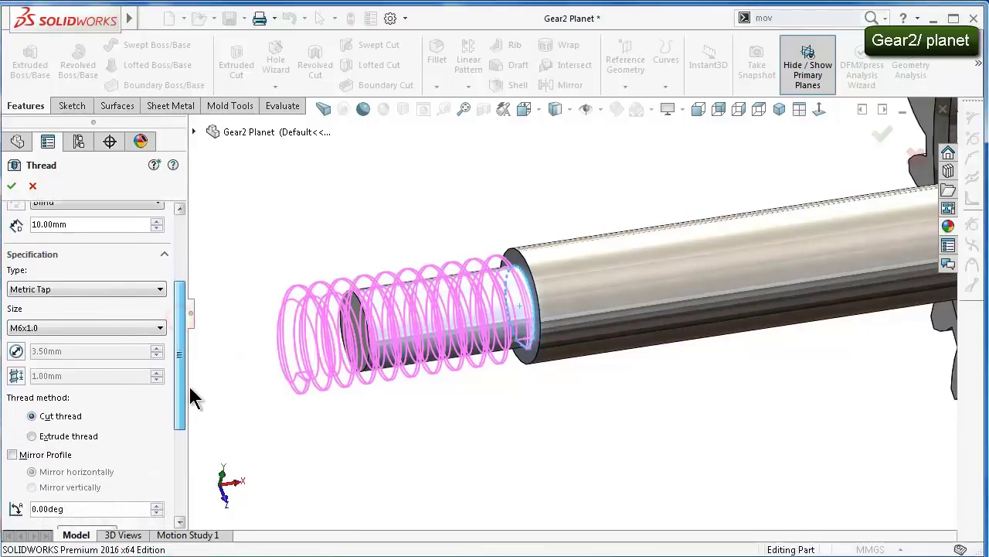
Set the thread size to M3.5x0.6
{"action": "left_click", "coordinate": [103, 288]}
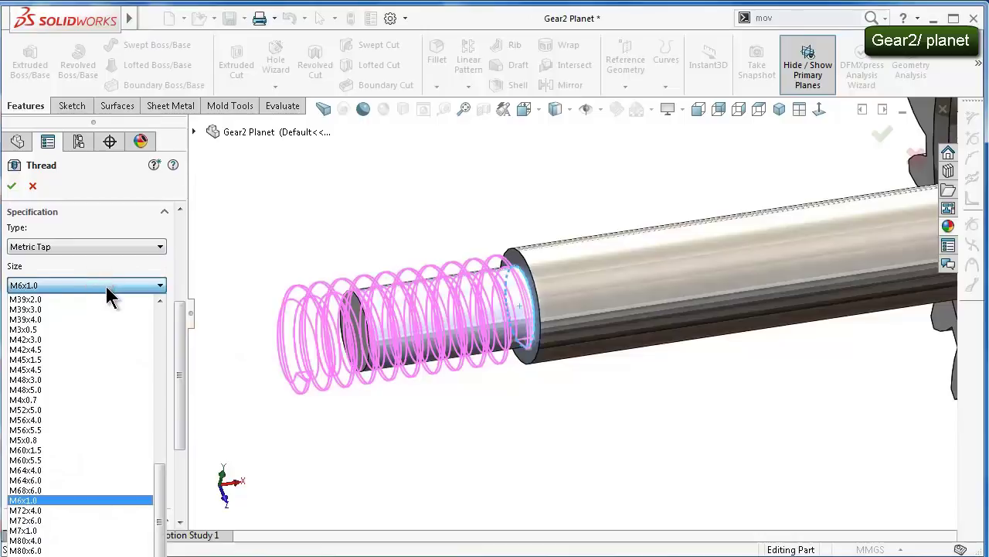
{"action": "mouse_move", "coordinate": [160, 477]}
{"action": "left_mouse_down"}
{"action": "mouse_move", "coordinate": [159, 353]}
{"action": "mouse_move", "coordinate": [150, 327]}
{"action": "mouse_move", "coordinate": [92, 310]}
{"action": "left_mouse_up"}
{"action": "key", "text": "Escape"}
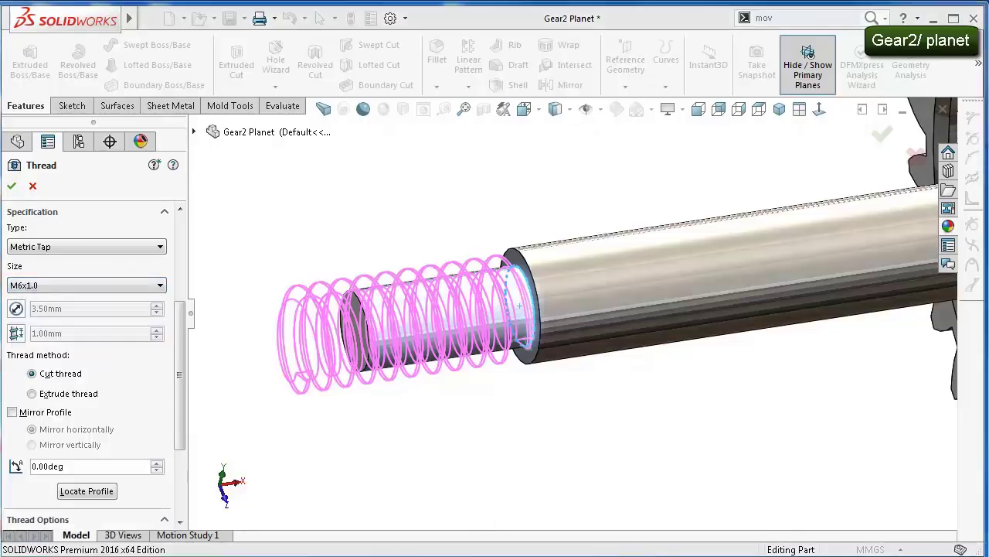
{"action": "left_click", "coordinate": [72, 283]}
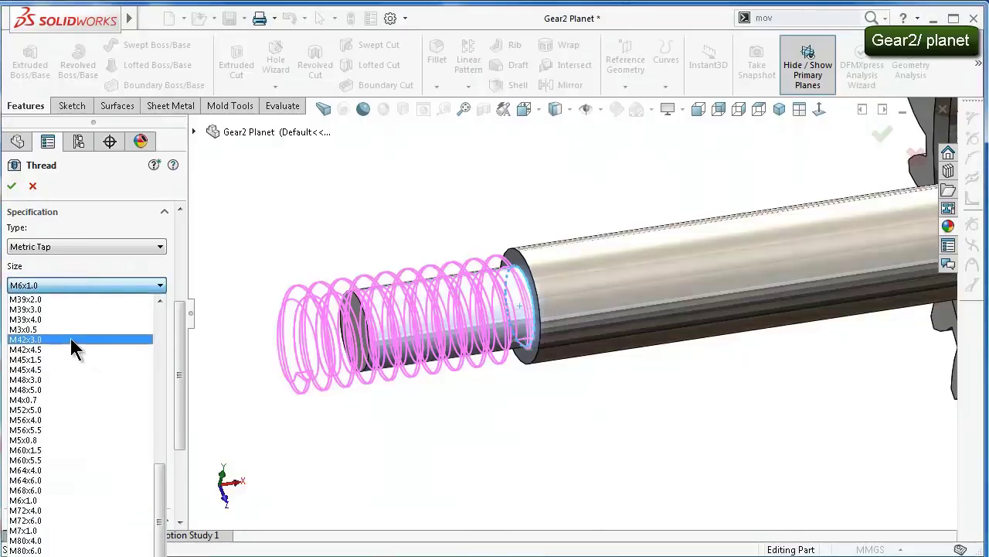
{"action": "left_click_drag", "start_coordinate": [159, 500], "coordinate": [157, 448]}
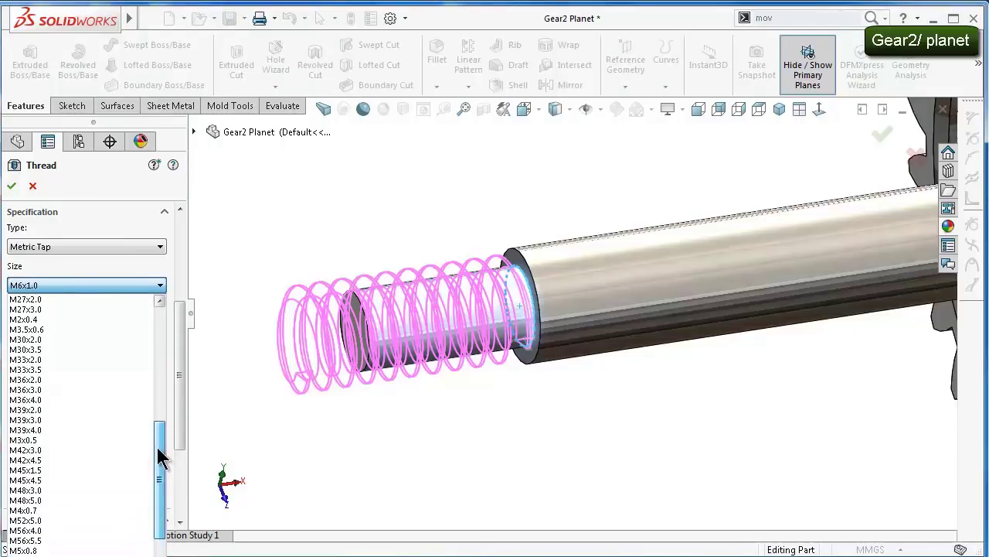
{"action": "left_click", "coordinate": [37, 329]}
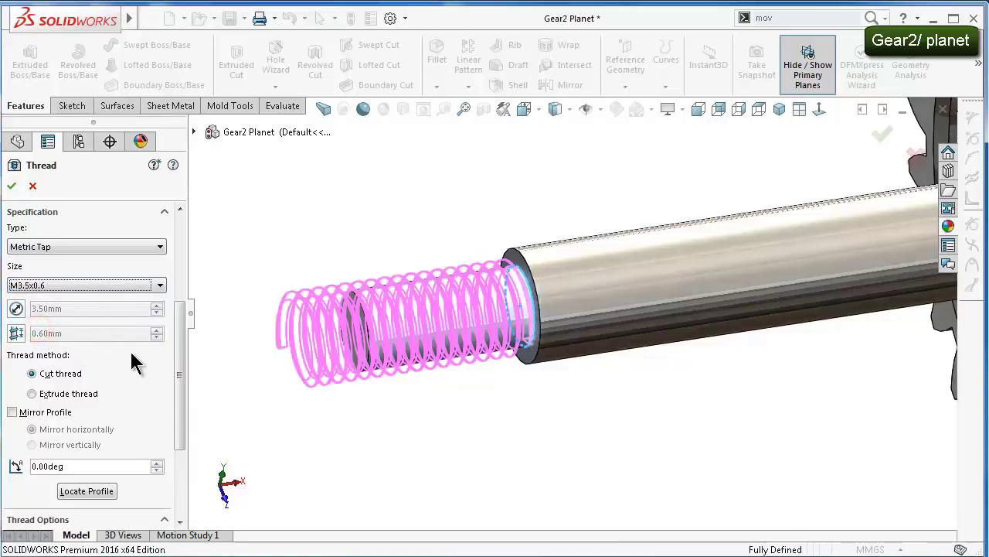
{"action": "left_click_drag", "start_coordinate": [174, 315], "coordinate": [177, 230]}
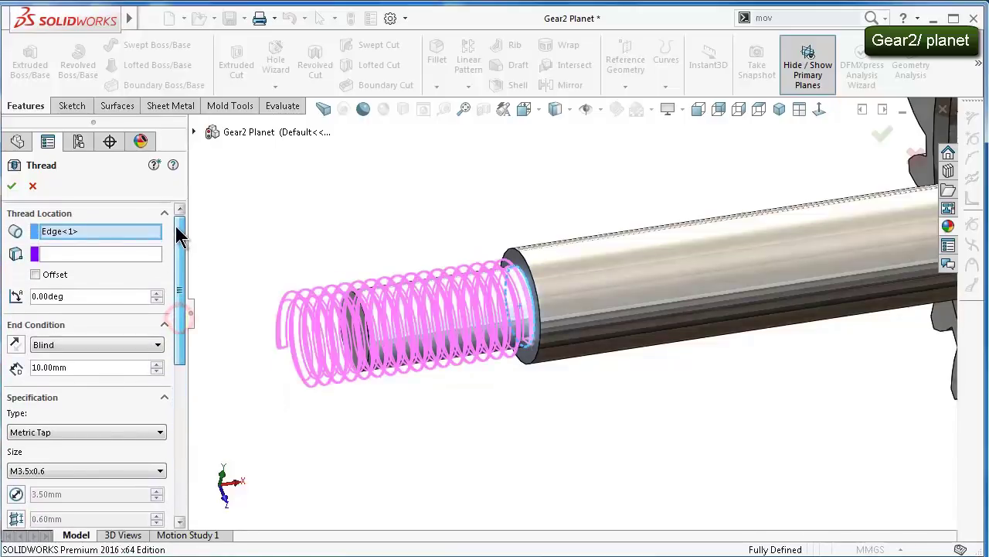
Offset the thread start by 2.50 mm and apply it, producing a rebuild error
{"action": "left_click", "coordinate": [35, 275]}
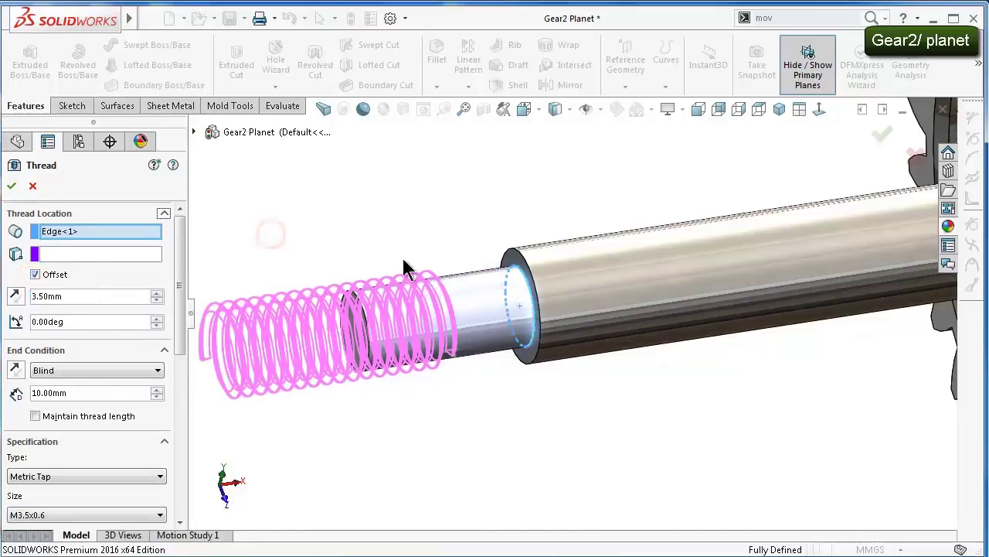
{"action": "mouse_move", "coordinate": [405, 265]}
{"action": "middle_mouse_down"}
{"action": "mouse_move", "coordinate": [391, 273]}
{"action": "mouse_move", "coordinate": [404, 287]}
{"action": "middle_mouse_up"}
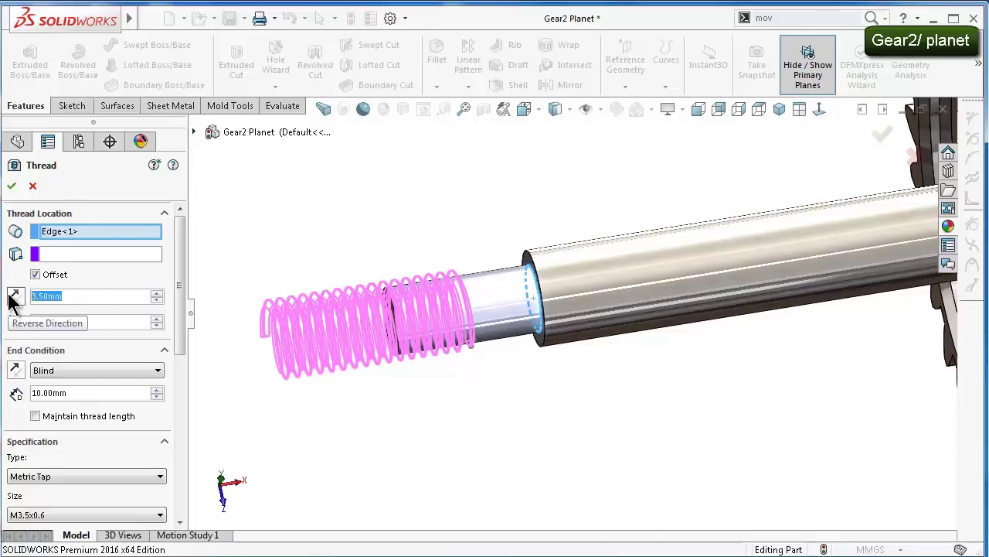
{"action": "type", "text": "2.5"}
{"action": "left_click", "coordinate": [283, 248]}
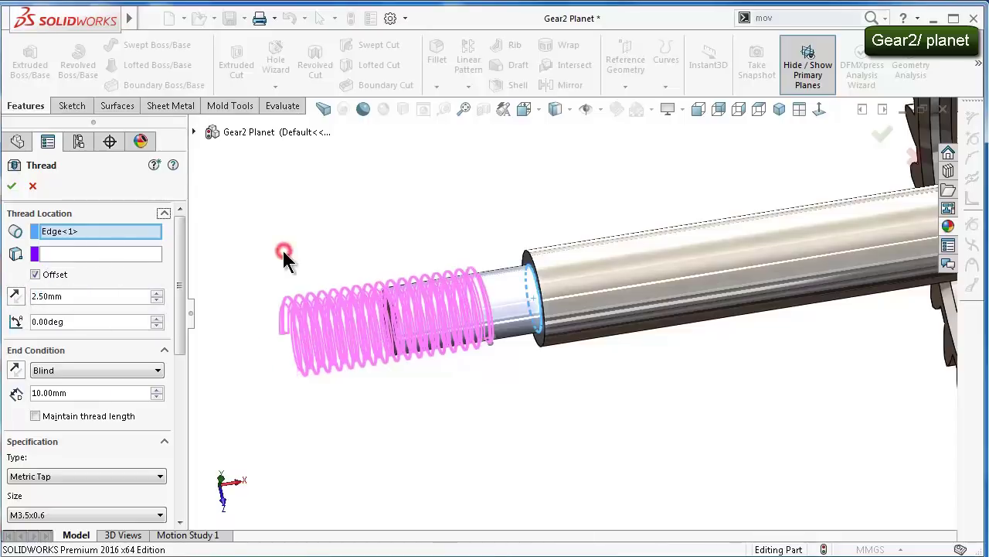
{"action": "mouse_move", "coordinate": [351, 260]}
{"action": "middle_mouse_down"}
{"action": "mouse_move", "coordinate": [361, 276]}
{"action": "mouse_move", "coordinate": [340, 316]}
{"action": "mouse_move", "coordinate": [368, 338]}
{"action": "mouse_move", "coordinate": [376, 324]}
{"action": "middle_mouse_up"}
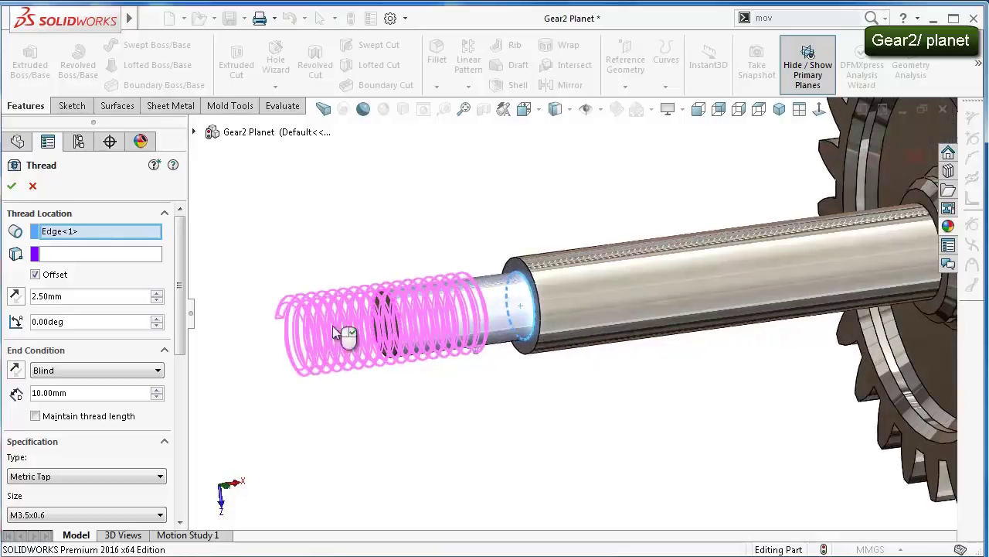
{"action": "left_click", "coordinate": [11, 186]}
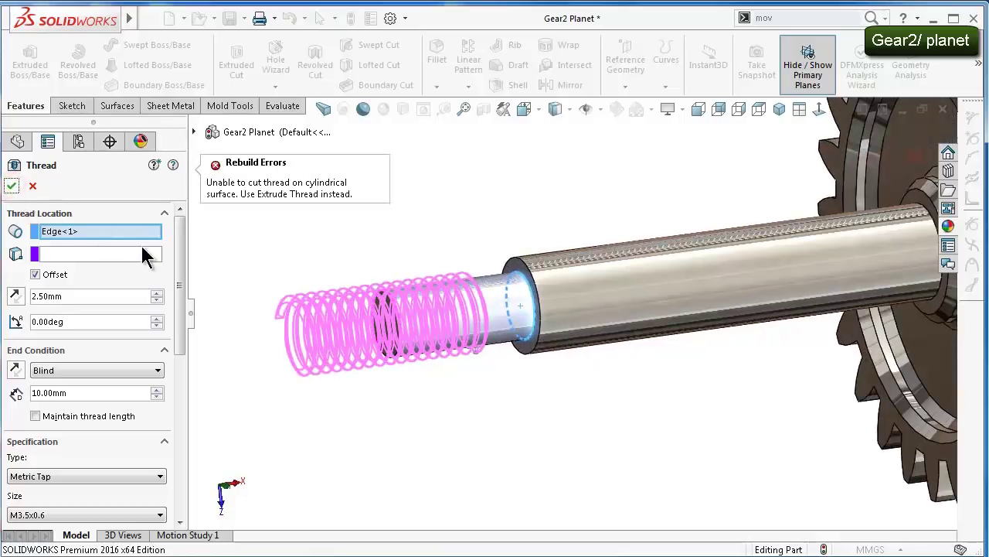
Make it an extruded thread ending Up To Selection at the shaft's end face, and accept
{"action": "left_click_drag", "start_coordinate": [177, 284], "coordinate": [178, 389]}
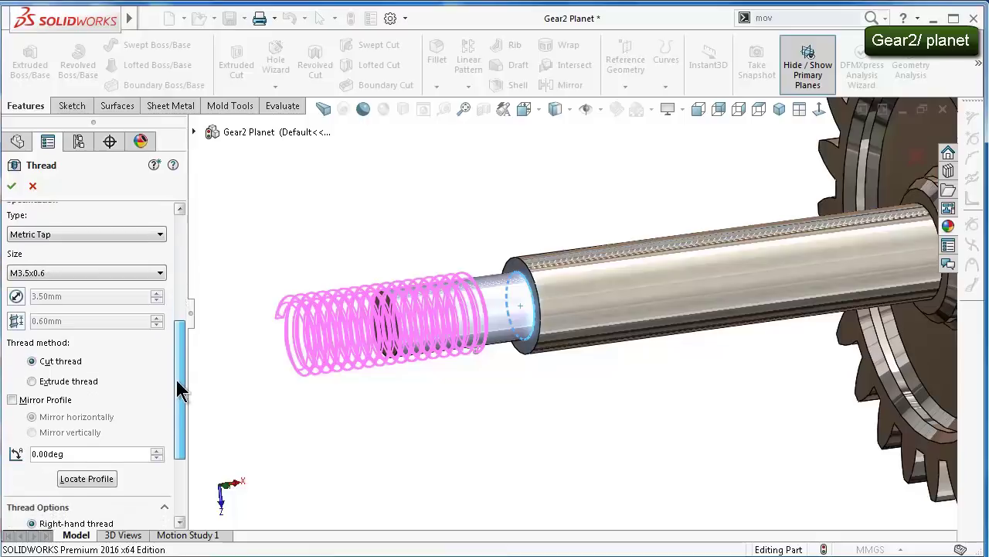
{"action": "left_click", "coordinate": [87, 382]}
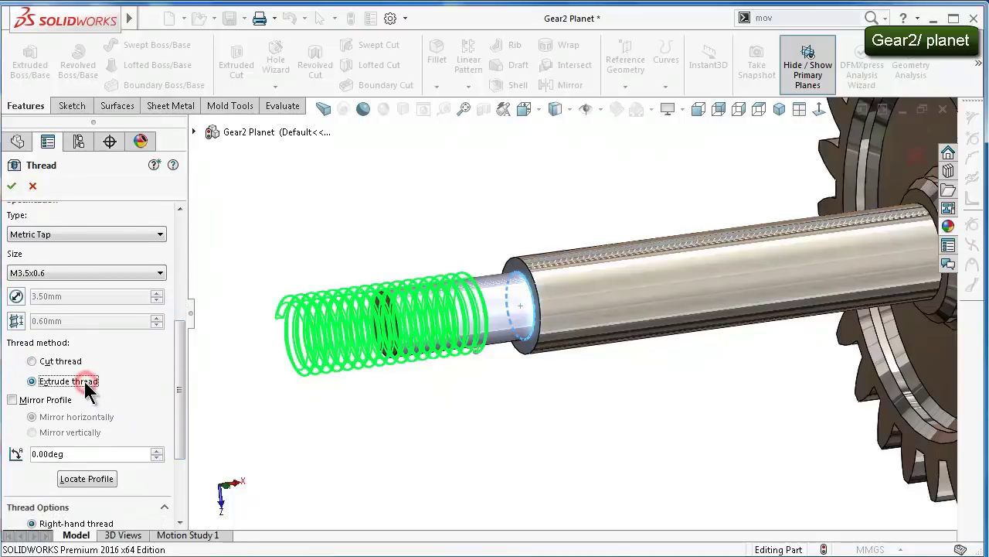
{"action": "scroll", "coordinate": [67, 353], "scroll_direction": "up", "scroll_amount": 5}
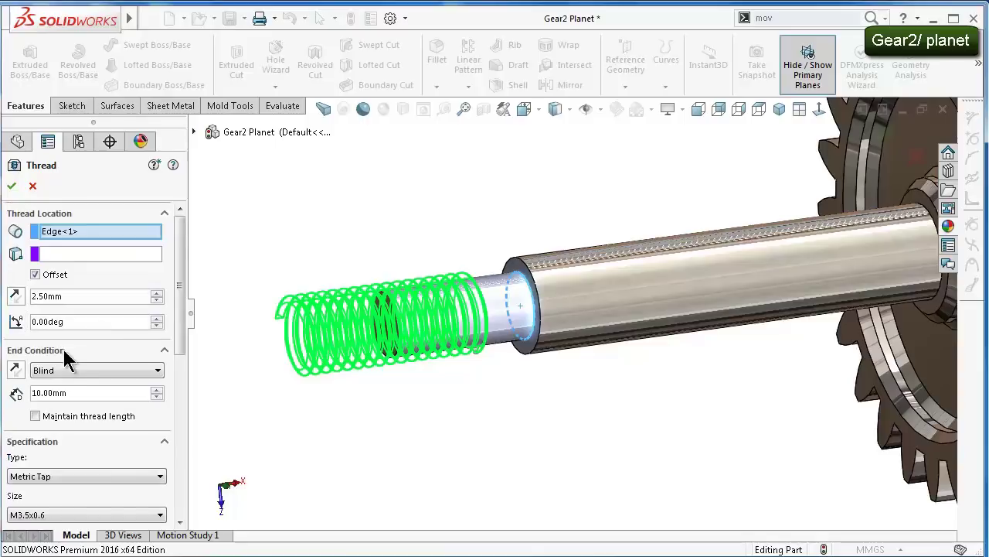
{"action": "left_click", "coordinate": [70, 370]}
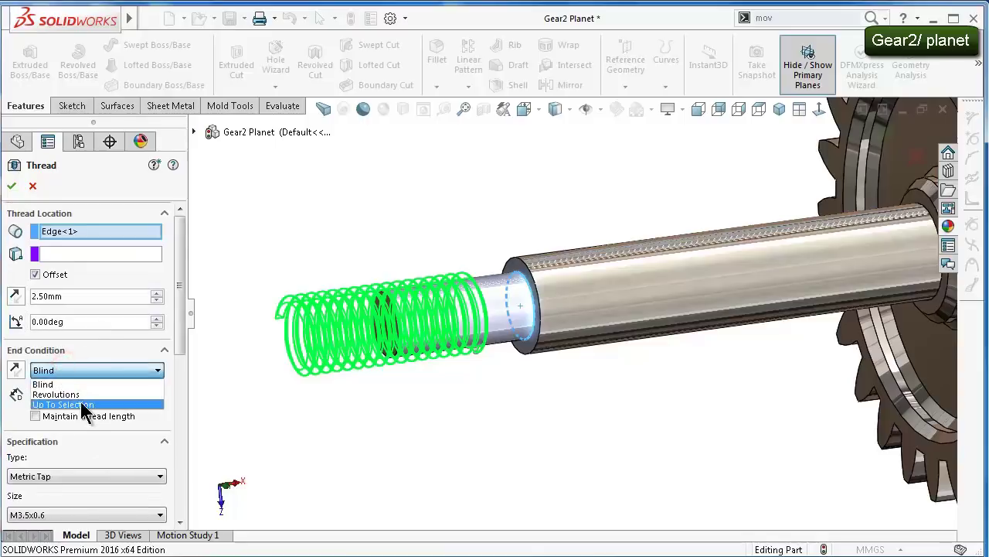
{"action": "left_click", "coordinate": [64, 404]}
{"action": "left_click", "coordinate": [380, 319]}
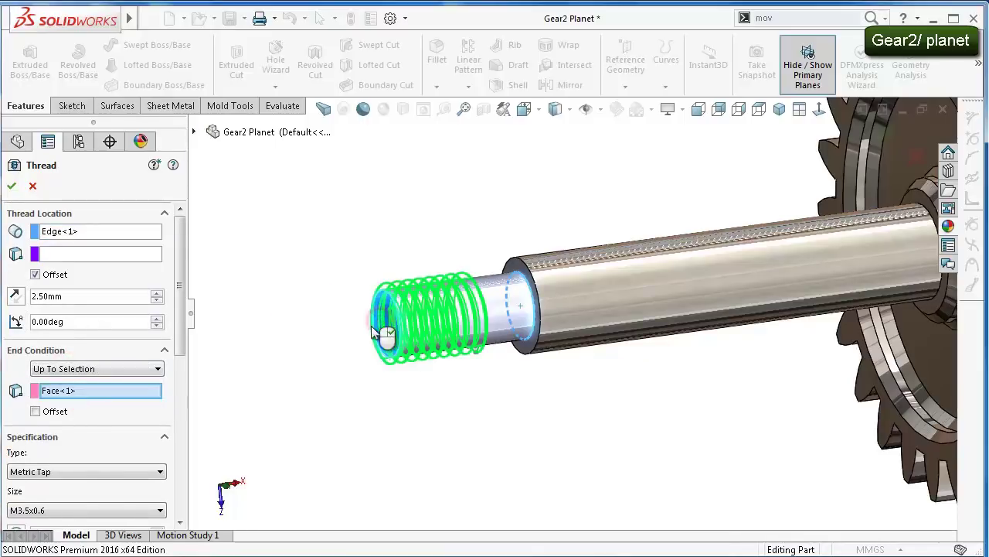
{"action": "left_click", "coordinate": [12, 187]}
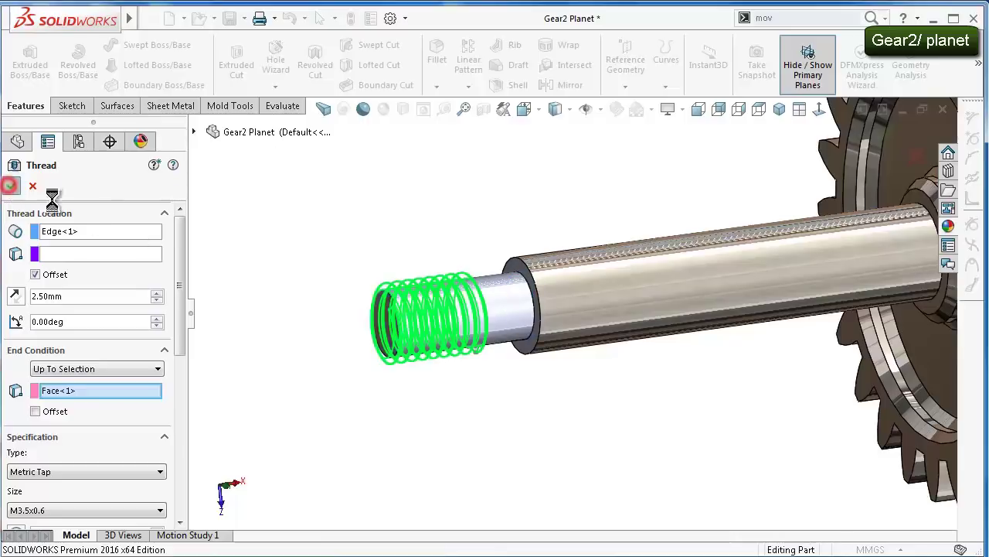
Start a sketch on the threaded shaft's end face, viewed head-on
{"action": "mouse_move", "coordinate": [502, 393]}
{"action": "middle_mouse_down"}
{"action": "mouse_move", "coordinate": [449, 424]}
{"action": "mouse_move", "coordinate": [549, 371]}
{"action": "mouse_move", "coordinate": [564, 232]}
{"action": "middle_mouse_up"}
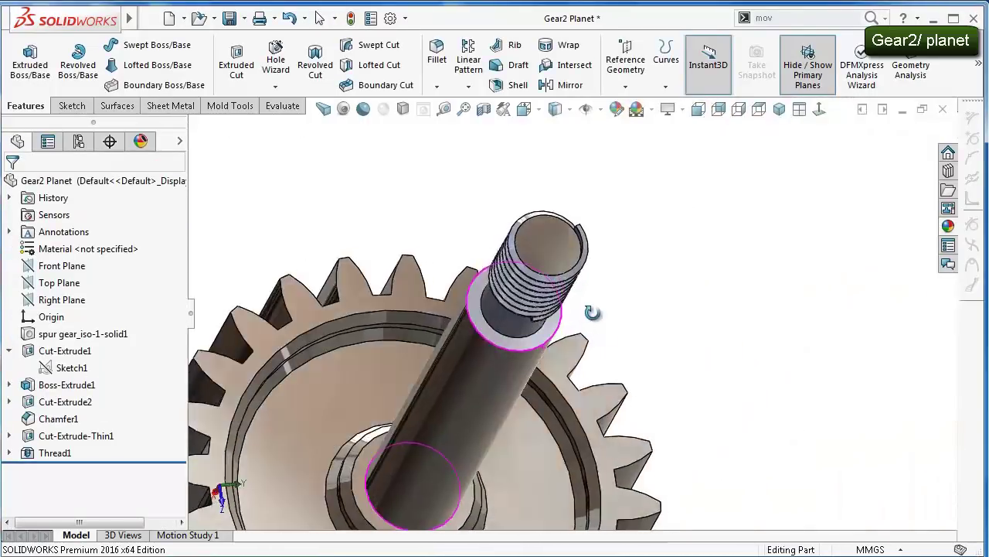
{"action": "scroll", "coordinate": [564, 231], "scroll_direction": "down", "scroll_amount": 3}
{"action": "scroll", "coordinate": [531, 270], "scroll_direction": "down", "scroll_amount": 3}
{"action": "left_click", "coordinate": [523, 266]}
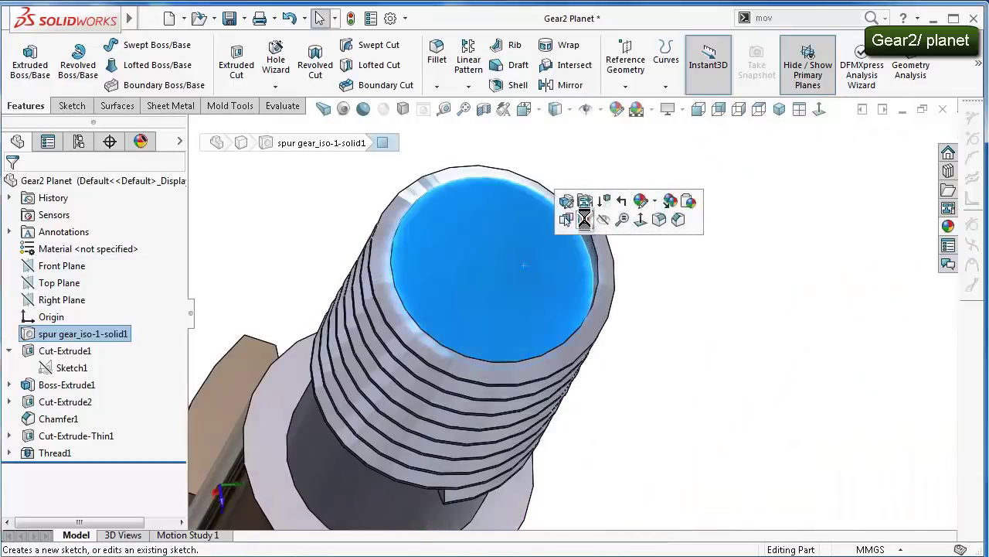
{"action": "left_click", "coordinate": [585, 219]}
{"action": "left_click", "coordinate": [265, 62]}
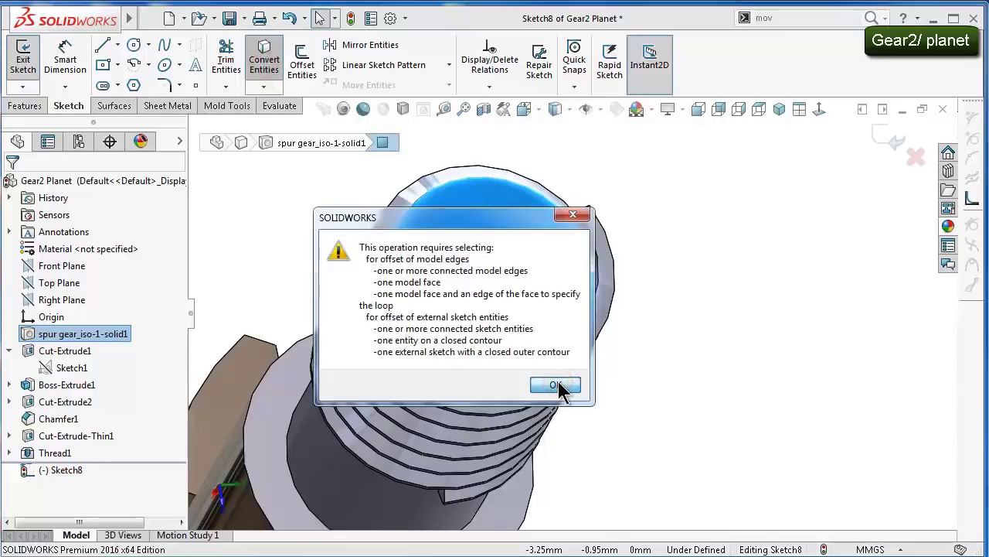
{"action": "left_click", "coordinate": [558, 383]}
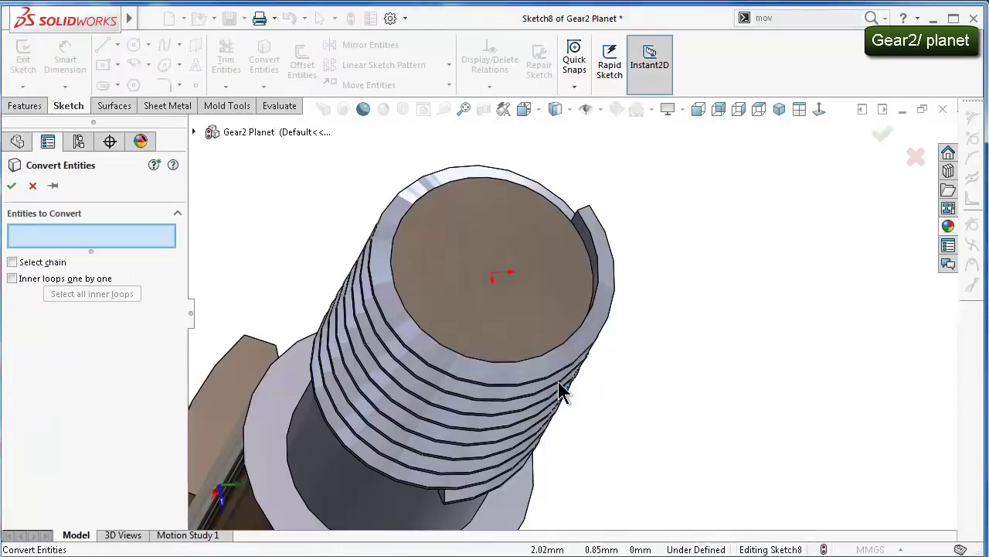
{"action": "left_click", "coordinate": [915, 156]}
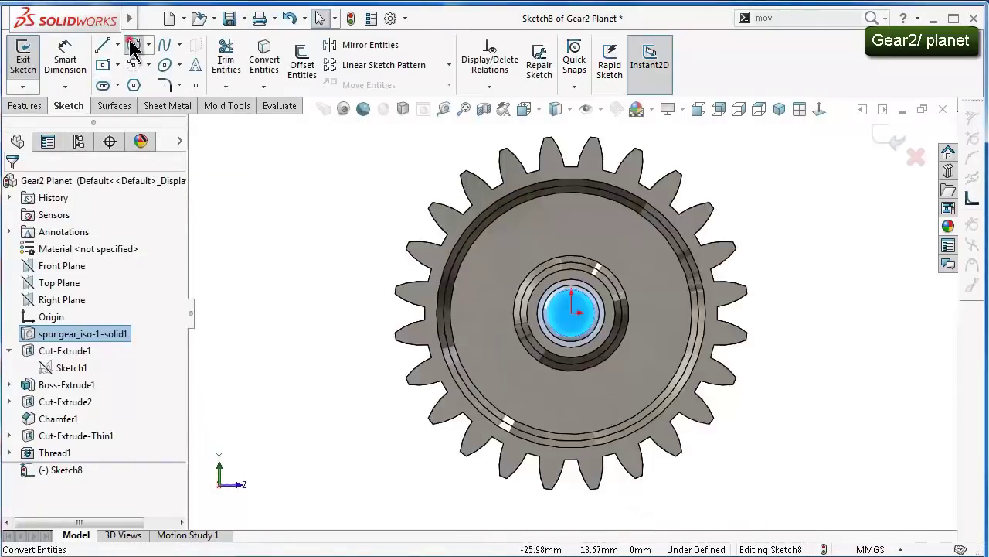
Draw a circle centred on the sketch origin out to the thread's root edge
{"action": "left_click", "coordinate": [133, 48]}
{"action": "scroll", "coordinate": [608, 280], "scroll_direction": "down", "scroll_amount": 3}
{"action": "scroll", "coordinate": [282, 214], "scroll_direction": "up", "scroll_amount": 1}
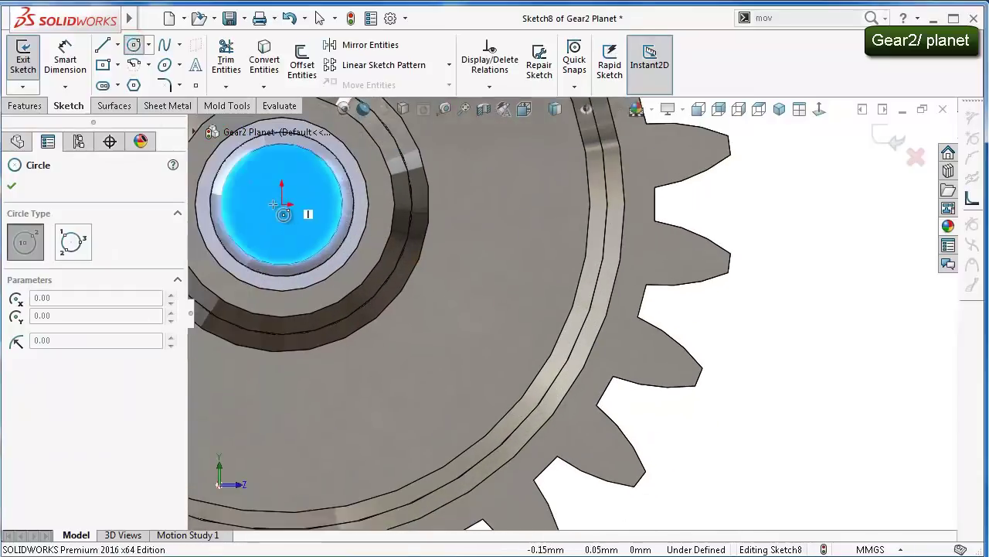
{"action": "left_click", "coordinate": [281, 204]}
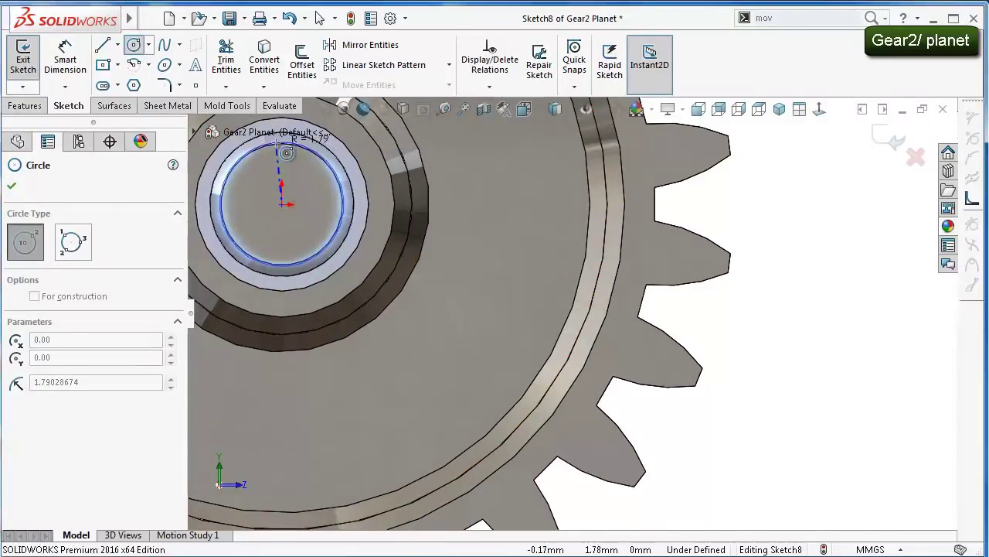
{"action": "scroll", "coordinate": [310, 161], "scroll_direction": "down", "scroll_amount": 1}
{"action": "scroll", "coordinate": [309, 161], "scroll_direction": "down", "scroll_amount": 1}
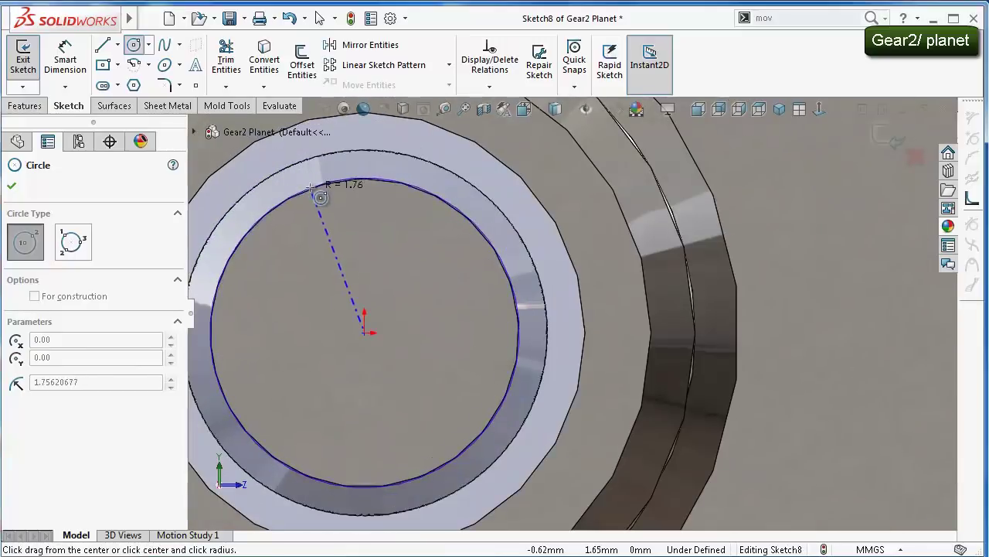
{"action": "left_click", "coordinate": [311, 187]}
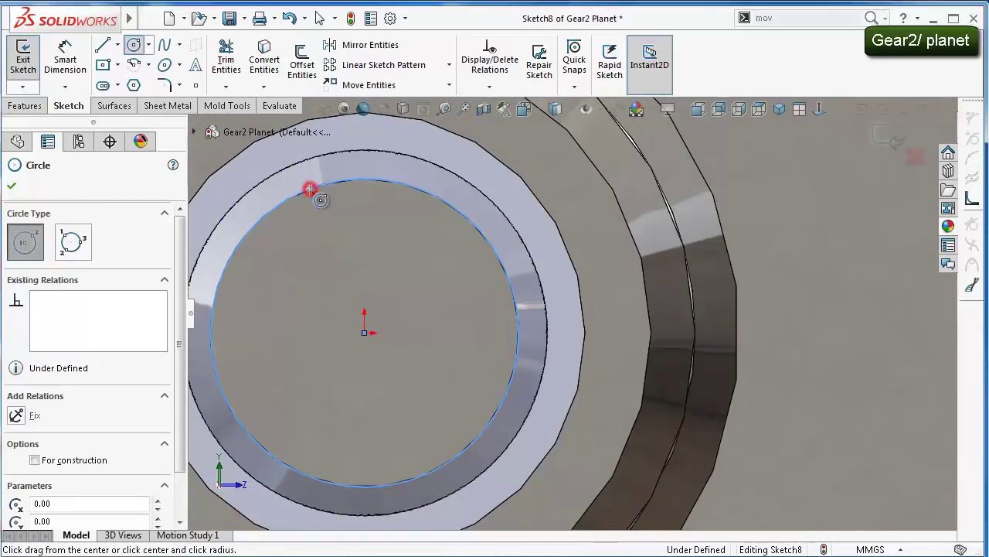
Dimension the circle's diameter to 3.5 mm
{"action": "scroll", "coordinate": [666, 335], "scroll_direction": "up", "scroll_amount": 2}
{"action": "right_click_drag", "start_coordinate": [749, 388], "coordinate": [749, 356]}
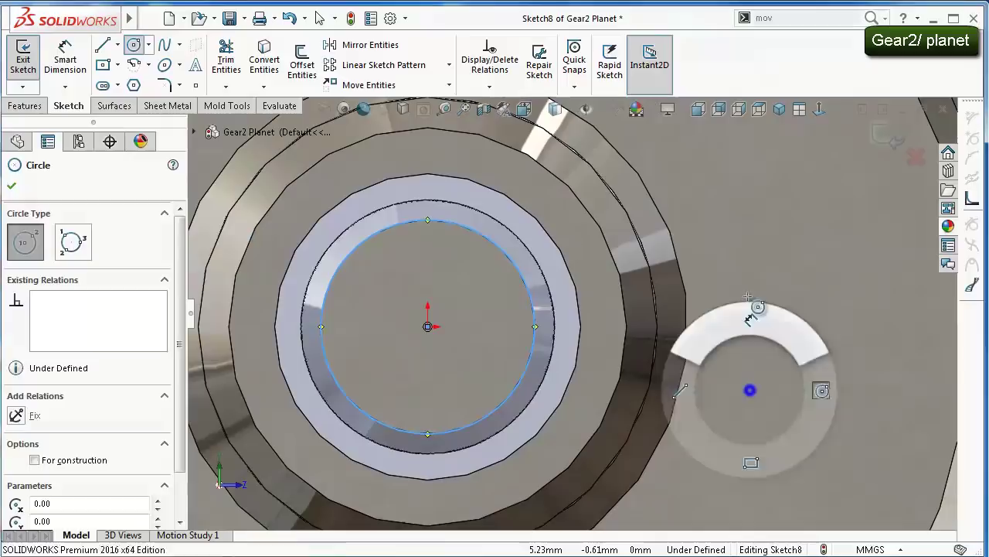
{"action": "left_click", "coordinate": [367, 237]}
{"action": "left_click", "coordinate": [457, 215]}
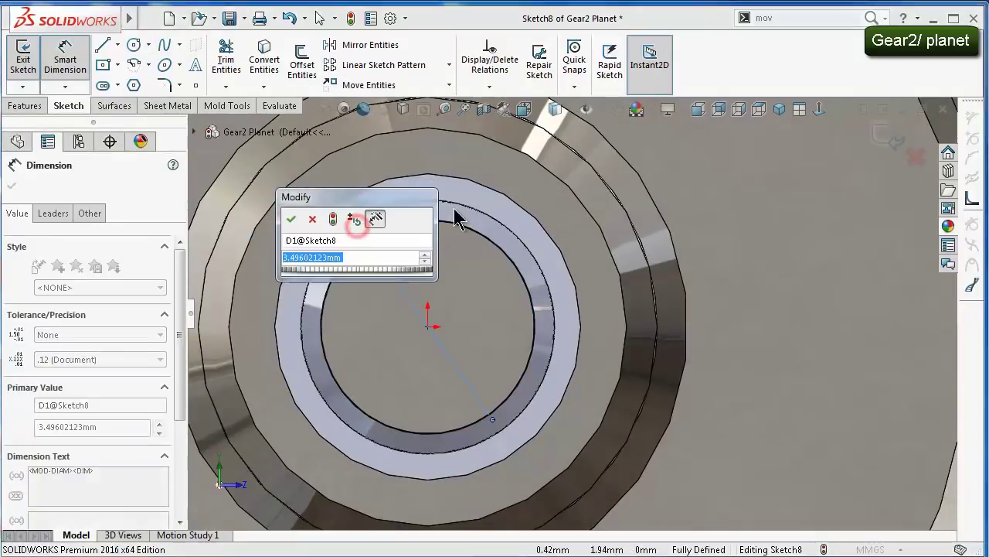
{"action": "type", "text": "3.5"}
{"action": "key", "text": "Return"}
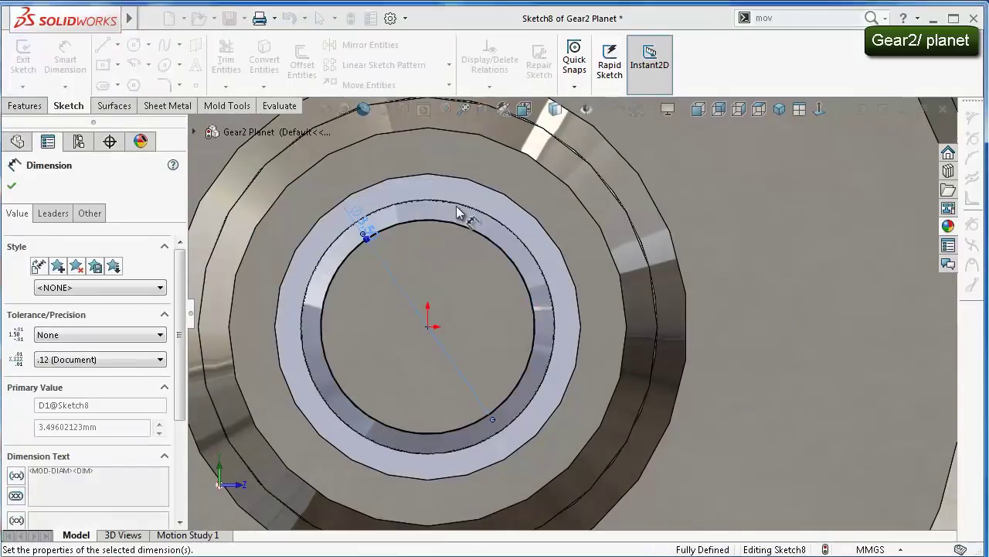
Extrude-cut Sketch8 Through All, reversed, with Flip side to cut to trim outside the circle
{"action": "left_click", "coordinate": [25, 107]}
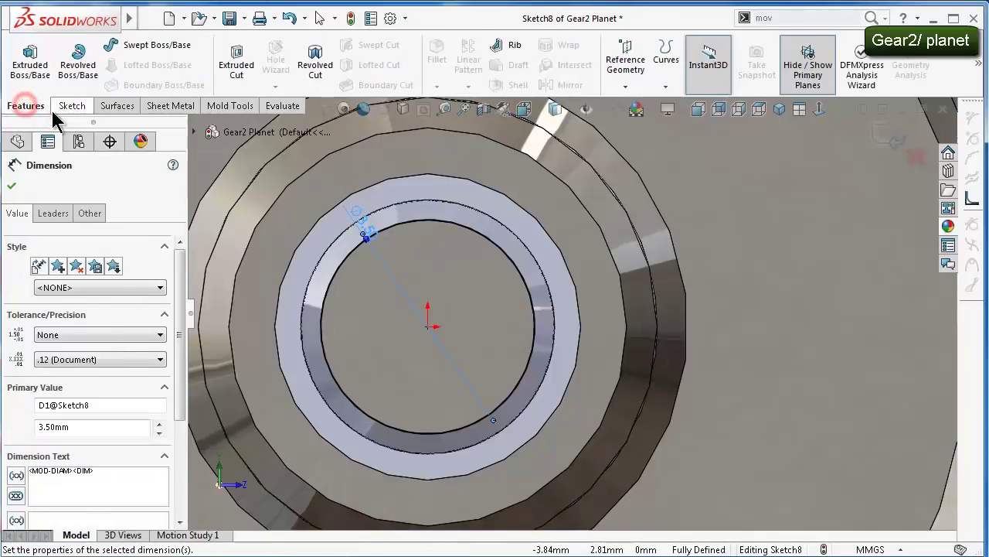
{"action": "left_click", "coordinate": [235, 65]}
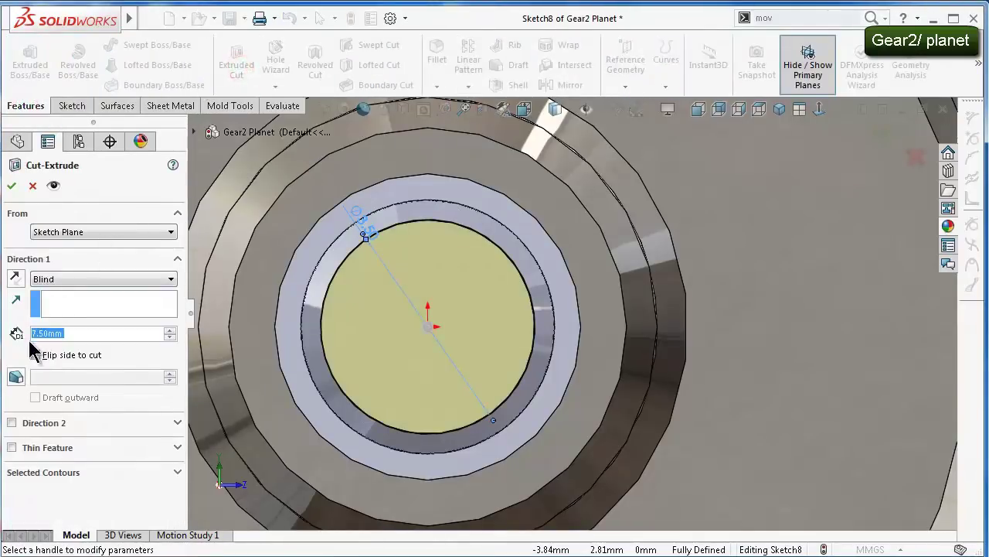
{"action": "left_click", "coordinate": [66, 278]}
{"action": "left_click", "coordinate": [76, 303]}
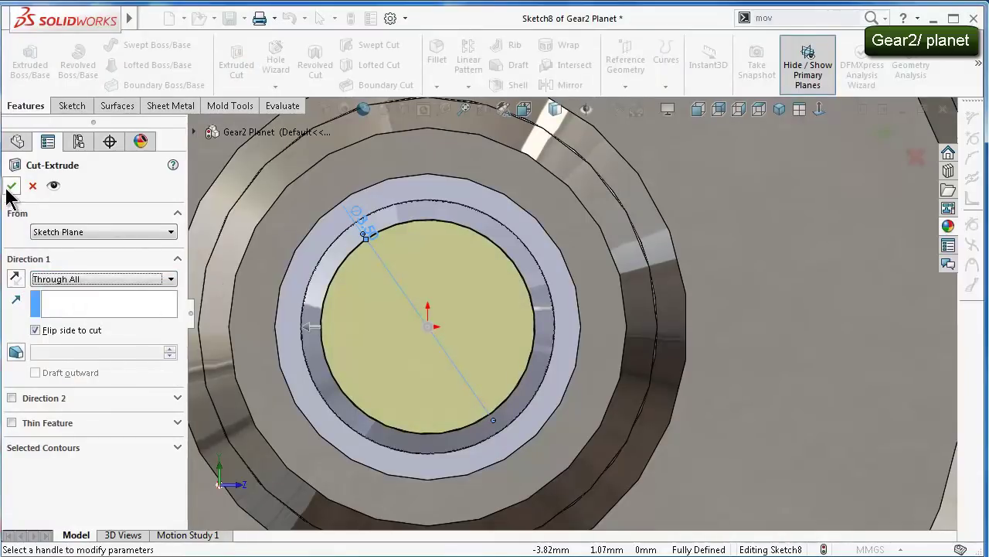
{"action": "middle_click_drag", "start_coordinate": [321, 261], "coordinate": [209, 297]}
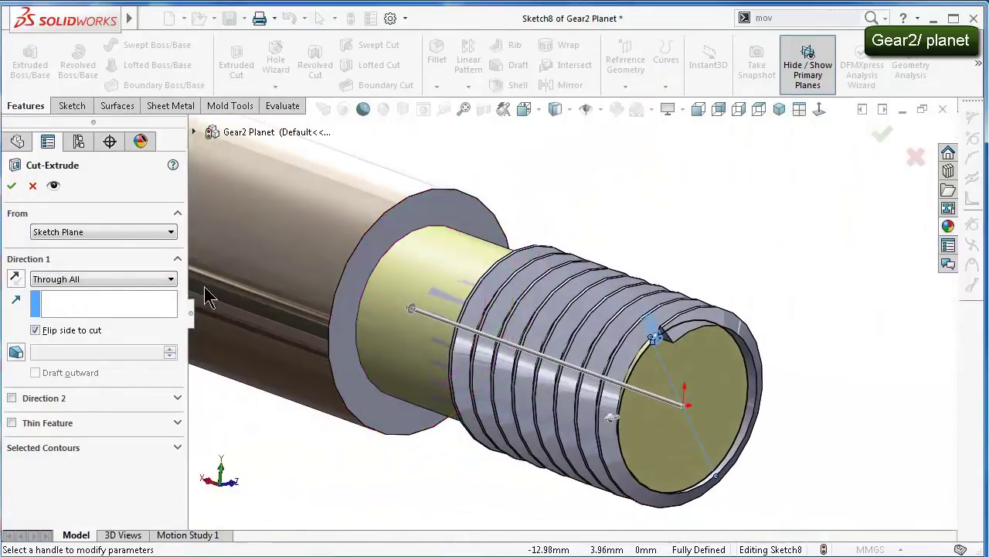
{"action": "left_click", "coordinate": [16, 278]}
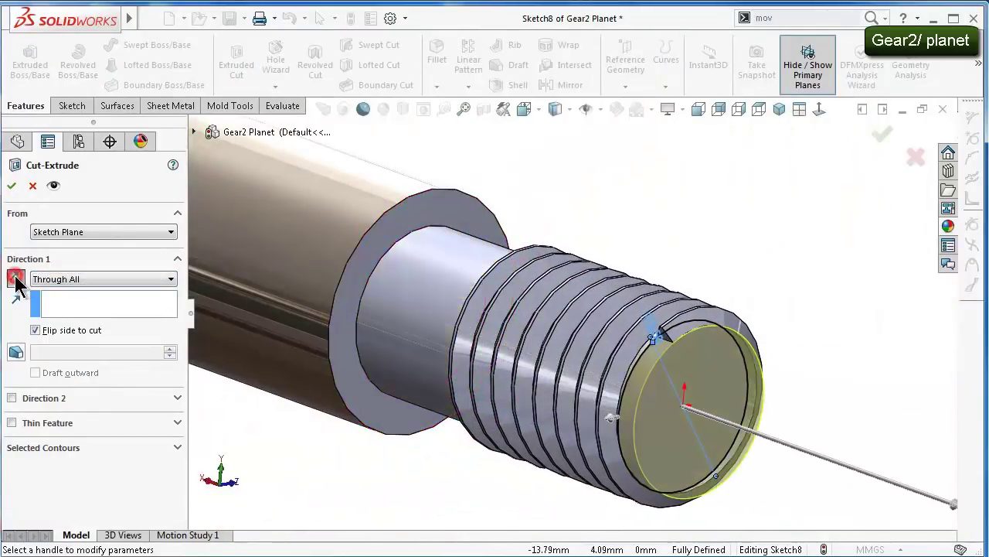
{"action": "left_click", "coordinate": [12, 185]}
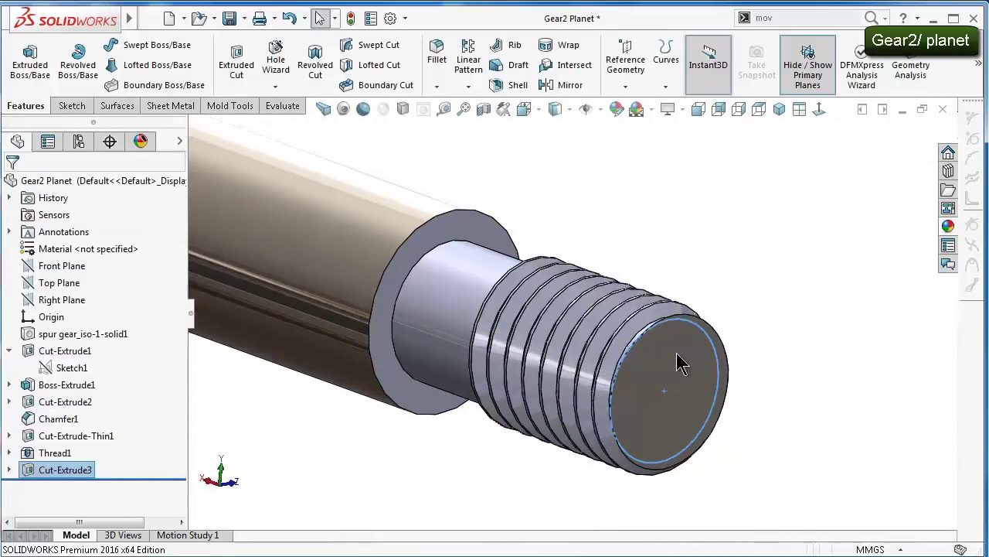
{"action": "mouse_move", "coordinate": [762, 312]}
{"action": "middle_mouse_down"}
{"action": "mouse_move", "coordinate": [751, 480]}
{"action": "mouse_move", "coordinate": [711, 332]}
{"action": "mouse_move", "coordinate": [604, 193]}
{"action": "mouse_move", "coordinate": [691, 194]}
{"action": "mouse_move", "coordinate": [687, 232]}
{"action": "mouse_move", "coordinate": [319, 18]}
{"action": "middle_mouse_up"}
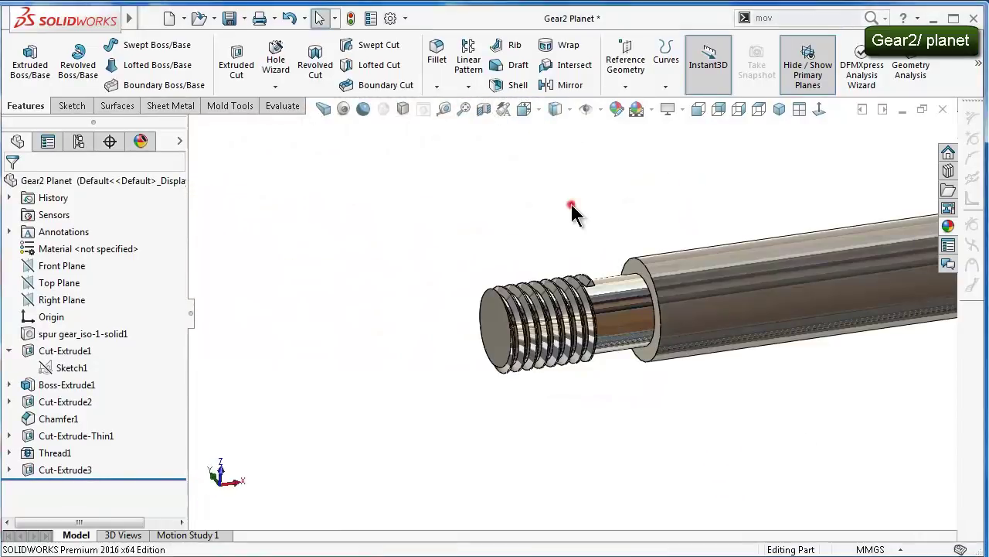
{"action": "middle_click_drag", "start_coordinate": [572, 205], "coordinate": [639, 289], "text": "shift"}
Start a sketch on the shaft step face, viewed head-on
{"action": "left_click", "coordinate": [628, 321]}
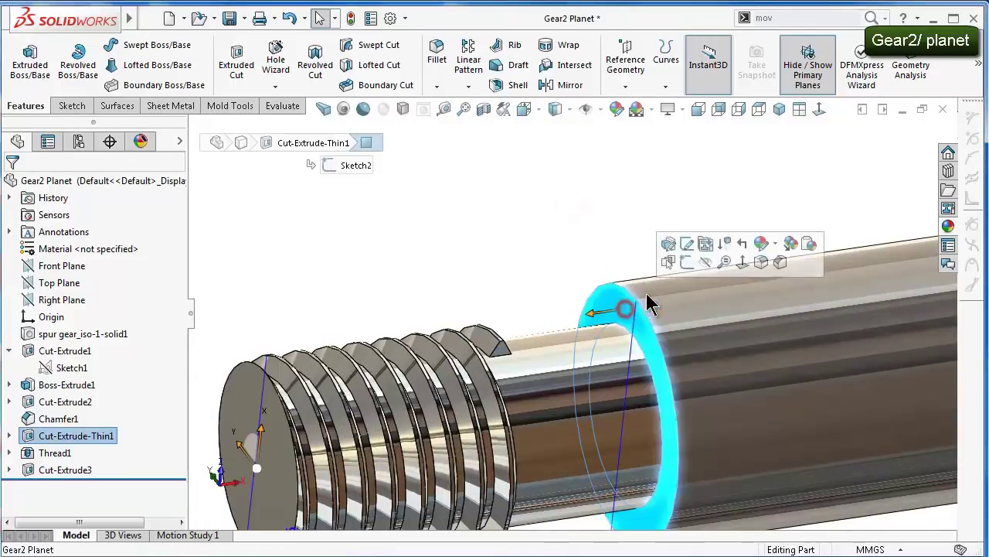
{"action": "left_click", "coordinate": [684, 262]}
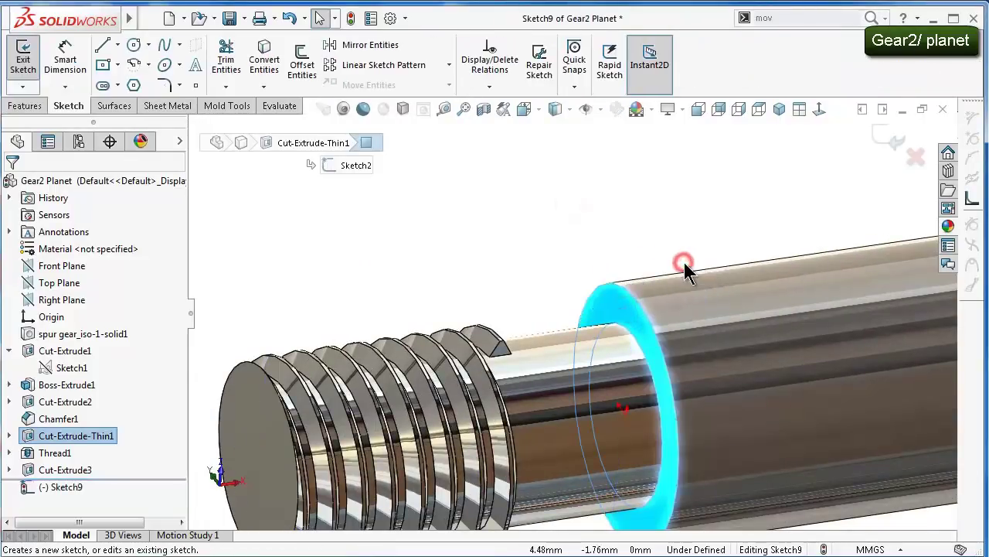
{"action": "left_click", "coordinate": [819, 109]}
{"action": "scroll", "coordinate": [575, 340], "scroll_direction": "down", "scroll_amount": 5}
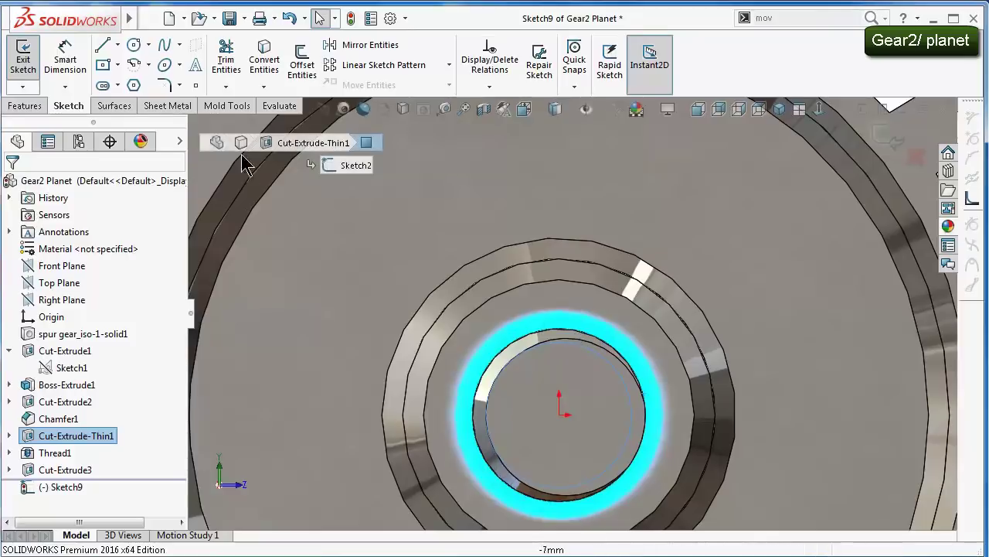
Draw a circle centred at the origin out to the ring's edge
{"action": "left_click", "coordinate": [133, 44]}
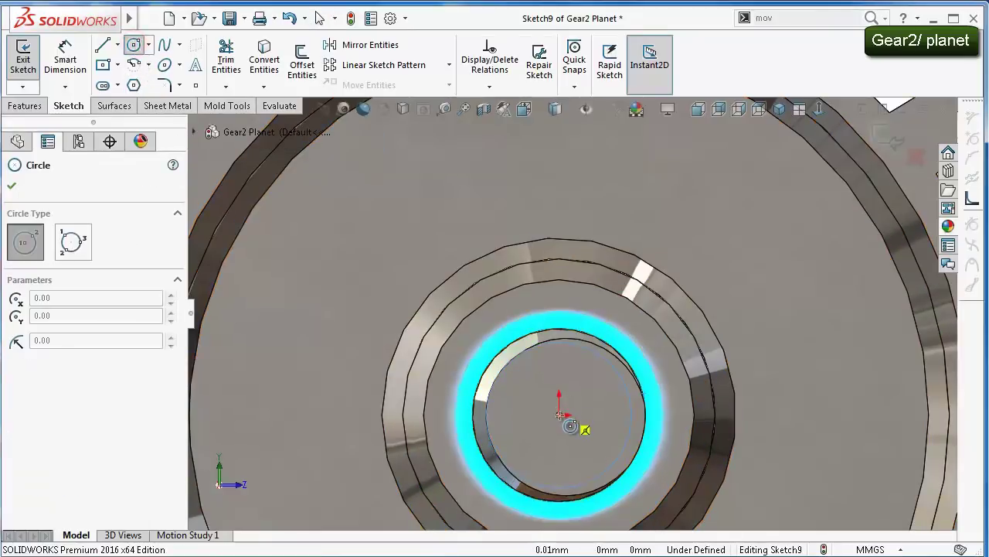
{"action": "left_click", "coordinate": [559, 416]}
{"action": "scroll", "coordinate": [572, 364], "scroll_direction": "down", "scroll_amount": 1}
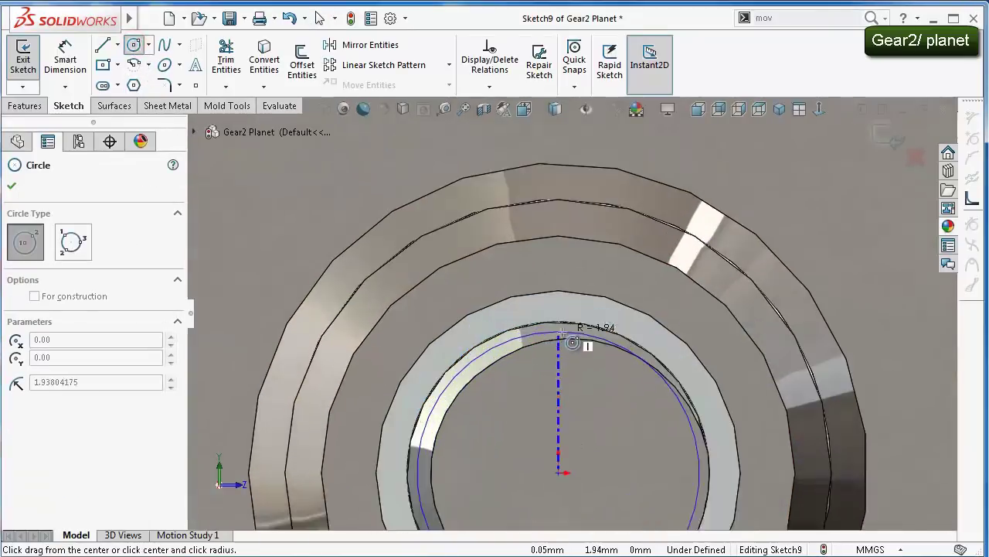
{"action": "scroll", "coordinate": [556, 341], "scroll_direction": "down", "scroll_amount": 1}
{"action": "scroll", "coordinate": [541, 328], "scroll_direction": "down", "scroll_amount": 1}
{"action": "scroll", "coordinate": [546, 331], "scroll_direction": "down", "scroll_amount": 1}
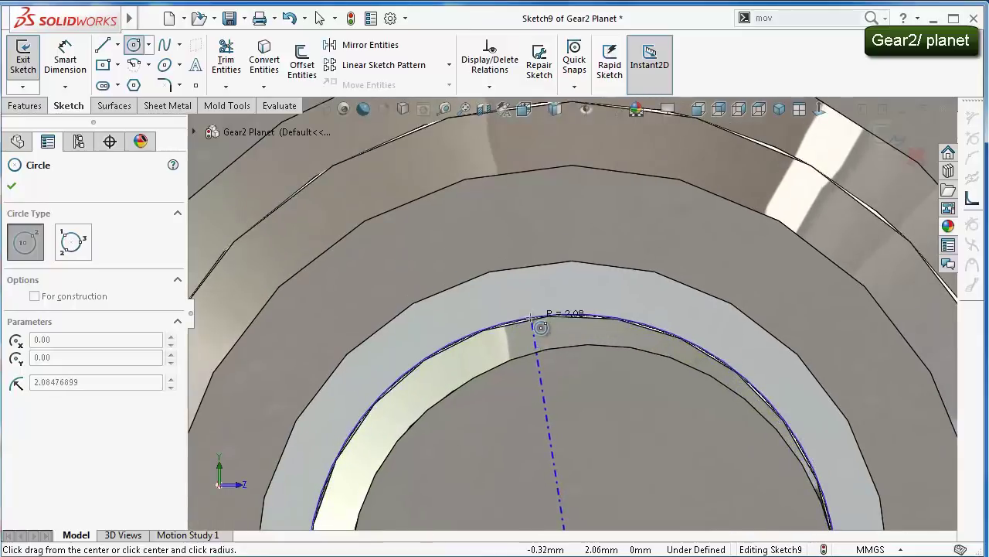
{"action": "scroll", "coordinate": [541, 328], "scroll_direction": "down", "scroll_amount": 1}
{"action": "scroll", "coordinate": [541, 327], "scroll_direction": "down", "scroll_amount": 1}
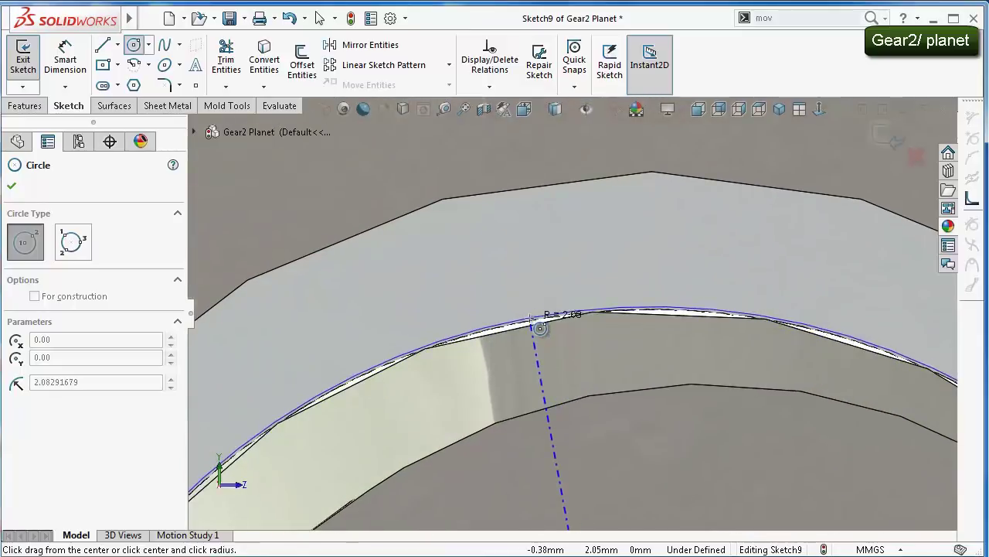
{"action": "left_click", "coordinate": [533, 319]}
{"action": "key", "text": "Escape"}
{"action": "scroll", "coordinate": [556, 309], "scroll_direction": "down", "scroll_amount": 1}
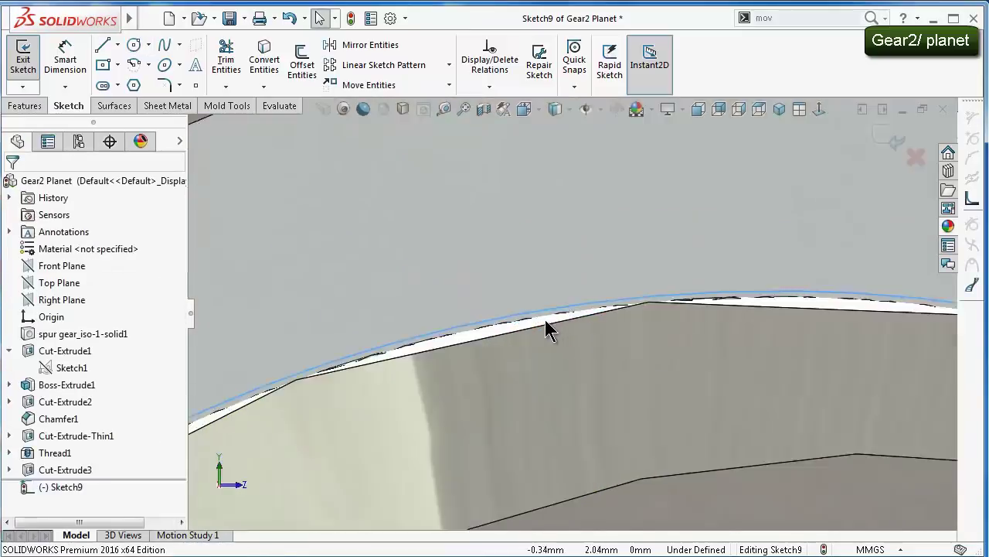
{"action": "left_click", "coordinate": [527, 316]}
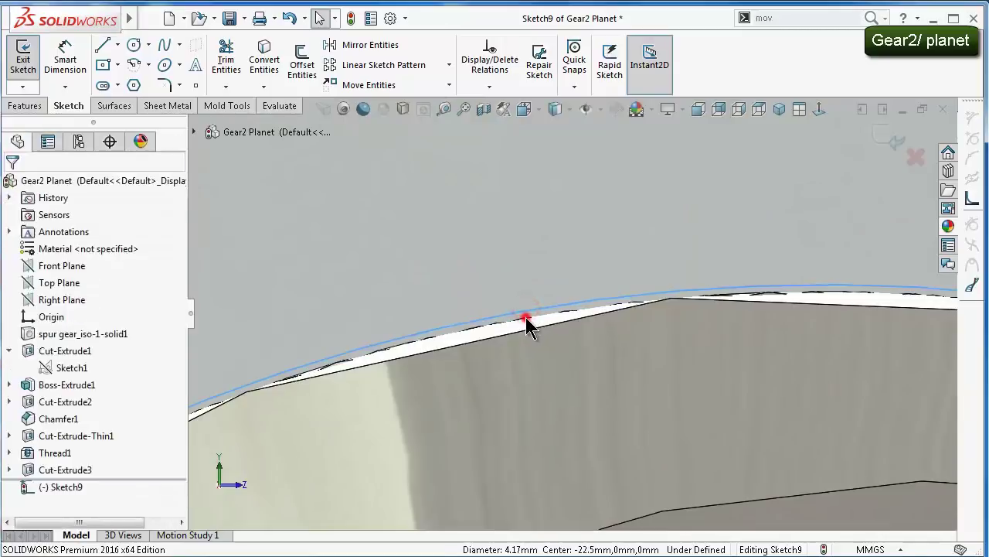
{"action": "left_click", "coordinate": [525, 318], "text": "ctrl"}
{"action": "left_click", "coordinate": [81, 414]}
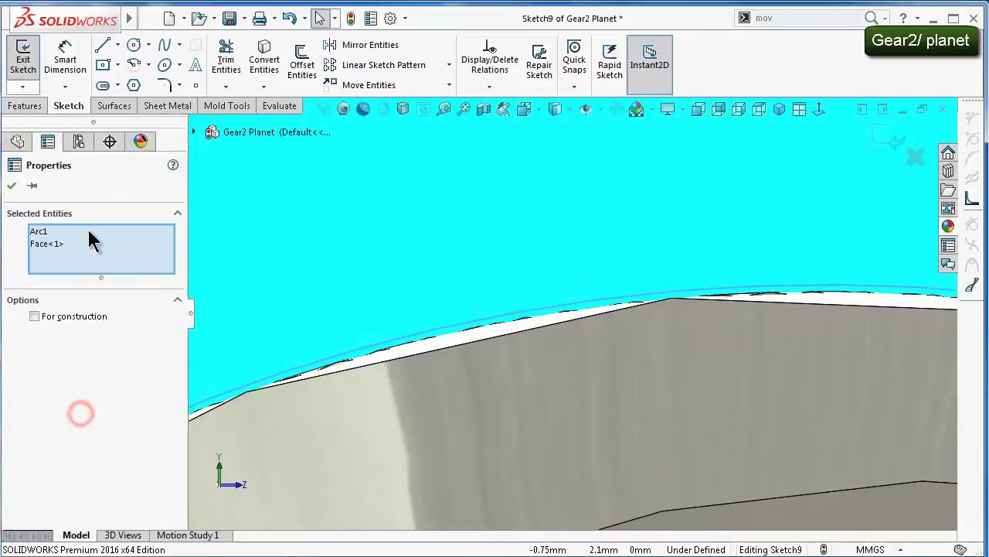
{"action": "key", "text": "Escape"}
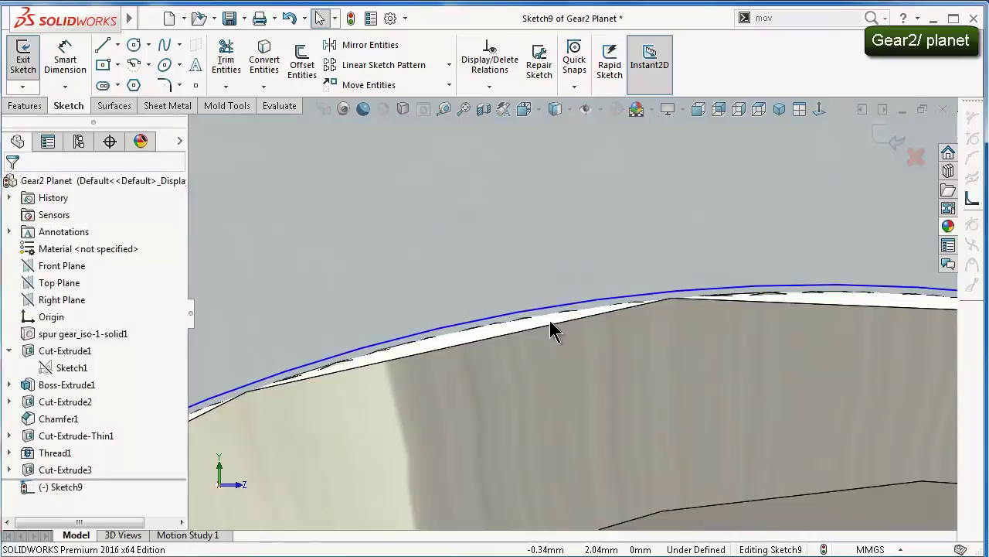
Dimension the circle's diameter to 4.15 mm
{"action": "scroll", "coordinate": [550, 321], "scroll_direction": "up", "scroll_amount": 1}
{"action": "scroll", "coordinate": [596, 331], "scroll_direction": "up", "scroll_amount": 1}
{"action": "scroll", "coordinate": [592, 342], "scroll_direction": "up", "scroll_amount": 1}
{"action": "scroll", "coordinate": [557, 348], "scroll_direction": "up", "scroll_amount": 1}
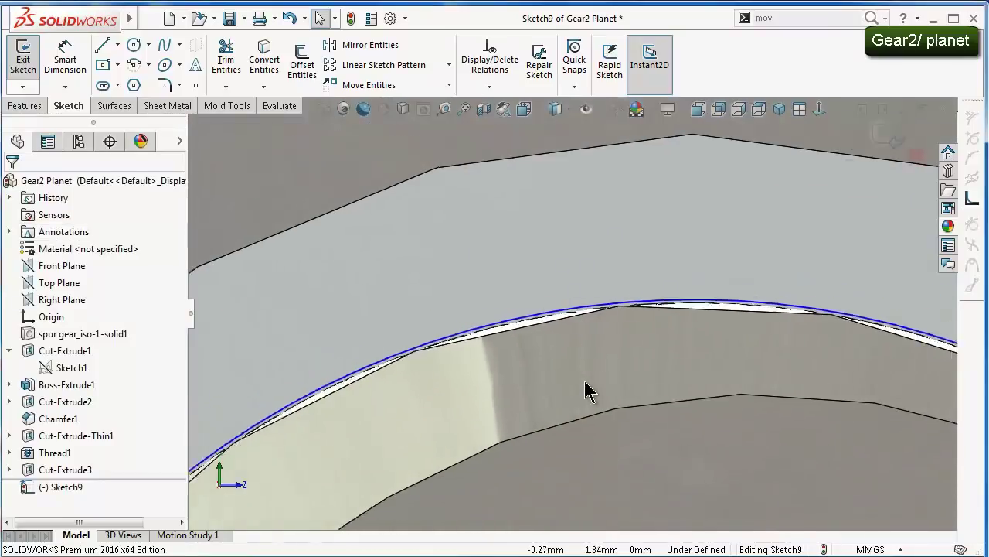
{"action": "scroll", "coordinate": [585, 390], "scroll_direction": "up", "scroll_amount": 1}
{"action": "right_click_drag", "start_coordinate": [585, 420], "coordinate": [590, 332]}
{"action": "left_click", "coordinate": [571, 311]}
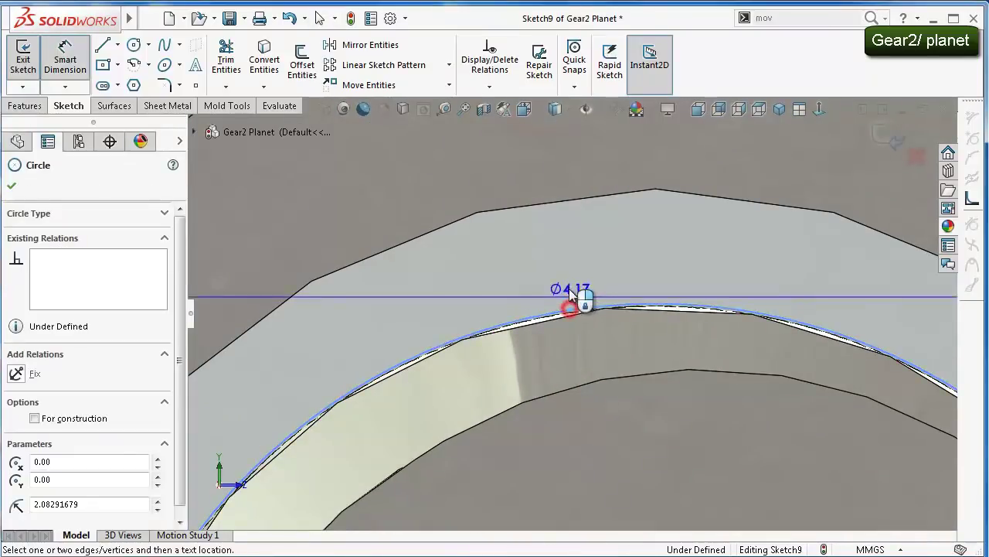
{"action": "left_click", "coordinate": [569, 278]}
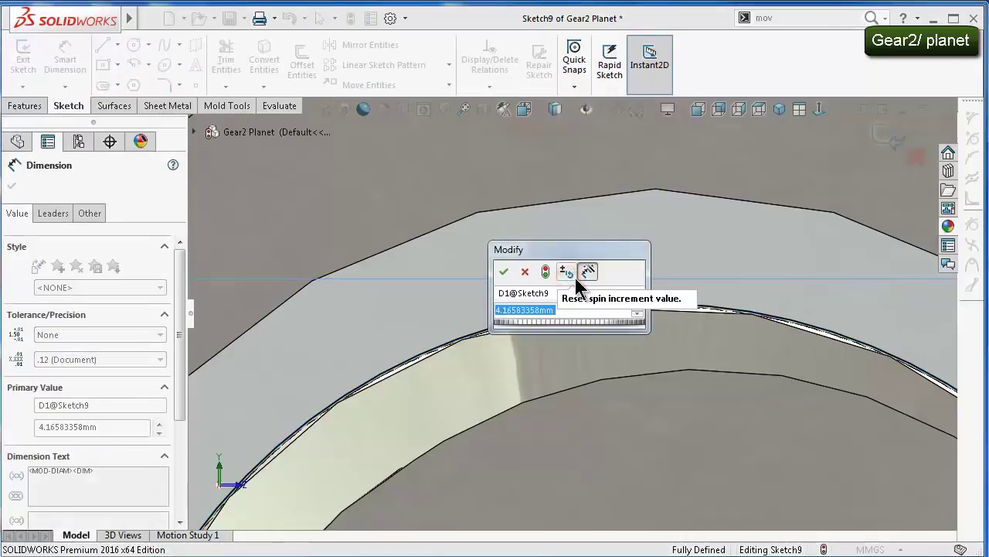
{"action": "type", "text": "4.1"}
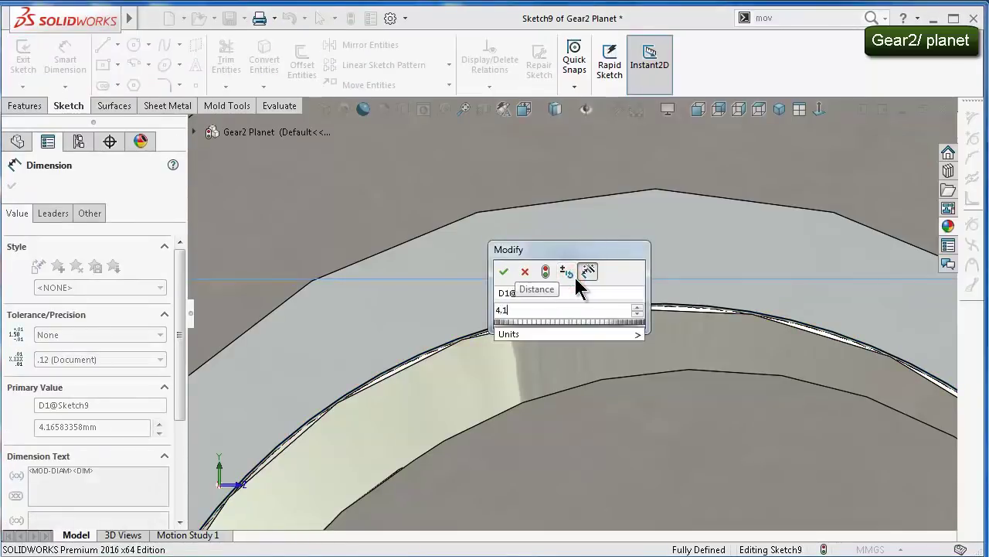
{"action": "type", "text": "5"}
{"action": "key", "text": "Return"}
{"action": "scroll", "coordinate": [572, 286], "scroll_direction": "up", "scroll_amount": 3}
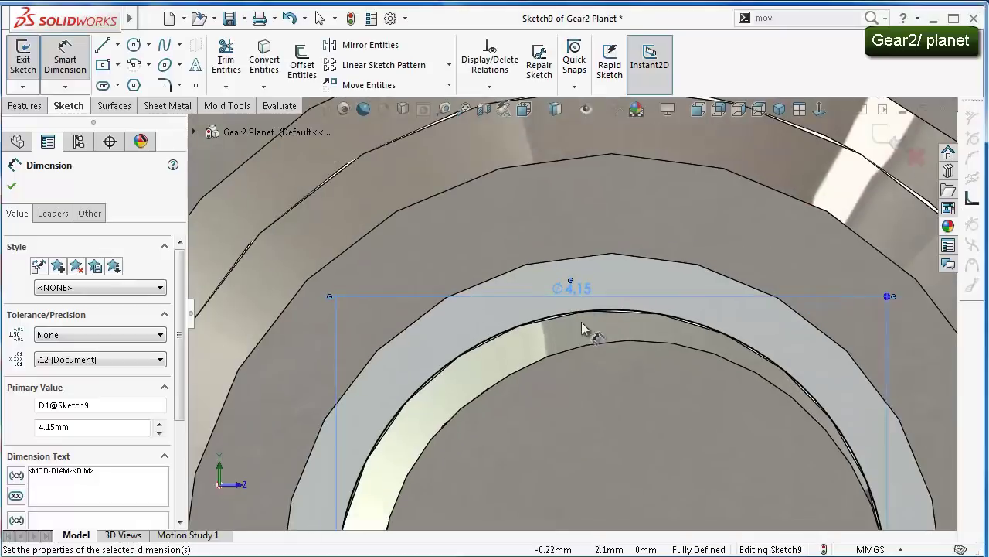
{"action": "scroll", "coordinate": [581, 322], "scroll_direction": "up", "scroll_amount": 3}
{"action": "scroll", "coordinate": [543, 344], "scroll_direction": "up", "scroll_amount": 2}
{"action": "middle_click_drag", "start_coordinate": [556, 348], "coordinate": [597, 387]}
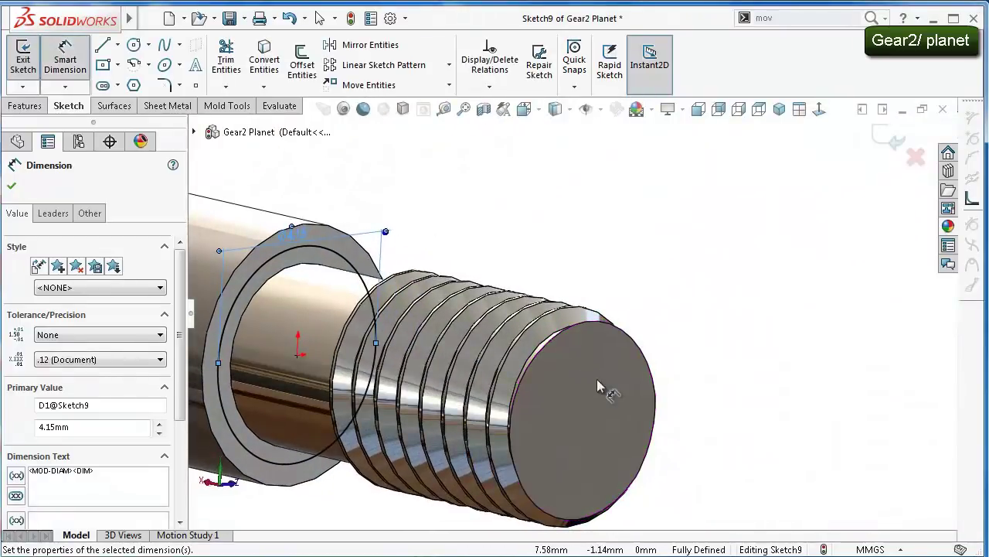
Start a Boss-Extrude from Sketch9 with the Up To Vertex end condition
{"action": "left_click", "coordinate": [29, 110]}
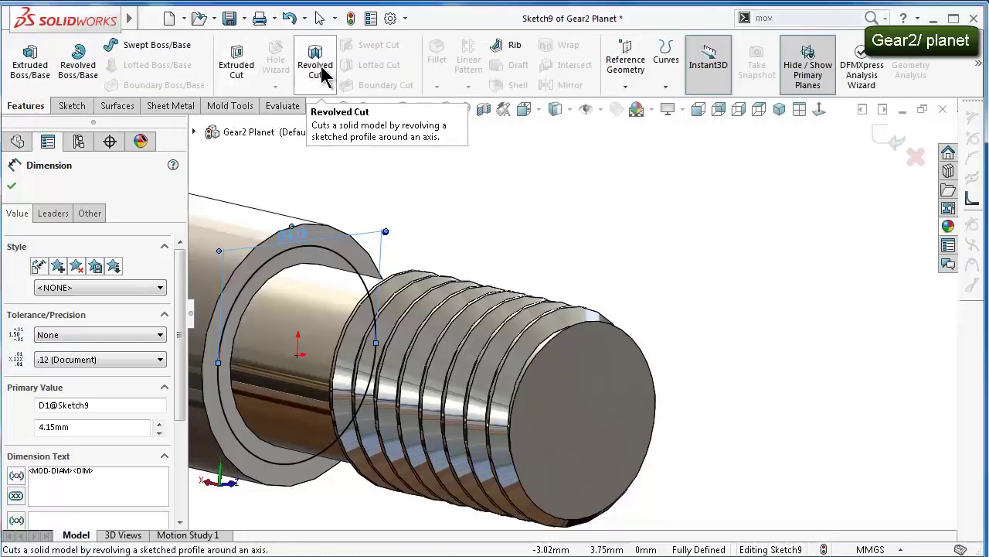
{"action": "left_click", "coordinate": [28, 68]}
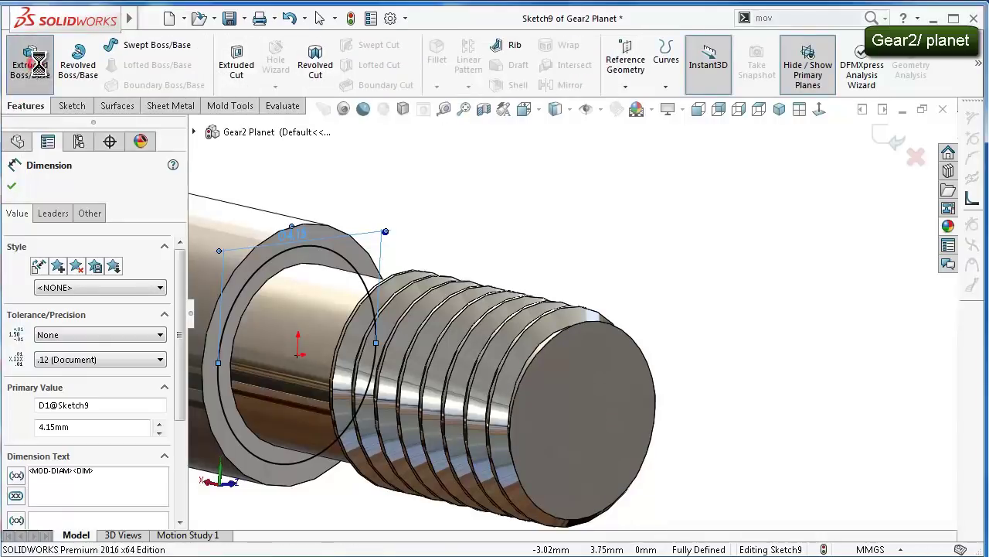
{"action": "middle_click_drag", "start_coordinate": [452, 309], "coordinate": [294, 326]}
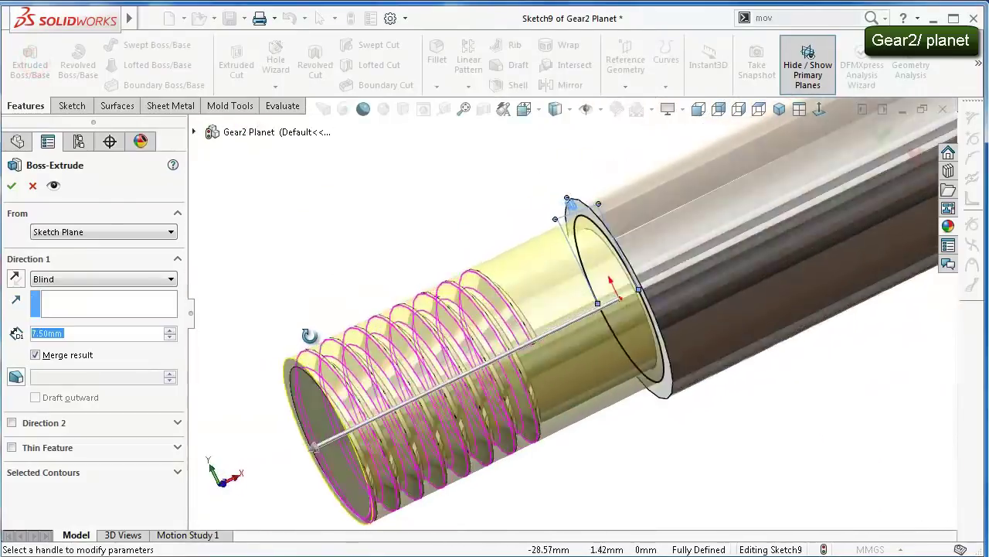
{"action": "scroll", "coordinate": [337, 325], "scroll_direction": "down", "scroll_amount": 1}
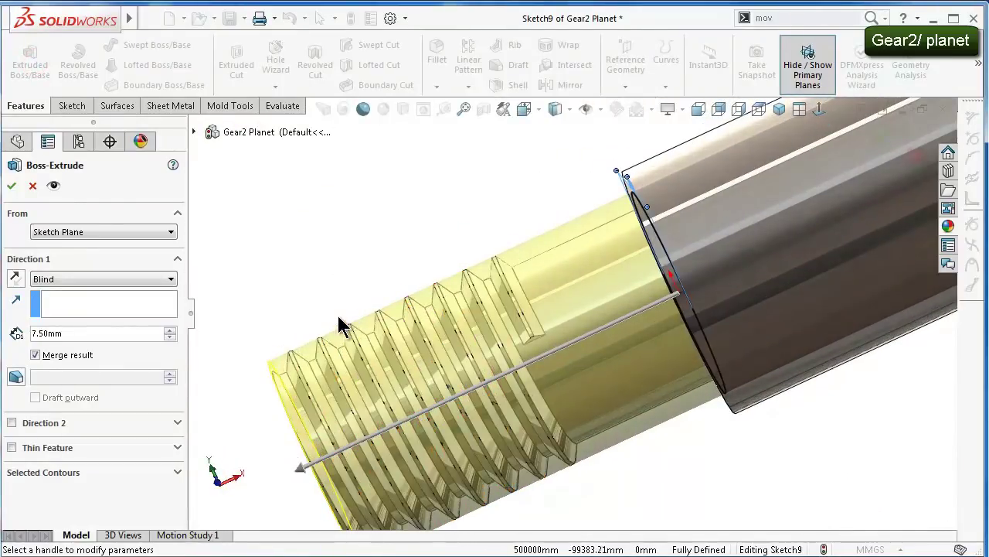
{"action": "left_click", "coordinate": [48, 279]}
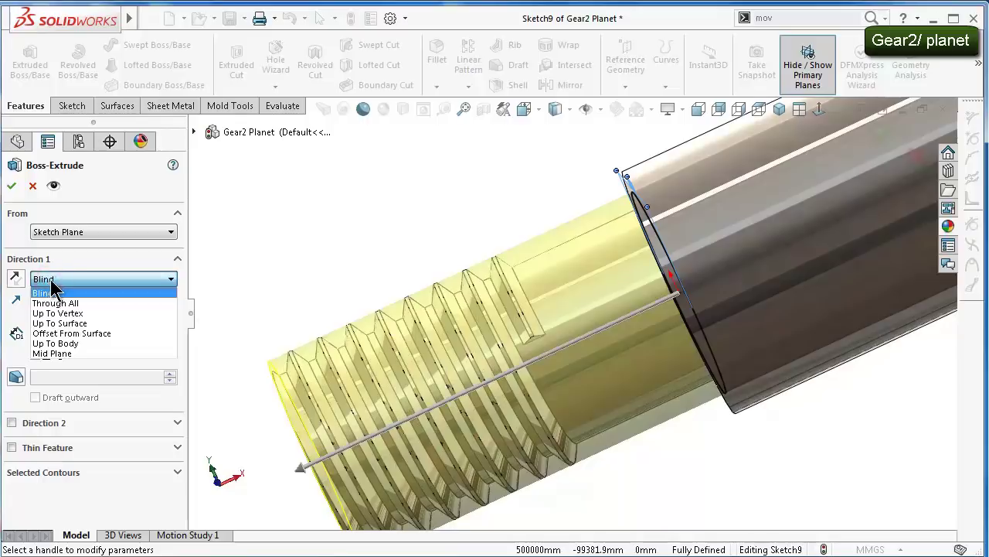
{"action": "left_click", "coordinate": [65, 314]}
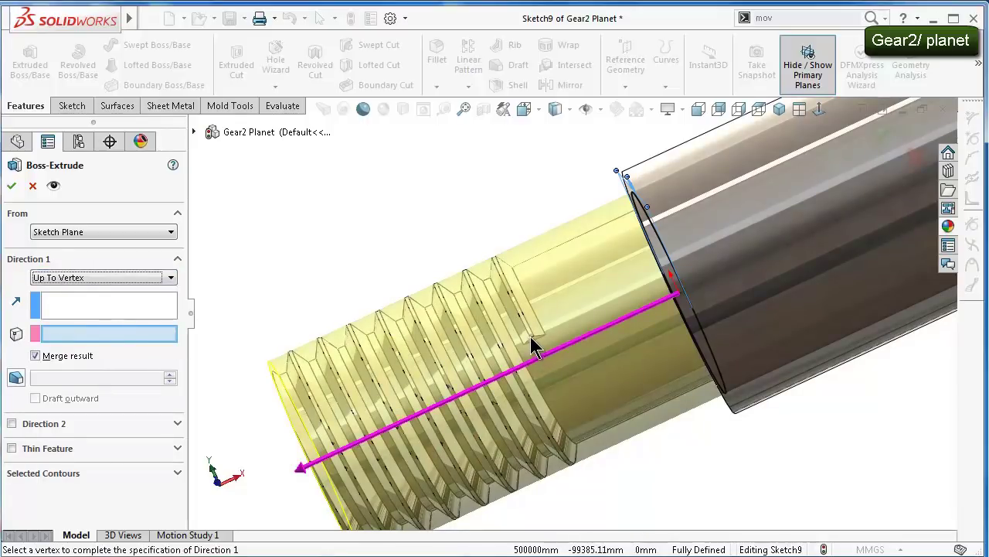
Pick the vertex where the thread begins as the extrusion limit
{"action": "scroll", "coordinate": [534, 343], "scroll_direction": "down", "scroll_amount": 3}
{"action": "scroll", "coordinate": [541, 363], "scroll_direction": "down", "scroll_amount": 2}
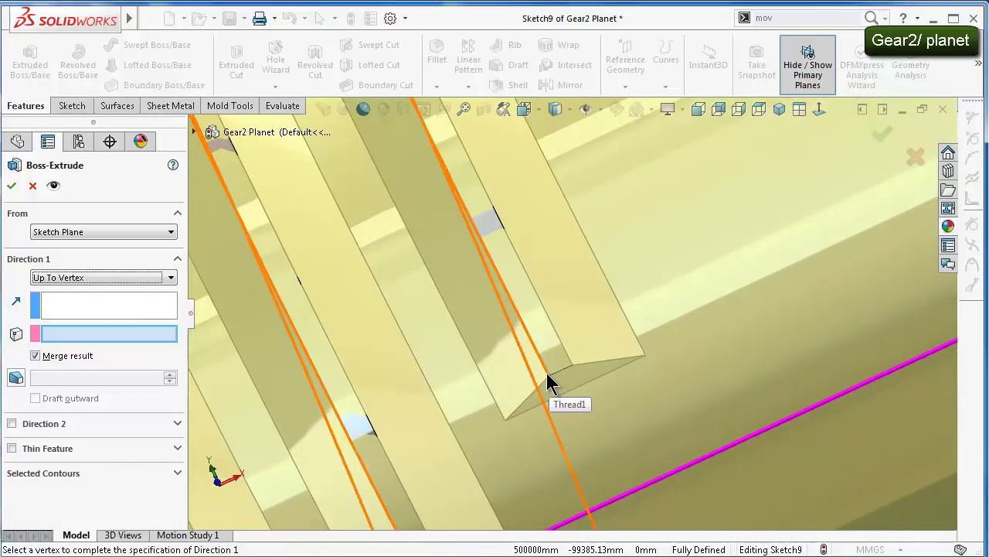
{"action": "left_click", "coordinate": [546, 372]}
{"action": "scroll", "coordinate": [629, 368], "scroll_direction": "up", "scroll_amount": 2}
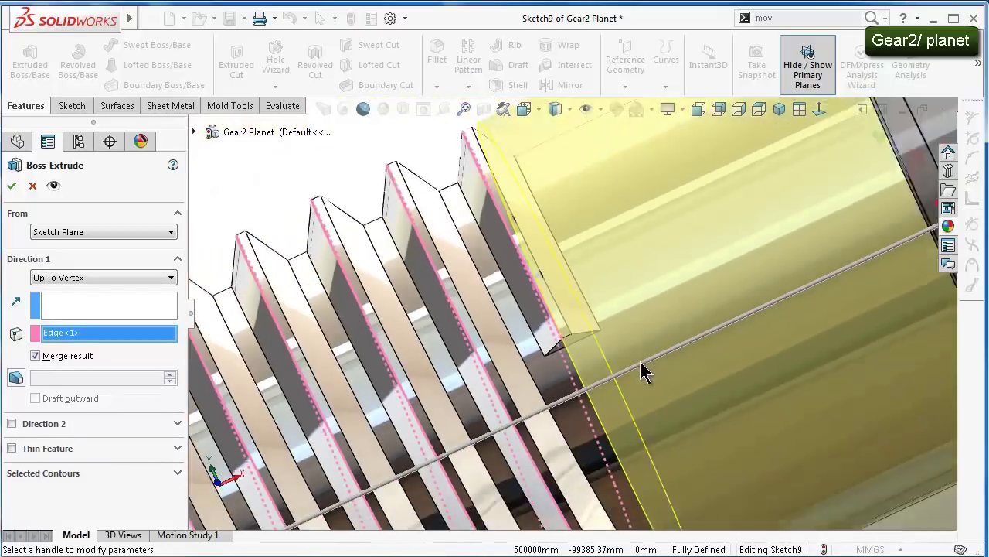
{"action": "scroll", "coordinate": [642, 371], "scroll_direction": "up", "scroll_amount": 2}
{"action": "scroll", "coordinate": [647, 376], "scroll_direction": "up", "scroll_amount": 2}
{"action": "mouse_move", "coordinate": [656, 328]}
{"action": "middle_mouse_down"}
{"action": "mouse_move", "coordinate": [630, 258]}
{"action": "mouse_move", "coordinate": [649, 427]}
{"action": "middle_mouse_up"}
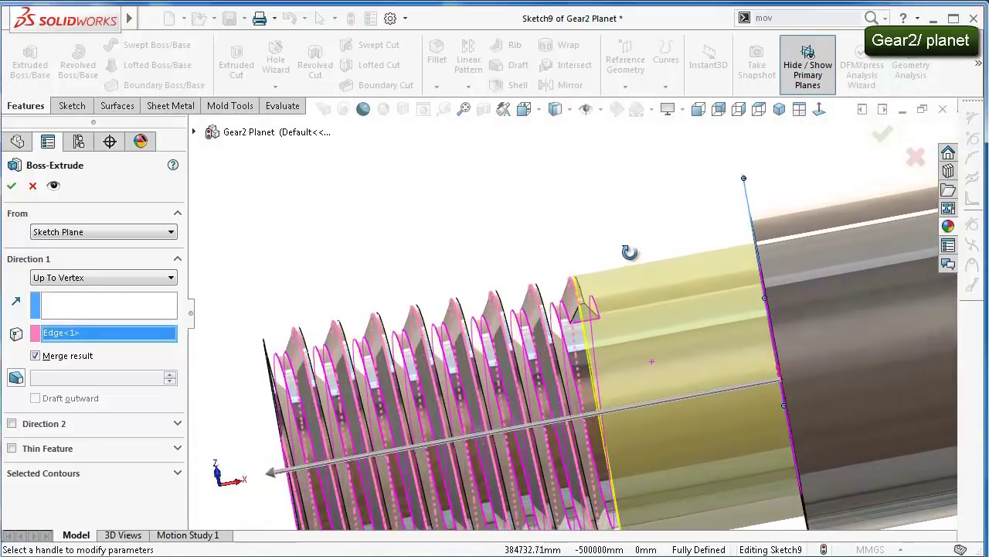
{"action": "scroll", "coordinate": [609, 440], "scroll_direction": "down", "scroll_amount": 3}
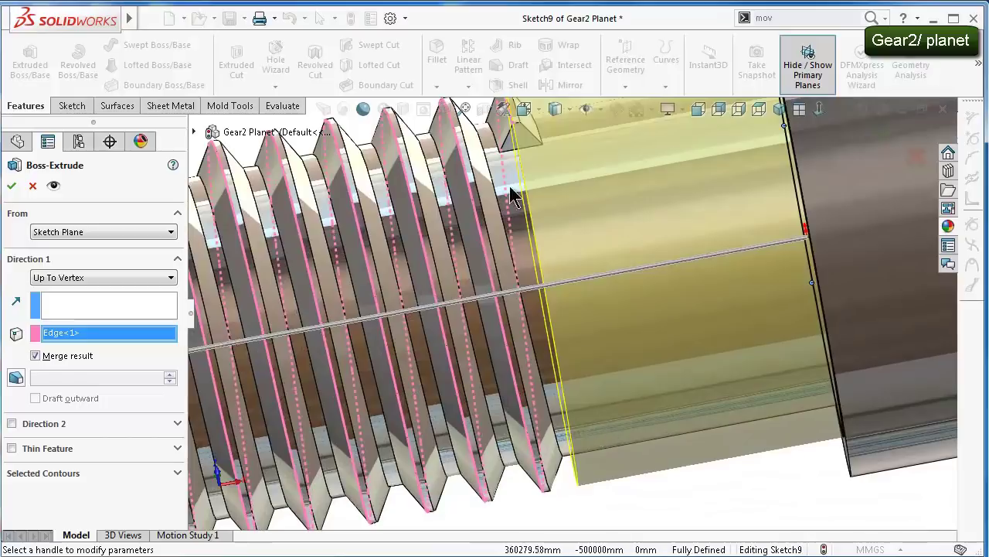
{"action": "scroll", "coordinate": [512, 194], "scroll_direction": "down", "scroll_amount": 3}
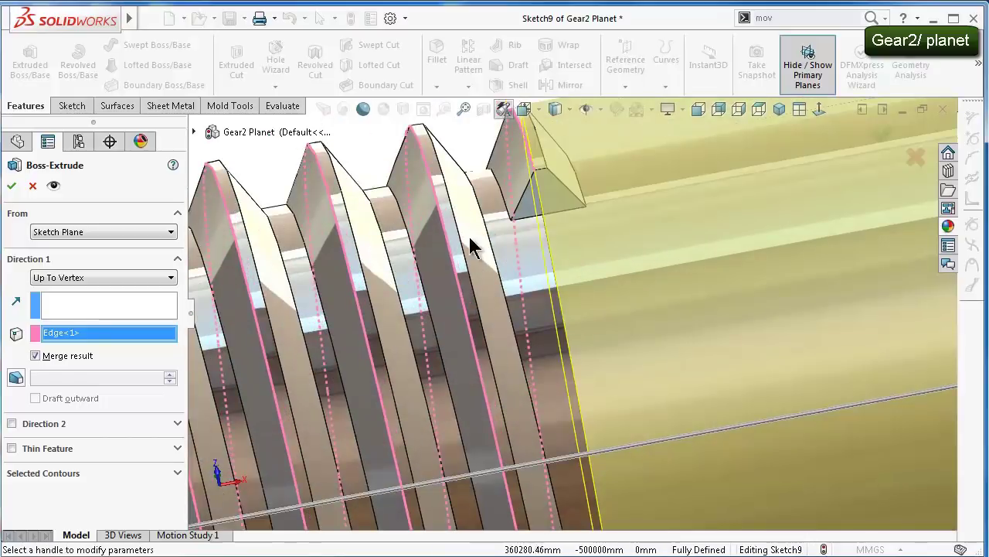
{"action": "left_click", "coordinate": [510, 217]}
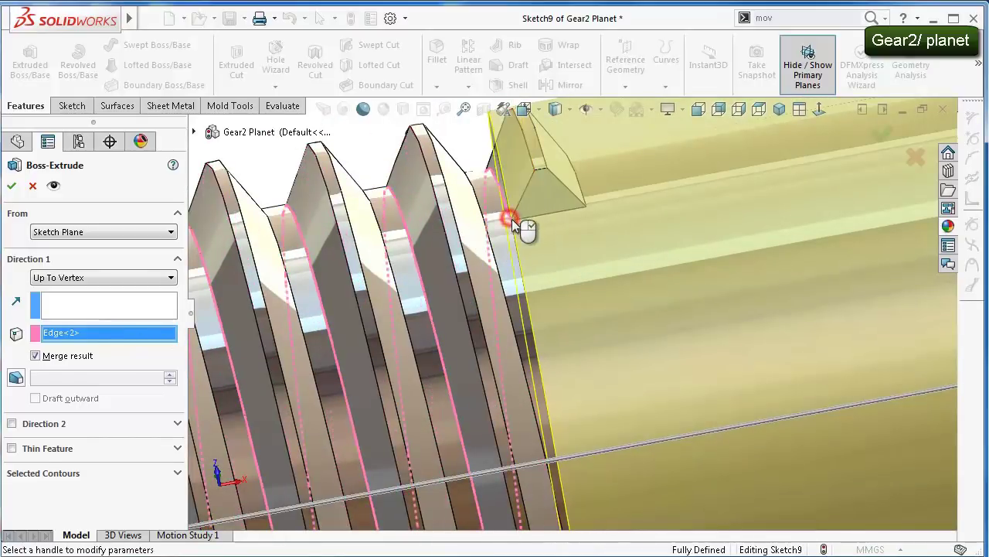
{"action": "scroll", "coordinate": [610, 302], "scroll_direction": "up", "scroll_amount": 3}
{"action": "scroll", "coordinate": [636, 393], "scroll_direction": "up", "scroll_amount": 2}
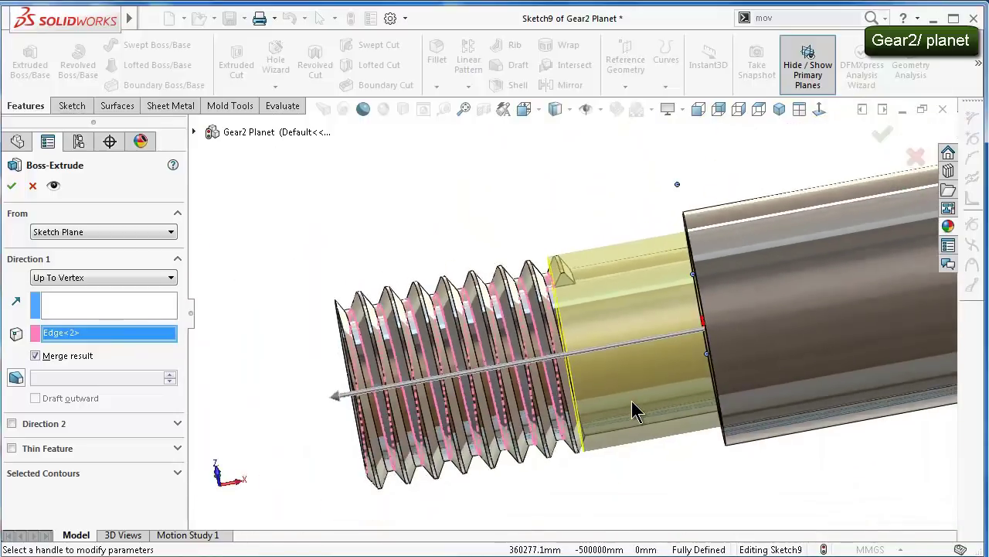
{"action": "mouse_move", "coordinate": [632, 411]}
{"action": "middle_mouse_down"}
{"action": "mouse_move", "coordinate": [638, 489]}
{"action": "mouse_move", "coordinate": [656, 482]}
{"action": "middle_mouse_up"}
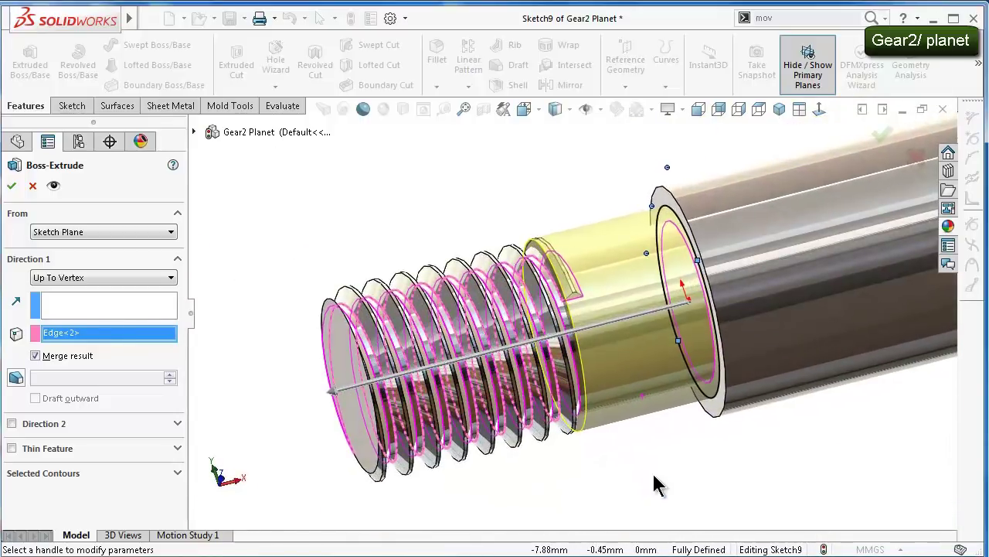
Accept the collar extrusion as Boss-Extrude2
{"action": "left_click", "coordinate": [11, 187]}
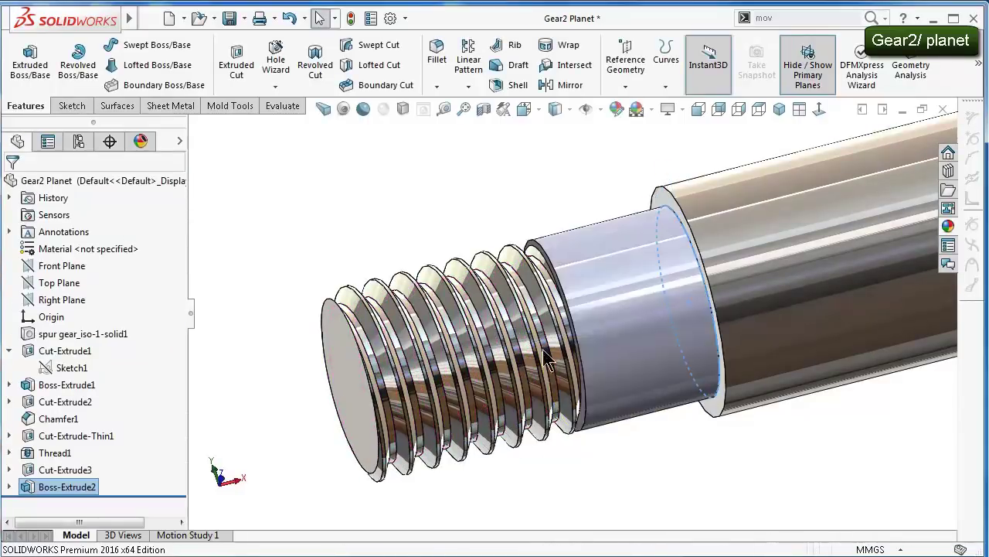
{"action": "scroll", "coordinate": [583, 370], "scroll_direction": "up", "scroll_amount": 1}
{"action": "scroll", "coordinate": [584, 370], "scroll_direction": "down", "scroll_amount": 3}
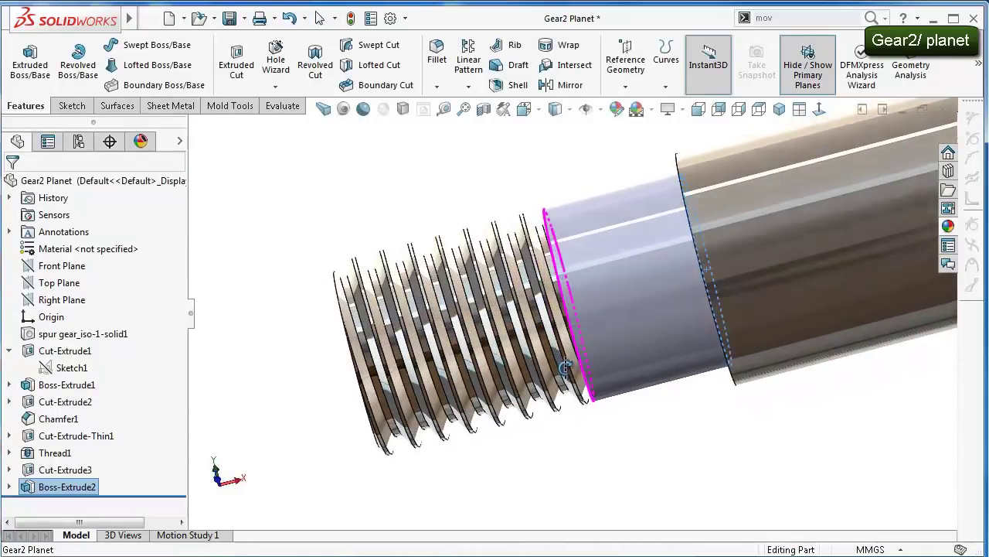
{"action": "scroll", "coordinate": [583, 267], "scroll_direction": "down", "scroll_amount": 2}
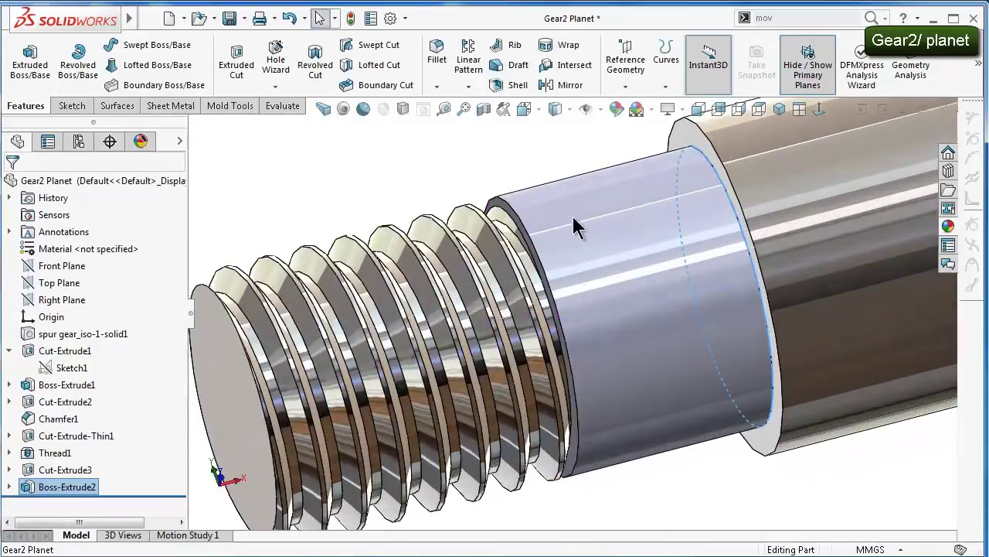
Add a 0.1 mm chamfer to the collar edge next to the thread
{"action": "left_click", "coordinate": [437, 87]}
{"action": "left_click", "coordinate": [442, 124]}
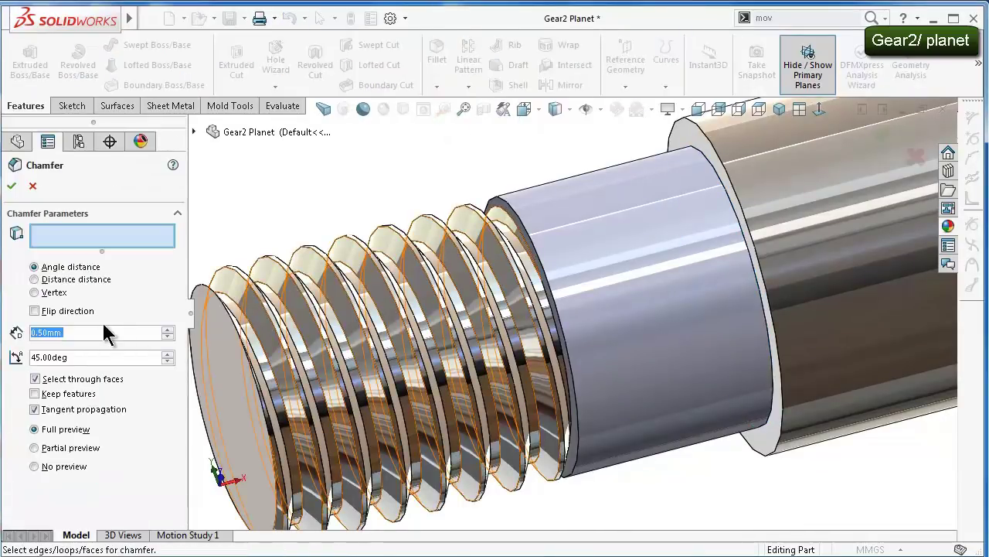
{"action": "type", "text": "0.1"}
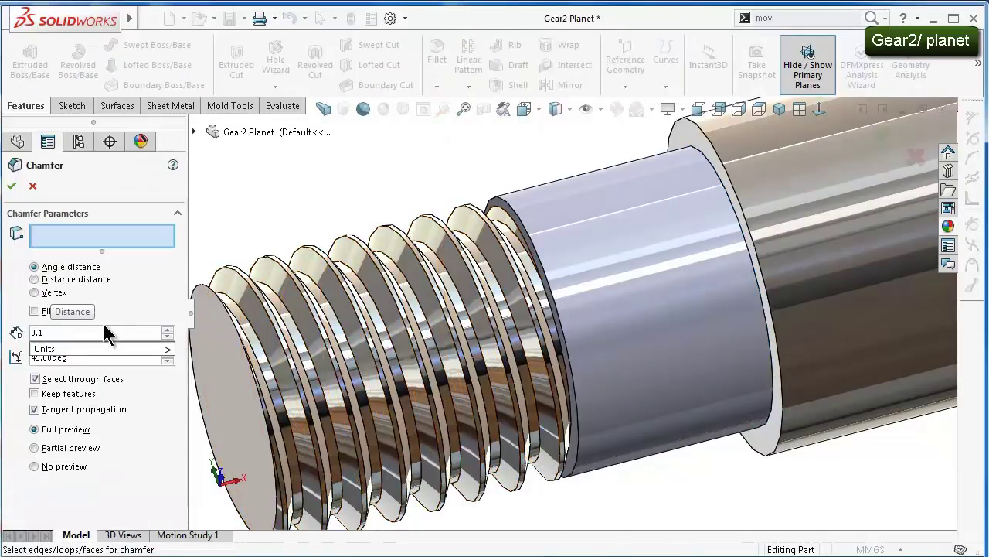
{"action": "left_click", "coordinate": [559, 313]}
{"action": "scroll", "coordinate": [559, 325], "scroll_direction": "down", "scroll_amount": 3}
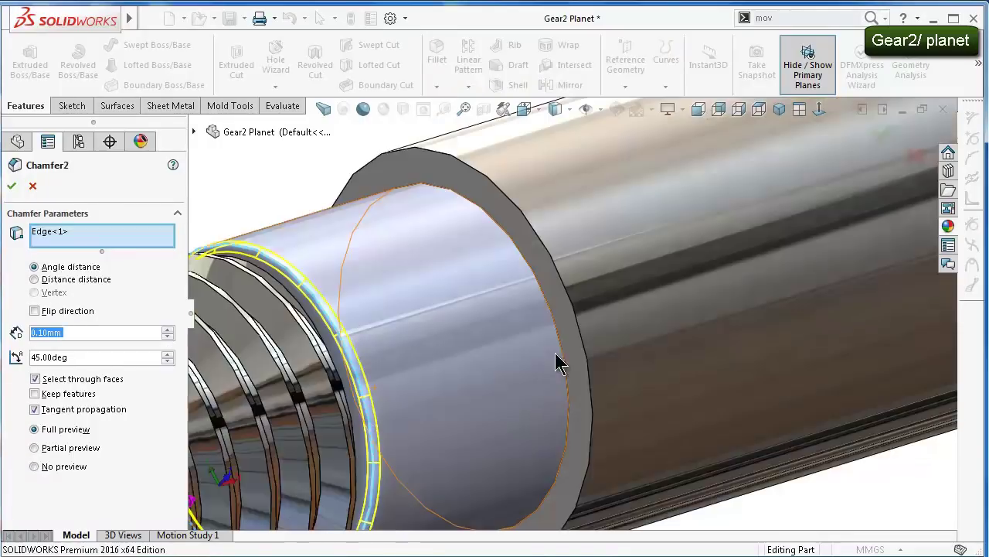
{"action": "left_click", "coordinate": [579, 353]}
{"action": "key", "text": "Return"}
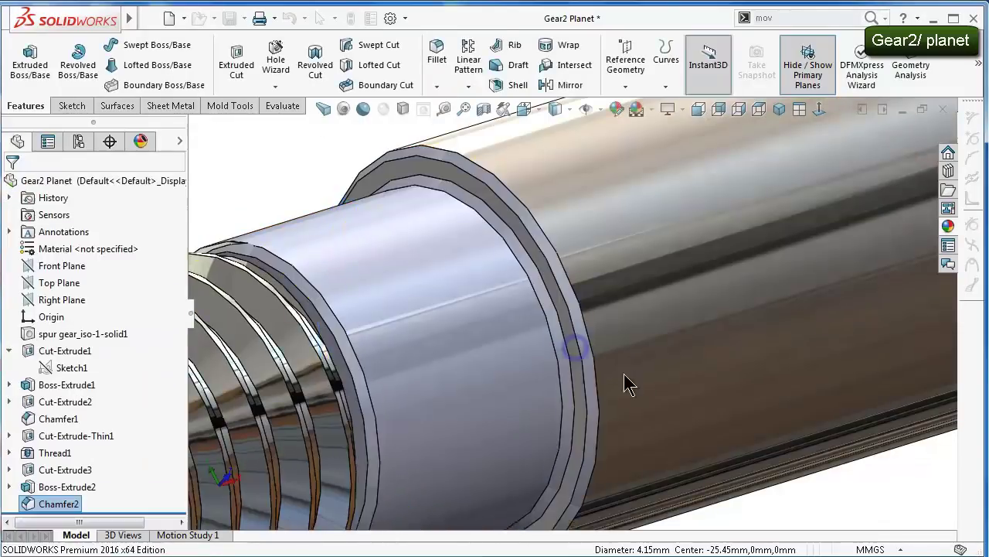
{"action": "scroll", "coordinate": [624, 373], "scroll_direction": "up", "scroll_amount": 5}
{"action": "scroll", "coordinate": [605, 382], "scroll_direction": "up", "scroll_amount": 3}
{"action": "mouse_move", "coordinate": [600, 382]}
{"action": "middle_mouse_down"}
{"action": "mouse_move", "coordinate": [542, 382]}
{"action": "mouse_move", "coordinate": [618, 417]}
{"action": "mouse_move", "coordinate": [363, 172]}
{"action": "middle_mouse_up"}
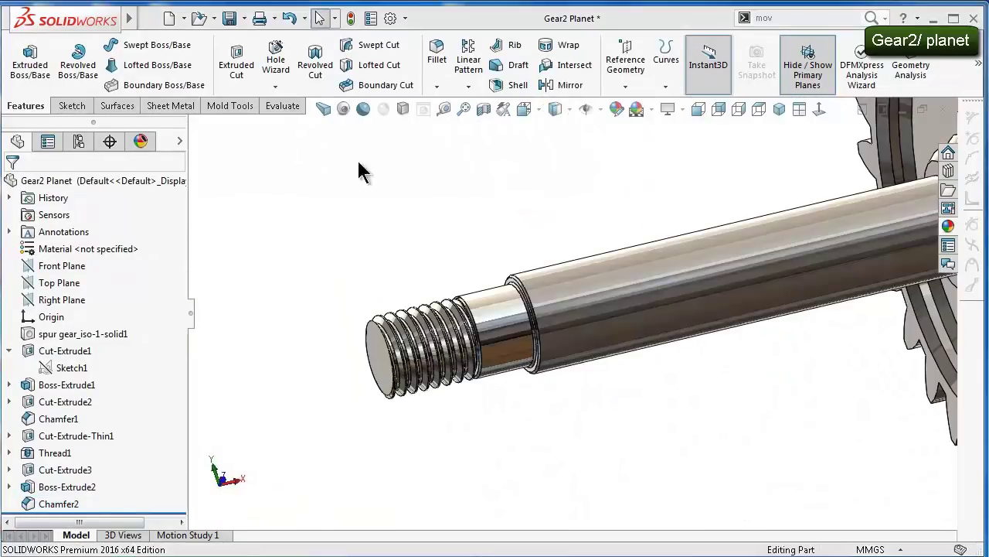
Save the Gear2 Planet part and rotate the view around the gear
{"action": "left_click", "coordinate": [229, 18]}
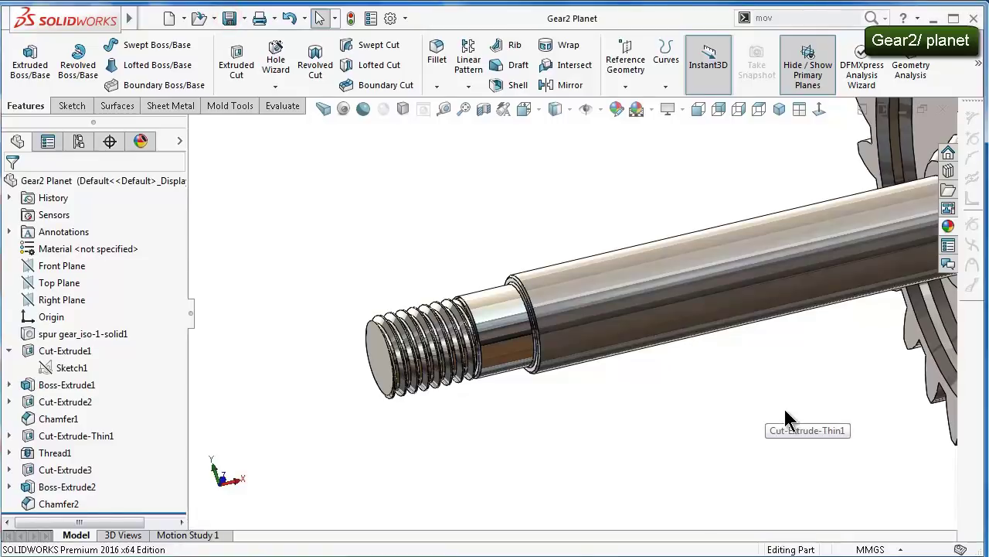
{"action": "left_click", "coordinate": [726, 405]}
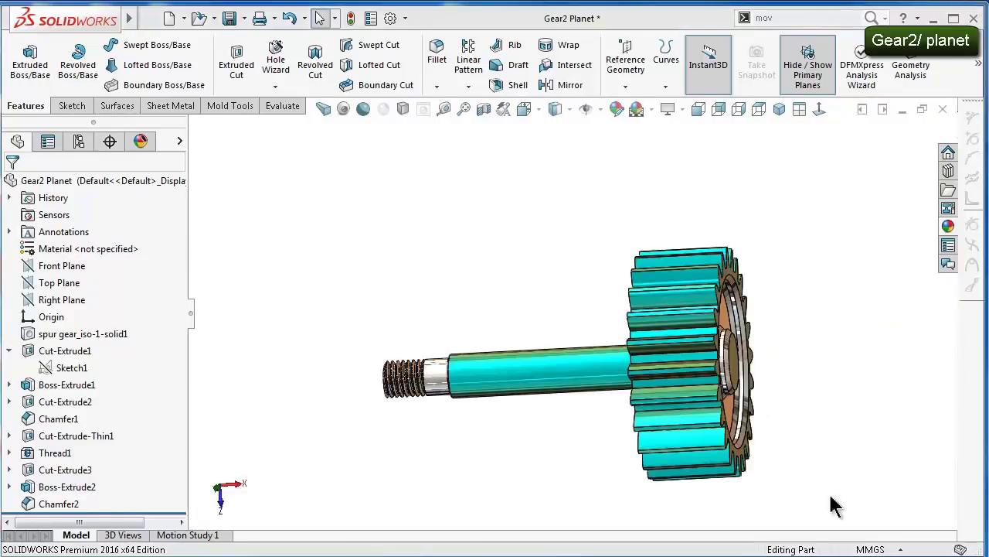
{"action": "left_click", "coordinate": [785, 311]}
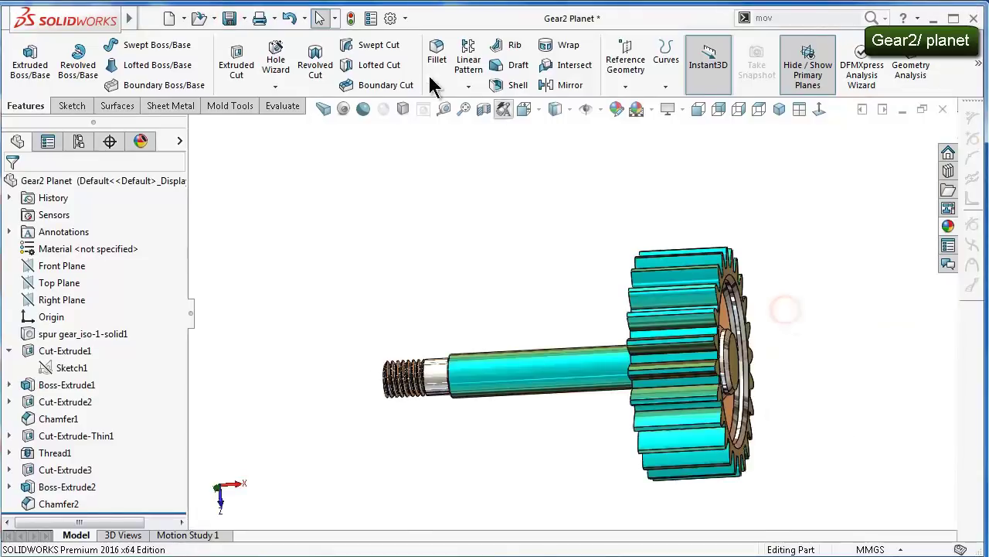
{"action": "middle_click_drag", "start_coordinate": [659, 334], "coordinate": [773, 359]}
{"action": "key", "text": "Right"}
{"action": "key", "text": "Right"}
{"action": "key", "text": "Right"}
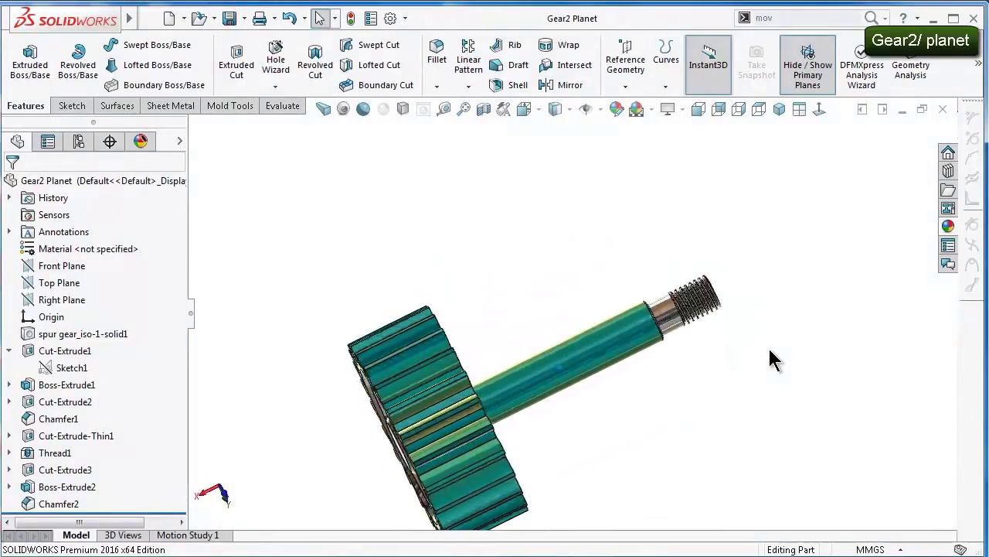
{"action": "key", "text": "Right"}
{"action": "key", "text": "Right"}
{"action": "key", "text": "Right"}
{"action": "key", "text": "Right"}
{"action": "key", "text": "Right"}
{"action": "key", "text": "Right"}
{"action": "key", "text": "Right"}
{"action": "key", "text": "Right"}
{"action": "key", "text": "Right"}
{"action": "key", "text": "Right"}
{"action": "key", "text": "Right"}
{"action": "key", "text": "Right"}
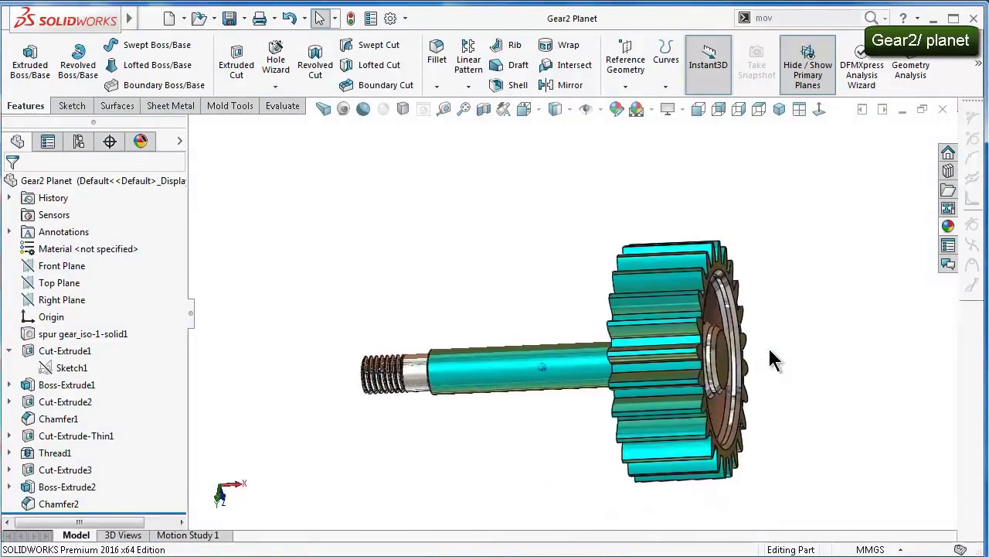
{"action": "key", "text": "Right"}
{"action": "key", "text": "Right"}
{"action": "key", "text": "Right"}
{"action": "key", "text": "Right"}
{"action": "key", "text": "Right"}
{"action": "key", "text": "Right"}
{"action": "key", "text": "Right"}
{"action": "key", "text": "Right"}
{"action": "key", "text": "Right"}
{"action": "key", "text": "Right"}
{"action": "key", "text": "Right"}
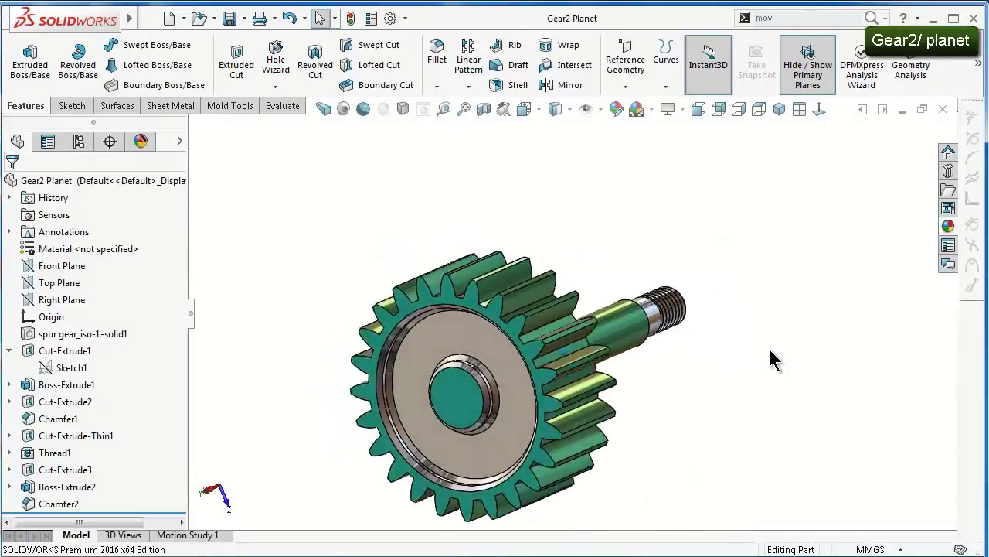
{"action": "key", "text": "Right"}
{"action": "key", "text": "Right"}
Show the gear in isometric perspective with the FeatureManager tree hidden
{"action": "left_click", "coordinate": [779, 110]}
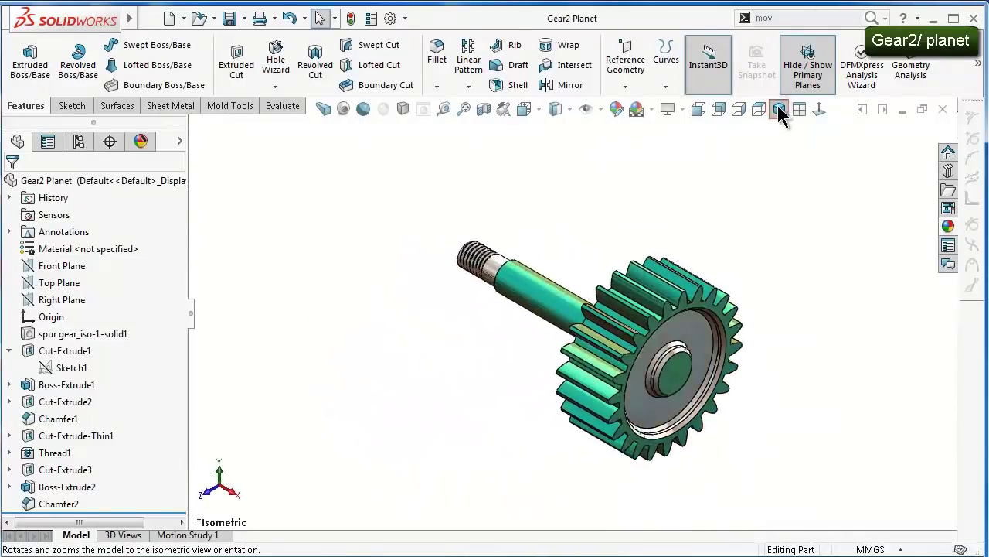
{"action": "scroll", "coordinate": [748, 261], "scroll_direction": "down", "scroll_amount": 1}
{"action": "scroll", "coordinate": [748, 261], "scroll_direction": "down", "scroll_amount": 3}
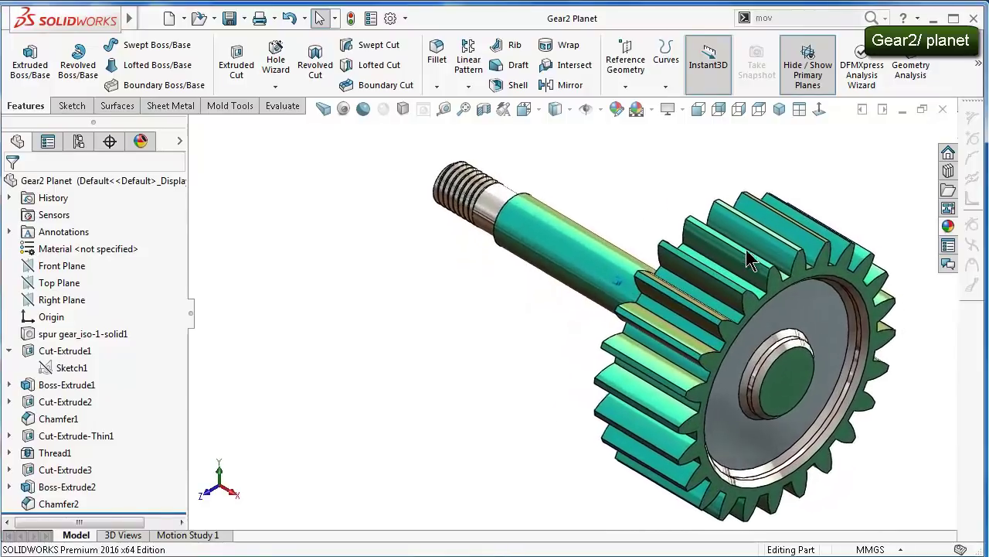
{"action": "scroll", "coordinate": [748, 262], "scroll_direction": "down", "scroll_amount": 2}
{"action": "left_click", "coordinate": [330, 112]}
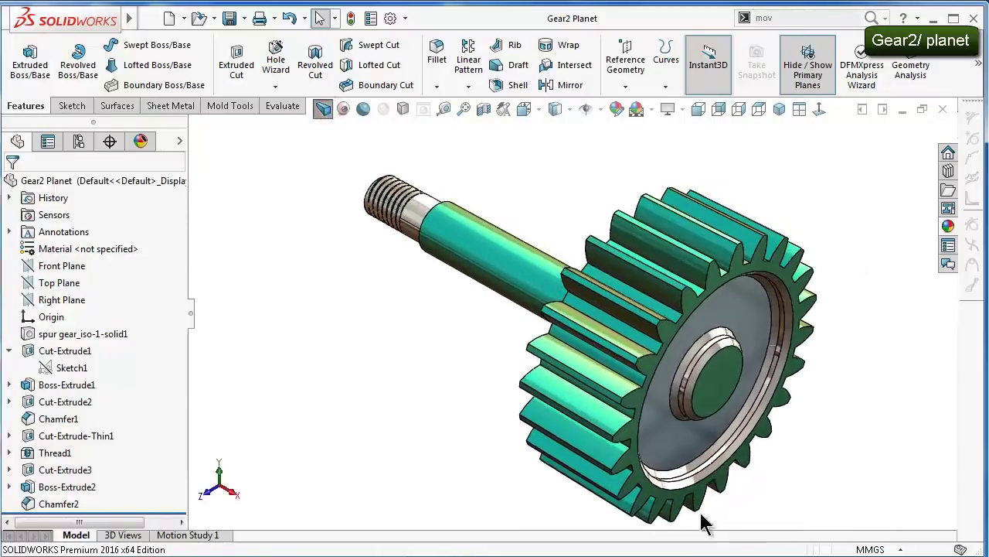
{"action": "left_click", "coordinate": [190, 313]}
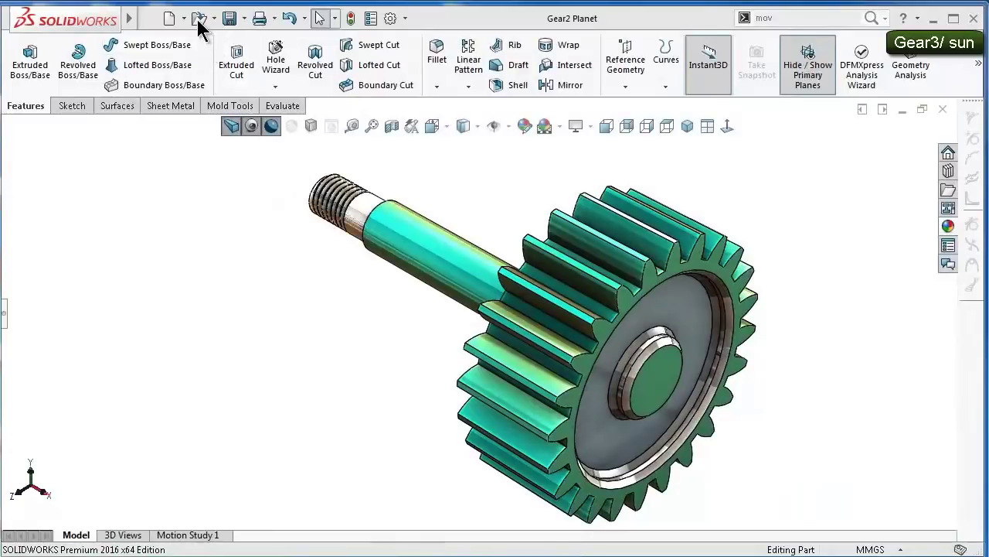
Open the Gear3 Sun part, declining FeatureWorks, and orbit to an angled view
{"action": "left_click", "coordinate": [199, 21]}
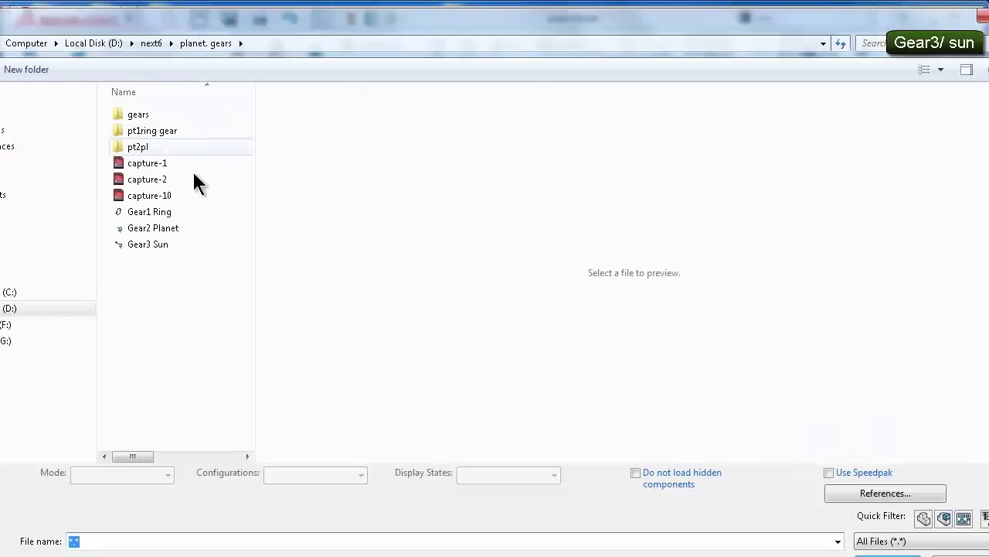
{"action": "left_click", "coordinate": [190, 213]}
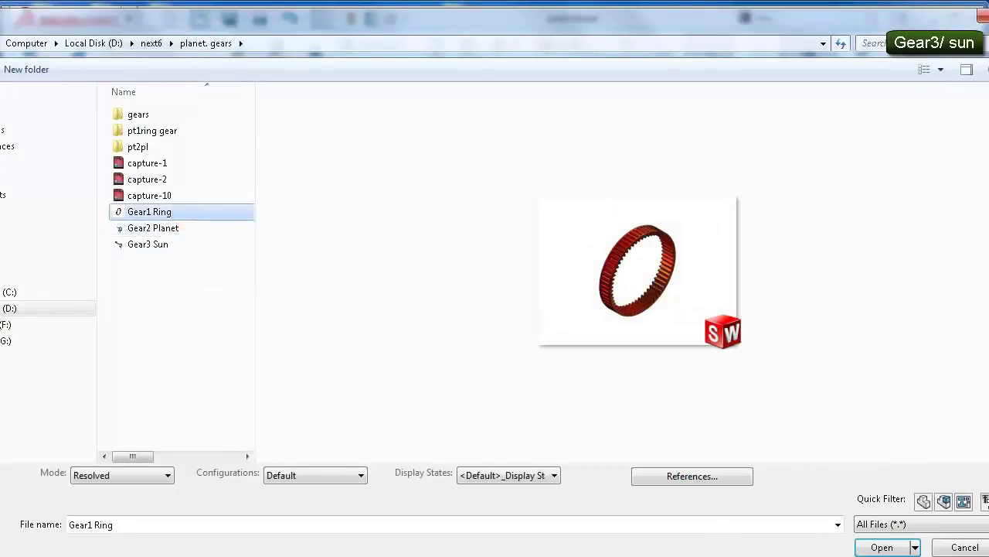
{"action": "left_click", "coordinate": [166, 242]}
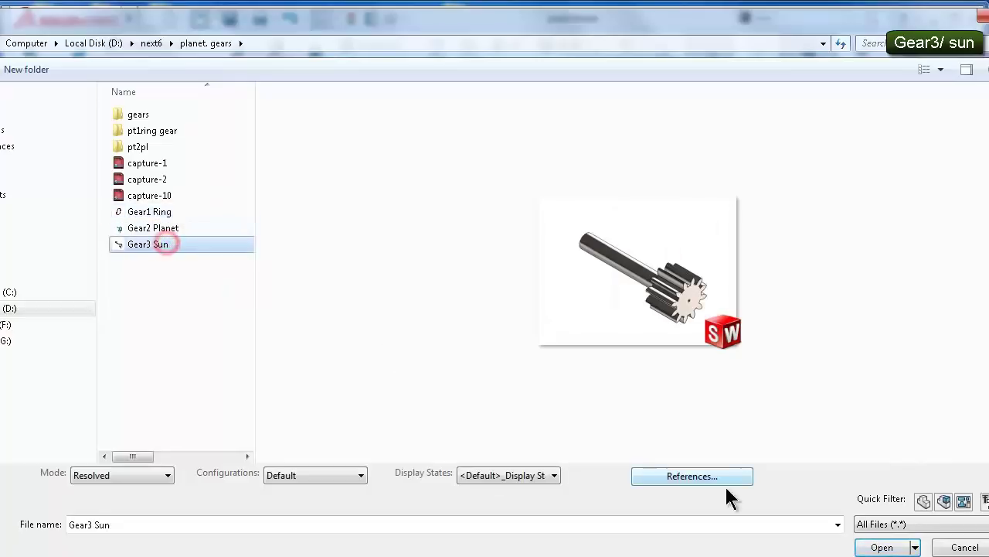
{"action": "left_click", "coordinate": [885, 546]}
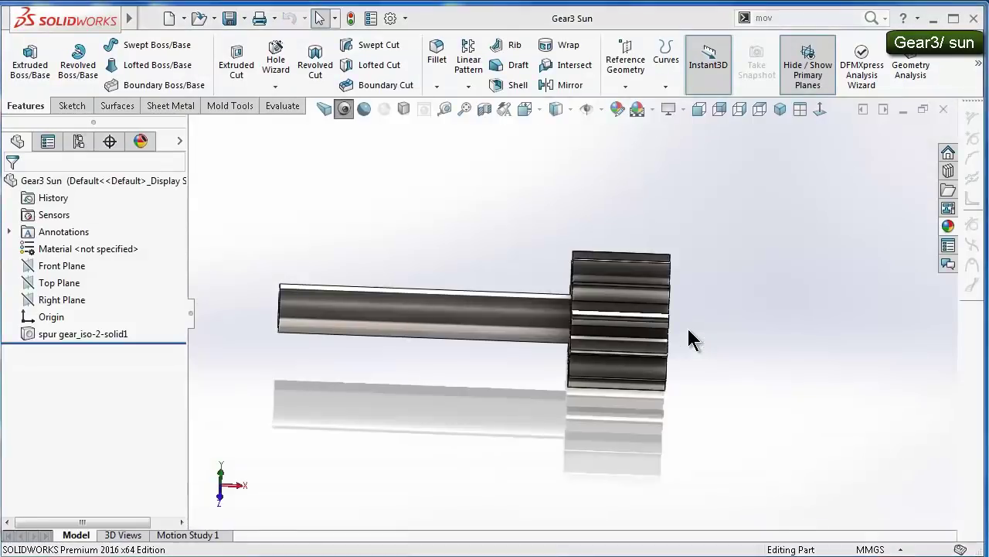
{"action": "left_click", "coordinate": [506, 292]}
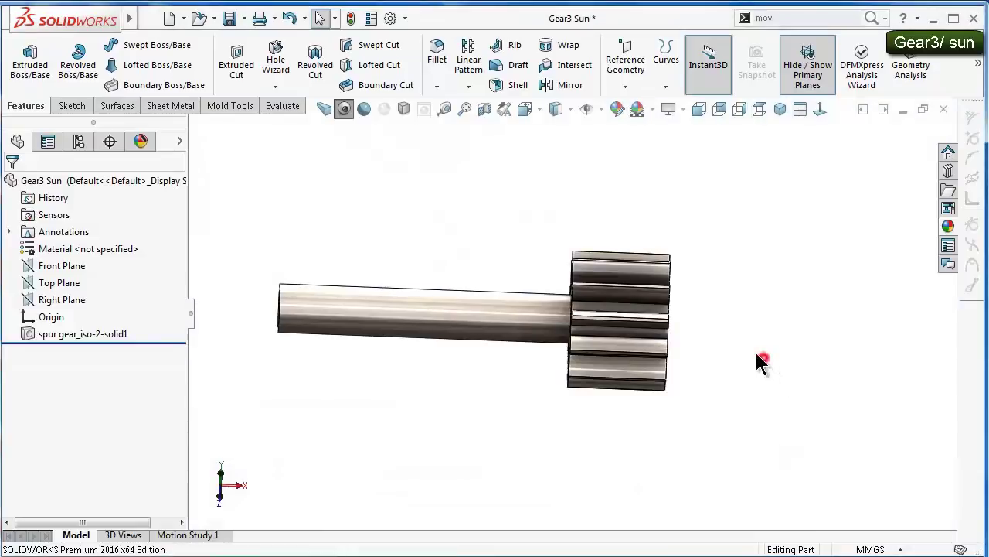
{"action": "mouse_move", "coordinate": [760, 361]}
{"action": "middle_mouse_down"}
{"action": "mouse_move", "coordinate": [731, 365]}
{"action": "mouse_move", "coordinate": [768, 380]}
{"action": "middle_mouse_up"}
Sketch the centre hole's circle on the gear's end face
{"action": "left_click", "coordinate": [765, 377]}
{"action": "left_click", "coordinate": [822, 330]}
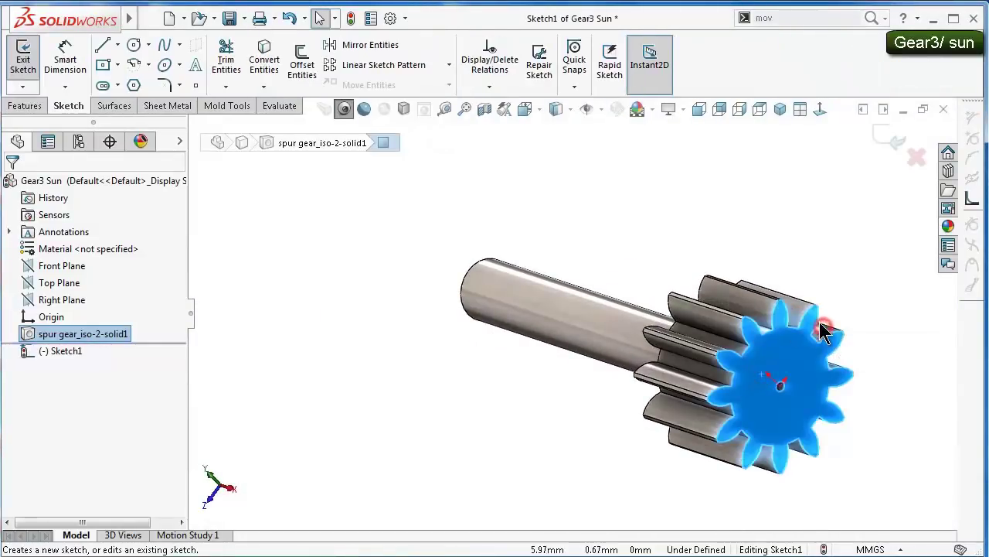
{"action": "left_click", "coordinate": [822, 109]}
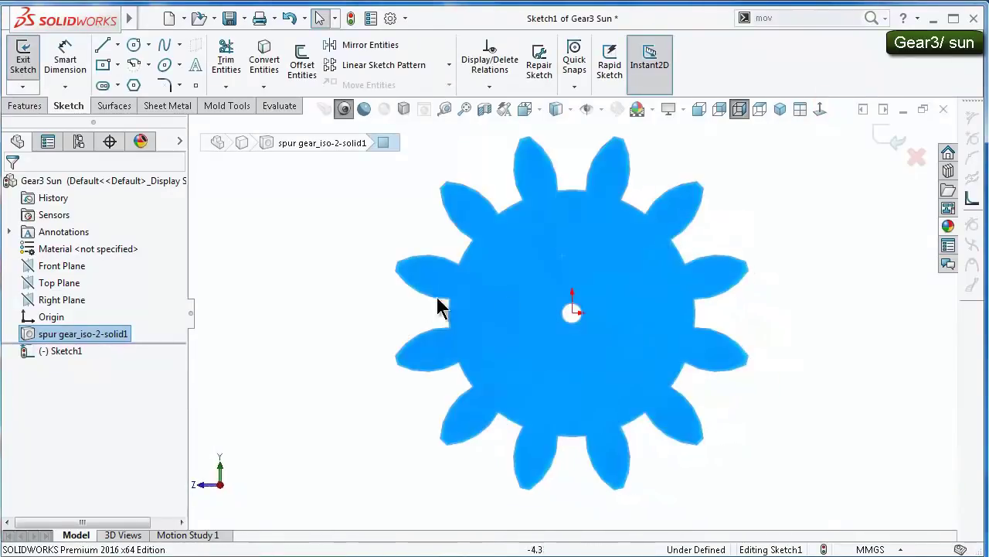
{"action": "left_click", "coordinate": [303, 316]}
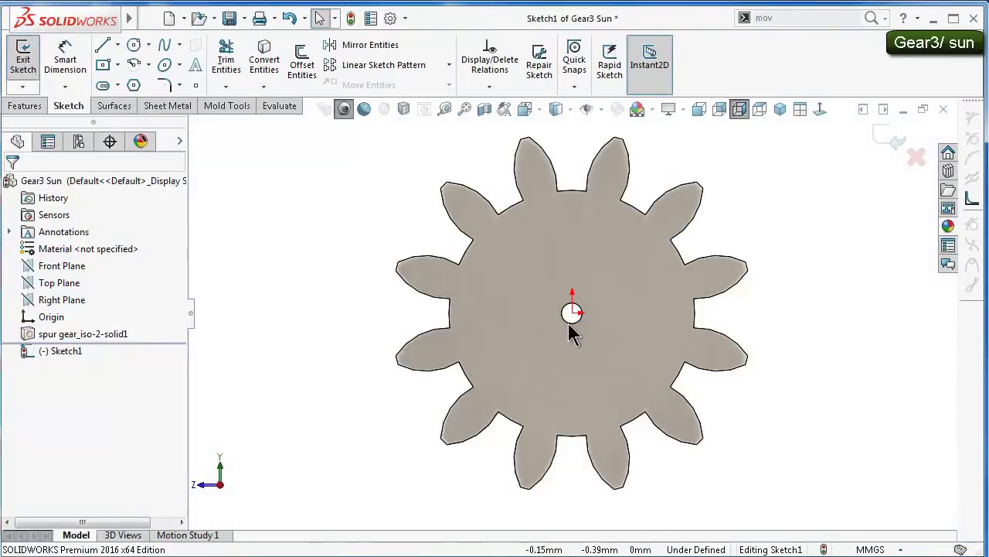
{"action": "left_click", "coordinate": [27, 62]}
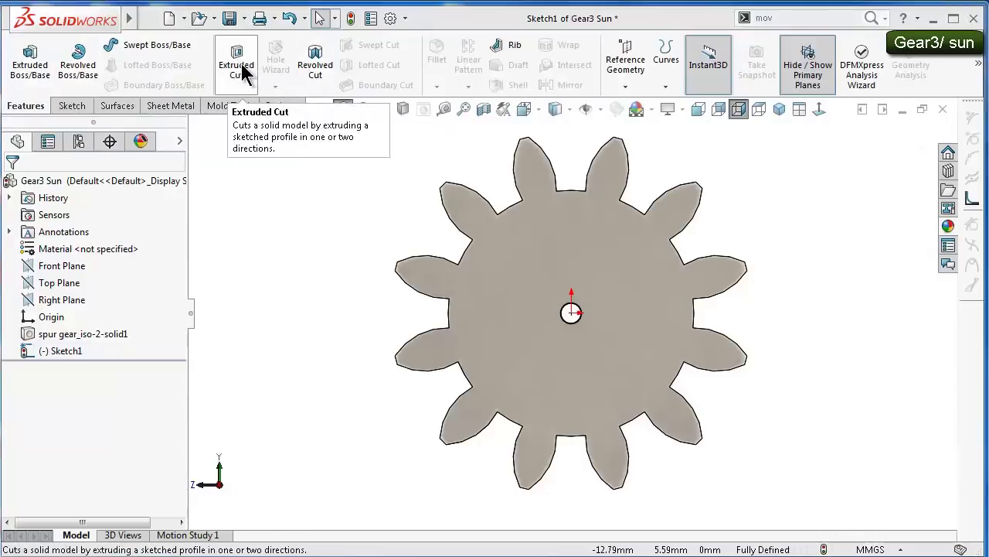
Extrude the hole sketch Up To Surface at the shaft's end face
{"action": "left_click", "coordinate": [30, 62]}
{"action": "mouse_move", "coordinate": [466, 293]}
{"action": "middle_mouse_down"}
{"action": "mouse_move", "coordinate": [552, 303]}
{"action": "mouse_move", "coordinate": [652, 376]}
{"action": "middle_mouse_up"}
{"action": "left_click", "coordinate": [62, 279]}
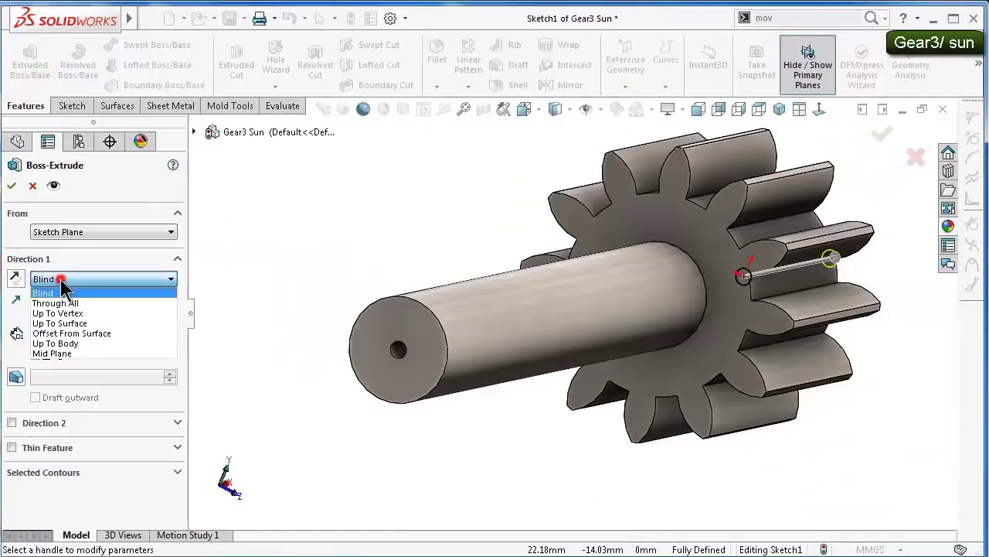
{"action": "left_click", "coordinate": [92, 322]}
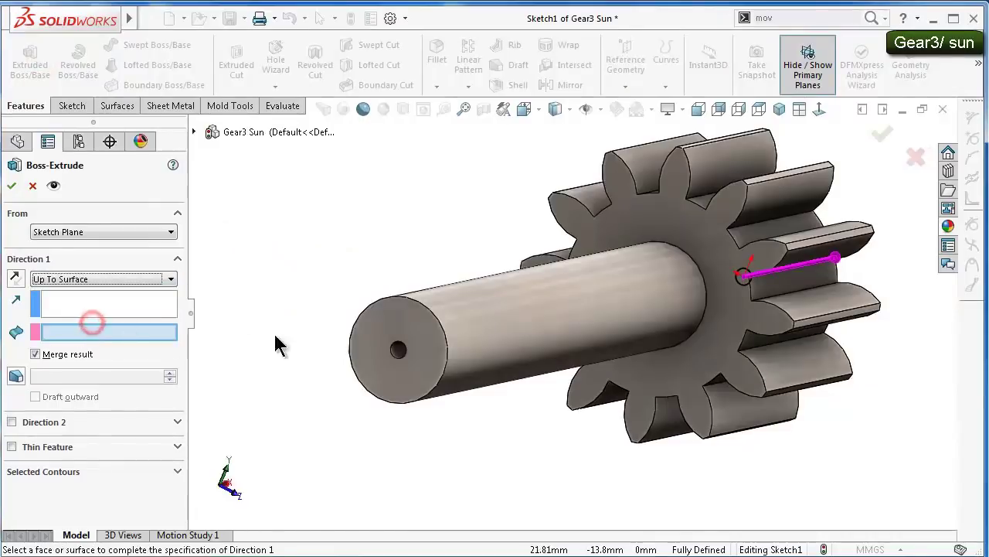
{"action": "left_click", "coordinate": [370, 327]}
{"action": "key", "text": "Return"}
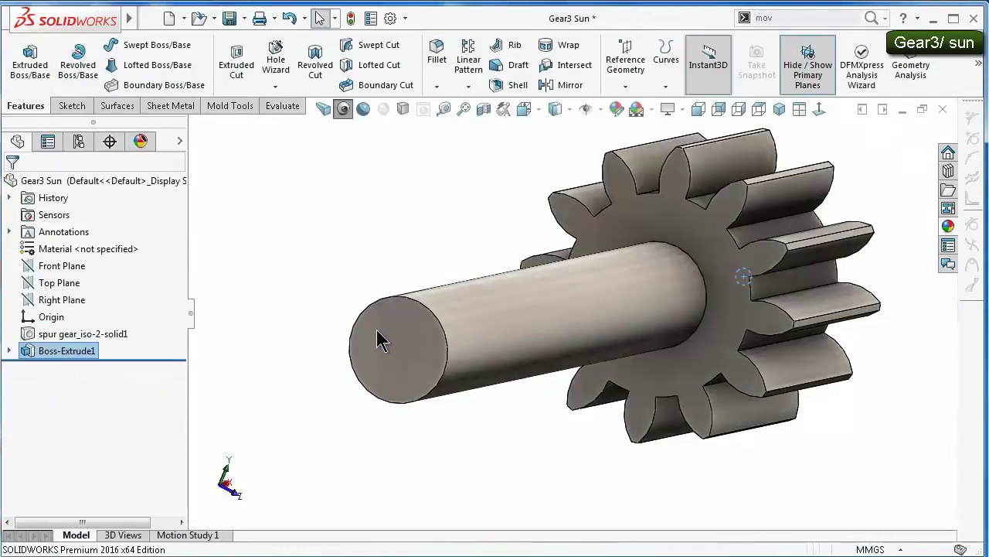
{"action": "key", "text": "ctrl+1"}
Start a sketch on Gear3 Sun's Top Plane, viewed head-on
{"action": "key", "text": "ctrl+s"}
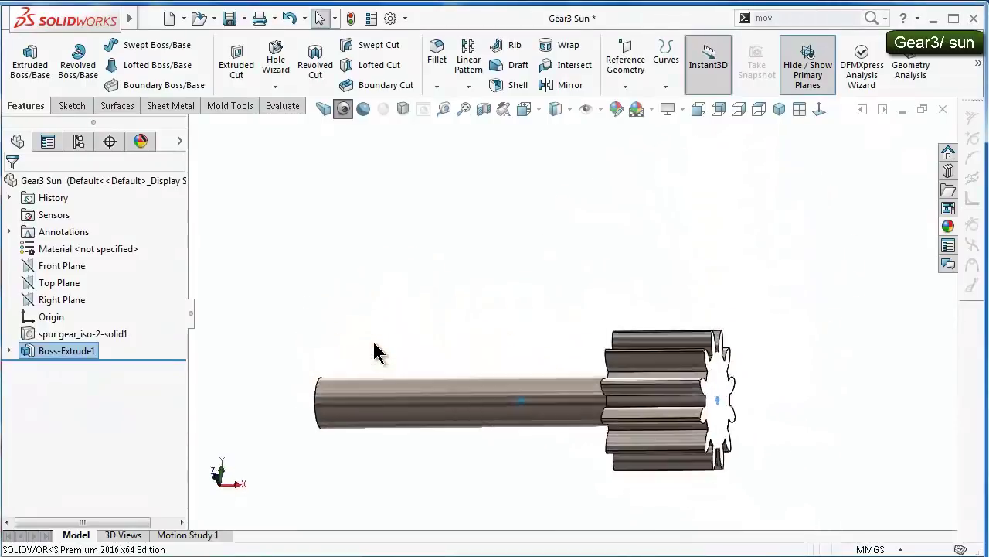
{"action": "key", "text": "ctrl+7"}
{"action": "left_click", "coordinate": [723, 265]}
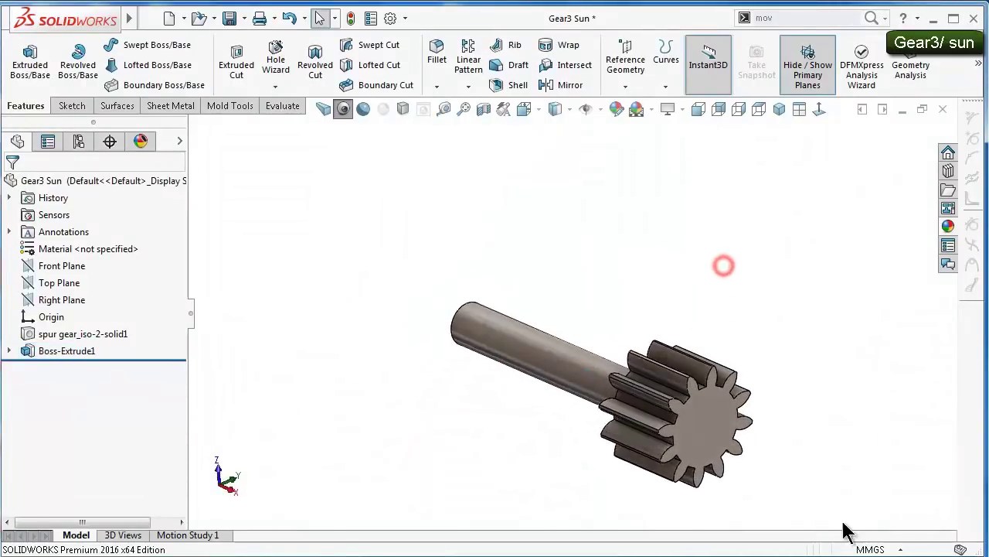
{"action": "left_click", "coordinate": [61, 286]}
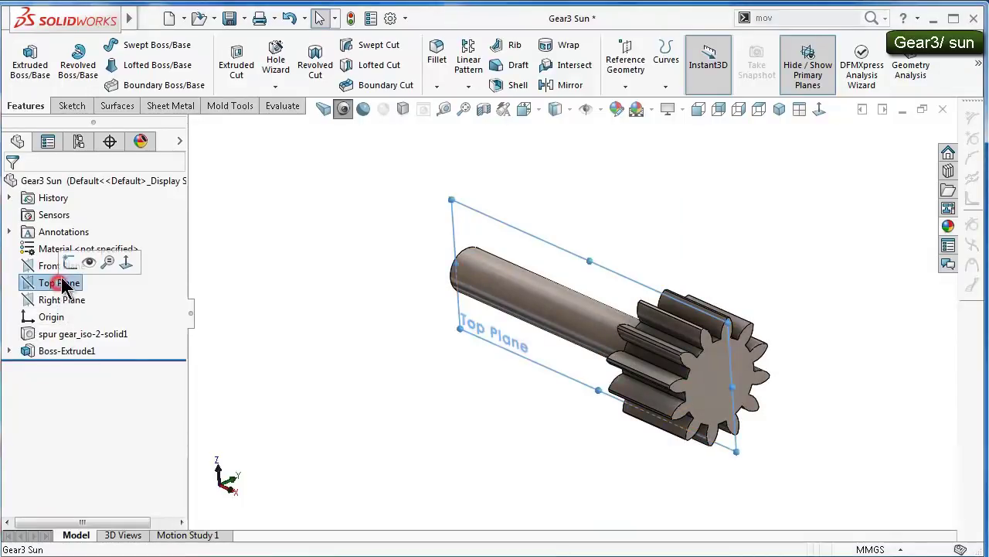
{"action": "left_click", "coordinate": [63, 263]}
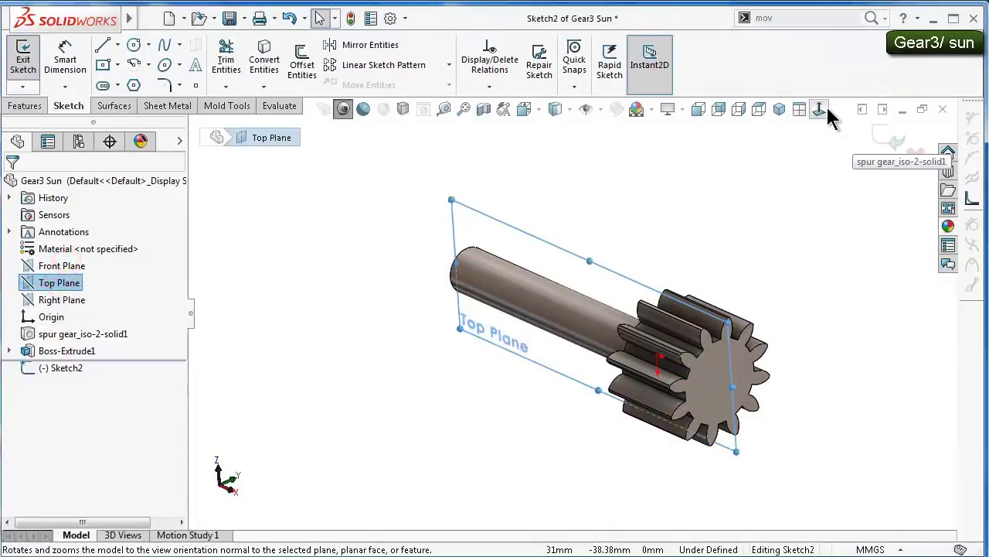
{"action": "left_click", "coordinate": [819, 109]}
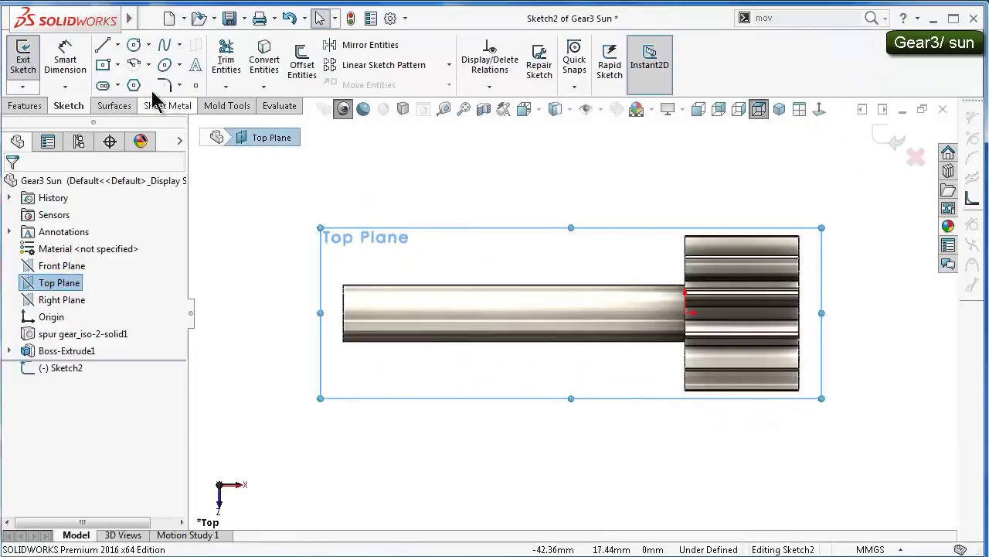
Draw a small corner rectangle on the shaft's top edge
{"action": "left_click", "coordinate": [117, 66]}
{"action": "left_click", "coordinate": [136, 85]}
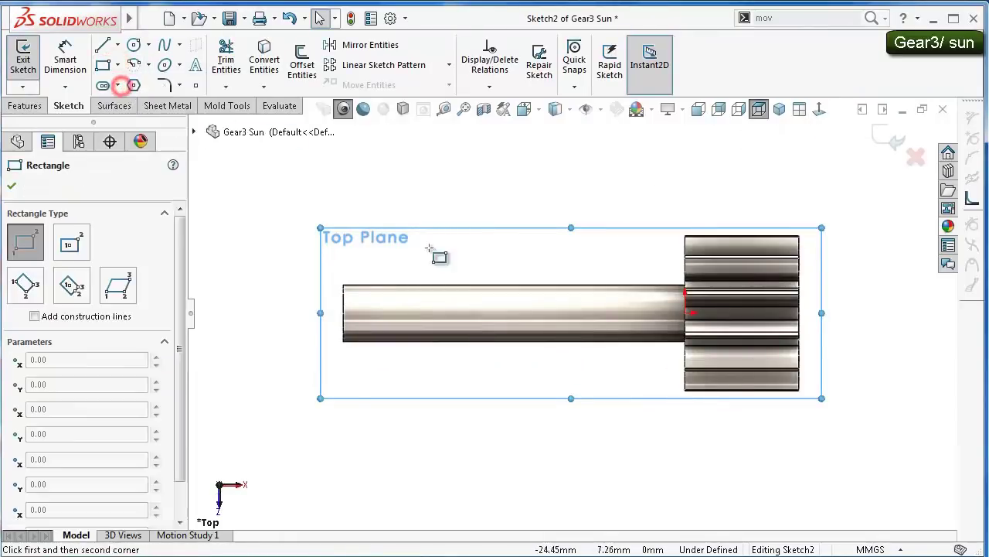
{"action": "scroll", "coordinate": [434, 281], "scroll_direction": "down", "scroll_amount": 3}
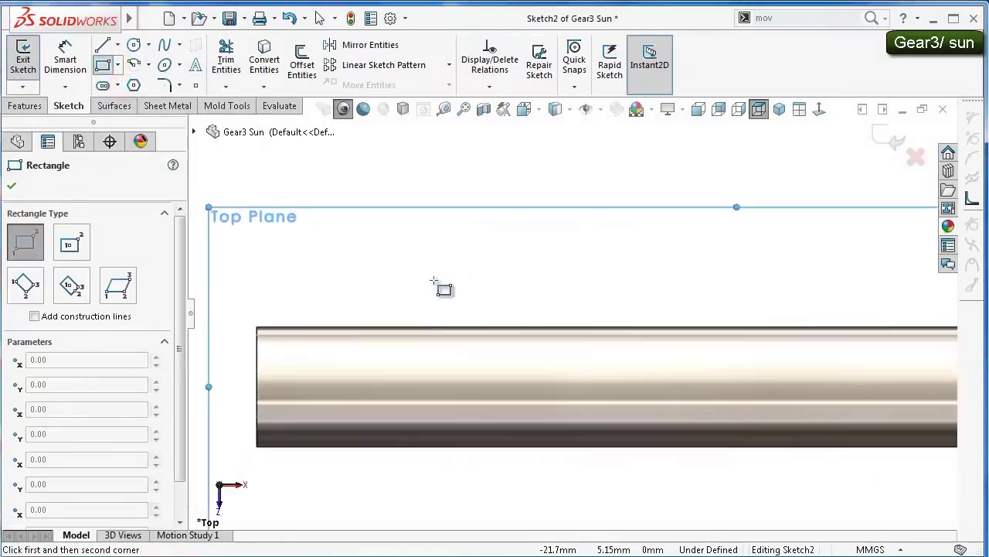
{"action": "left_click", "coordinate": [406, 328]}
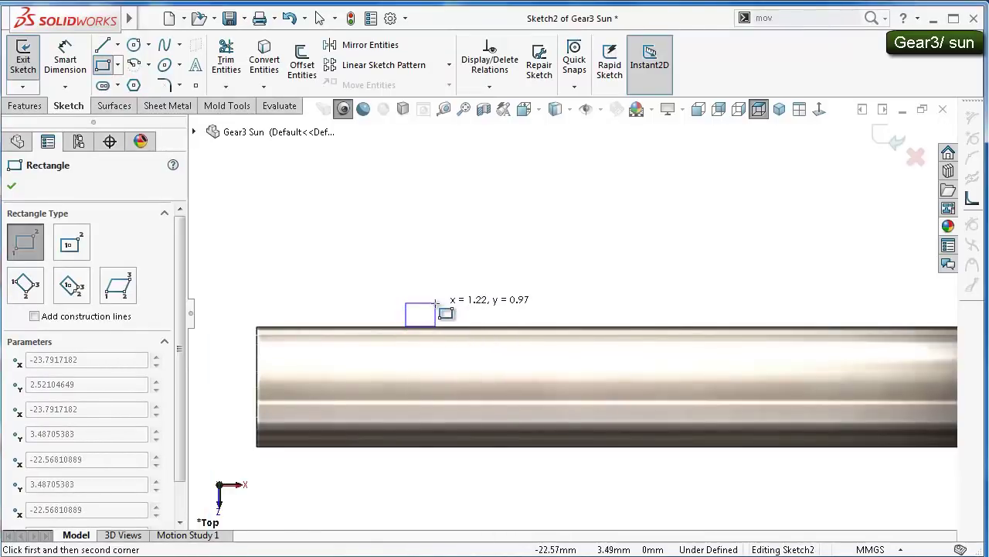
{"action": "left_click", "coordinate": [435, 303]}
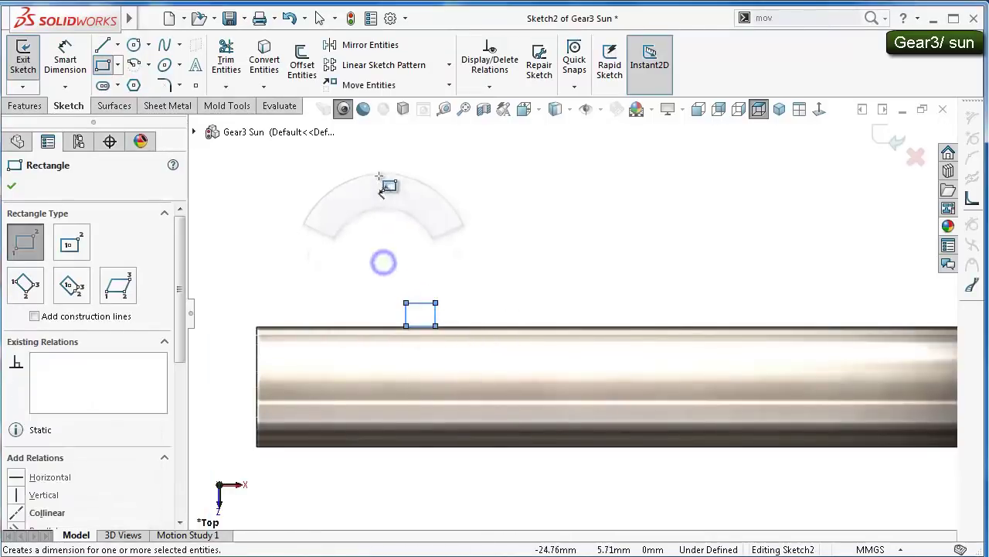
{"action": "right_click_drag", "start_coordinate": [382, 259], "coordinate": [378, 178]}
Dimension the collar profile's top side to 1.5 mm wide
{"action": "left_click", "coordinate": [427, 302]}
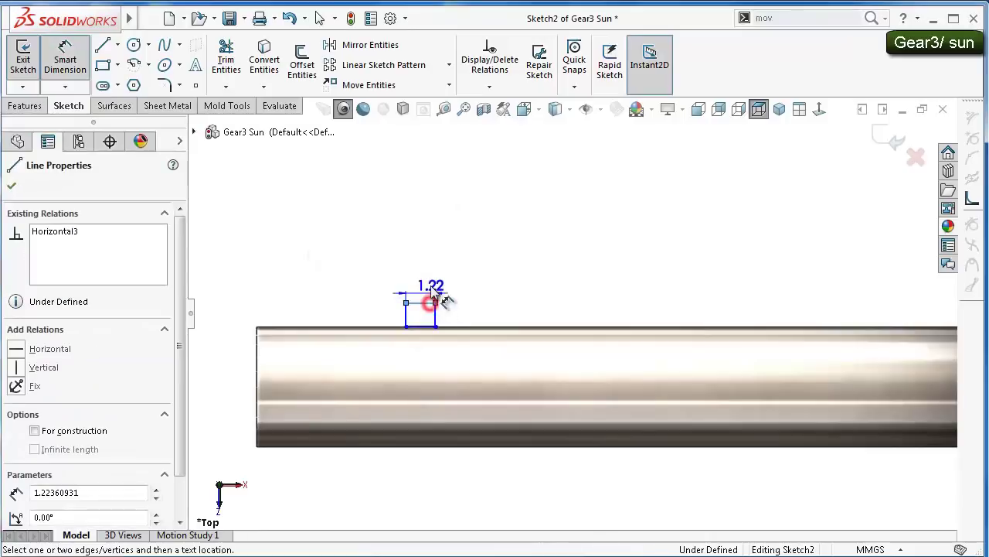
{"action": "left_click", "coordinate": [433, 270]}
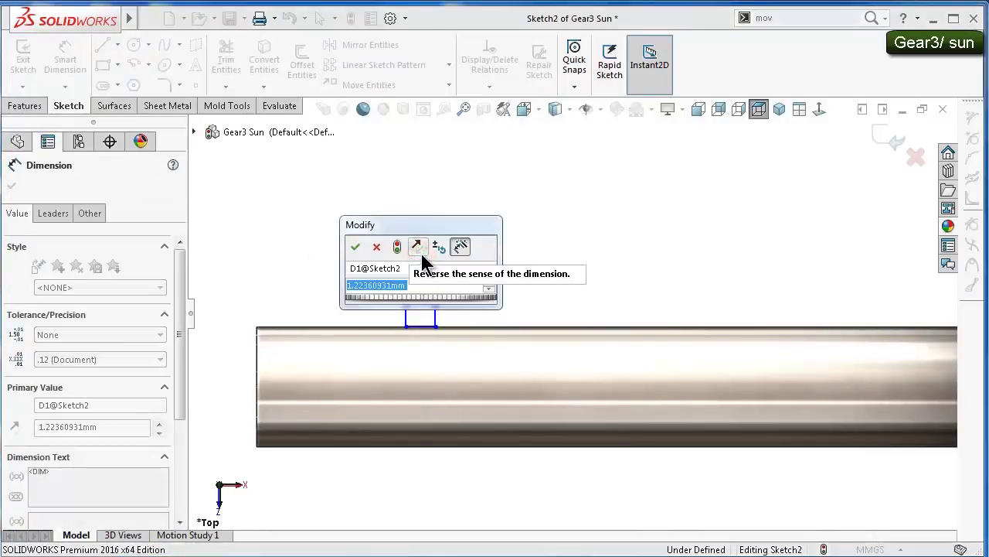
{"action": "type", "text": "1.5"}
{"action": "key", "text": "Return"}
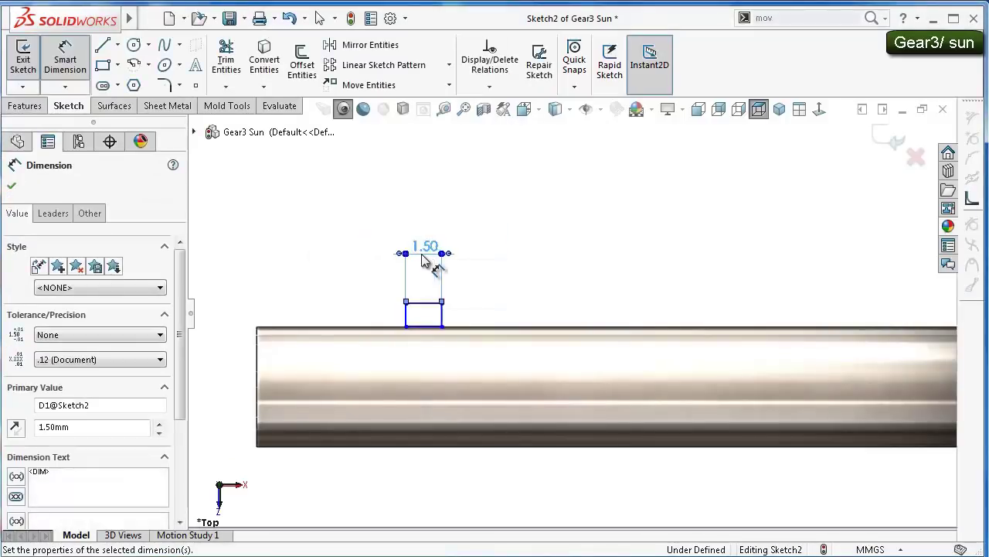
{"action": "key", "text": "Escape"}
Make the profile's right and top sides equal in length
{"action": "left_click", "coordinate": [442, 316]}
{"action": "left_click", "coordinate": [431, 303], "text": "ctrl"}
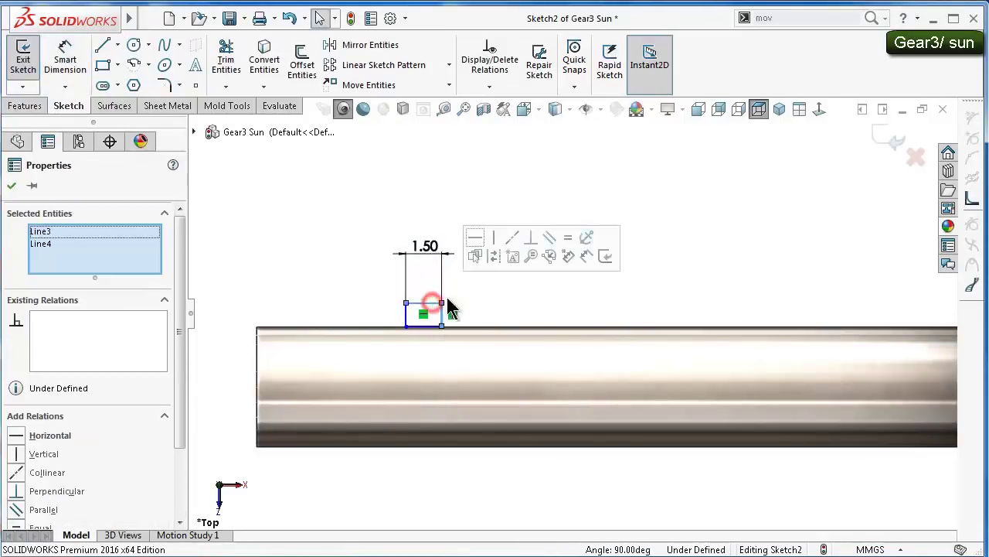
{"action": "left_click", "coordinate": [571, 239]}
{"action": "left_click", "coordinate": [499, 205]}
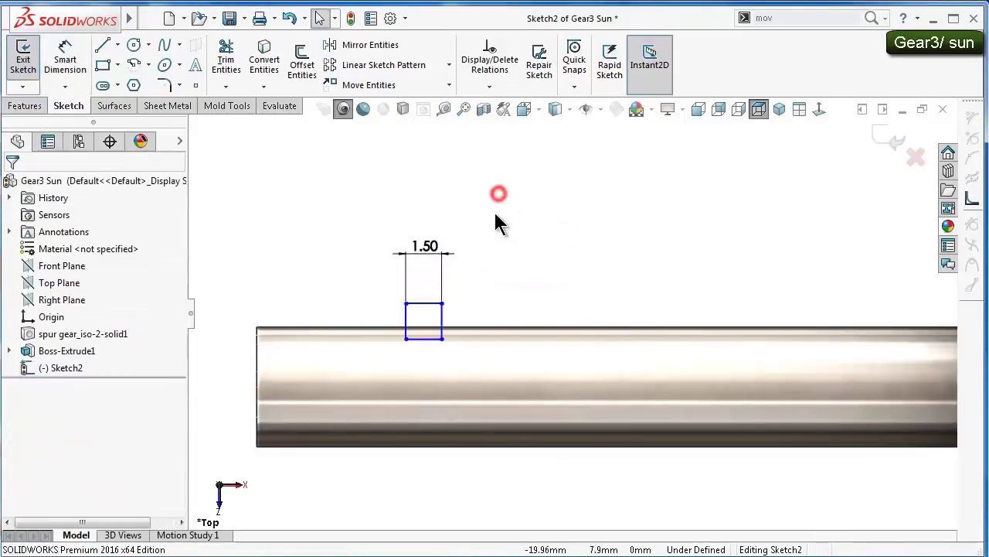
Snap the profile's bottom side onto the shaft edge
{"action": "scroll", "coordinate": [446, 331], "scroll_direction": "down", "scroll_amount": 2}
{"action": "scroll", "coordinate": [407, 367], "scroll_direction": "down", "scroll_amount": 2}
{"action": "left_click_drag", "start_coordinate": [412, 347], "coordinate": [412, 319]}
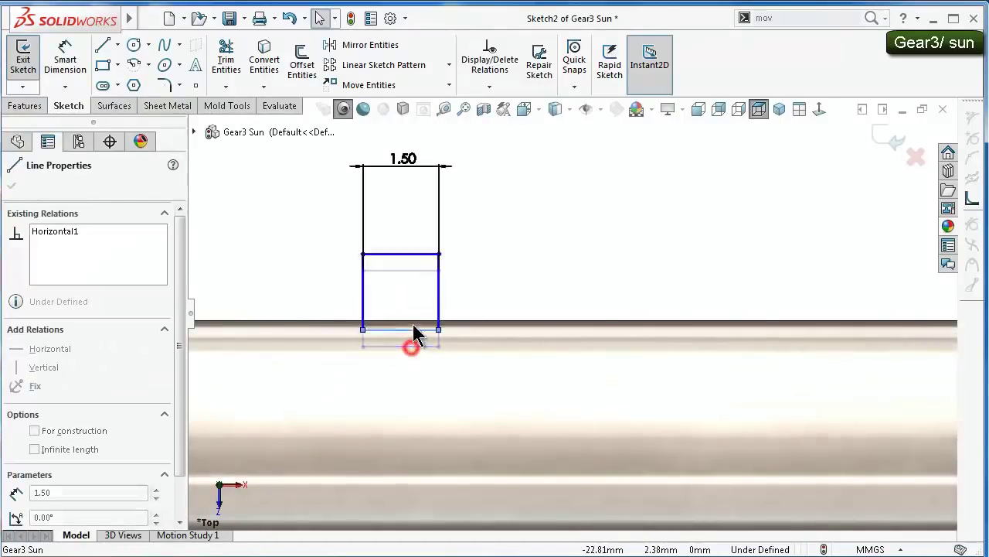
{"action": "left_click", "coordinate": [317, 293]}
Dimension the profile's bottom side 2.50 mm from the origin
{"action": "scroll", "coordinate": [317, 294], "scroll_direction": "up", "scroll_amount": 1}
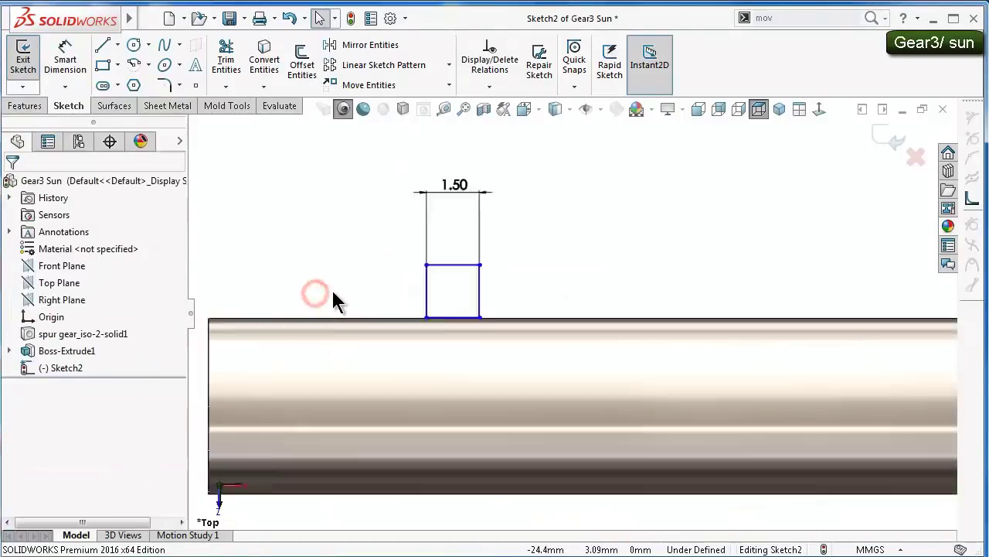
{"action": "scroll", "coordinate": [332, 298], "scroll_direction": "up", "scroll_amount": 1}
{"action": "right_click_drag", "start_coordinate": [361, 289], "coordinate": [357, 232]}
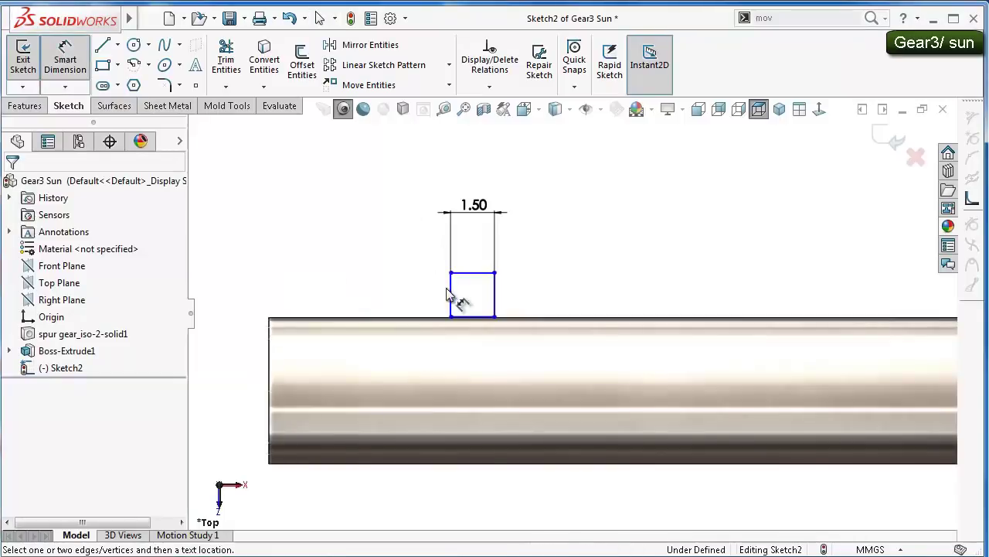
{"action": "left_click", "coordinate": [479, 316]}
{"action": "key", "text": "z"}
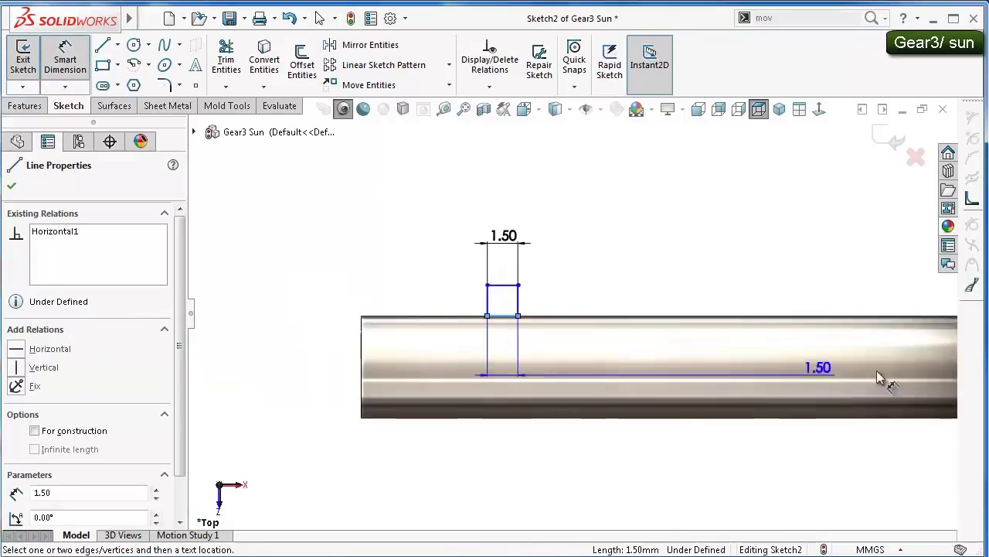
{"action": "key", "text": "z"}
{"action": "left_click", "coordinate": [849, 351]}
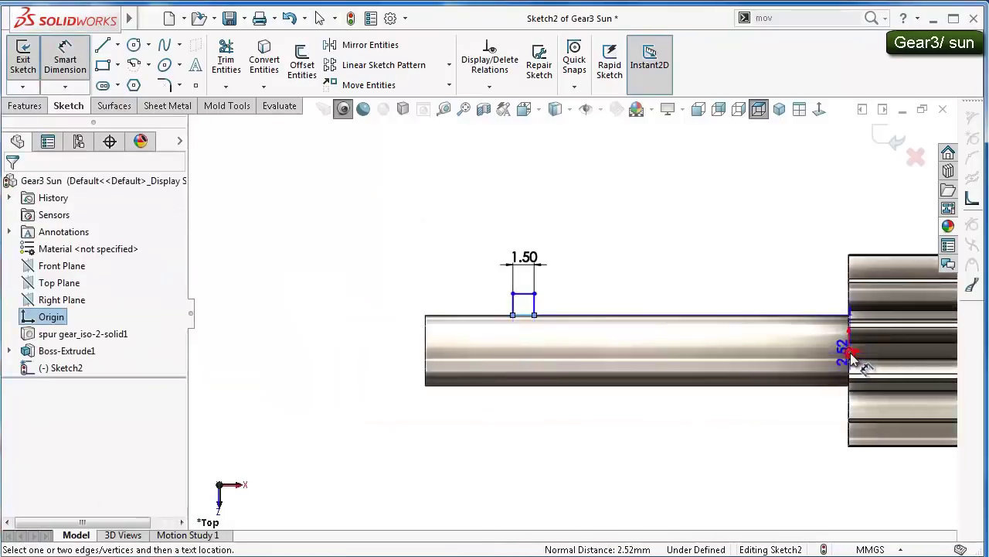
{"action": "left_click", "coordinate": [699, 300]}
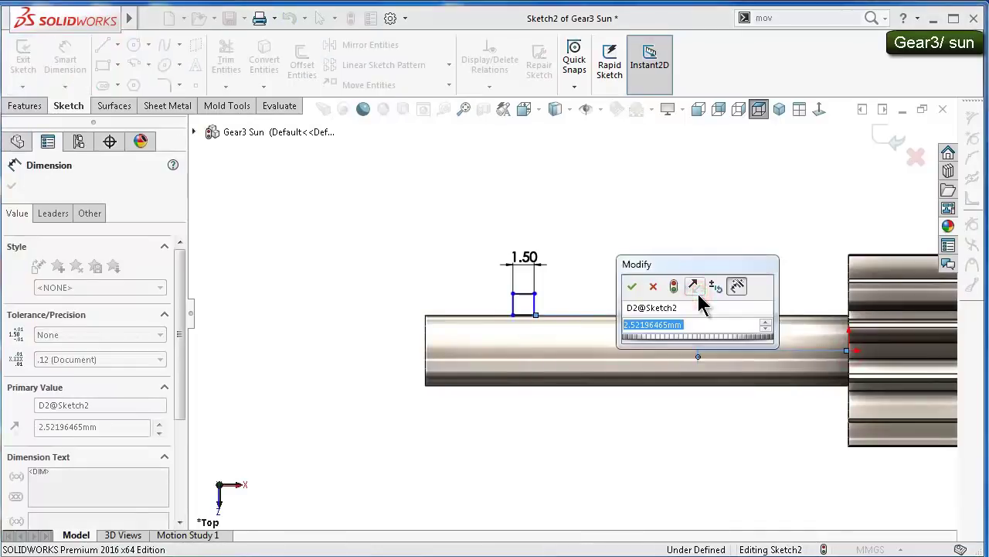
{"action": "type", "text": "2.5"}
{"action": "key", "text": "Return"}
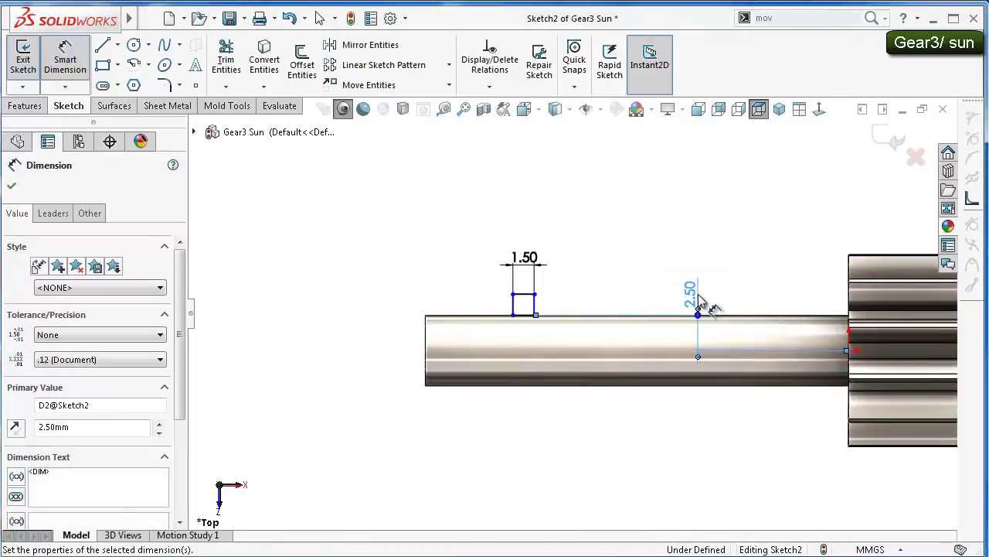
{"action": "left_click", "coordinate": [670, 280]}
Dimension the profile's left side 7.50 mm from the shaft's left end
{"action": "scroll", "coordinate": [627, 300], "scroll_direction": "down", "scroll_amount": 5}
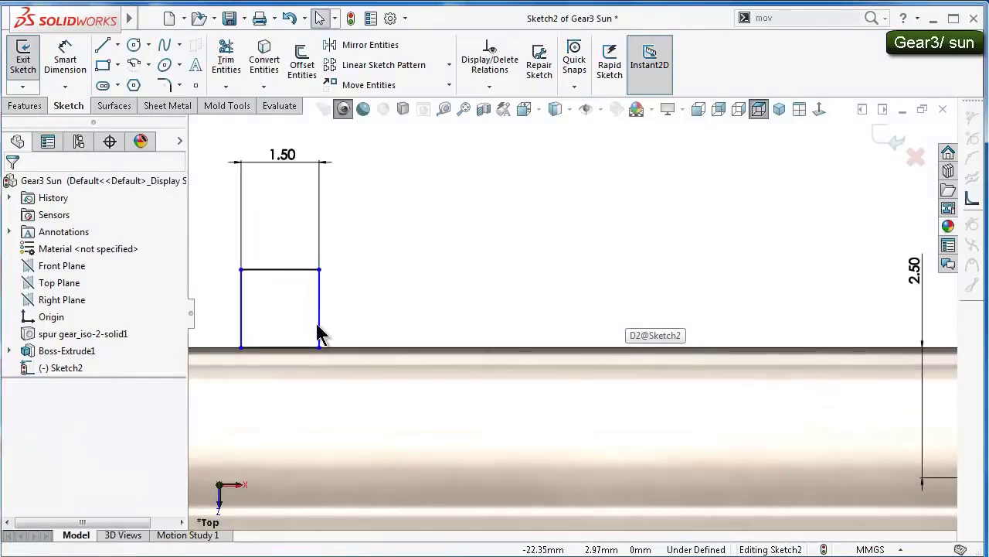
{"action": "middle_click_drag", "start_coordinate": [195, 331], "coordinate": [338, 325], "text": "ctrl"}
{"action": "left_click", "coordinate": [384, 299]}
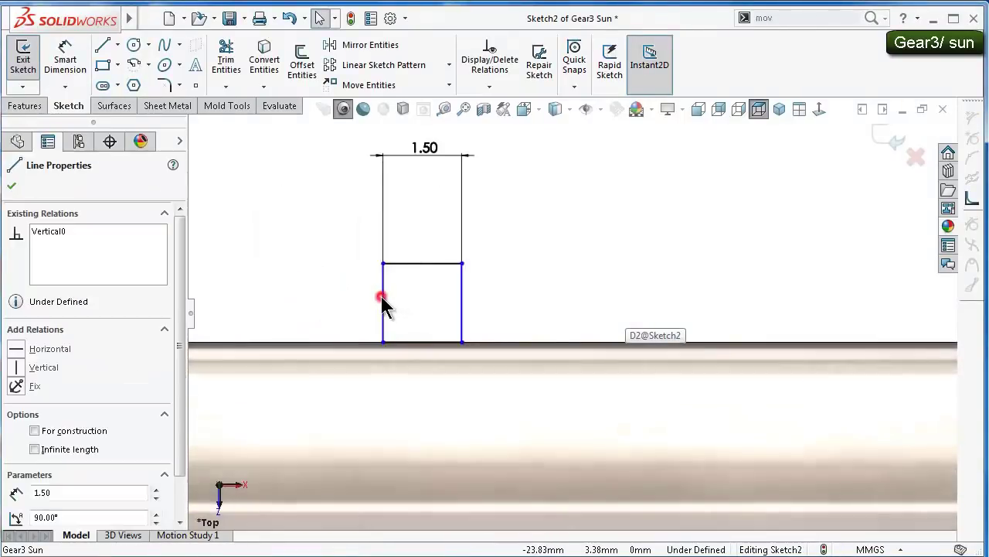
{"action": "scroll", "coordinate": [342, 314], "scroll_direction": "up", "scroll_amount": 2}
{"action": "right_click_drag", "start_coordinate": [324, 284], "coordinate": [323, 188]}
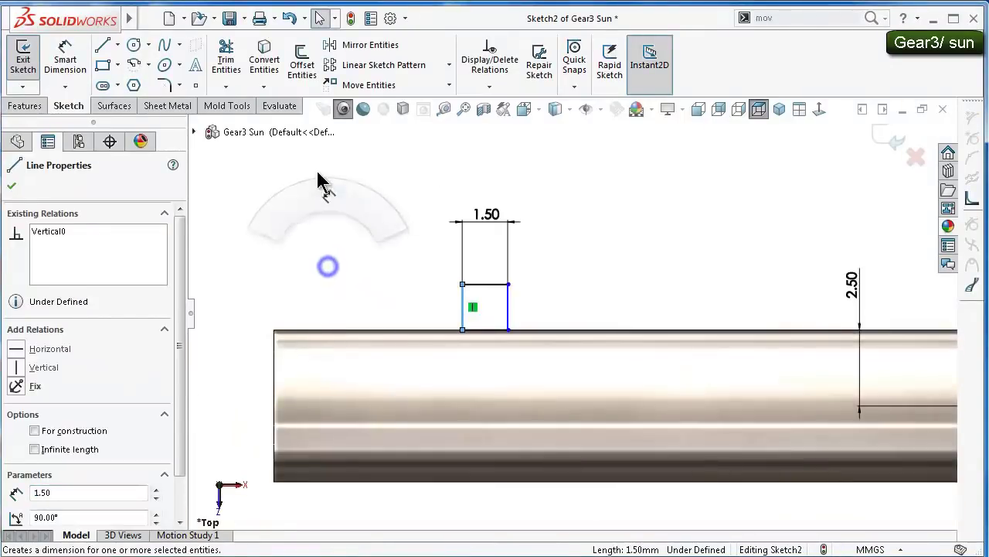
{"action": "left_click", "coordinate": [274, 367]}
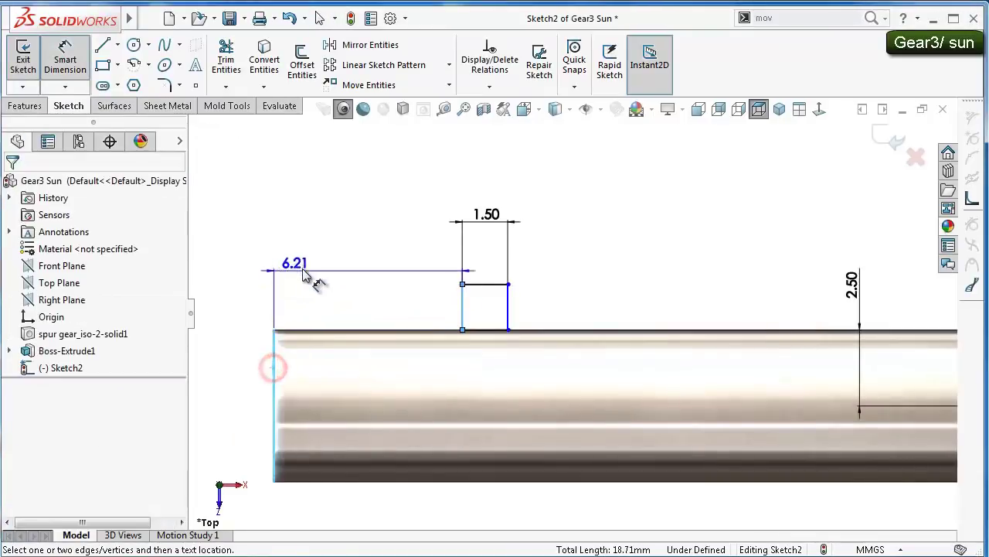
{"action": "left_click", "coordinate": [320, 275]}
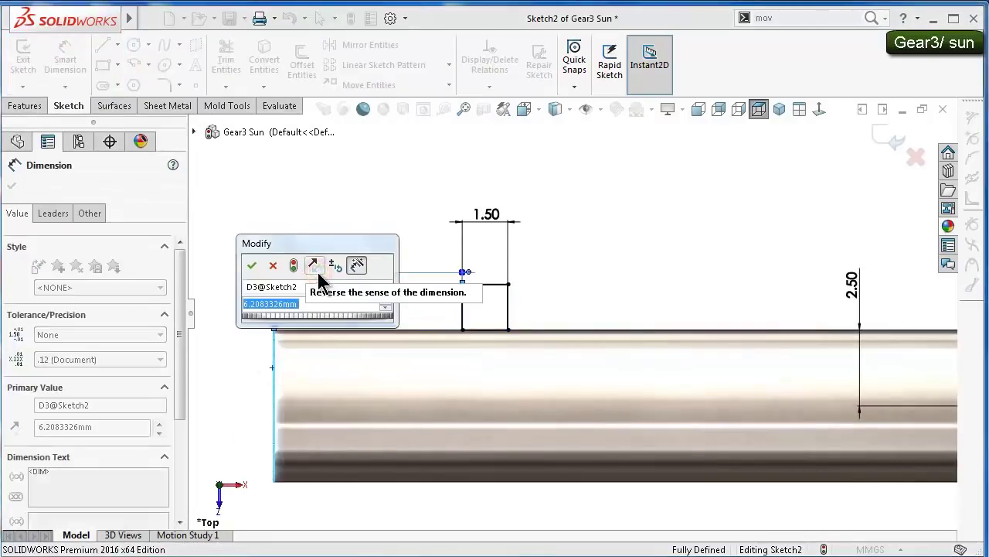
{"action": "type", "text": "7.5"}
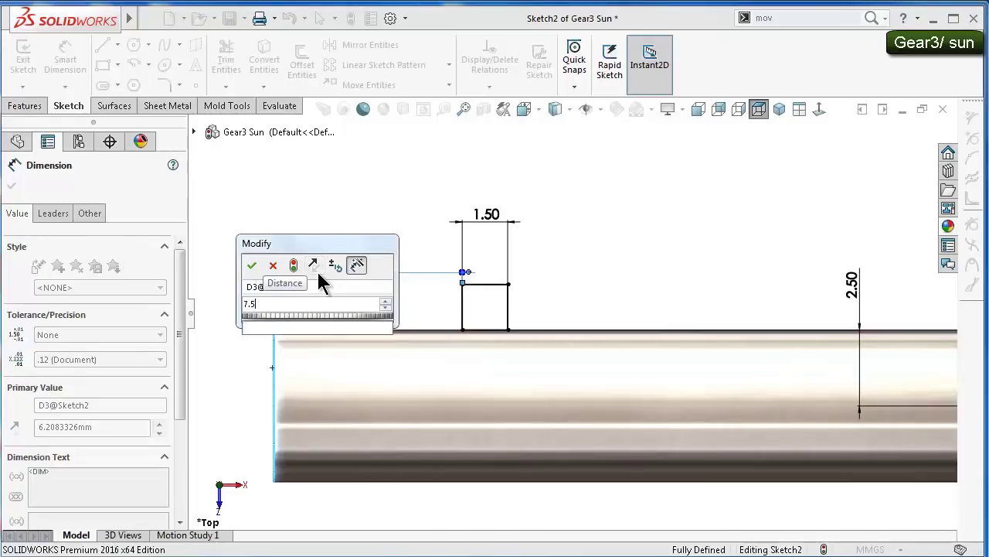
{"action": "key", "text": "Return"}
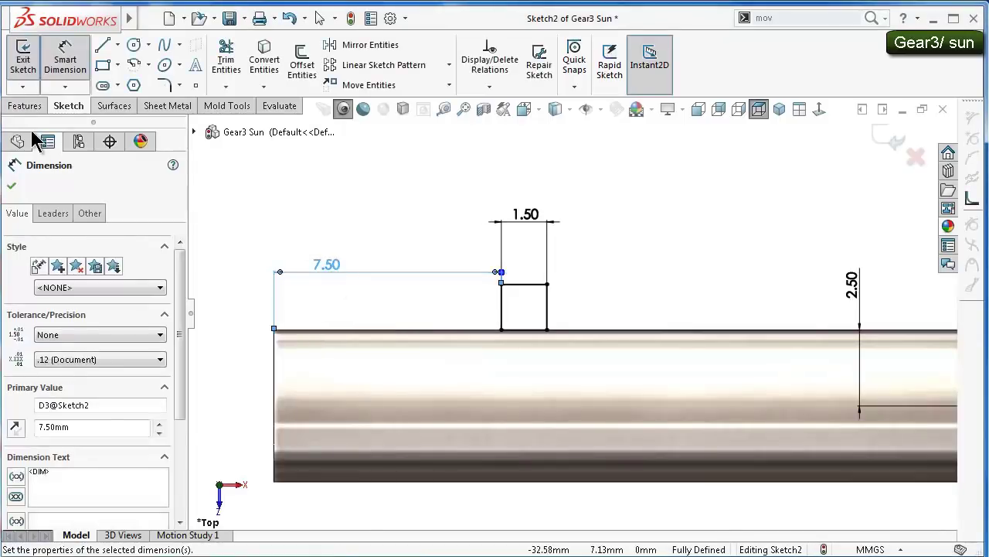
{"action": "left_click", "coordinate": [251, 184]}
{"action": "scroll", "coordinate": [508, 276], "scroll_direction": "up", "scroll_amount": 4}
{"action": "scroll", "coordinate": [507, 262], "scroll_direction": "up", "scroll_amount": 1}
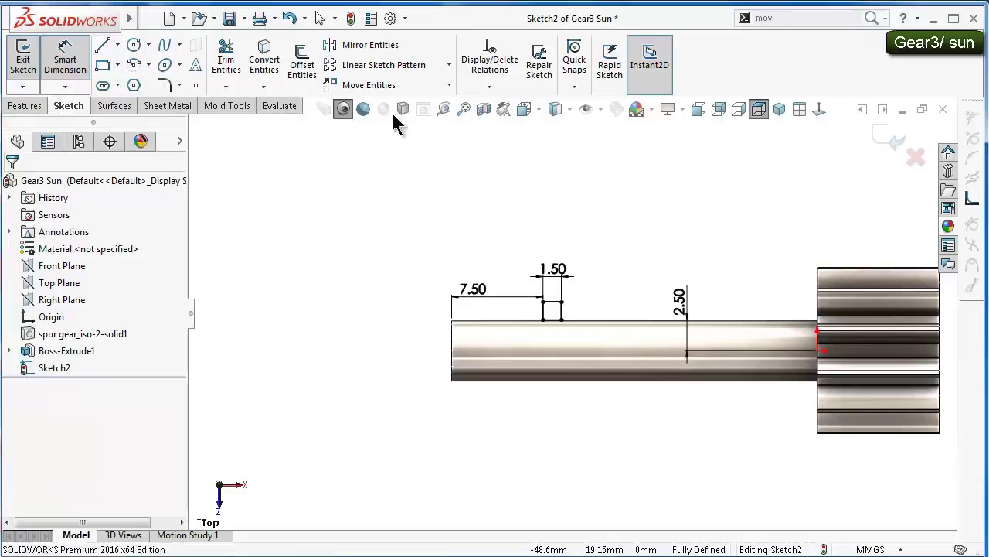
{"action": "left_click", "coordinate": [601, 110]}
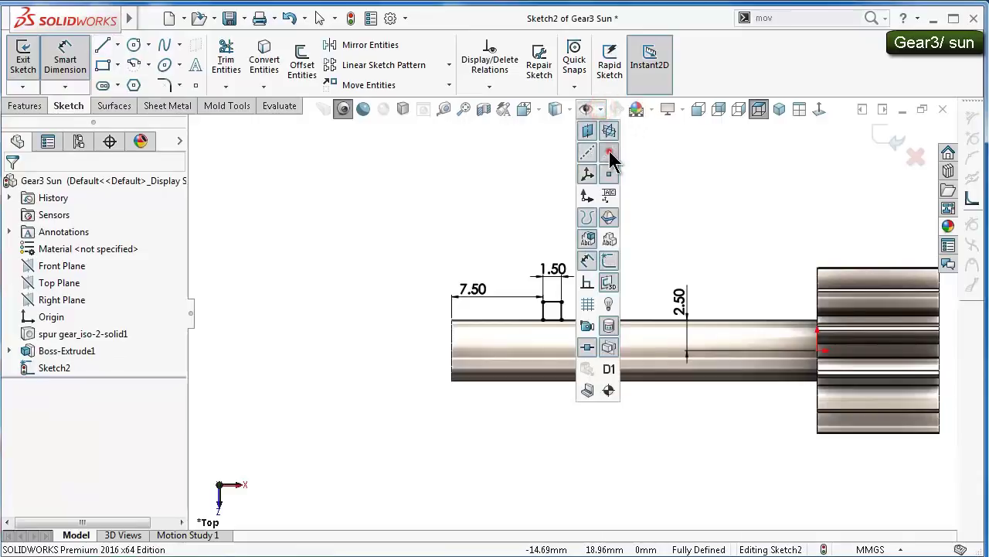
Show temporary axes and revolve the square profile 360° about the shaft axis
{"action": "left_click", "coordinate": [398, 203]}
{"action": "left_click", "coordinate": [25, 107]}
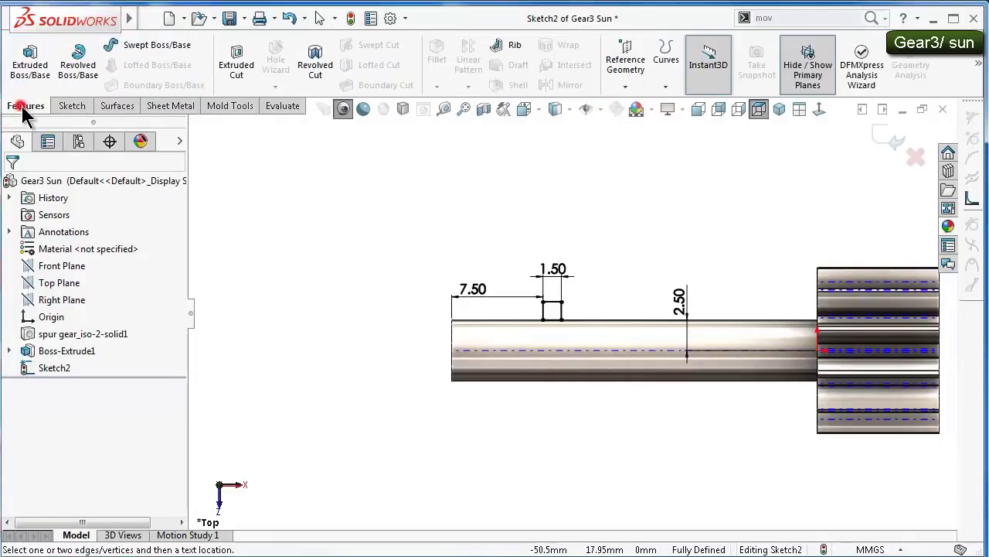
{"action": "left_click", "coordinate": [78, 65]}
{"action": "left_click", "coordinate": [123, 231]}
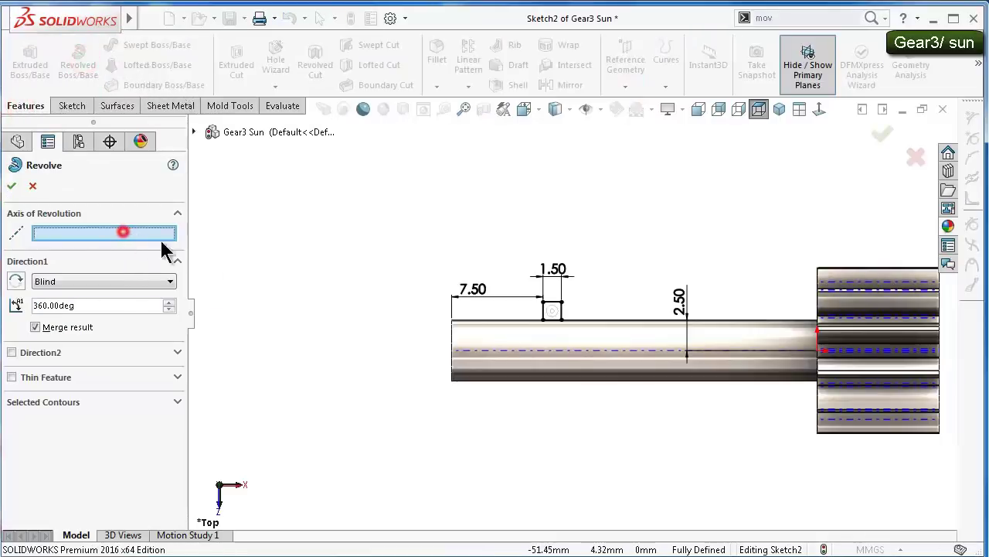
{"action": "left_click", "coordinate": [468, 350]}
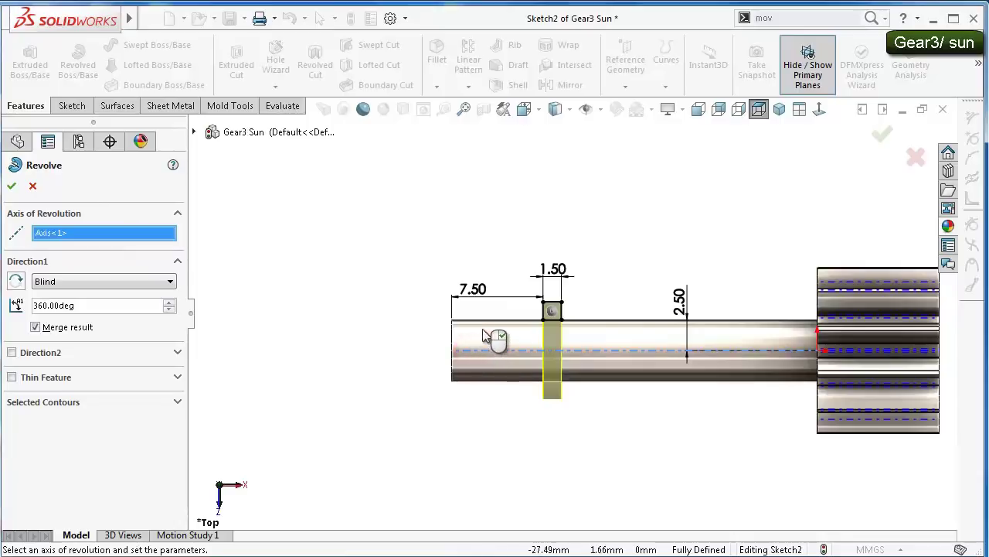
{"action": "left_click", "coordinate": [12, 185]}
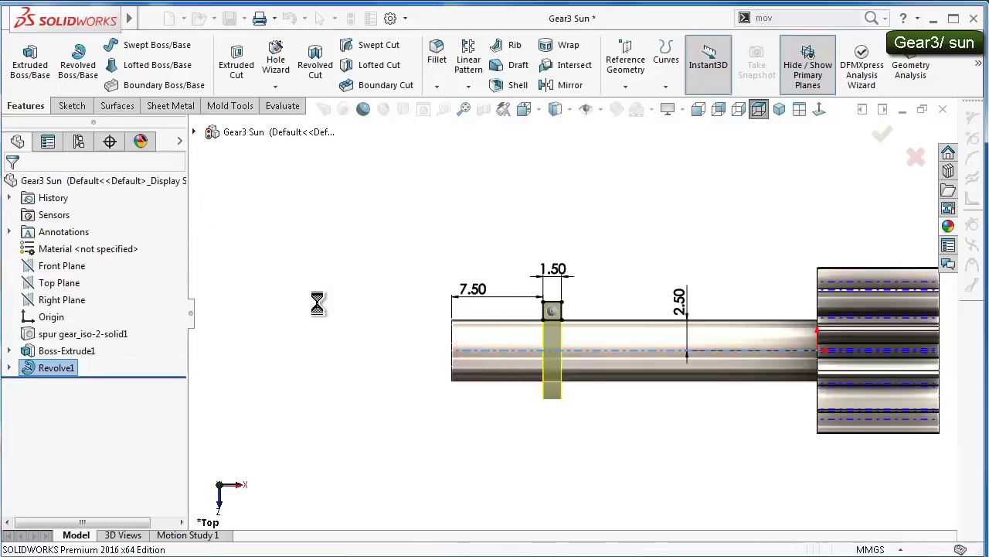
Inspect the new collar in 3D, hide the temporary axes, and save the part
{"action": "middle_click_drag", "start_coordinate": [318, 304], "coordinate": [541, 353]}
{"action": "scroll", "coordinate": [619, 348], "scroll_direction": "down", "scroll_amount": 2}
{"action": "scroll", "coordinate": [652, 342], "scroll_direction": "down", "scroll_amount": 3}
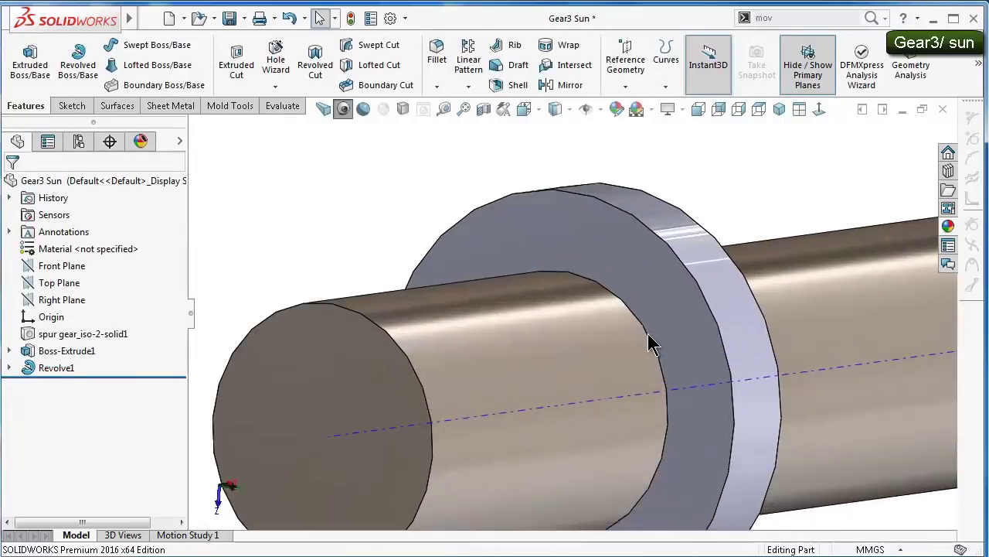
{"action": "scroll", "coordinate": [653, 359], "scroll_direction": "down", "scroll_amount": 3}
{"action": "scroll", "coordinate": [653, 371], "scroll_direction": "down", "scroll_amount": 2}
{"action": "scroll", "coordinate": [653, 383], "scroll_direction": "up", "scroll_amount": 2}
{"action": "scroll", "coordinate": [625, 371], "scroll_direction": "up", "scroll_amount": 2}
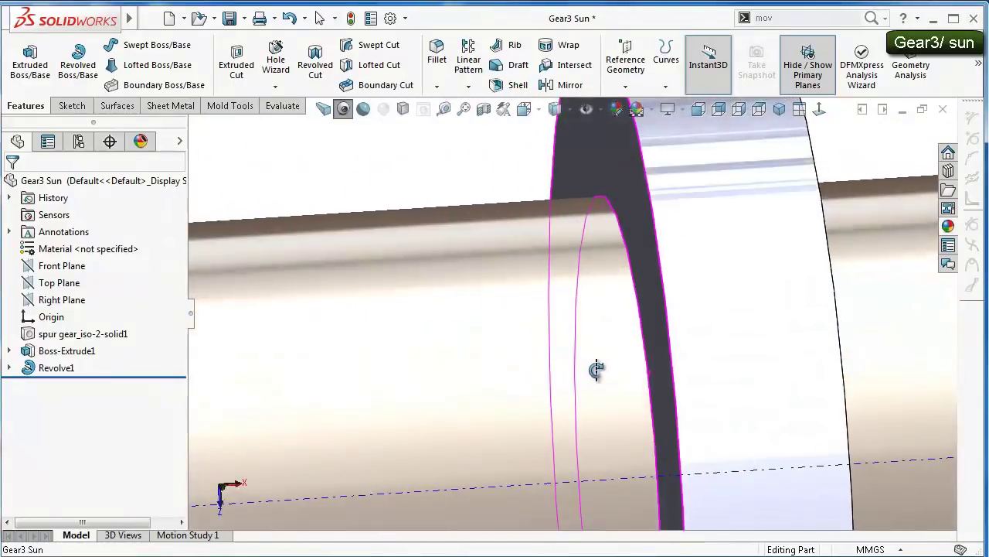
{"action": "scroll", "coordinate": [592, 367], "scroll_direction": "up", "scroll_amount": 2}
{"action": "scroll", "coordinate": [641, 376], "scroll_direction": "up", "scroll_amount": 2}
{"action": "scroll", "coordinate": [707, 368], "scroll_direction": "up", "scroll_amount": 2}
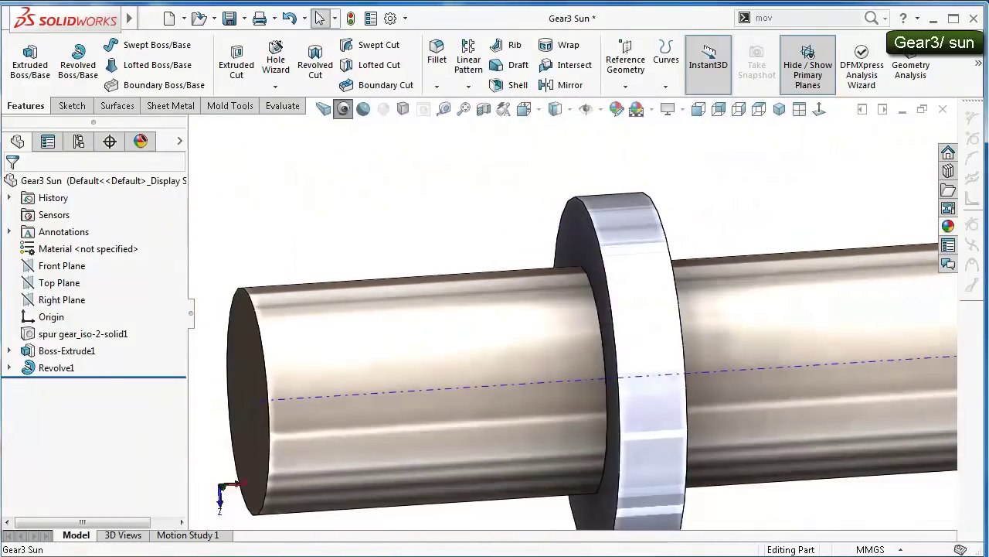
{"action": "left_click", "coordinate": [590, 109]}
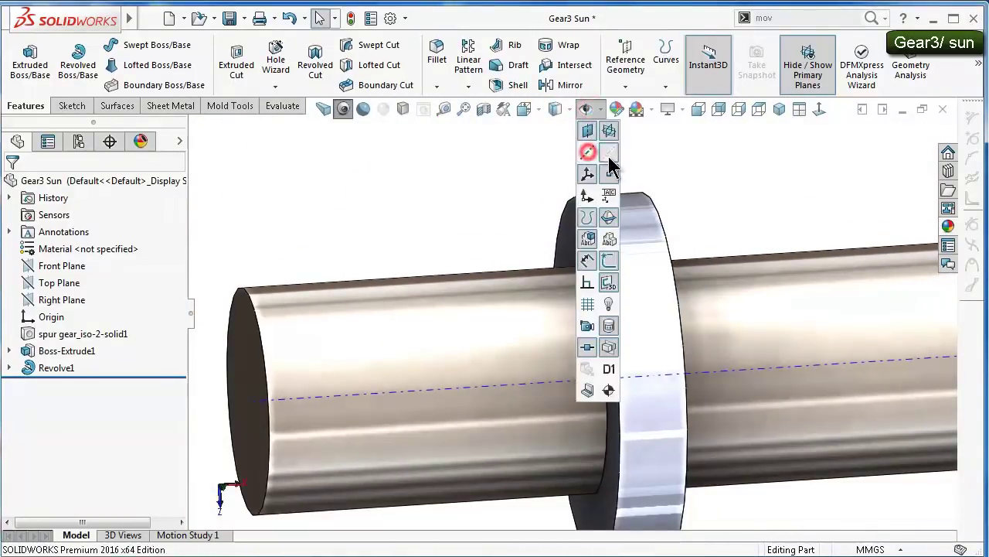
{"action": "left_click", "coordinate": [698, 170]}
{"action": "left_click", "coordinate": [594, 114]}
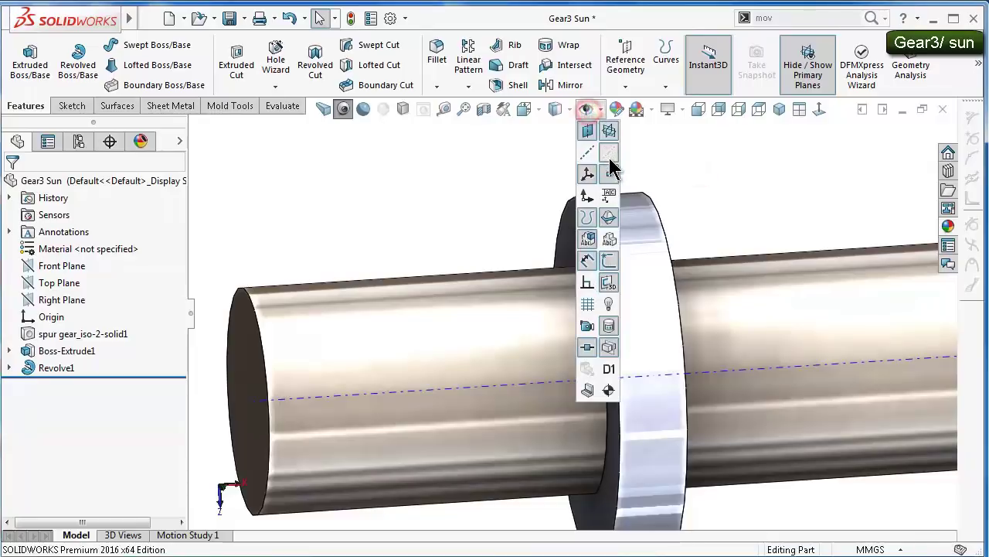
{"action": "left_click", "coordinate": [686, 172]}
{"action": "scroll", "coordinate": [814, 300], "scroll_direction": "down", "scroll_amount": 3}
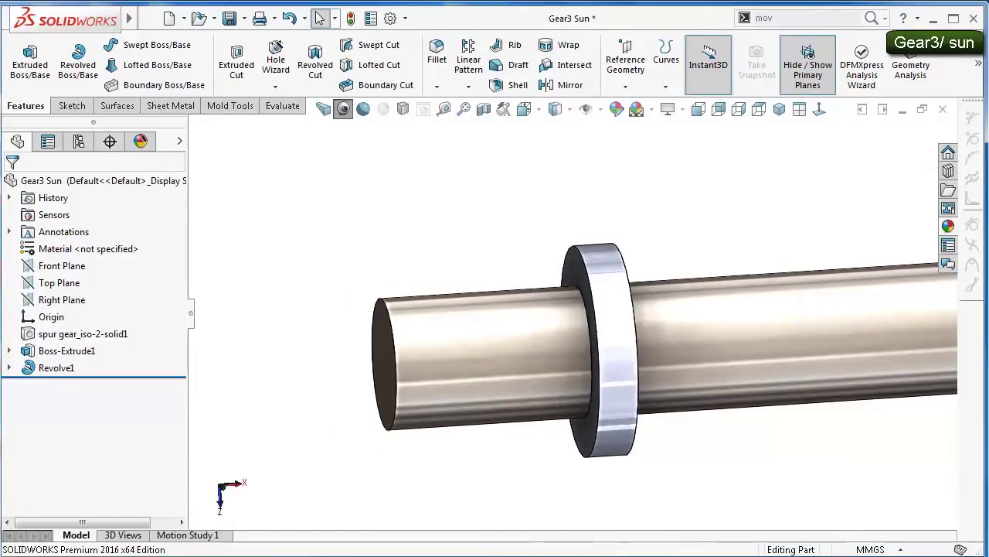
{"action": "key", "text": "ctrl+s"}
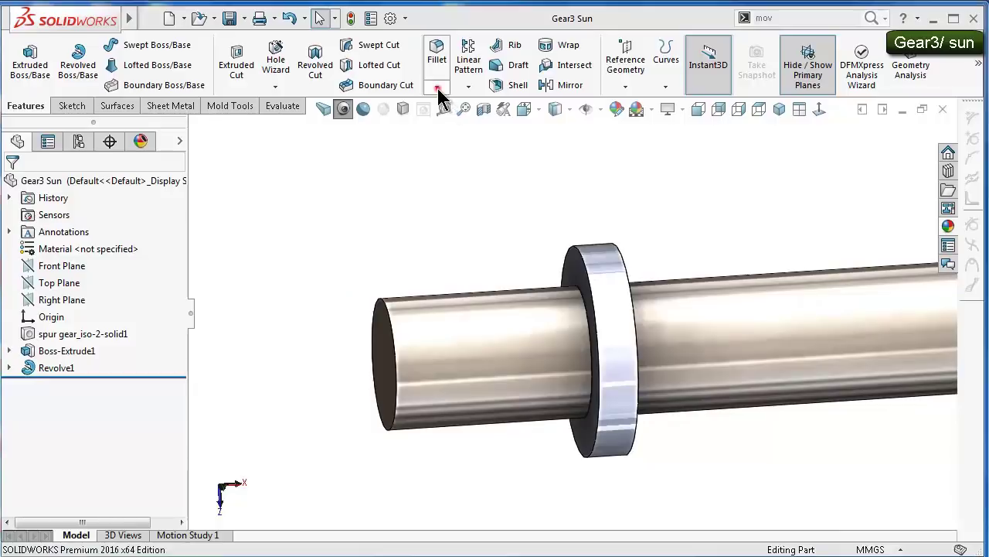
Add a 0.5 mm × 45° chamfer to the shaft's free end face
{"action": "left_click", "coordinate": [438, 87]}
{"action": "left_click", "coordinate": [446, 120]}
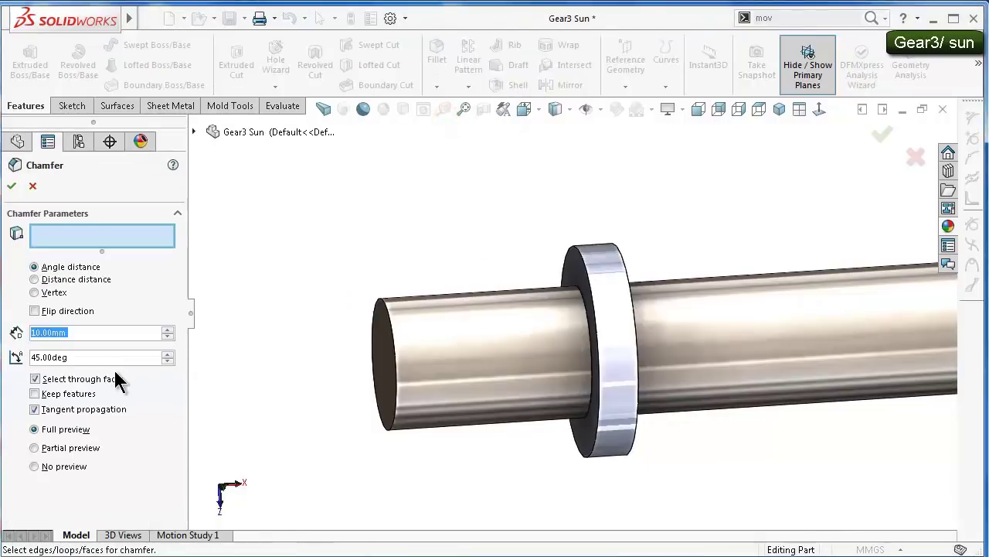
{"action": "type", "text": "1"}
{"action": "key", "text": "Return"}
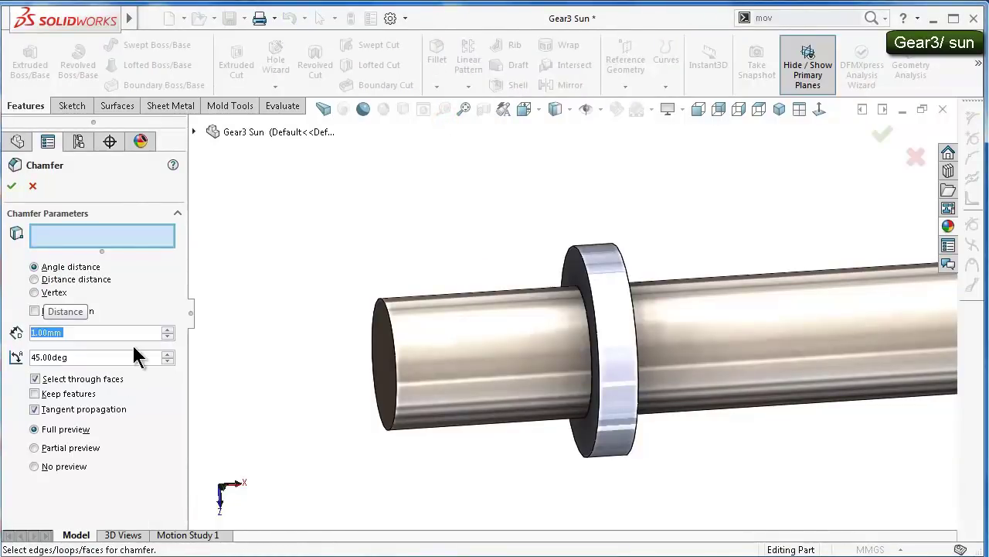
{"action": "type", "text": "0.5"}
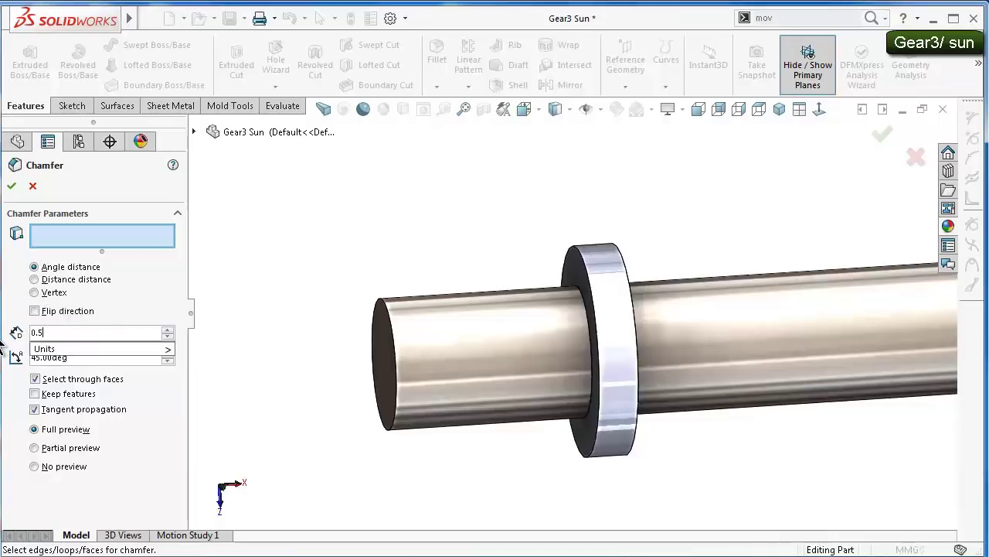
{"action": "key", "text": "Return"}
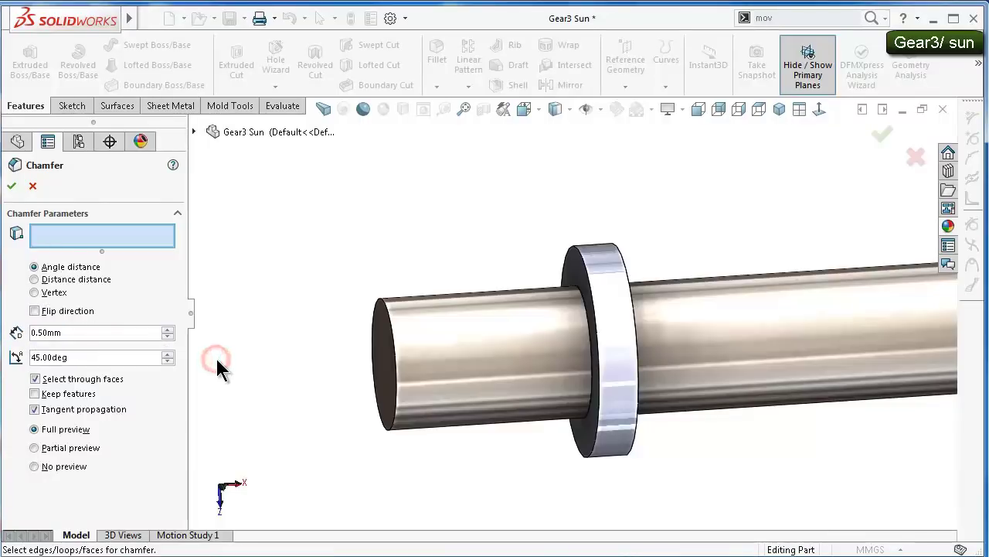
{"action": "left_click", "coordinate": [379, 363]}
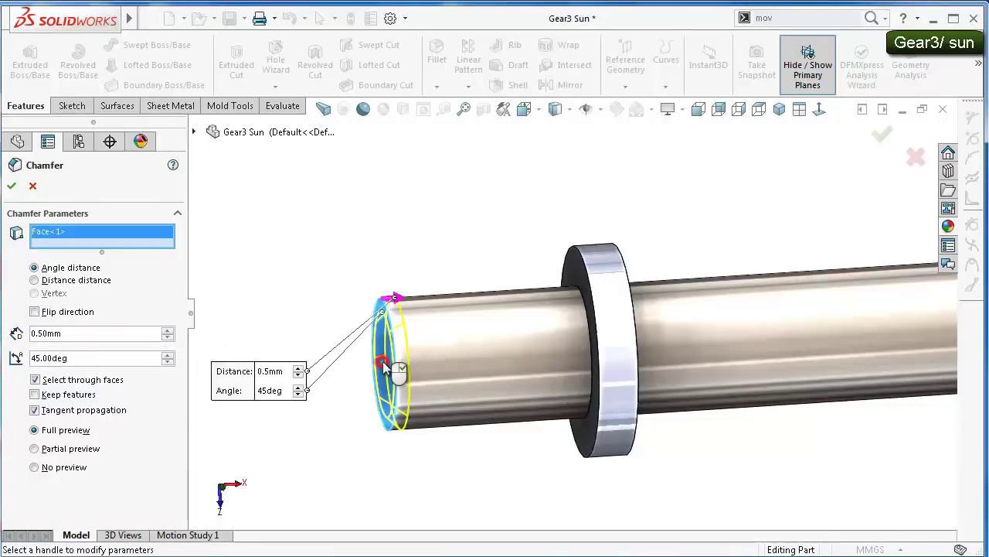
{"action": "right_click", "coordinate": [431, 196]}
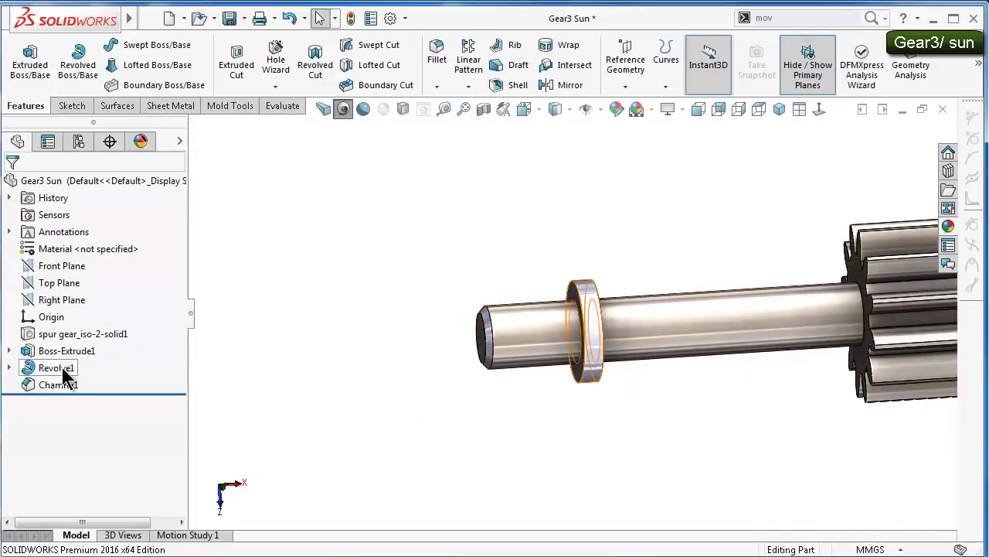
Change Sketch2's 7.50 collar offset to 10 mm and rebuild the model
{"action": "left_click", "coordinate": [64, 369]}
{"action": "left_click", "coordinate": [10, 368]}
{"action": "left_click", "coordinate": [76, 385]}
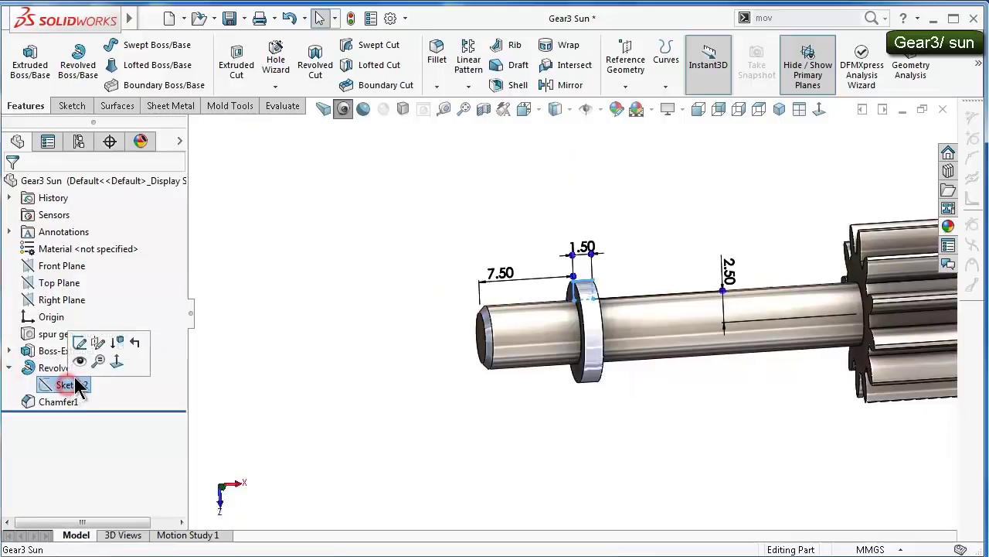
{"action": "double_click", "coordinate": [499, 273]}
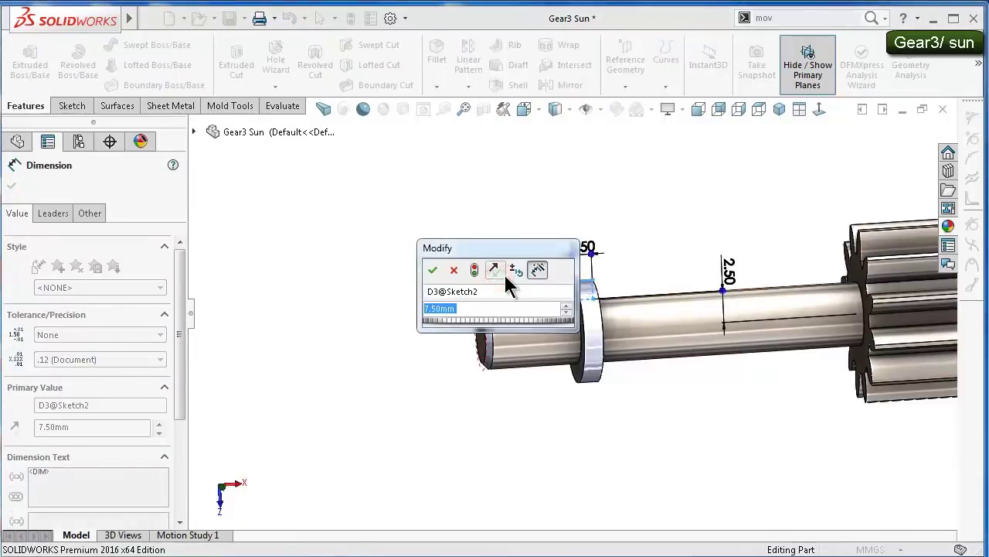
{"action": "type", "text": "10"}
{"action": "key", "text": "Return"}
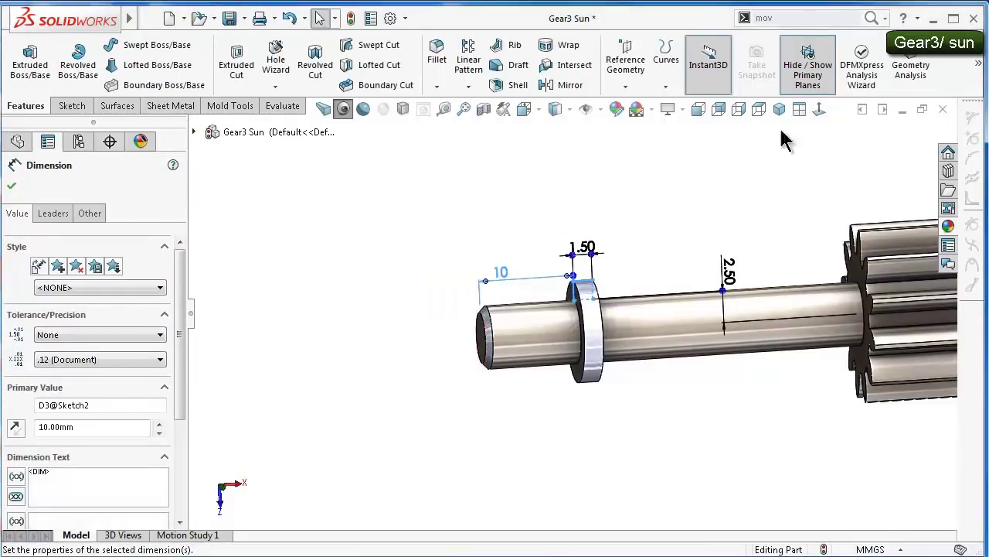
{"action": "left_click", "coordinate": [352, 19]}
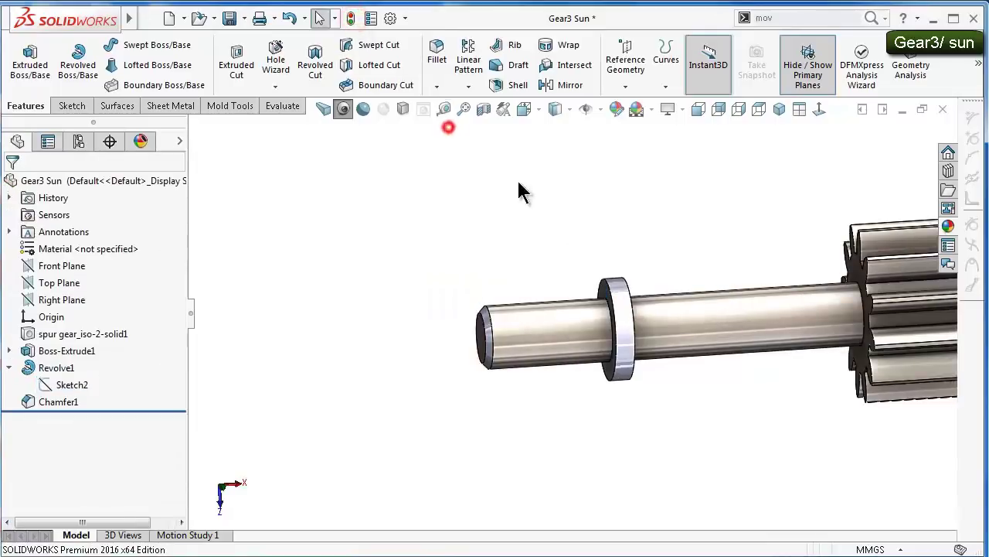
{"action": "mouse_move", "coordinate": [521, 192]}
{"action": "middle_mouse_down"}
{"action": "mouse_move", "coordinate": [662, 254]}
{"action": "mouse_move", "coordinate": [666, 340]}
{"action": "middle_mouse_up"}
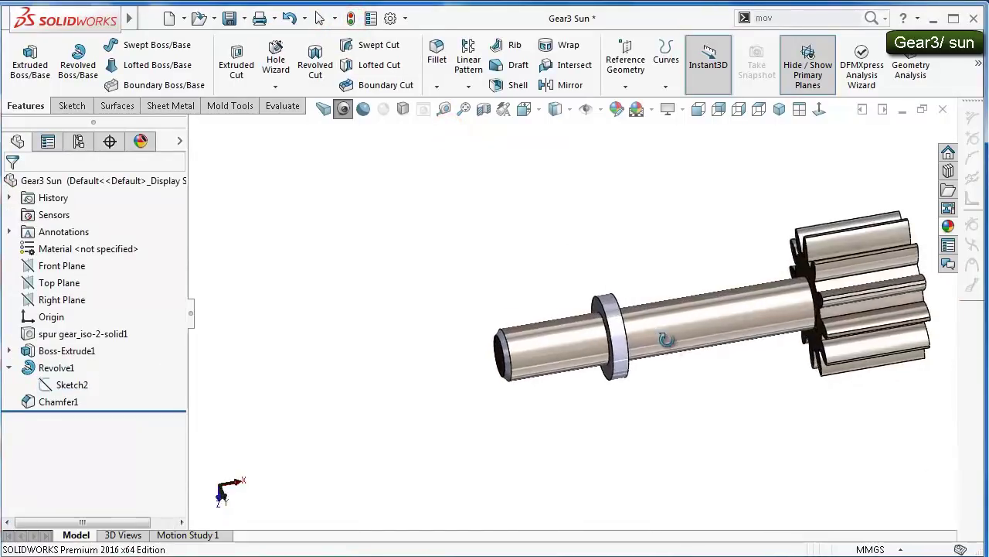
Start a sketch on the Front Plane, view it normal, and draw a straight slot
{"action": "left_click", "coordinate": [62, 267]}
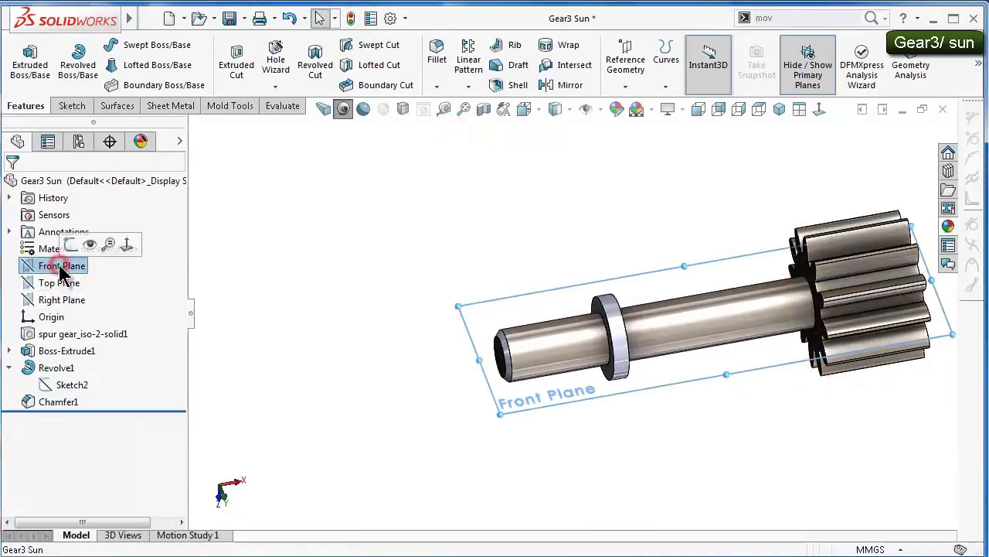
{"action": "left_click", "coordinate": [69, 246]}
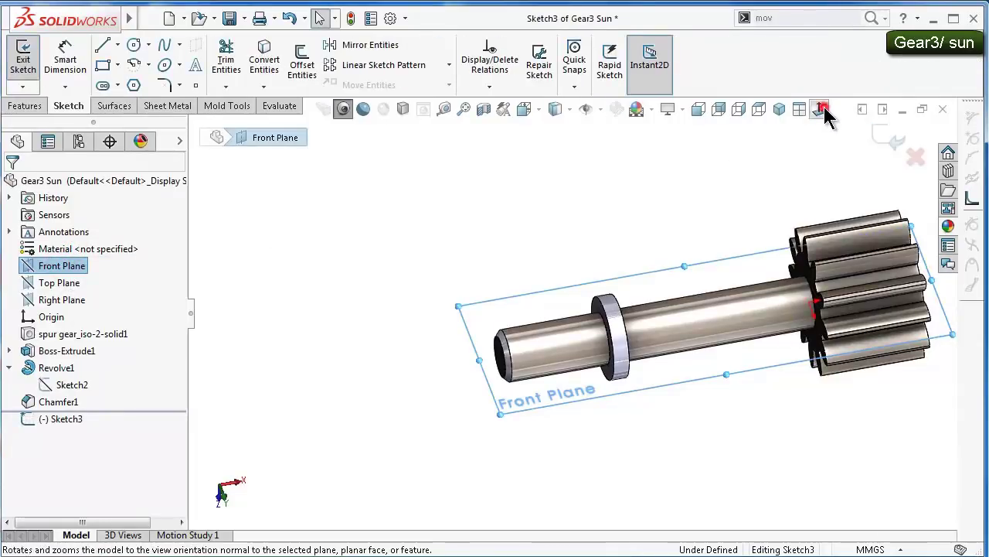
{"action": "left_click", "coordinate": [819, 109]}
{"action": "scroll", "coordinate": [436, 292], "scroll_direction": "down", "scroll_amount": 3}
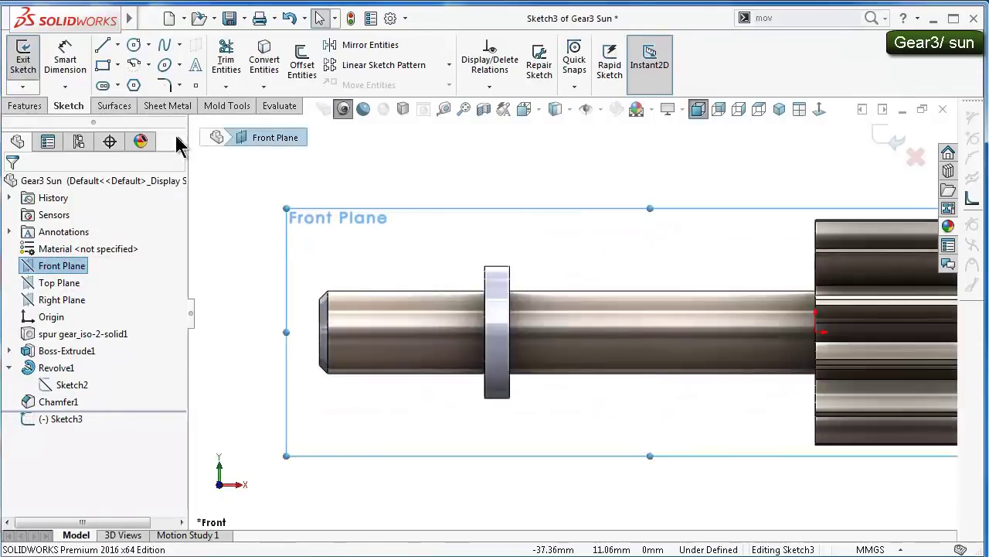
{"action": "left_click", "coordinate": [104, 86]}
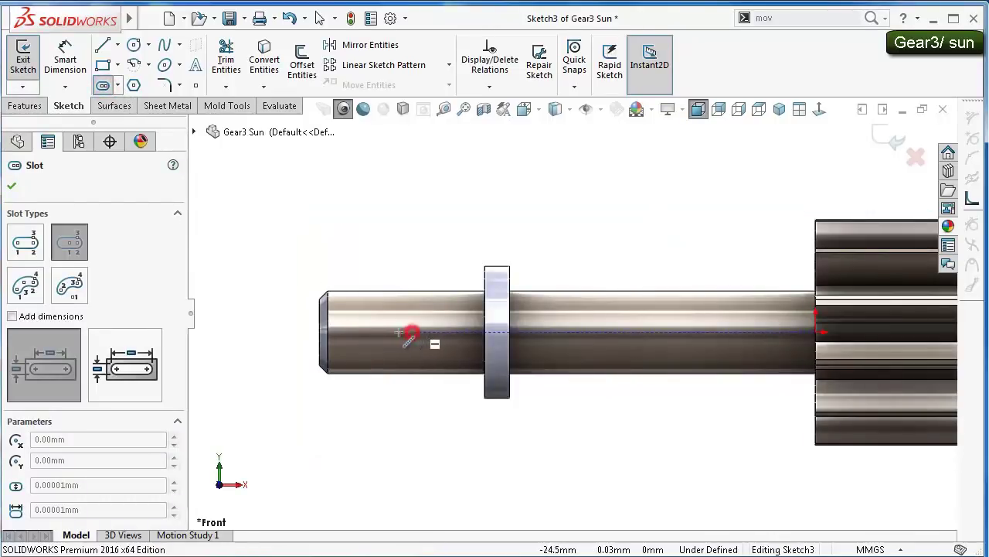
{"action": "left_click", "coordinate": [374, 331]}
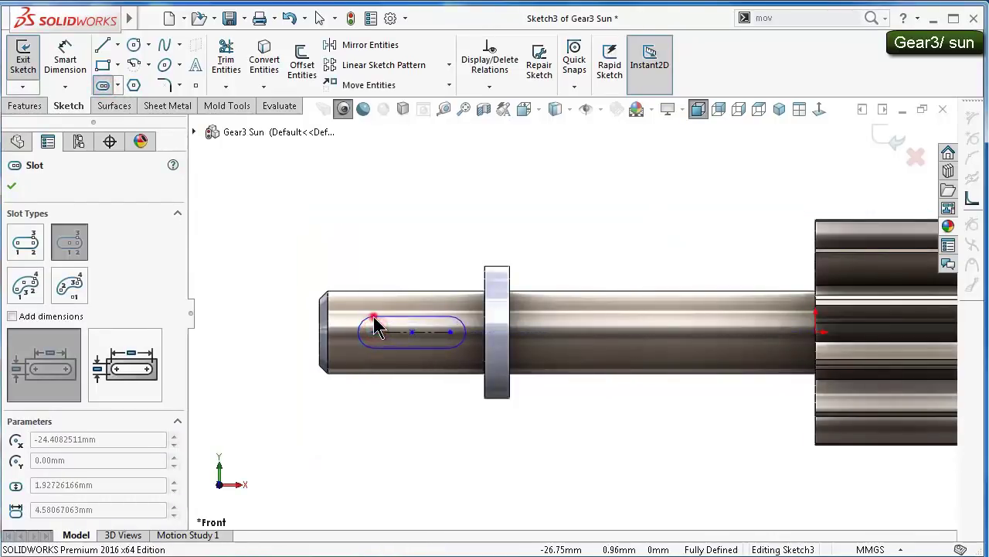
{"action": "left_click", "coordinate": [376, 313]}
Dimension the slot 1.5 mm wide, its centre 5 mm from the shaft end
{"action": "right_click_drag", "start_coordinate": [335, 263], "coordinate": [323, 206]}
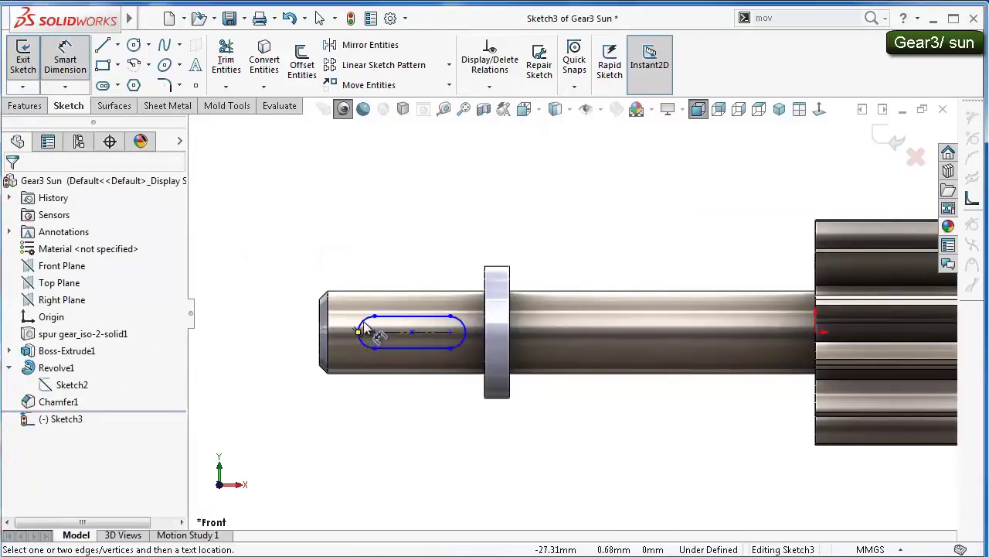
{"action": "left_click", "coordinate": [410, 317]}
{"action": "left_click", "coordinate": [394, 348]}
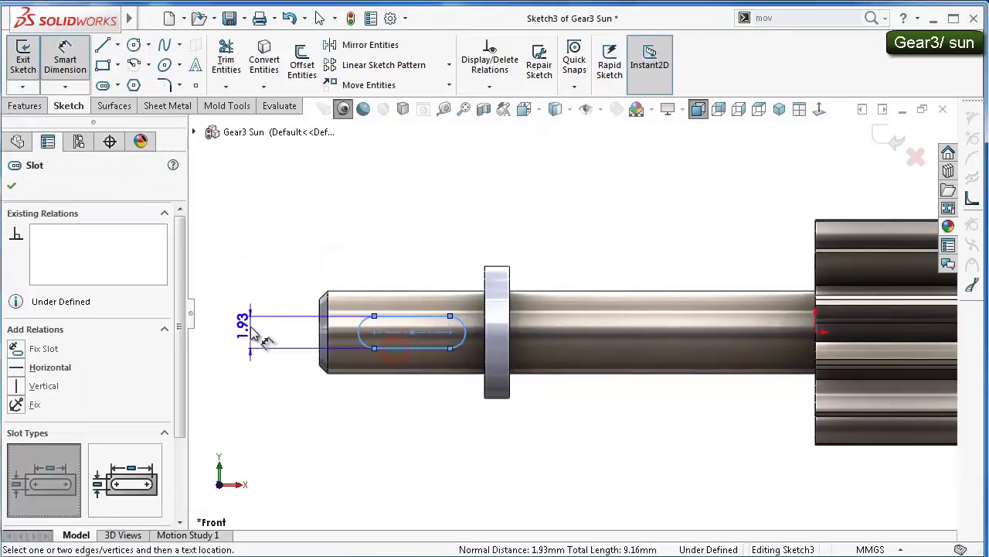
{"action": "left_click", "coordinate": [250, 326]}
{"action": "type", "text": "1.5"}
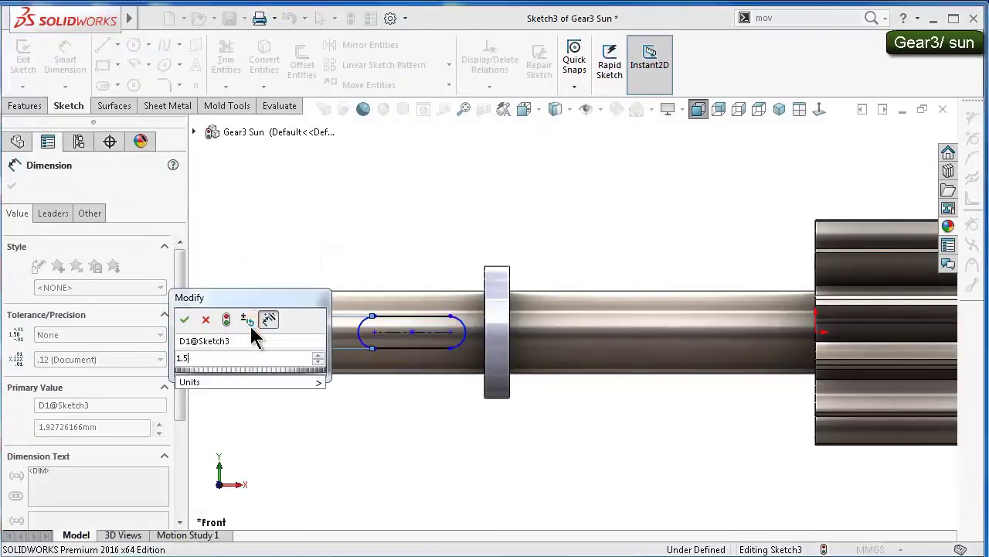
{"action": "key", "text": "Return"}
{"action": "scroll", "coordinate": [309, 310], "scroll_direction": "down", "scroll_amount": 2}
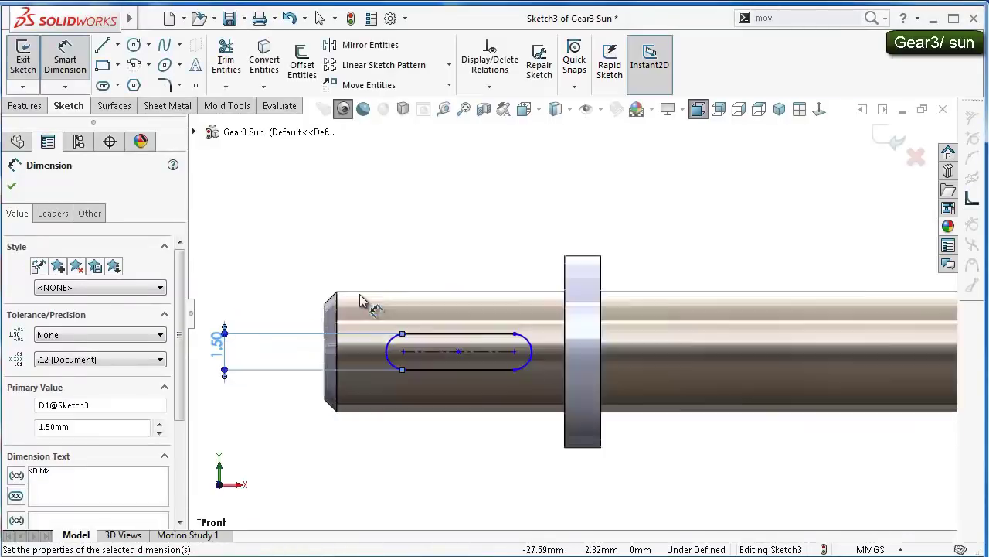
{"action": "left_click", "coordinate": [457, 352]}
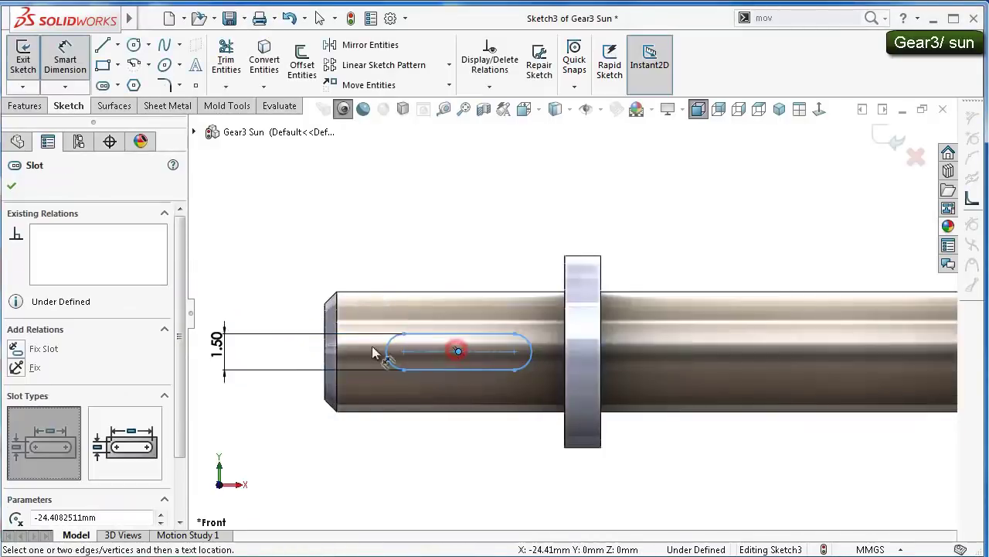
{"action": "left_click", "coordinate": [326, 355]}
{"action": "left_click", "coordinate": [335, 239]}
{"action": "type", "text": "5"}
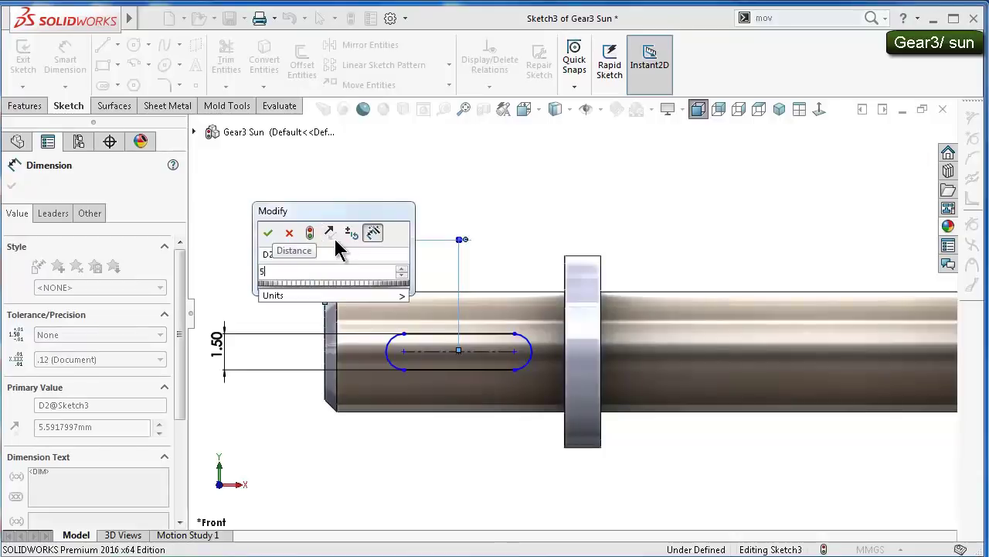
{"action": "key", "text": "Return"}
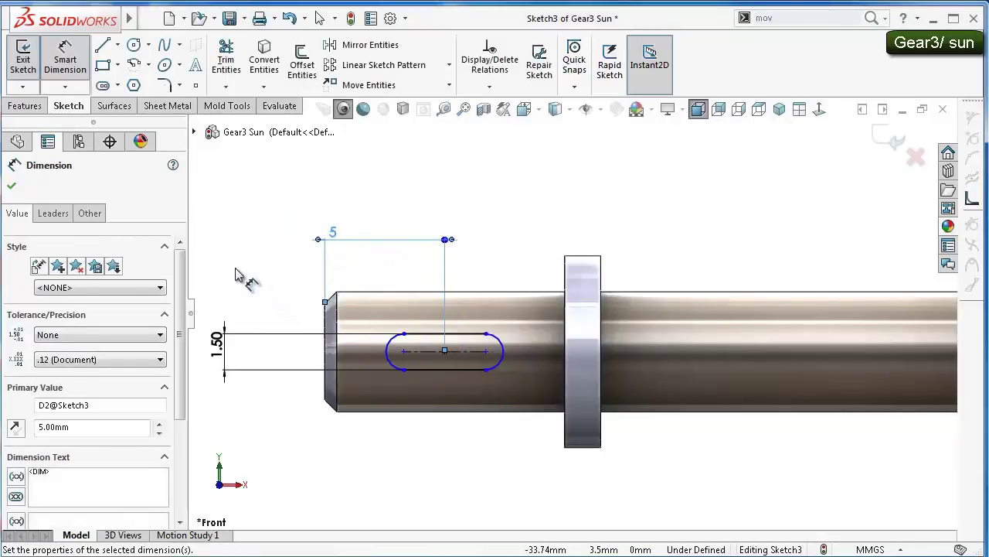
Set the slot length to 5 mm and view the shaft at an angle
{"action": "left_click", "coordinate": [433, 334]}
{"action": "left_click", "coordinate": [424, 186]}
{"action": "type", "text": "5"}
{"action": "key", "text": "Return"}
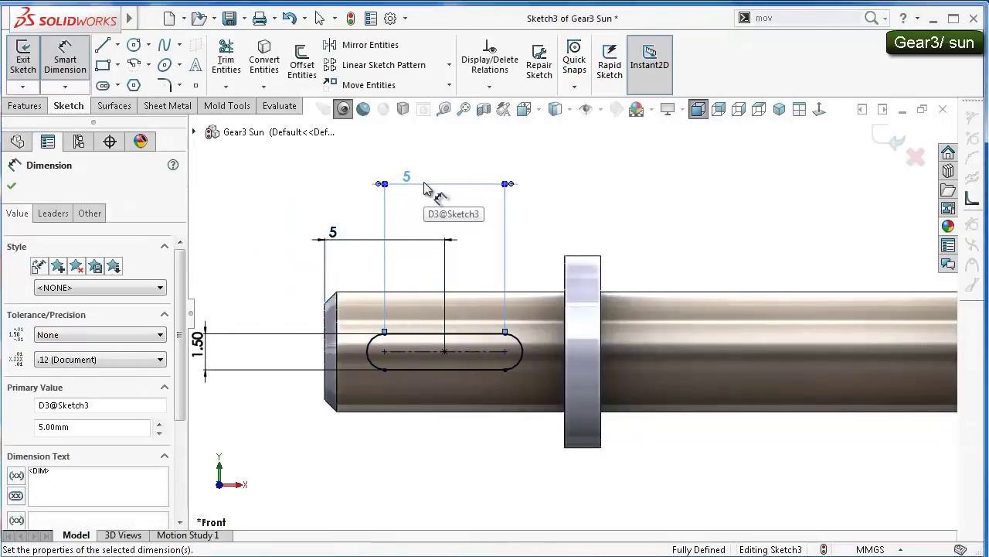
{"action": "left_click", "coordinate": [247, 247]}
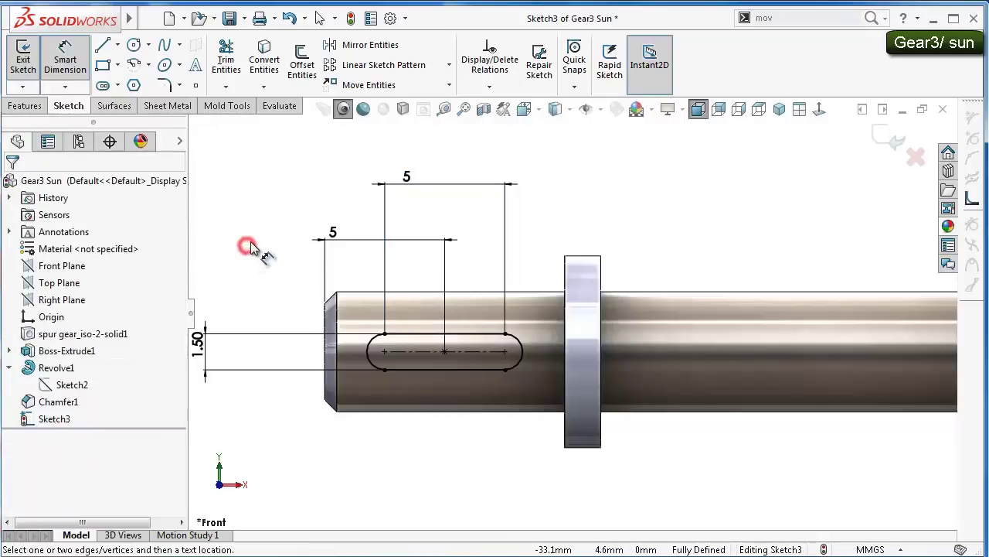
{"action": "middle_click_drag", "start_coordinate": [255, 249], "coordinate": [617, 396]}
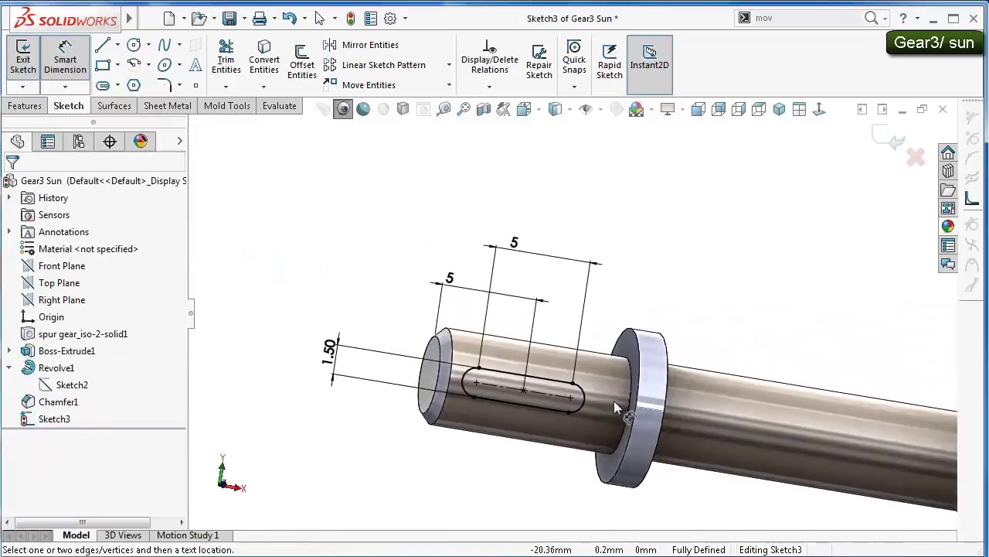
{"action": "scroll", "coordinate": [614, 396], "scroll_direction": "down", "scroll_amount": 3}
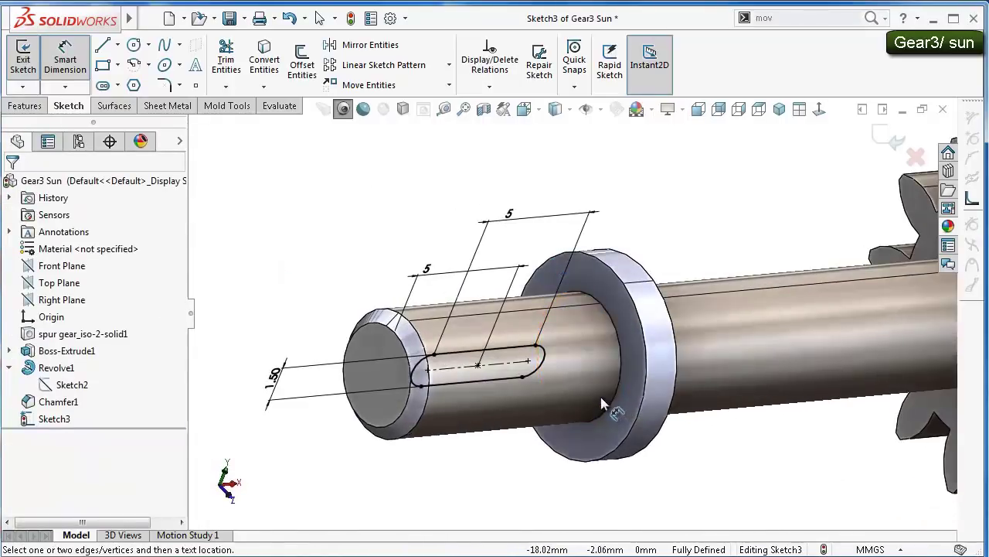
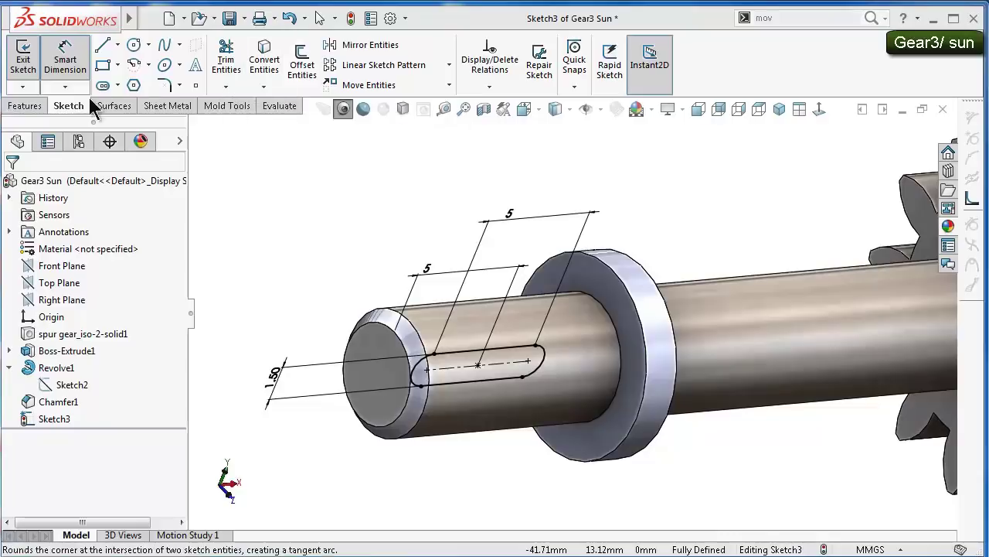
Start an extruded cut from the slot sketch, ending offset from the shaft's cylindrical face
{"action": "left_click", "coordinate": [21, 106]}
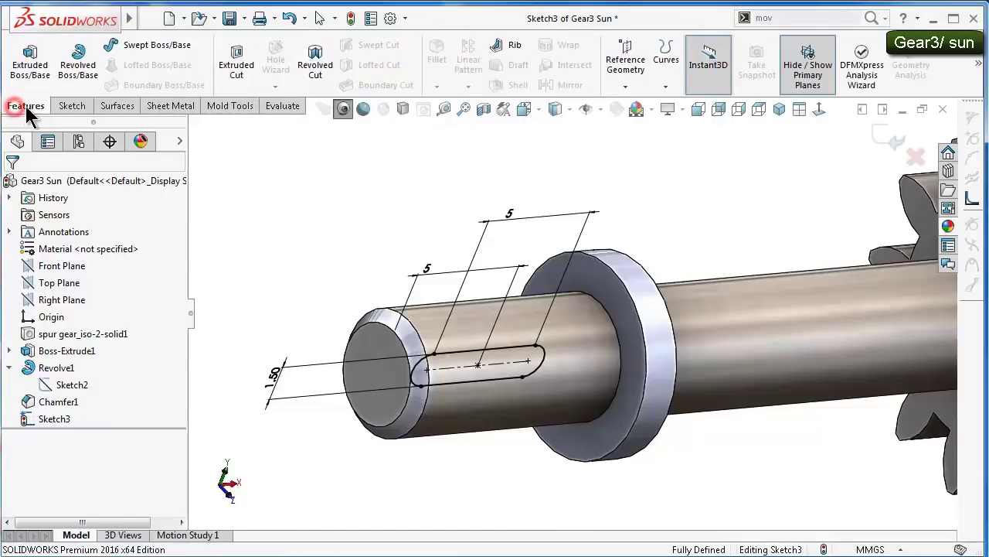
{"action": "left_click", "coordinate": [239, 68]}
{"action": "left_click", "coordinate": [70, 280]}
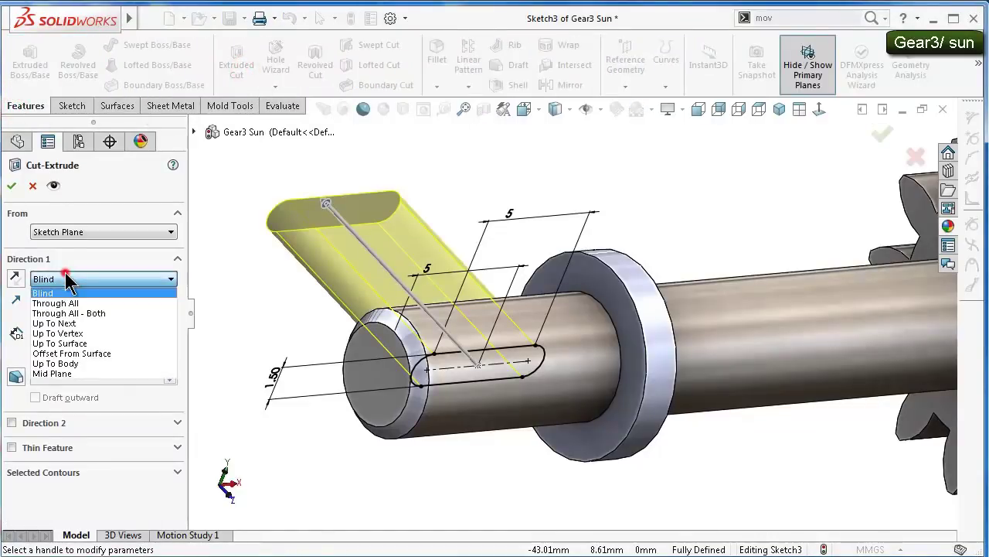
{"action": "left_click", "coordinate": [106, 354]}
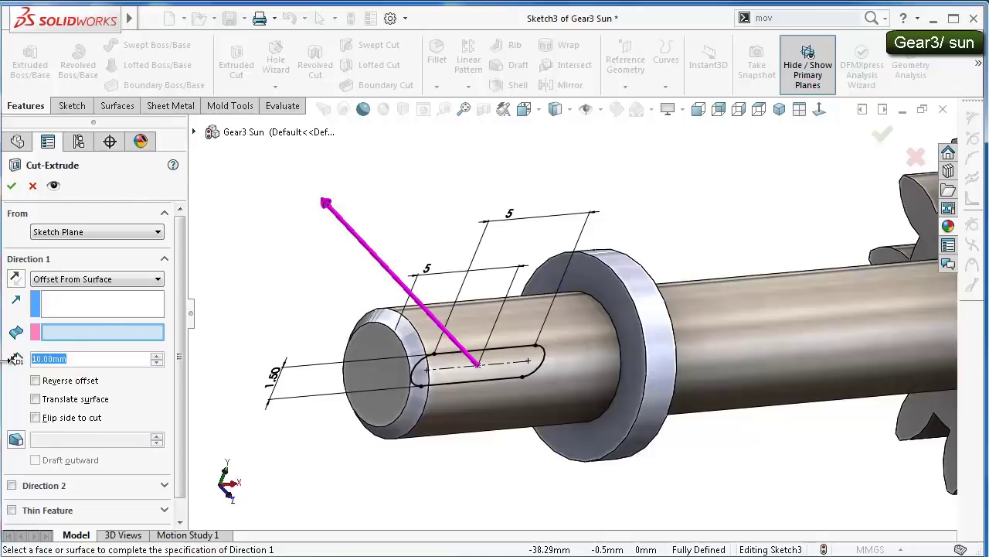
{"action": "type", "text": "1.5"}
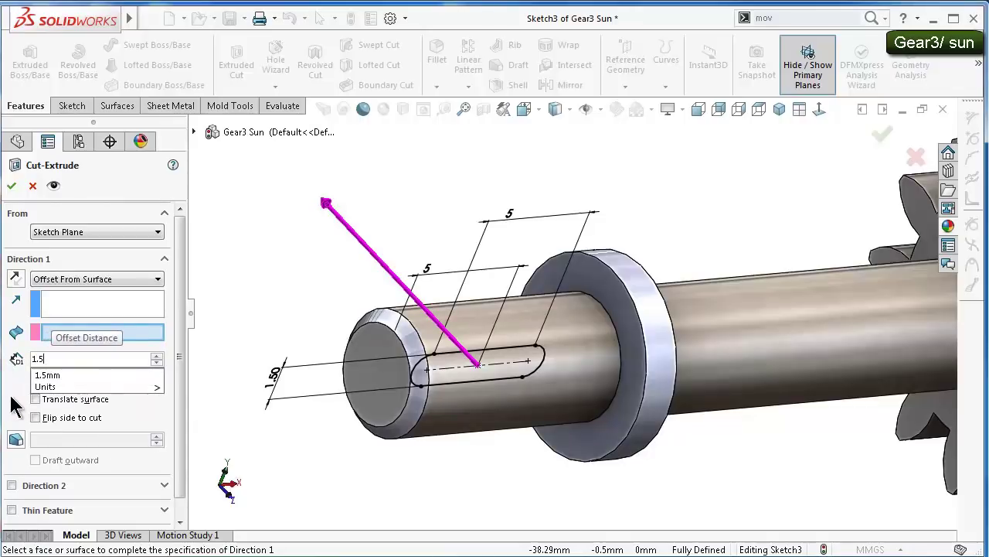
{"action": "key", "text": "Return"}
{"action": "left_click", "coordinate": [474, 405]}
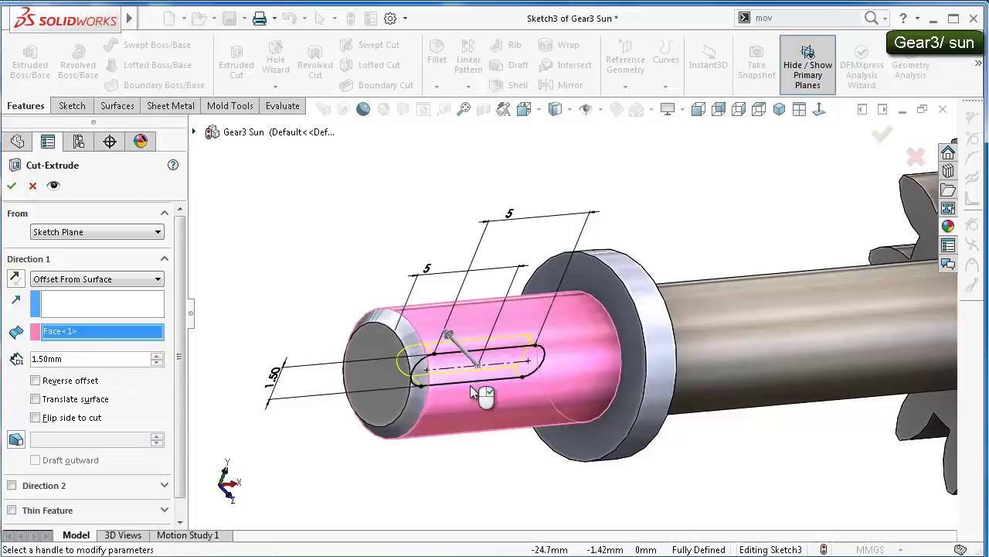
{"action": "middle_click_drag", "start_coordinate": [472, 391], "coordinate": [481, 469]}
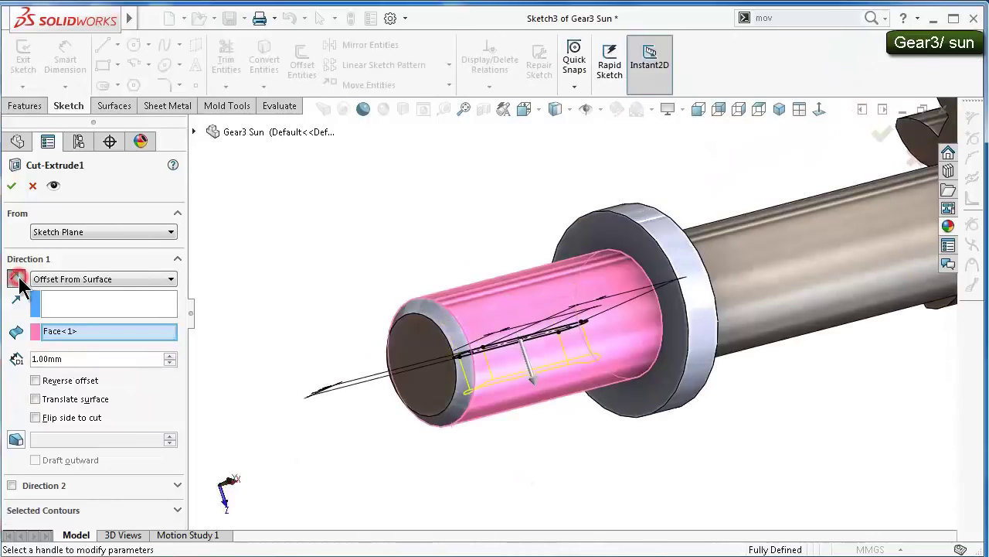
{"action": "middle_click_drag", "start_coordinate": [297, 391], "coordinate": [294, 371]}
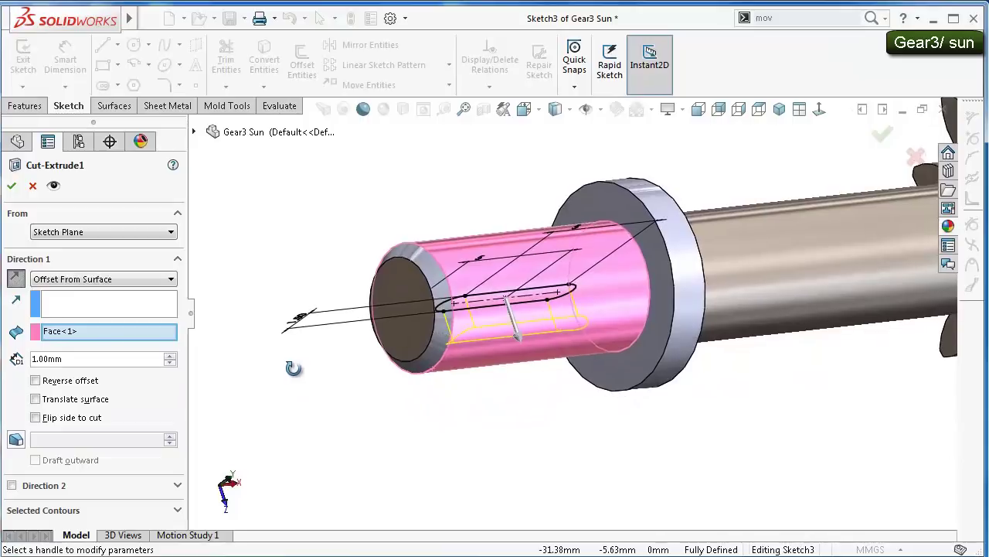
Make the cut start at a 5 mm offset from the sketch plane
{"action": "left_click", "coordinate": [93, 232]}
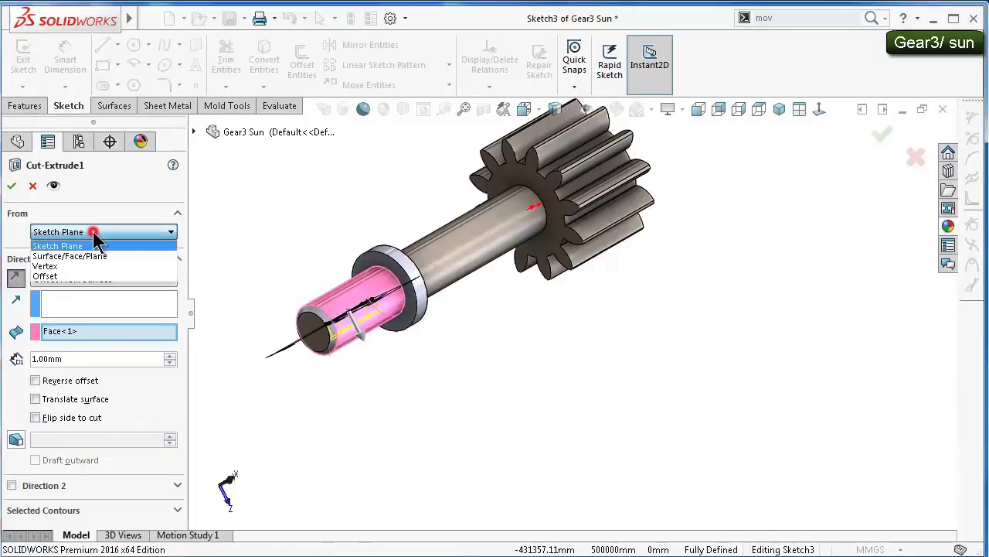
{"action": "left_click", "coordinate": [66, 276]}
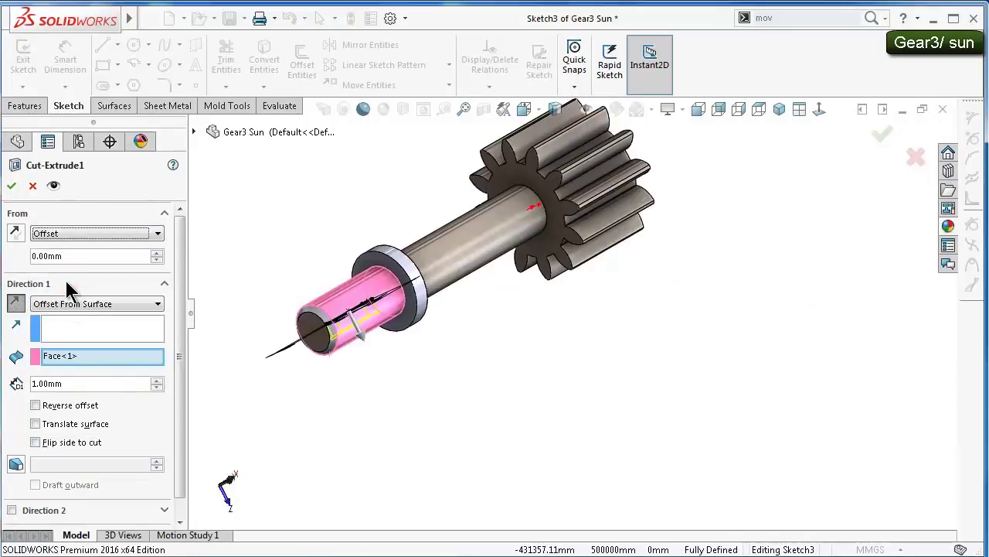
{"action": "left_click", "coordinate": [159, 258]}
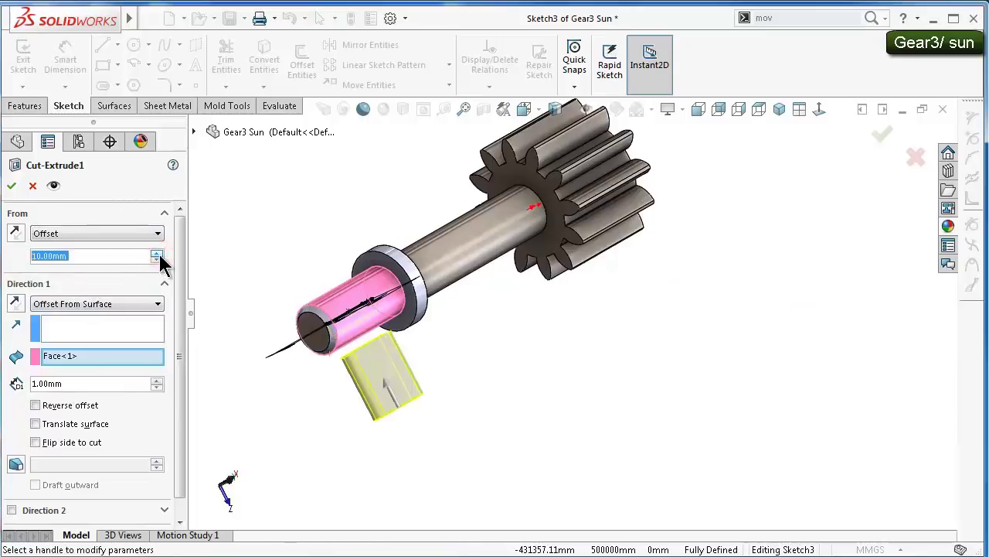
{"action": "left_click", "coordinate": [21, 305]}
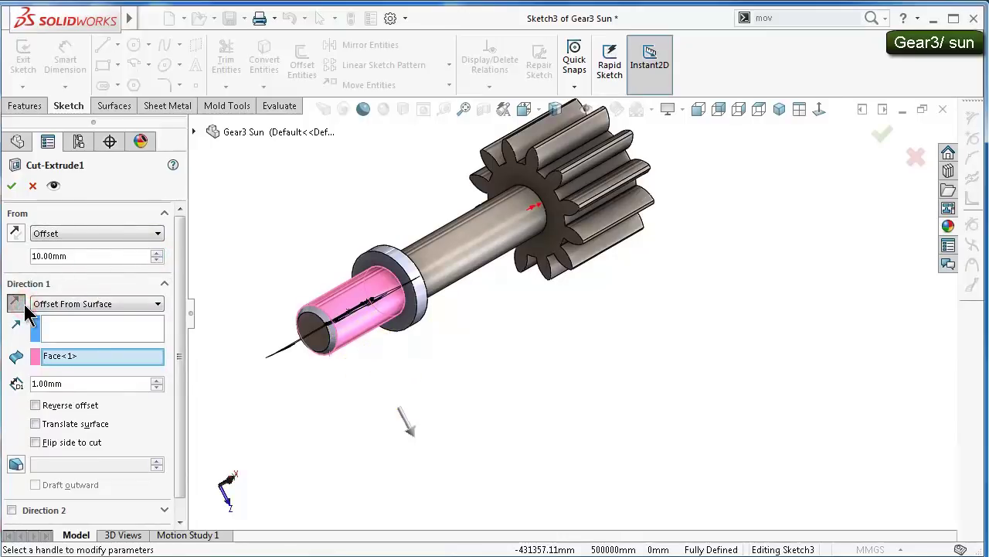
{"action": "left_click", "coordinate": [21, 308]}
{"action": "scroll", "coordinate": [321, 392], "scroll_direction": "down", "scroll_amount": 2}
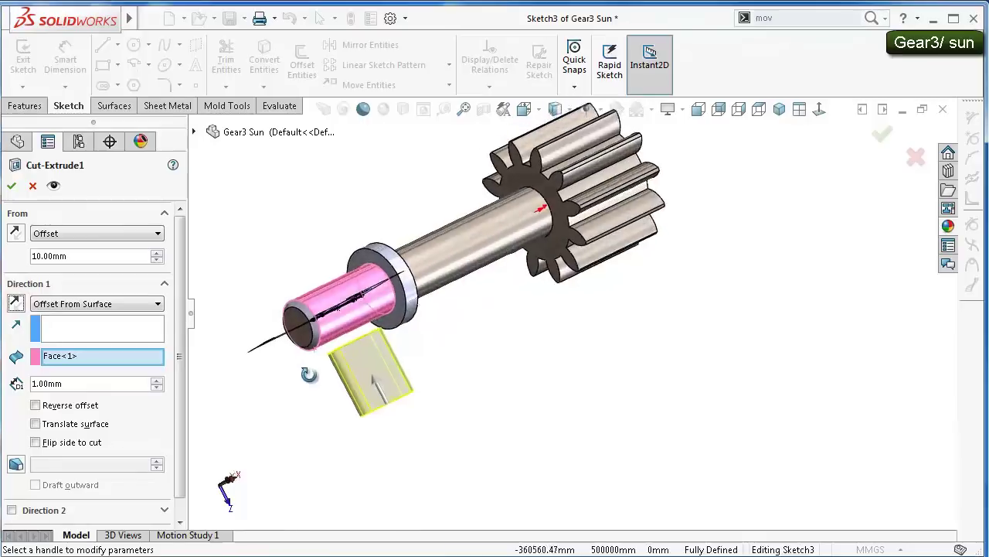
{"action": "scroll", "coordinate": [316, 353], "scroll_direction": "down", "scroll_amount": 2}
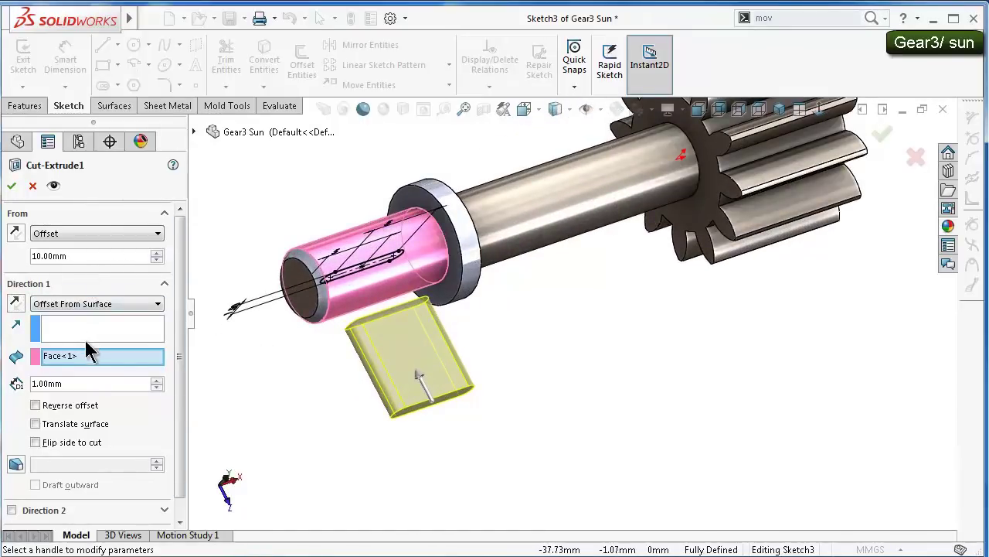
{"action": "type", "text": "5"}
{"action": "key", "text": "Return"}
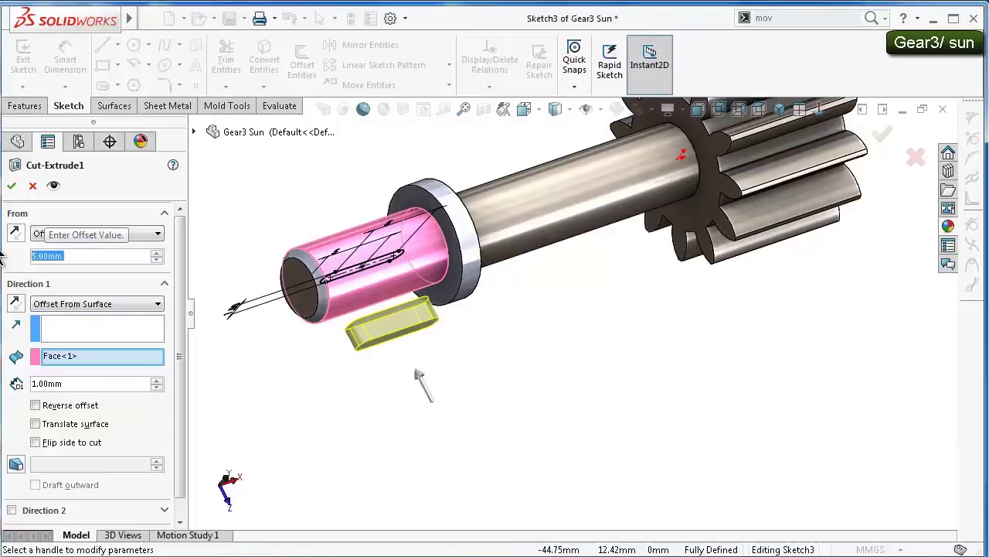
Reverse the surface offset, set it to 0.5 mm, and accept the keyway cut
{"action": "scroll", "coordinate": [468, 376], "scroll_direction": "down", "scroll_amount": 2}
{"action": "scroll", "coordinate": [468, 362], "scroll_direction": "down", "scroll_amount": 2}
{"action": "scroll", "coordinate": [469, 350], "scroll_direction": "down", "scroll_amount": 2}
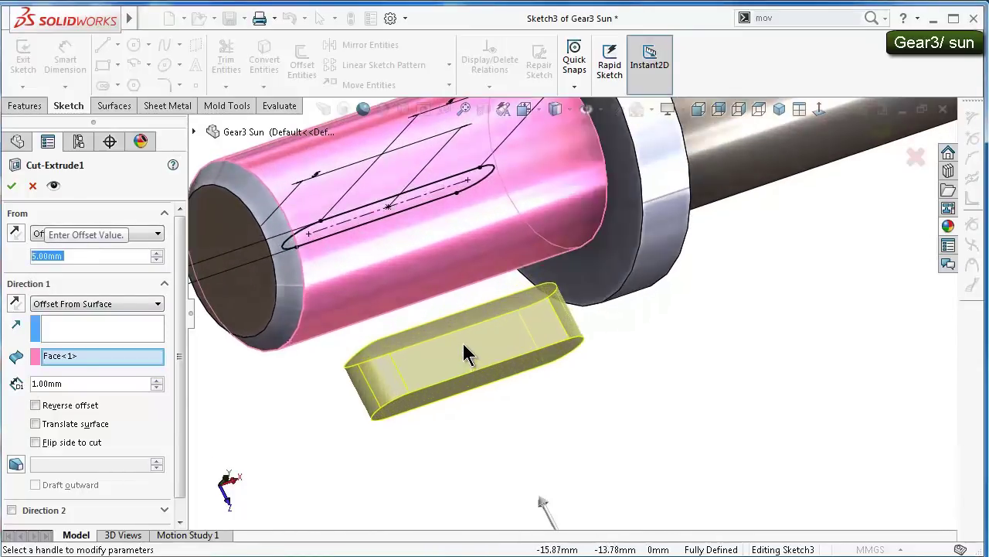
{"action": "scroll", "coordinate": [469, 348], "scroll_direction": "down", "scroll_amount": 1}
{"action": "left_click", "coordinate": [74, 402]}
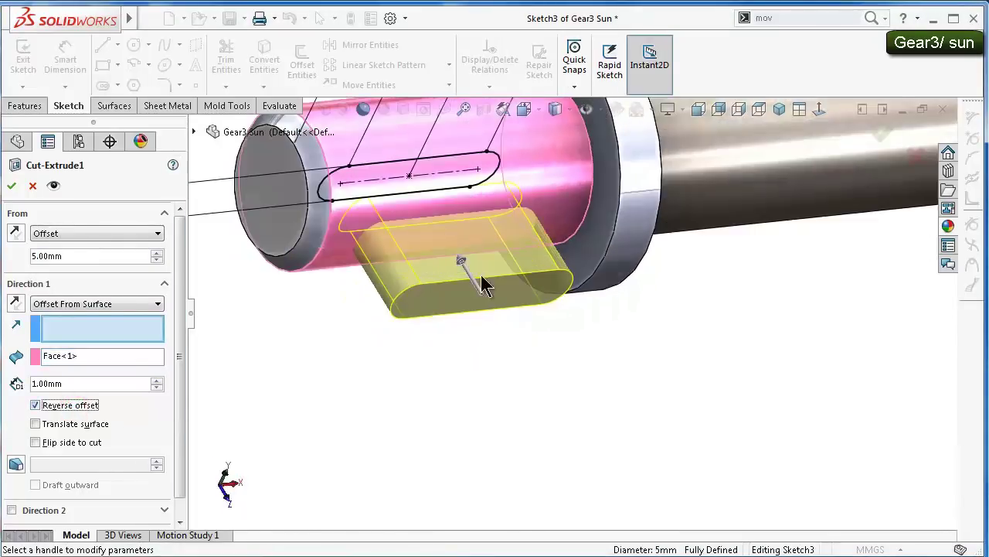
{"action": "mouse_move", "coordinate": [481, 284]}
{"action": "middle_mouse_down"}
{"action": "mouse_move", "coordinate": [475, 276]}
{"action": "mouse_move", "coordinate": [477, 398]}
{"action": "mouse_move", "coordinate": [462, 335]}
{"action": "middle_mouse_up"}
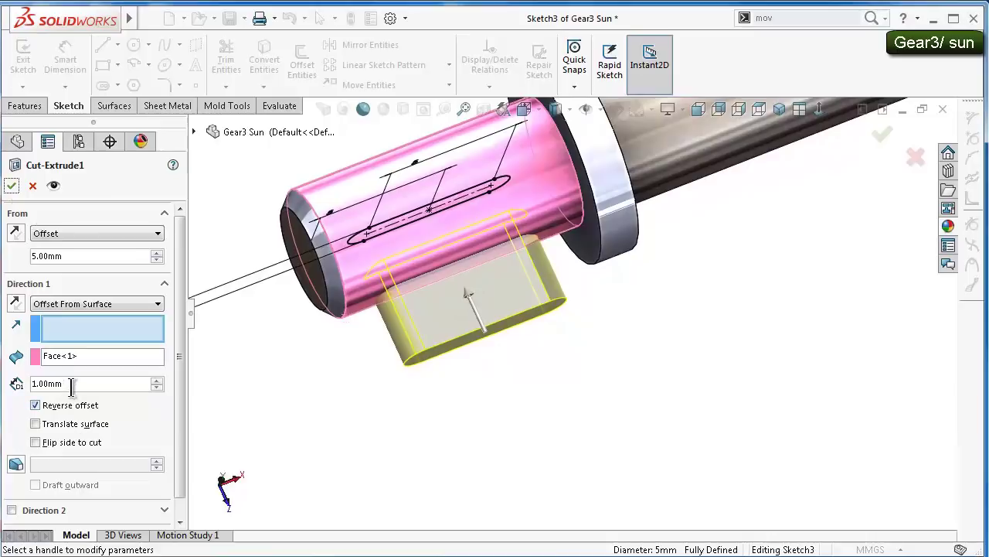
{"action": "type", "text": "0.5"}
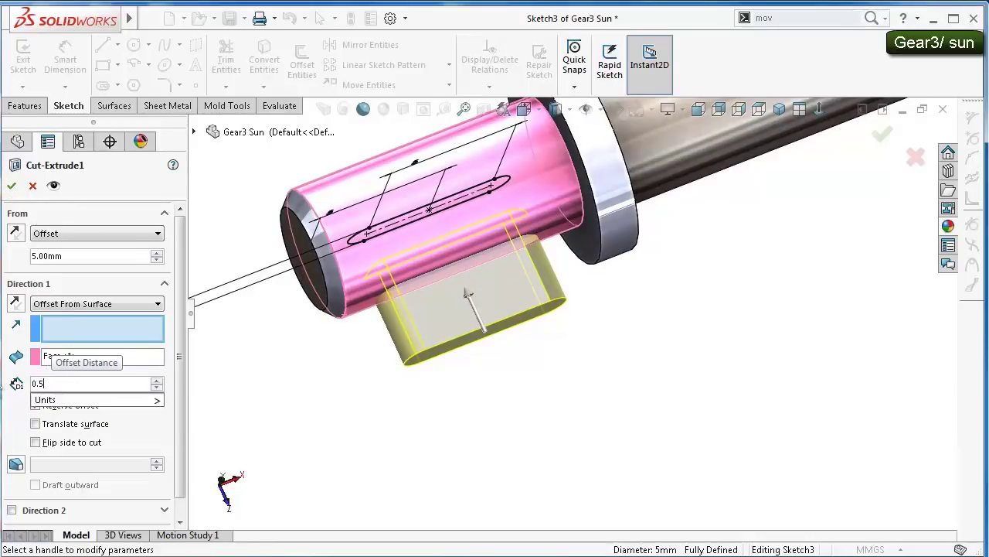
{"action": "key", "text": "Return"}
{"action": "left_click", "coordinate": [12, 186]}
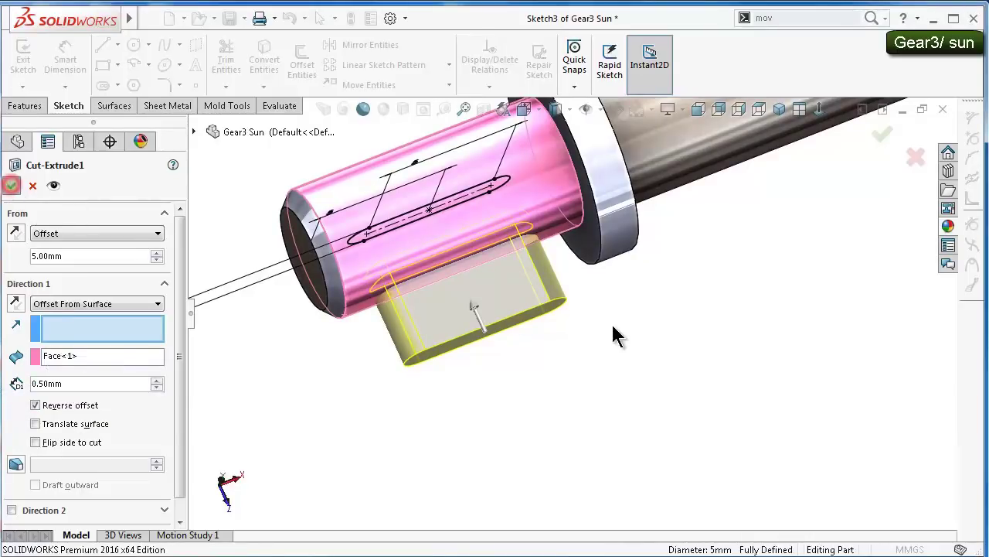
Start a new sketch on the gear's flat end face, viewed normal to it
{"action": "mouse_move", "coordinate": [603, 347]}
{"action": "middle_mouse_down"}
{"action": "mouse_move", "coordinate": [570, 327]}
{"action": "mouse_move", "coordinate": [554, 207]}
{"action": "mouse_move", "coordinate": [568, 108]}
{"action": "mouse_move", "coordinate": [538, 315]}
{"action": "middle_mouse_up"}
{"action": "middle_click_drag", "start_coordinate": [532, 394], "coordinate": [533, 405]}
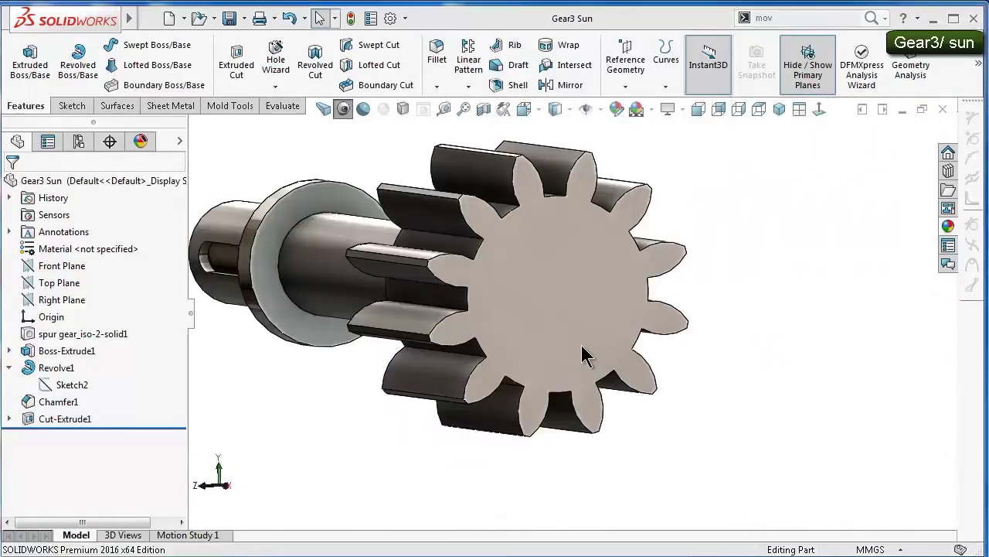
{"action": "left_click", "coordinate": [585, 356]}
{"action": "left_click", "coordinate": [640, 301]}
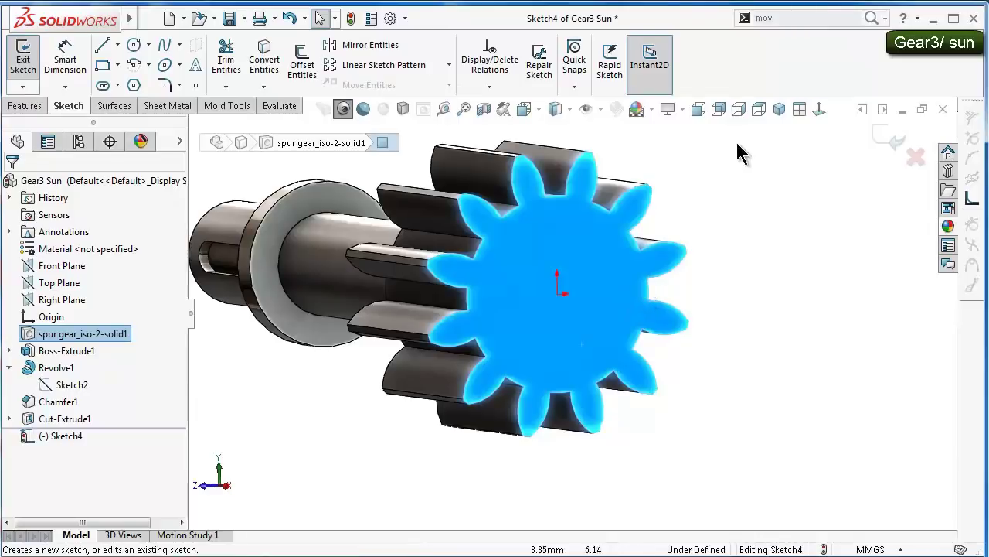
{"action": "left_click", "coordinate": [819, 109]}
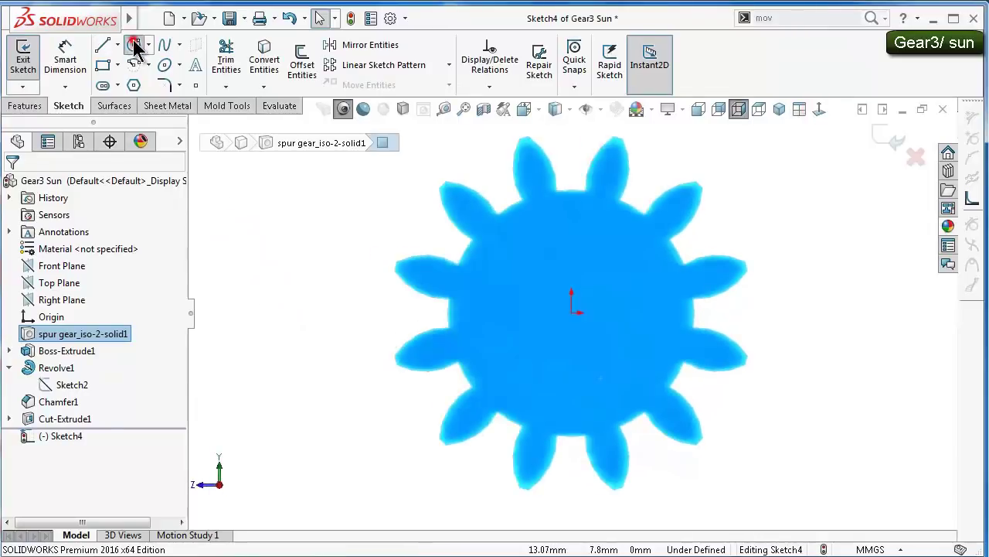
Draw a circle centred on the origin and dimension its diameter to 7.5 mm
{"action": "left_click", "coordinate": [134, 44]}
{"action": "left_click", "coordinate": [572, 312]}
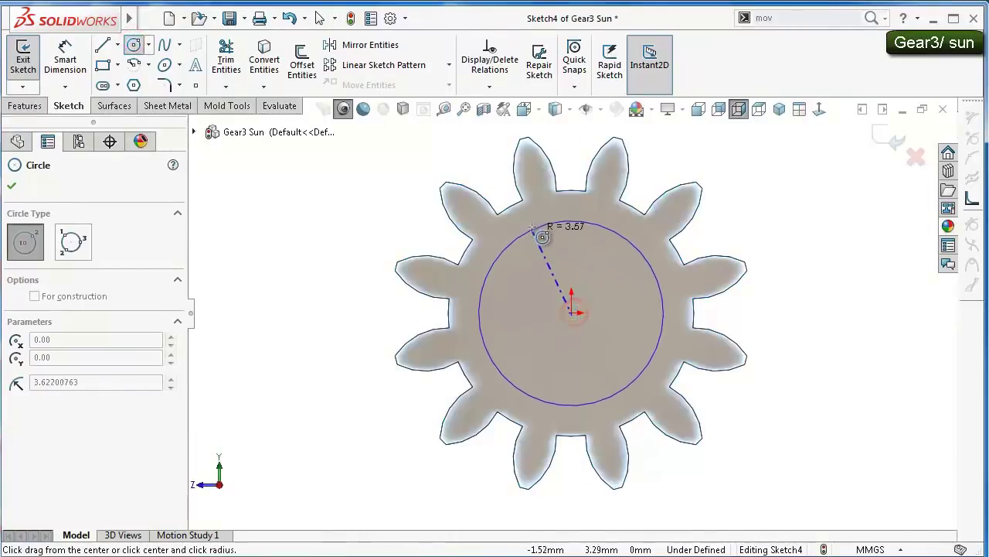
{"action": "left_click", "coordinate": [532, 225]}
{"action": "right_click_drag", "start_coordinate": [845, 435], "coordinate": [759, 265]}
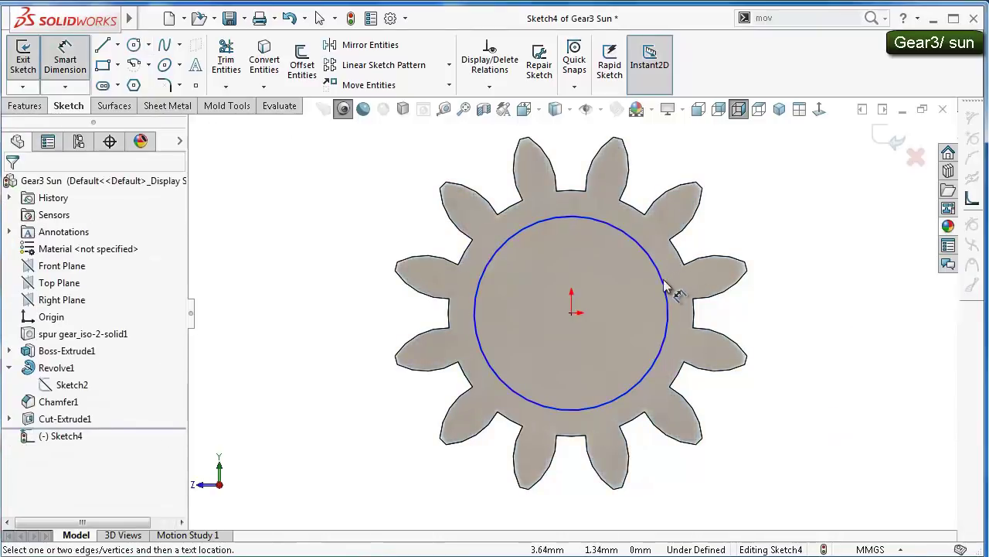
{"action": "left_click", "coordinate": [665, 286]}
{"action": "left_click", "coordinate": [821, 300]}
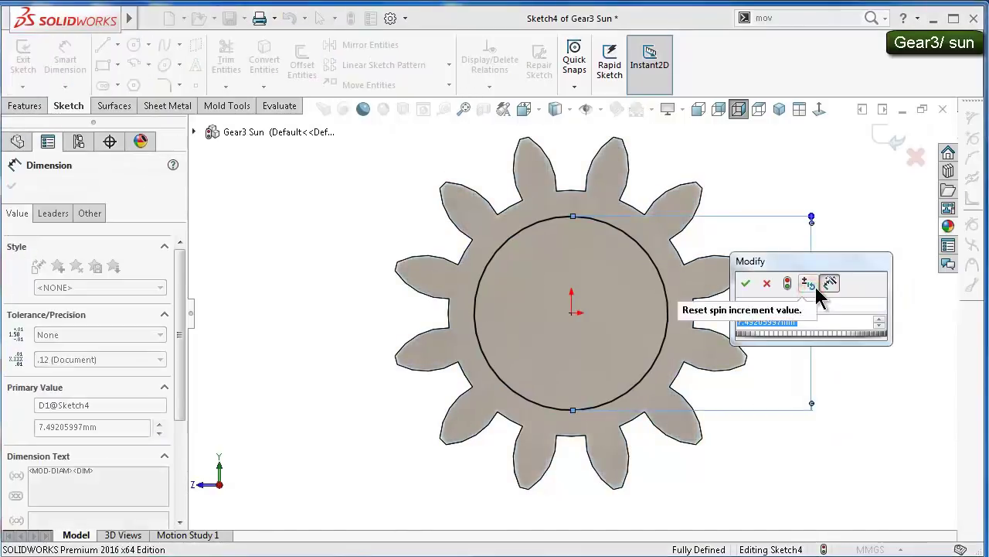
{"action": "type", "text": "7.5"}
{"action": "key", "text": "Return"}
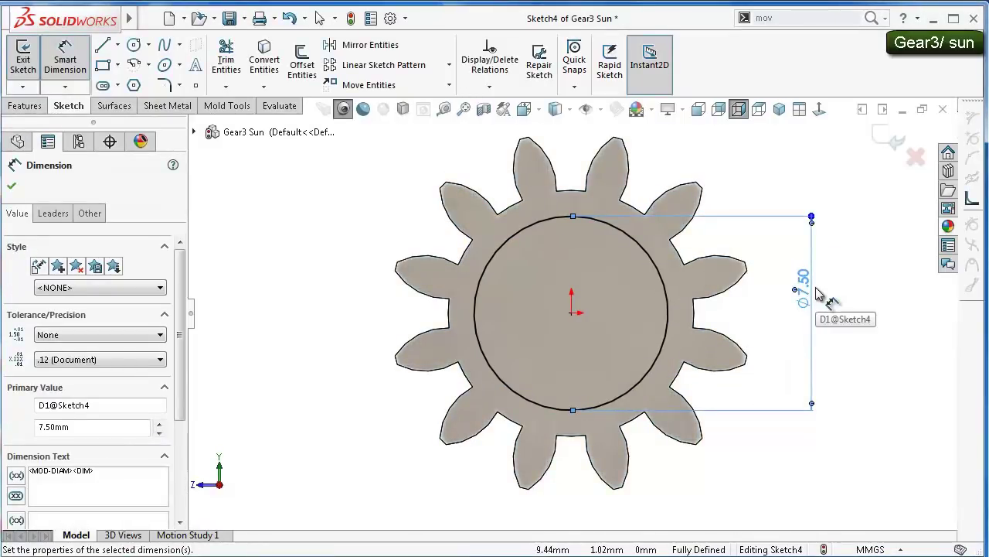
{"action": "left_click", "coordinate": [17, 105]}
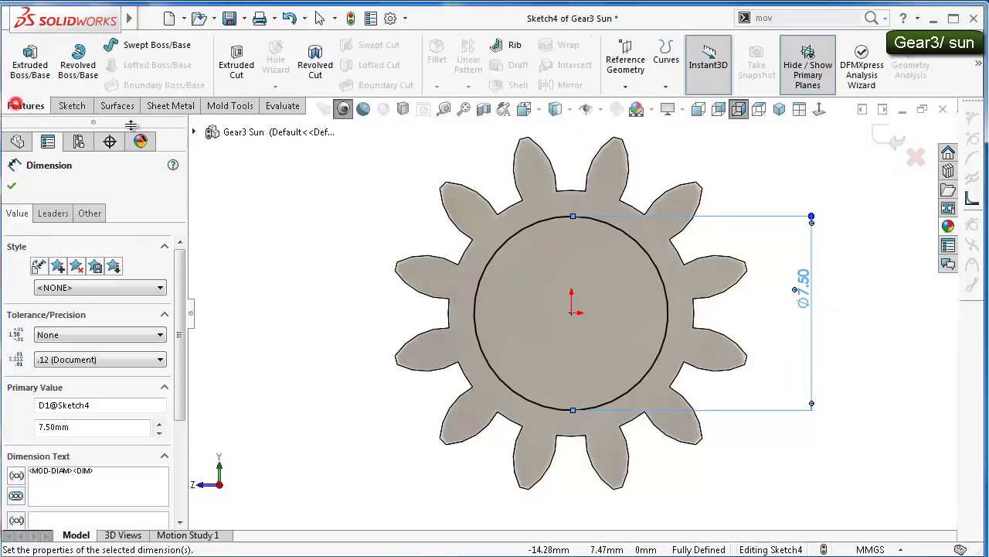
Project the Ø7.5 mm sketch circle onto the gear's end face as Split Line1
{"action": "left_click", "coordinate": [665, 86]}
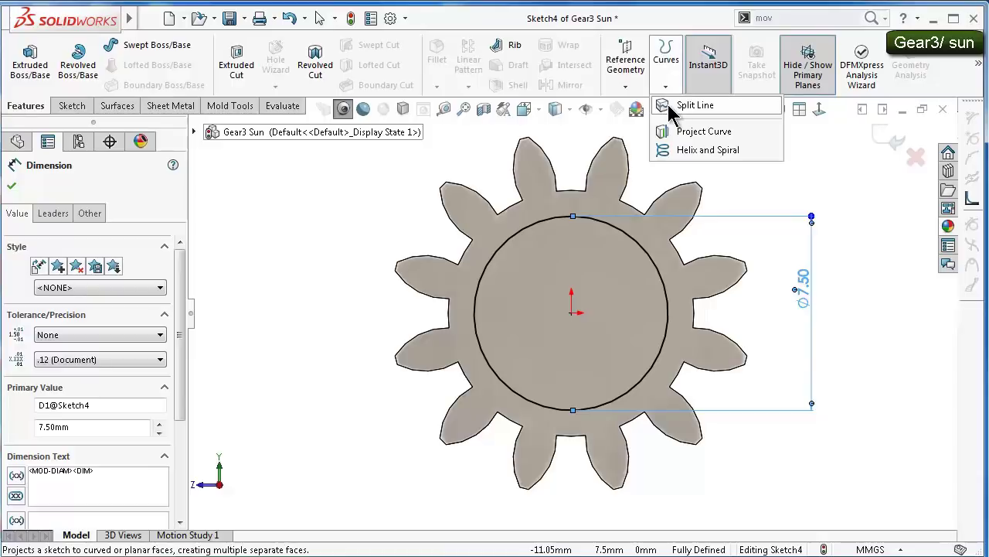
{"action": "left_click", "coordinate": [671, 108]}
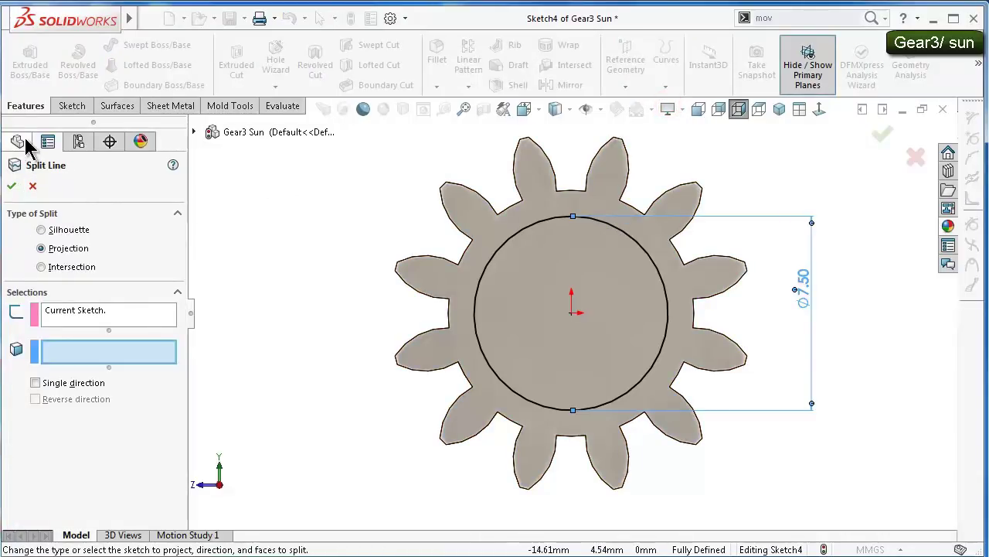
{"action": "left_click", "coordinate": [524, 219]}
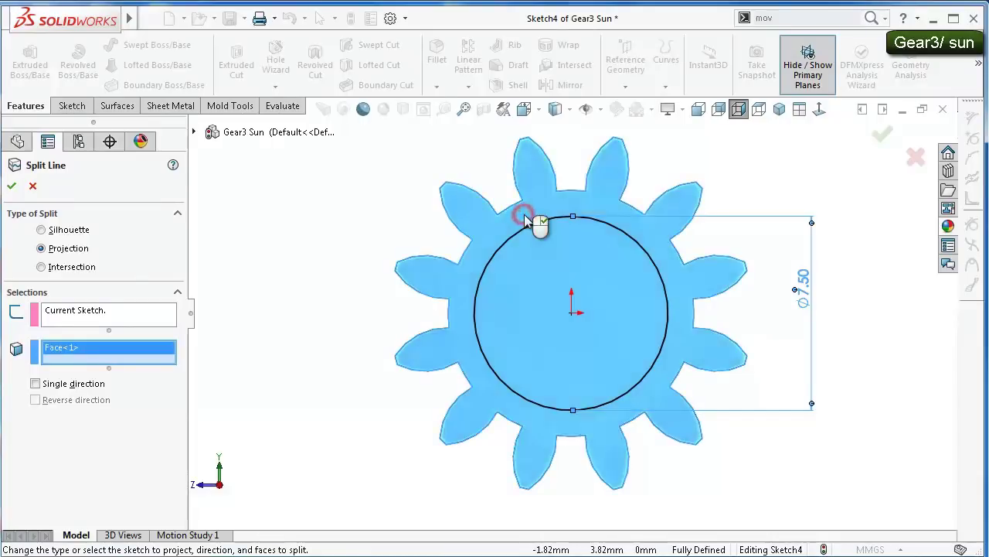
{"action": "right_click", "coordinate": [524, 219]}
{"action": "mouse_move", "coordinate": [778, 194]}
{"action": "middle_mouse_down"}
{"action": "mouse_move", "coordinate": [811, 232]}
{"action": "mouse_move", "coordinate": [784, 336]}
{"action": "middle_mouse_up"}
{"action": "scroll", "coordinate": [773, 376], "scroll_direction": "down", "scroll_amount": 3}
{"action": "scroll", "coordinate": [726, 293], "scroll_direction": "down", "scroll_amount": 3}
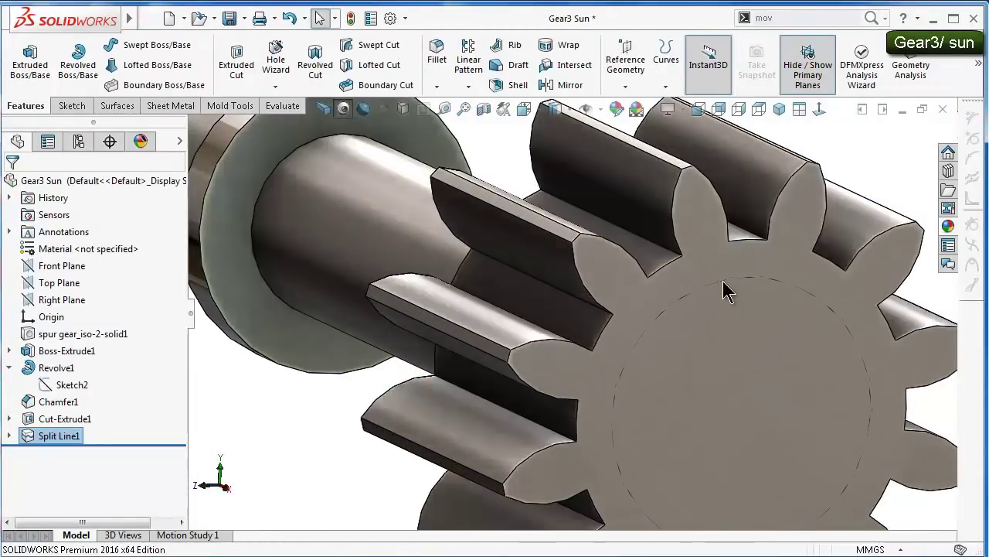
{"action": "left_click", "coordinate": [721, 272]}
{"action": "scroll", "coordinate": [719, 313], "scroll_direction": "up", "scroll_amount": 3}
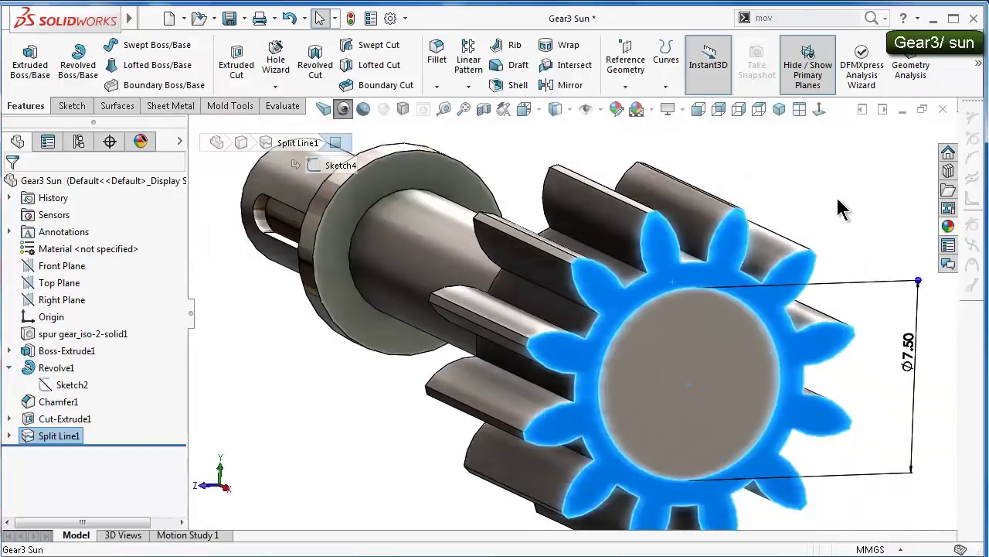
{"action": "left_click", "coordinate": [841, 195]}
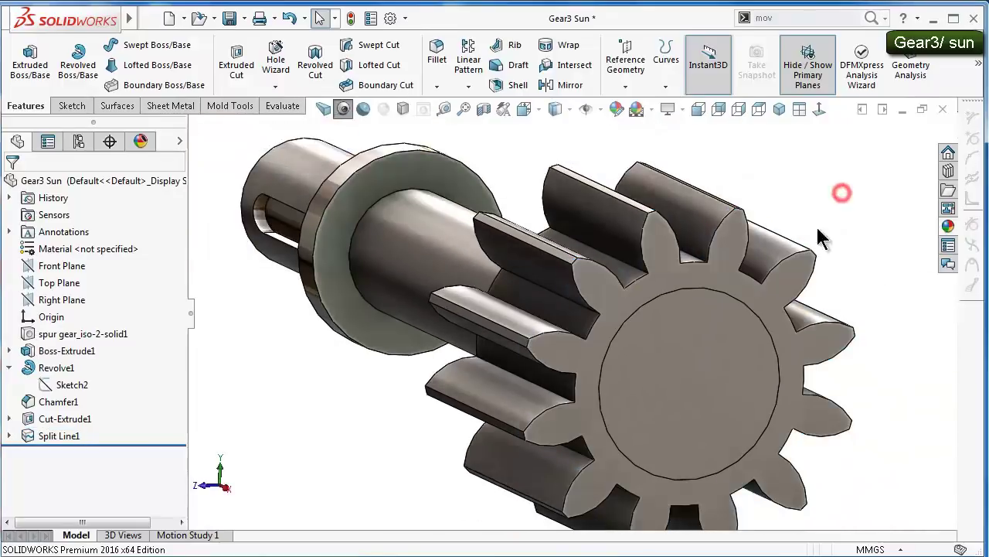
{"action": "left_click", "coordinate": [772, 22]}
Add a 1 mm dome on the central circular face, reversed to sink into the gear
{"action": "type", "text": "dom"}
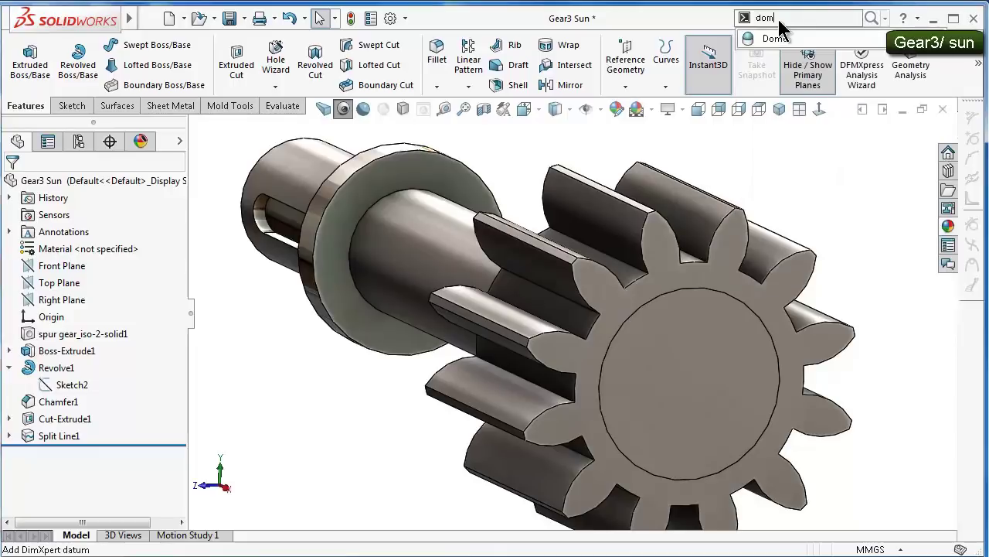
{"action": "left_click", "coordinate": [796, 34]}
{"action": "left_click", "coordinate": [707, 345]}
{"action": "type", "text": "1"}
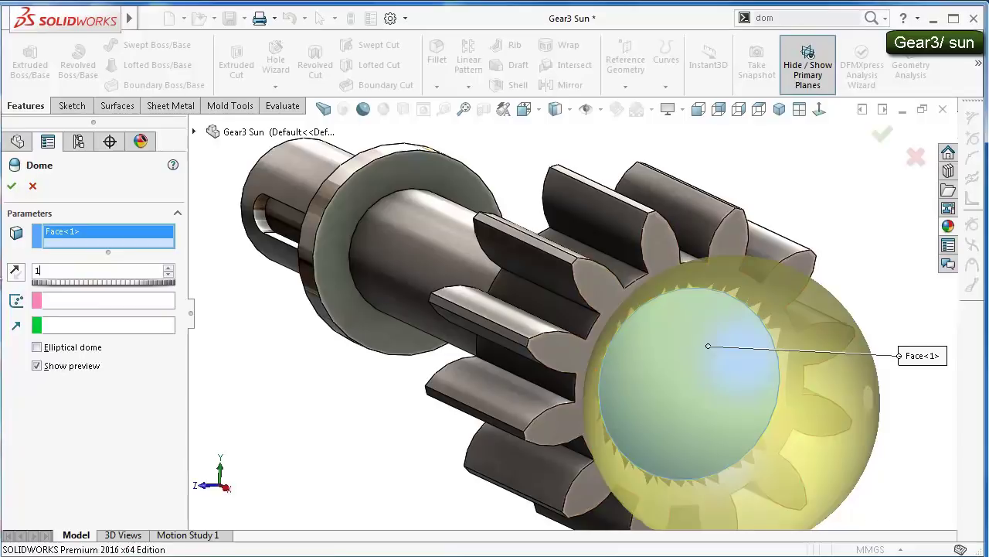
{"action": "key", "text": "Return"}
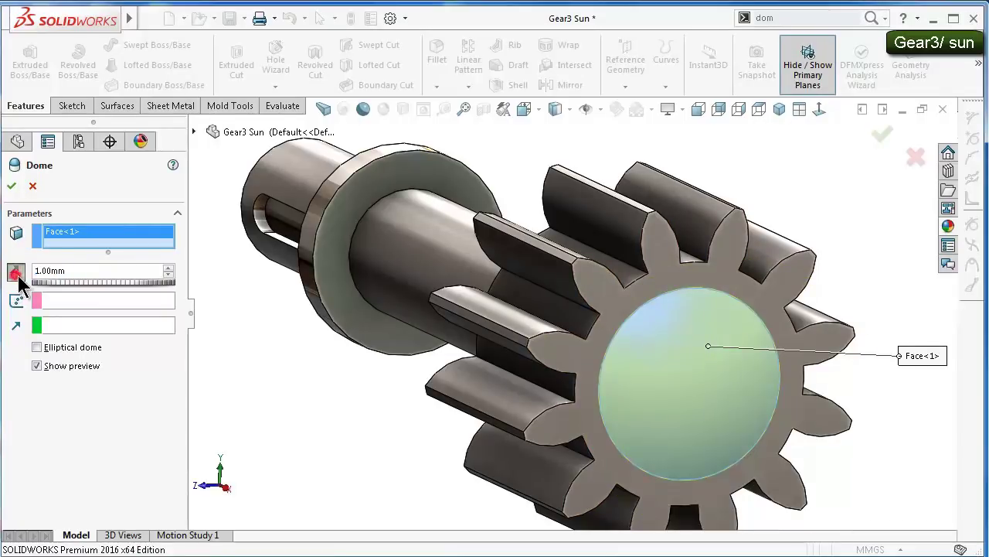
{"action": "left_click", "coordinate": [16, 276]}
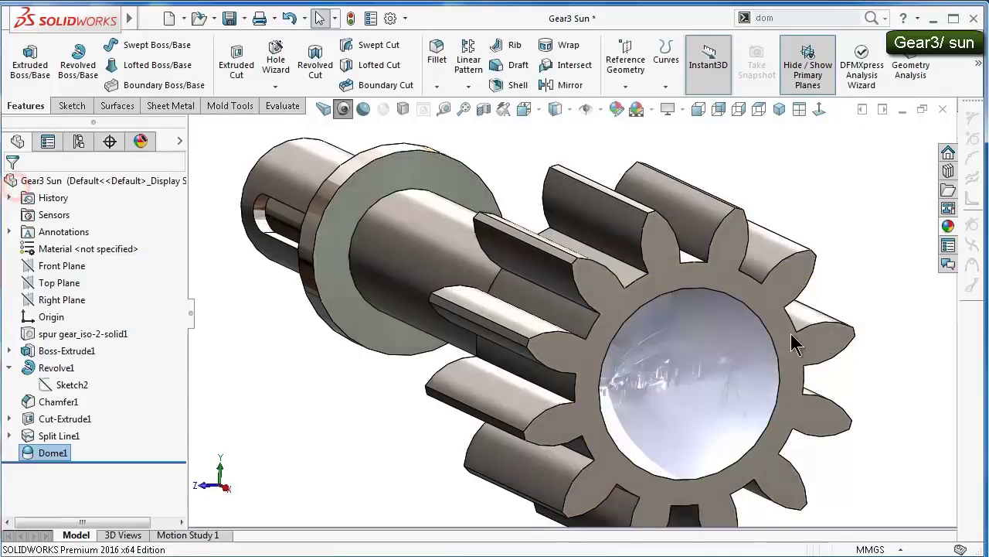
{"action": "mouse_move", "coordinate": [776, 293]}
{"action": "middle_mouse_down"}
{"action": "mouse_move", "coordinate": [757, 262]}
{"action": "mouse_move", "coordinate": [822, 327]}
{"action": "middle_mouse_up"}
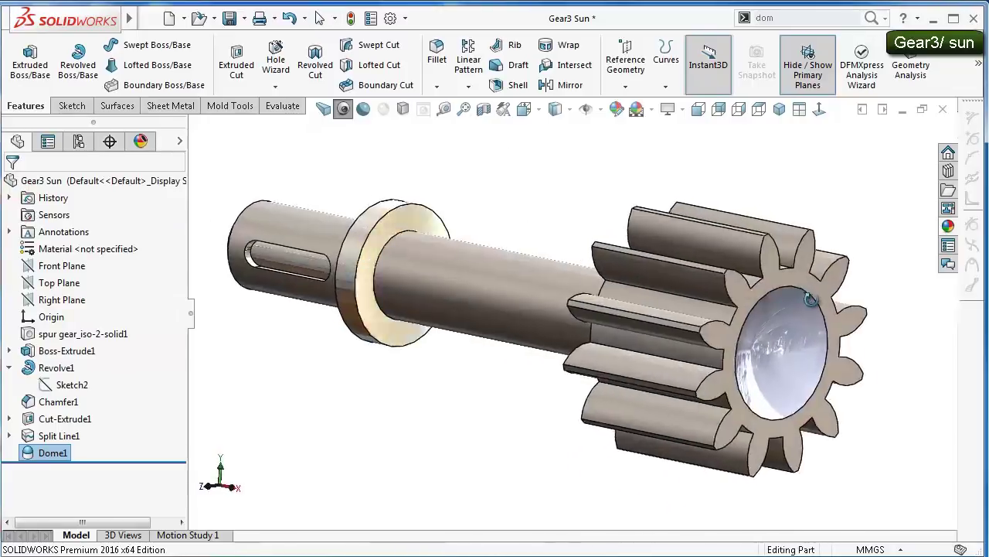
{"action": "middle_click_drag", "start_coordinate": [345, 420], "coordinate": [625, 276]}
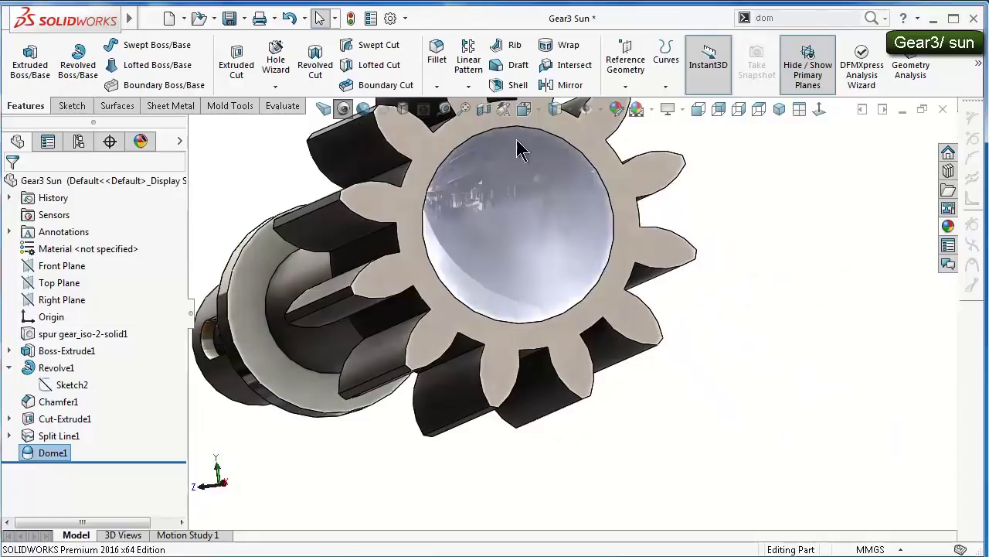
Fillet the dome's circular rim with a 0.5 mm radius
{"action": "left_click", "coordinate": [437, 67]}
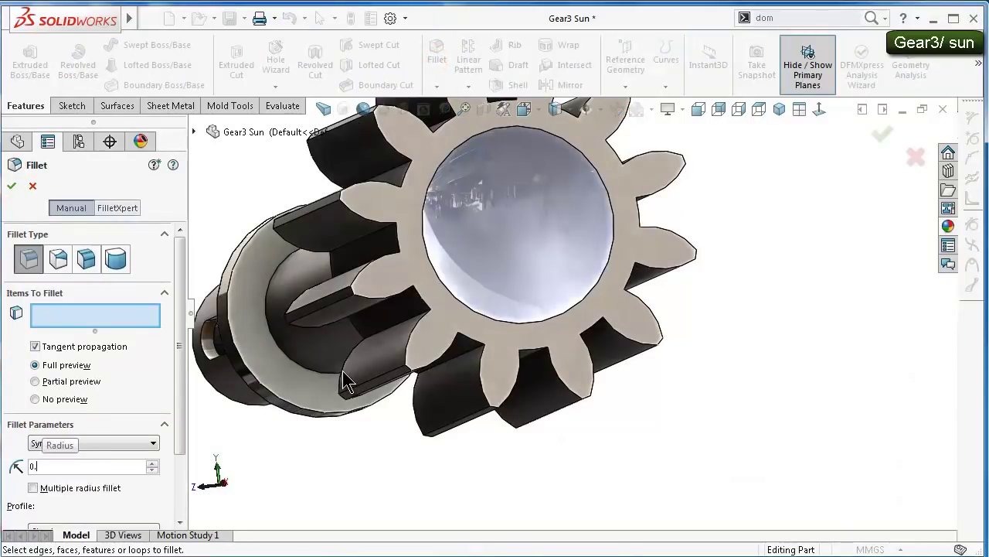
{"action": "type", "text": "5"}
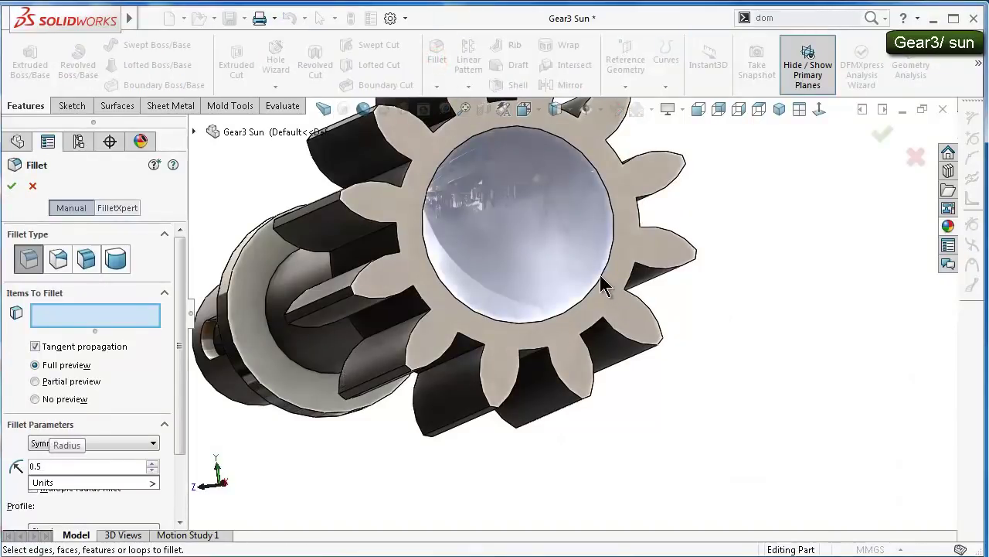
{"action": "left_click", "coordinate": [601, 276]}
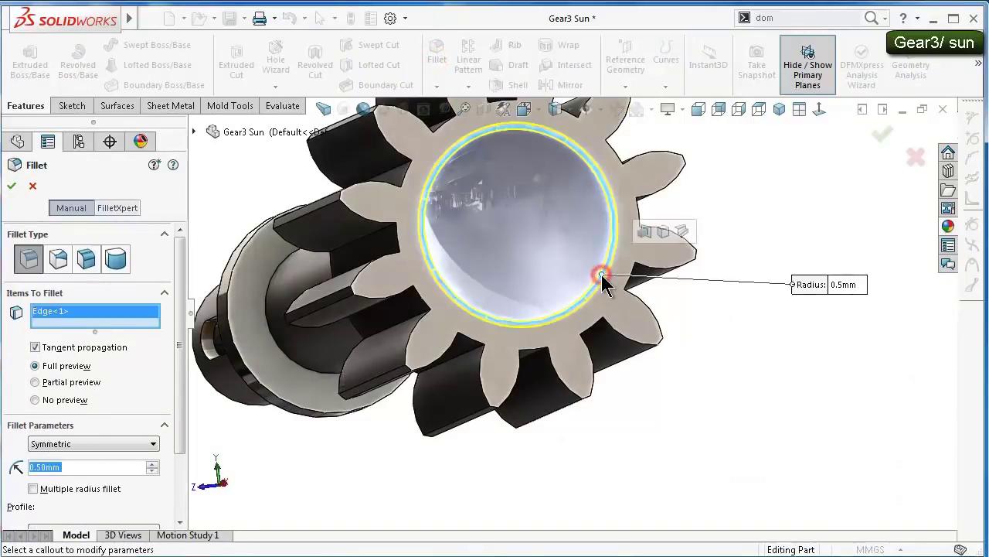
{"action": "left_click", "coordinate": [873, 143]}
{"action": "middle_click_drag", "start_coordinate": [758, 188], "coordinate": [761, 213]}
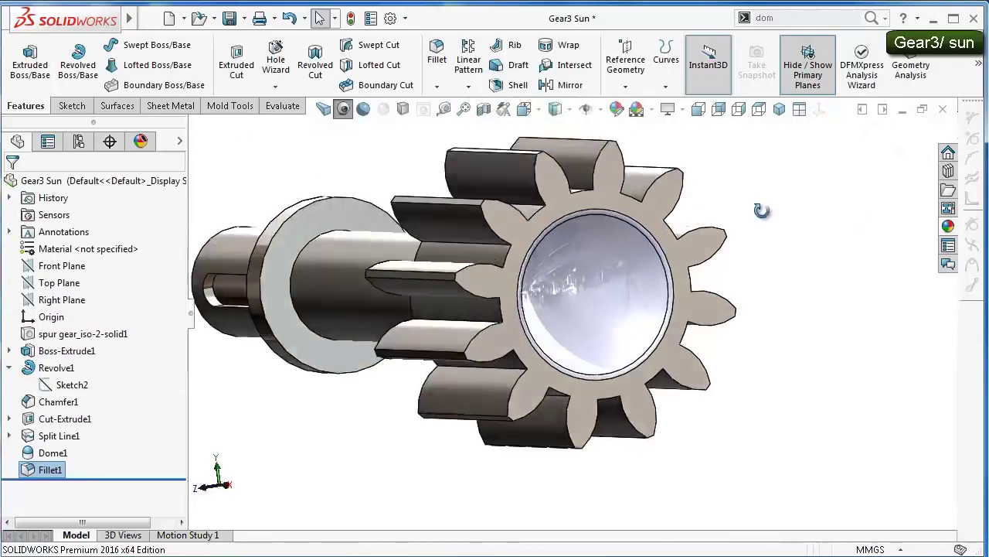
Edit Dome1 to reduce its depth to 0.5 mm
{"action": "left_click", "coordinate": [52, 452]}
{"action": "left_click", "coordinate": [55, 424]}
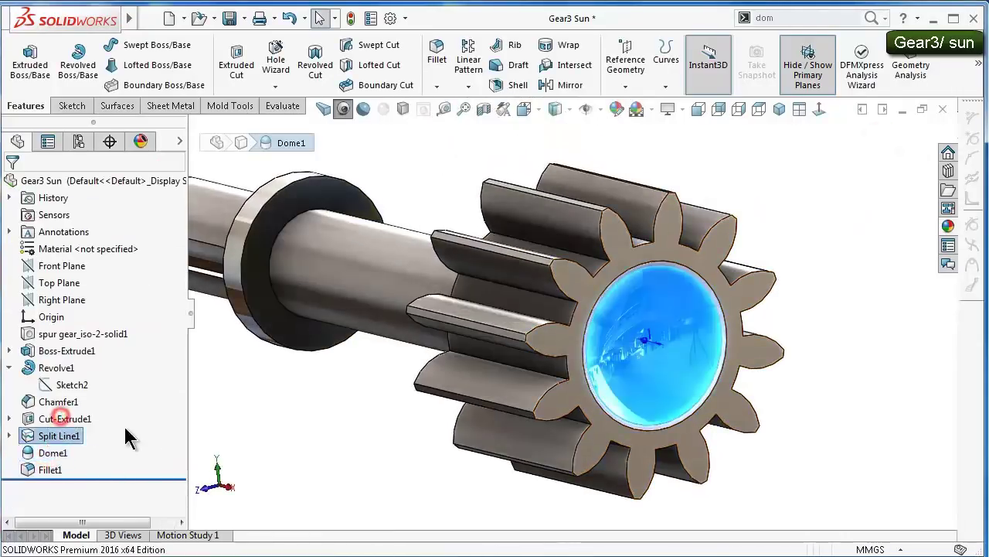
{"action": "type", "text": "0.50mm"}
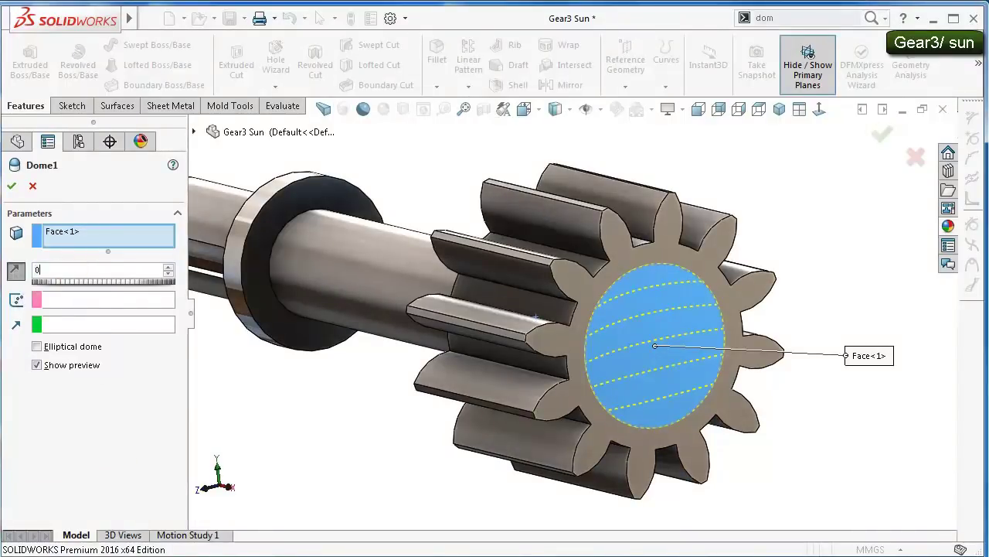
{"action": "left_click", "coordinate": [14, 186]}
{"action": "middle_click_drag", "start_coordinate": [773, 284], "coordinate": [882, 483]}
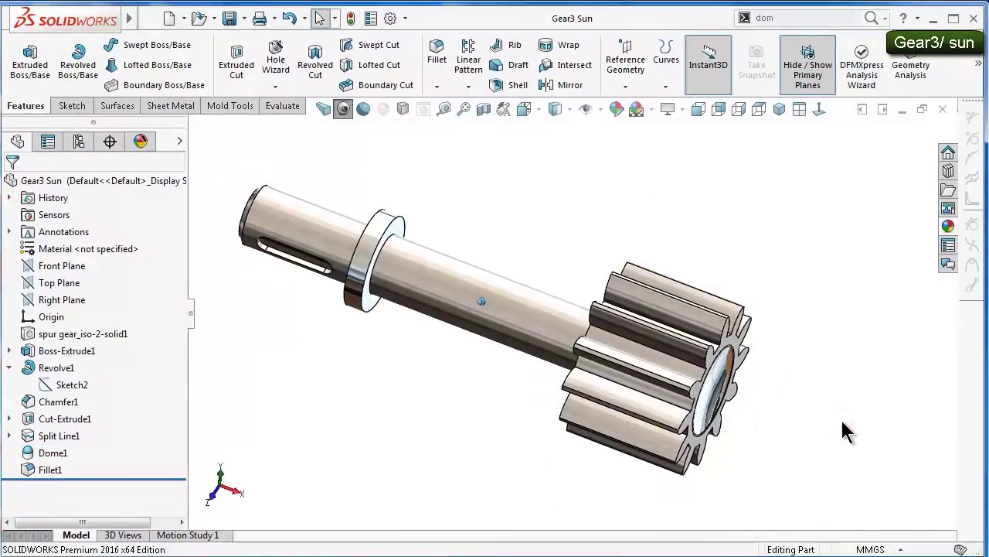
{"action": "key", "text": "Down"}
{"action": "key", "text": "Down"}
{"action": "key", "text": "Down"}
{"action": "key", "text": "Down"}
{"action": "key", "text": "Down"}
{"action": "key", "text": "Down"}
{"action": "key", "text": "Down"}
{"action": "key", "text": "Down"}
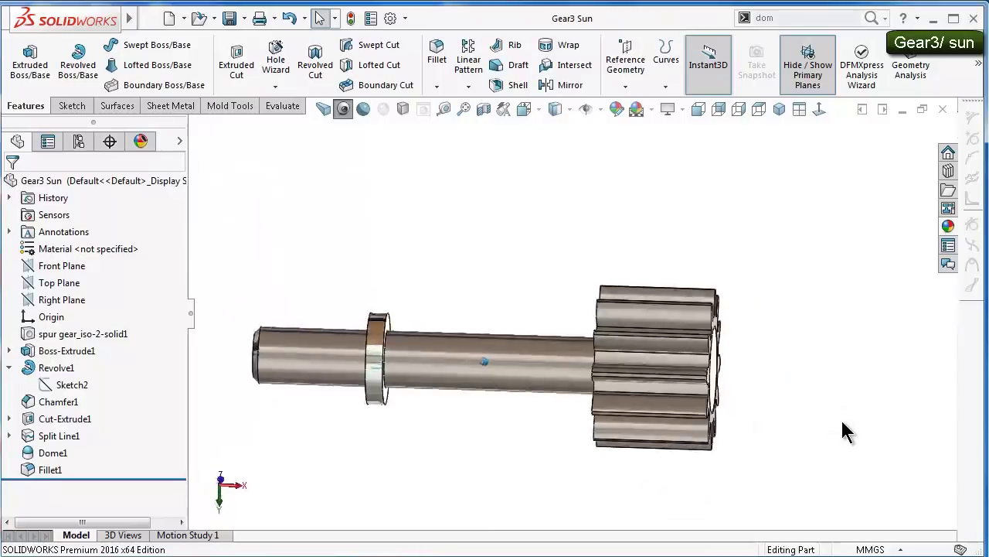
{"action": "key", "text": "Down"}
{"action": "key", "text": "Down"}
{"action": "key", "text": "Down"}
Rotate the gear with the arrow keys and give it a yellow appearance
{"action": "key", "text": "Left"}
{"action": "key", "text": "Left"}
{"action": "key", "text": "Left"}
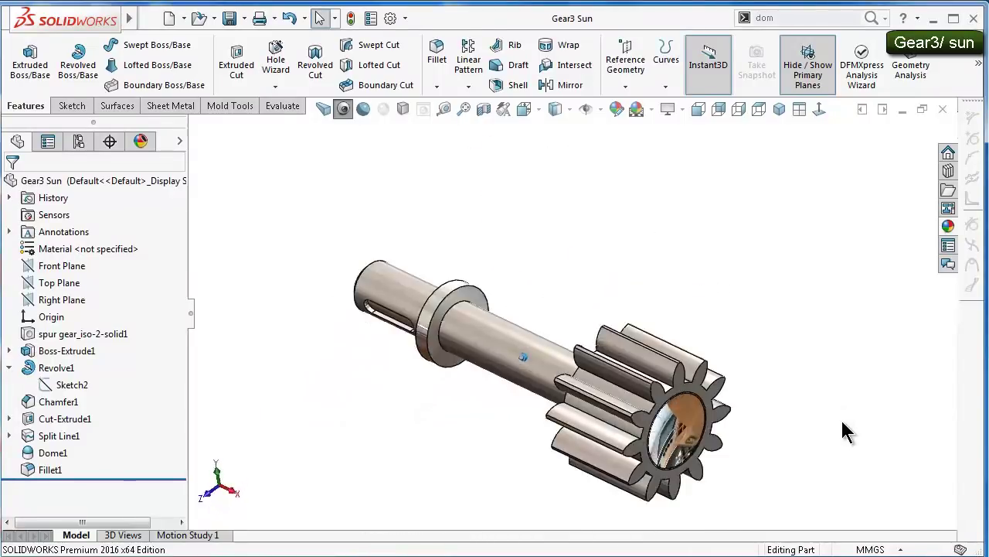
{"action": "key", "text": "Left"}
{"action": "key", "text": "Left"}
{"action": "key", "text": "Left"}
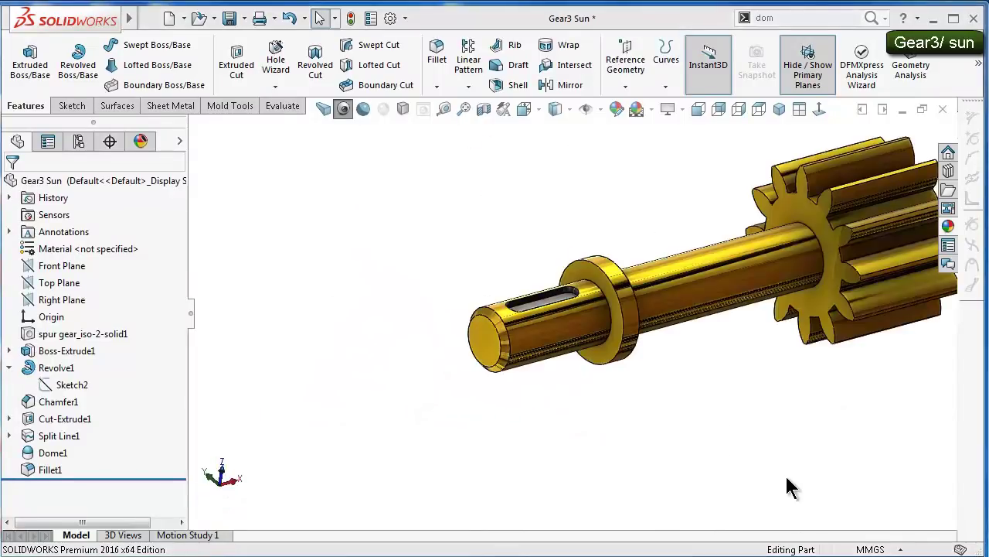
{"action": "key", "text": "Left"}
{"action": "key", "text": "Left"}
{"action": "key", "text": "Left"}
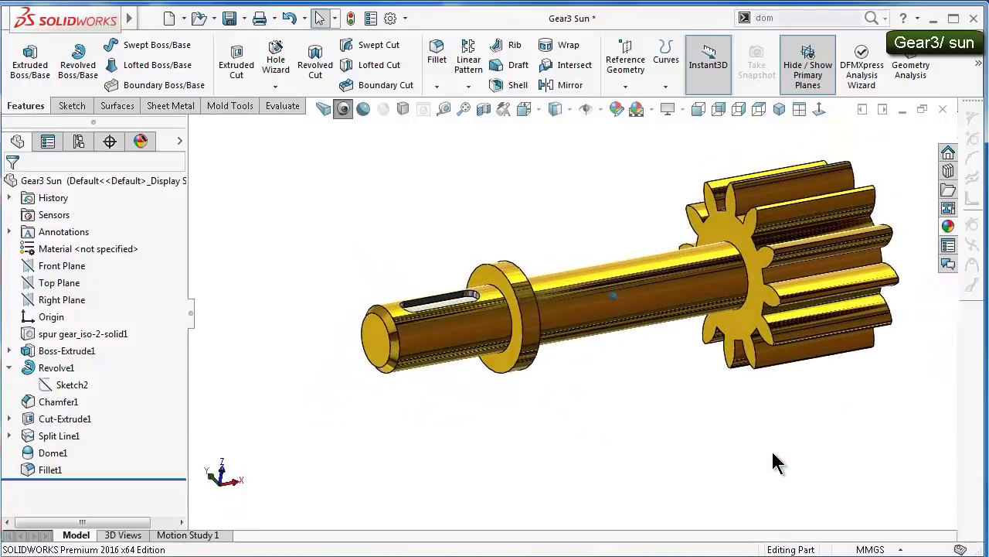
{"action": "key", "text": "Left"}
{"action": "key", "text": "Left"}
{"action": "key", "text": "Left"}
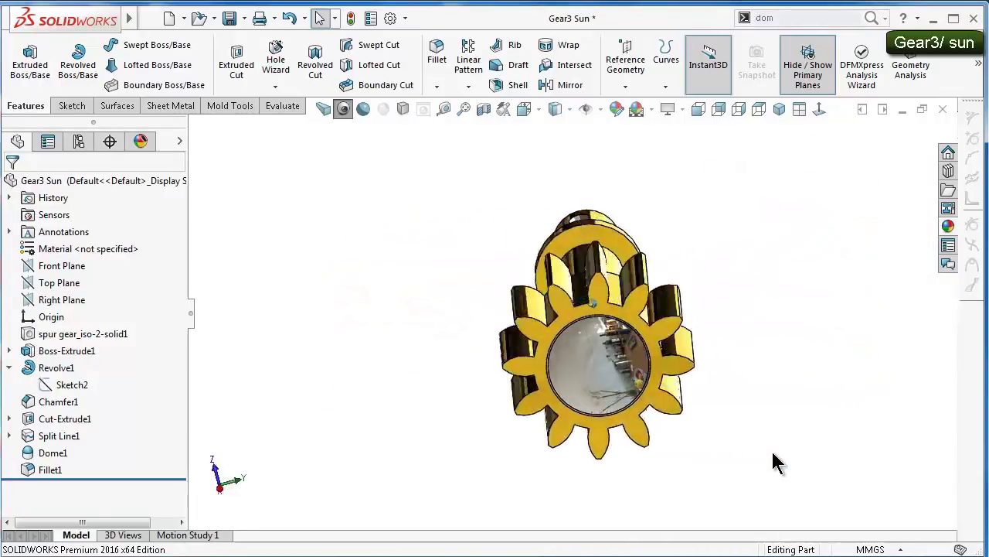
{"action": "key", "text": "Left"}
{"action": "key", "text": "Left"}
{"action": "key", "text": "Up"}
{"action": "key", "text": "Up"}
{"action": "key", "text": "Up"}
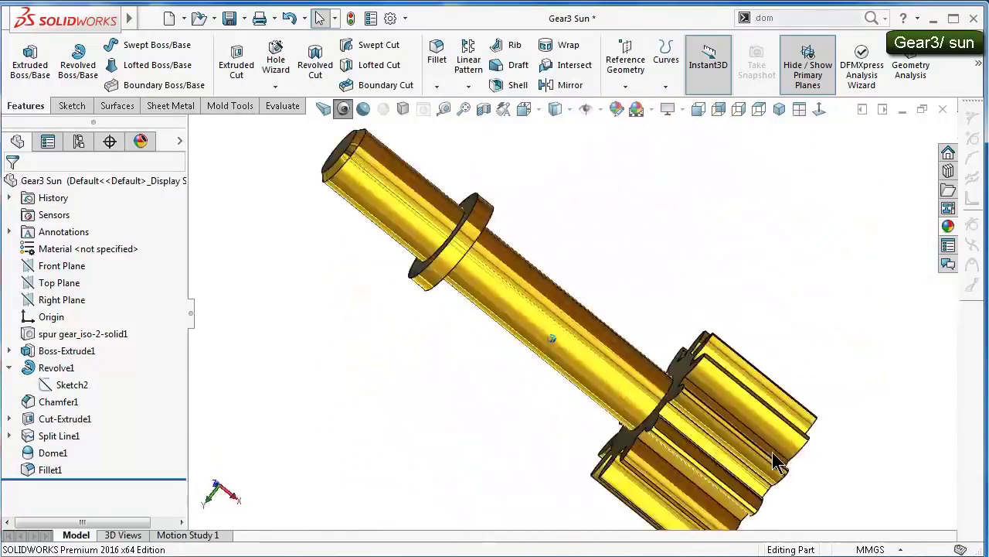
{"action": "key", "text": "Up"}
{"action": "key", "text": "Left"}
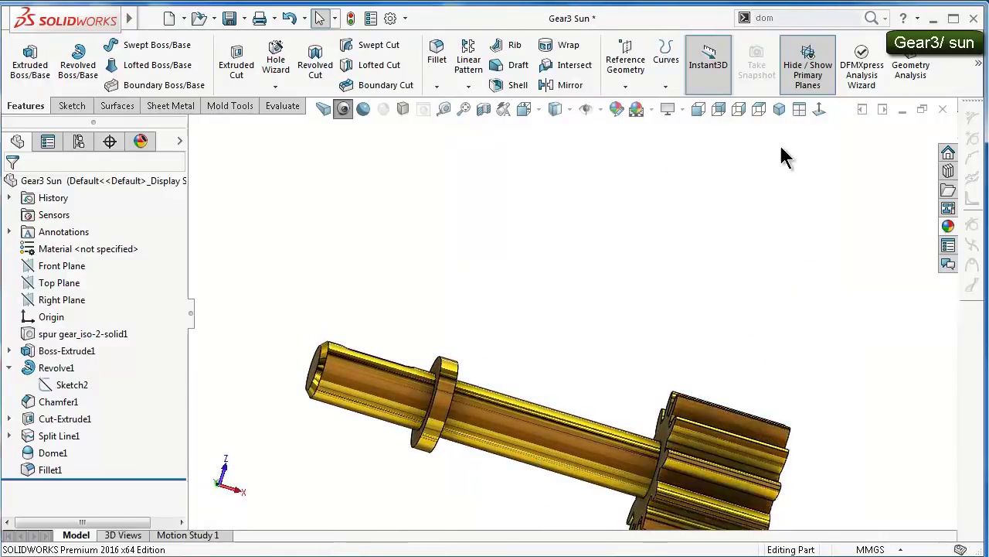
Show the gear in a zoomed isometric perspective view with cartoon-style outlines
{"action": "left_click", "coordinate": [779, 109]}
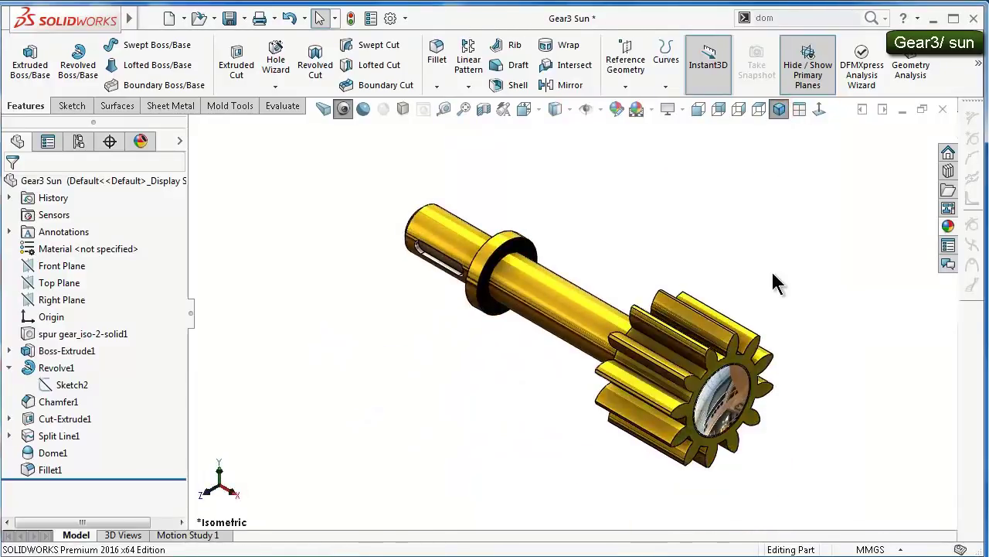
{"action": "scroll", "coordinate": [775, 283], "scroll_direction": "down", "scroll_amount": 2}
{"action": "scroll", "coordinate": [775, 283], "scroll_direction": "down", "scroll_amount": 2}
{"action": "scroll", "coordinate": [775, 283], "scroll_direction": "down", "scroll_amount": 2}
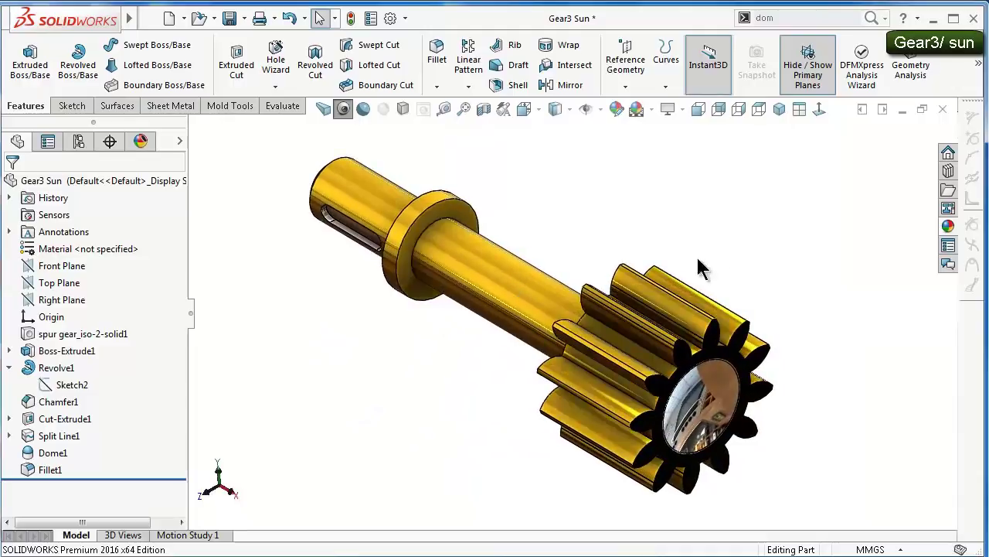
{"action": "left_click", "coordinate": [322, 108]}
{"action": "left_click", "coordinate": [365, 108]}
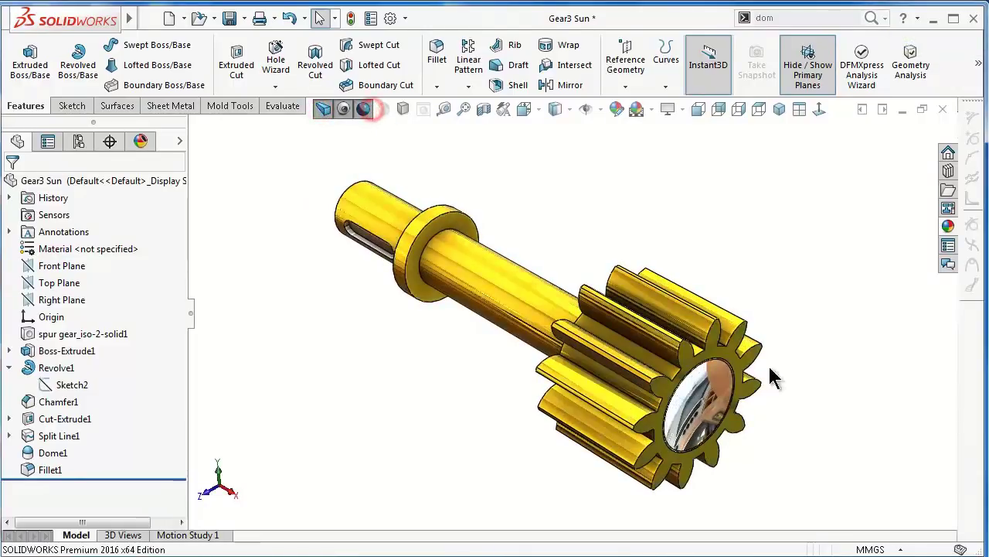
{"action": "left_click", "coordinate": [192, 315]}
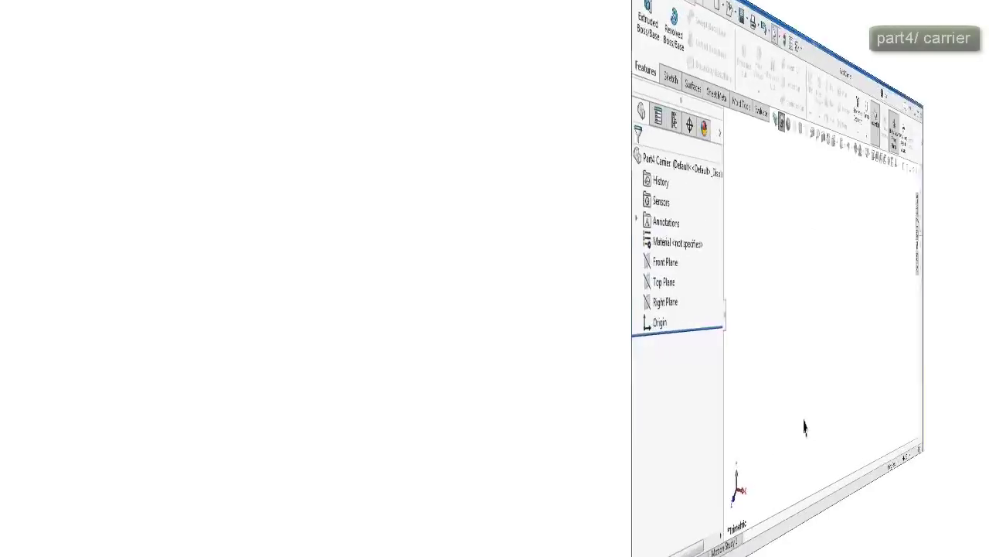
On the Front Plane, sketch a vertical centerline from the origin dimensioned 18 mm
{"action": "left_click", "coordinate": [65, 265]}
{"action": "left_click", "coordinate": [77, 245]}
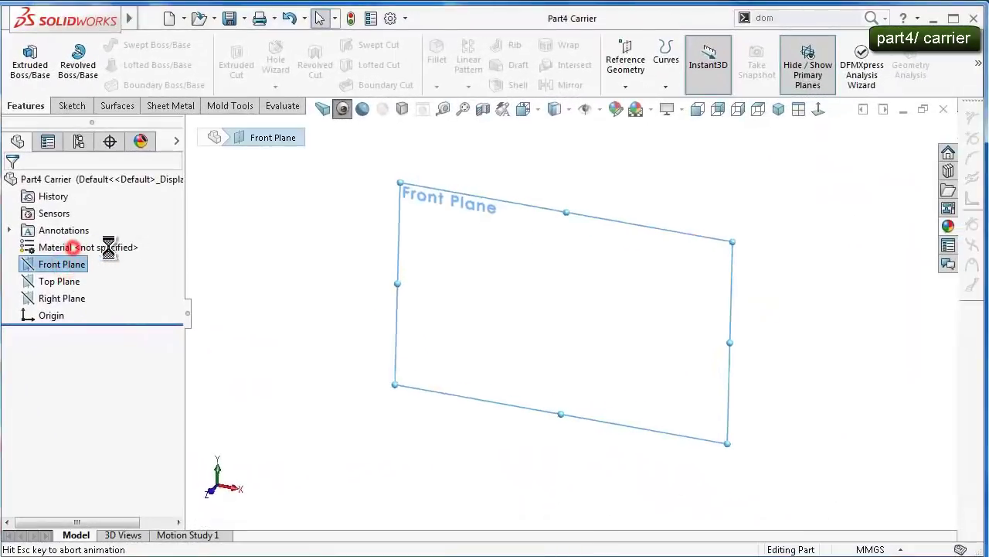
{"action": "left_click", "coordinate": [116, 45]}
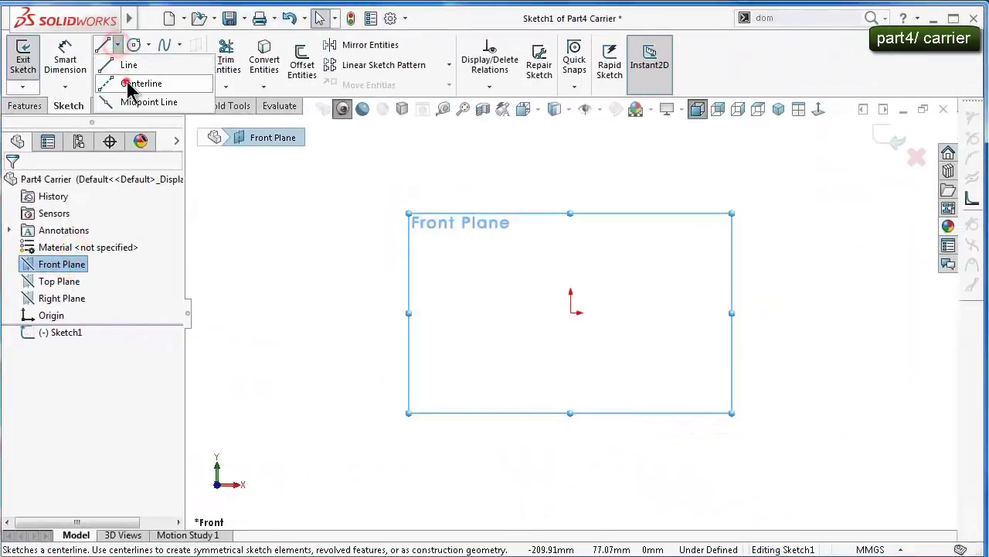
{"action": "left_click", "coordinate": [139, 83]}
{"action": "left_click", "coordinate": [571, 312]}
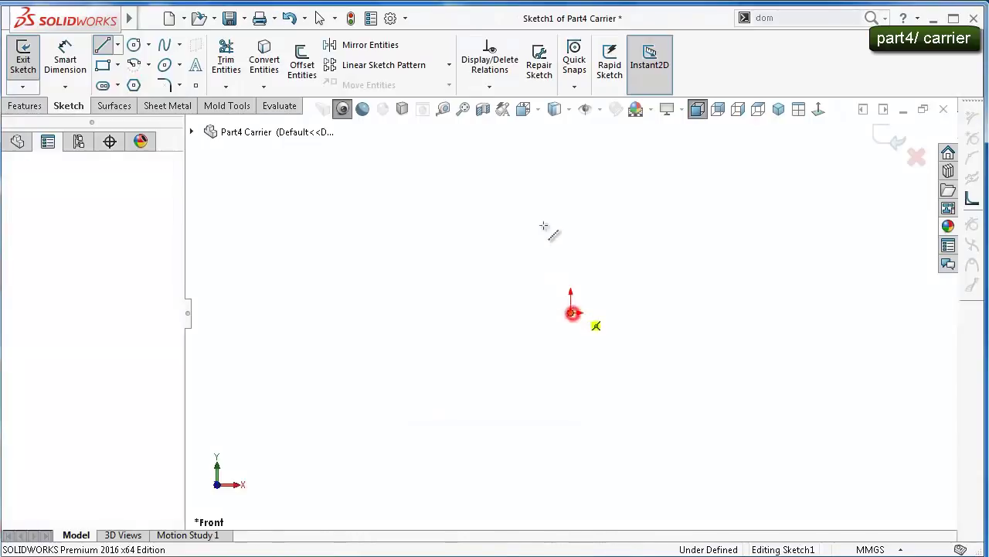
{"action": "left_click", "coordinate": [571, 161]}
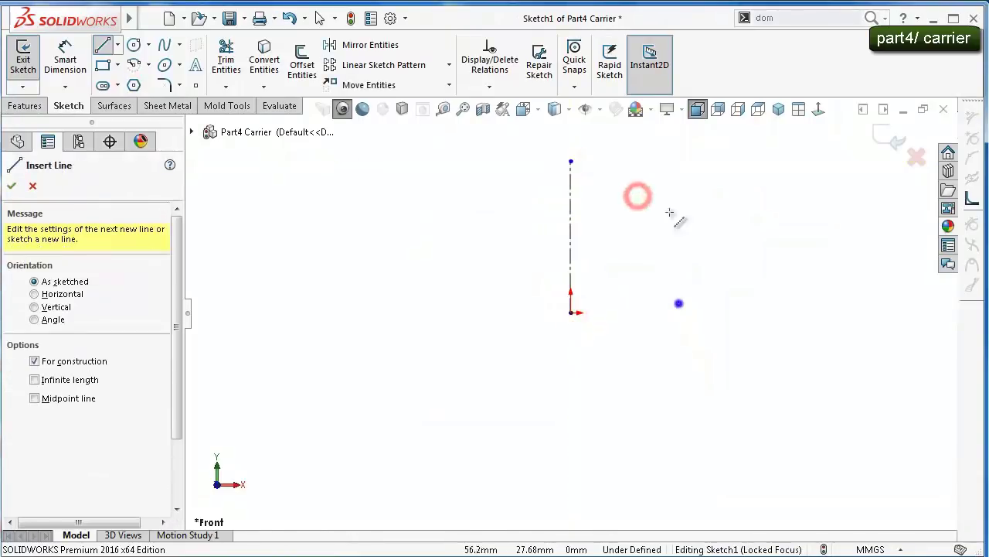
{"action": "key", "text": "Escape"}
{"action": "left_click", "coordinate": [579, 203]}
{"action": "left_click", "coordinate": [630, 194]}
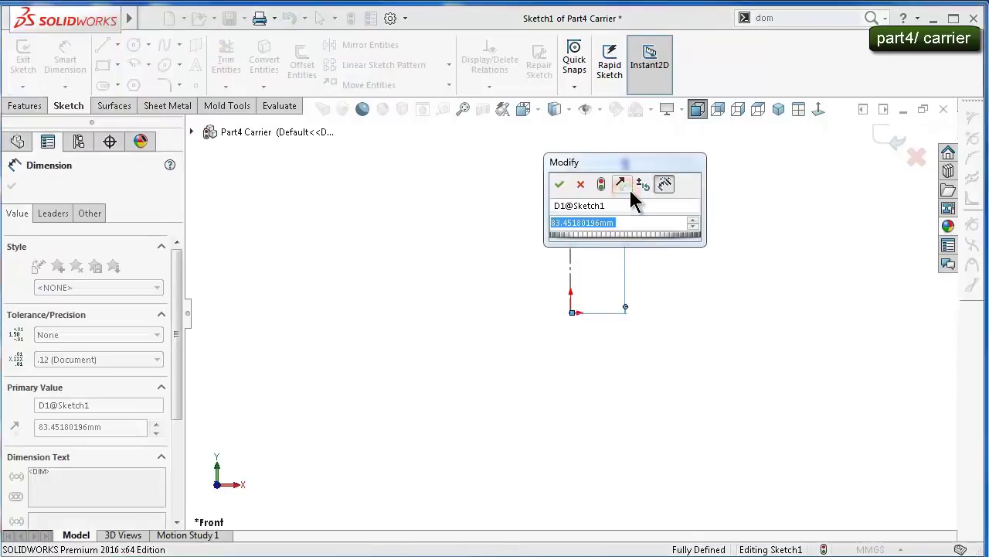
{"action": "type", "text": "18"}
{"action": "key", "text": "Return"}
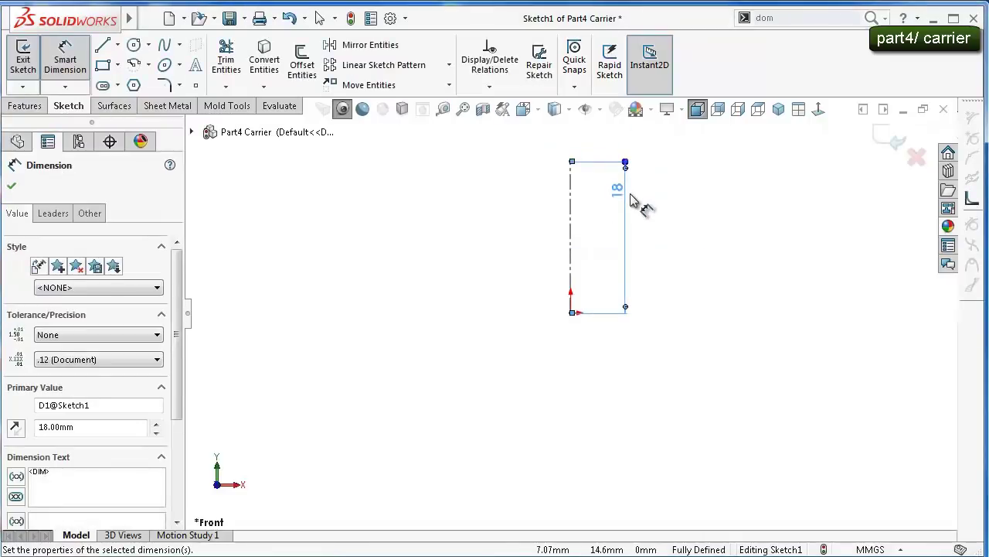
{"action": "left_click", "coordinate": [465, 214]}
Circularly pattern the centerline into 3 instances over 360° around the origin
{"action": "left_click", "coordinate": [449, 66]}
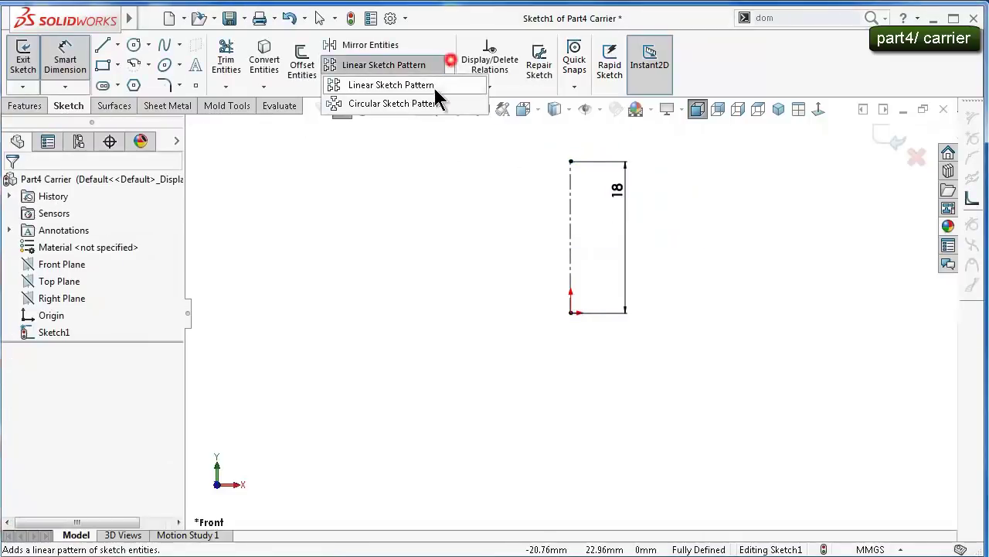
{"action": "left_click", "coordinate": [421, 102]}
{"action": "left_click", "coordinate": [88, 232]}
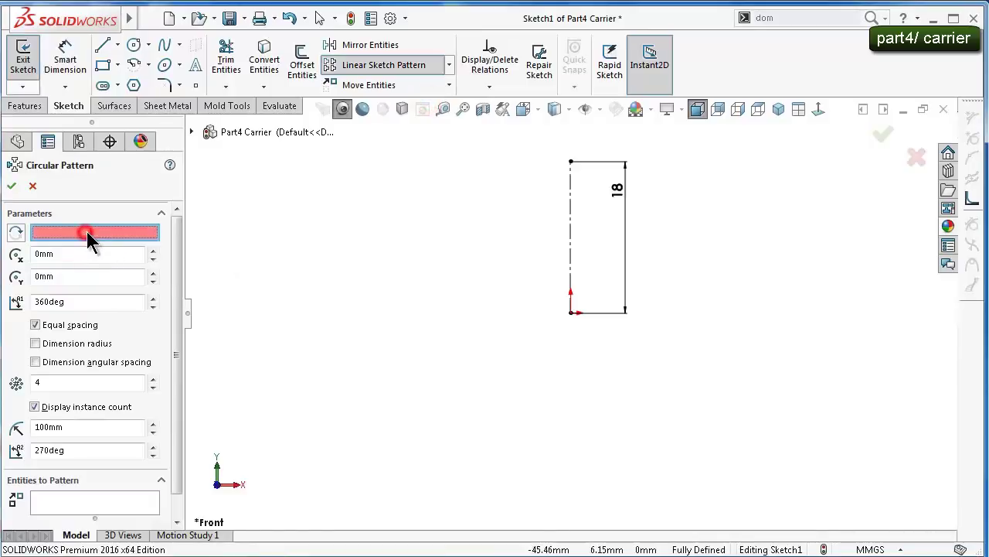
{"action": "scroll", "coordinate": [433, 334], "scroll_direction": "down", "scroll_amount": 3}
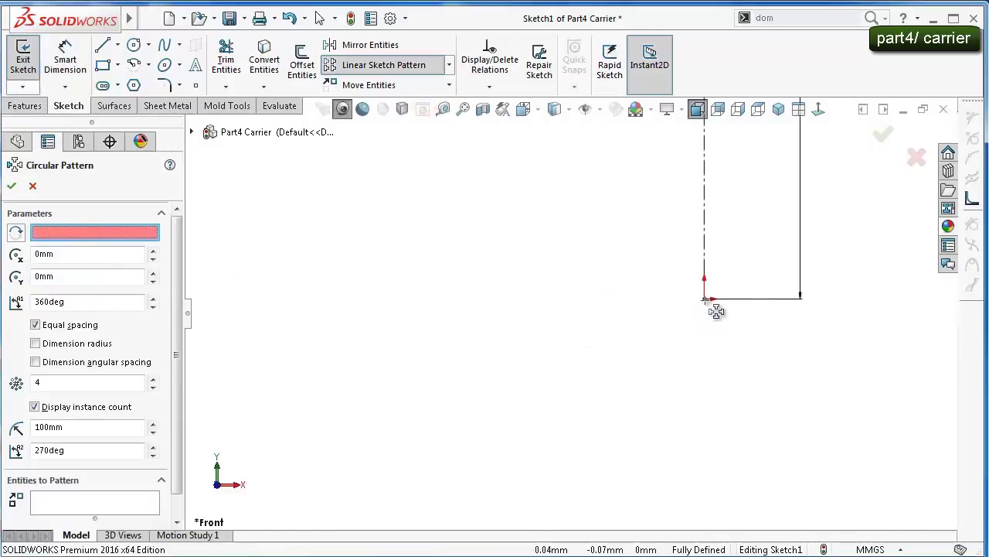
{"action": "left_click", "coordinate": [706, 300]}
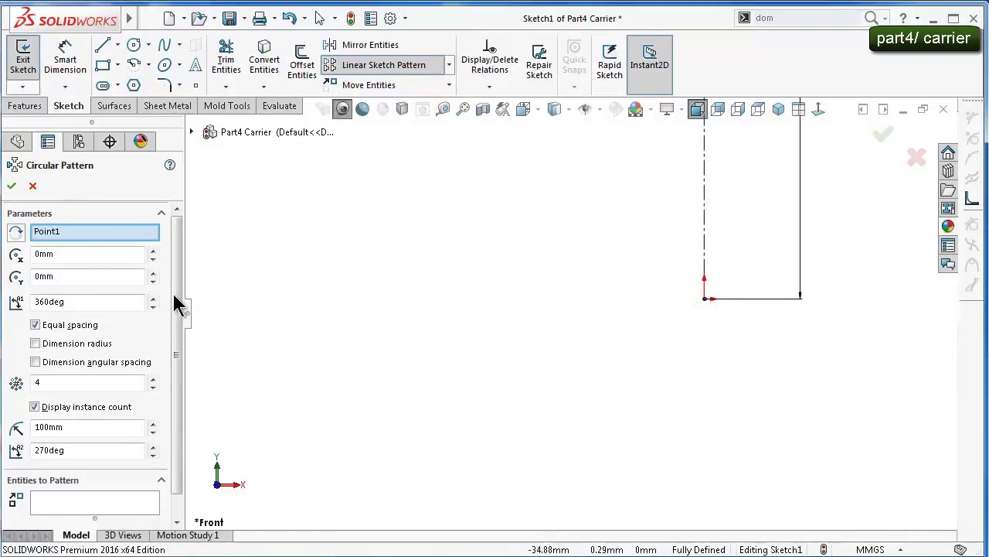
{"action": "left_click_drag", "start_coordinate": [177, 304], "coordinate": [178, 350]}
{"action": "left_click", "coordinate": [86, 477]}
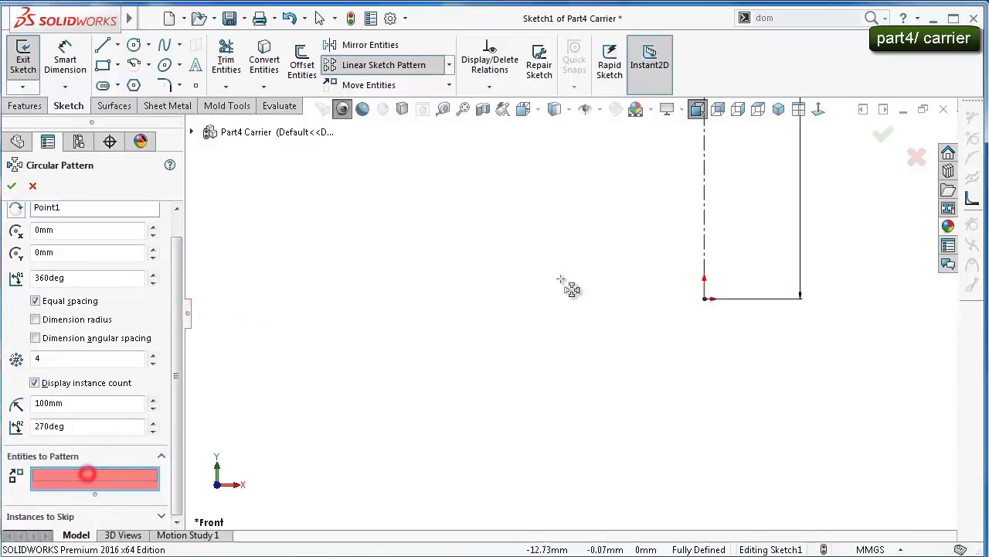
{"action": "left_click", "coordinate": [704, 189]}
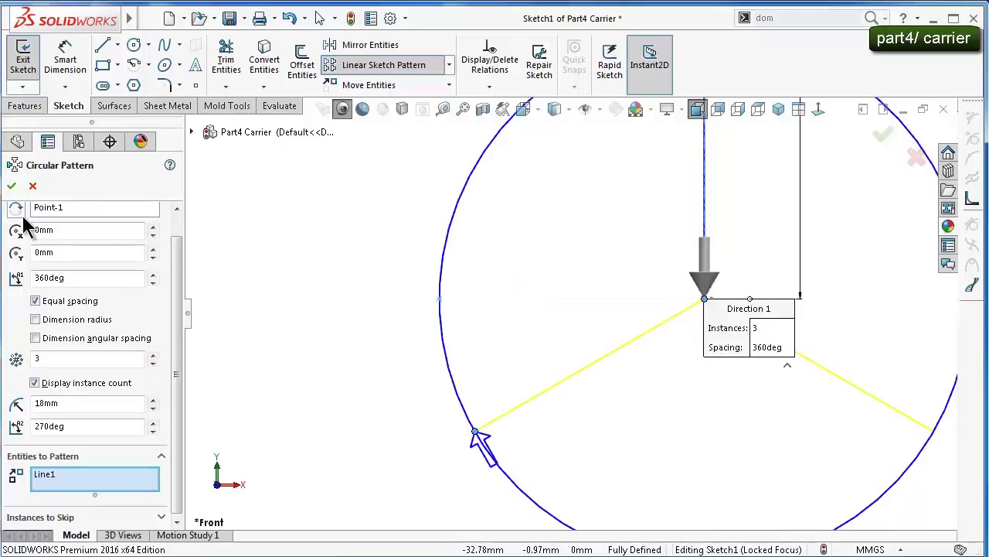
{"action": "left_click", "coordinate": [11, 187]}
Reposition the 18 mm dimension label and draw a circle at the top spoke's end
{"action": "scroll", "coordinate": [773, 316], "scroll_direction": "up", "scroll_amount": 2}
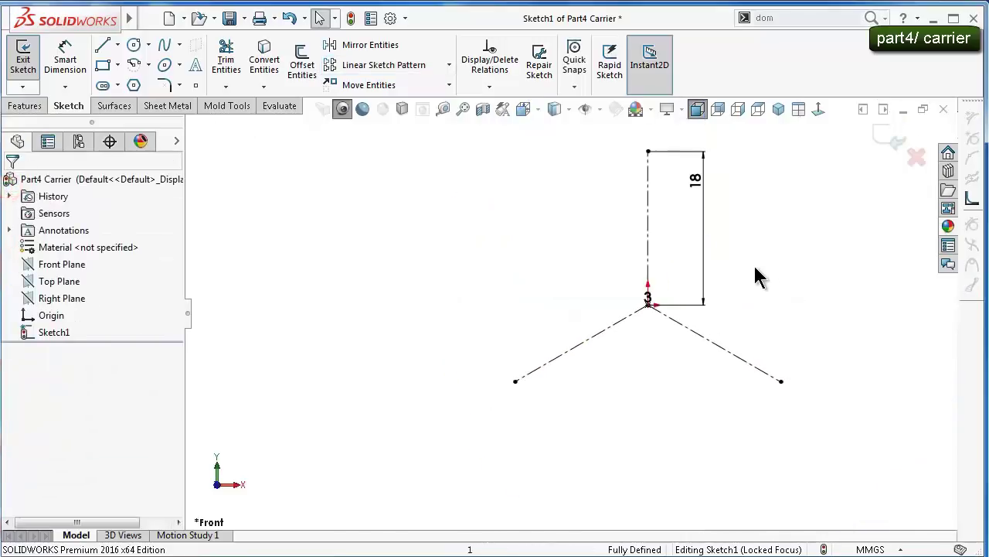
{"action": "left_click_drag", "start_coordinate": [674, 202], "coordinate": [645, 254]}
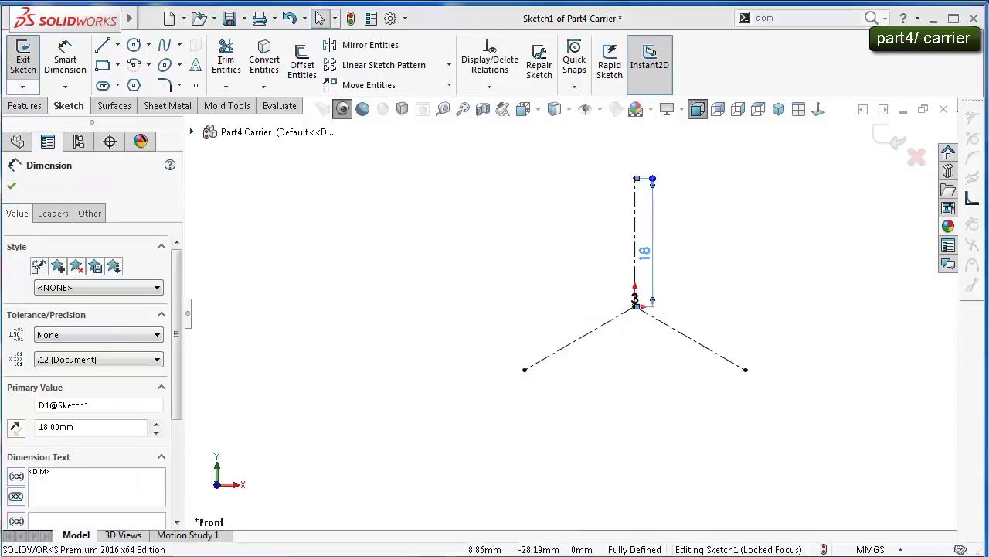
{"action": "left_click", "coordinate": [376, 229]}
{"action": "left_click", "coordinate": [133, 45]}
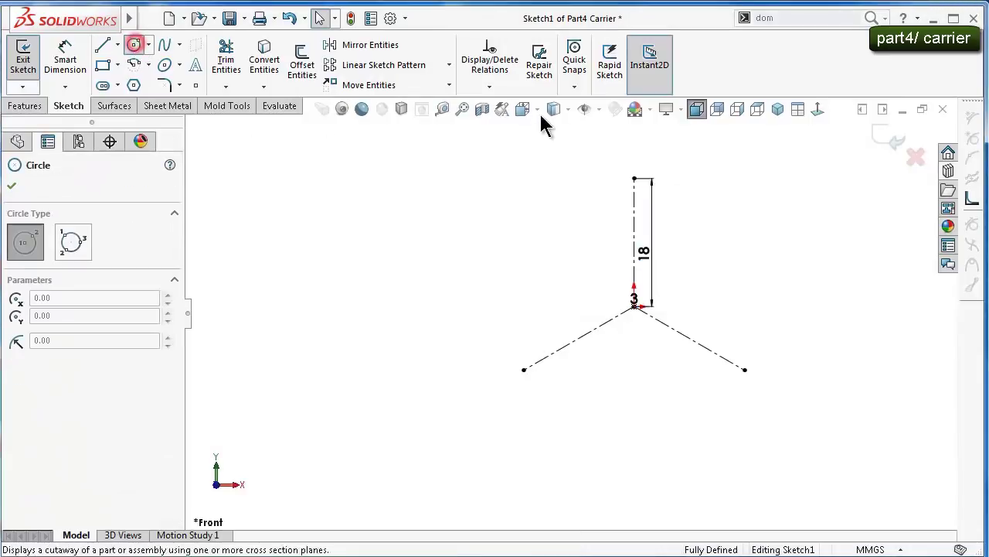
{"action": "scroll", "coordinate": [641, 182], "scroll_direction": "down", "scroll_amount": 3}
{"action": "scroll", "coordinate": [646, 287], "scroll_direction": "down", "scroll_amount": 3}
{"action": "left_click", "coordinate": [633, 274]}
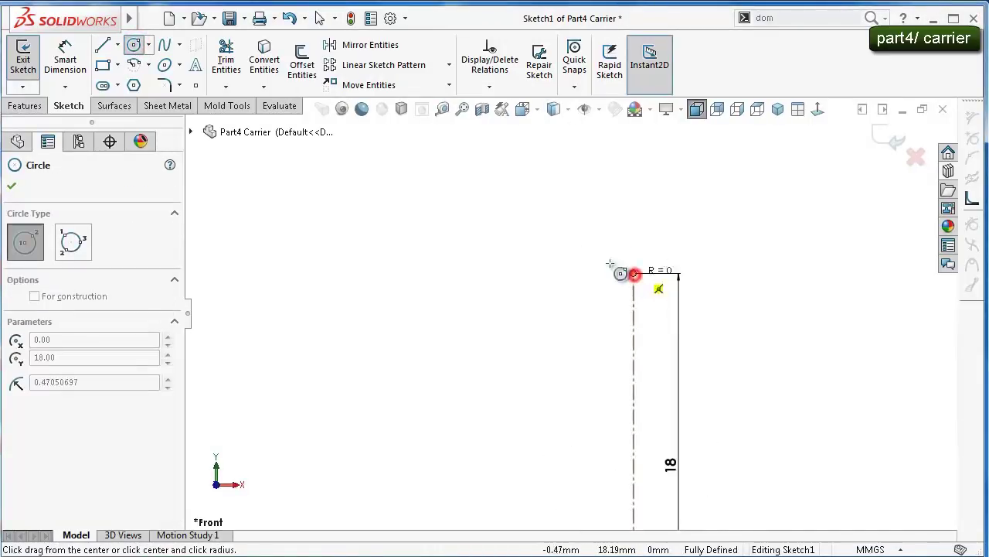
{"action": "left_click", "coordinate": [563, 232]}
{"action": "right_click_drag", "start_coordinate": [390, 328], "coordinate": [385, 256]}
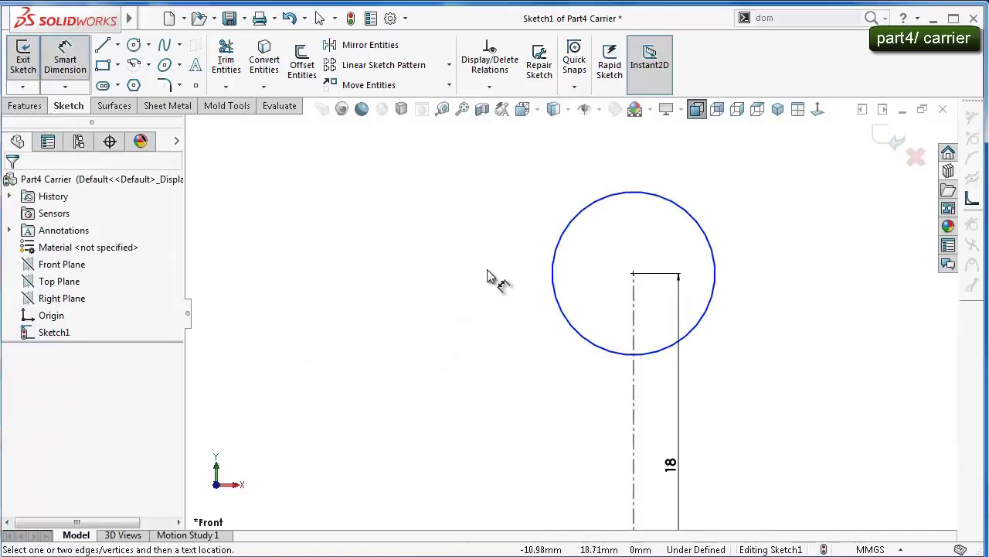
{"action": "scroll", "coordinate": [526, 288], "scroll_direction": "up", "scroll_amount": 3}
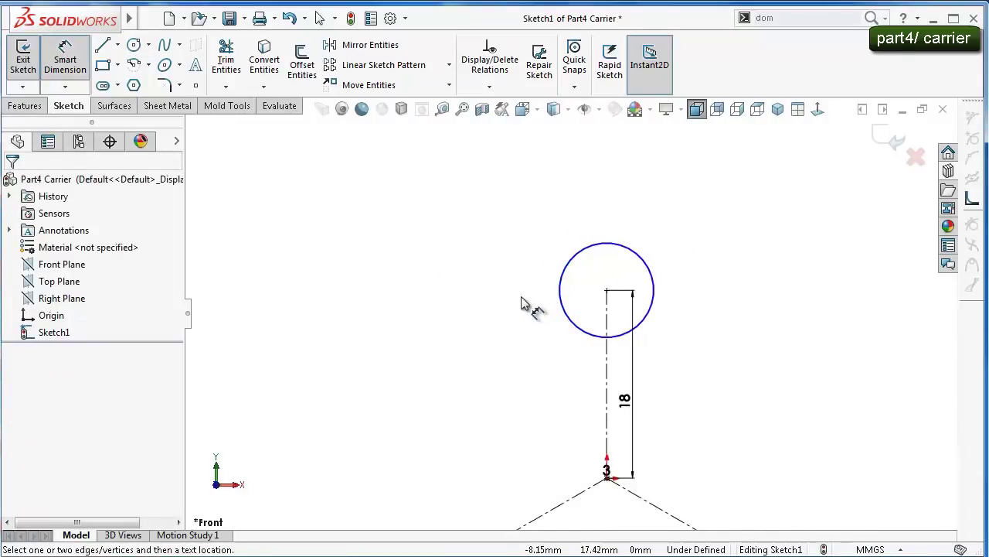
{"action": "key", "text": "Escape"}
{"action": "scroll", "coordinate": [514, 311], "scroll_direction": "up", "scroll_amount": 2}
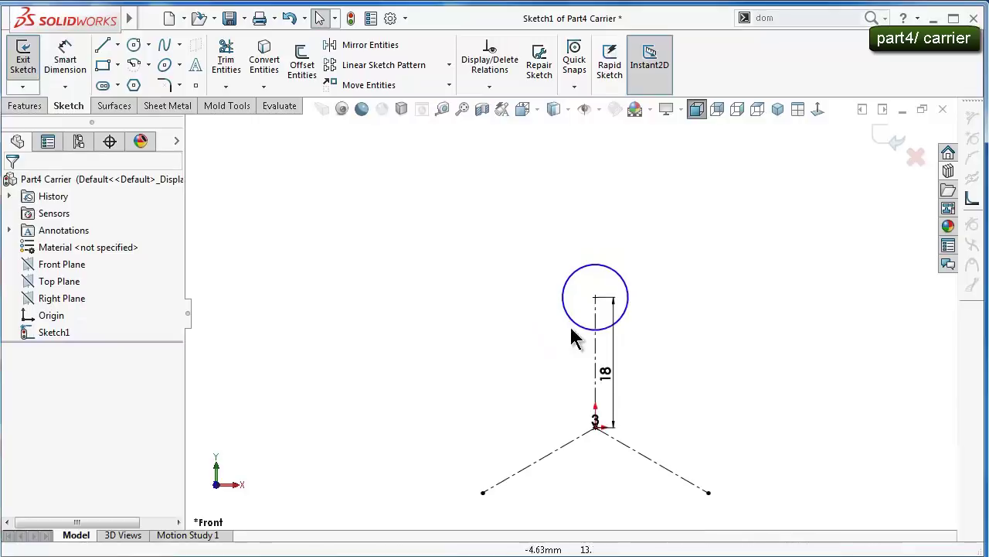
Draw circles at the lower-left and lower-right spoke ends
{"action": "left_click", "coordinate": [136, 46]}
{"action": "left_click", "coordinate": [481, 491]}
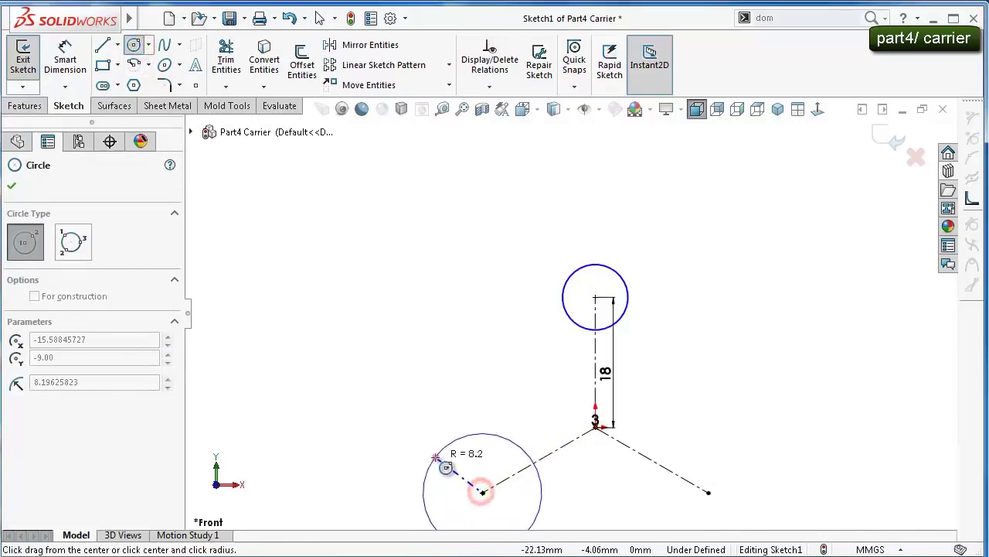
{"action": "left_click", "coordinate": [435, 457]}
{"action": "left_click", "coordinate": [707, 493]}
{"action": "left_click", "coordinate": [745, 451]}
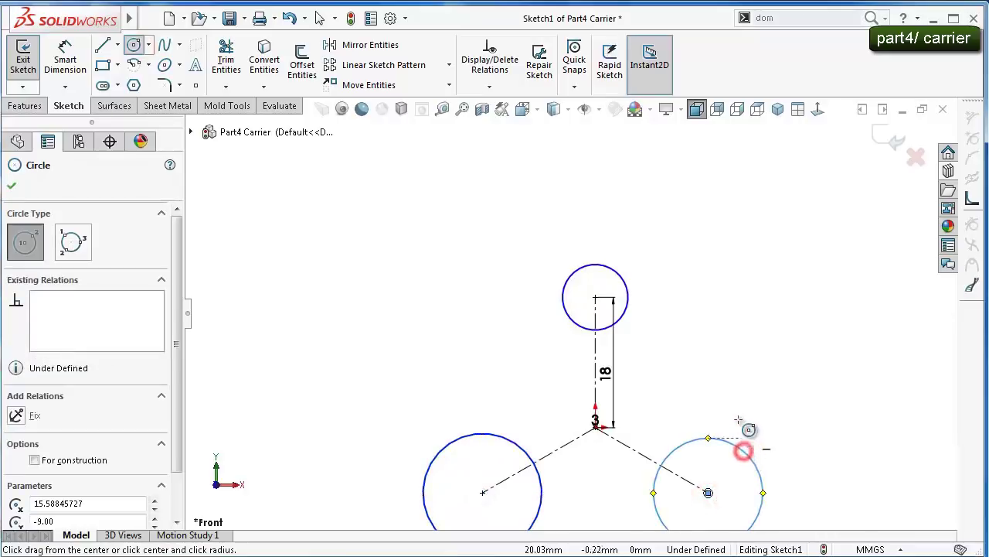
{"action": "key", "text": "Escape"}
Make the three circles equal and dimension the top one at 9 mm diameter
{"action": "left_click", "coordinate": [626, 305]}
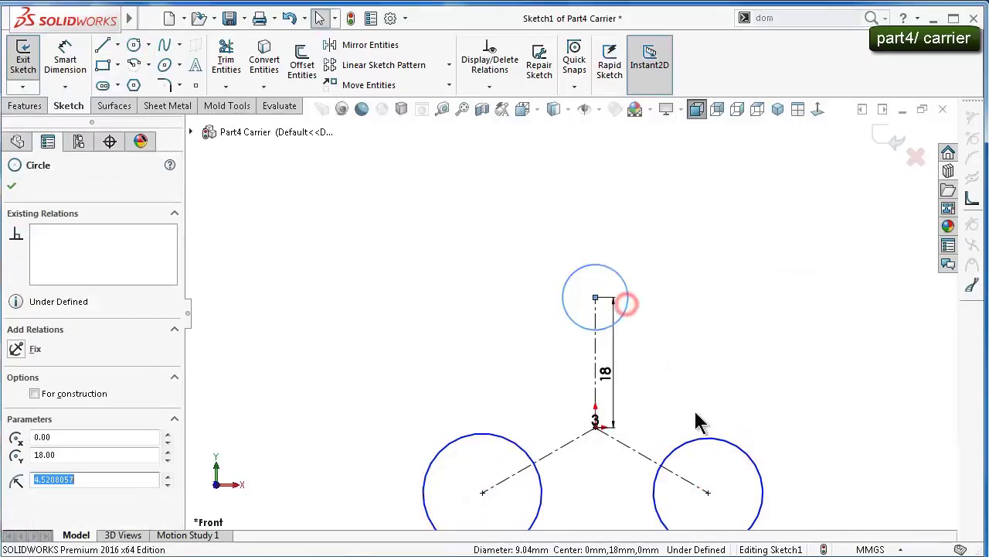
{"action": "left_click", "coordinate": [698, 439], "text": "ctrl"}
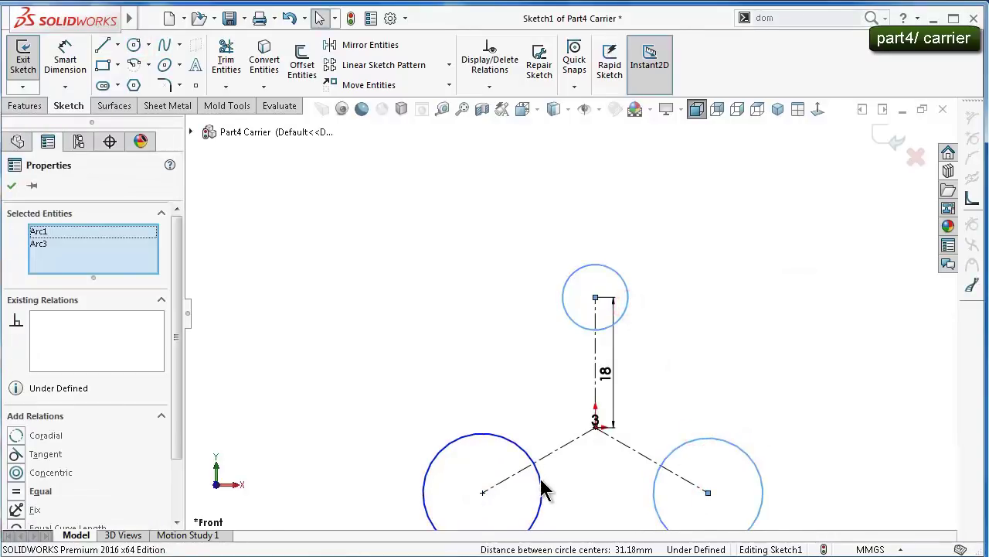
{"action": "left_click", "coordinate": [539, 478], "text": "ctrl"}
{"action": "left_click", "coordinate": [622, 413]}
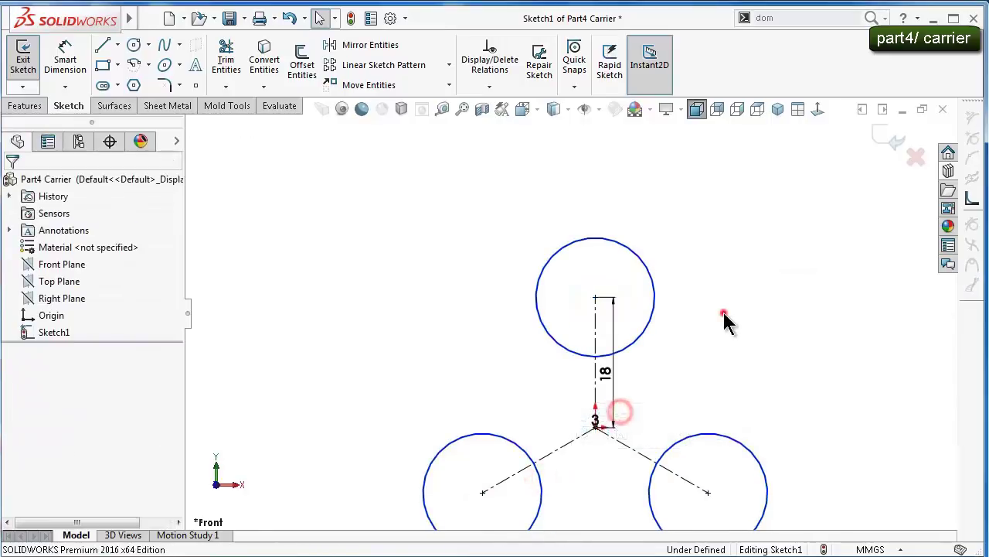
{"action": "right_click_drag", "start_coordinate": [738, 344], "coordinate": [735, 237]}
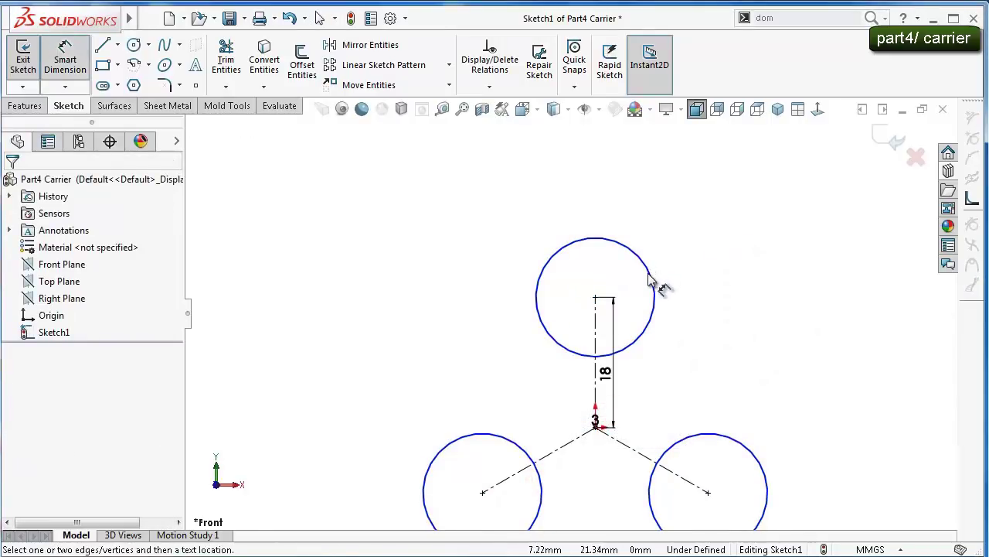
{"action": "left_click", "coordinate": [650, 280]}
{"action": "left_click", "coordinate": [709, 267]}
{"action": "key", "text": "Return"}
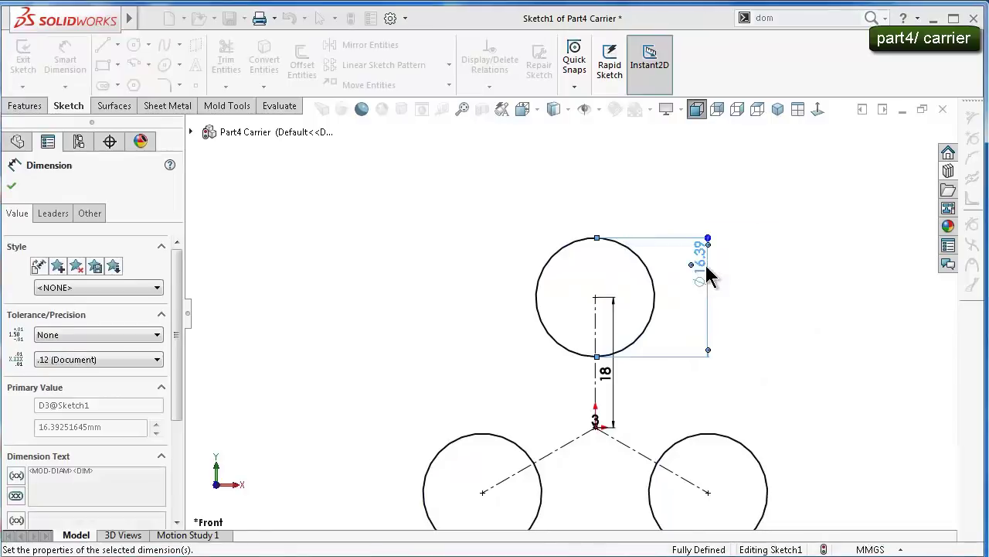
{"action": "left_click", "coordinate": [754, 435]}
{"action": "scroll", "coordinate": [715, 419], "scroll_direction": "down", "scroll_amount": 1}
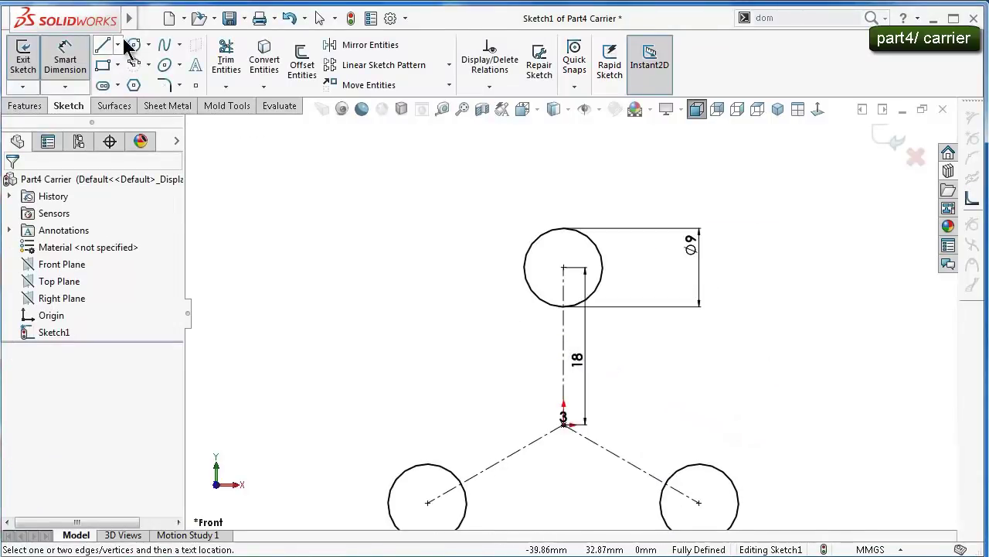
Draw larger construction circles concentric with the top, lower-left and lower-right Ø9 circles
{"action": "left_click", "coordinate": [133, 47]}
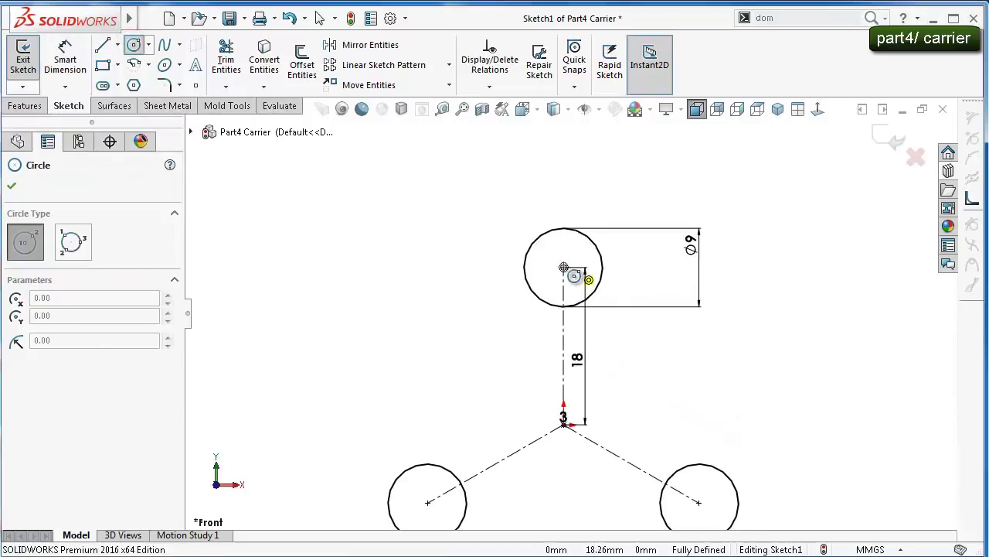
{"action": "left_click", "coordinate": [564, 267]}
{"action": "left_click", "coordinate": [522, 210]}
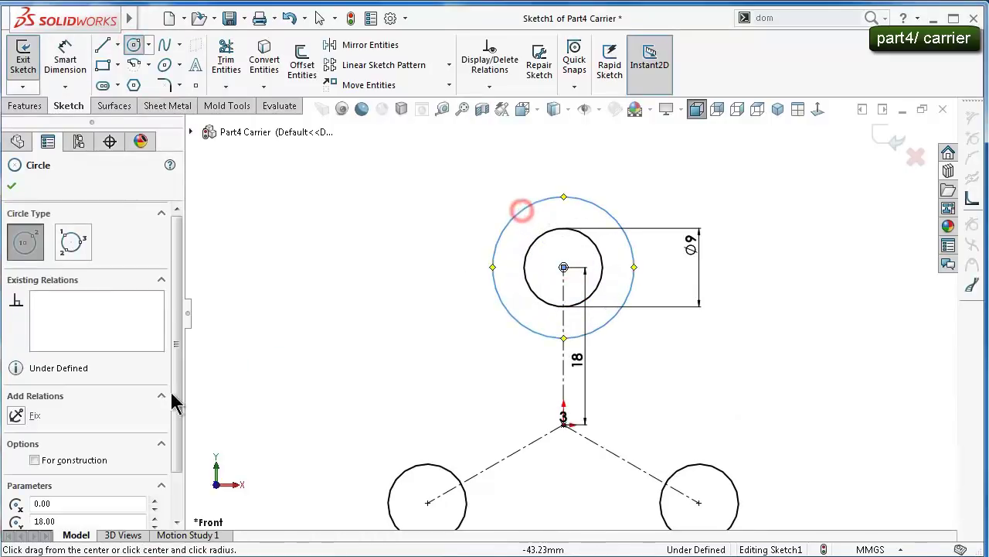
{"action": "left_click", "coordinate": [85, 460]}
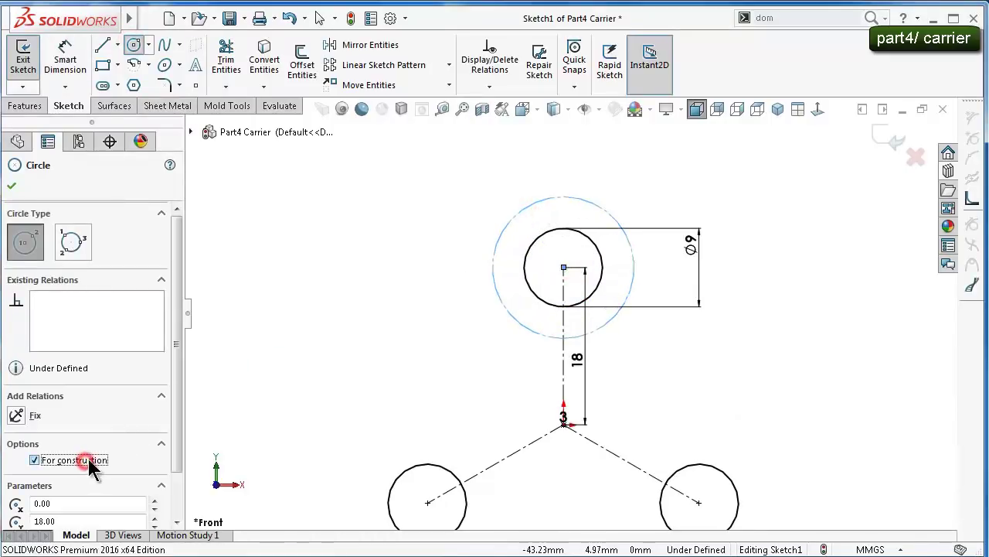
{"action": "left_click", "coordinate": [427, 503]}
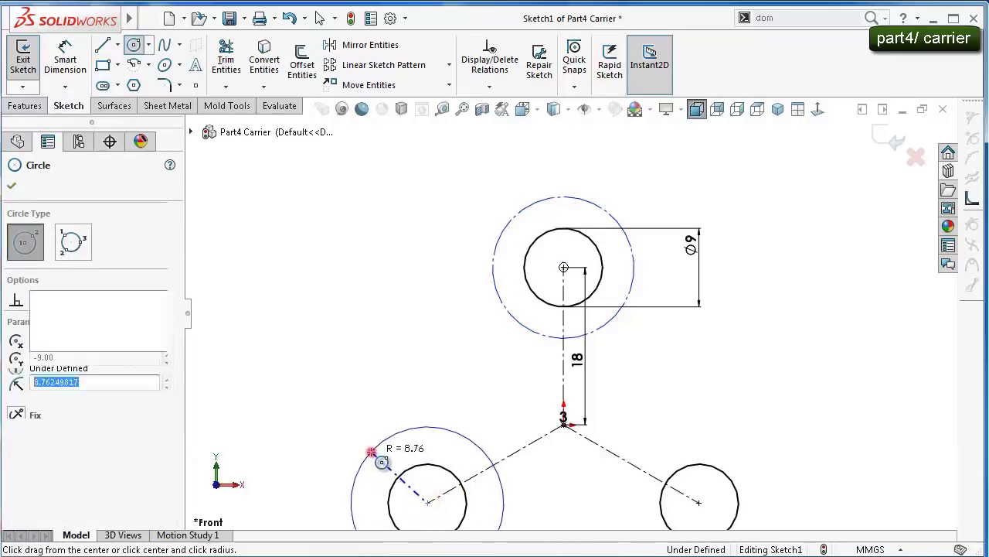
{"action": "left_click", "coordinate": [374, 448]}
{"action": "left_click", "coordinate": [97, 461]}
{"action": "scroll", "coordinate": [570, 310], "scroll_direction": "up", "scroll_amount": 1}
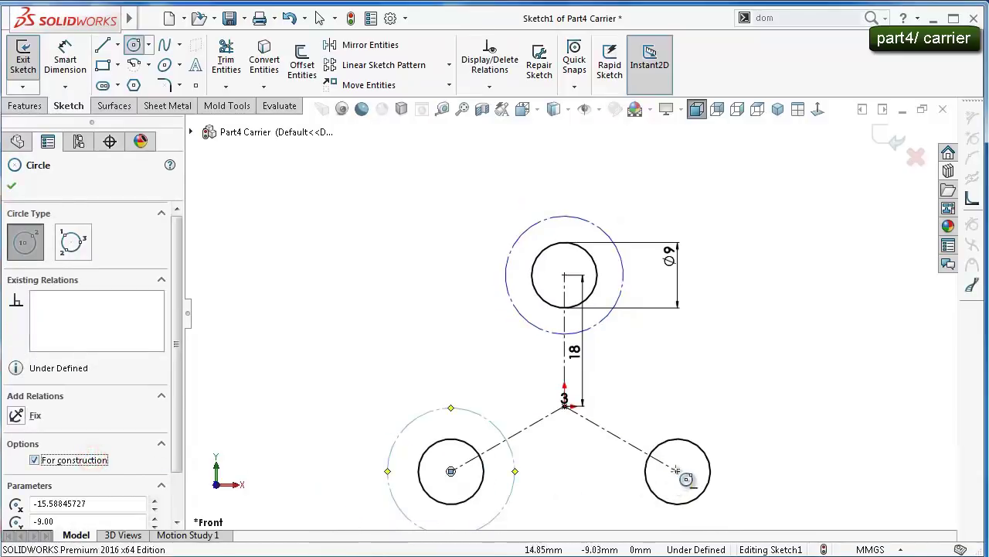
{"action": "left_click", "coordinate": [677, 471]}
{"action": "left_click", "coordinate": [727, 442]}
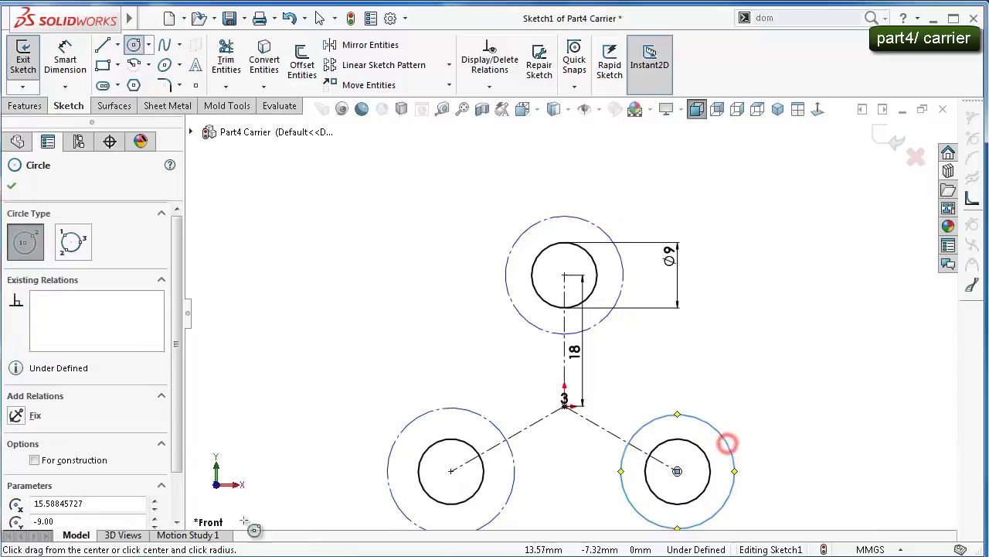
{"action": "left_click", "coordinate": [90, 462]}
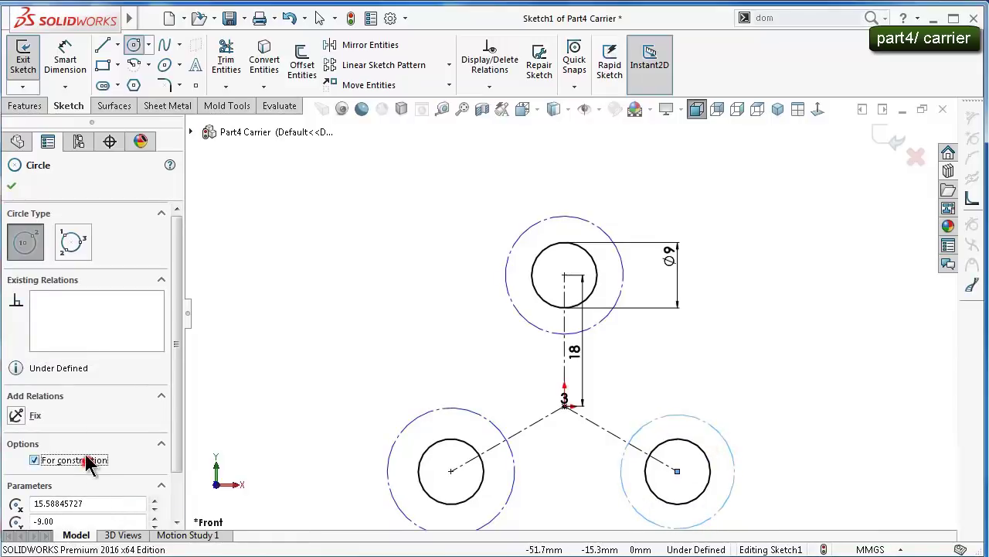
{"action": "left_click", "coordinate": [17, 185]}
Make the three outer construction circles equal in size
{"action": "left_click", "coordinate": [354, 283]}
{"action": "left_click", "coordinate": [605, 319]}
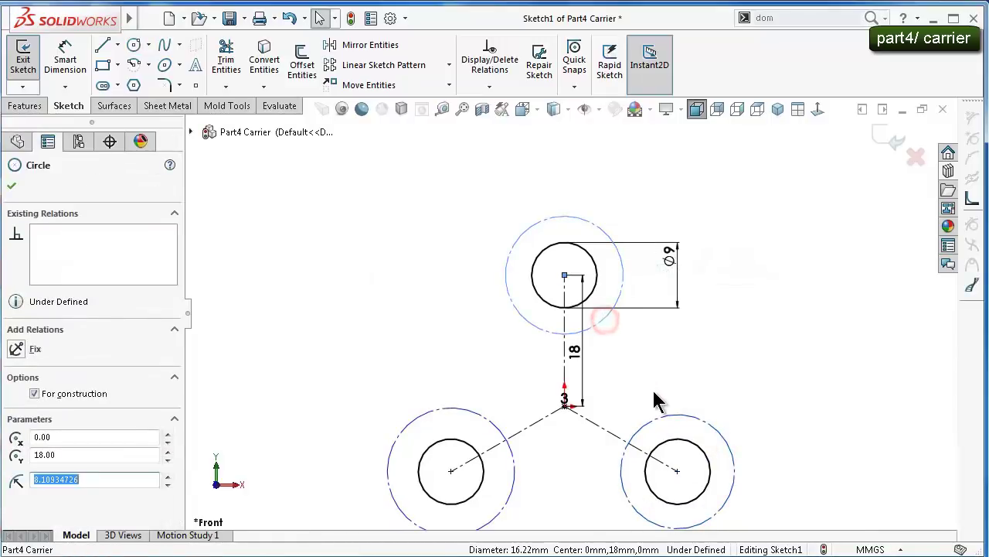
{"action": "left_click", "coordinate": [661, 422], "text": "ctrl"}
{"action": "left_click", "coordinate": [515, 468], "text": "ctrl"}
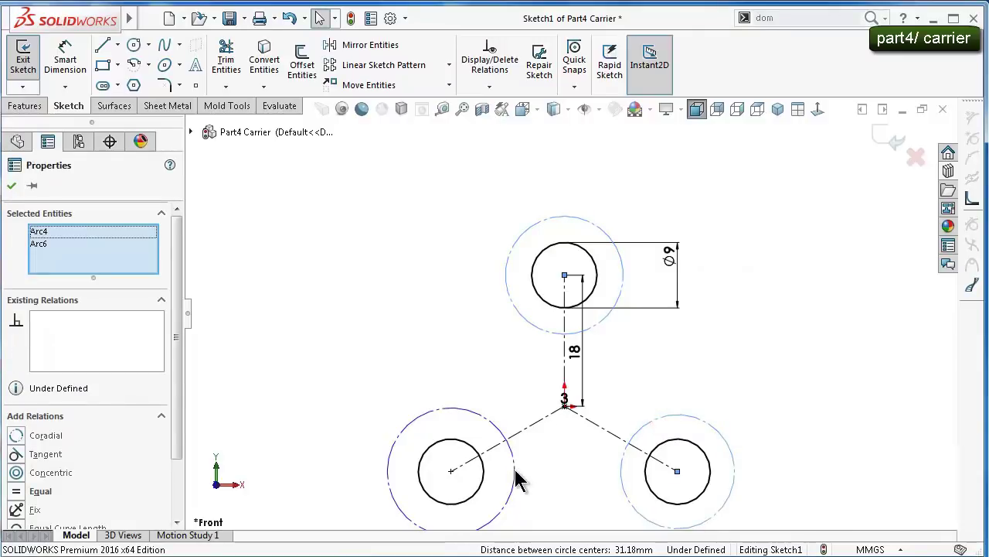
{"action": "left_click", "coordinate": [595, 404]}
Give the top construction circle a 15 mm diameter dimension
{"action": "left_click", "coordinate": [779, 287]}
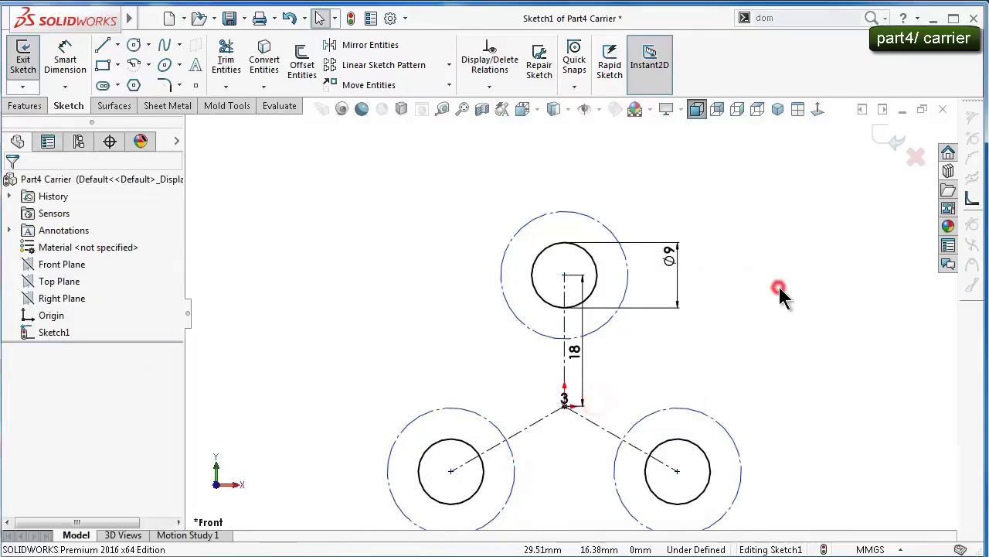
{"action": "right_click_drag", "start_coordinate": [821, 354], "coordinate": [768, 203]}
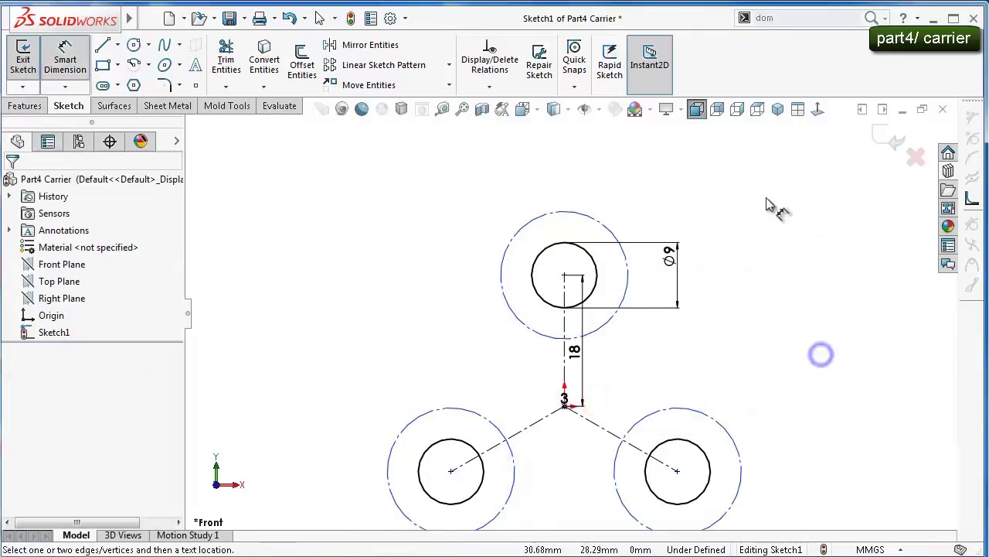
{"action": "left_click", "coordinate": [606, 230]}
{"action": "left_click", "coordinate": [672, 210]}
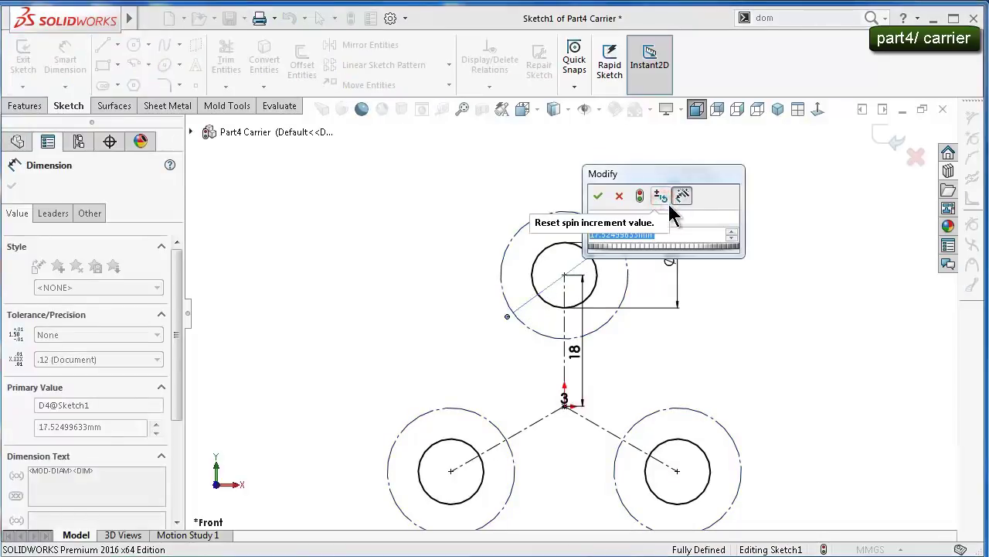
{"action": "type", "text": "15"}
{"action": "key", "text": "Return"}
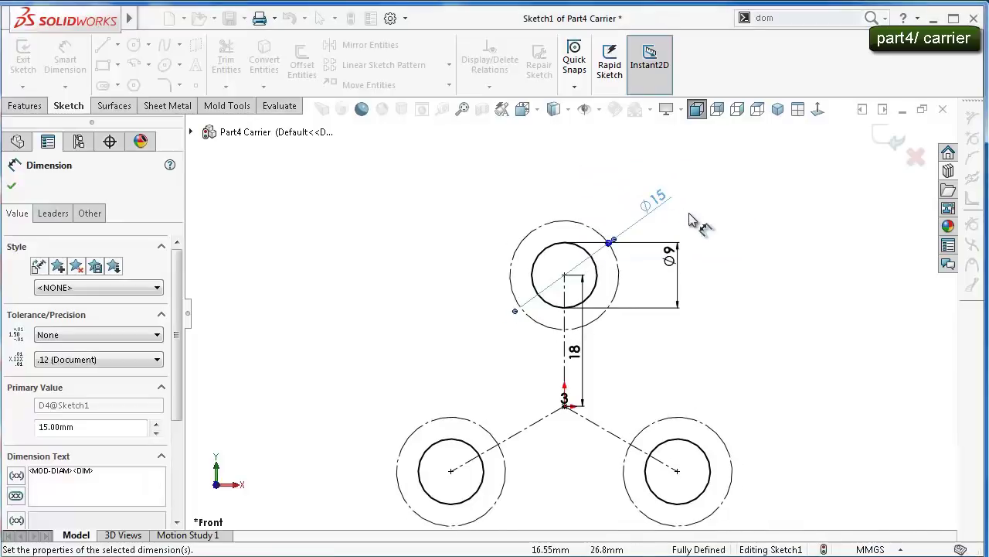
{"action": "scroll", "coordinate": [569, 376], "scroll_direction": "down", "scroll_amount": 2}
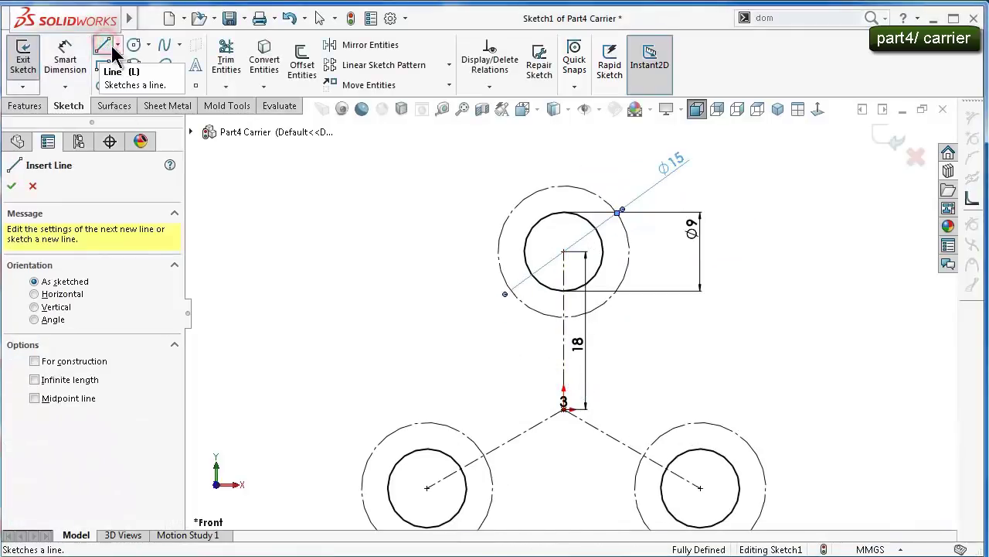
Draw a three-point arc from the top construction circle to the lower-left one
{"action": "left_click", "coordinate": [133, 62]}
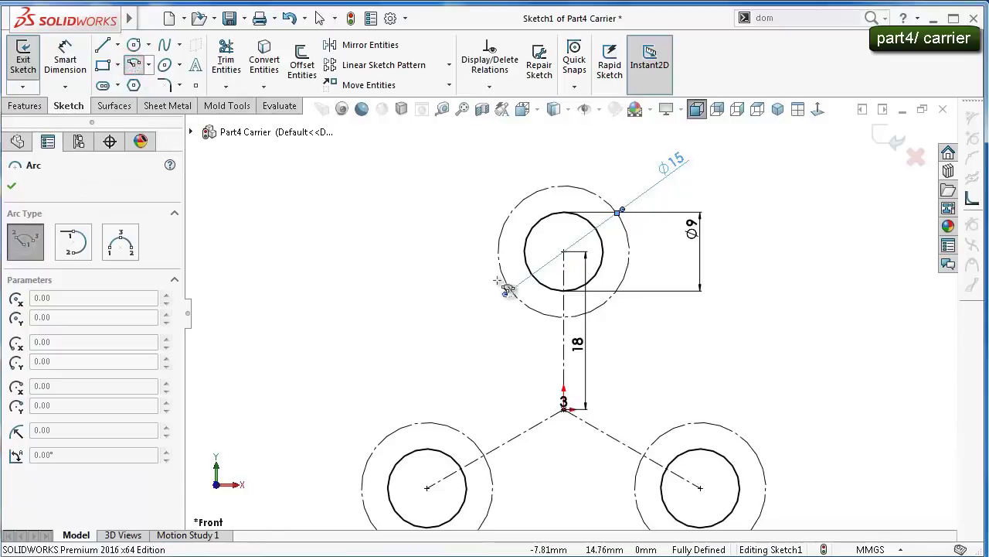
{"action": "left_click", "coordinate": [503, 278]}
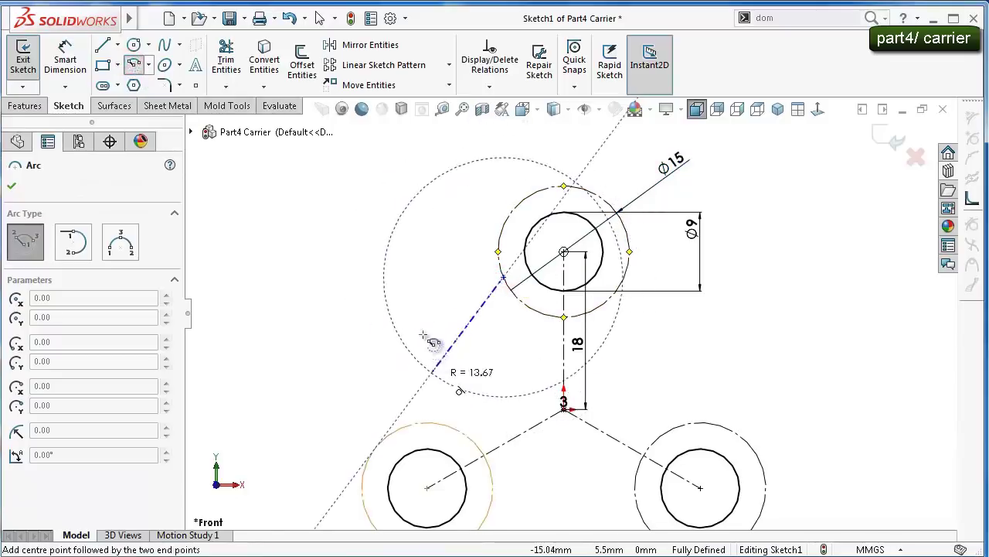
{"action": "key", "text": "Escape"}
{"action": "left_click", "coordinate": [149, 65]}
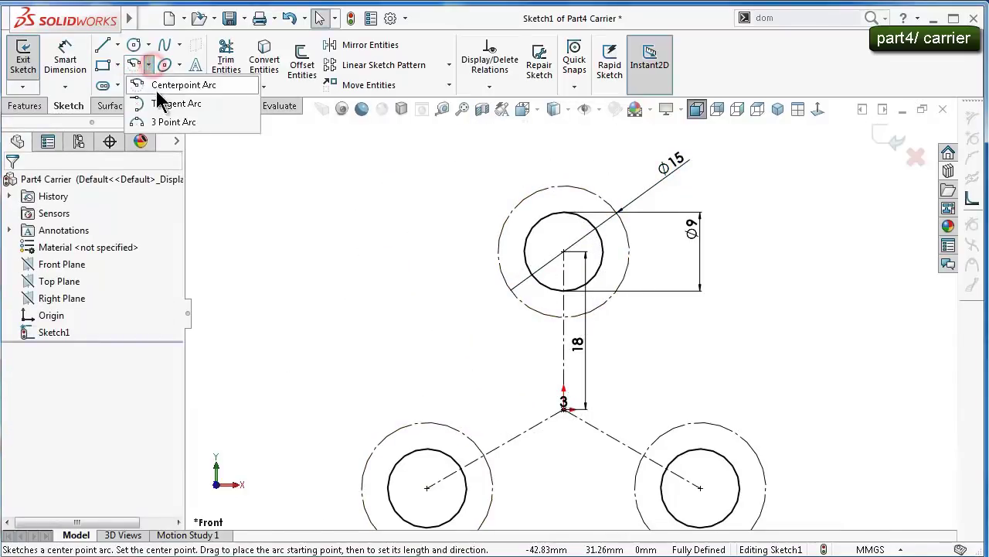
{"action": "left_click", "coordinate": [170, 121]}
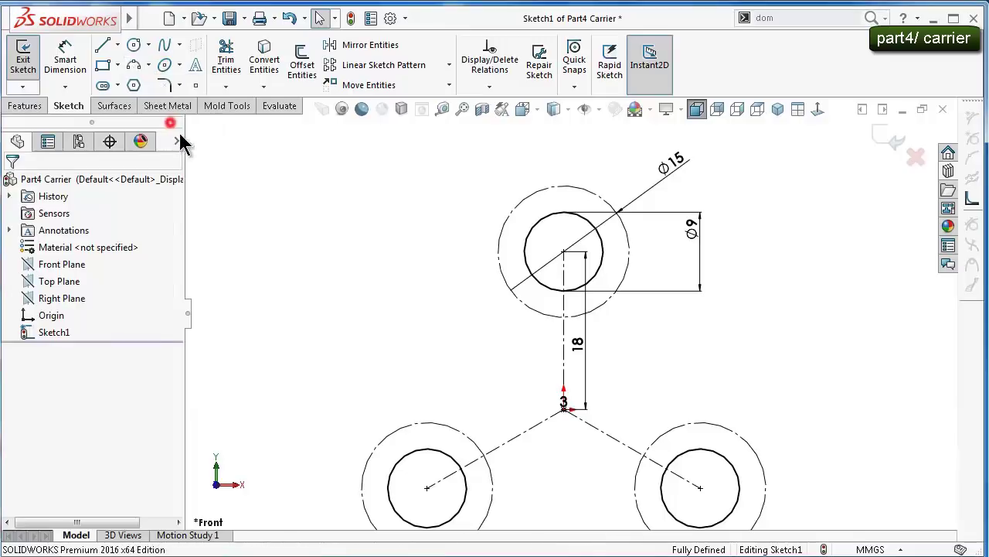
{"action": "left_click", "coordinate": [503, 285]}
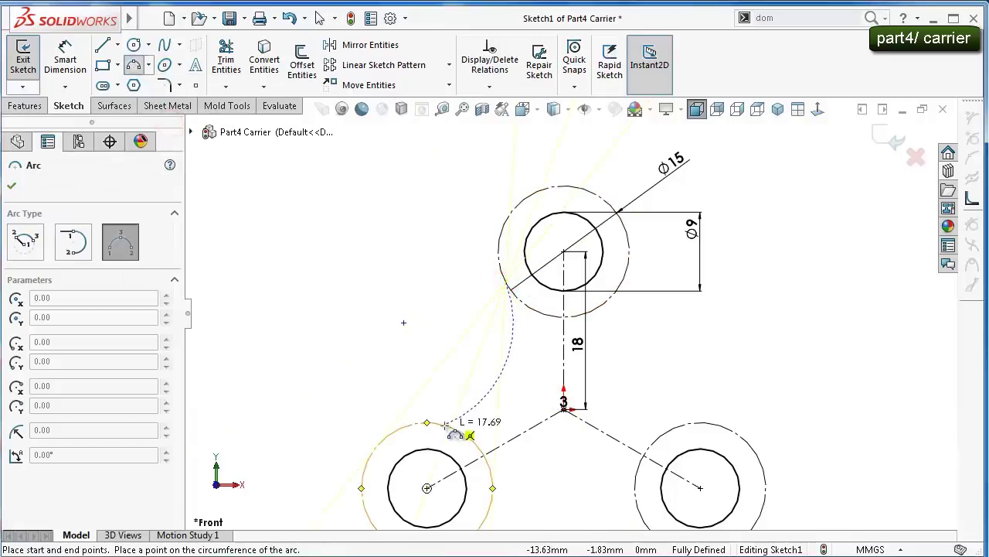
{"action": "left_click", "coordinate": [444, 423]}
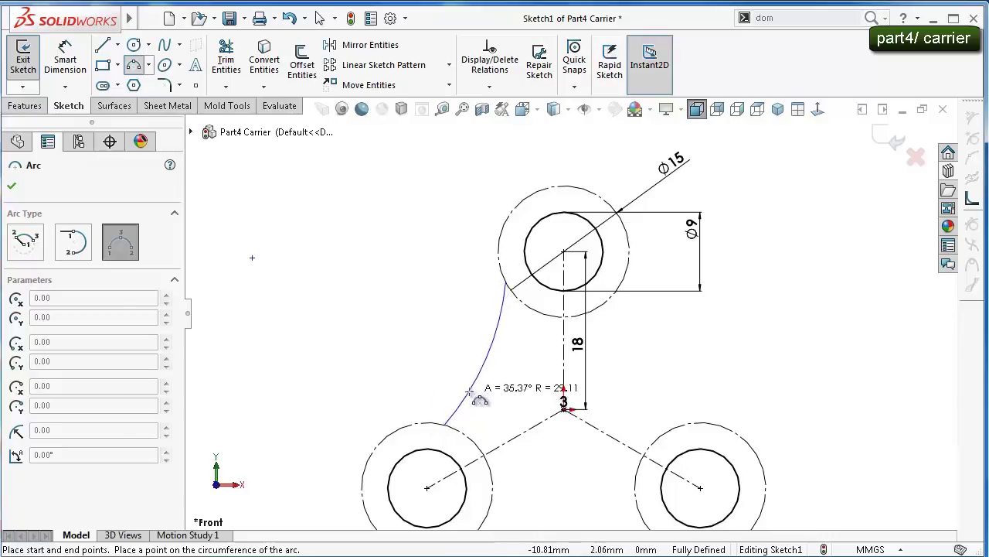
{"action": "left_click", "coordinate": [470, 392]}
{"action": "key", "text": "Escape"}
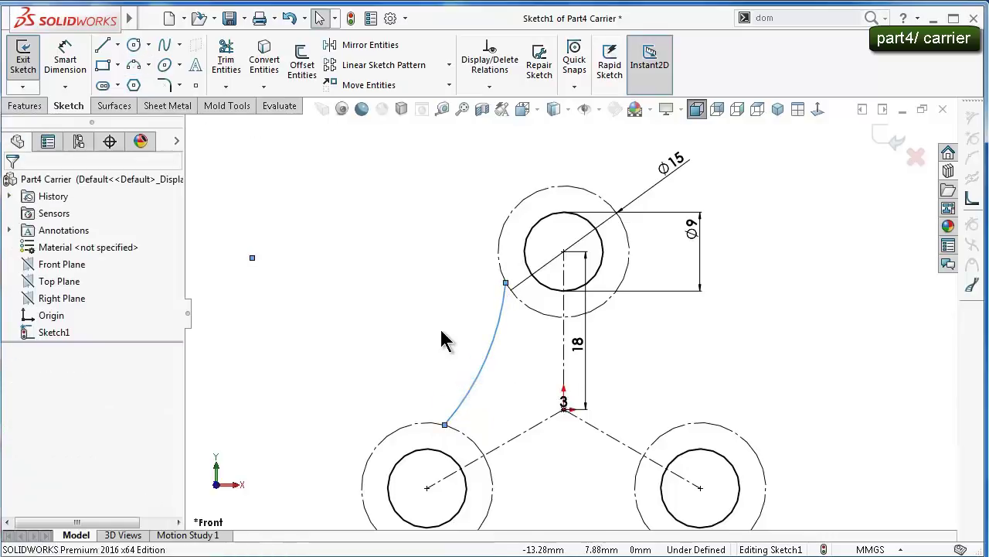
Make the arc tangent to both the top and lower-left construction circles
{"action": "left_click", "coordinate": [499, 327]}
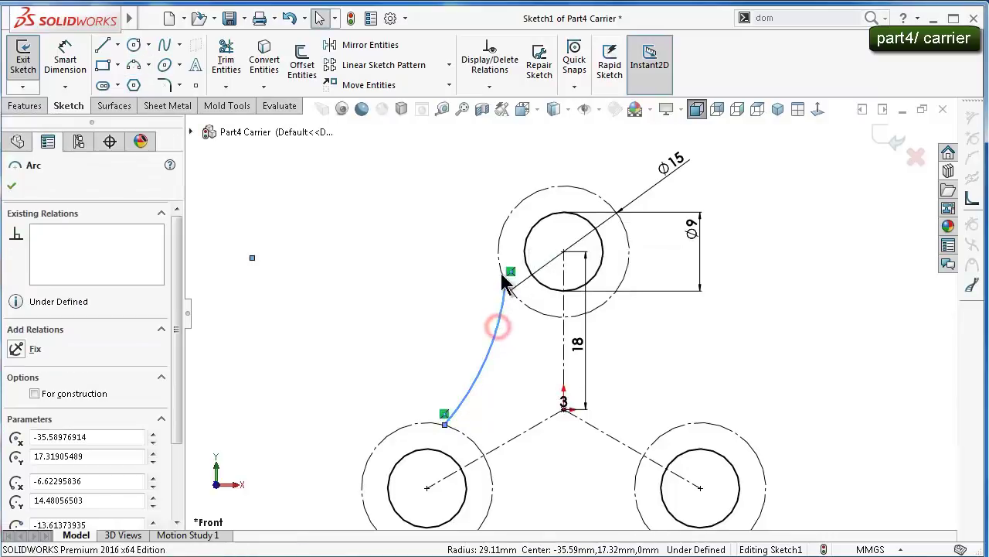
{"action": "left_click", "coordinate": [498, 258], "text": "ctrl"}
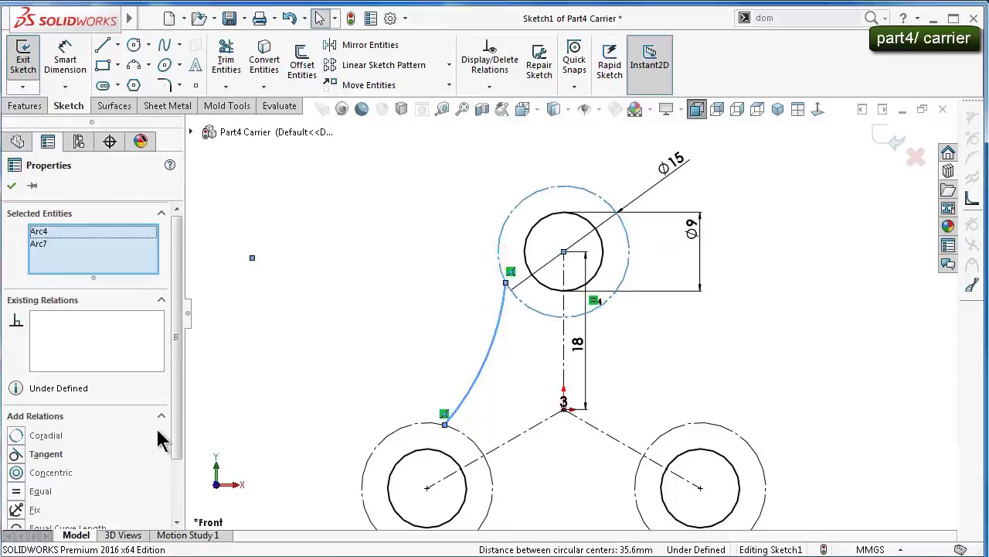
{"action": "left_click", "coordinate": [58, 454]}
{"action": "left_click", "coordinate": [333, 313]}
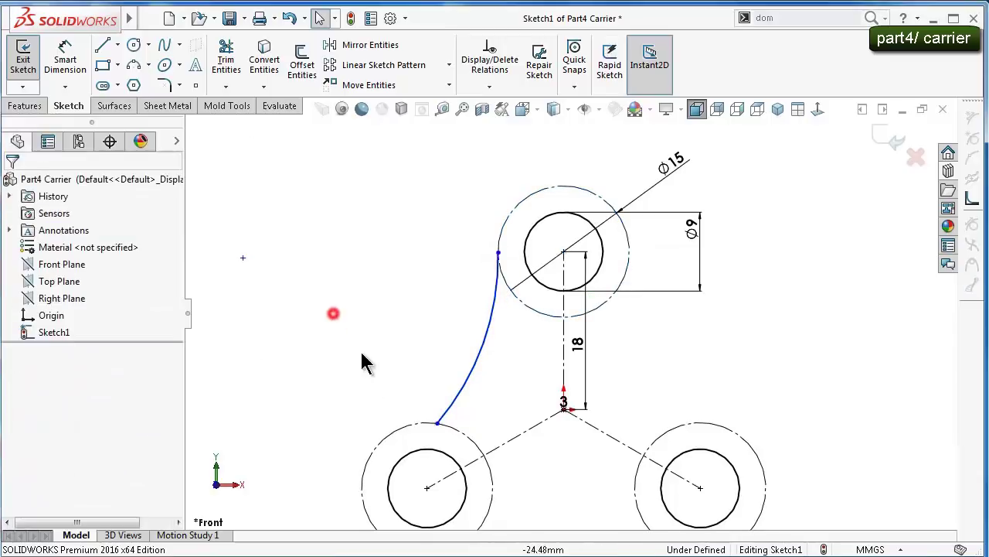
{"action": "left_click", "coordinate": [451, 402]}
{"action": "left_click", "coordinate": [408, 422], "text": "ctrl"}
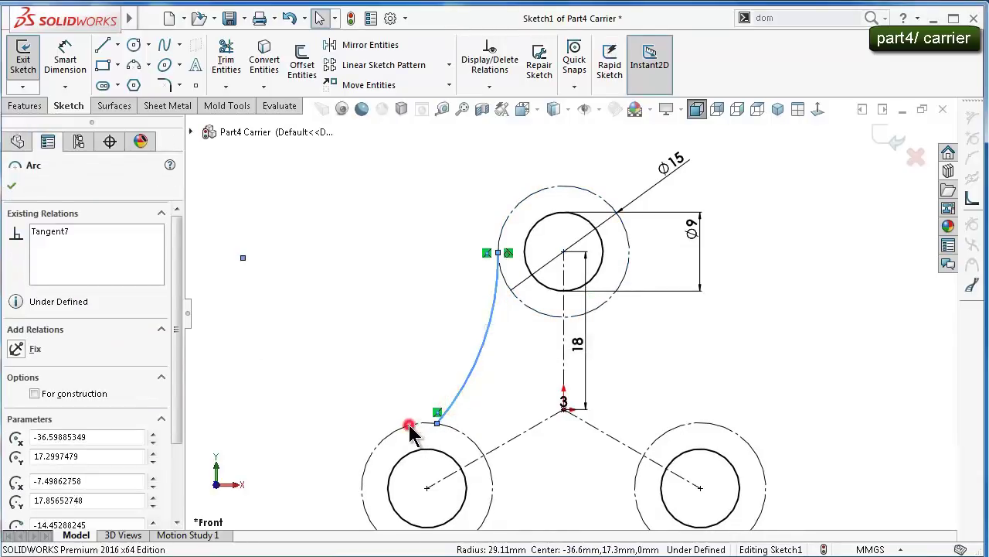
{"action": "left_click", "coordinate": [470, 359]}
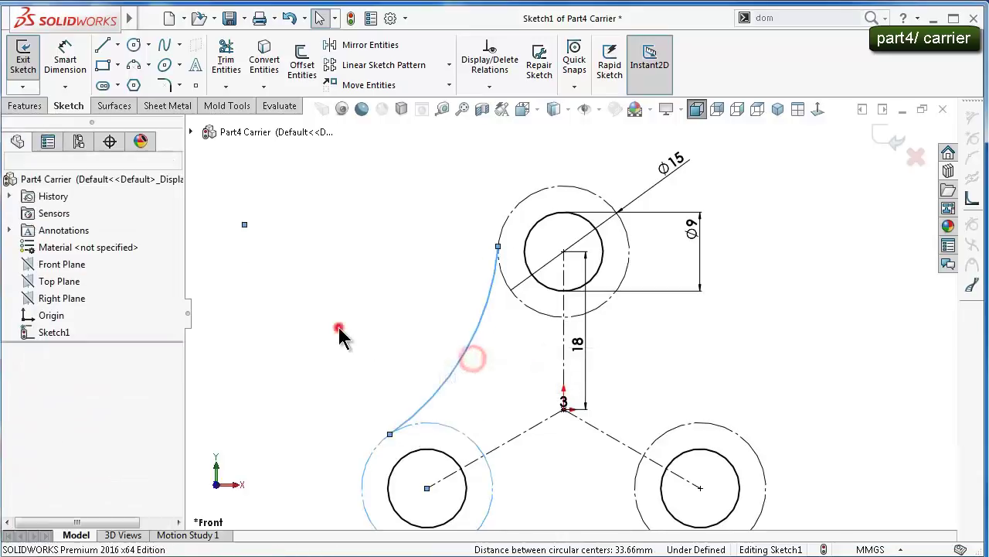
{"action": "left_click", "coordinate": [339, 328]}
{"action": "right_click_drag", "start_coordinate": [360, 337], "coordinate": [359, 297]}
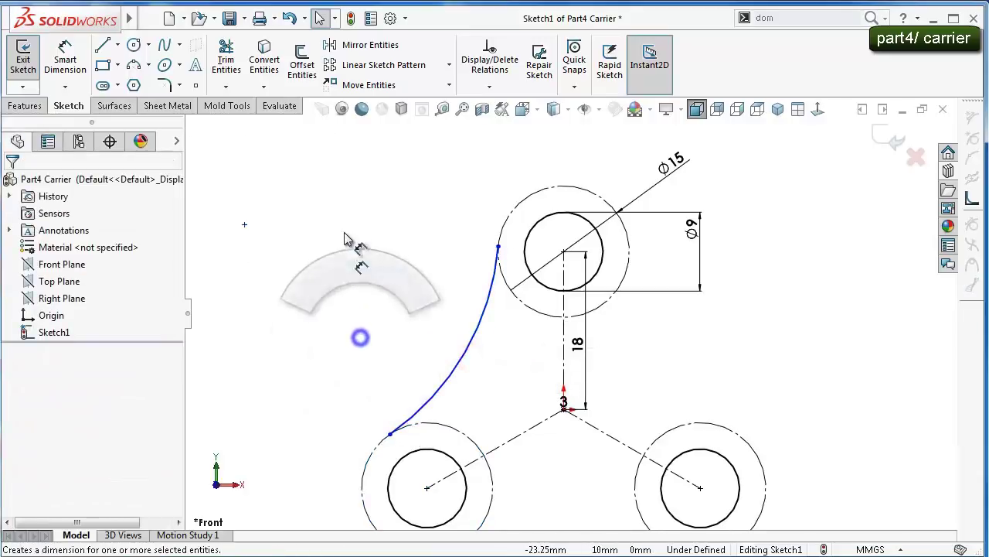
Dimension the connecting arc with a 15 mm radius
{"action": "left_click", "coordinate": [477, 343]}
{"action": "left_click", "coordinate": [463, 333]}
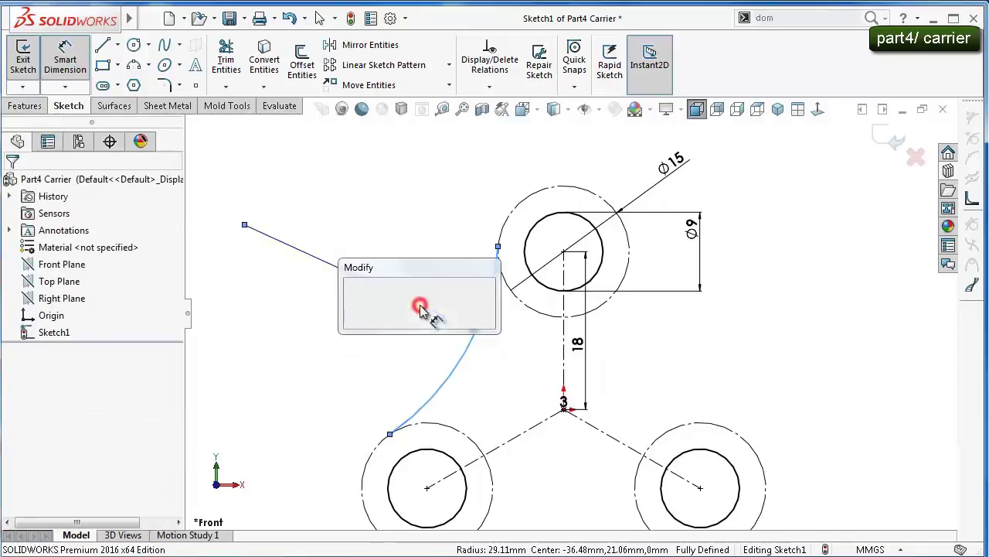
{"action": "type", "text": "15.00mm"}
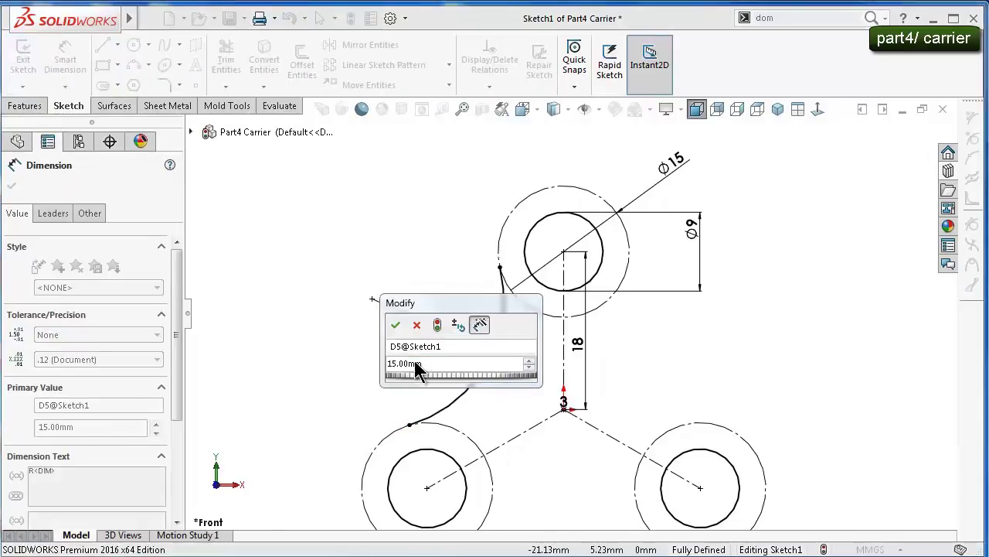
{"action": "left_click_drag", "start_coordinate": [418, 363], "coordinate": [370, 356]}
{"action": "type", "text": "15"}
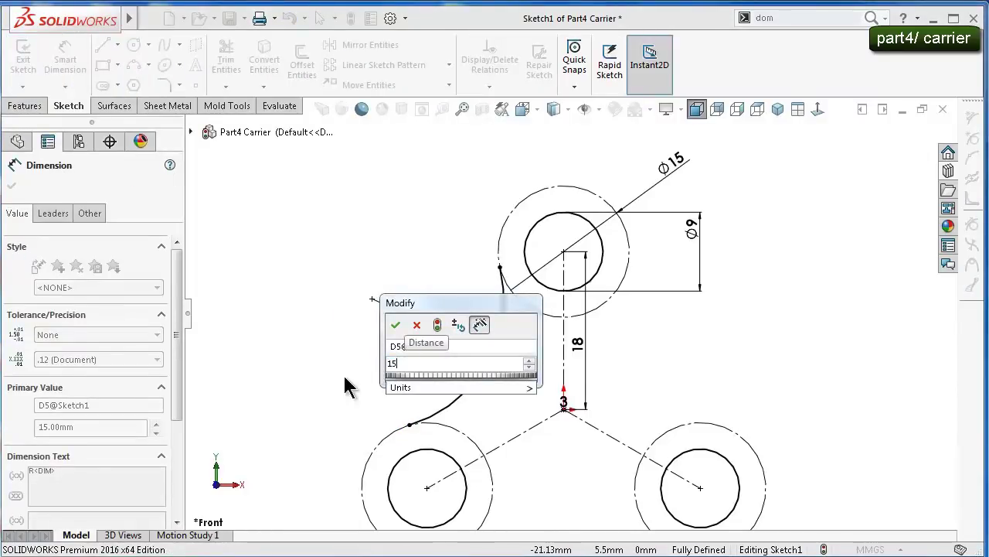
{"action": "left_click", "coordinate": [396, 324]}
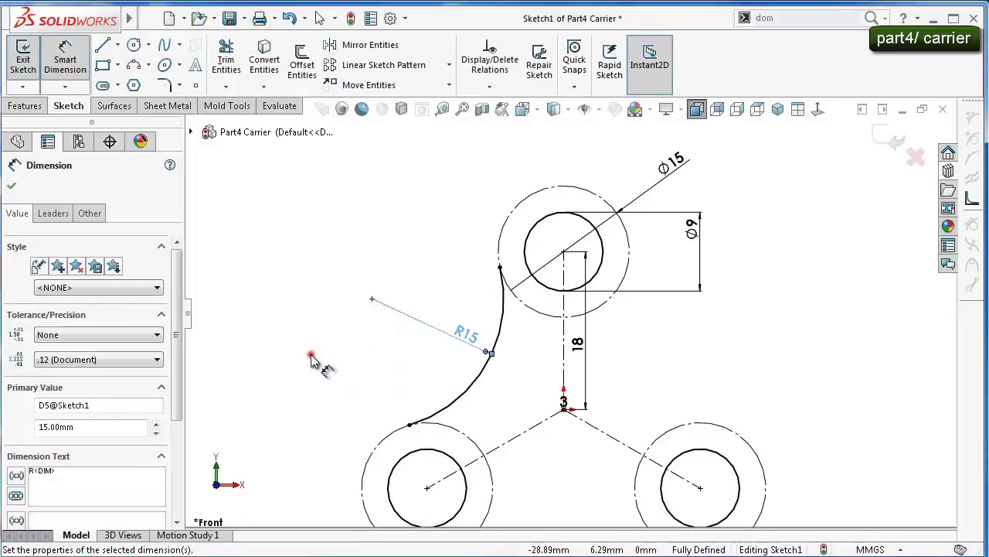
{"action": "left_click", "coordinate": [311, 361]}
{"action": "scroll", "coordinate": [572, 332], "scroll_direction": "down", "scroll_amount": 1}
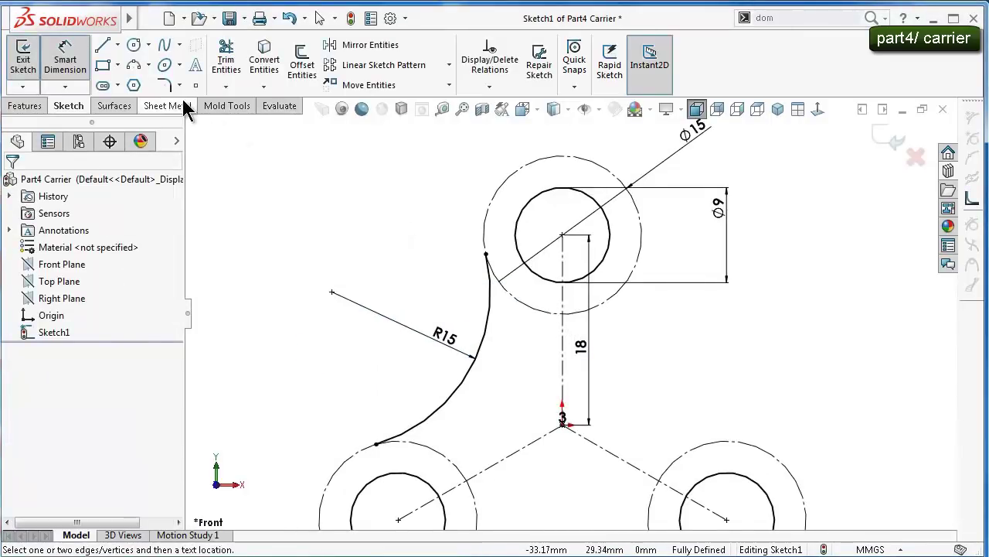
Circular-pattern the R15 arc about the origin into 3 equally spaced copies over 360°
{"action": "left_click", "coordinate": [449, 68]}
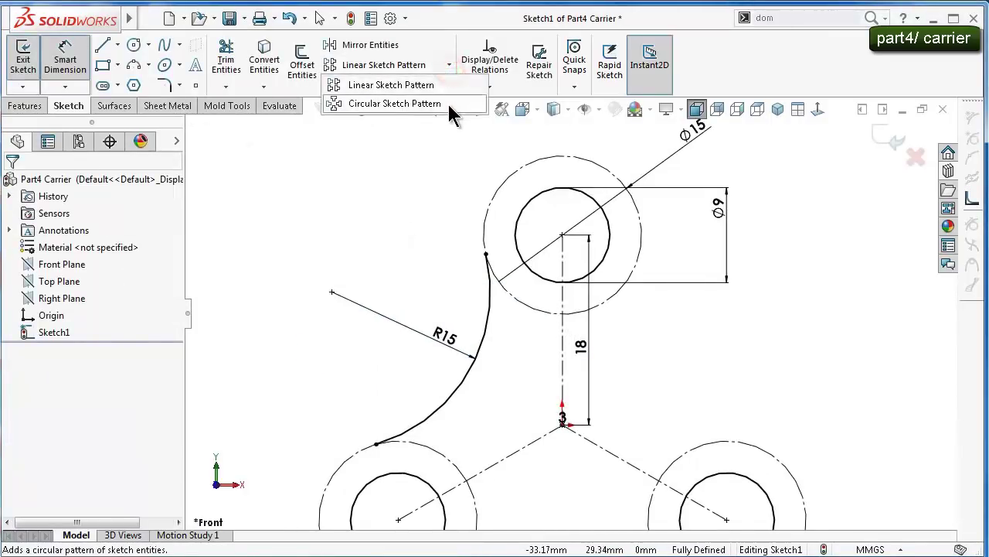
{"action": "left_click", "coordinate": [448, 102]}
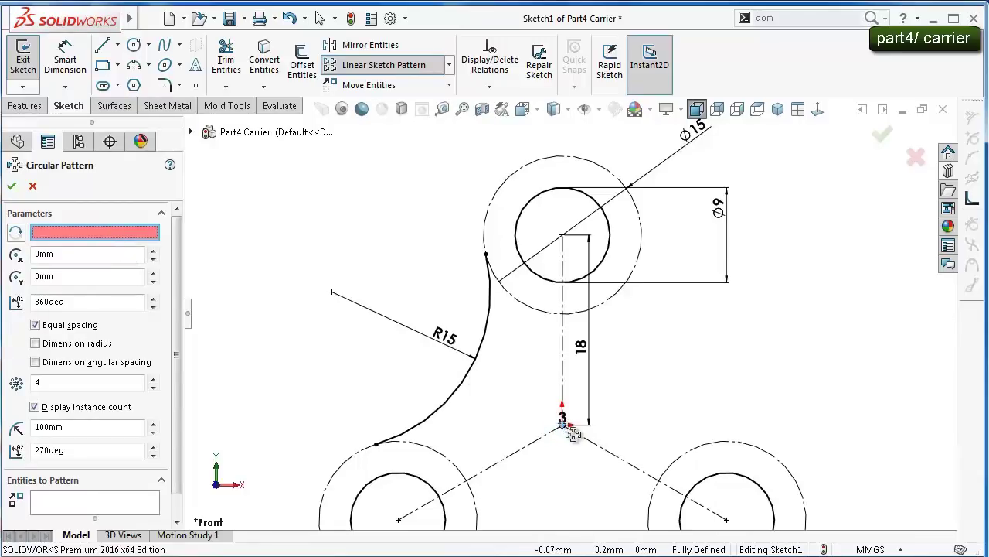
{"action": "left_click", "coordinate": [566, 427]}
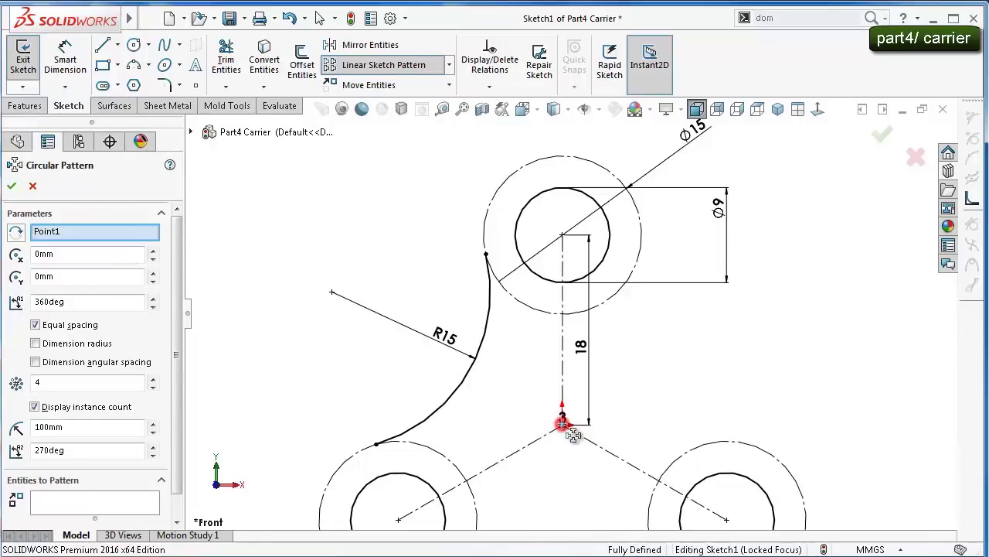
{"action": "left_click", "coordinate": [75, 507]}
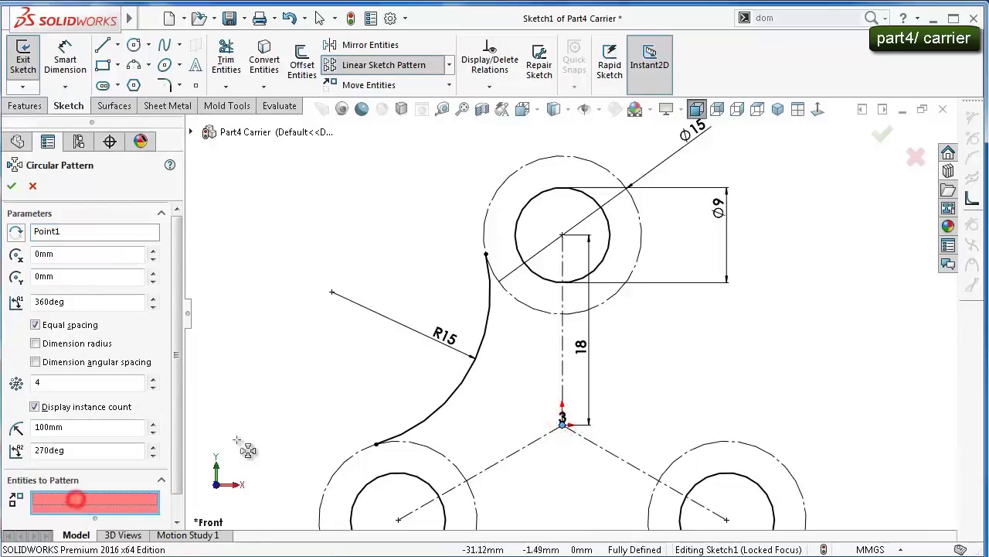
{"action": "left_click", "coordinate": [482, 337]}
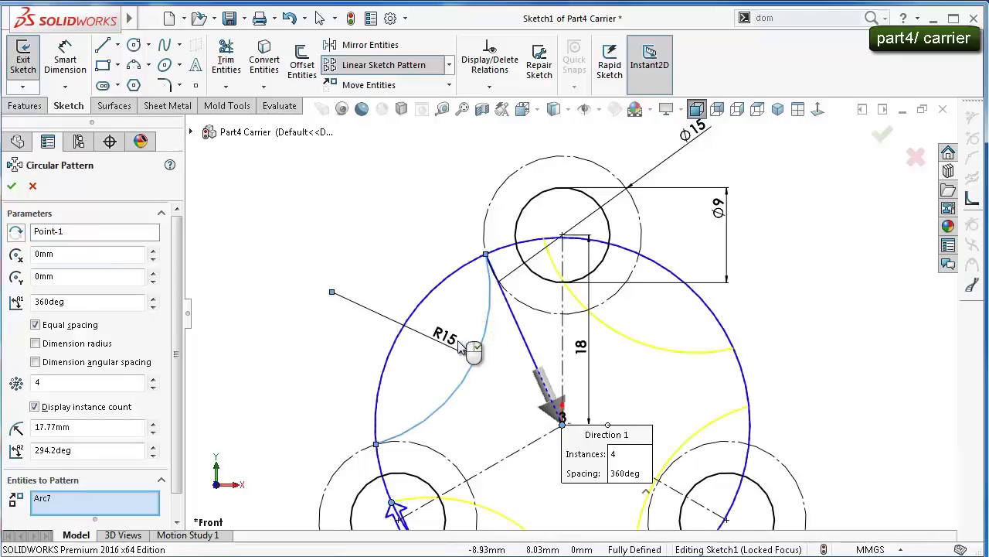
{"action": "left_click", "coordinate": [153, 386]}
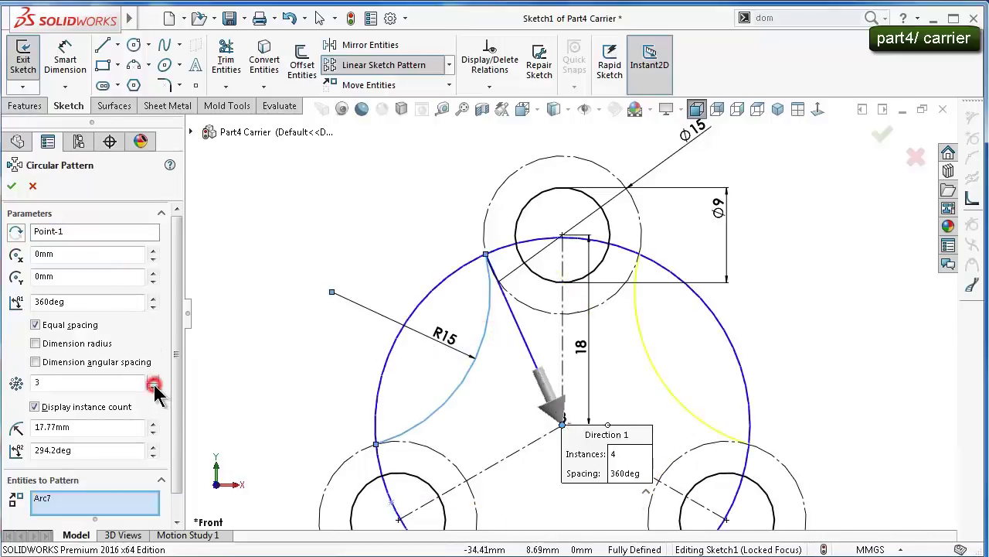
{"action": "left_click", "coordinate": [12, 185]}
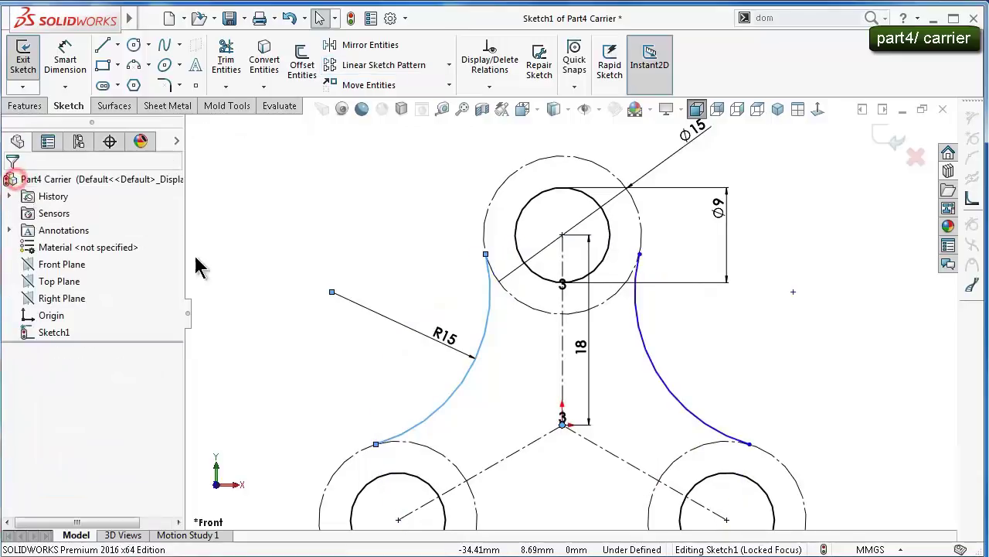
Make the patterned arcs tangent to the top and lower-right construction circles
{"action": "left_click", "coordinate": [340, 251]}
{"action": "scroll", "coordinate": [680, 309], "scroll_direction": "down", "scroll_amount": 2}
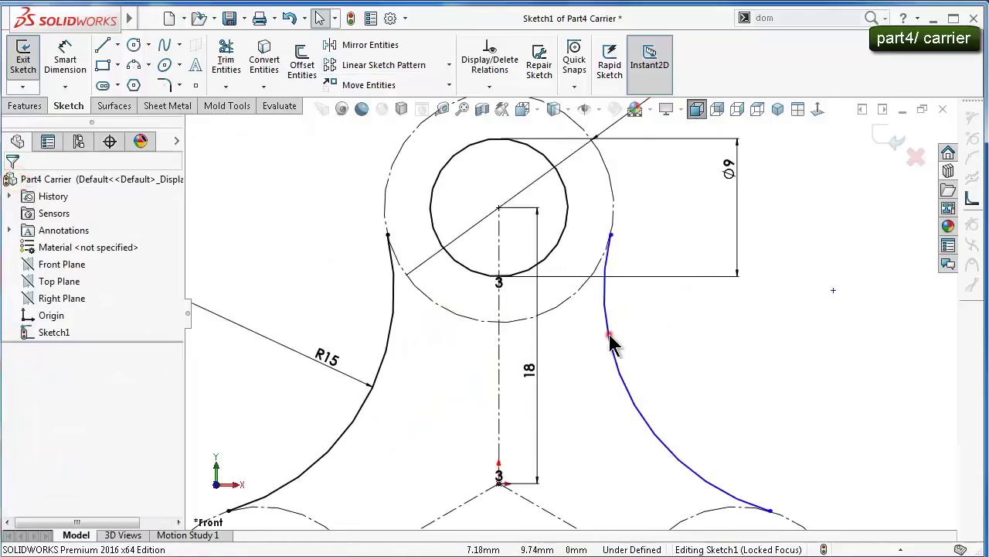
{"action": "left_click", "coordinate": [609, 338]}
{"action": "left_click", "coordinate": [613, 207]}
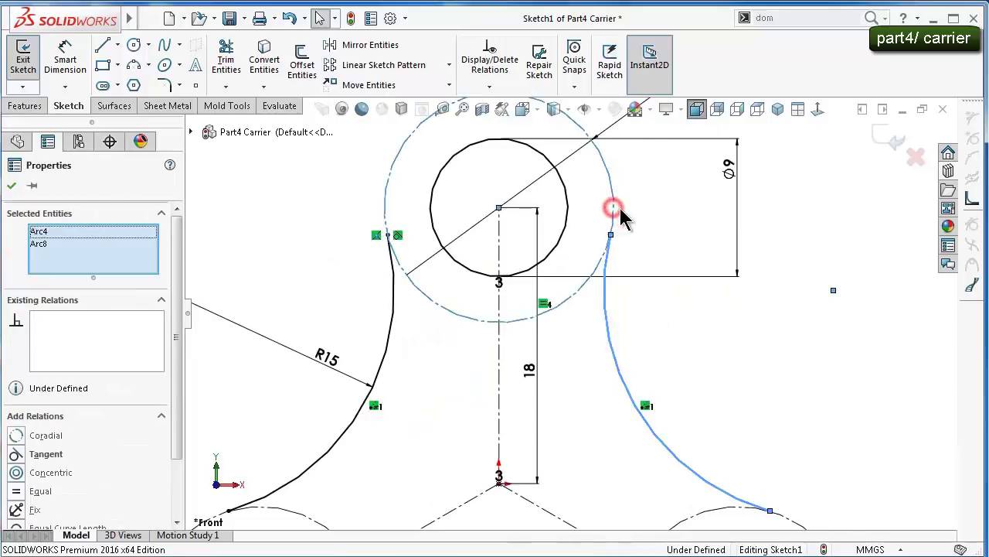
{"action": "left_click", "coordinate": [673, 145]}
{"action": "left_click", "coordinate": [657, 208]}
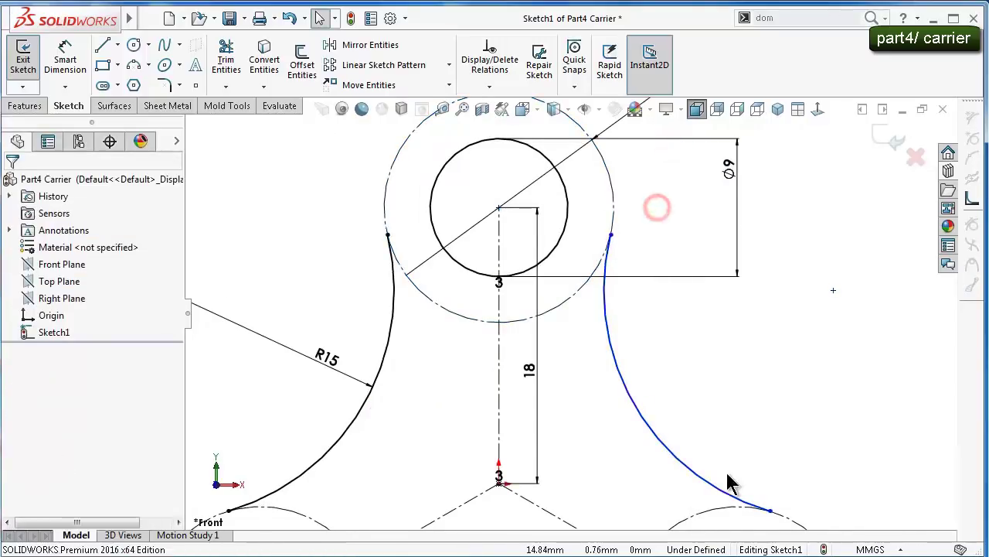
{"action": "left_click", "coordinate": [716, 489]}
{"action": "left_click", "coordinate": [718, 511], "text": "ctrl"}
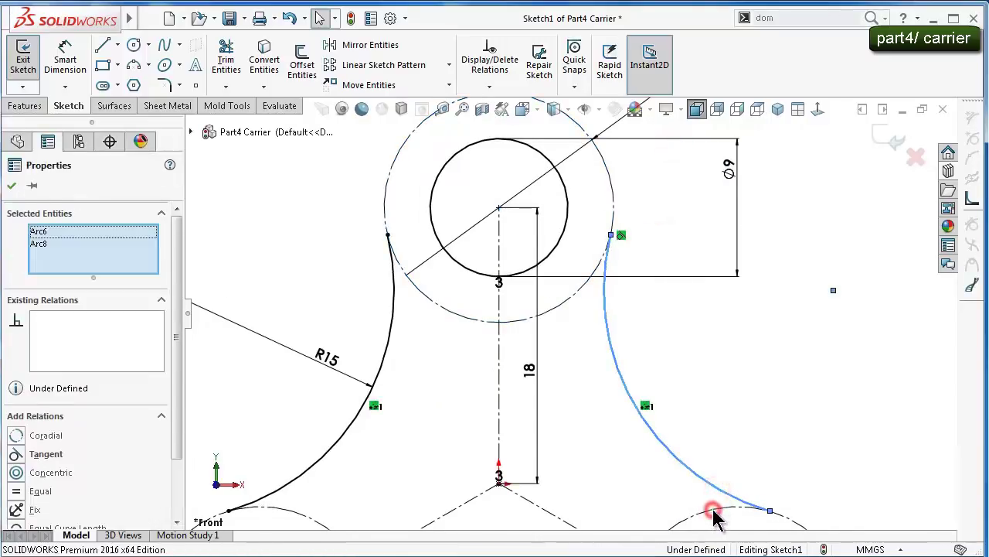
{"action": "left_click", "coordinate": [777, 445]}
{"action": "scroll", "coordinate": [739, 377], "scroll_direction": "up", "scroll_amount": 5}
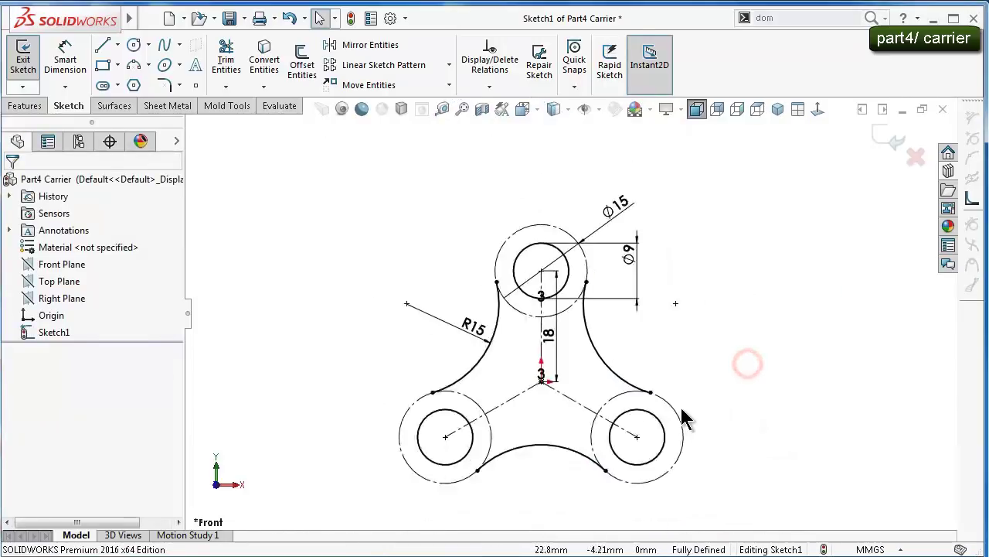
{"action": "scroll", "coordinate": [552, 282], "scroll_direction": "down", "scroll_amount": 2}
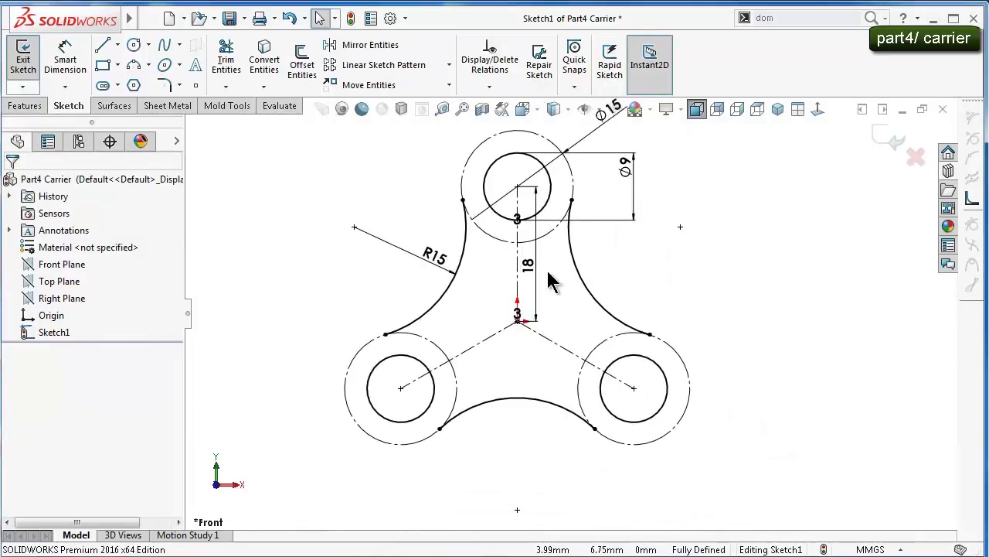
{"action": "scroll", "coordinate": [488, 229], "scroll_direction": "down", "scroll_amount": 2}
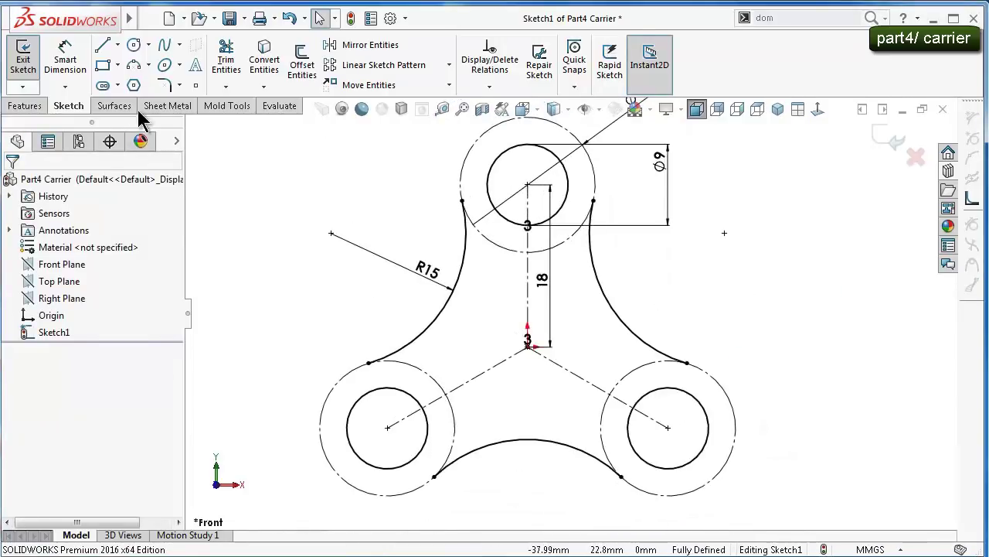
Draw a trial arc over the top lobe and delete the conflicting arc
{"action": "left_click", "coordinate": [133, 68]}
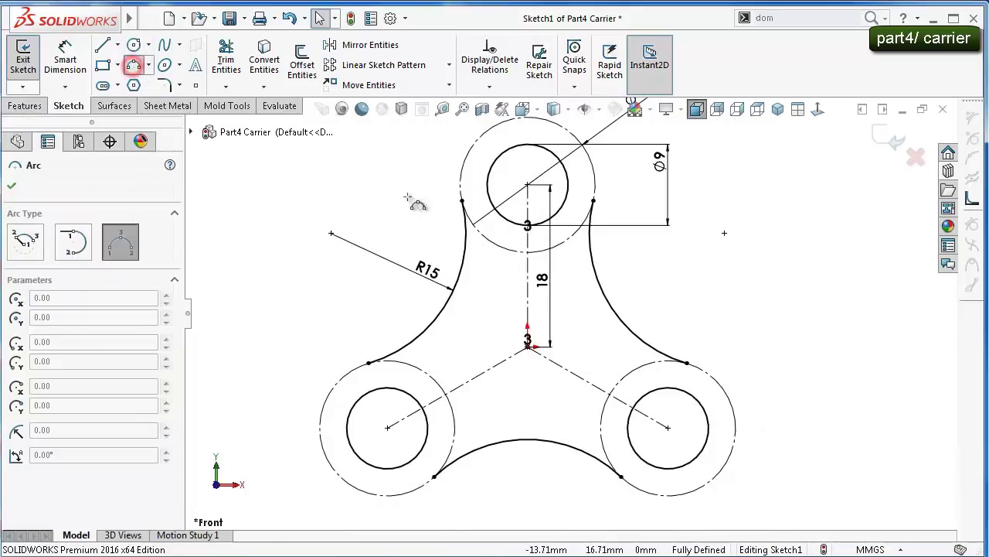
{"action": "left_click", "coordinate": [463, 201]}
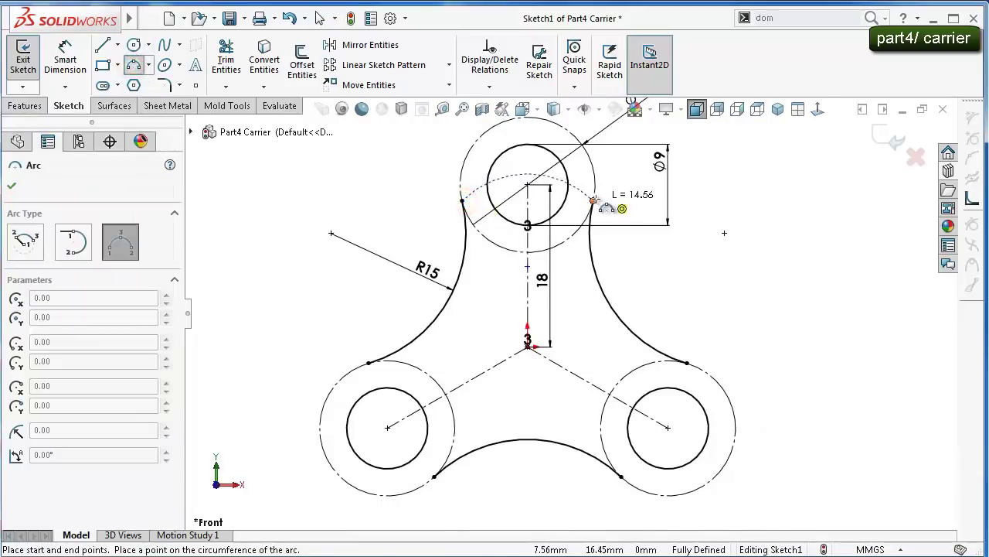
{"action": "left_click", "coordinate": [593, 201]}
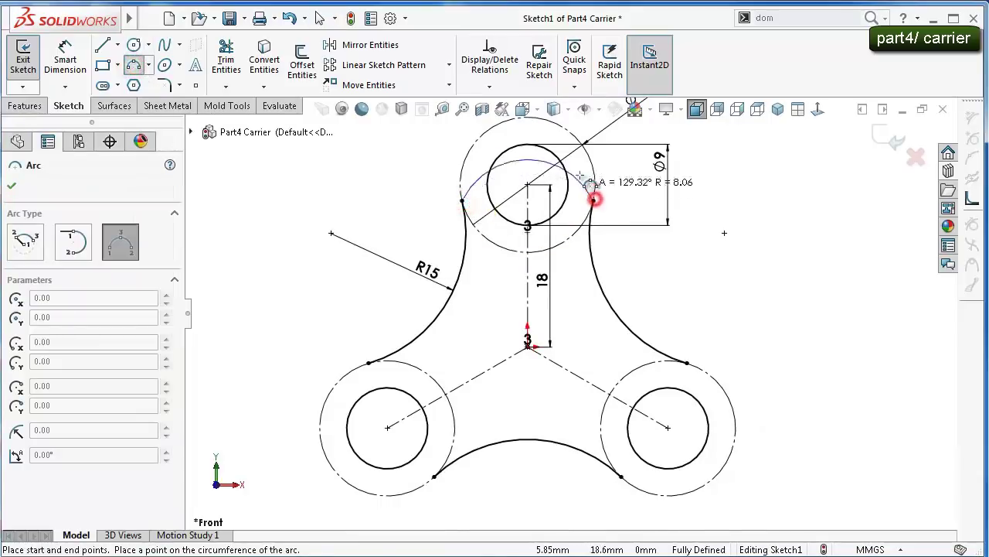
{"action": "left_click", "coordinate": [548, 122]}
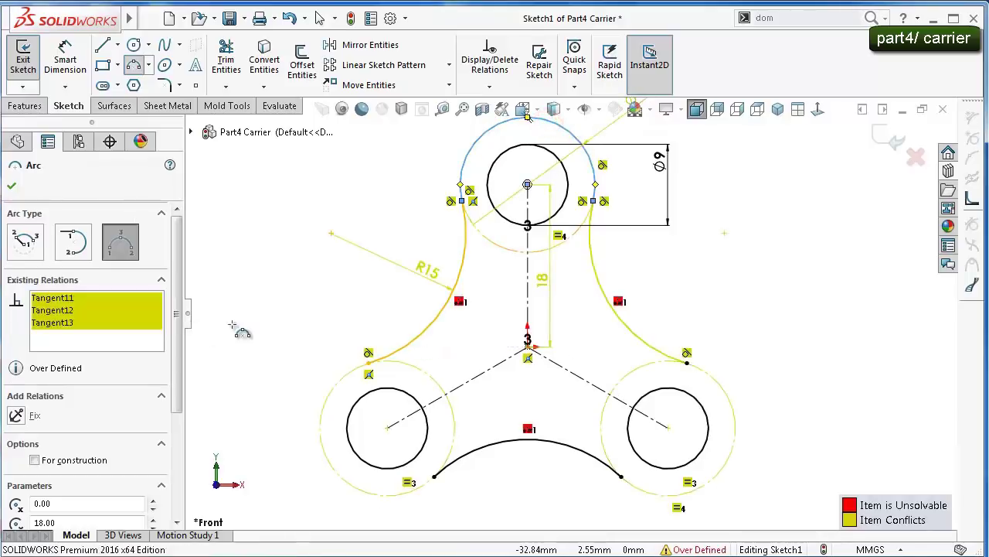
{"action": "key", "text": "Escape"}
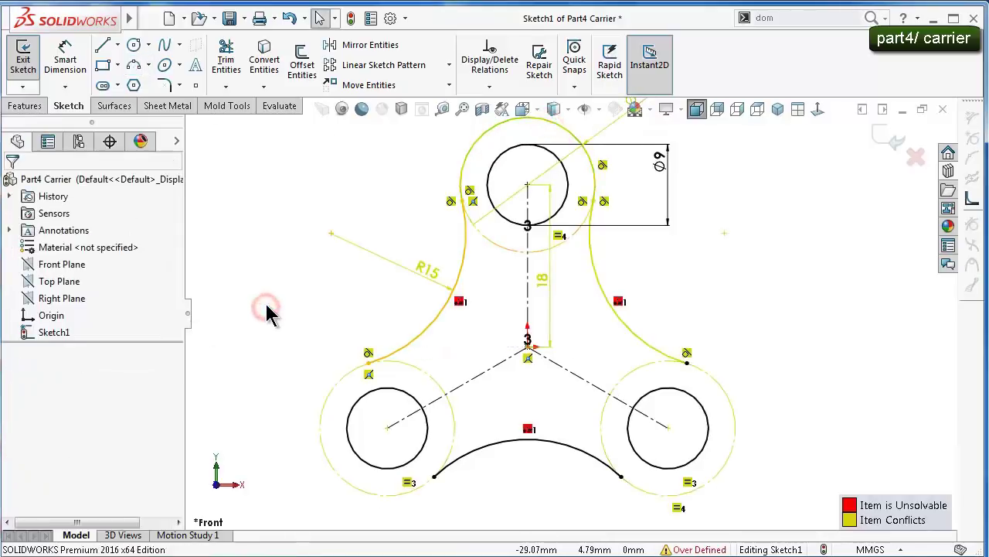
{"action": "left_click", "coordinate": [266, 294]}
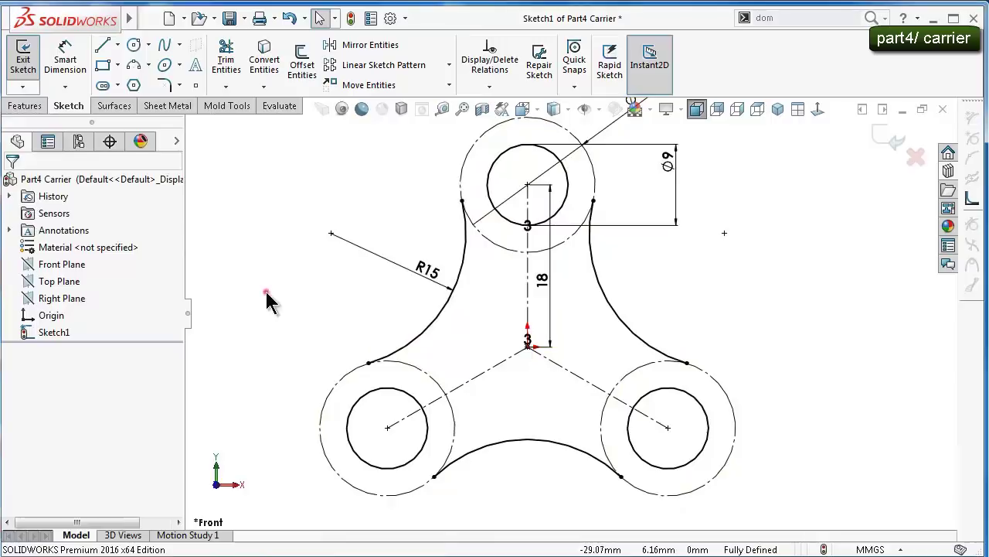
Draw a three-point outer arc over the top lobe
{"action": "left_click", "coordinate": [133, 65]}
{"action": "scroll", "coordinate": [417, 284], "scroll_direction": "down", "scroll_amount": 1}
{"action": "scroll", "coordinate": [417, 284], "scroll_direction": "down", "scroll_amount": 2}
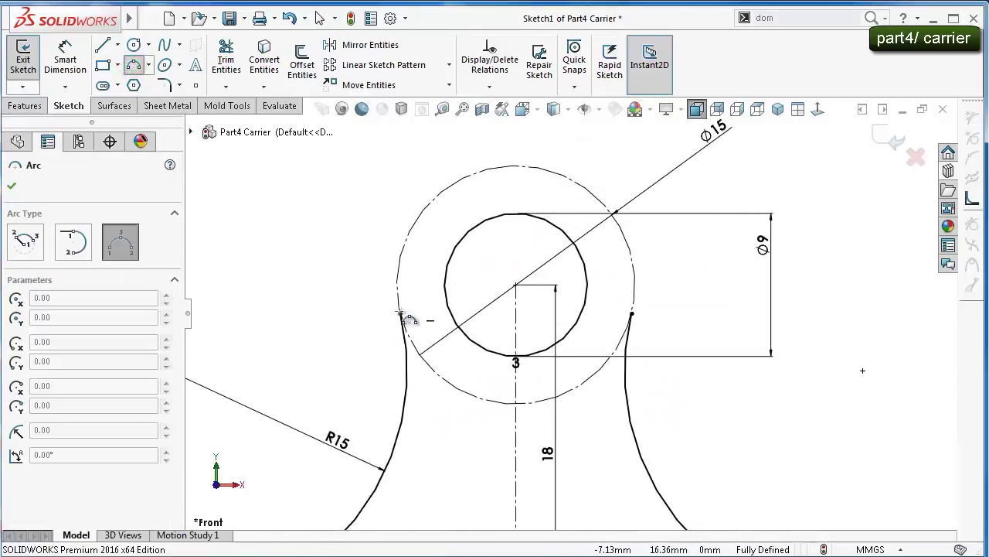
{"action": "left_click", "coordinate": [400, 313]}
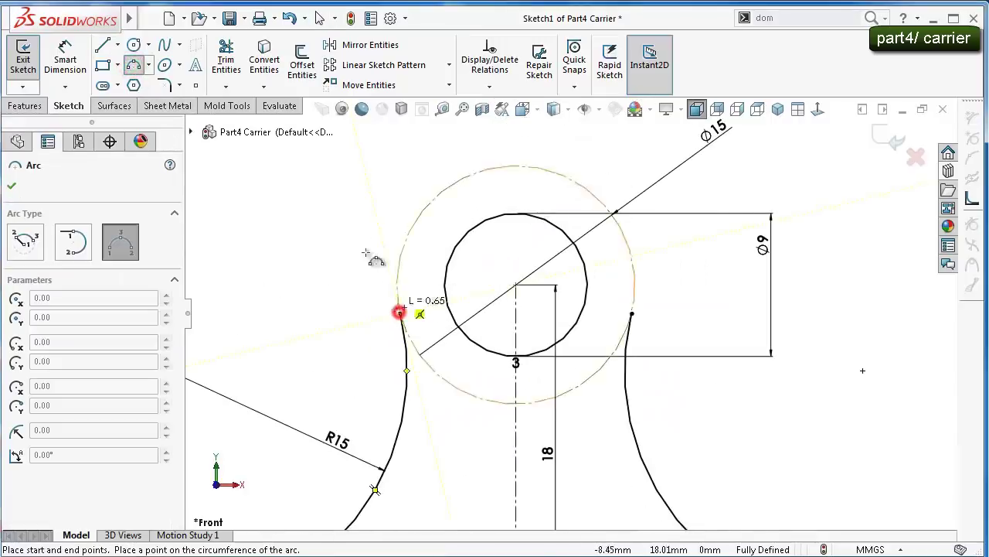
{"action": "left_click", "coordinate": [631, 311]}
{"action": "left_click", "coordinate": [533, 153]}
{"action": "scroll", "coordinate": [570, 307], "scroll_direction": "up", "scroll_amount": 3}
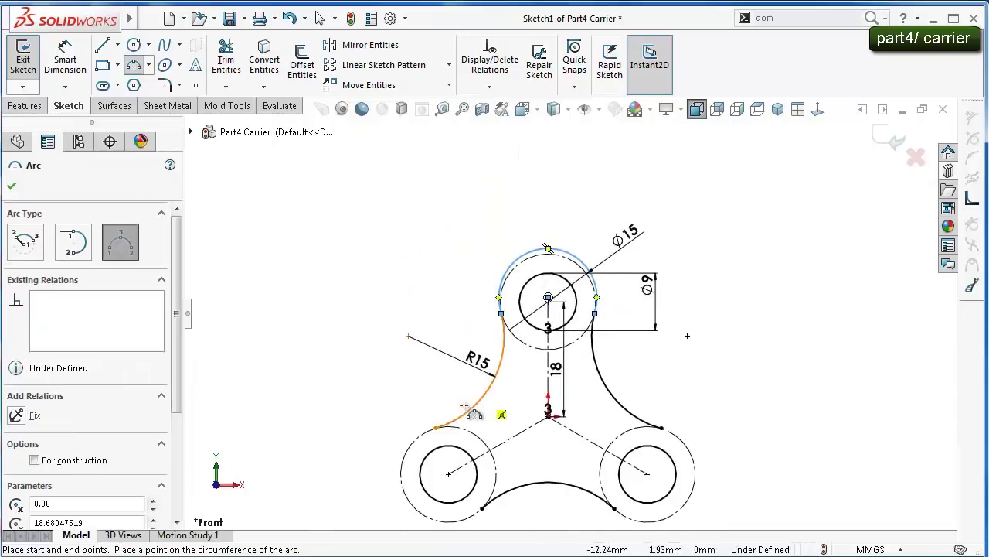
Draw three-point outer arcs around the lower-left and lower-right lobes
{"action": "left_click", "coordinate": [436, 427]}
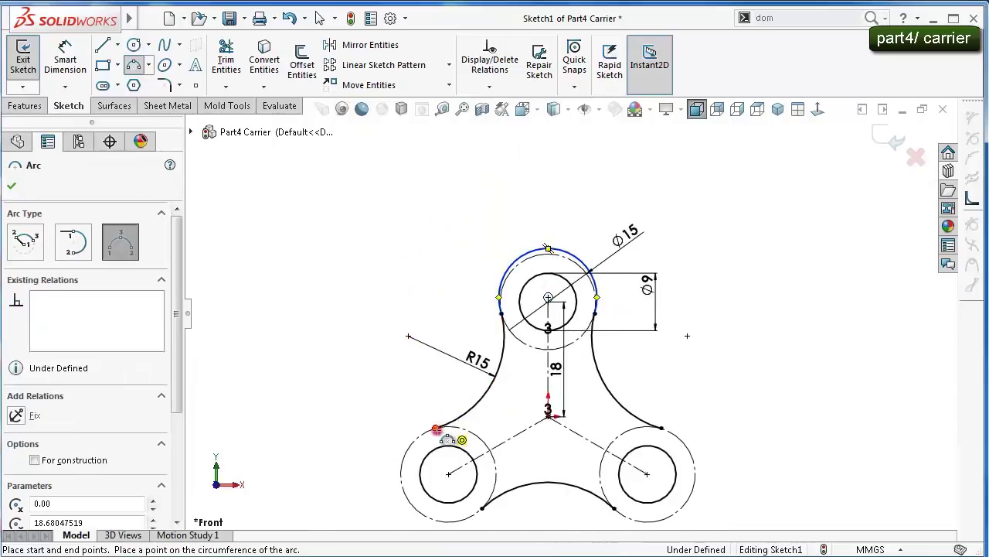
{"action": "left_click", "coordinate": [481, 507]}
{"action": "left_click", "coordinate": [384, 506]}
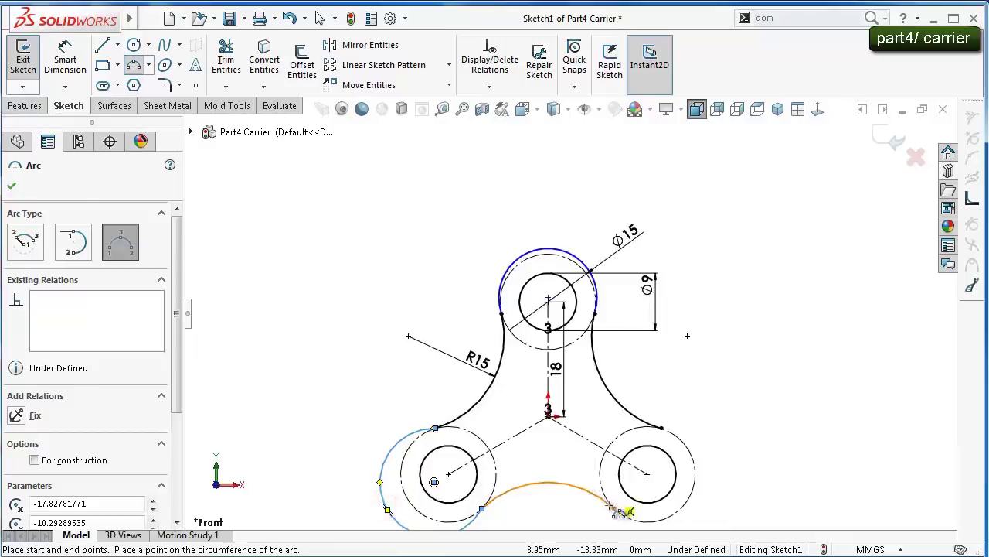
{"action": "left_click", "coordinate": [615, 508]}
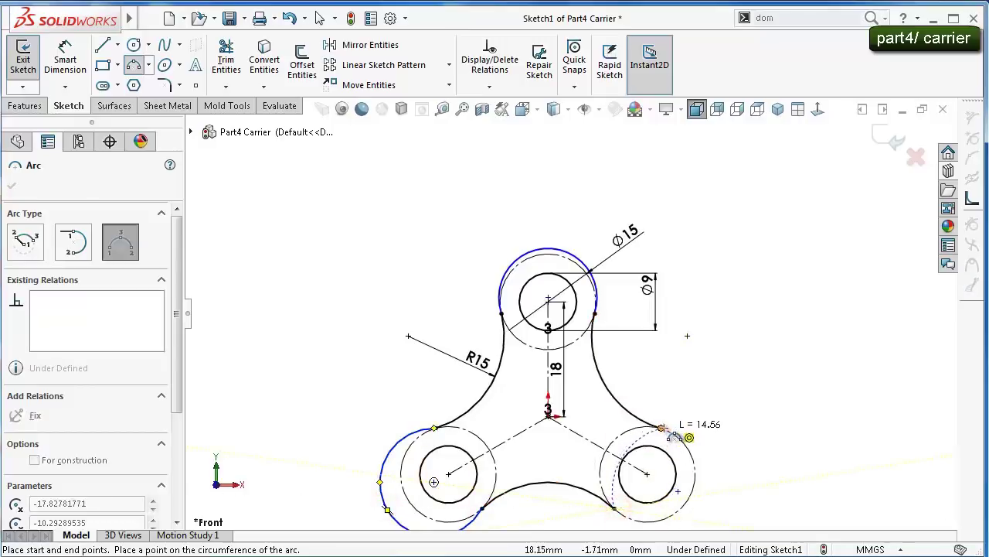
{"action": "left_click", "coordinate": [663, 427]}
{"action": "left_click", "coordinate": [709, 461]}
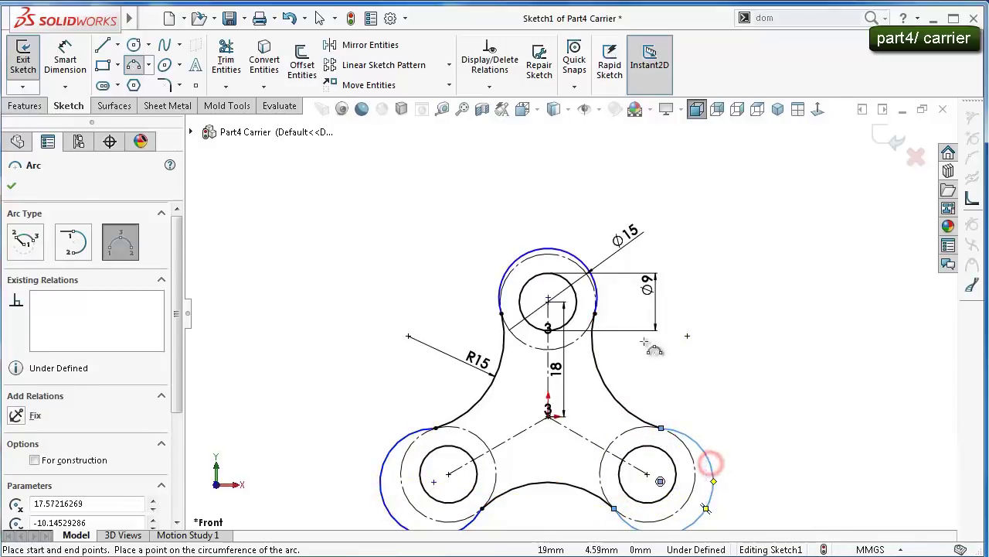
{"action": "key", "text": "Escape"}
{"action": "scroll", "coordinate": [576, 269], "scroll_direction": "down", "scroll_amount": 3}
{"action": "scroll", "coordinate": [576, 269], "scroll_direction": "down", "scroll_amount": 3}
Make the top outer arc coradial with its construction circle
{"action": "left_click", "coordinate": [545, 281]}
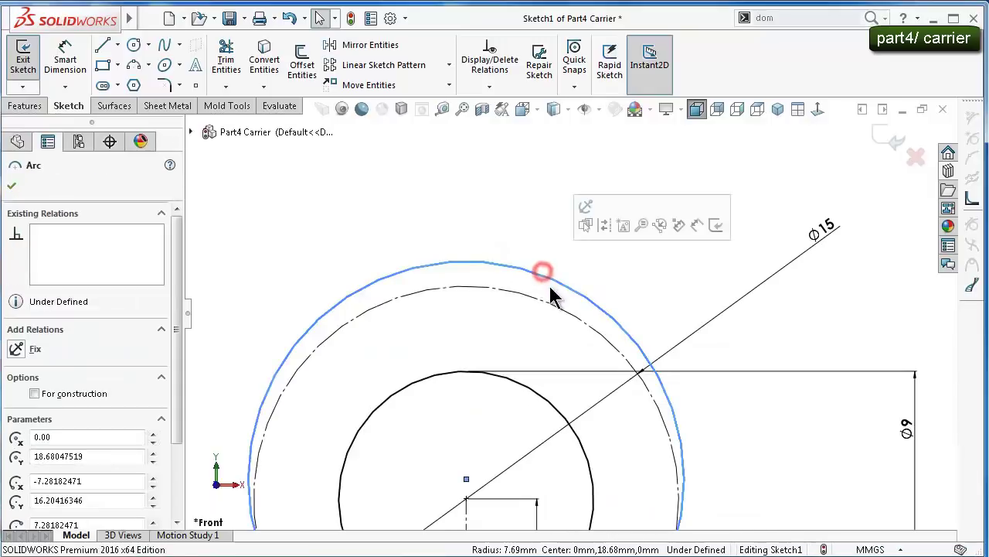
{"action": "left_click", "coordinate": [552, 306], "text": "ctrl"}
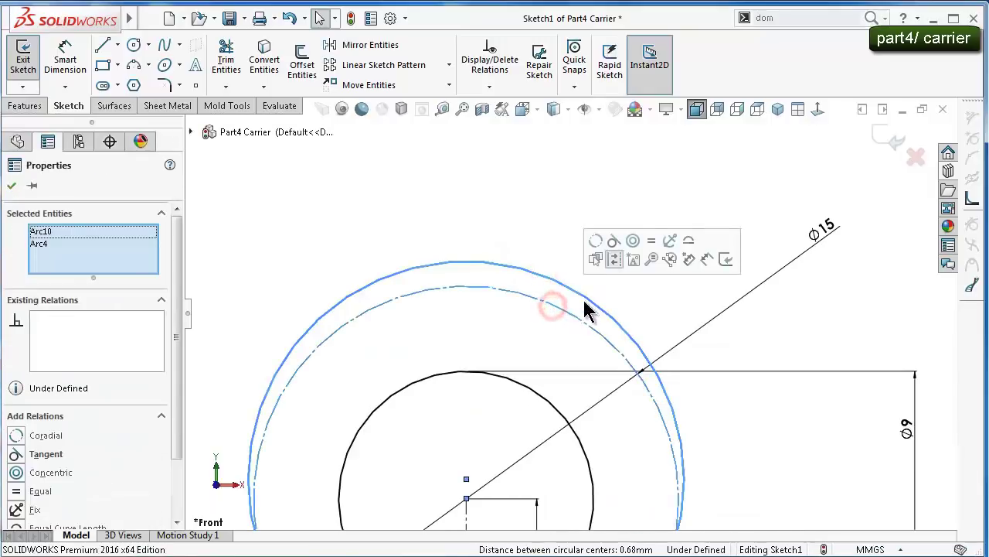
{"action": "left_click", "coordinate": [596, 241]}
{"action": "left_click", "coordinate": [533, 198]}
{"action": "scroll", "coordinate": [529, 363], "scroll_direction": "up", "scroll_amount": 3}
{"action": "scroll", "coordinate": [527, 381], "scroll_direction": "up", "scroll_amount": 3}
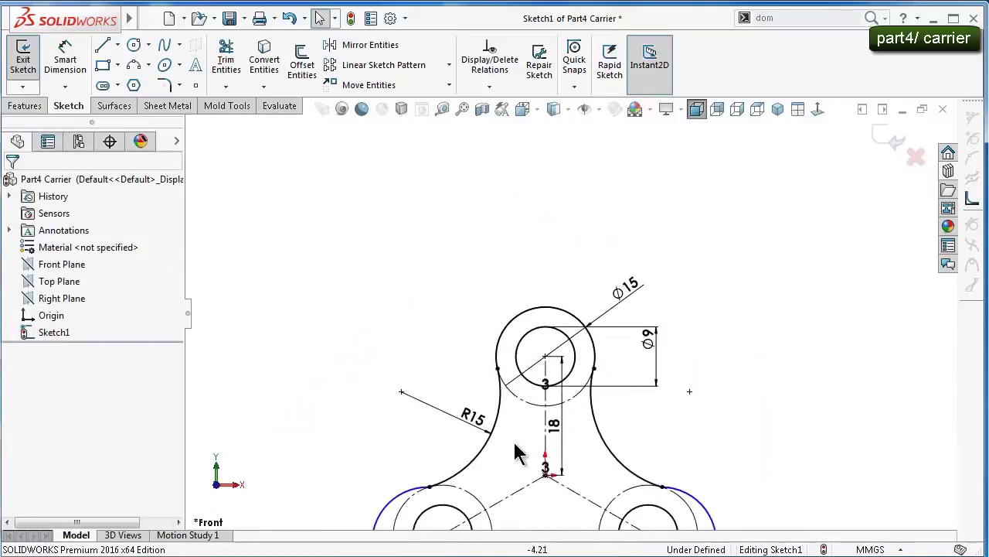
Make the lower-left and lower-right outer arcs coradial with their construction circles
{"action": "left_click", "coordinate": [397, 451]}
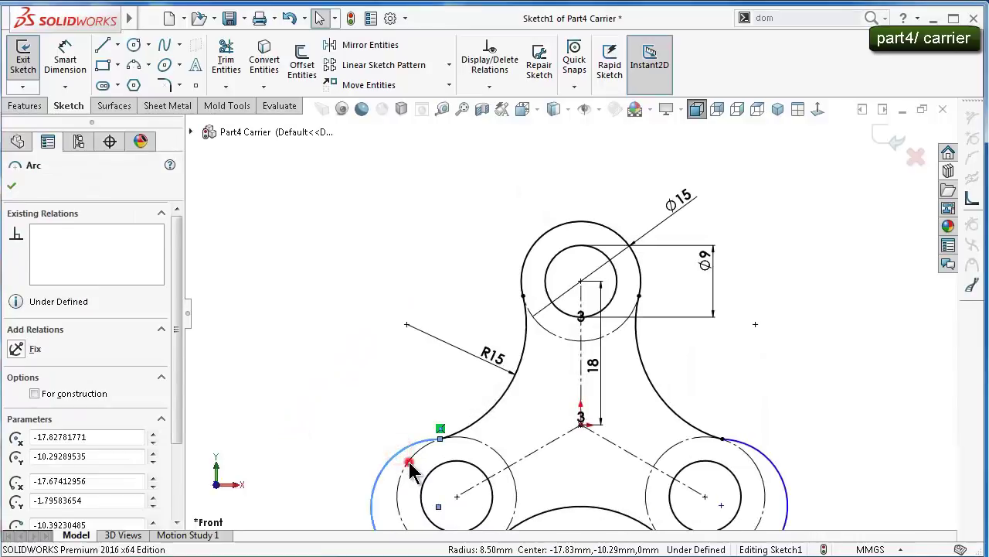
{"action": "left_click", "coordinate": [419, 452], "text": "ctrl"}
{"action": "left_click", "coordinate": [453, 398]}
{"action": "left_click", "coordinate": [327, 347]}
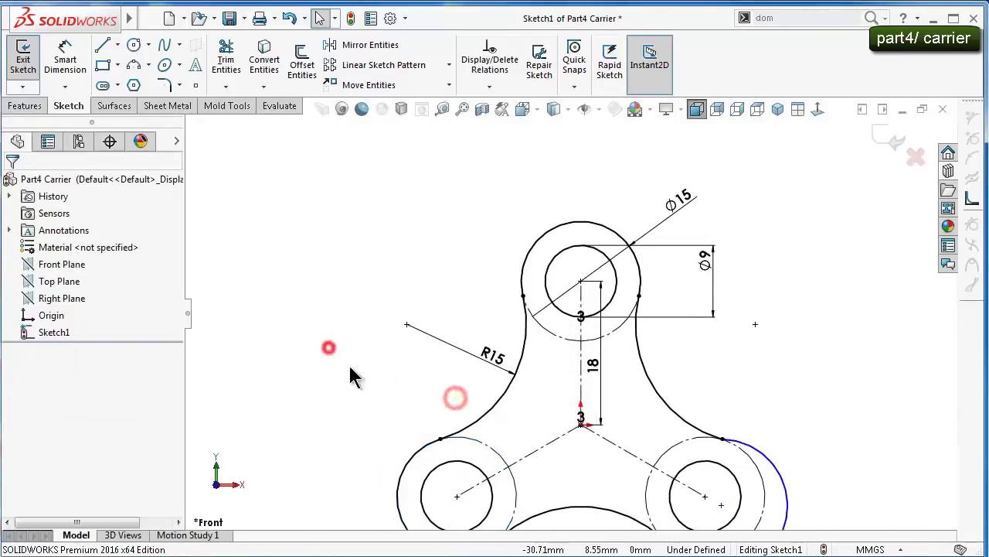
{"action": "scroll", "coordinate": [568, 313], "scroll_direction": "up", "scroll_amount": 3}
{"action": "left_click", "coordinate": [684, 448]}
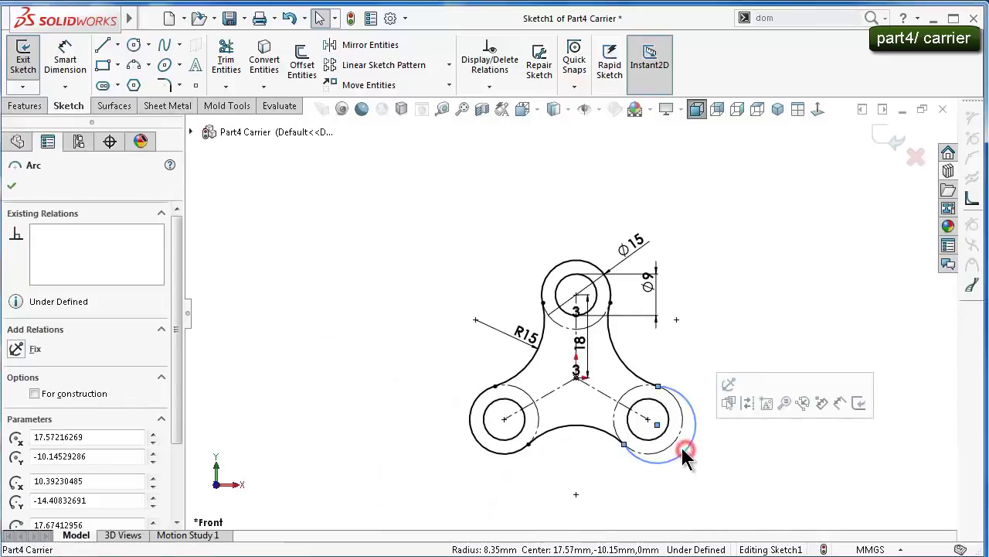
{"action": "left_click", "coordinate": [671, 438]}
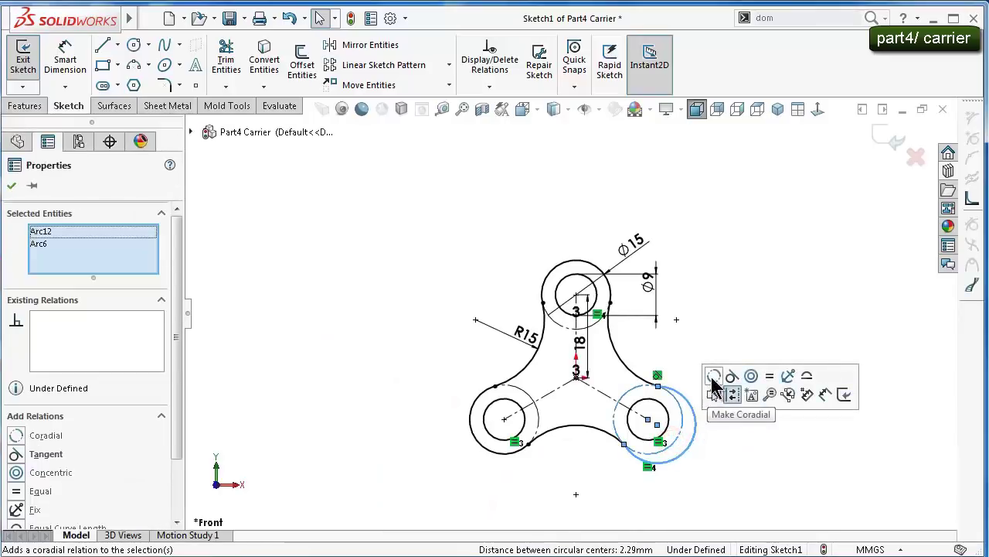
{"action": "left_click", "coordinate": [714, 377]}
{"action": "scroll", "coordinate": [639, 337], "scroll_direction": "down", "scroll_amount": 1}
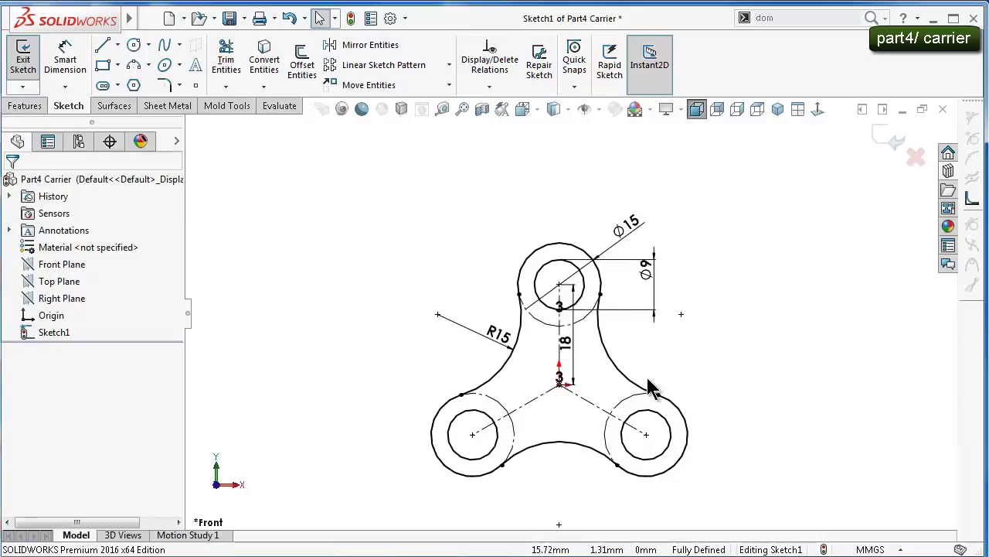
{"action": "scroll", "coordinate": [649, 384], "scroll_direction": "up", "scroll_amount": 1}
Draw a small circle centred on the sketch origin
{"action": "key", "text": "Right"}
{"action": "key", "text": "Right"}
{"action": "key", "text": "Right"}
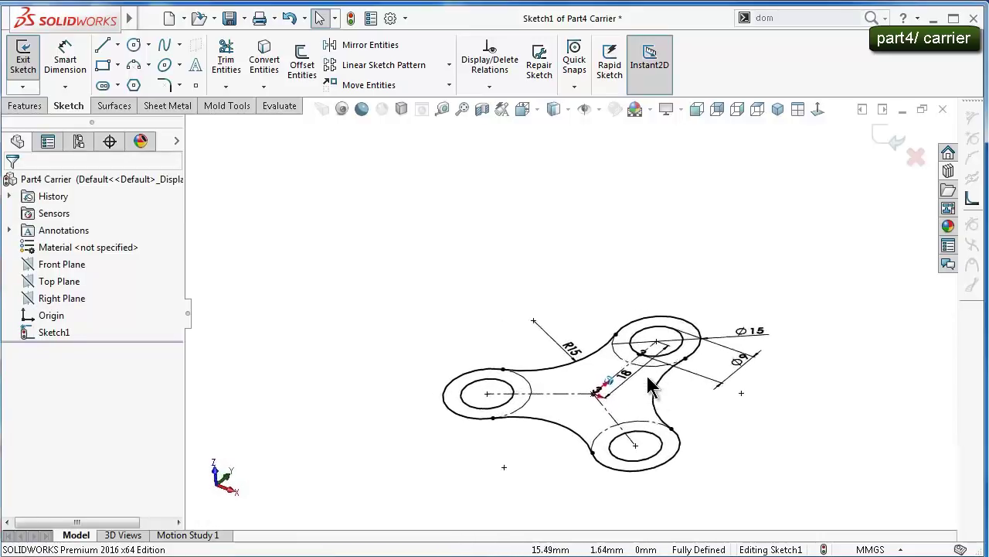
{"action": "key", "text": "Right"}
{"action": "key", "text": "Right"}
{"action": "key", "text": "Right"}
{"action": "key", "text": "Right"}
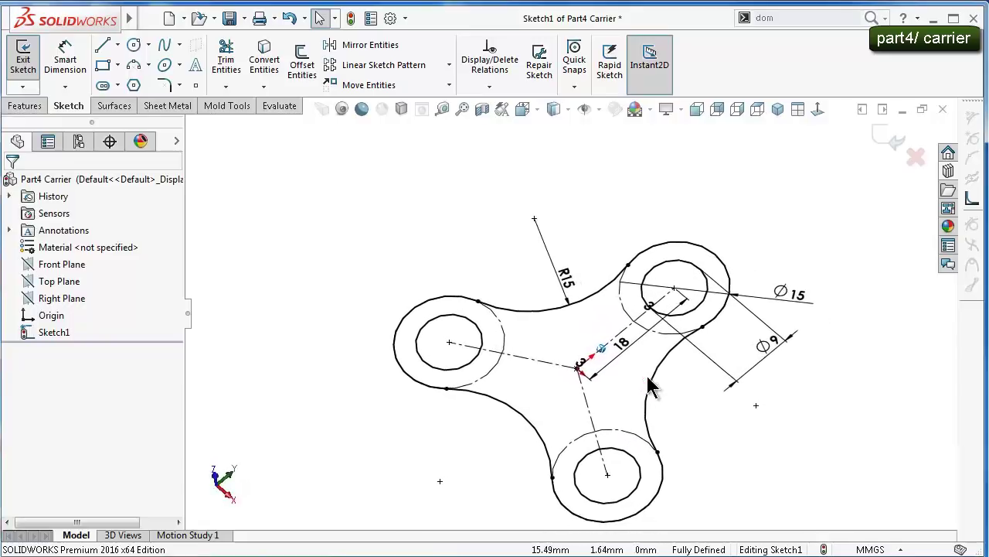
{"action": "key", "text": "Right"}
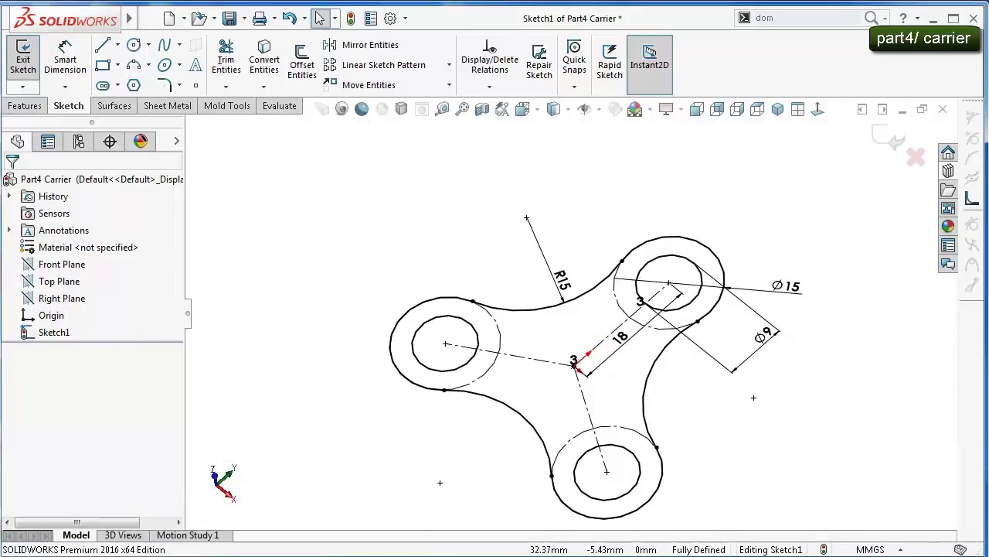
{"action": "left_click", "coordinate": [134, 44]}
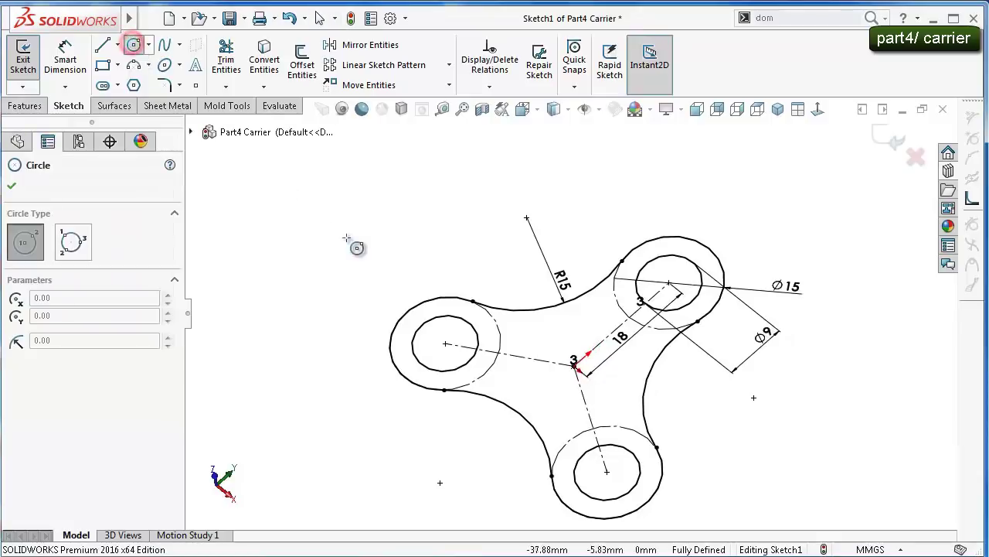
{"action": "left_click", "coordinate": [574, 365]}
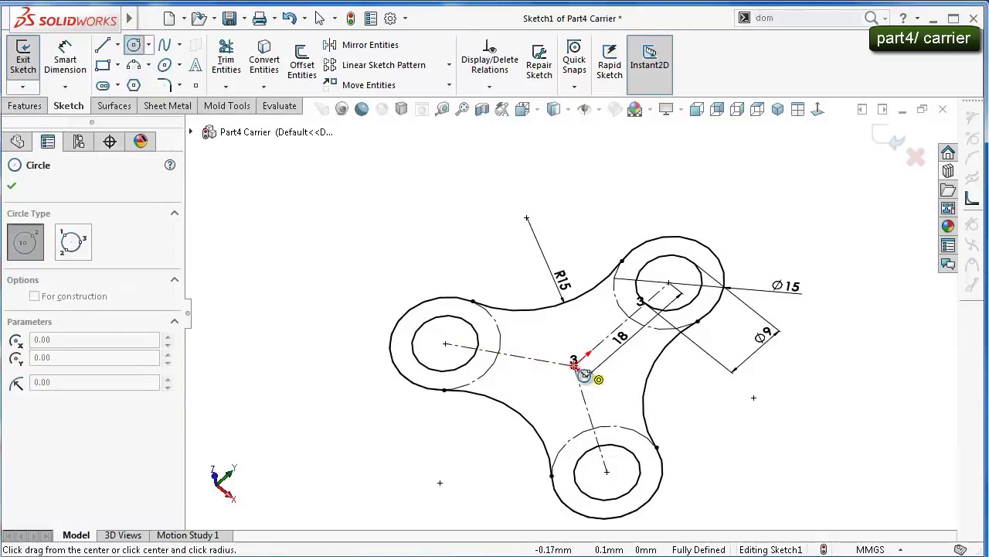
{"action": "left_click", "coordinate": [595, 348]}
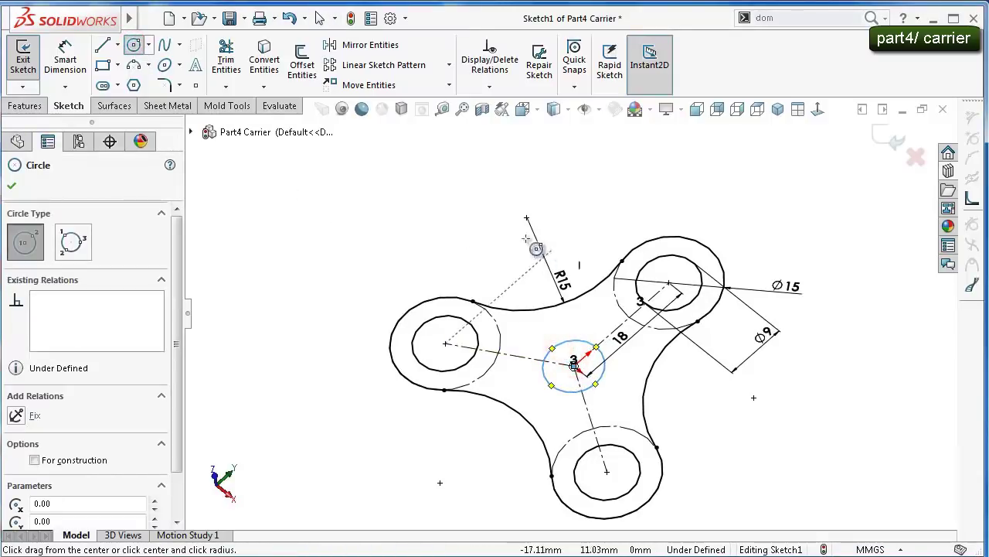
{"action": "left_click", "coordinate": [817, 109]}
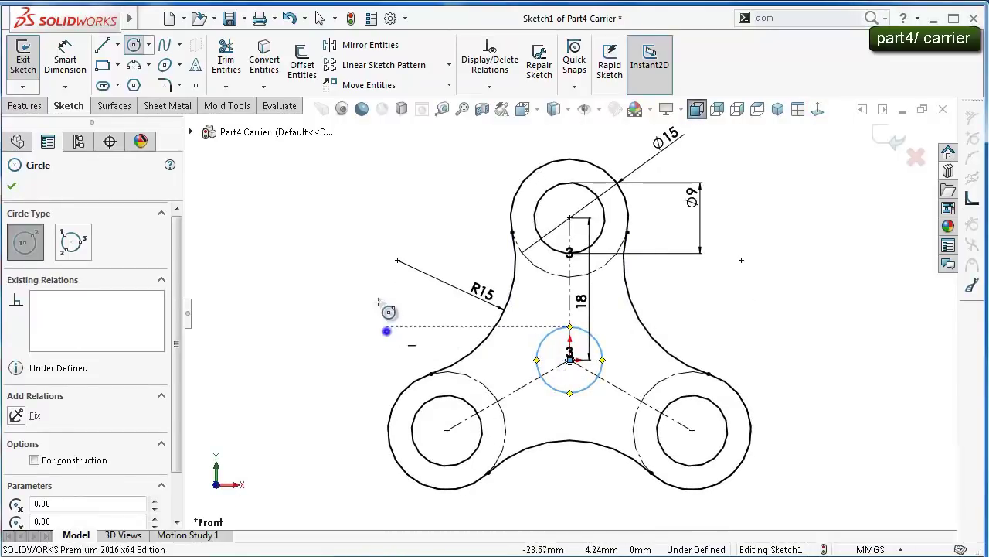
Dimension the centre circle's diameter as 5 mm
{"action": "right_click_drag", "start_coordinate": [387, 331], "coordinate": [462, 307]}
{"action": "left_click", "coordinate": [540, 356]}
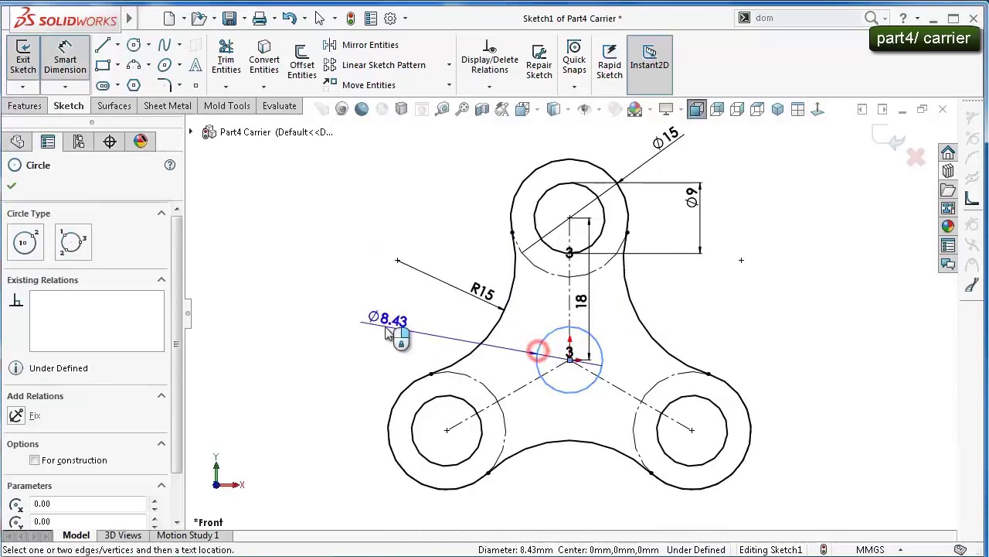
{"action": "left_click", "coordinate": [363, 328]}
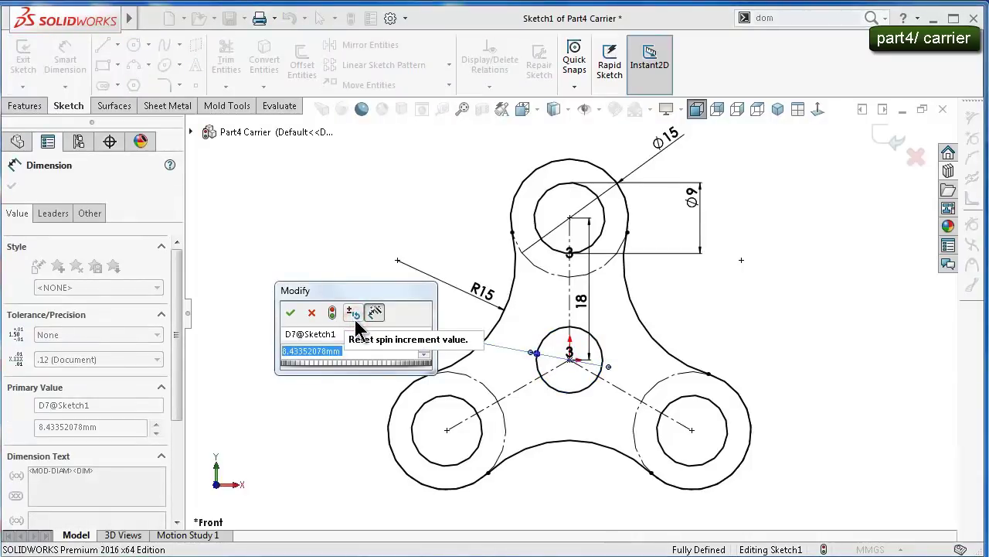
{"action": "type", "text": "5"}
{"action": "key", "text": "Return"}
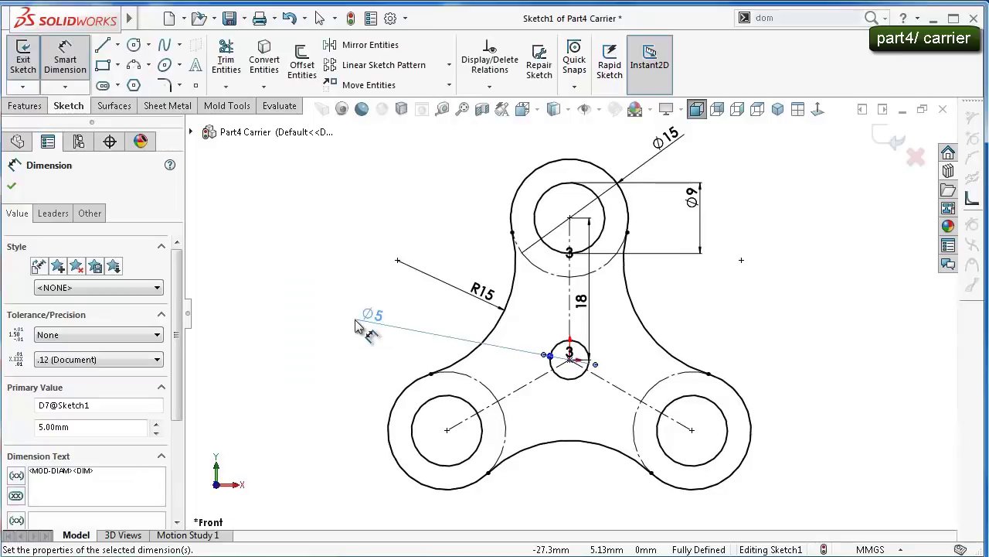
{"action": "left_click", "coordinate": [286, 397]}
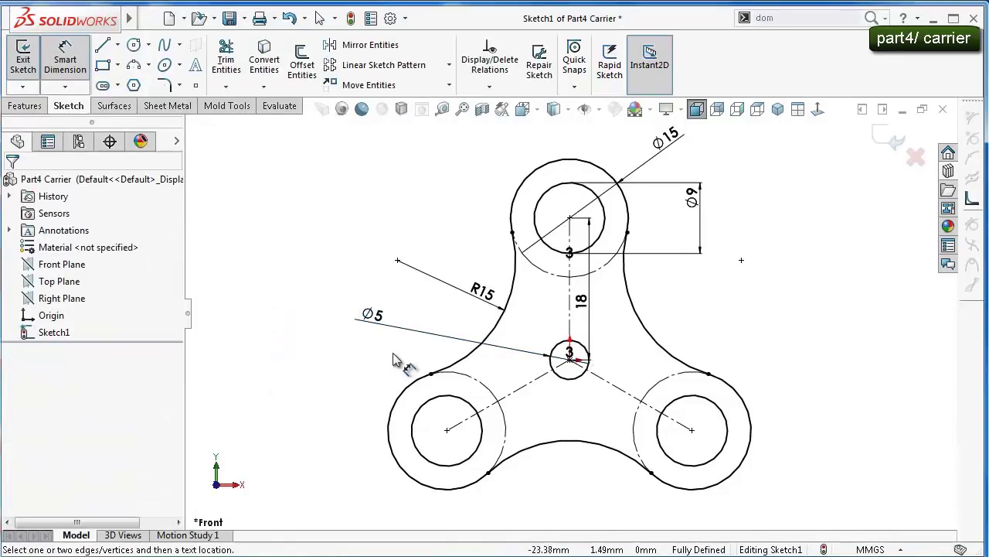
{"action": "middle_click_drag", "start_coordinate": [393, 353], "coordinate": [454, 398]}
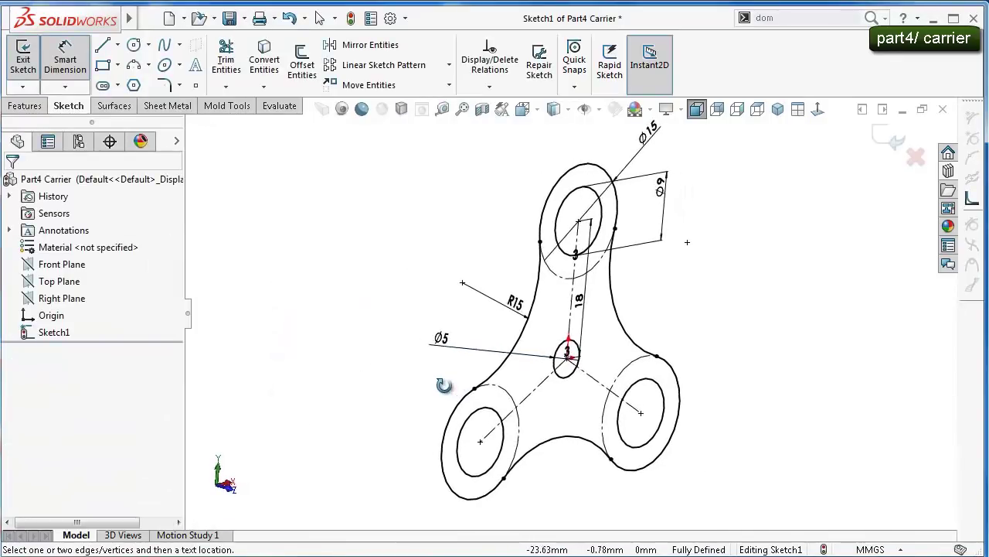
Start an Extruded Boss/Base set to Mid Plane with 2.5 mm depth
{"action": "left_click", "coordinate": [24, 106]}
{"action": "left_click", "coordinate": [31, 68]}
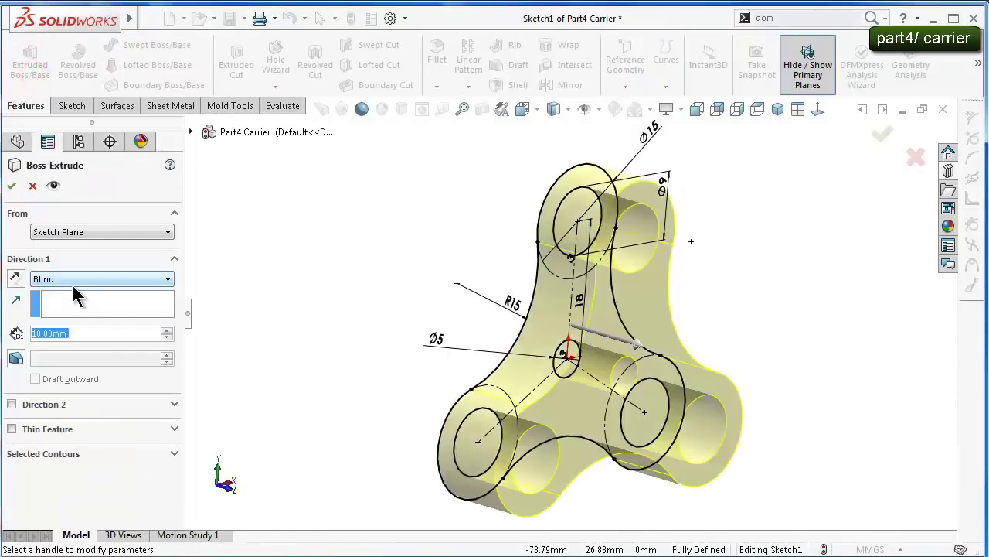
{"action": "left_click", "coordinate": [72, 280]}
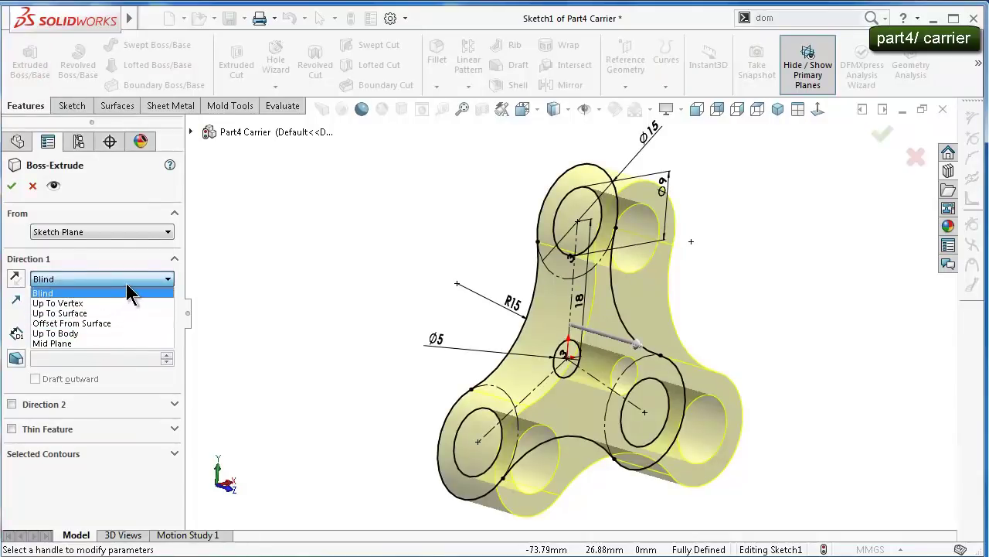
{"action": "left_click", "coordinate": [84, 342]}
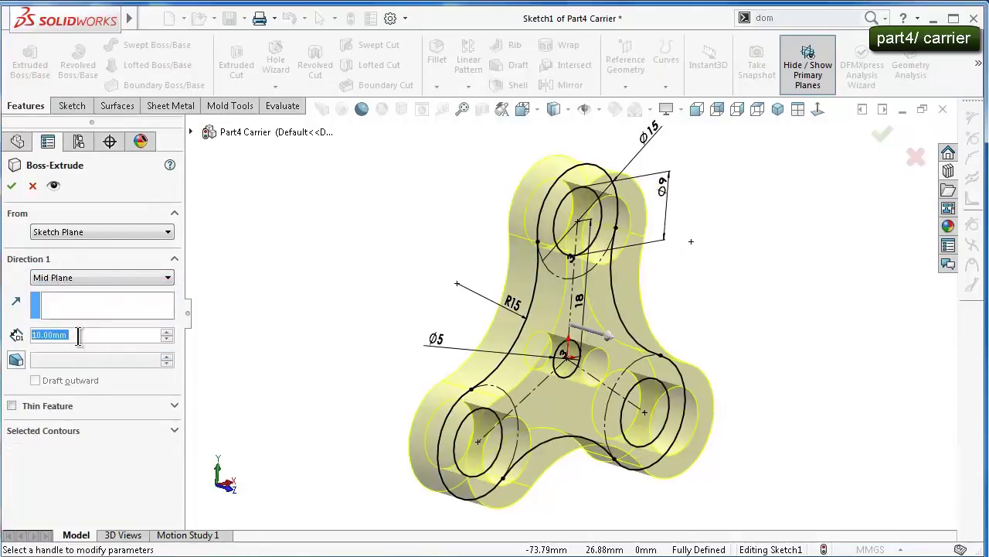
{"action": "type", "text": "2"}
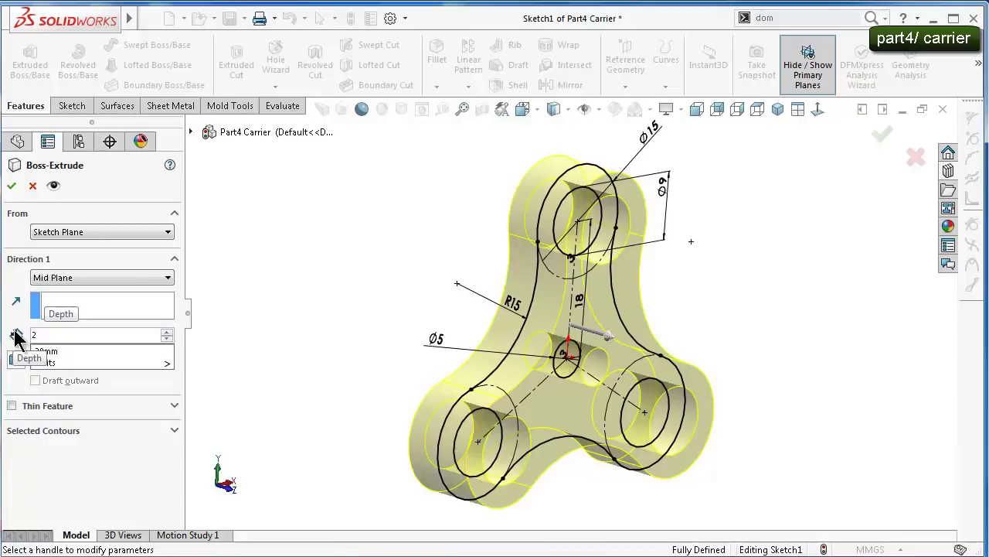
{"action": "type", "text": "5"}
{"action": "key", "text": "BackSpace"}
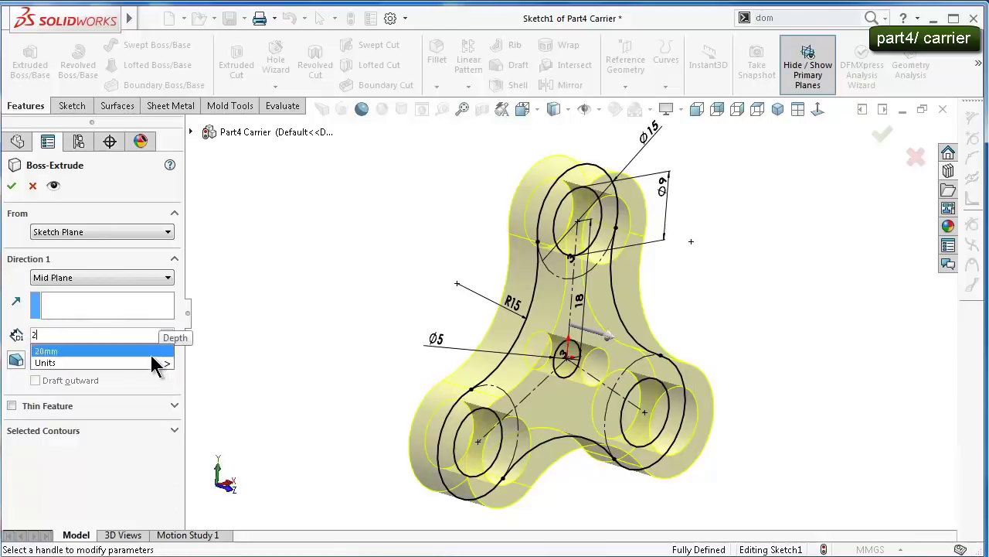
{"action": "type", "text": ".5"}
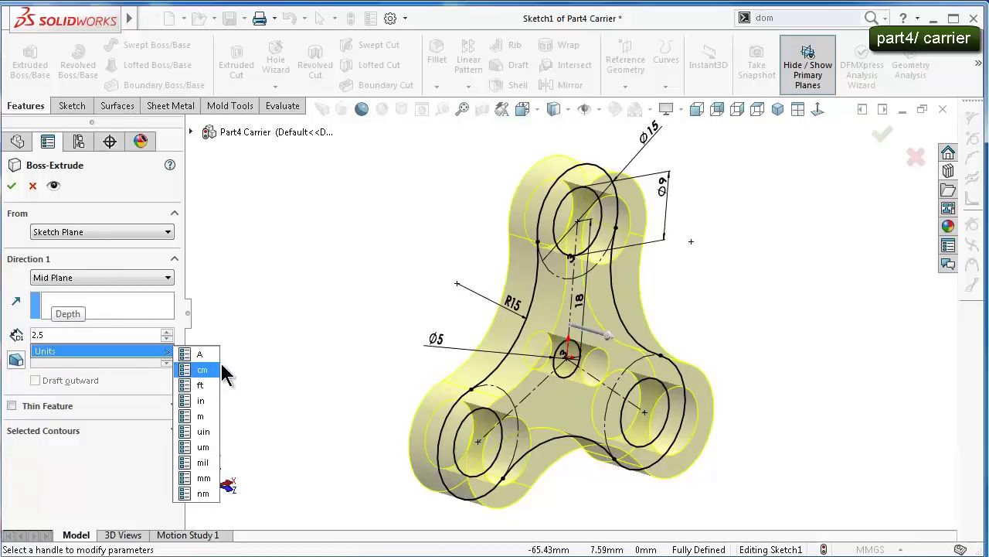
{"action": "left_click", "coordinate": [224, 373]}
{"action": "left_click", "coordinate": [333, 317]}
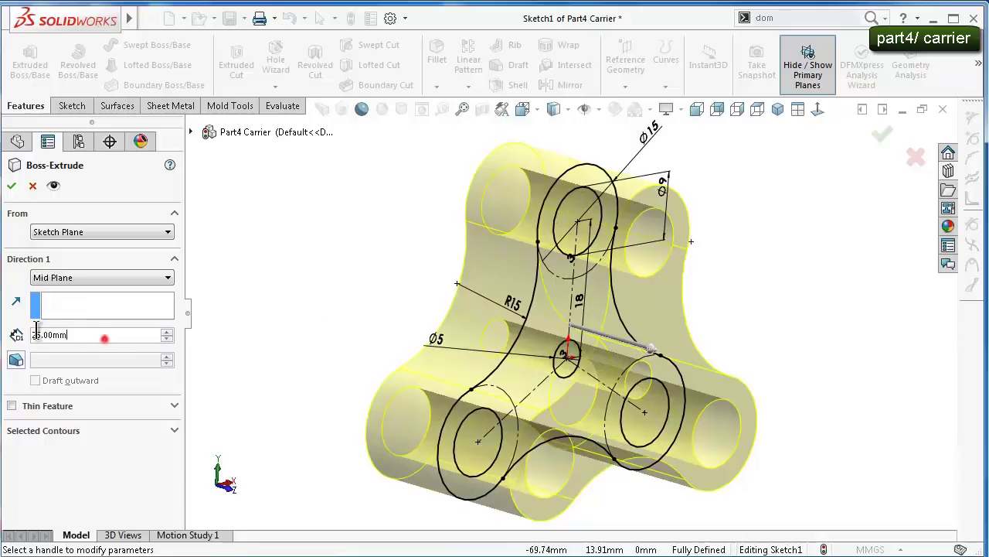
{"action": "type", "text": "2.5"}
{"action": "left_click", "coordinate": [260, 317]}
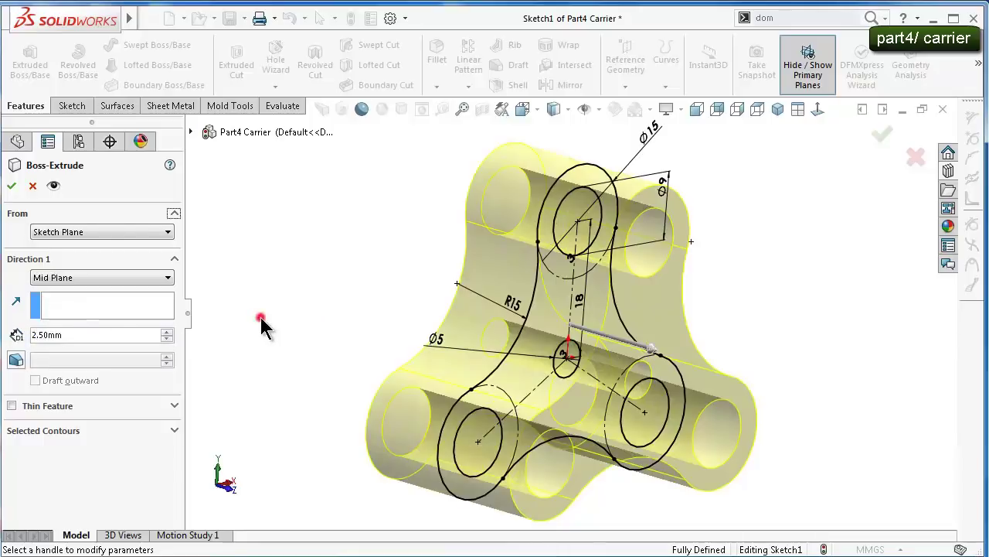
Limit the extrusion to the centre circle and outer three-lobed regions and accept it
{"action": "scroll", "coordinate": [525, 320], "scroll_direction": "down", "scroll_amount": 1}
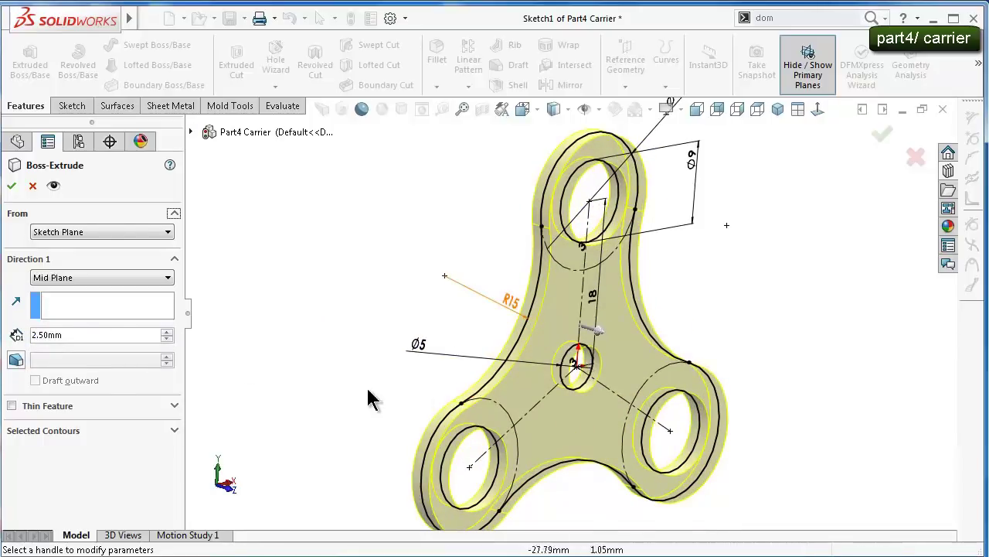
{"action": "left_click", "coordinate": [173, 431]}
{"action": "left_click", "coordinate": [120, 456]}
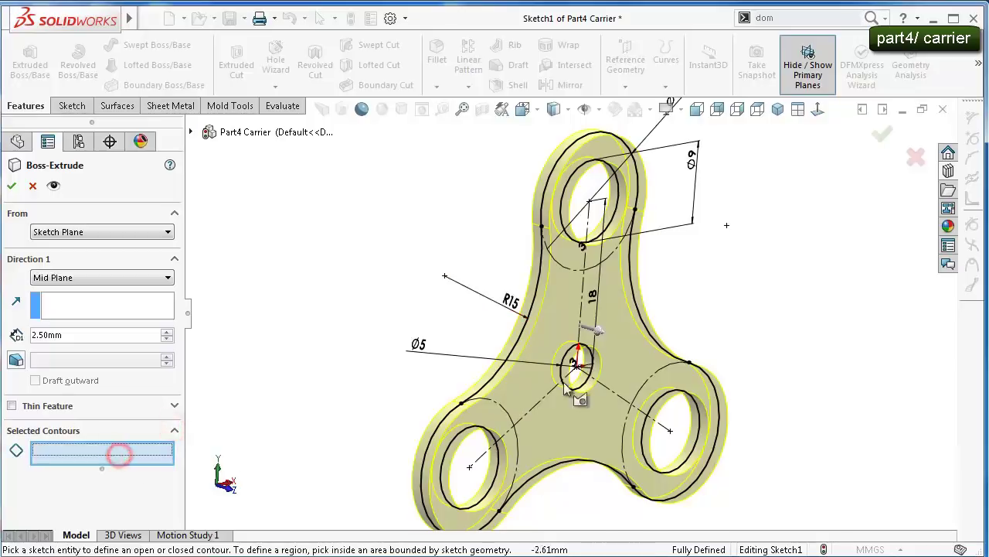
{"action": "left_click", "coordinate": [580, 380]}
{"action": "left_click", "coordinate": [523, 394]}
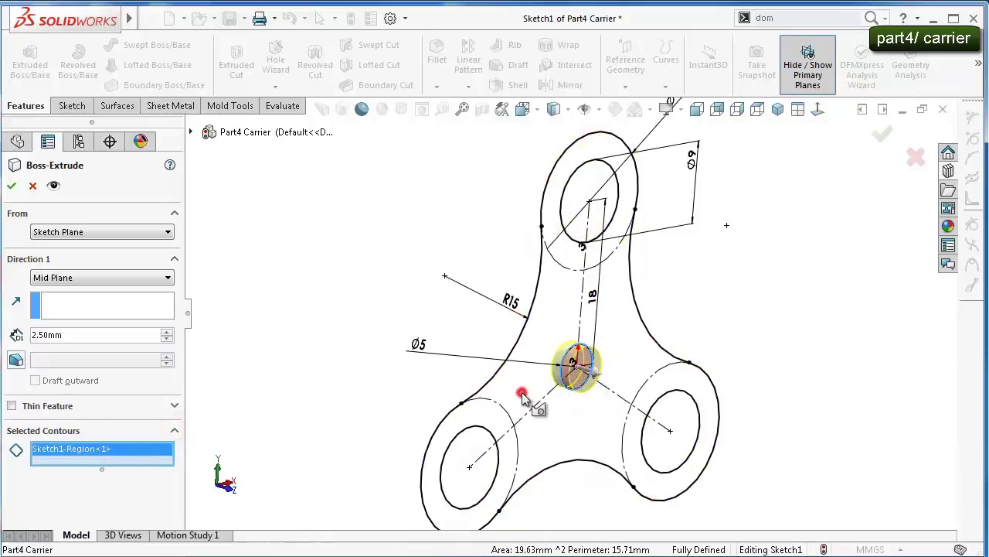
{"action": "mouse_move", "coordinate": [393, 348]}
{"action": "middle_mouse_down"}
{"action": "mouse_move", "coordinate": [340, 351]}
{"action": "mouse_move", "coordinate": [380, 327]}
{"action": "mouse_move", "coordinate": [399, 350]}
{"action": "middle_mouse_up"}
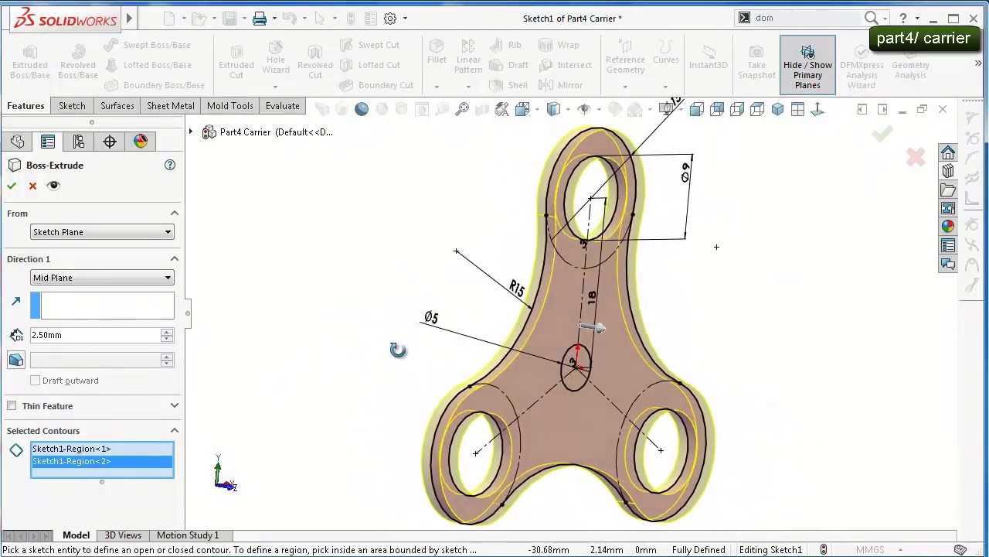
{"action": "left_click", "coordinate": [12, 186]}
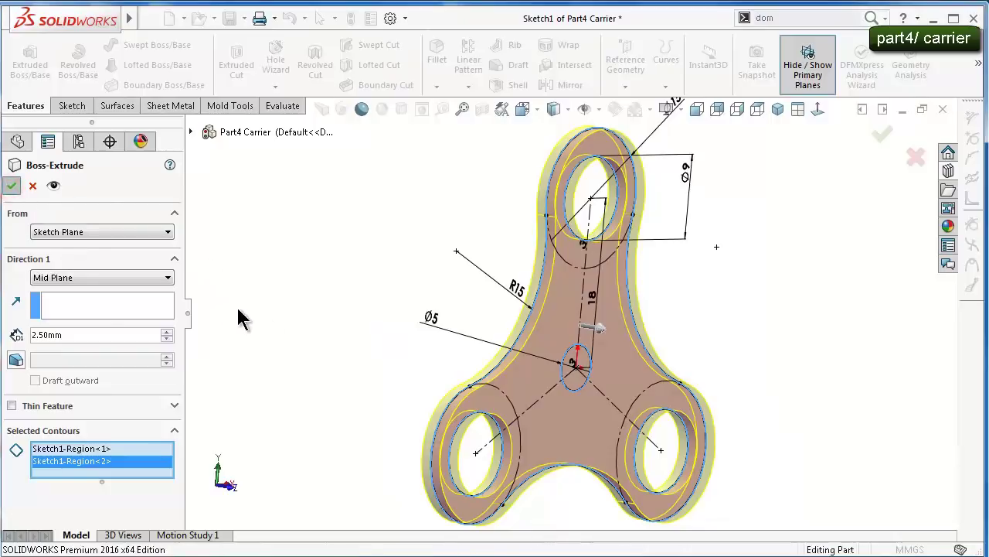
{"action": "left_click", "coordinate": [337, 287]}
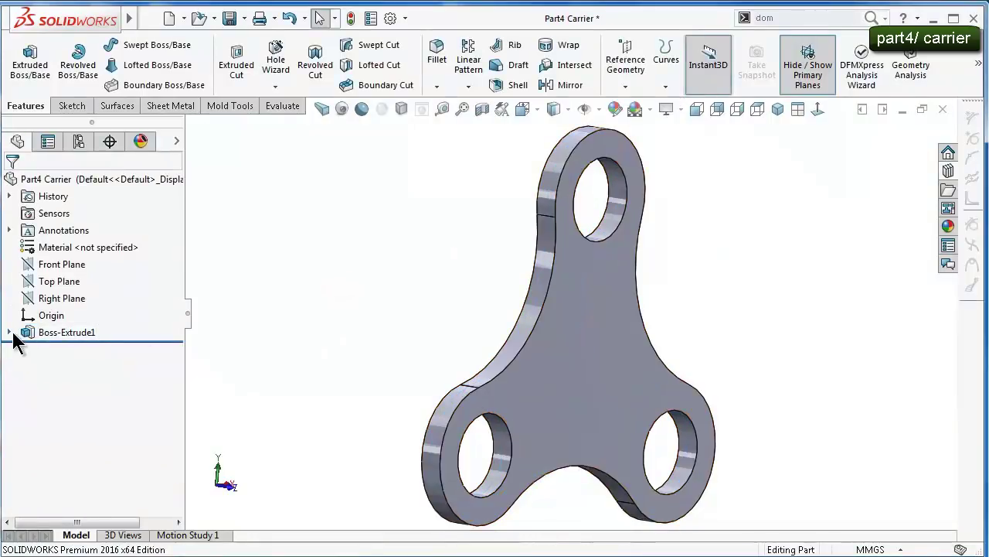
Hide Sketch1 under Boss-Extrude1
{"action": "left_click", "coordinate": [9, 332]}
{"action": "left_click", "coordinate": [71, 349]}
{"action": "left_click", "coordinate": [78, 328]}
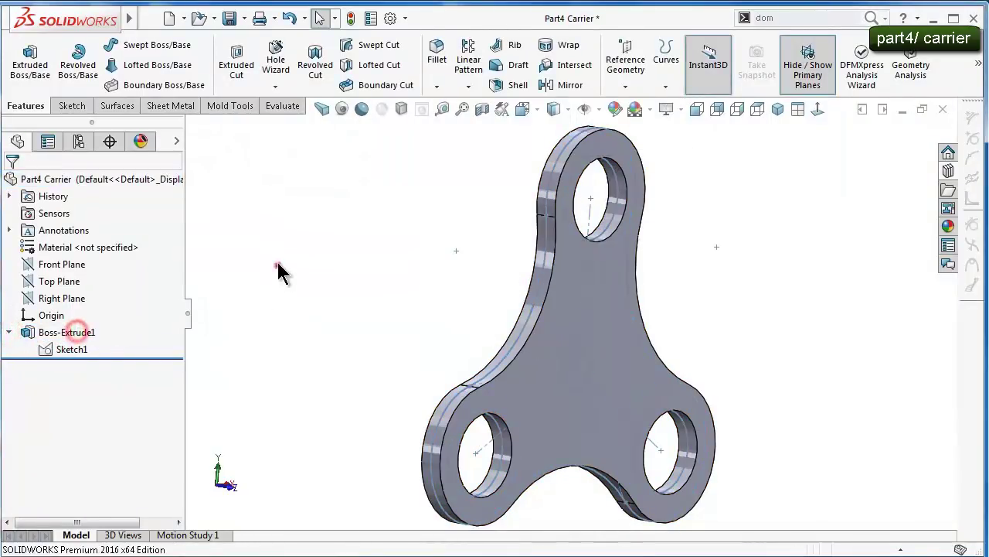
Extrude the Ø5 centre circle 50 mm blind to form the pin
{"action": "left_click", "coordinate": [29, 61]}
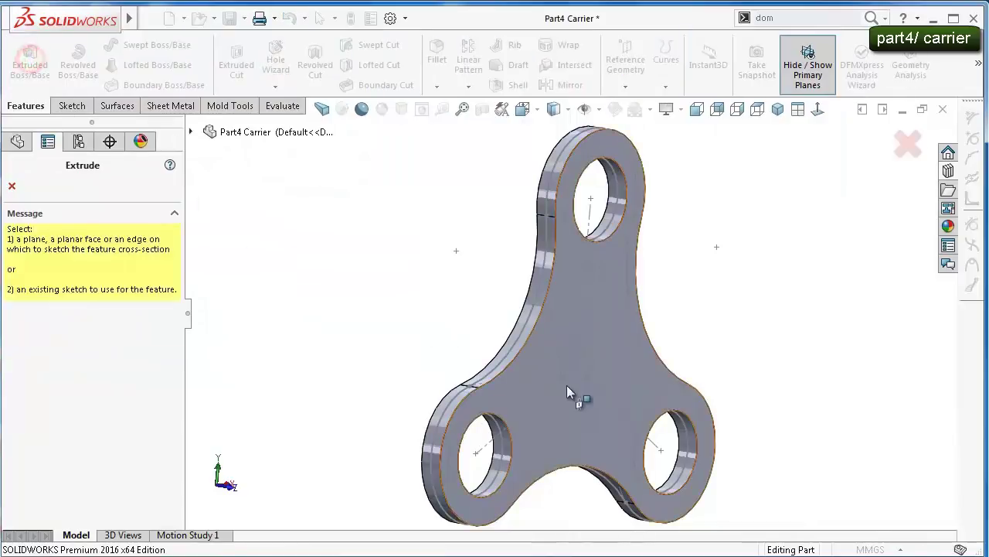
{"action": "left_click", "coordinate": [580, 394]}
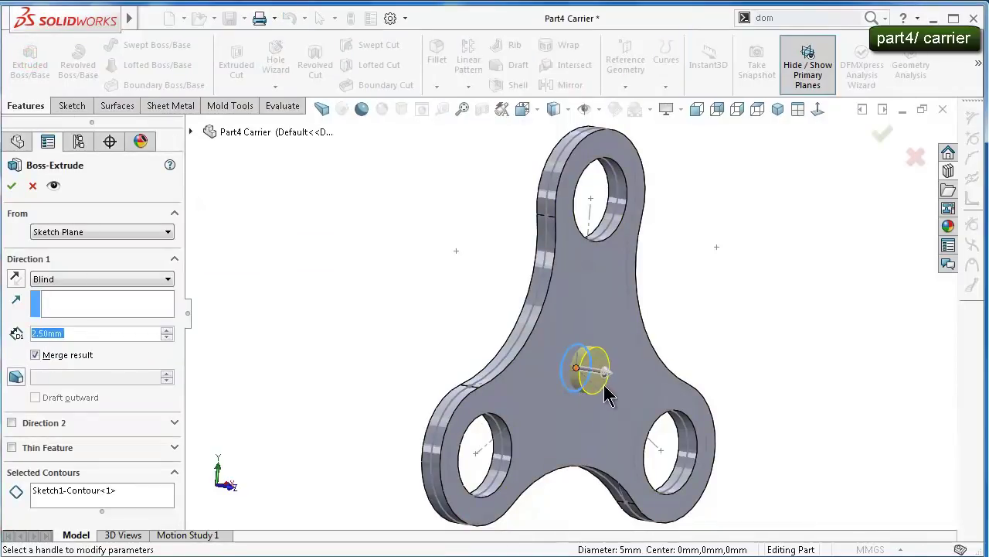
{"action": "left_click_drag", "start_coordinate": [597, 363], "coordinate": [830, 375]}
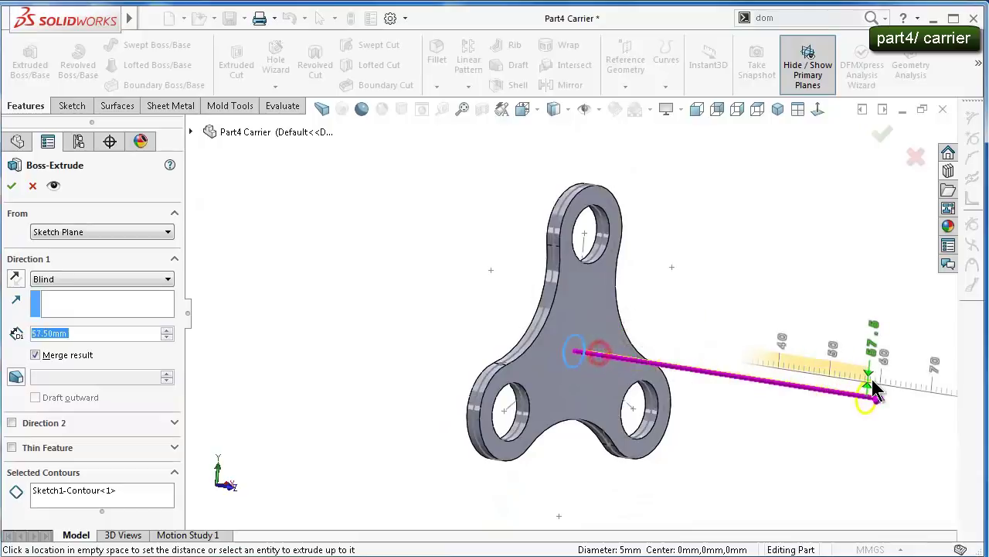
{"action": "middle_click_drag", "start_coordinate": [740, 279], "coordinate": [780, 283]}
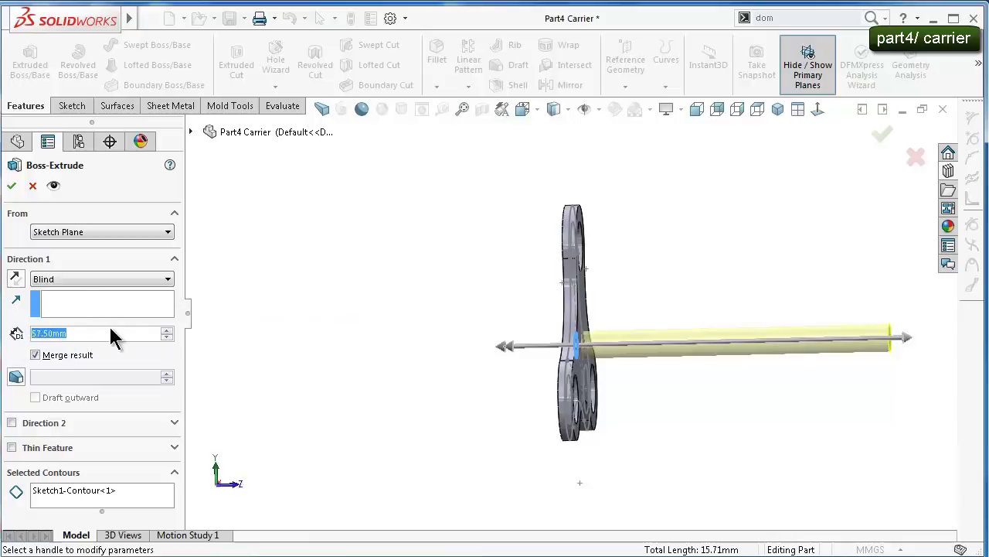
{"action": "type", "text": "50"}
{"action": "key", "text": "Return"}
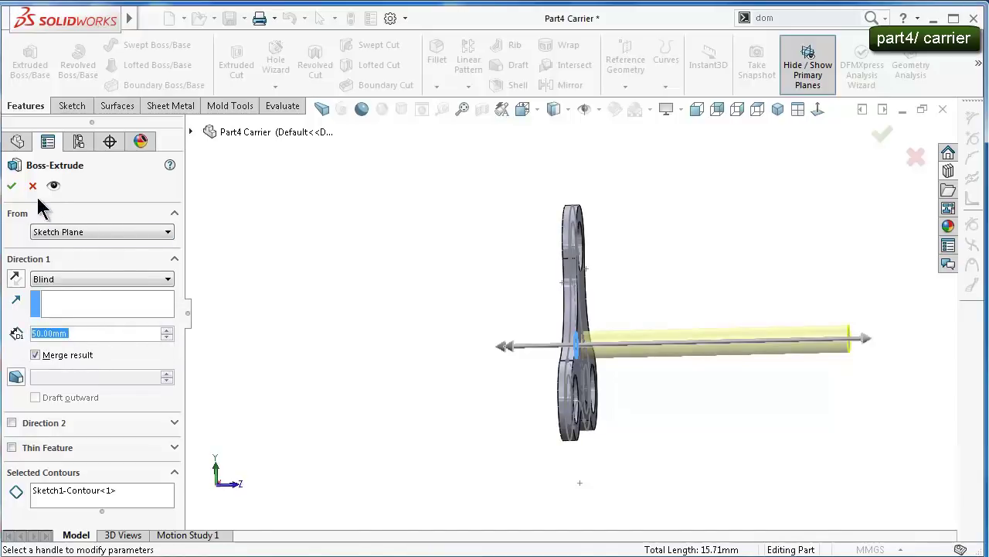
{"action": "left_click", "coordinate": [11, 186]}
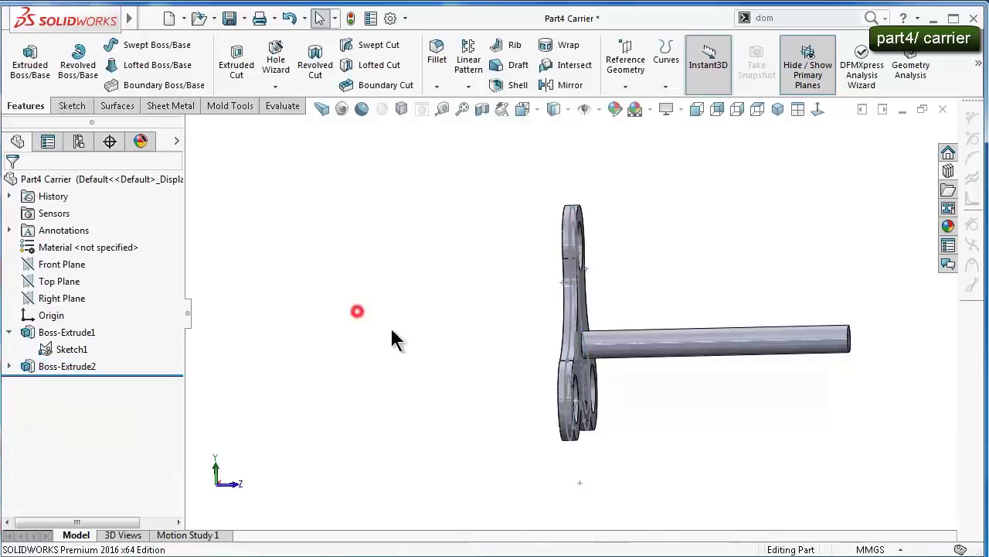
{"action": "mouse_move", "coordinate": [357, 313]}
{"action": "middle_mouse_down"}
{"action": "mouse_move", "coordinate": [278, 358]}
{"action": "mouse_move", "coordinate": [294, 336]}
{"action": "mouse_move", "coordinate": [453, 358]}
{"action": "mouse_move", "coordinate": [339, 348]}
{"action": "middle_mouse_up"}
{"action": "scroll", "coordinate": [506, 353], "scroll_direction": "down", "scroll_amount": 2}
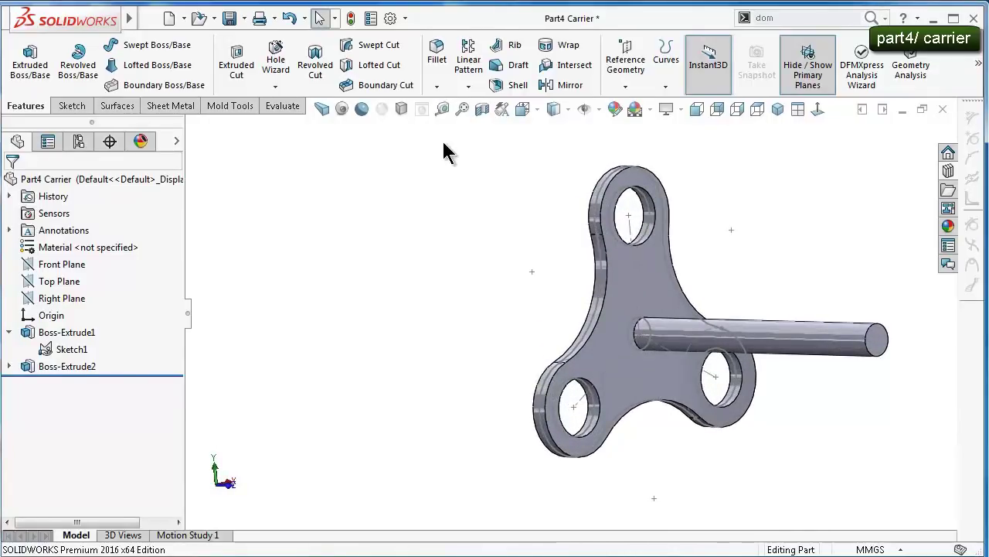
Fillet the carrier plate's front and back outline edges at 0.75 mm radius
{"action": "left_click", "coordinate": [438, 69]}
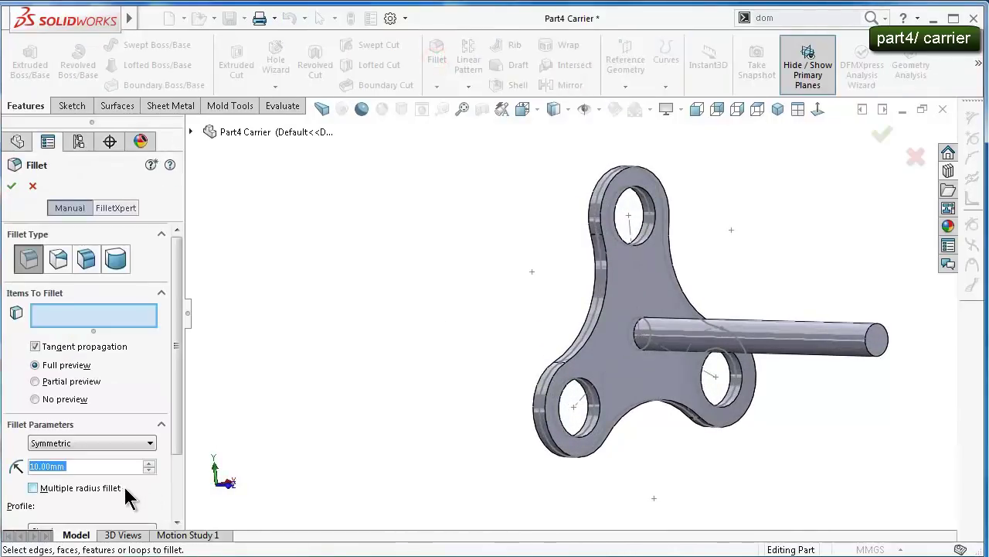
{"action": "type", "text": "1"}
{"action": "left_click", "coordinate": [278, 387]}
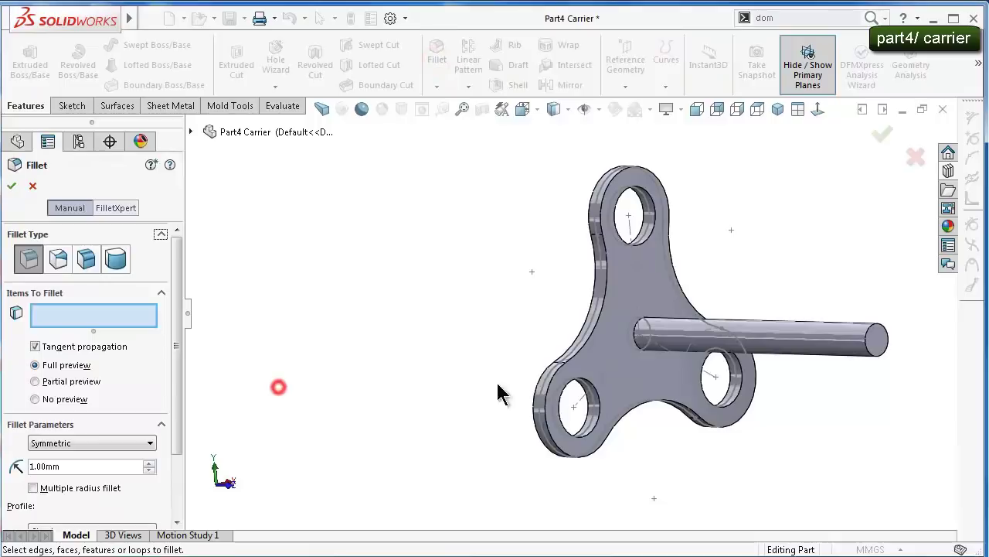
{"action": "left_click", "coordinate": [593, 337]}
{"action": "mouse_move", "coordinate": [551, 348]}
{"action": "middle_mouse_down"}
{"action": "mouse_move", "coordinate": [578, 332]}
{"action": "mouse_move", "coordinate": [605, 348]}
{"action": "middle_mouse_up"}
{"action": "scroll", "coordinate": [618, 354], "scroll_direction": "down", "scroll_amount": 2}
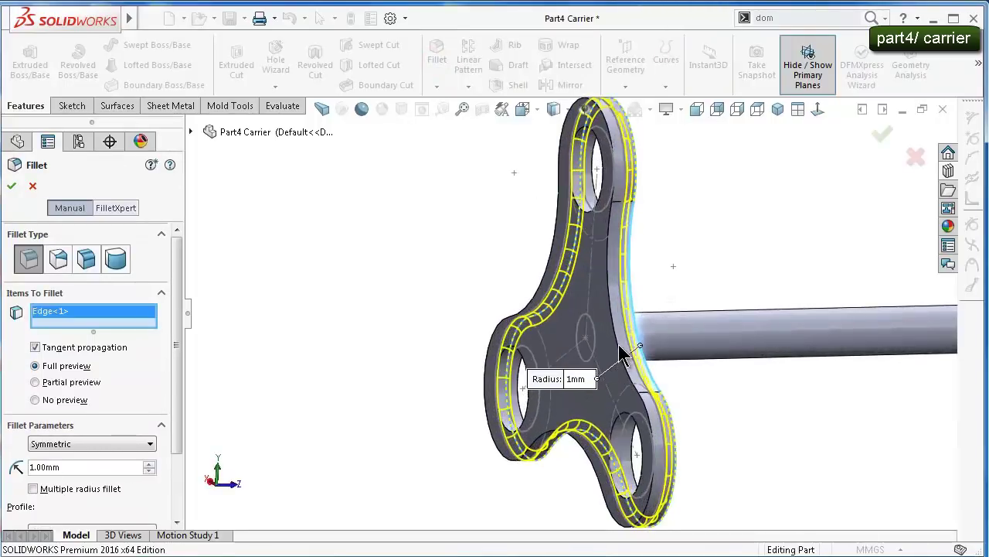
{"action": "left_click", "coordinate": [624, 350]}
{"action": "middle_click_drag", "start_coordinate": [466, 327], "coordinate": [382, 318]}
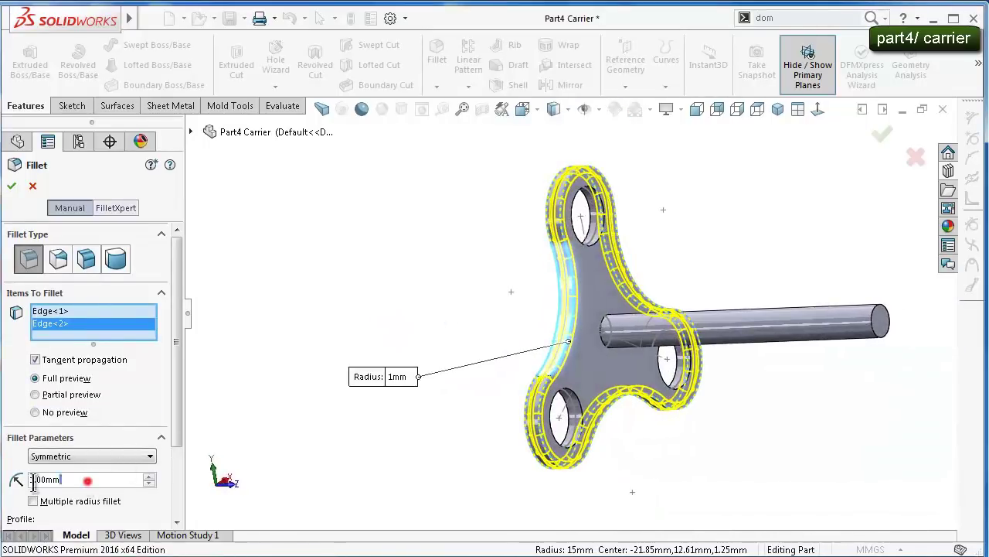
{"action": "type", "text": "0.75"}
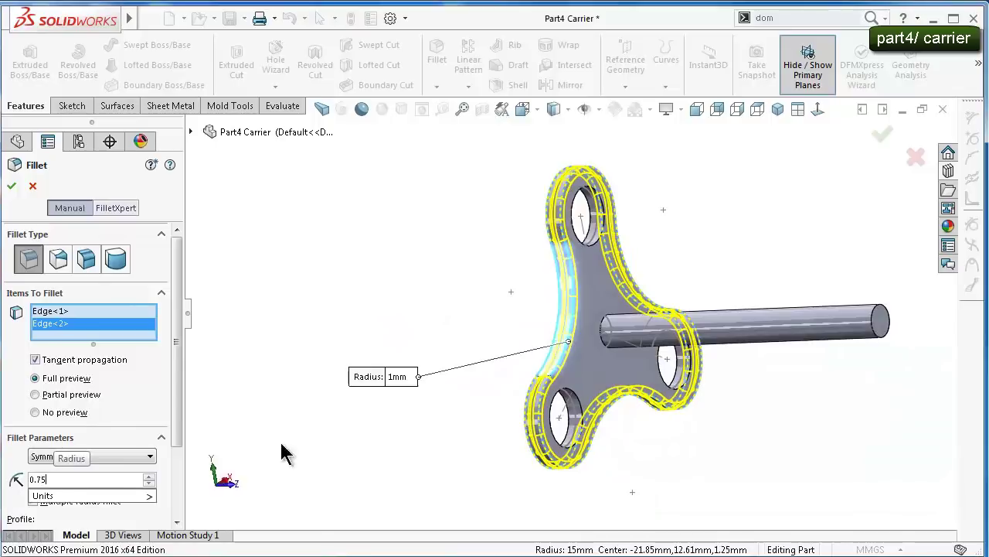
{"action": "left_click", "coordinate": [369, 473]}
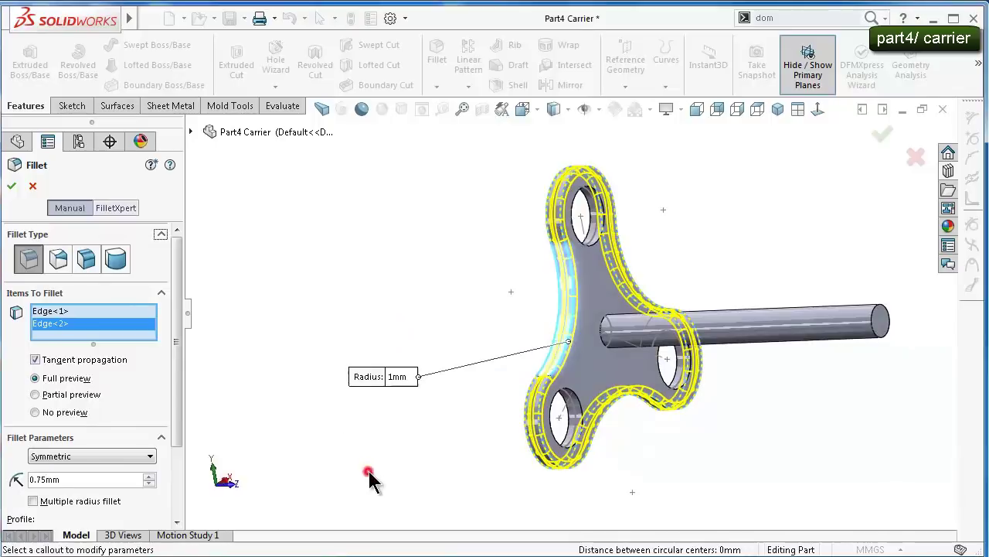
{"action": "left_click", "coordinate": [12, 189]}
{"action": "left_click", "coordinate": [700, 439]}
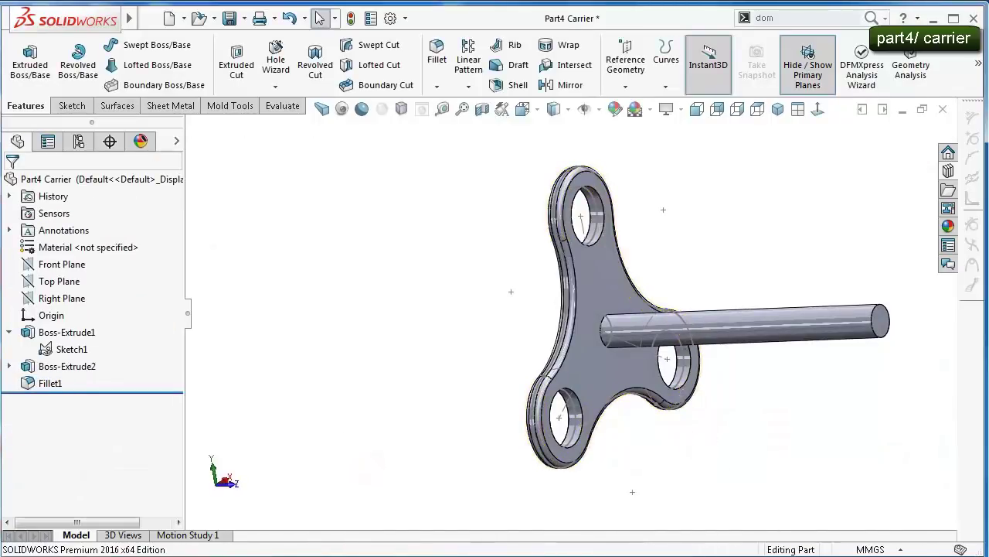
Hide Sketch1's base lines, leaving only the solid plate and 50 mm pin visible
{"action": "middle_click_drag", "start_coordinate": [754, 462], "coordinate": [692, 404]}
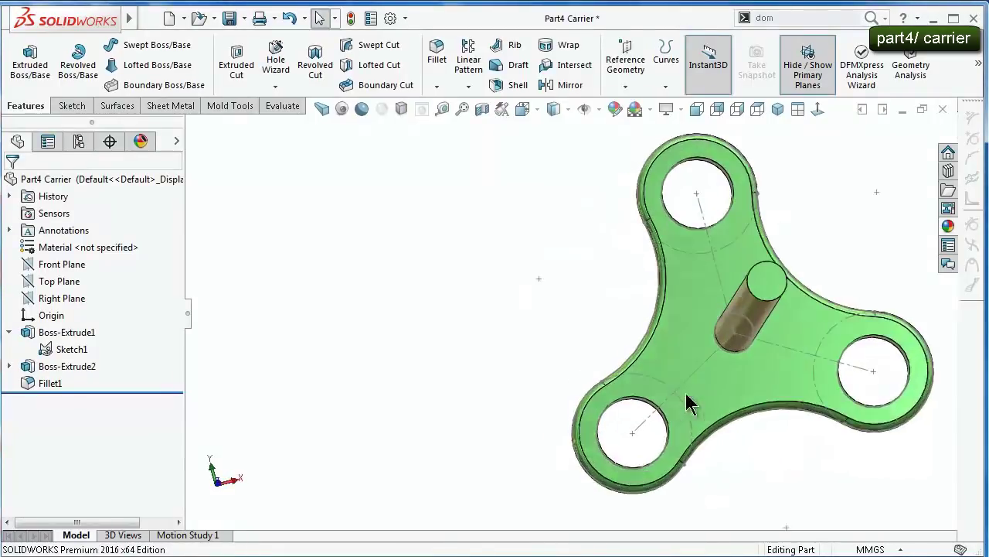
{"action": "scroll", "coordinate": [726, 389], "scroll_direction": "down", "scroll_amount": 3}
{"action": "left_click", "coordinate": [682, 334]}
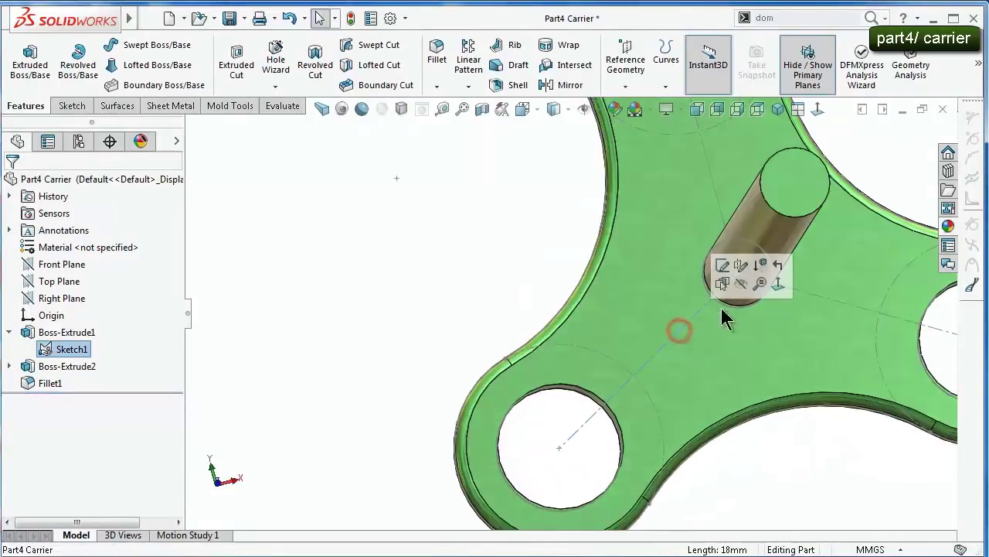
{"action": "left_click", "coordinate": [740, 283]}
{"action": "mouse_move", "coordinate": [430, 292]}
{"action": "middle_mouse_down"}
{"action": "mouse_move", "coordinate": [619, 312]}
{"action": "mouse_move", "coordinate": [622, 323]}
{"action": "mouse_move", "coordinate": [791, 276]}
{"action": "mouse_move", "coordinate": [837, 278]}
{"action": "mouse_move", "coordinate": [760, 279]}
{"action": "mouse_move", "coordinate": [842, 276]}
{"action": "mouse_move", "coordinate": [713, 323]}
{"action": "mouse_move", "coordinate": [734, 316]}
{"action": "middle_mouse_up"}
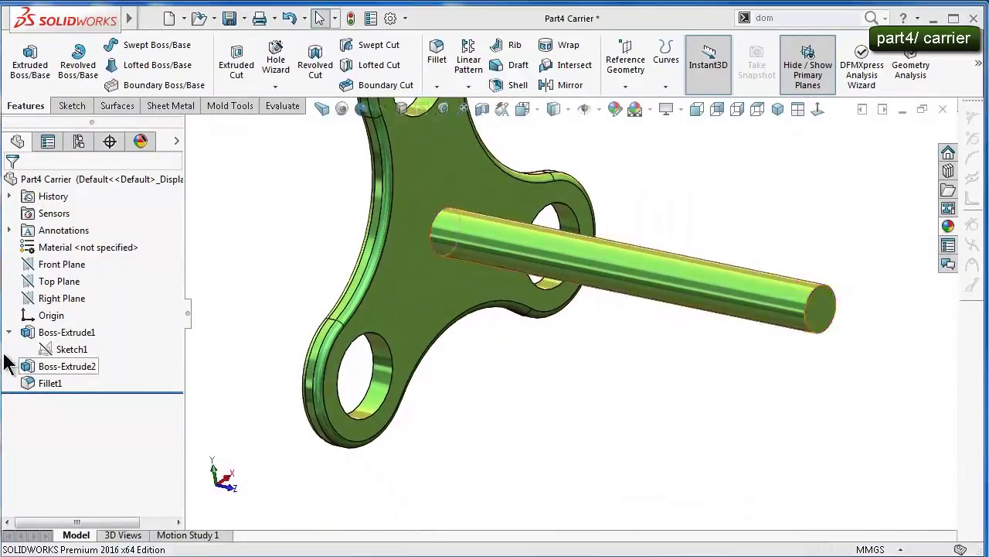
{"action": "left_click", "coordinate": [56, 283]}
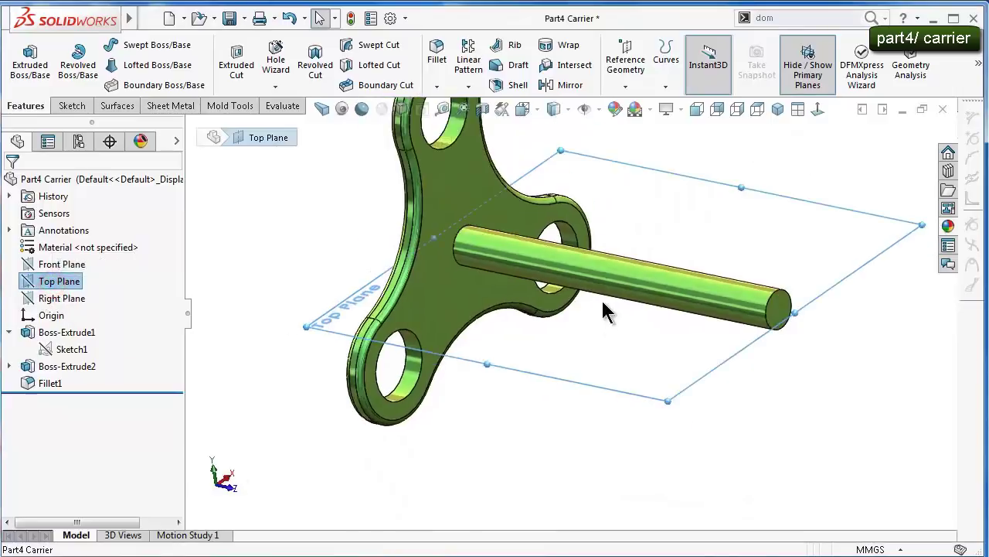
{"action": "middle_click_drag", "start_coordinate": [602, 298], "coordinate": [595, 304]}
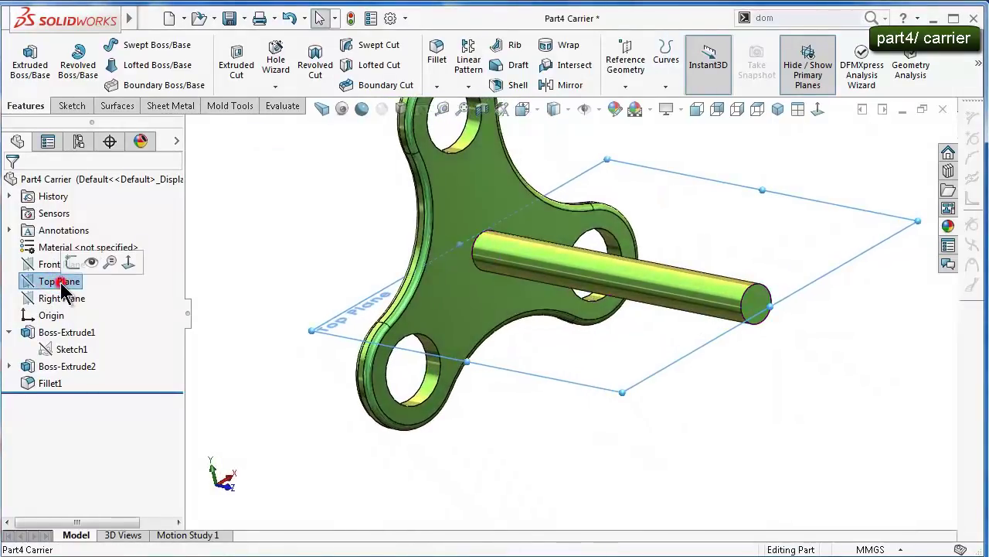
Start a sketch on the Top Plane, view it normal, and draw a small rectangle at the pin's edge
{"action": "left_click", "coordinate": [66, 269]}
{"action": "left_click", "coordinate": [66, 283]}
{"action": "left_click", "coordinate": [73, 264]}
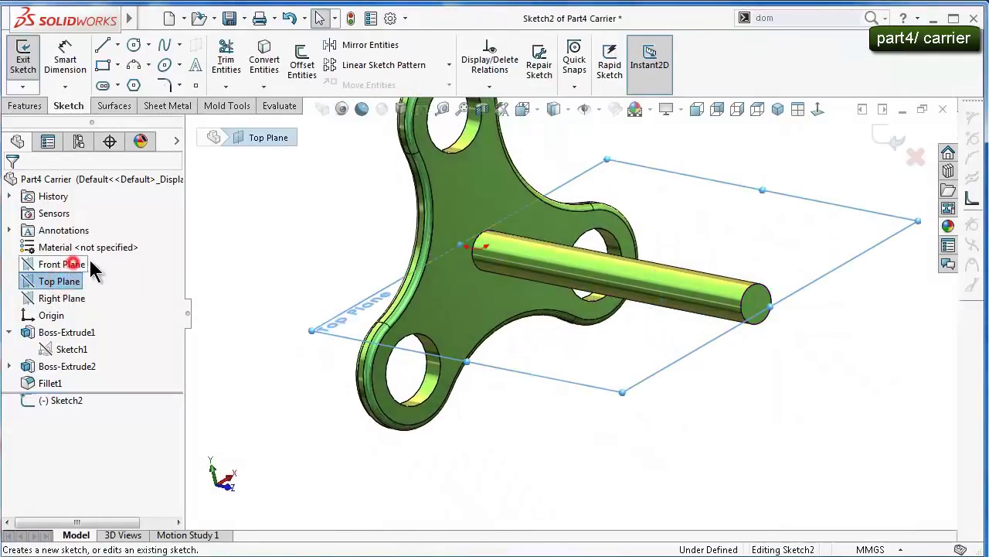
{"action": "left_click", "coordinate": [812, 113]}
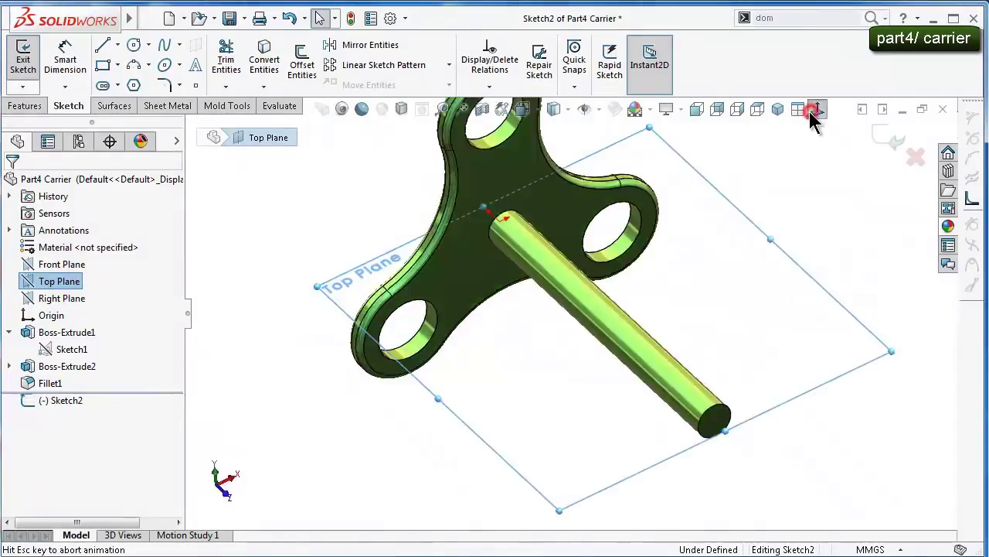
{"action": "scroll", "coordinate": [562, 452], "scroll_direction": "down", "scroll_amount": 3}
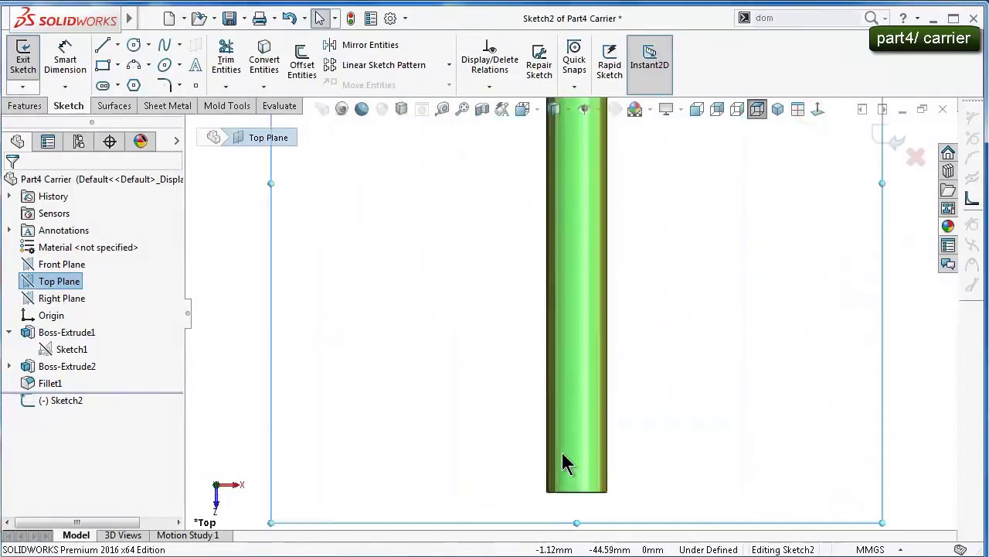
{"action": "left_click", "coordinate": [105, 66]}
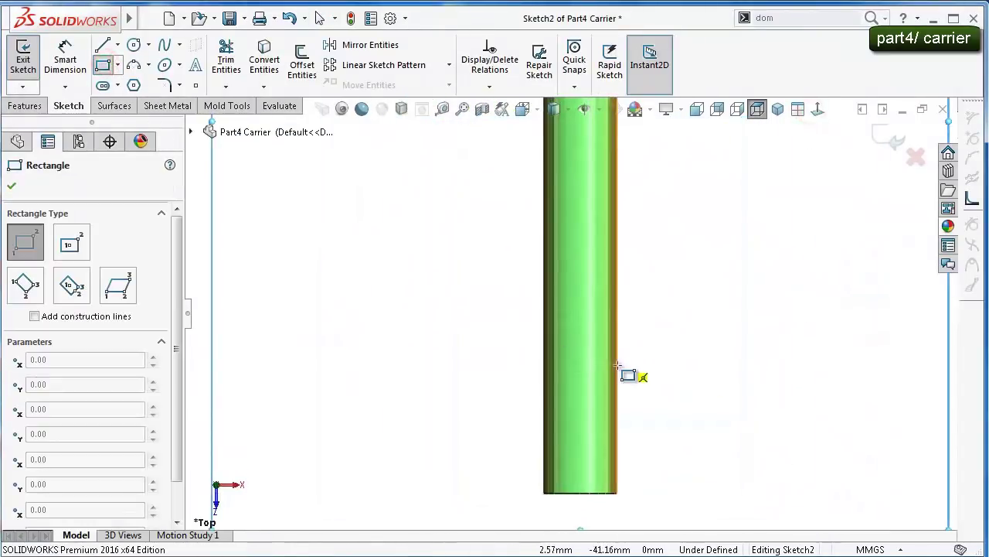
{"action": "left_click", "coordinate": [617, 364]}
{"action": "left_click", "coordinate": [643, 384]}
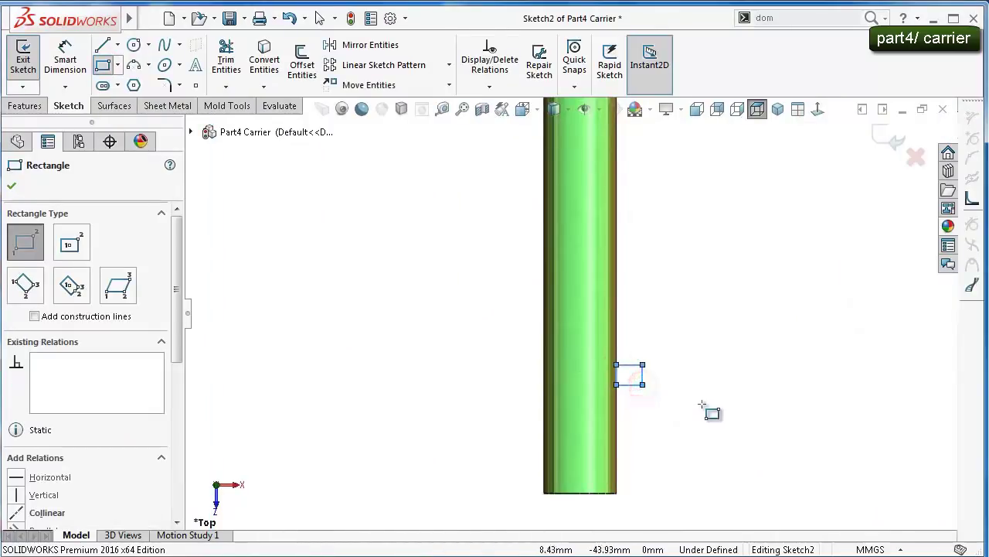
Dimension the rectangle 1.5 mm high and make its edges equal to form a square
{"action": "right_click_drag", "start_coordinate": [687, 396], "coordinate": [654, 360]}
{"action": "scroll", "coordinate": [646, 367], "scroll_direction": "down", "scroll_amount": 3}
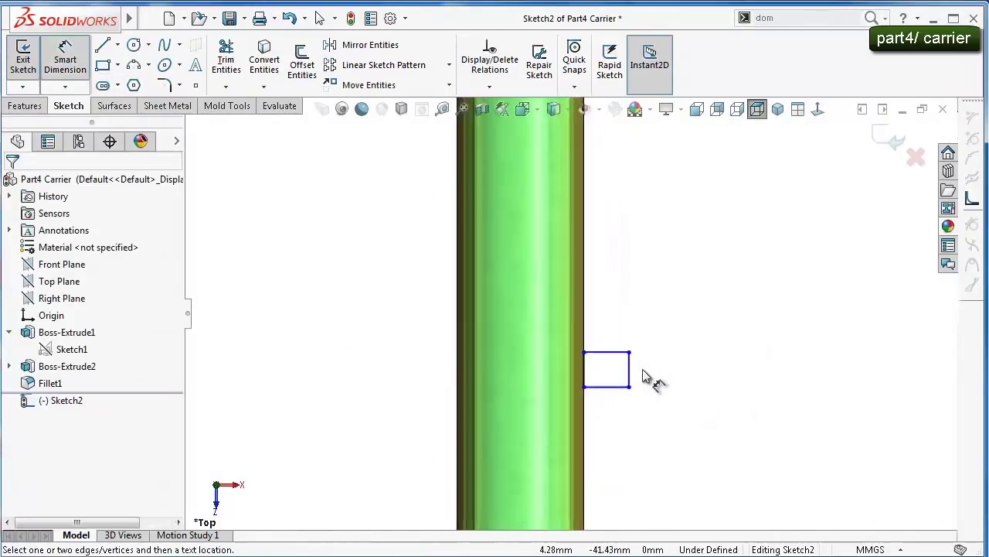
{"action": "left_click", "coordinate": [623, 363]}
{"action": "left_click", "coordinate": [651, 353]}
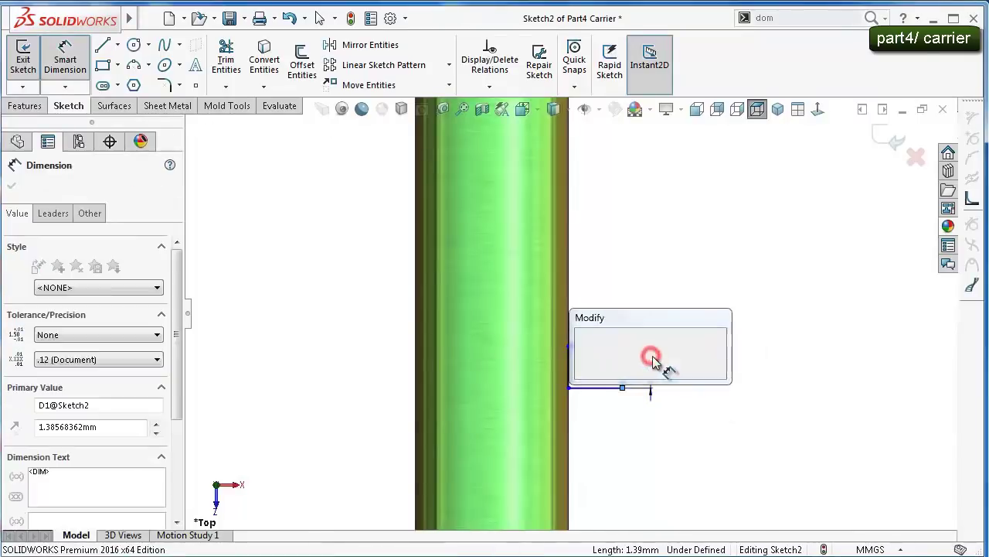
{"action": "type", "text": "1.5"}
{"action": "key", "text": "Return"}
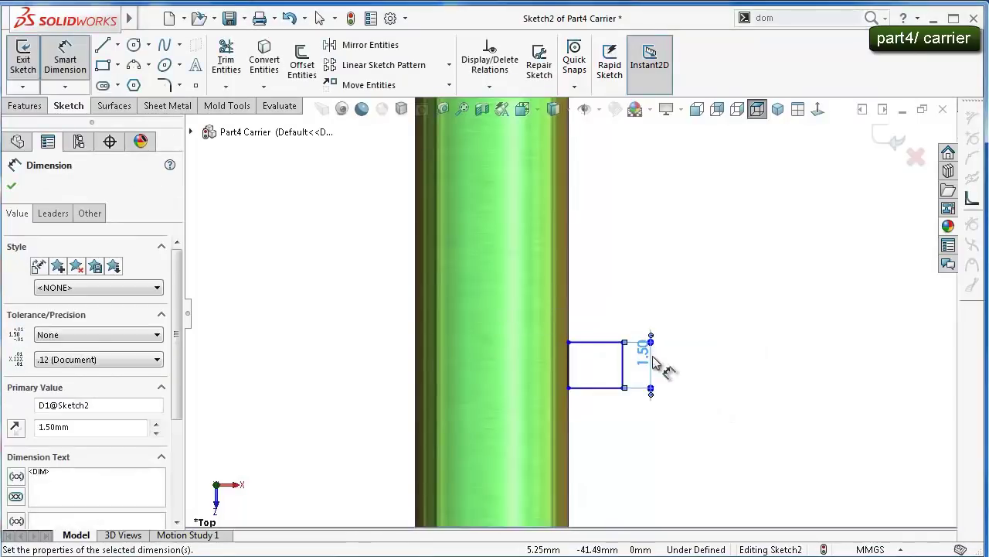
{"action": "left_click", "coordinate": [619, 348]}
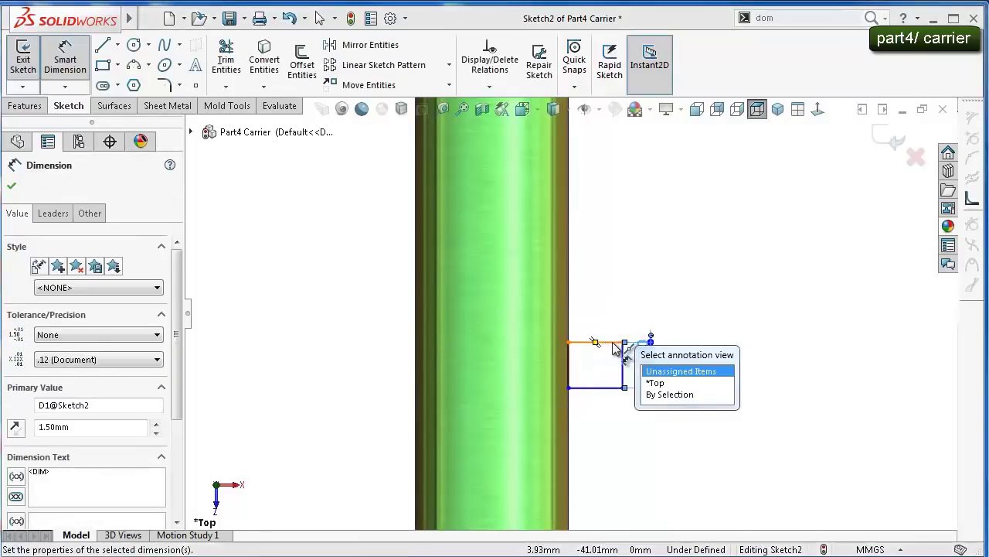
{"action": "left_click", "coordinate": [628, 362]}
{"action": "left_click", "coordinate": [640, 275]}
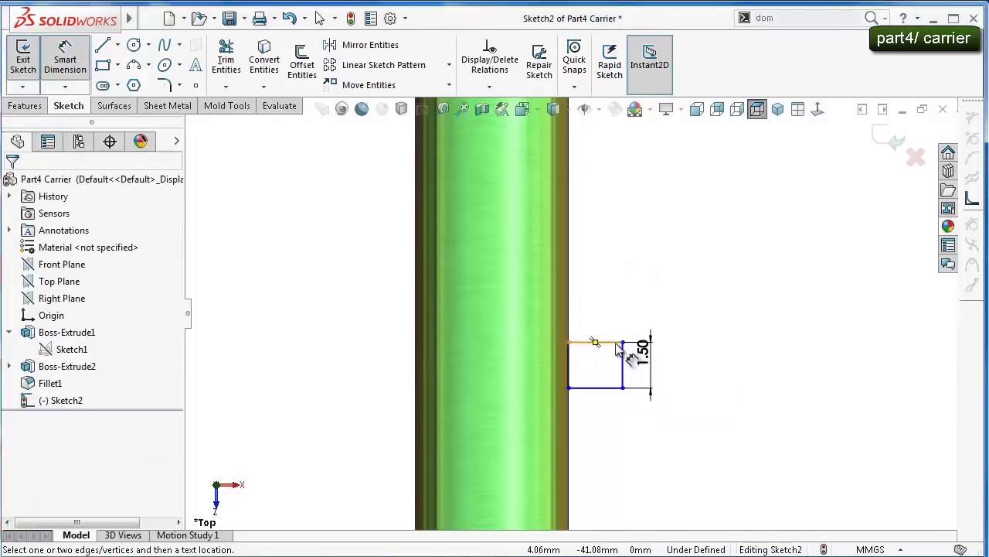
{"action": "key", "text": "Escape"}
{"action": "left_click", "coordinate": [615, 341]}
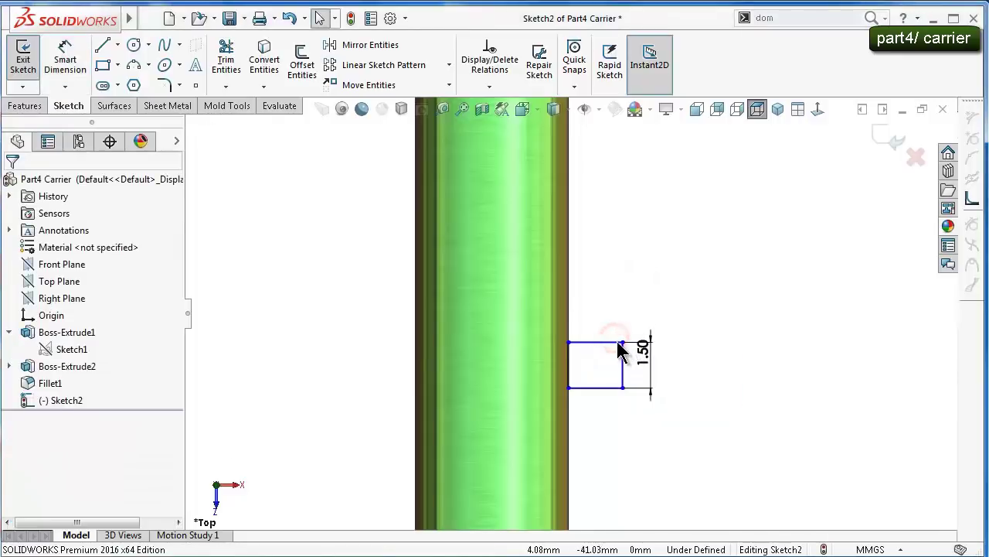
{"action": "left_click", "coordinate": [623, 349], "text": "ctrl"}
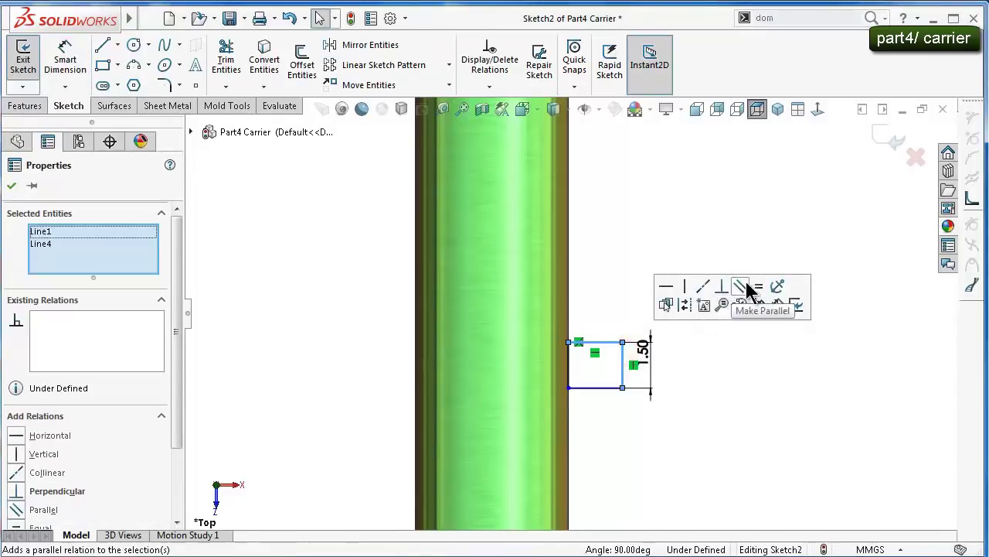
{"action": "left_click", "coordinate": [758, 286]}
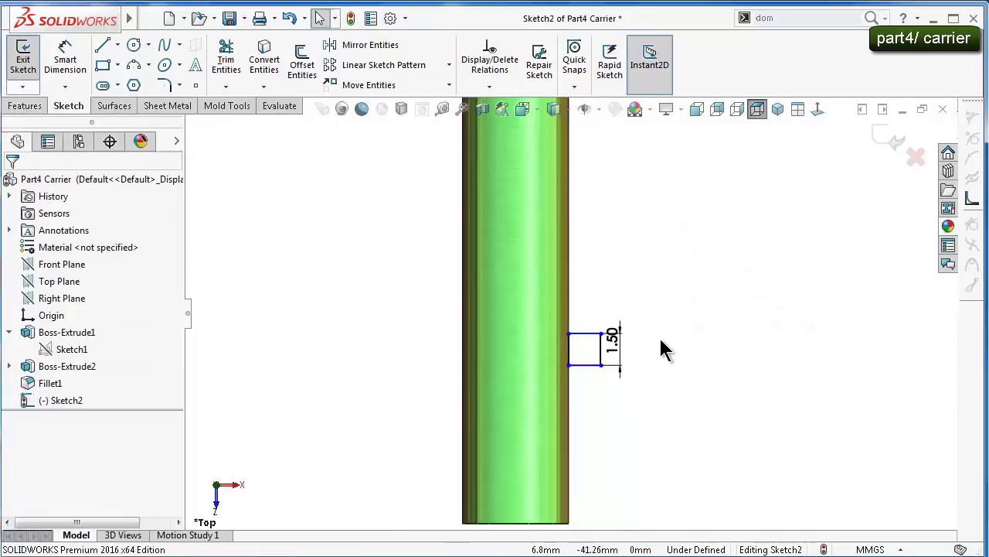
Locate the square 10 mm from the pin's end and show the temporary axes
{"action": "right_click_drag", "start_coordinate": [704, 447], "coordinate": [684, 328]}
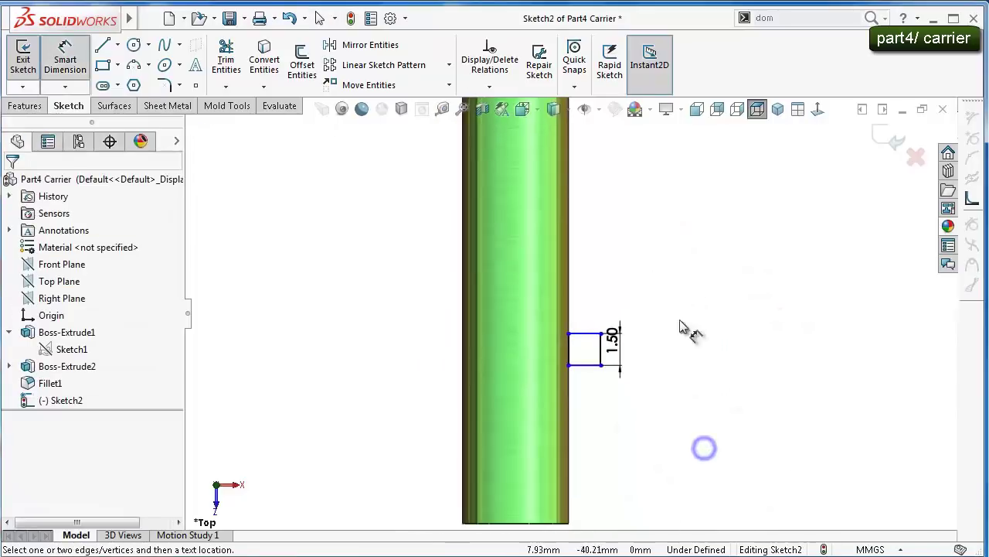
{"action": "left_click", "coordinate": [599, 364]}
{"action": "left_click", "coordinate": [552, 524]}
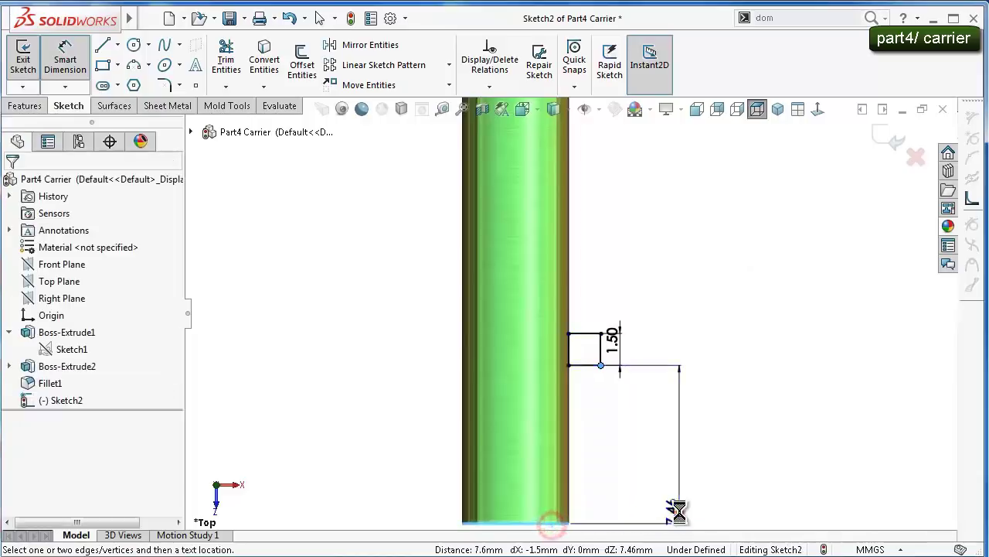
{"action": "left_click", "coordinate": [681, 495]}
{"action": "type", "text": "10"}
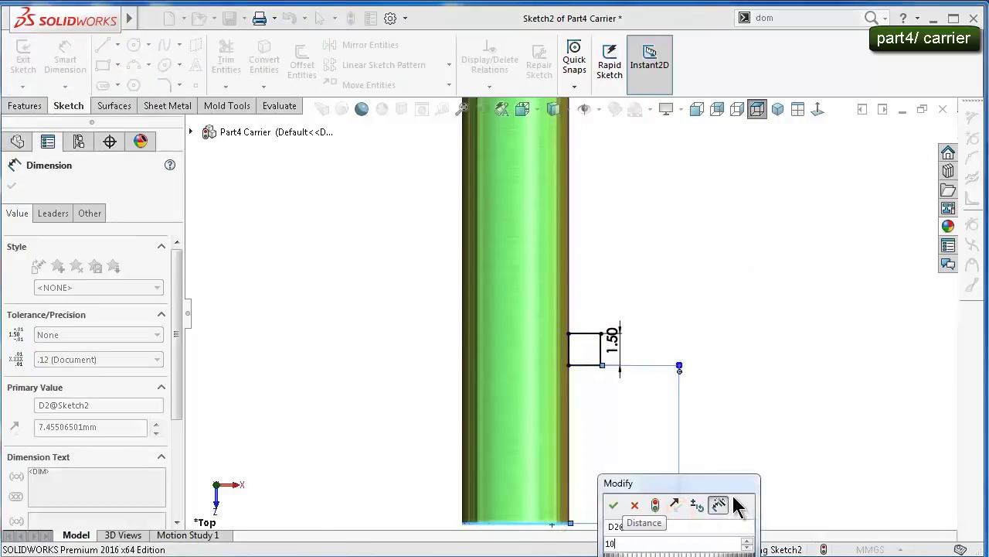
{"action": "key", "text": "Return"}
{"action": "key", "text": "Escape"}
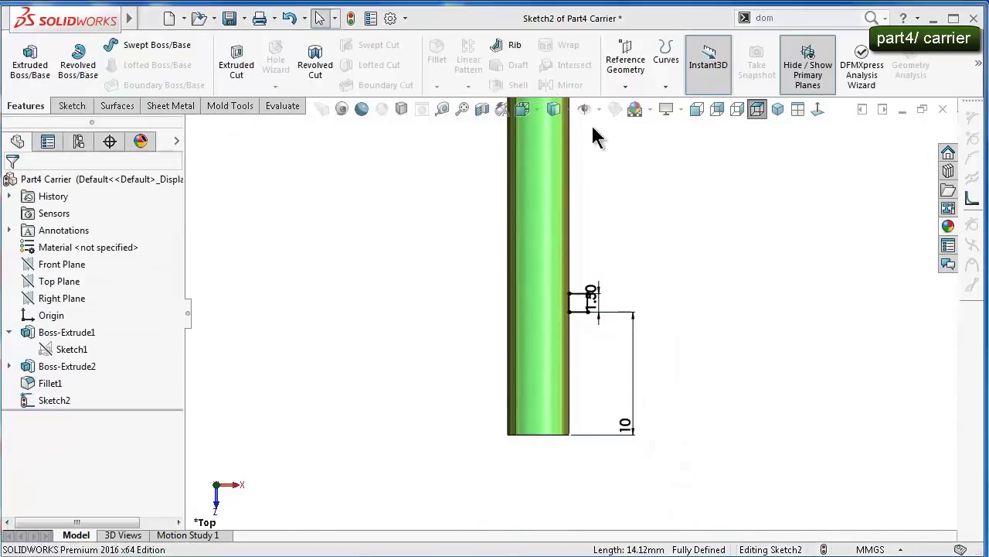
{"action": "left_click", "coordinate": [594, 108]}
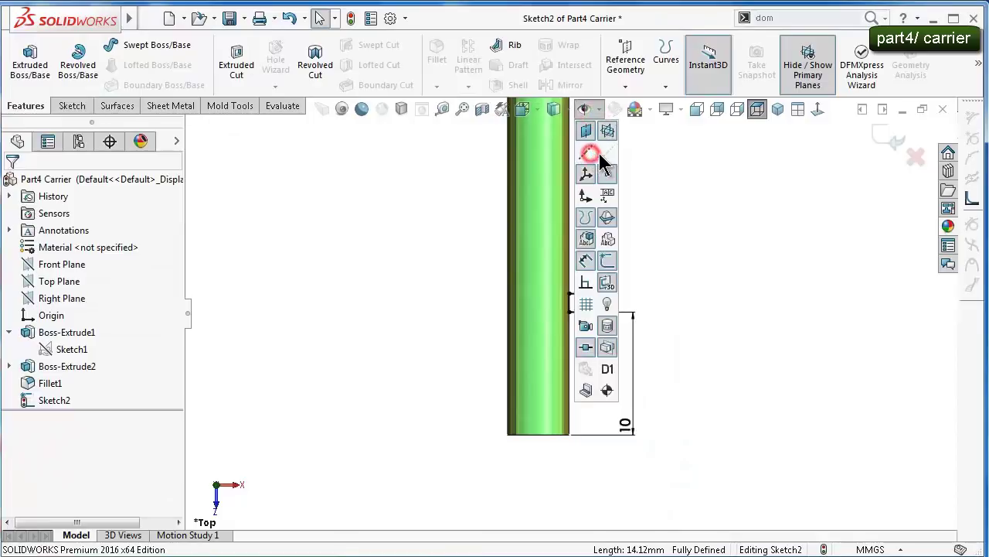
{"action": "left_click", "coordinate": [443, 205]}
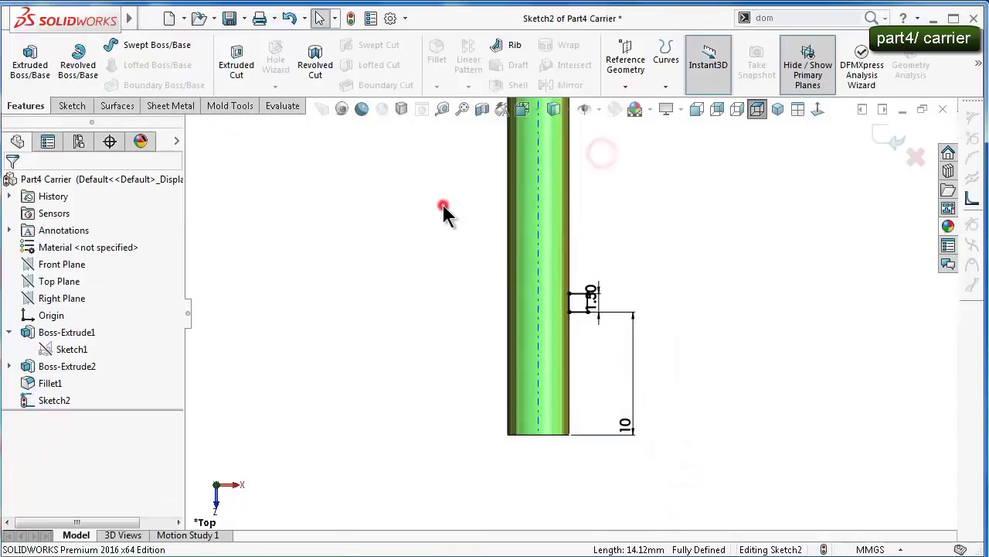
Revolve the 1.5 mm square 360° about the pin's temporary axis into a collar
{"action": "left_click", "coordinate": [80, 68]}
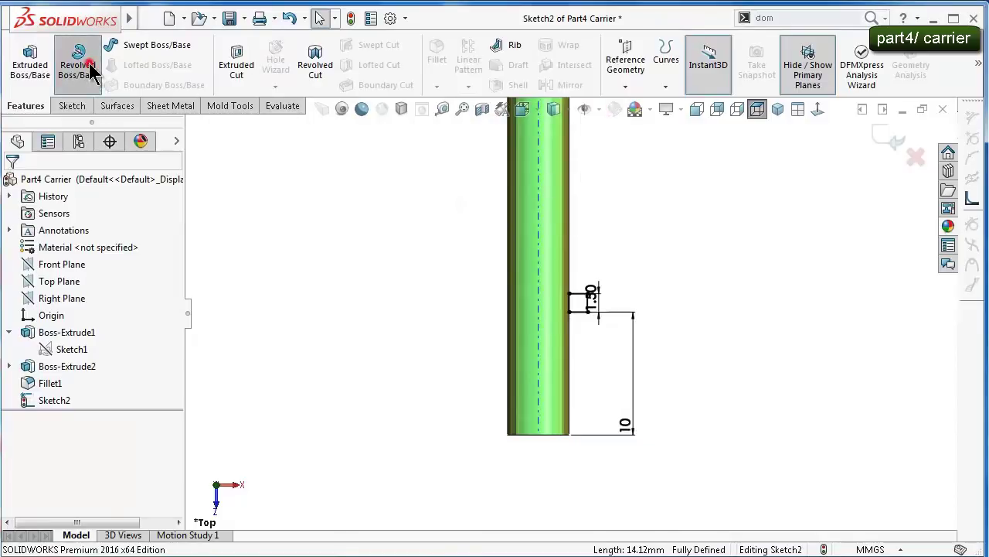
{"action": "scroll", "coordinate": [541, 291], "scroll_direction": "down", "scroll_amount": 2}
{"action": "left_click", "coordinate": [538, 291]}
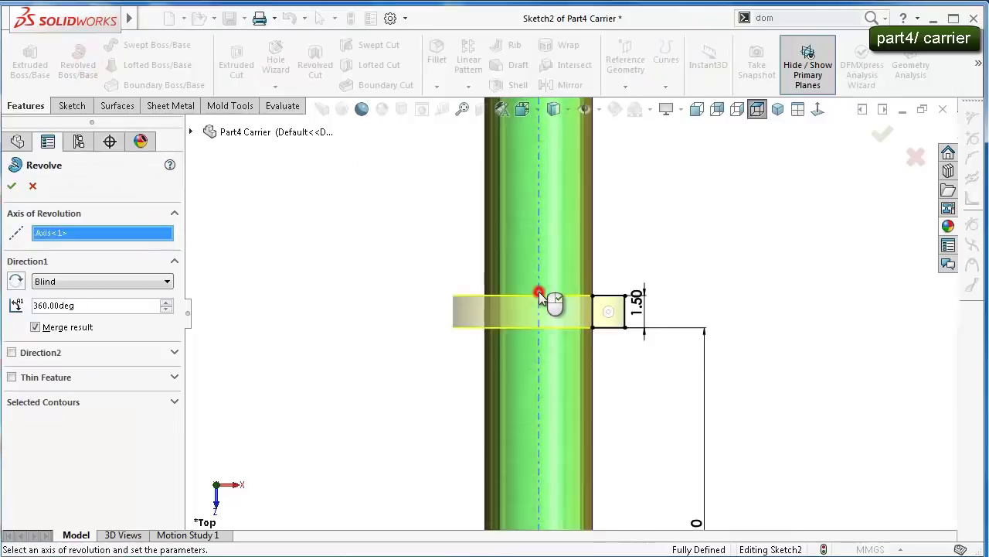
{"action": "right_click", "coordinate": [540, 298]}
{"action": "middle_click_drag", "start_coordinate": [629, 387], "coordinate": [537, 224]}
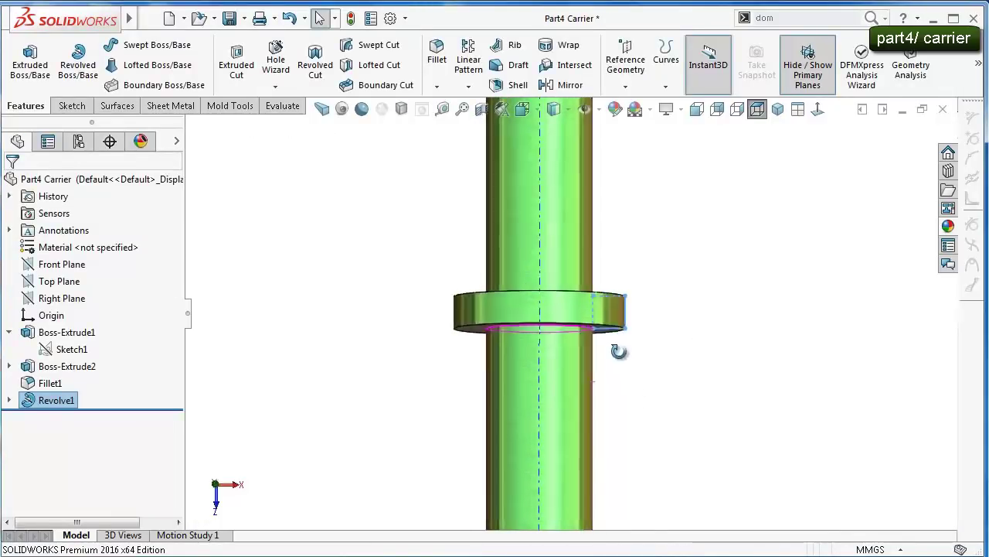
{"action": "scroll", "coordinate": [541, 225], "scroll_direction": "up", "scroll_amount": 2}
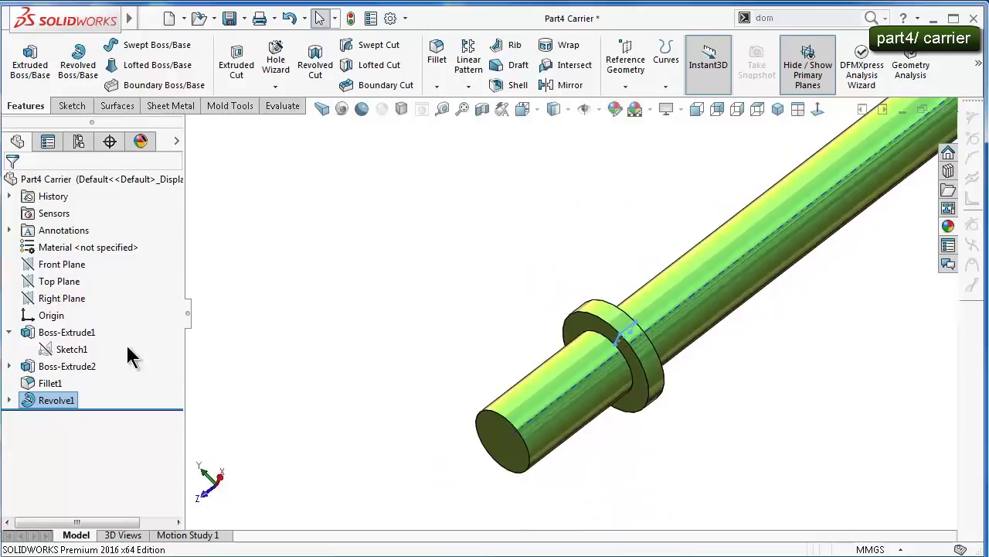
{"action": "left_click", "coordinate": [61, 297]}
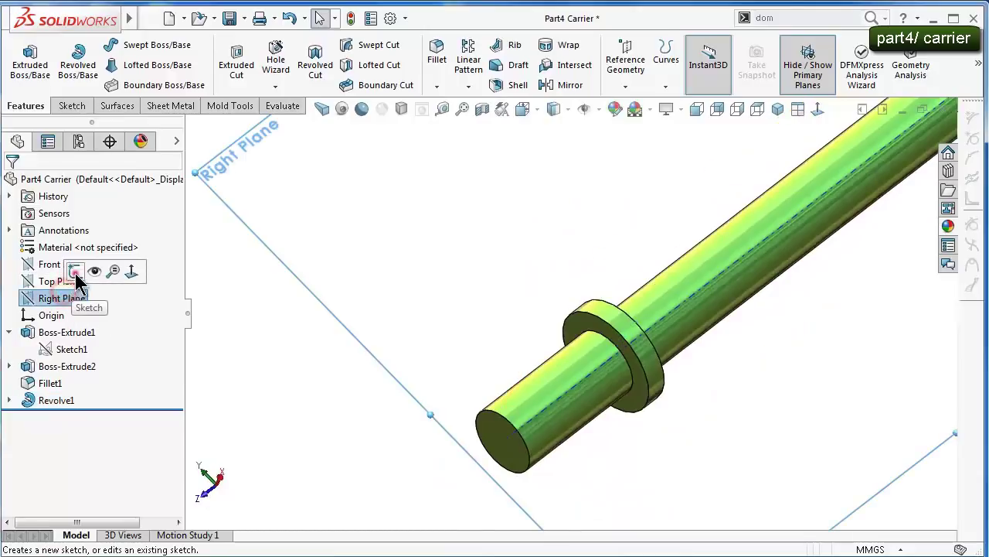
Start a sketch on the Right Plane and draw a straight slot on the pin's centreline
{"action": "left_click", "coordinate": [74, 271]}
{"action": "left_click", "coordinate": [817, 109]}
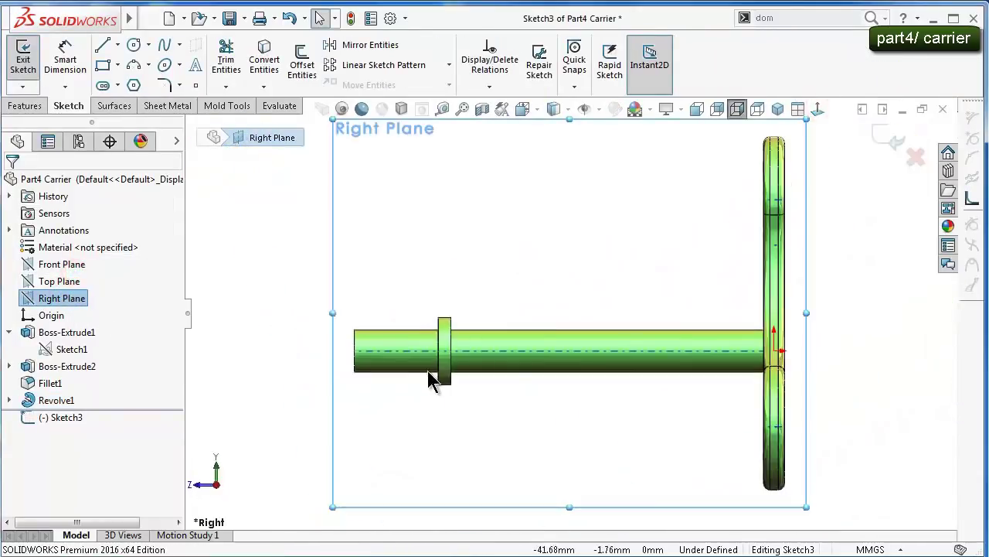
{"action": "scroll", "coordinate": [433, 379], "scroll_direction": "down", "scroll_amount": 3}
{"action": "left_click", "coordinate": [109, 88]}
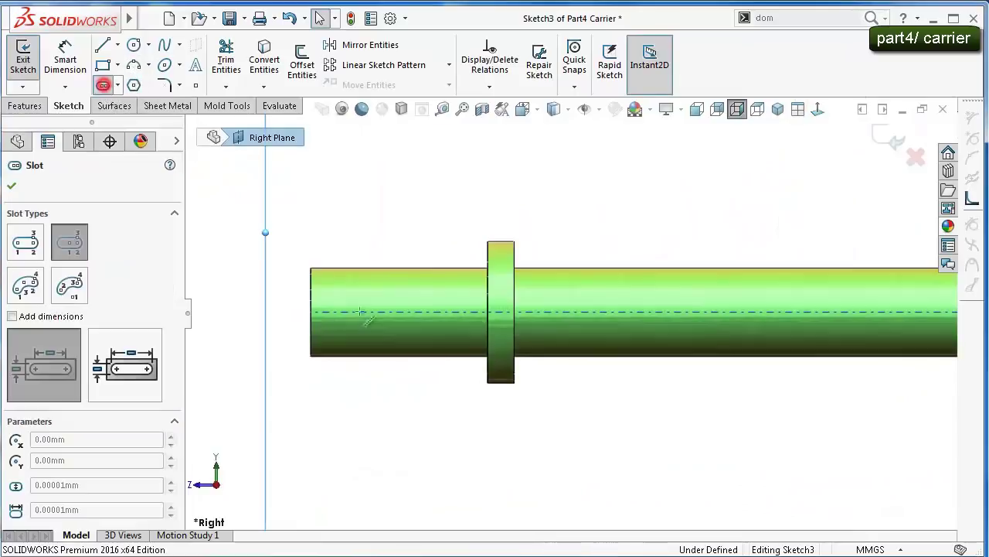
{"action": "left_click", "coordinate": [412, 311]}
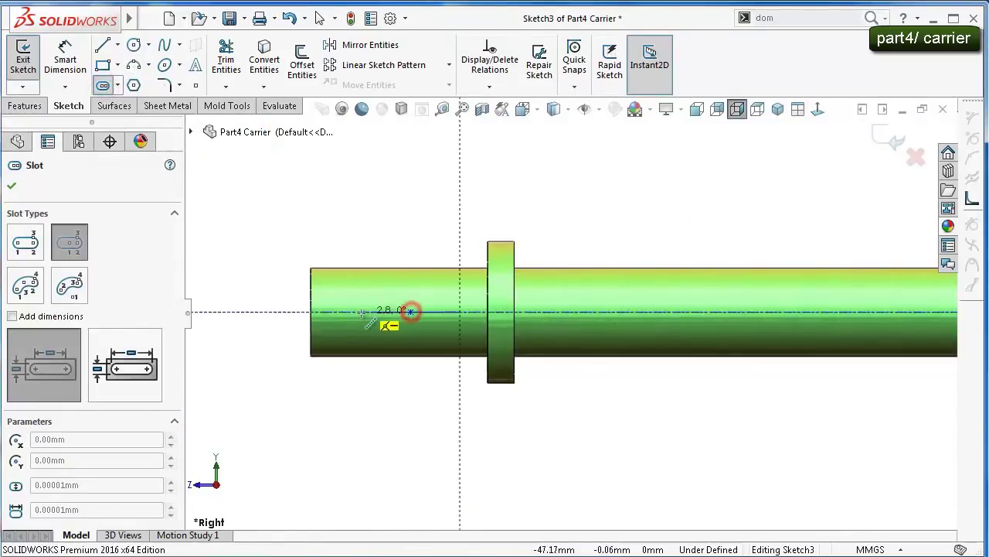
{"action": "left_click", "coordinate": [361, 312]}
{"action": "left_click", "coordinate": [360, 299]}
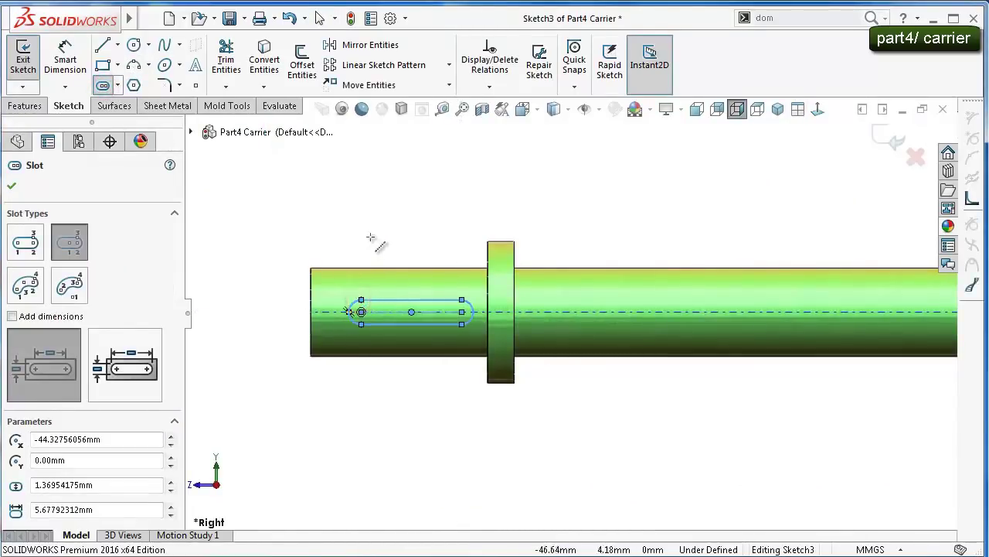
Dimension the slot 5 mm long and 1.5 mm wide
{"action": "key", "text": "d"}
{"action": "left_click", "coordinate": [404, 303]}
{"action": "left_click", "coordinate": [382, 222]}
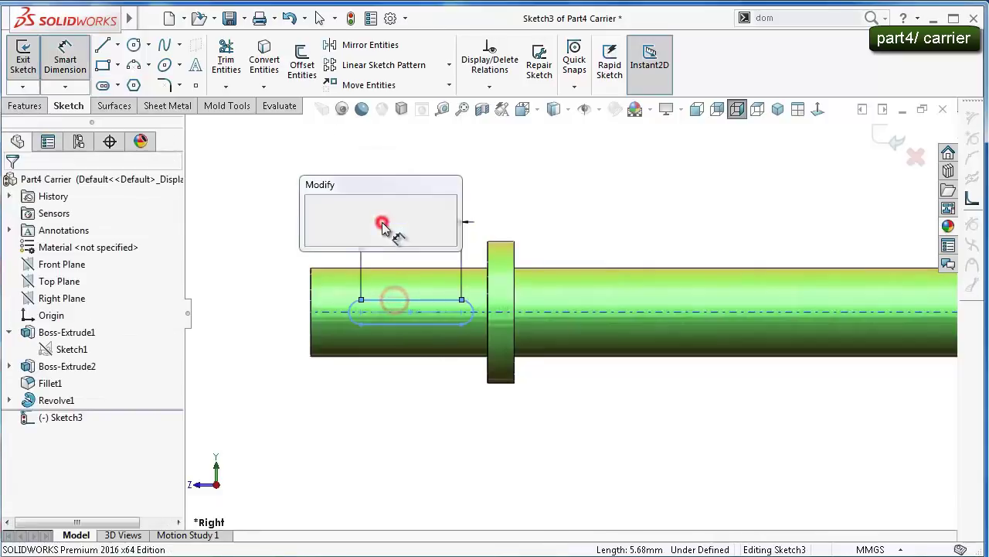
{"action": "type", "text": "5"}
{"action": "key", "text": "Return"}
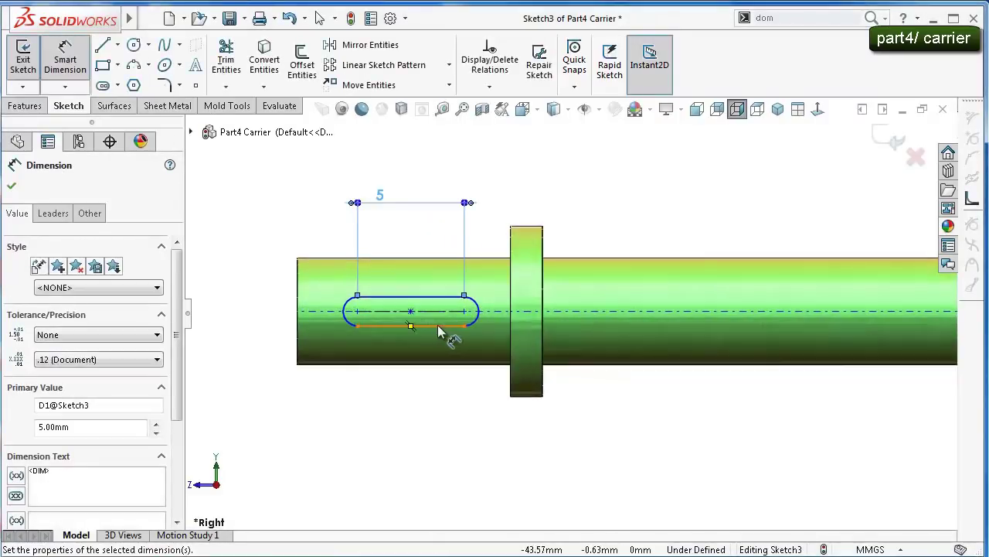
{"action": "left_click", "coordinate": [441, 331]}
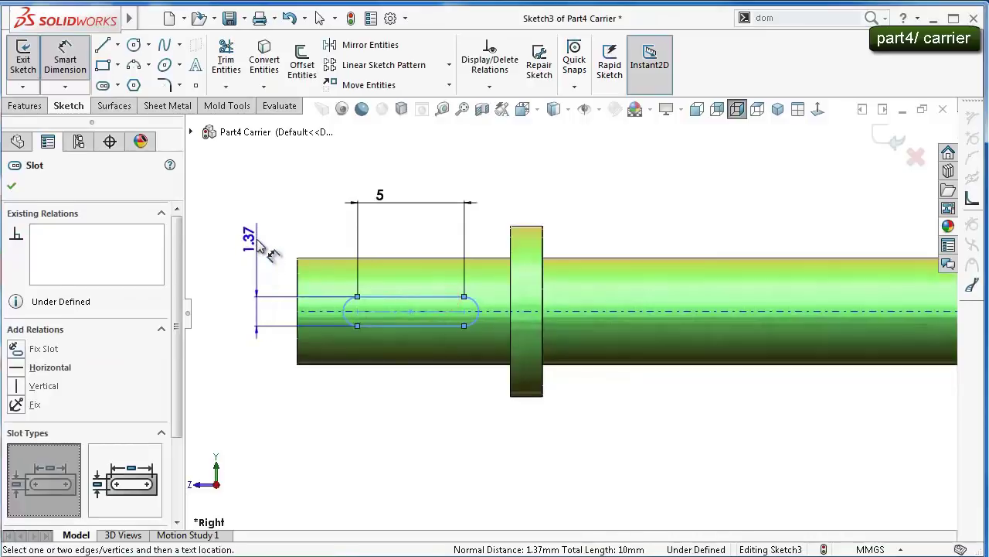
{"action": "left_click", "coordinate": [257, 242]}
{"action": "type", "text": "5"}
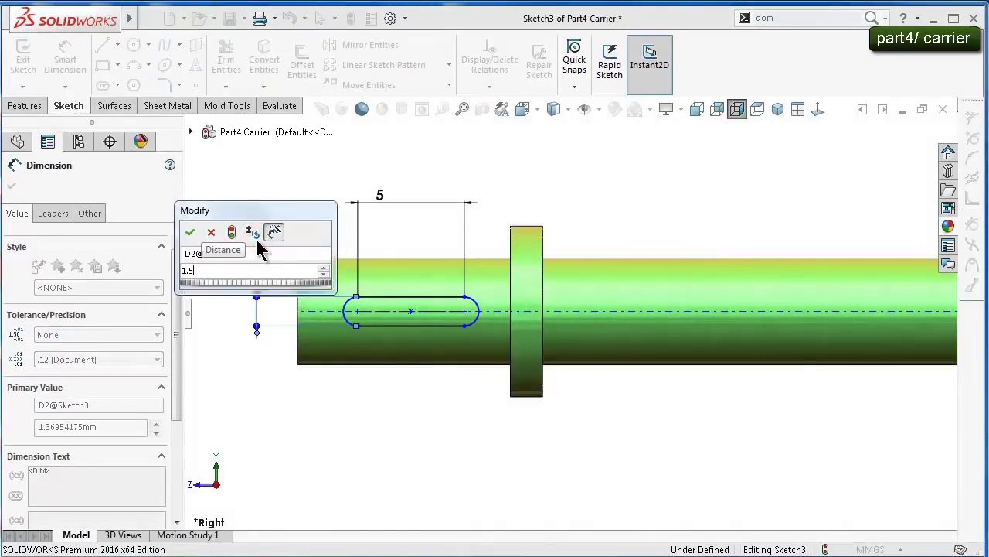
{"action": "key", "text": "Return"}
Position the slot 5 mm from the pin's end to fully define it
{"action": "left_click", "coordinate": [413, 316]}
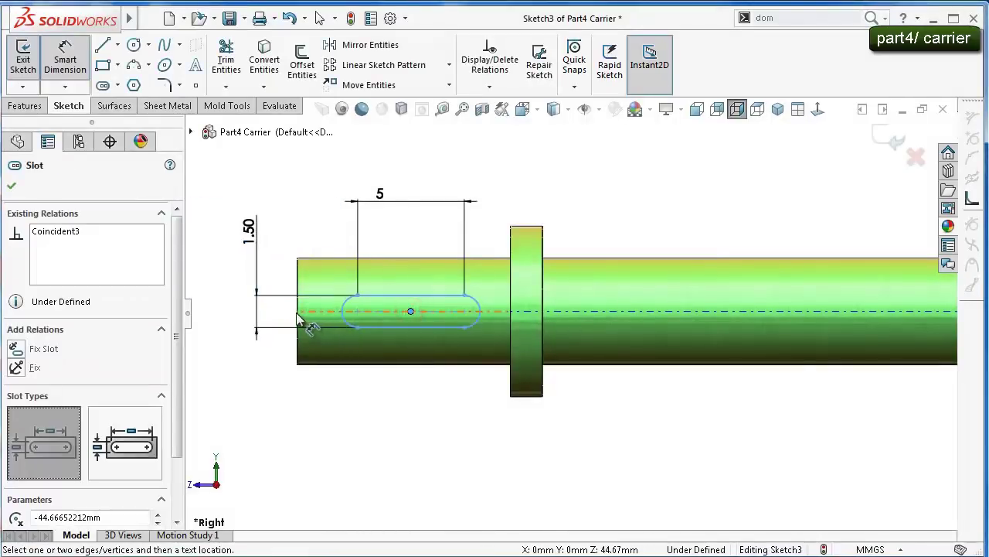
{"action": "left_click", "coordinate": [298, 311]}
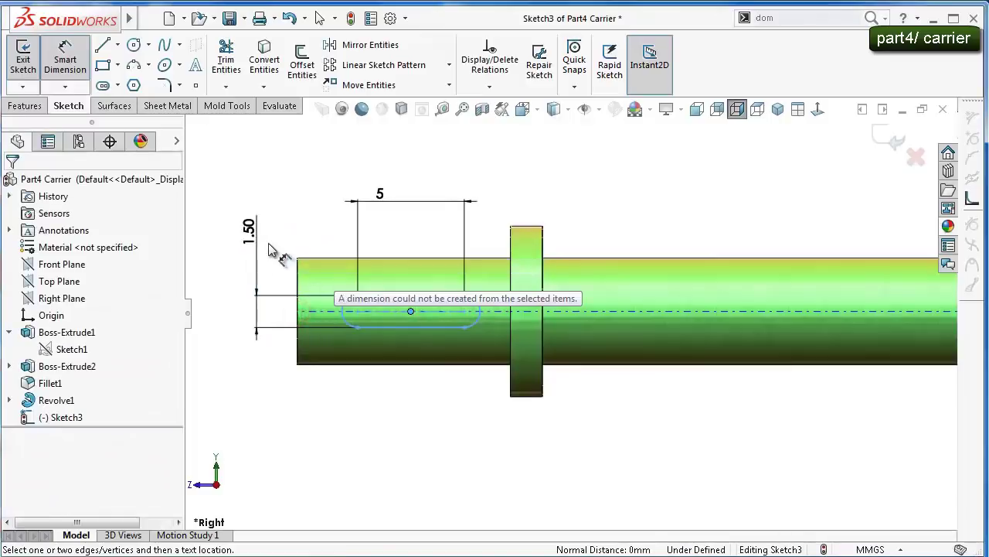
{"action": "left_click", "coordinate": [300, 367]}
{"action": "left_click", "coordinate": [313, 418]}
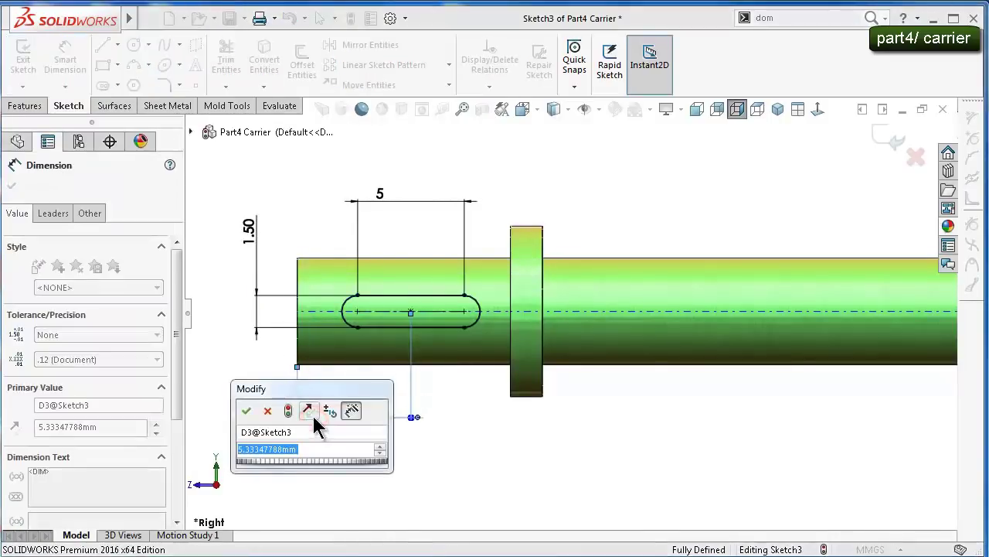
{"action": "type", "text": "5"}
{"action": "key", "text": "Return"}
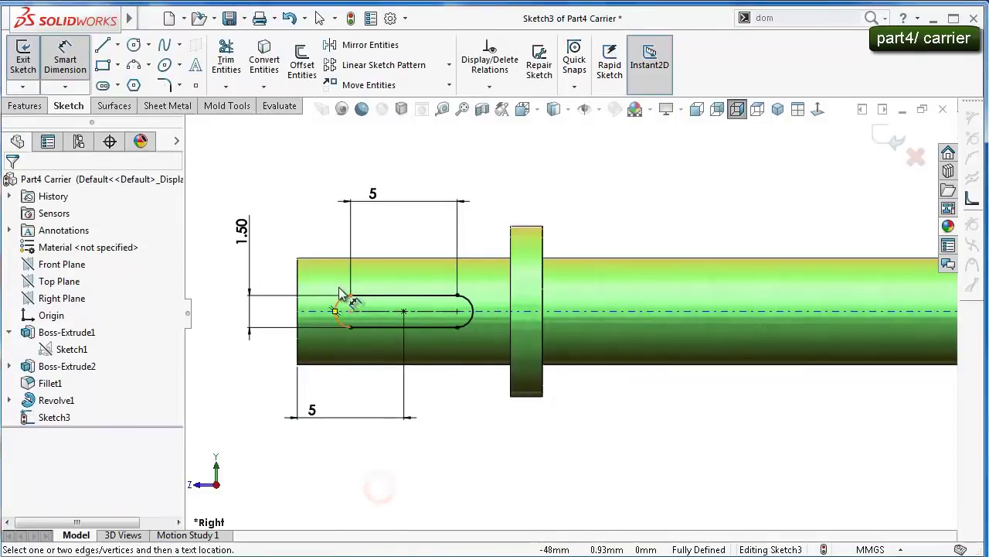
{"action": "mouse_move", "coordinate": [343, 289]}
{"action": "middle_mouse_down"}
{"action": "mouse_move", "coordinate": [371, 293]}
{"action": "mouse_move", "coordinate": [382, 322]}
{"action": "middle_mouse_up"}
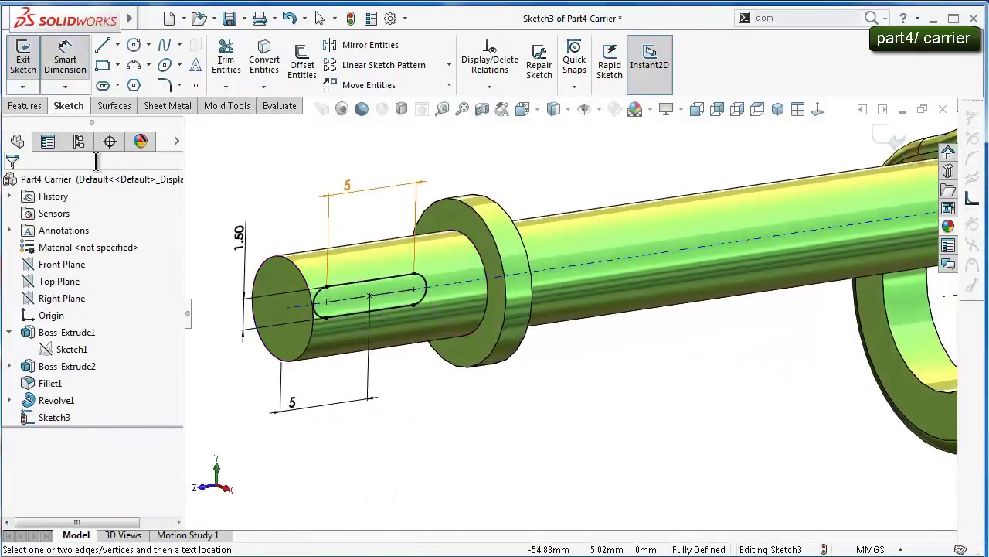
{"action": "left_click", "coordinate": [25, 107]}
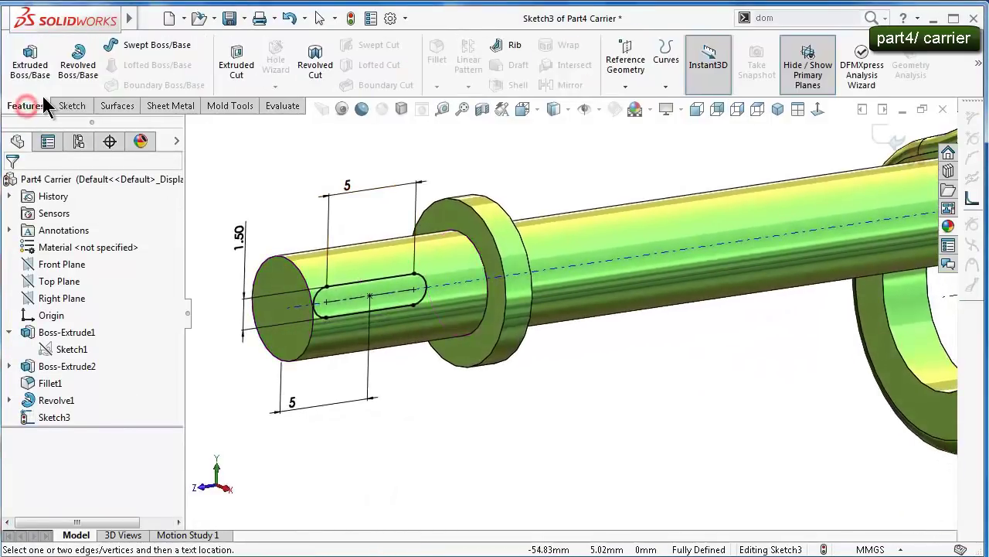
Set up an extruded cut starting 5 mm offset from the sketch, reversed into the pin
{"action": "left_click", "coordinate": [236, 64]}
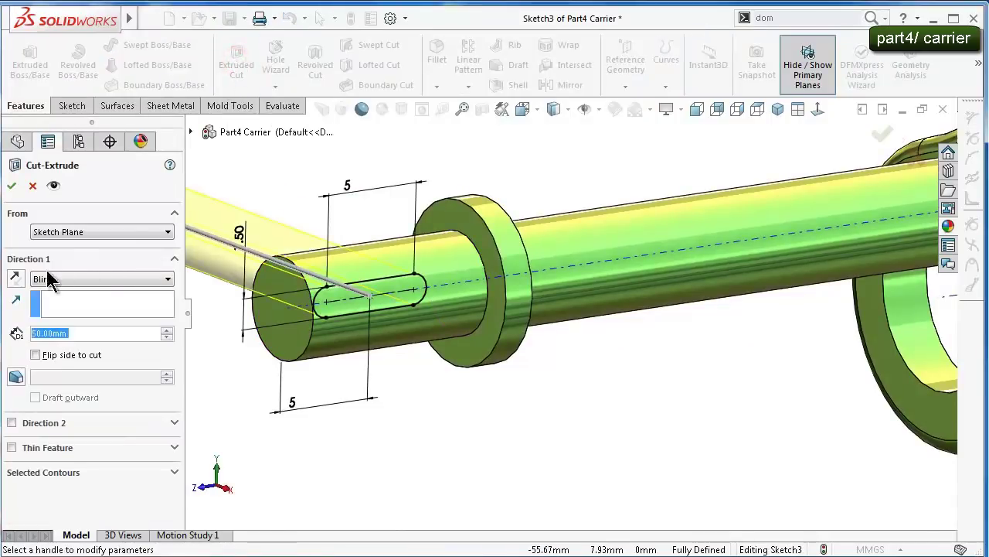
{"action": "left_click", "coordinate": [60, 277]}
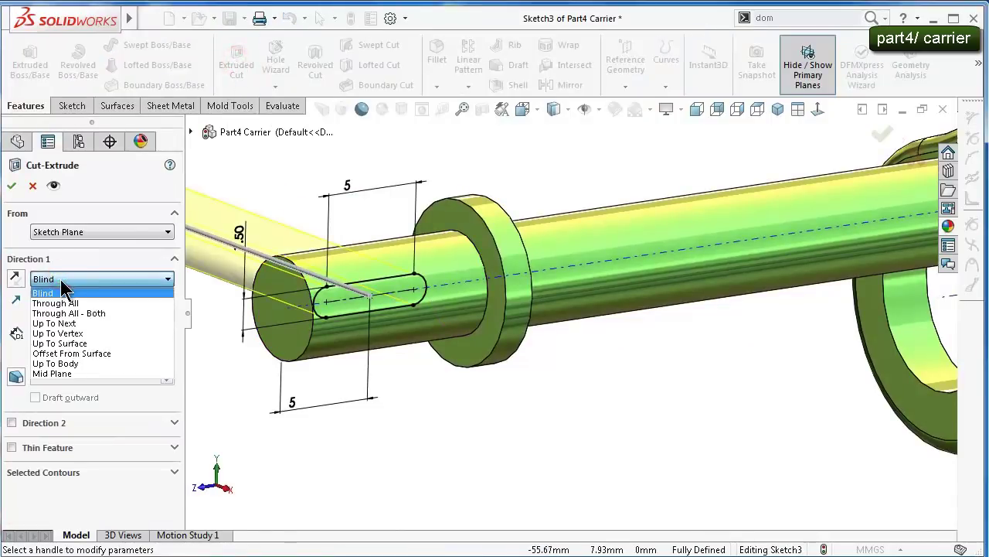
{"action": "left_click", "coordinate": [64, 289]}
{"action": "left_click", "coordinate": [67, 231]}
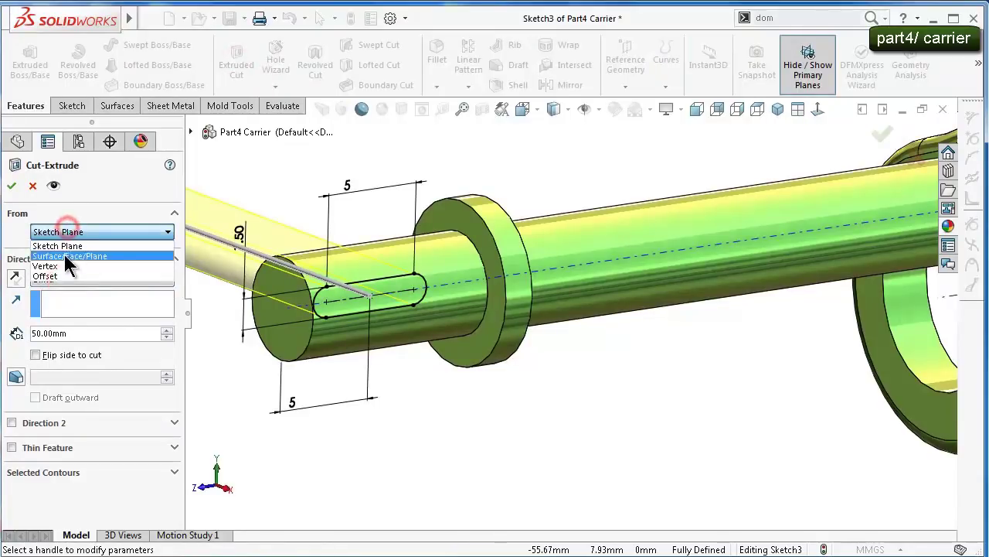
{"action": "left_click", "coordinate": [67, 276]}
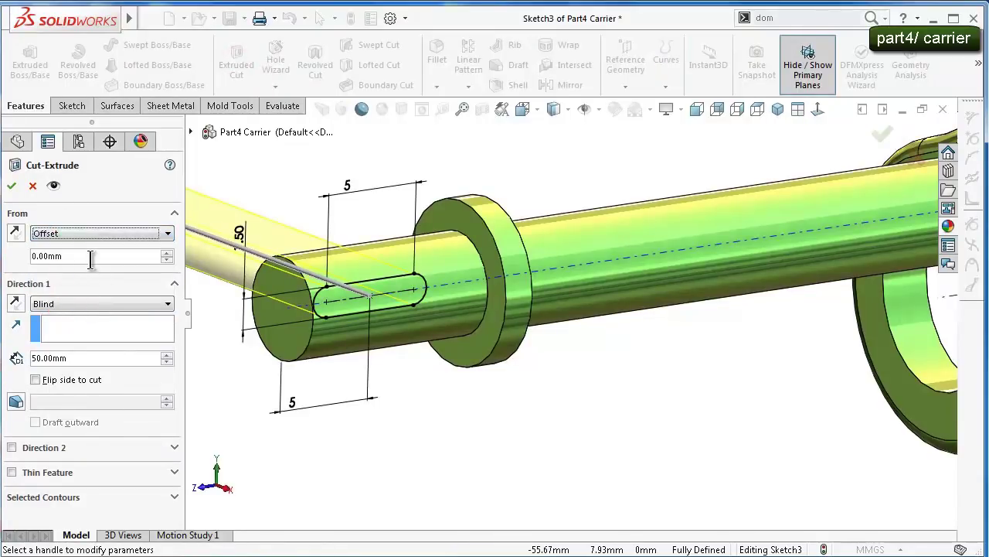
{"action": "double_click", "coordinate": [90, 259]}
{"action": "type", "text": "5"}
{"action": "key", "text": "Return"}
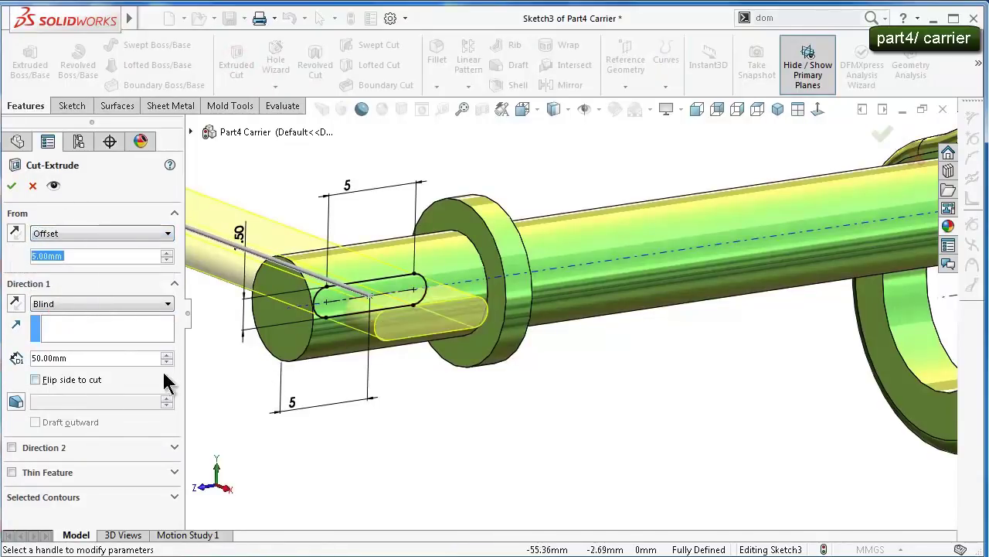
{"action": "left_click", "coordinate": [15, 303]}
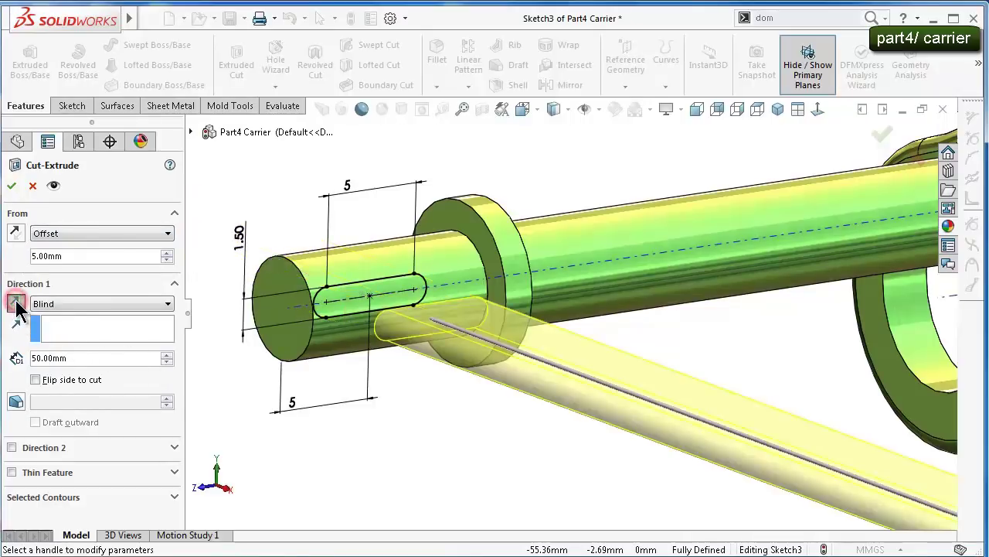
End the cut 0.5 mm offset from the pin's outer face, forming the keyway
{"action": "left_click", "coordinate": [85, 303]}
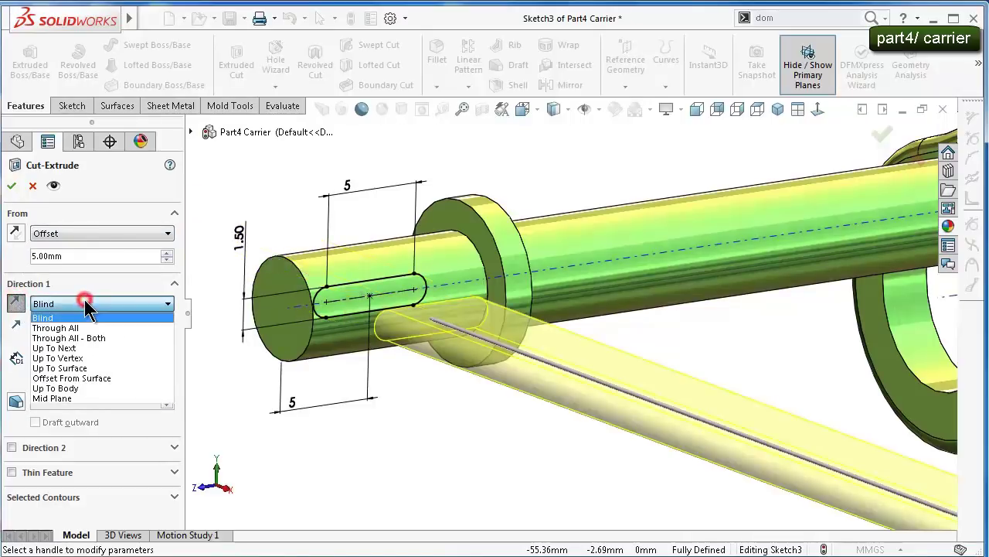
{"action": "left_click", "coordinate": [89, 378]}
{"action": "left_click", "coordinate": [333, 338]}
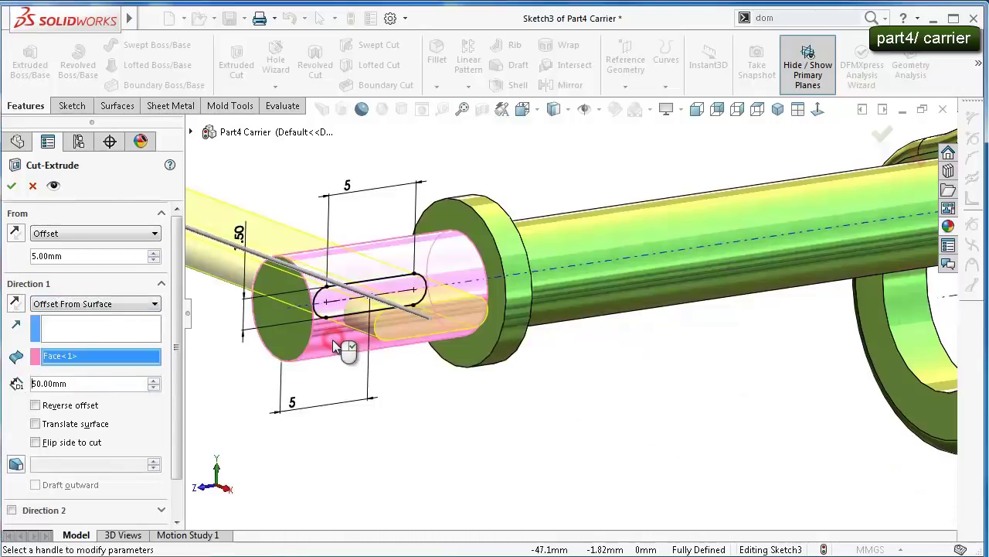
{"action": "double_click", "coordinate": [67, 385]}
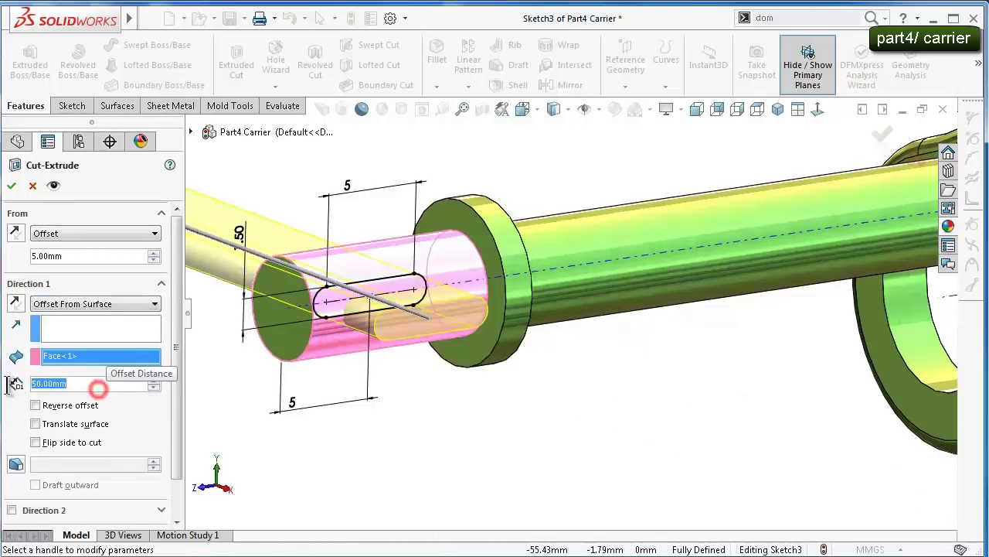
{"action": "type", "text": "0.5"}
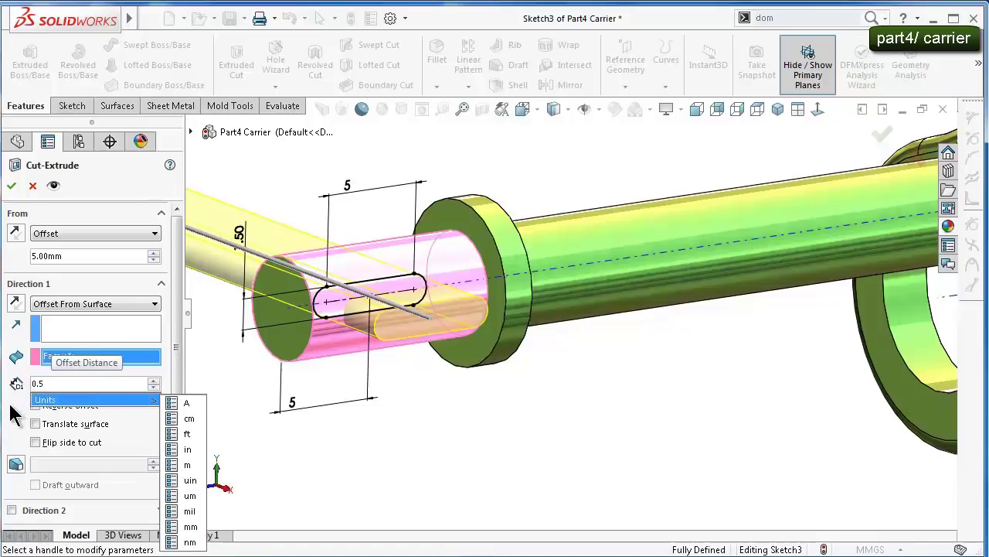
{"action": "key", "text": "Return"}
{"action": "mouse_move", "coordinate": [303, 369]}
{"action": "middle_mouse_down"}
{"action": "mouse_move", "coordinate": [317, 401]}
{"action": "mouse_move", "coordinate": [327, 358]}
{"action": "mouse_move", "coordinate": [303, 355]}
{"action": "mouse_move", "coordinate": [313, 349]}
{"action": "middle_mouse_up"}
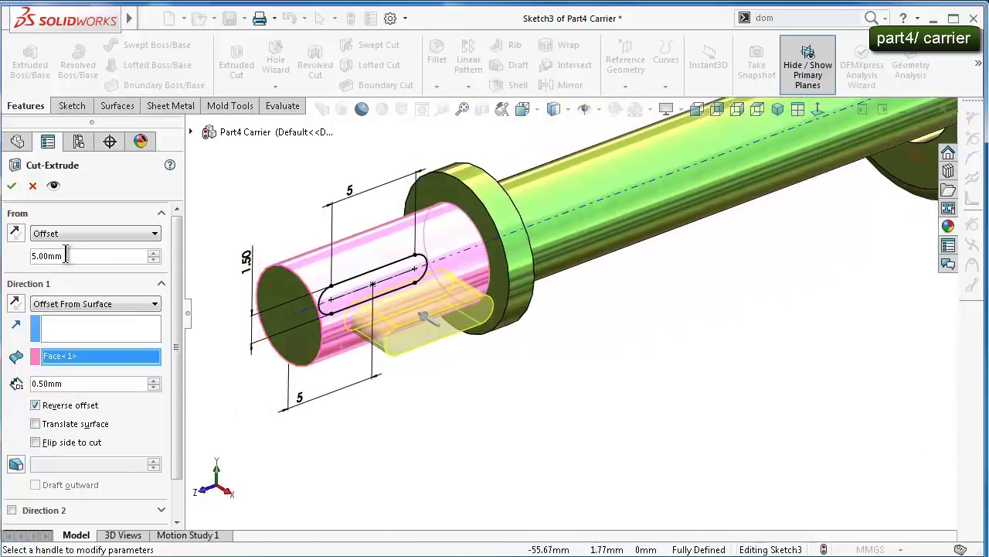
{"action": "left_click", "coordinate": [12, 186]}
{"action": "mouse_move", "coordinate": [525, 387]}
{"action": "middle_mouse_down"}
{"action": "mouse_move", "coordinate": [474, 265]}
{"action": "mouse_move", "coordinate": [482, 236]}
{"action": "mouse_move", "coordinate": [513, 265]}
{"action": "mouse_move", "coordinate": [551, 199]}
{"action": "middle_mouse_up"}
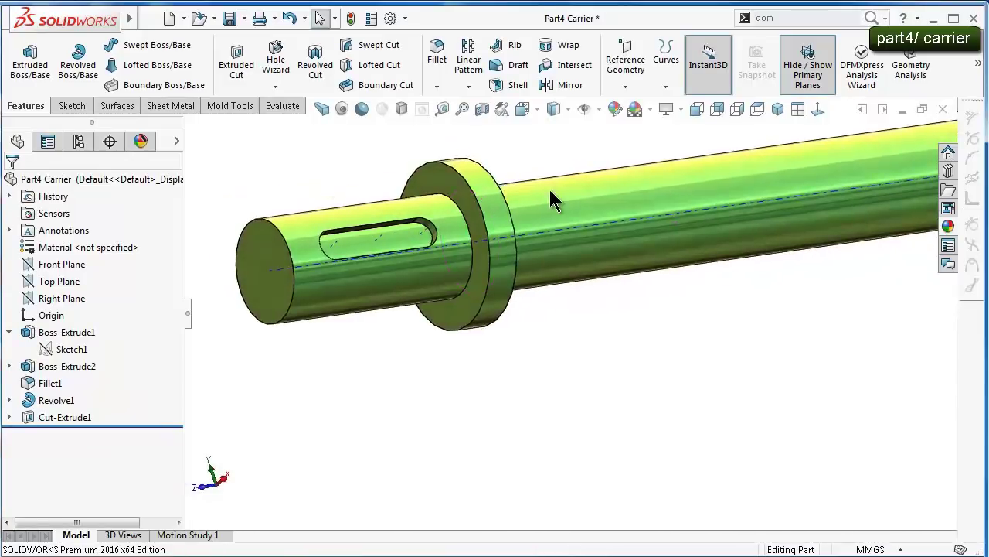
Chamfer the pin's end face 0.5 mm at 45°
{"action": "left_click", "coordinate": [437, 87]}
{"action": "left_click", "coordinate": [446, 124]}
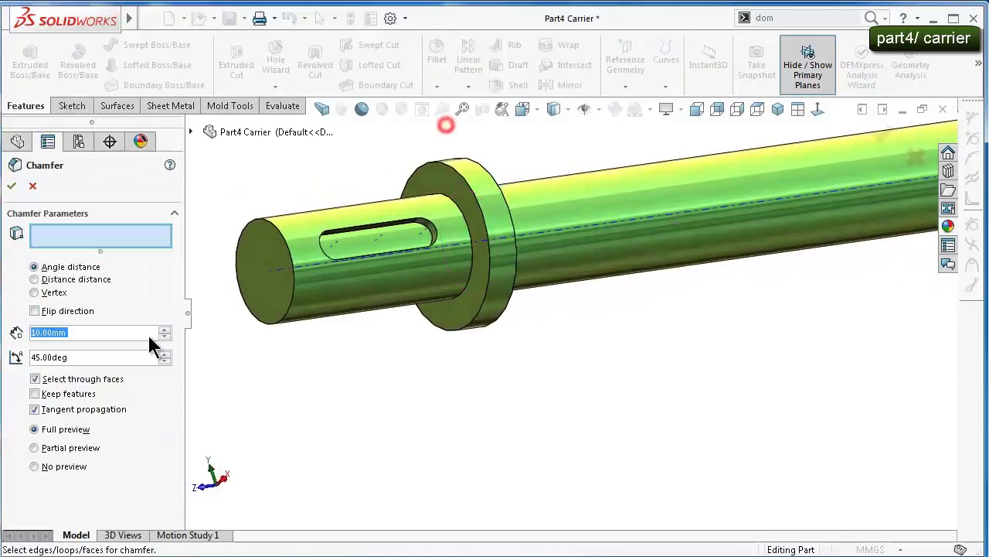
{"action": "type", "text": "0.5"}
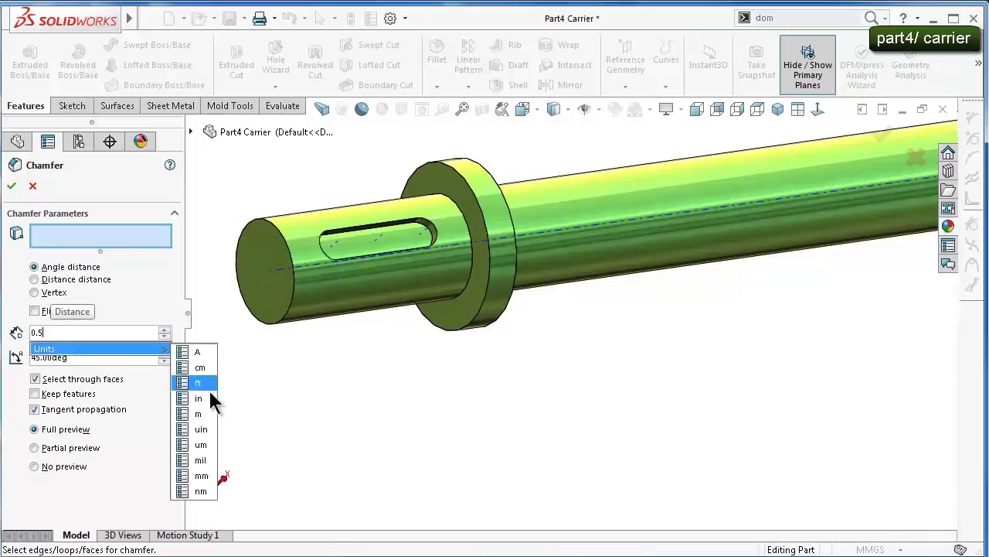
{"action": "left_click", "coordinate": [323, 429]}
{"action": "left_click", "coordinate": [279, 306]}
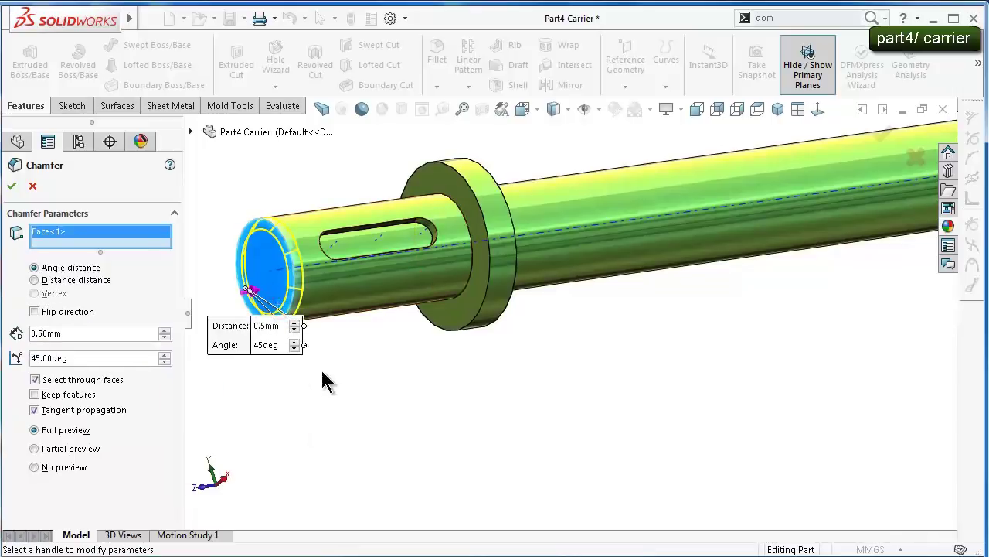
{"action": "left_click", "coordinate": [12, 187]}
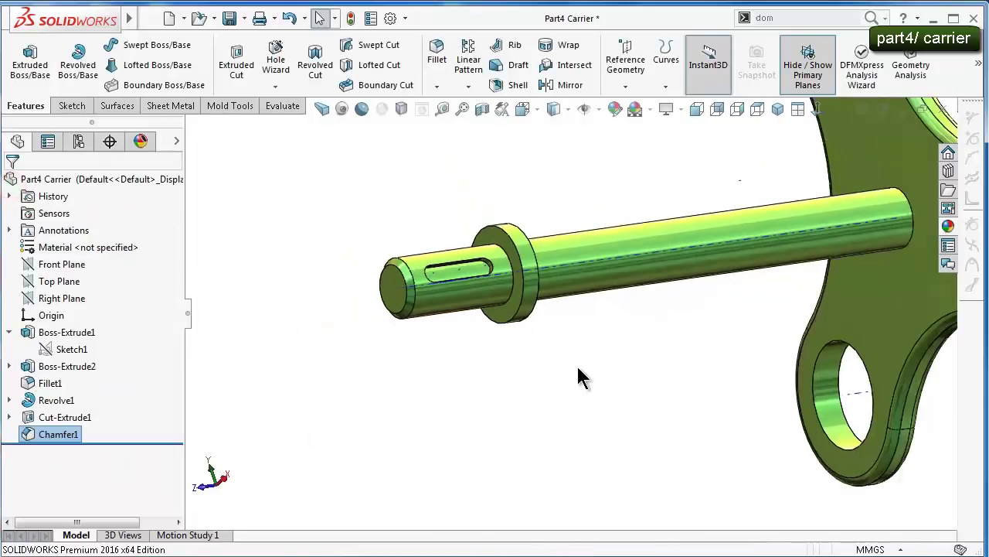
{"action": "mouse_move", "coordinate": [577, 364]}
{"action": "middle_mouse_down"}
{"action": "mouse_move", "coordinate": [536, 355]}
{"action": "mouse_move", "coordinate": [524, 332]}
{"action": "mouse_move", "coordinate": [581, 313]}
{"action": "middle_mouse_up"}
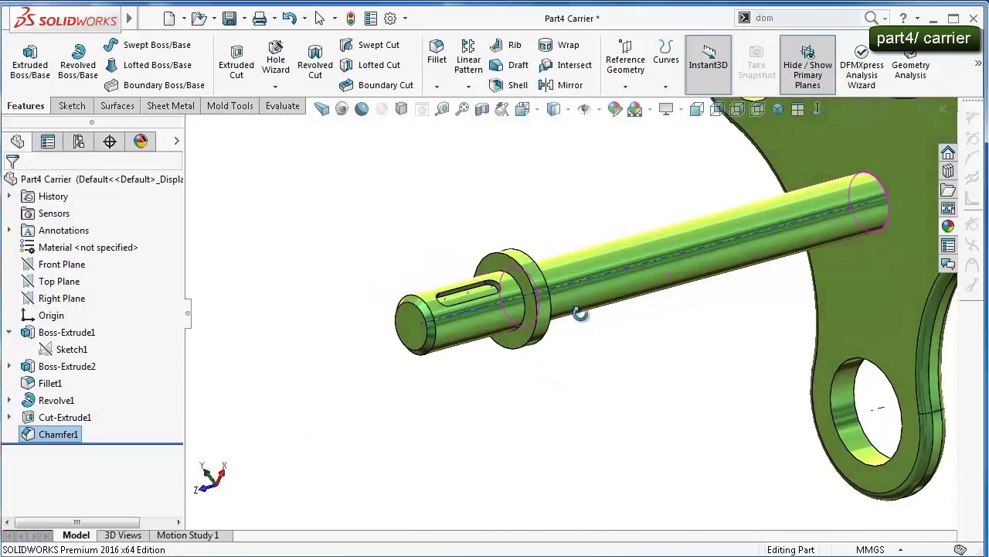
Round the shoulder face edges with a 0.1 mm fillet
{"action": "left_click", "coordinate": [437, 56]}
{"action": "type", "text": "0.1"}
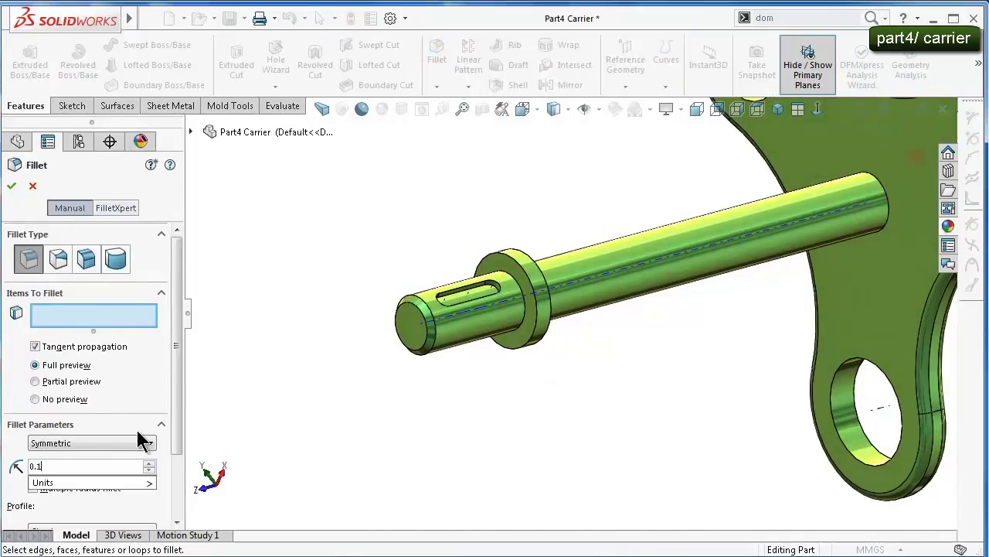
{"action": "left_click", "coordinate": [528, 437]}
{"action": "left_click", "coordinate": [540, 324]}
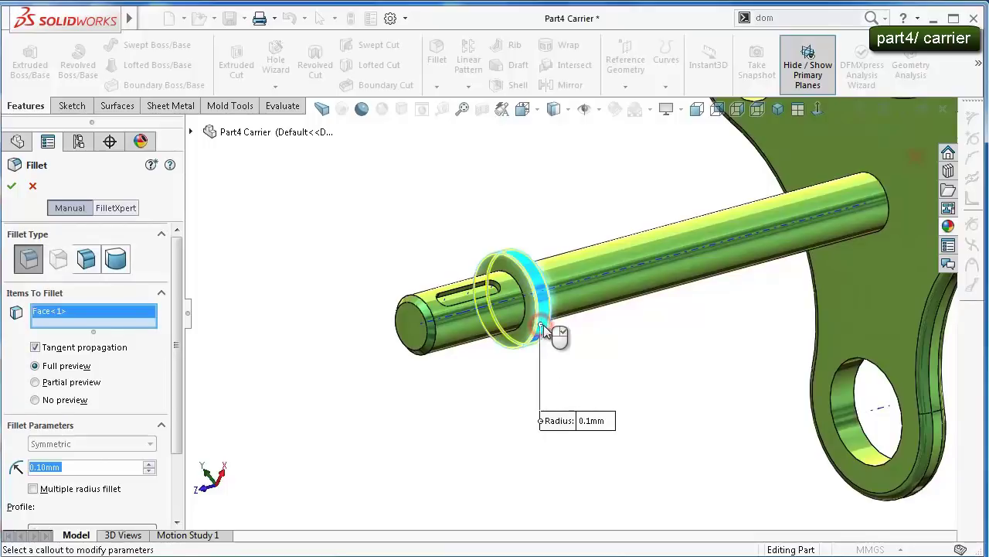
{"action": "key", "text": "Return"}
{"action": "key", "text": "f"}
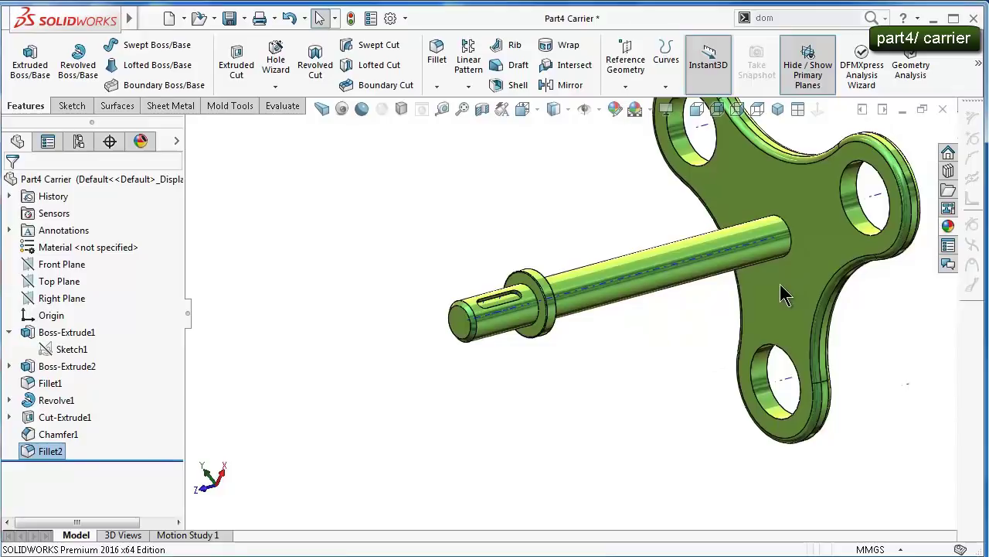
Save the carrier part and hide the shaft's temporary axis line
{"action": "left_click", "coordinate": [229, 27]}
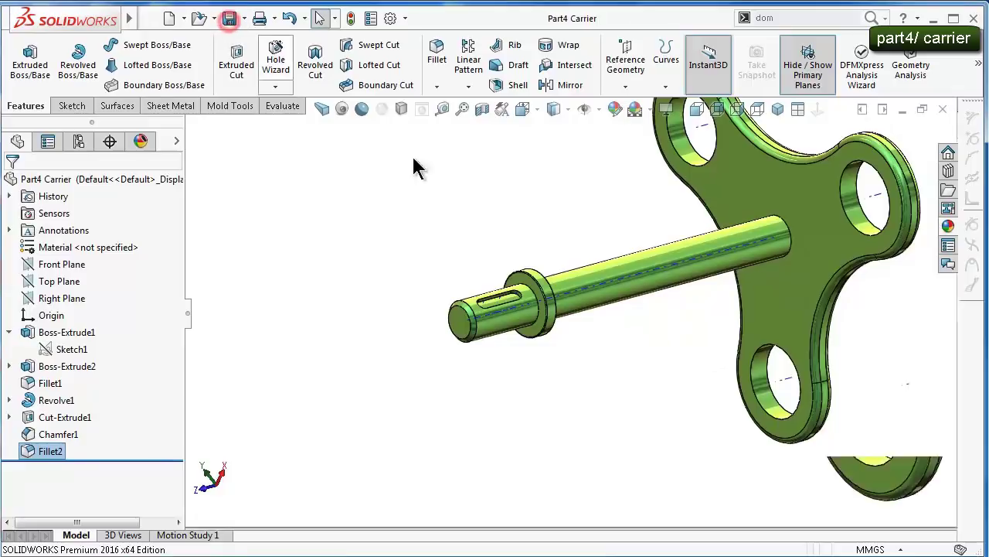
{"action": "scroll", "coordinate": [686, 245], "scroll_direction": "down", "scroll_amount": 3}
{"action": "mouse_move", "coordinate": [686, 245]}
{"action": "middle_mouse_down"}
{"action": "mouse_move", "coordinate": [718, 164]}
{"action": "mouse_move", "coordinate": [638, 211]}
{"action": "mouse_move", "coordinate": [645, 225]}
{"action": "middle_mouse_up"}
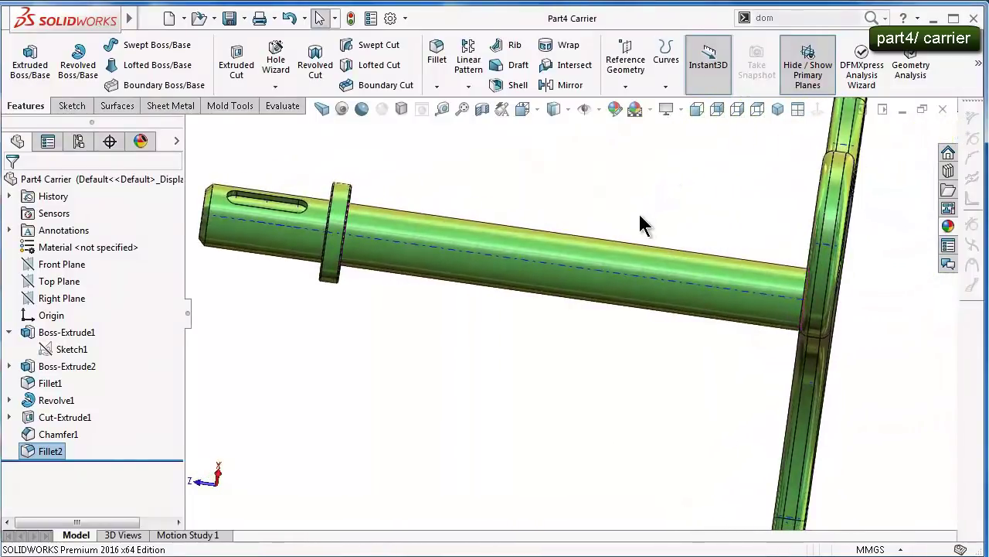
{"action": "scroll", "coordinate": [645, 225], "scroll_direction": "up", "scroll_amount": 3}
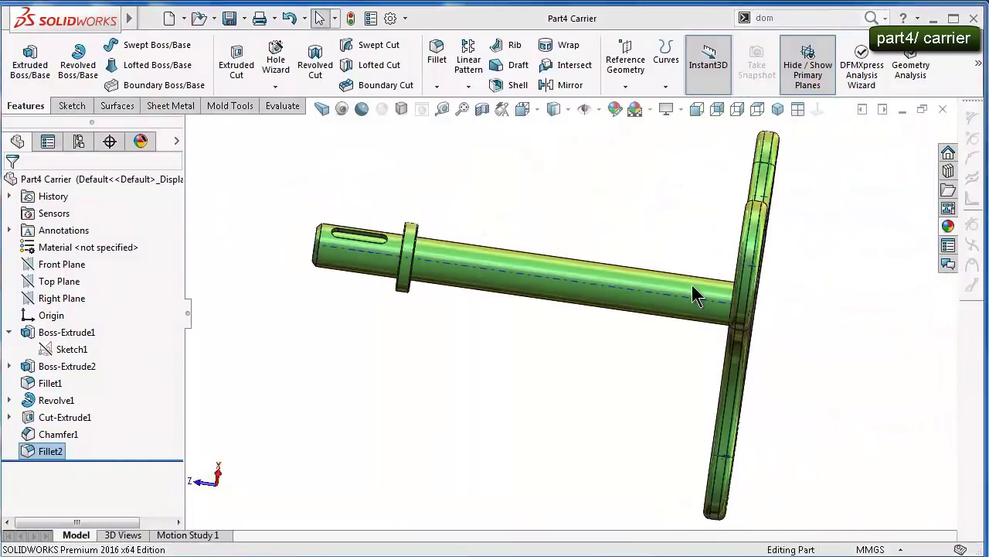
{"action": "left_click", "coordinate": [585, 109]}
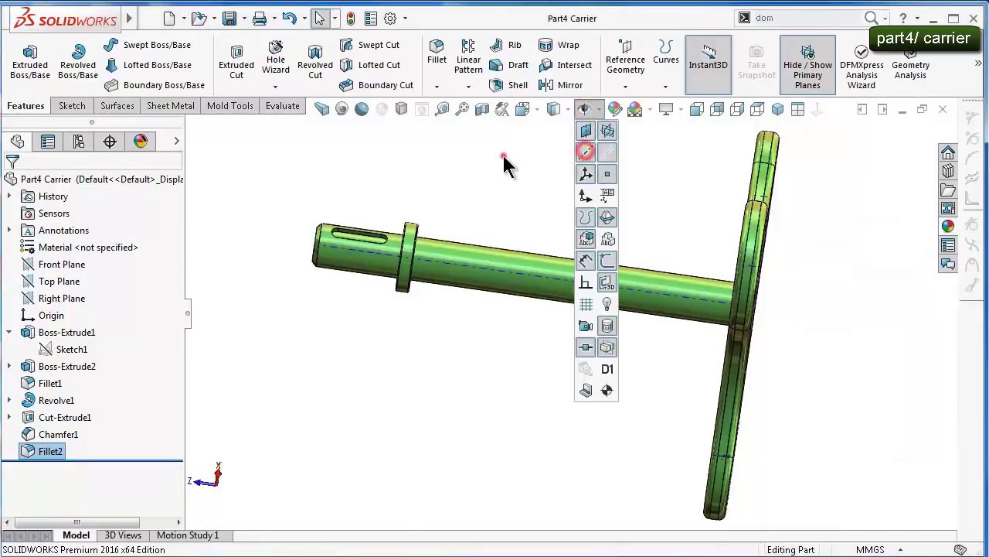
{"action": "left_click", "coordinate": [503, 156]}
{"action": "left_click", "coordinate": [585, 108]}
{"action": "left_click", "coordinate": [605, 151]}
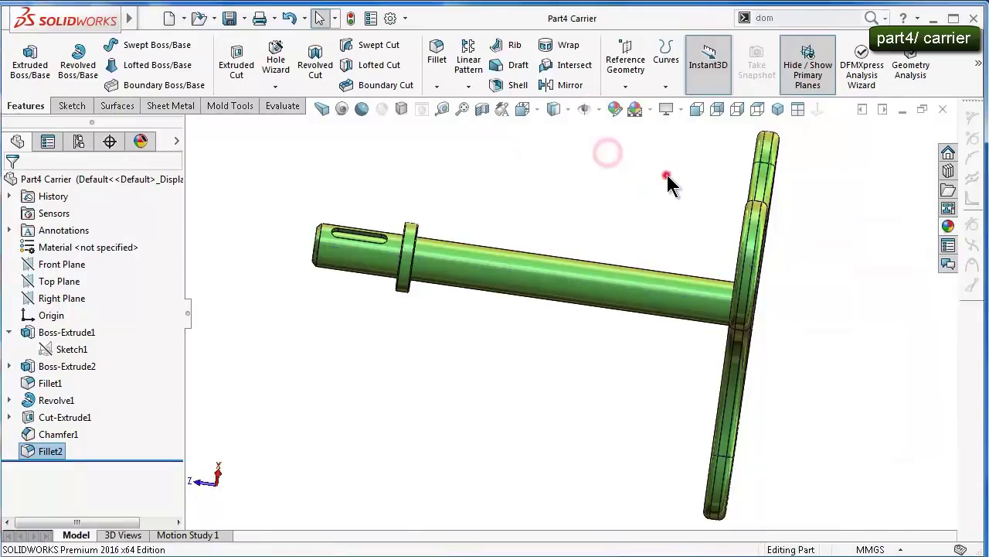
{"action": "mouse_move", "coordinate": [666, 175]}
{"action": "middle_mouse_down"}
{"action": "mouse_move", "coordinate": [665, 228]}
{"action": "mouse_move", "coordinate": [647, 248]}
{"action": "middle_mouse_up"}
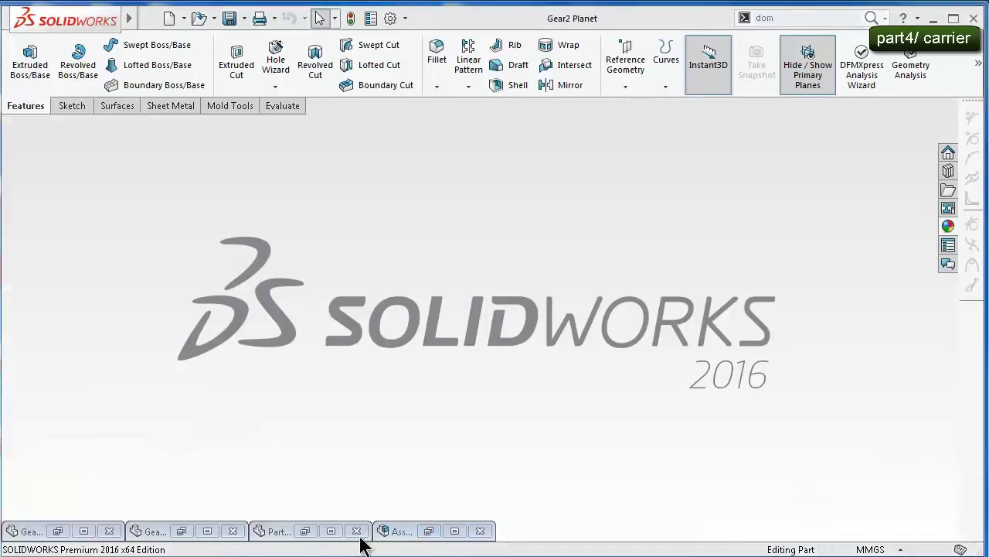
Change the Boss-Extrude1 plate depth from 2.50mm to 3.50mm and save the part
{"action": "double_click", "coordinate": [274, 531]}
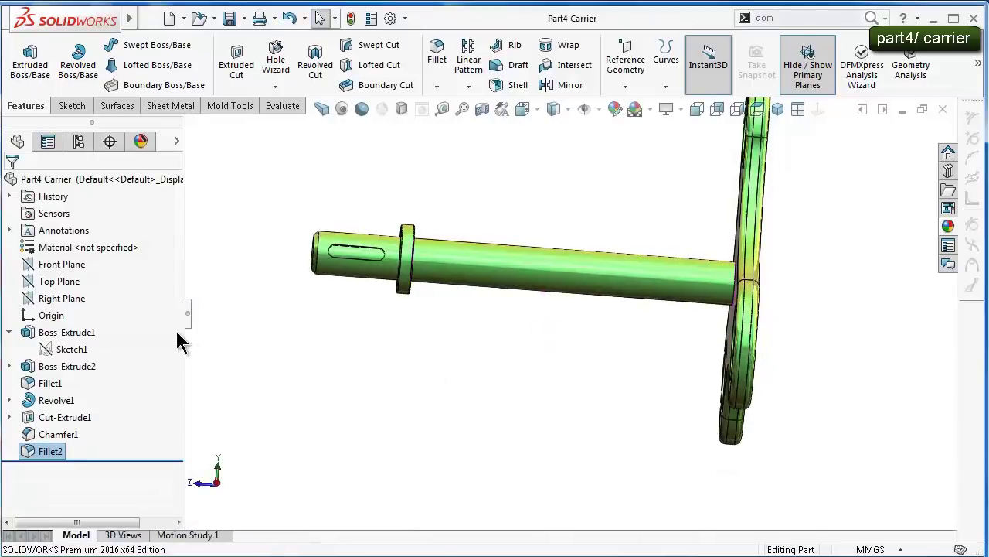
{"action": "left_click", "coordinate": [75, 342]}
{"action": "left_click", "coordinate": [80, 294]}
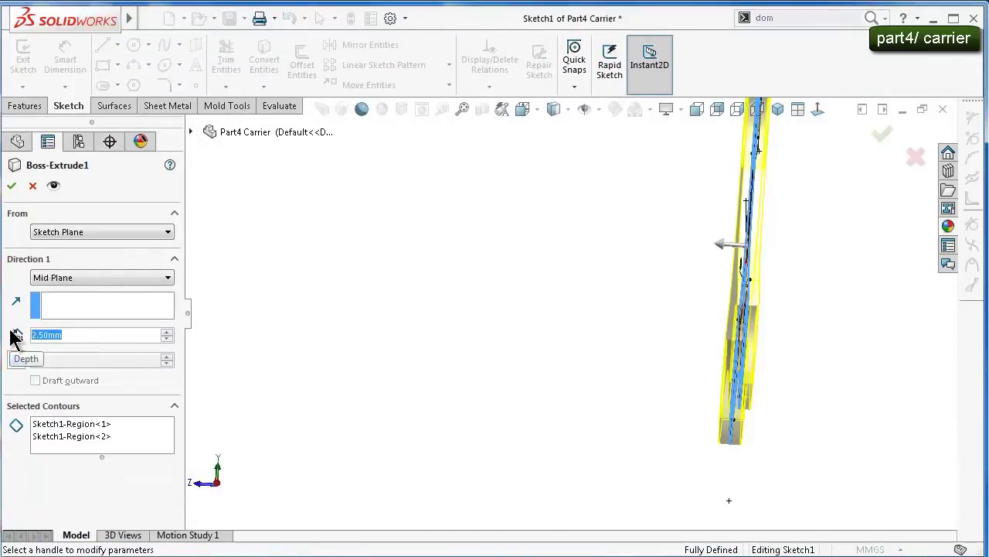
{"action": "type", "text": "3.5"}
{"action": "key", "text": "Return"}
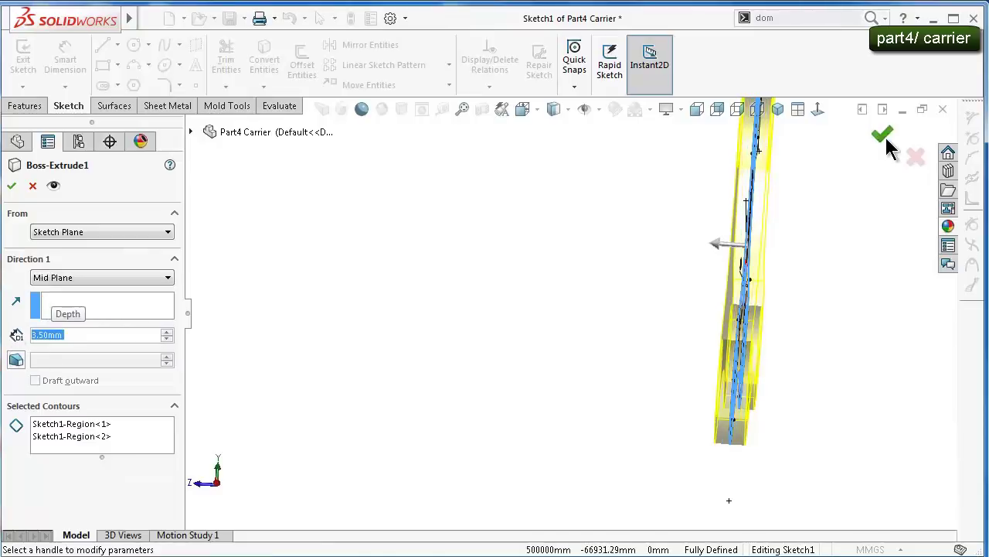
{"action": "left_click", "coordinate": [880, 139]}
{"action": "mouse_move", "coordinate": [516, 371]}
{"action": "middle_mouse_down"}
{"action": "mouse_move", "coordinate": [563, 364]}
{"action": "mouse_move", "coordinate": [589, 397]}
{"action": "mouse_move", "coordinate": [628, 392]}
{"action": "middle_mouse_up"}
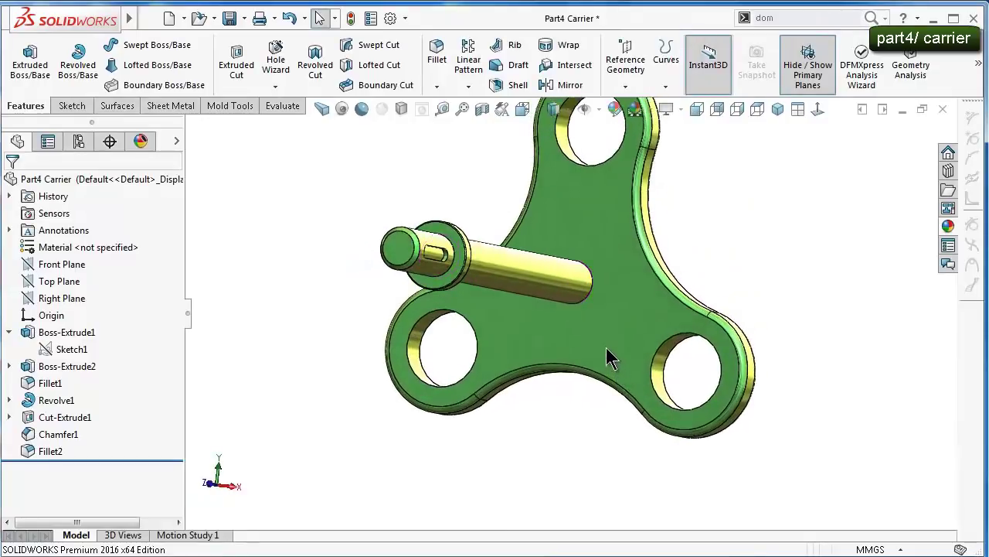
{"action": "middle_click_drag", "start_coordinate": [606, 349], "coordinate": [587, 340]}
{"action": "left_click", "coordinate": [228, 18]}
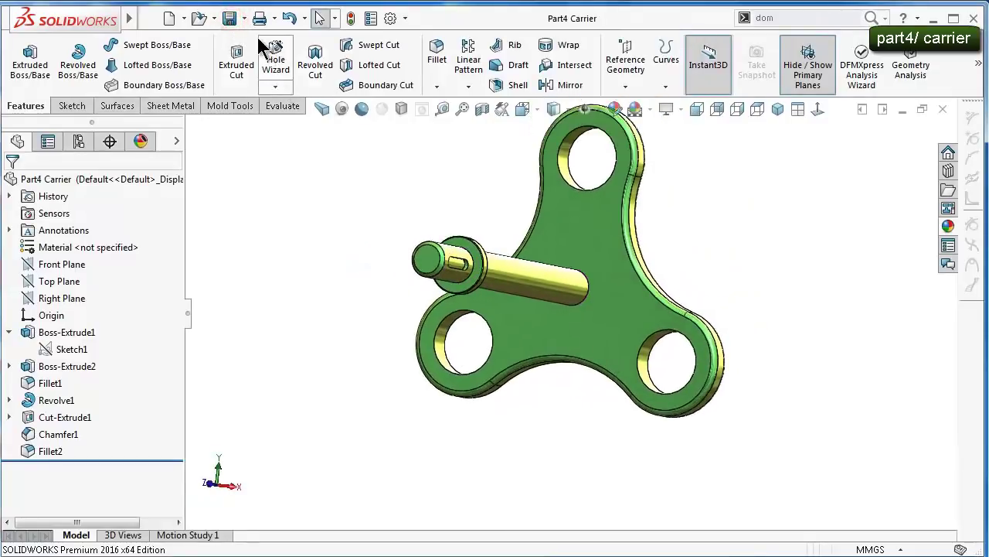
Create a new assembly from the carrier part with origins shown
{"action": "left_click", "coordinate": [244, 18]}
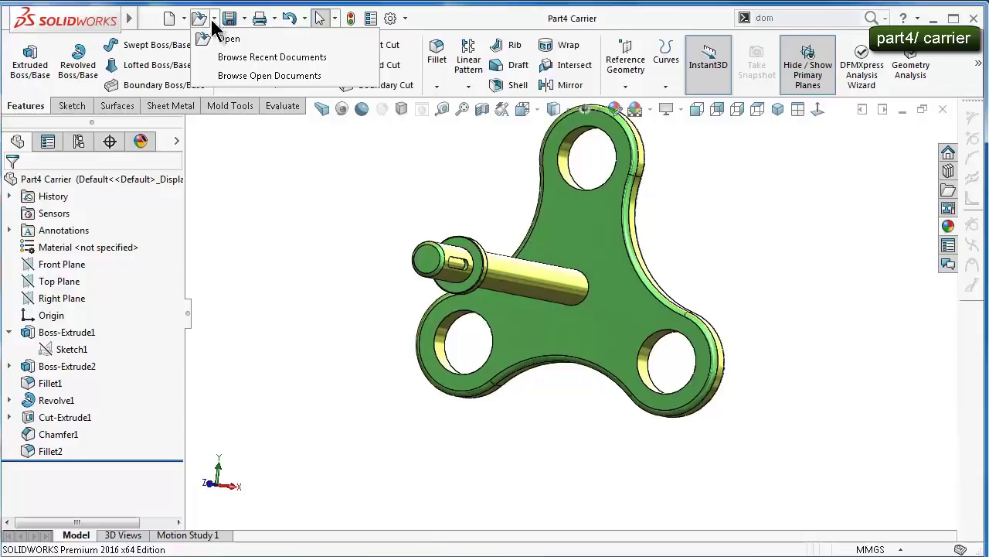
{"action": "mouse_move", "coordinate": [169, 18]}
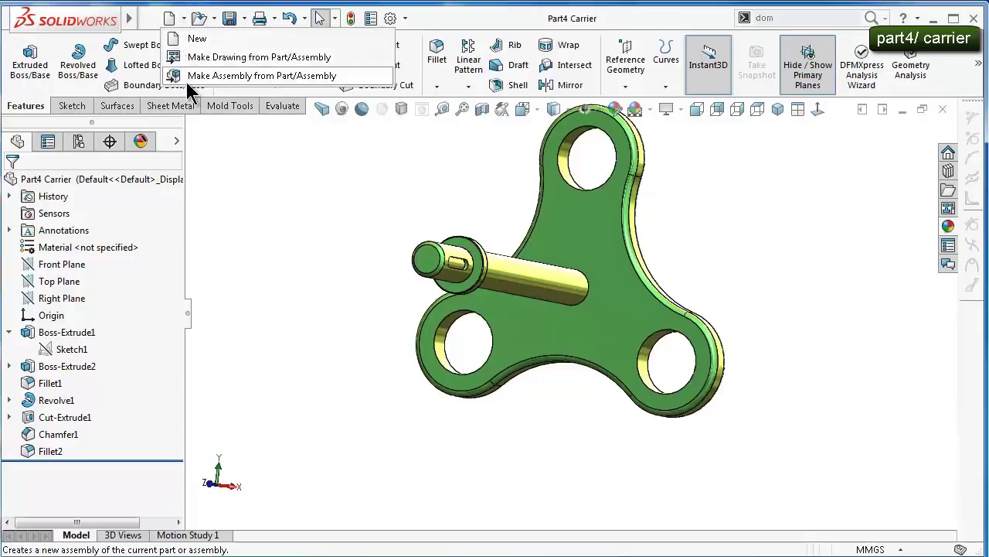
{"action": "left_click", "coordinate": [192, 81]}
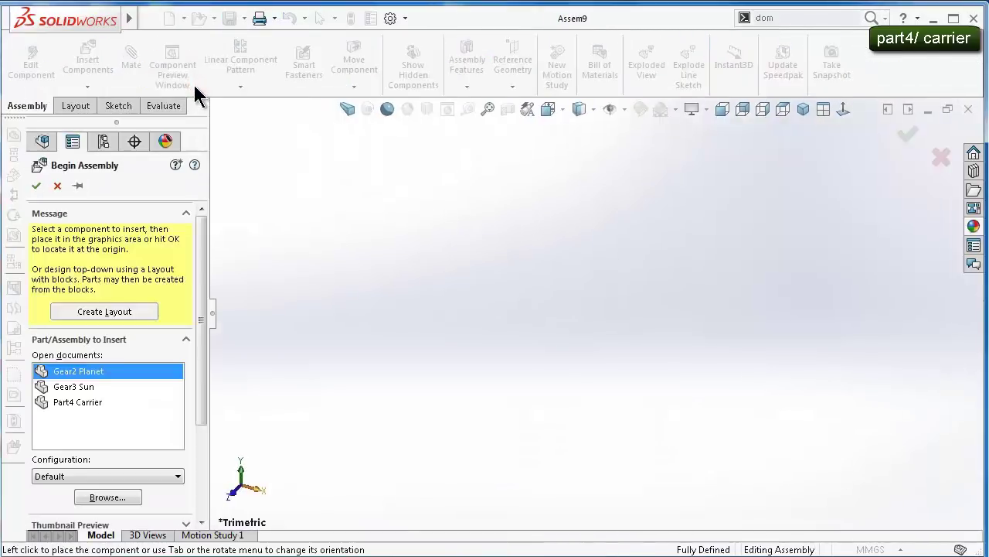
{"action": "left_click", "coordinate": [625, 109]}
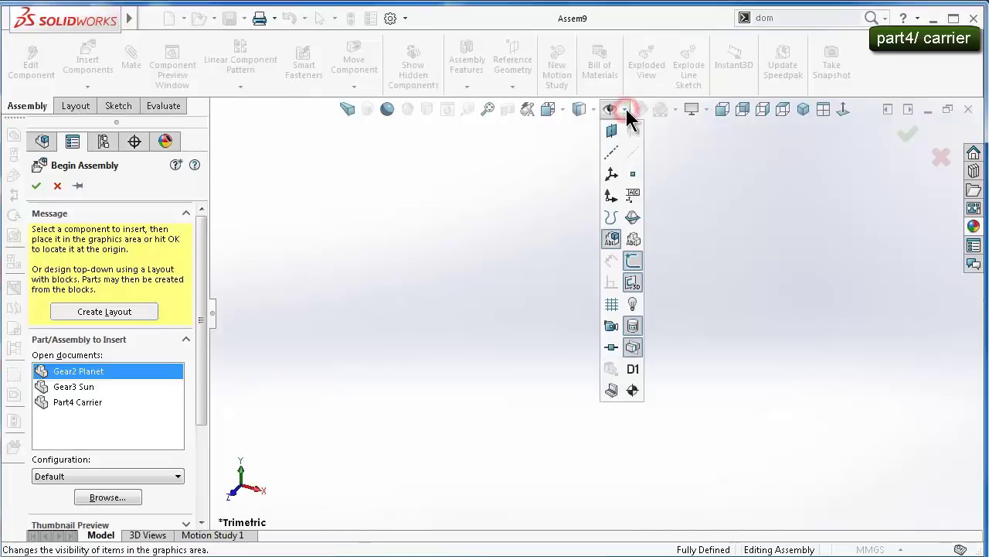
{"action": "left_click", "coordinate": [610, 196]}
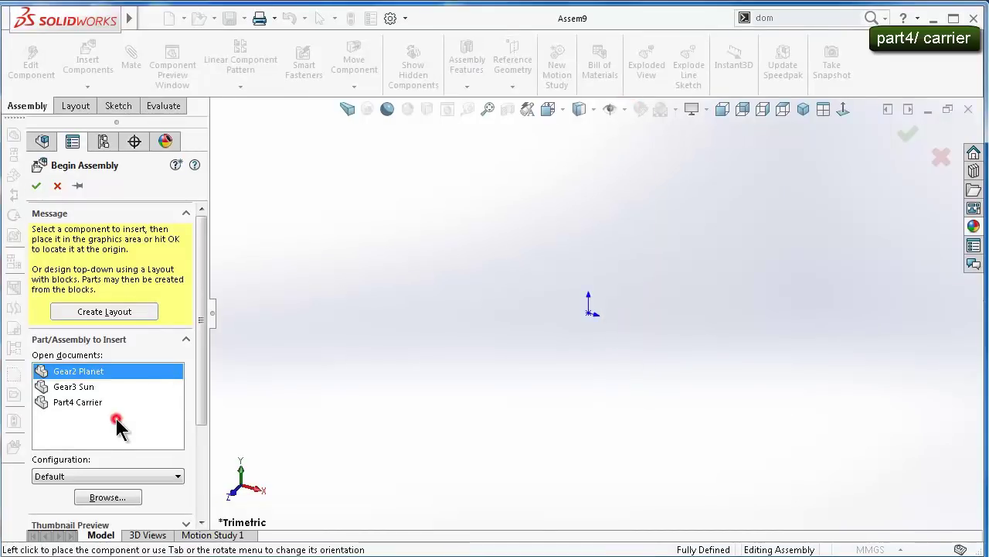
Place Part4 Carrier at the Assem9 origin as the first fixed component
{"action": "left_click", "coordinate": [80, 402]}
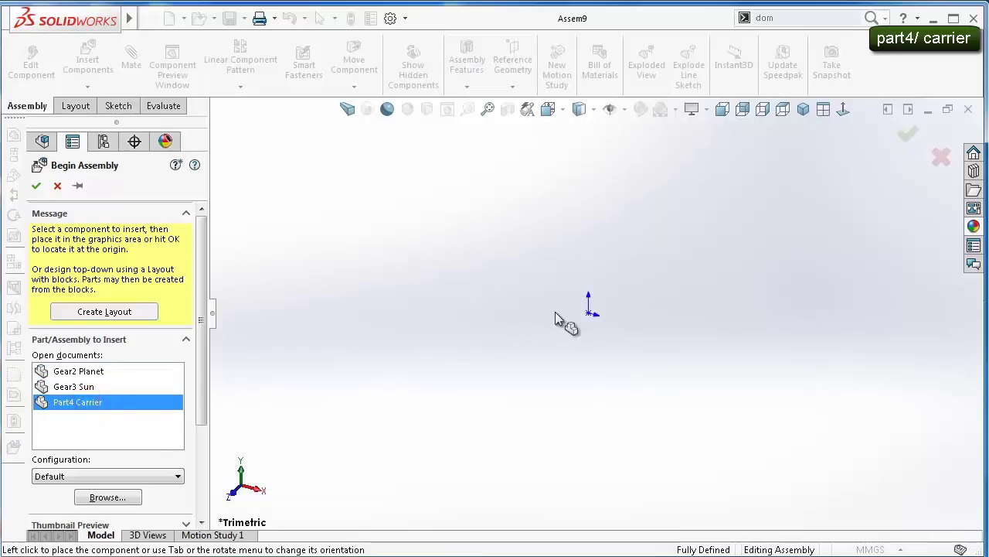
{"action": "left_click", "coordinate": [78, 402]}
{"action": "left_click", "coordinate": [48, 402]}
{"action": "left_click", "coordinate": [589, 311]}
{"action": "scroll", "coordinate": [655, 250], "scroll_direction": "down", "scroll_amount": 2}
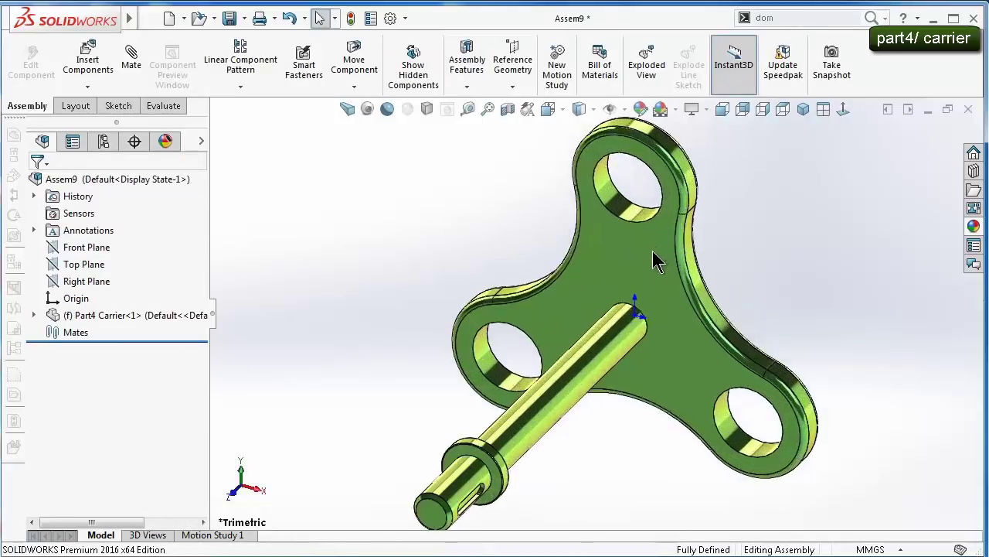
{"action": "mouse_move", "coordinate": [652, 250]}
{"action": "middle_mouse_down"}
{"action": "mouse_move", "coordinate": [565, 294]}
{"action": "mouse_move", "coordinate": [536, 338]}
{"action": "mouse_move", "coordinate": [610, 324]}
{"action": "mouse_move", "coordinate": [634, 307]}
{"action": "mouse_move", "coordinate": [611, 317]}
{"action": "middle_mouse_up"}
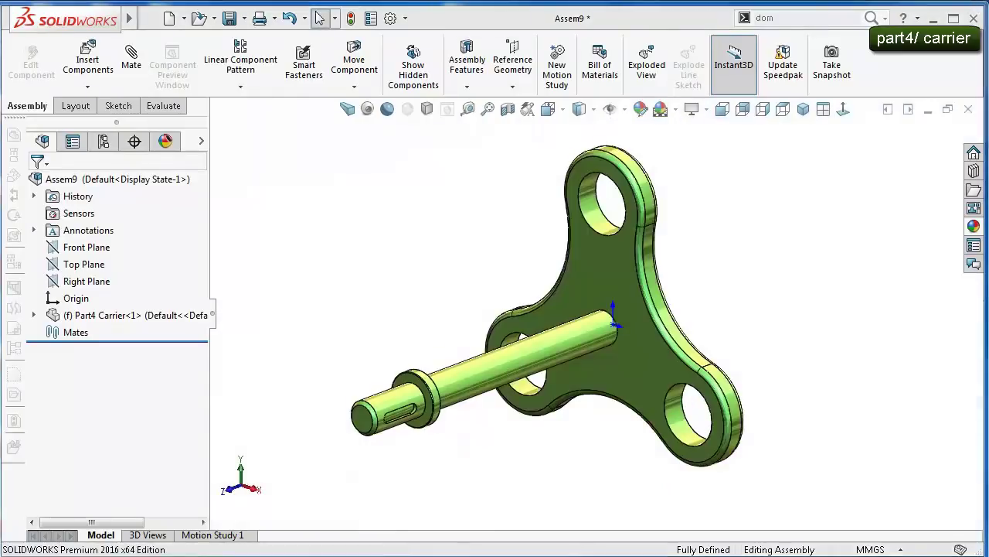
Drop a Toolbox Angular Contact Ball Bearing beside the plate's lower hole and set size 103
{"action": "left_click", "coordinate": [972, 176]}
{"action": "left_click_drag", "start_coordinate": [854, 384], "coordinate": [692, 433]}
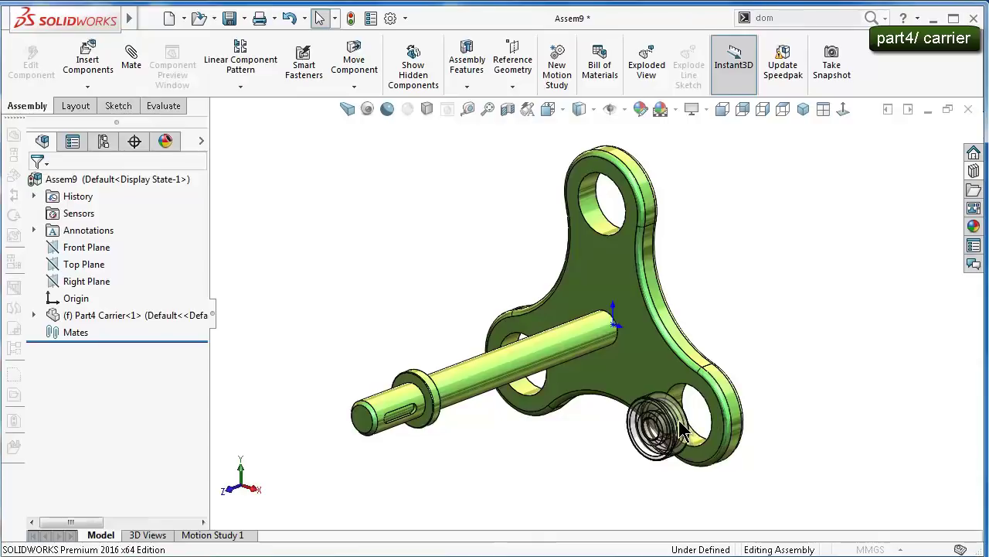
{"action": "left_click_drag", "start_coordinate": [680, 424], "coordinate": [678, 423]}
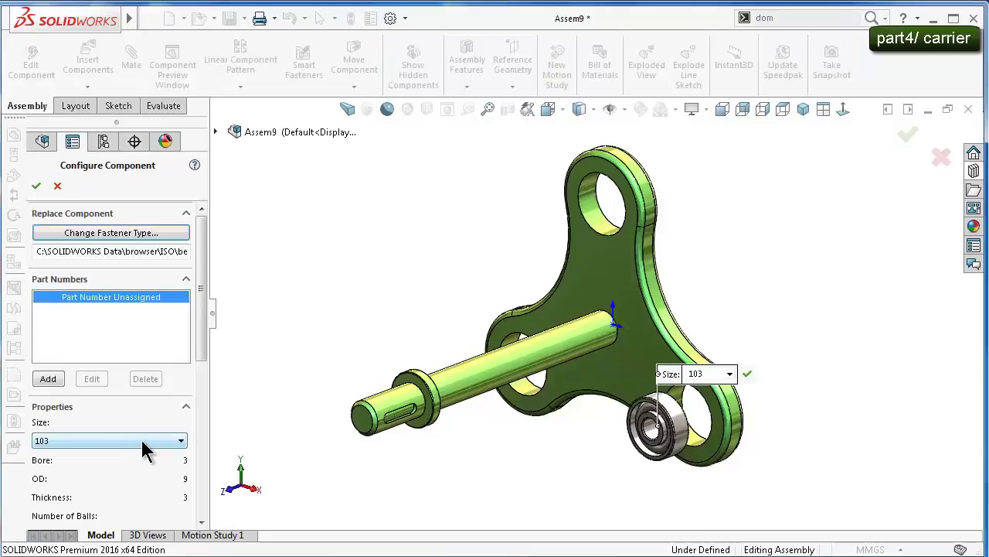
{"action": "left_click_drag", "start_coordinate": [205, 332], "coordinate": [207, 377]}
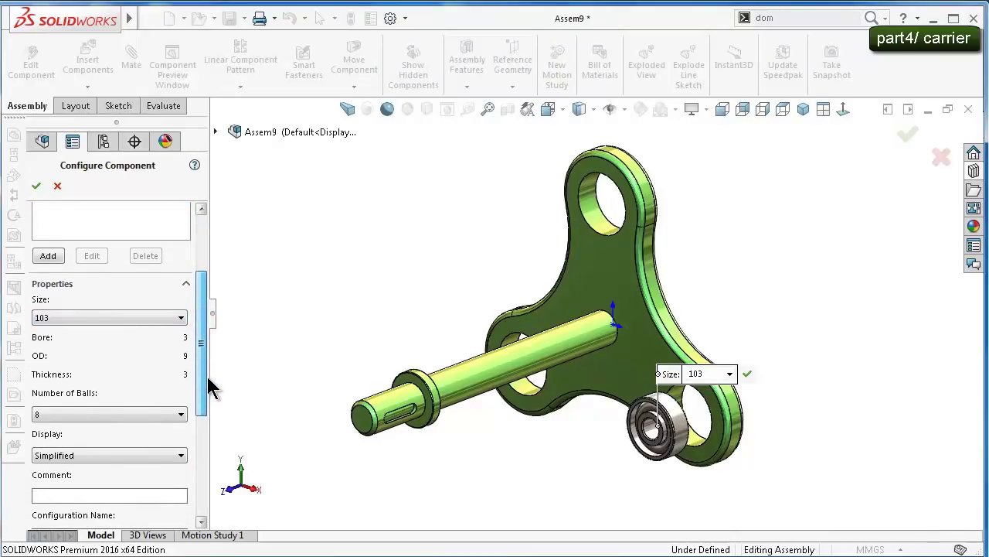
{"action": "scroll", "coordinate": [207, 377], "scroll_direction": "down", "scroll_amount": 1}
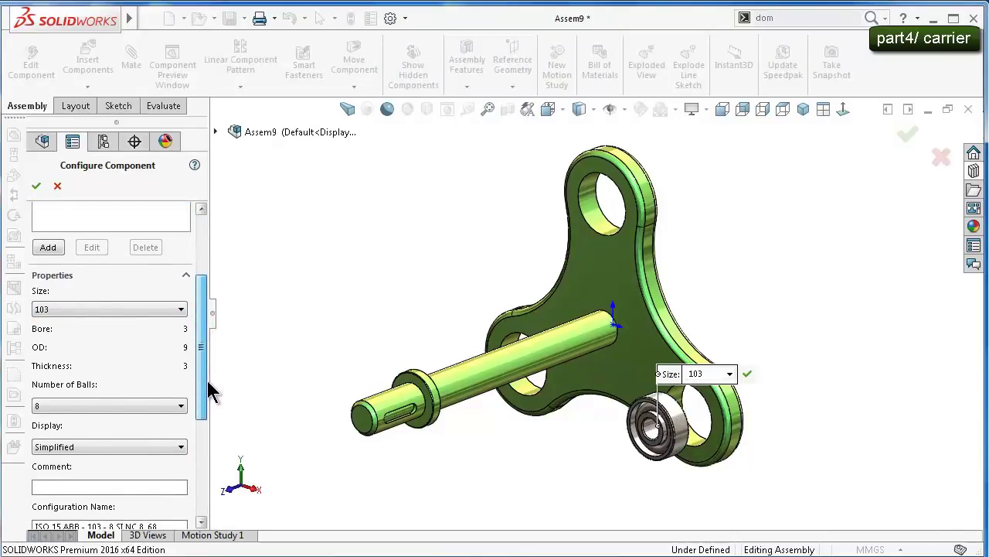
{"action": "scroll", "coordinate": [670, 428], "scroll_direction": "down", "scroll_amount": 3}
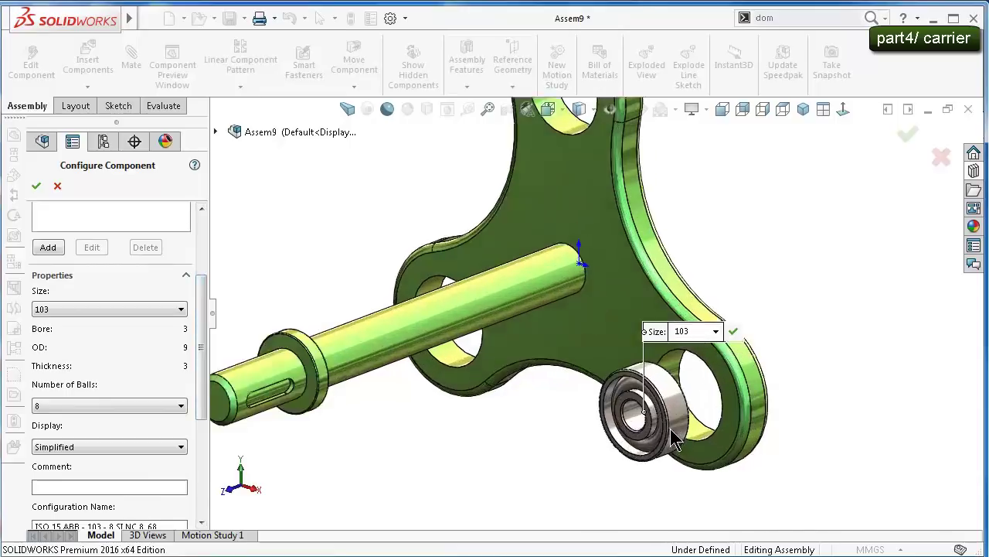
{"action": "scroll", "coordinate": [665, 421], "scroll_direction": "down", "scroll_amount": 1}
{"action": "mouse_move", "coordinate": [661, 412]}
{"action": "middle_mouse_down"}
{"action": "mouse_move", "coordinate": [706, 357]}
{"action": "mouse_move", "coordinate": [670, 371]}
{"action": "middle_mouse_up"}
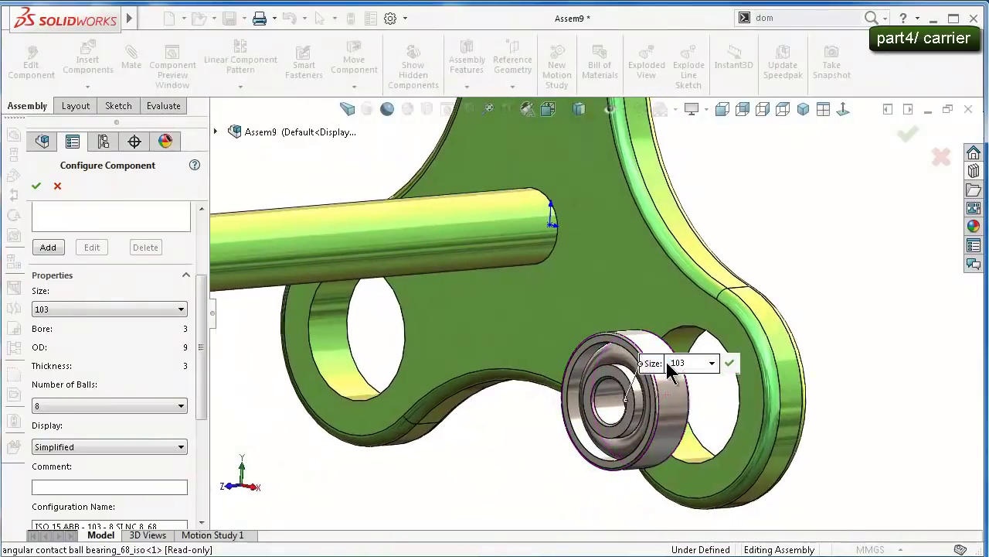
{"action": "left_click", "coordinate": [70, 311]}
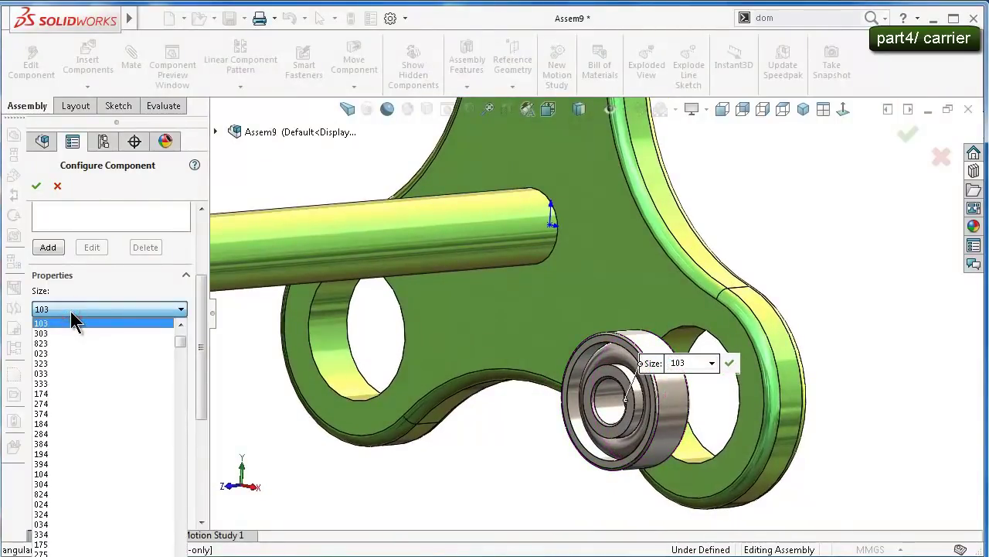
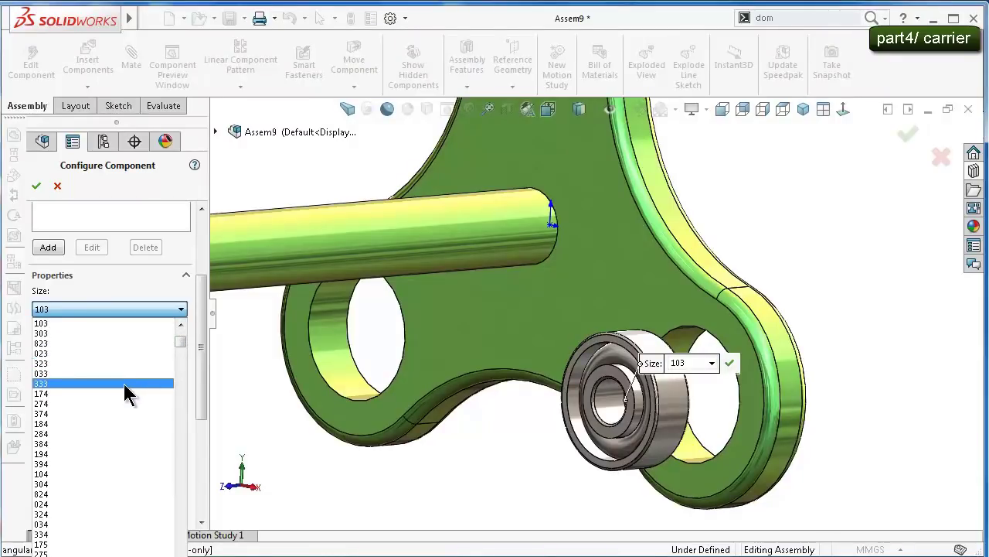
Configure the angular contact bearing as size 284 with detailed display and an added cage, then accept
{"action": "left_click", "coordinate": [109, 434]}
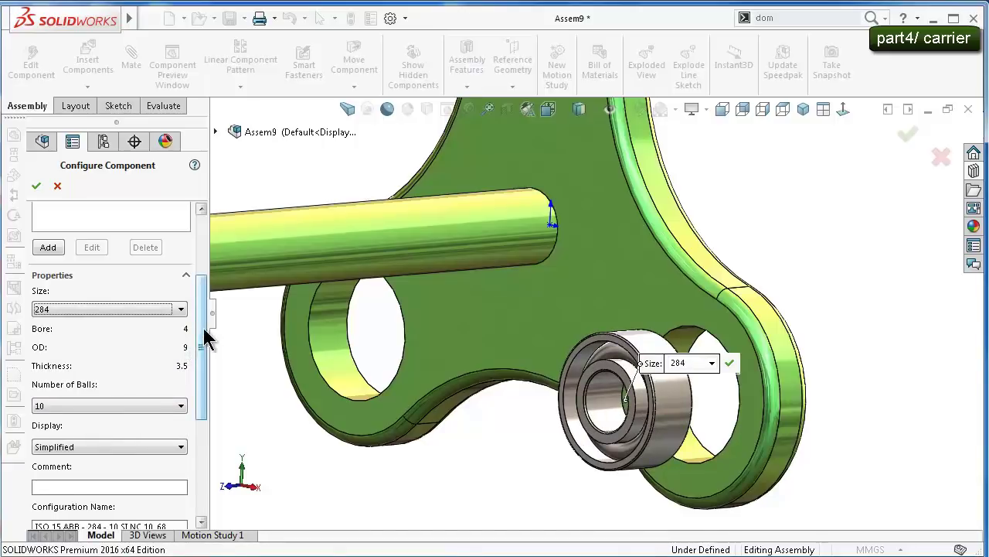
{"action": "left_click_drag", "start_coordinate": [205, 335], "coordinate": [204, 384]}
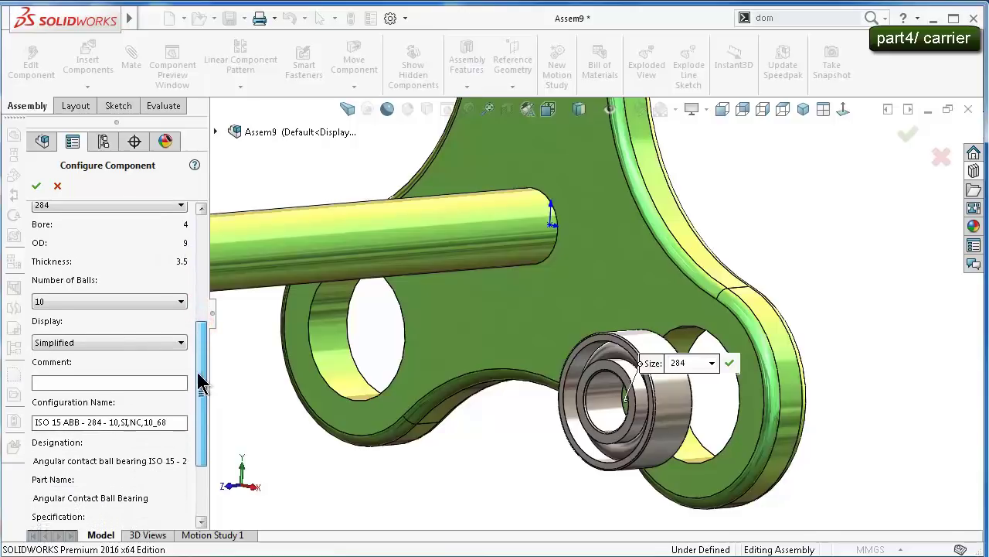
{"action": "left_click", "coordinate": [158, 348]}
{"action": "left_click", "coordinate": [149, 371]}
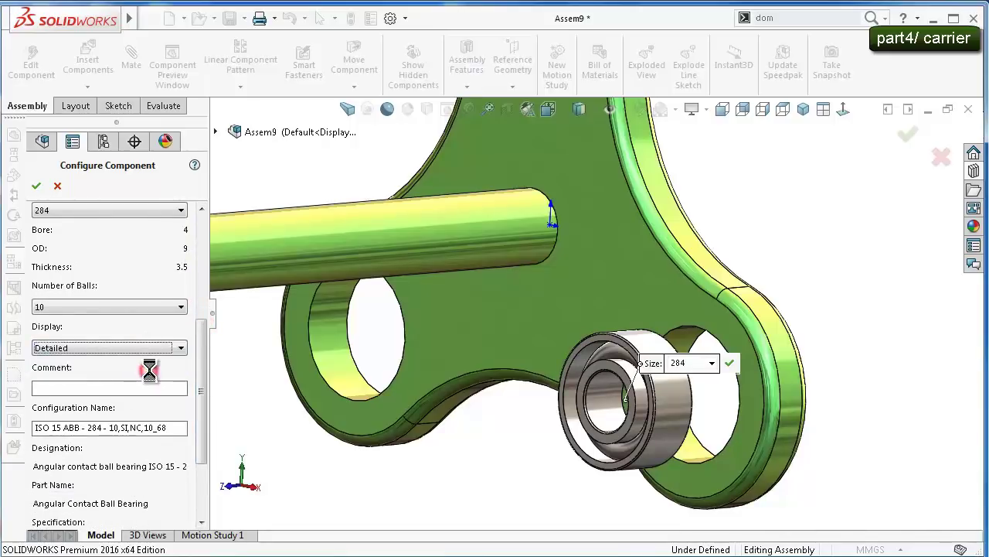
{"action": "left_click", "coordinate": [109, 389]}
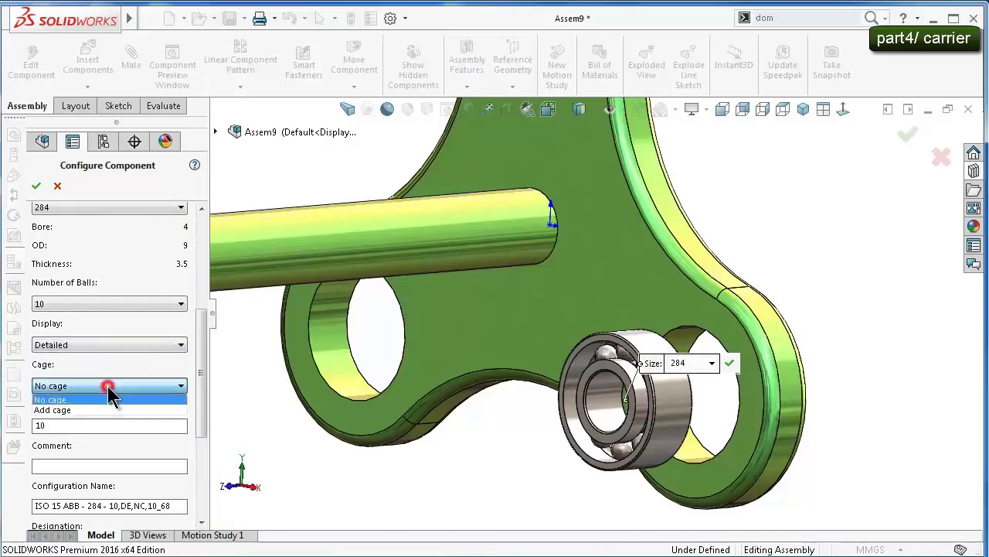
{"action": "left_click", "coordinate": [102, 408]}
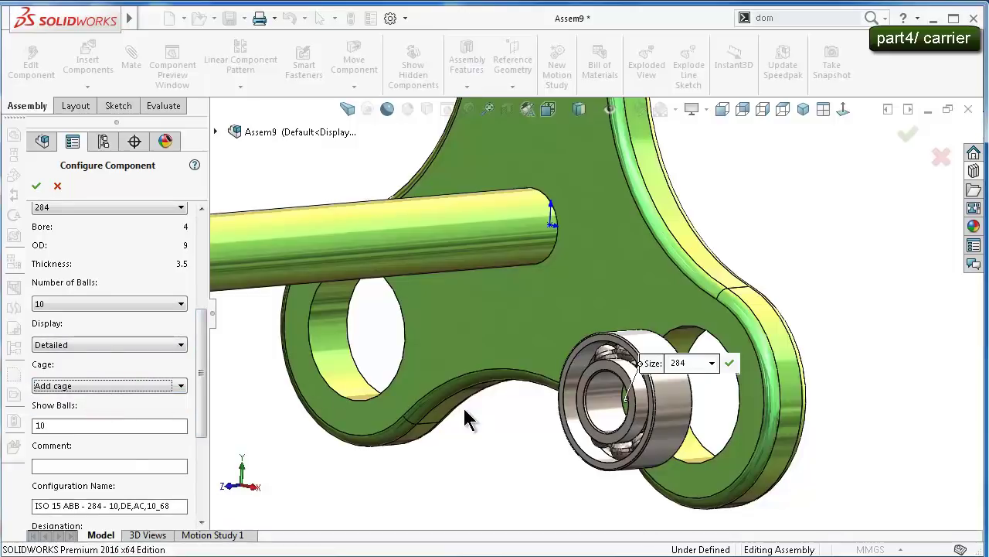
{"action": "left_click", "coordinate": [725, 362]}
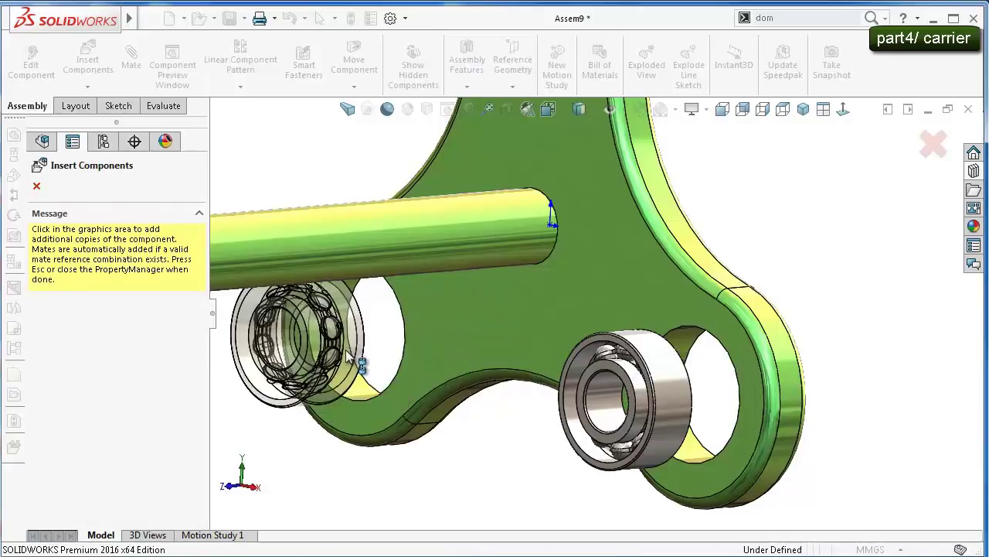
Place one more bearing copy in the carrier's upper hole and stop inserting
{"action": "scroll", "coordinate": [349, 357], "scroll_direction": "up", "scroll_amount": 3}
{"action": "scroll", "coordinate": [510, 232], "scroll_direction": "down", "scroll_amount": 2}
{"action": "scroll", "coordinate": [557, 201], "scroll_direction": "up", "scroll_amount": 2}
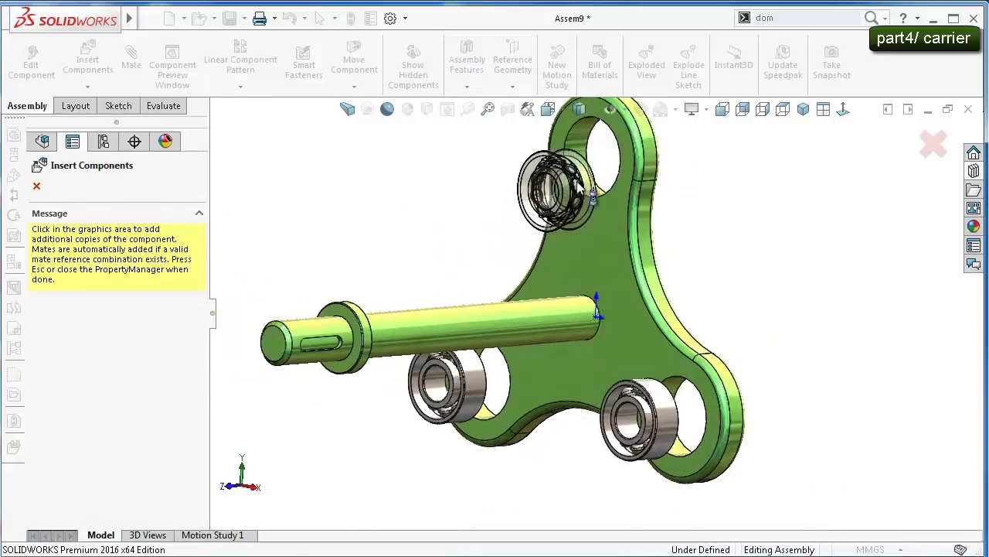
{"action": "scroll", "coordinate": [591, 195], "scroll_direction": "down", "scroll_amount": 2}
{"action": "left_click", "coordinate": [587, 192]}
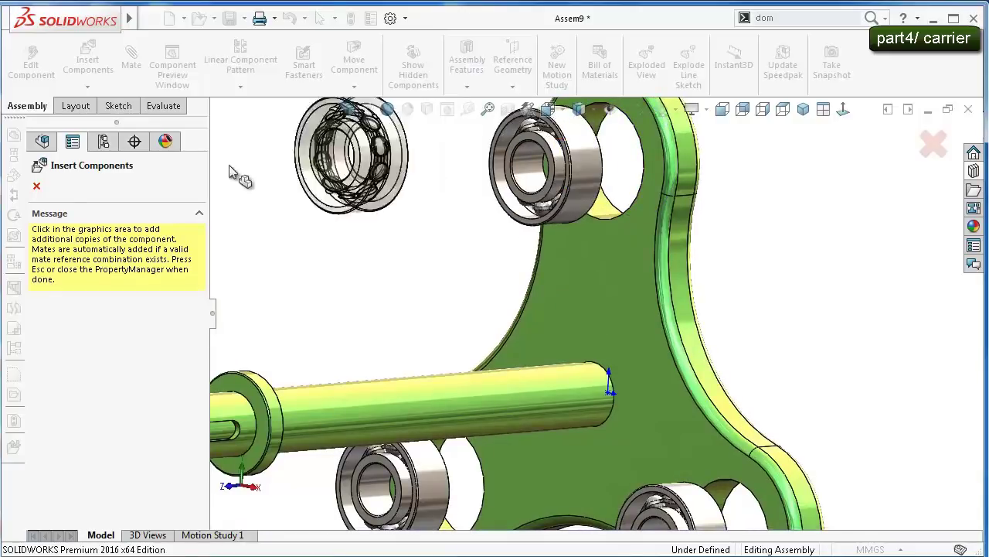
{"action": "left_click", "coordinate": [36, 185]}
{"action": "key", "text": "f"}
Pick the bearing's inner race face and the carrier face and choose Coincident
{"action": "mouse_move", "coordinate": [618, 433]}
{"action": "middle_mouse_down"}
{"action": "mouse_move", "coordinate": [674, 436]}
{"action": "mouse_move", "coordinate": [618, 424]}
{"action": "middle_mouse_up"}
{"action": "scroll", "coordinate": [616, 419], "scroll_direction": "down", "scroll_amount": 2}
{"action": "scroll", "coordinate": [616, 420], "scroll_direction": "down", "scroll_amount": 3}
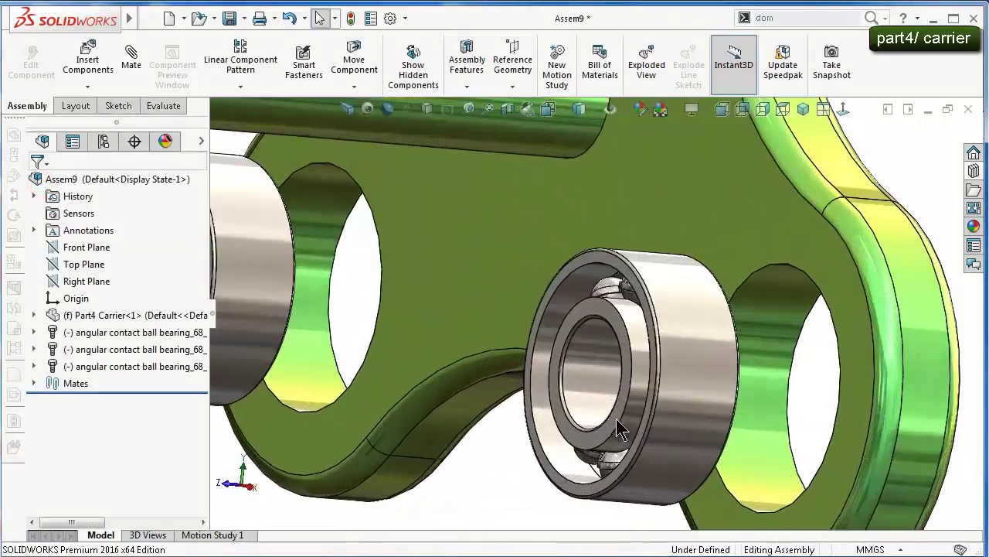
{"action": "scroll", "coordinate": [616, 419], "scroll_direction": "down", "scroll_amount": 1}
{"action": "scroll", "coordinate": [619, 414], "scroll_direction": "down", "scroll_amount": 1}
{"action": "left_click", "coordinate": [618, 418]}
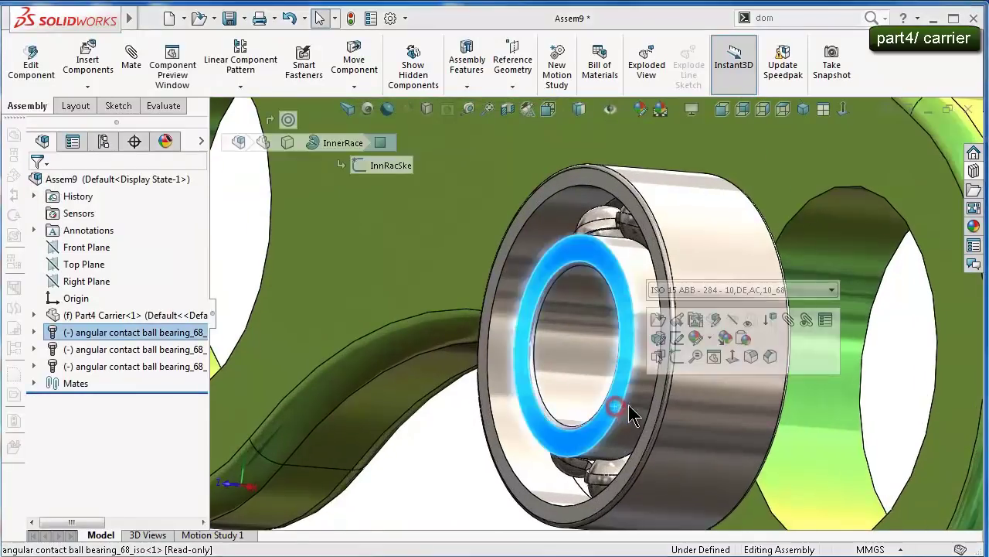
{"action": "left_click", "coordinate": [789, 321]}
{"action": "left_click", "coordinate": [776, 186]}
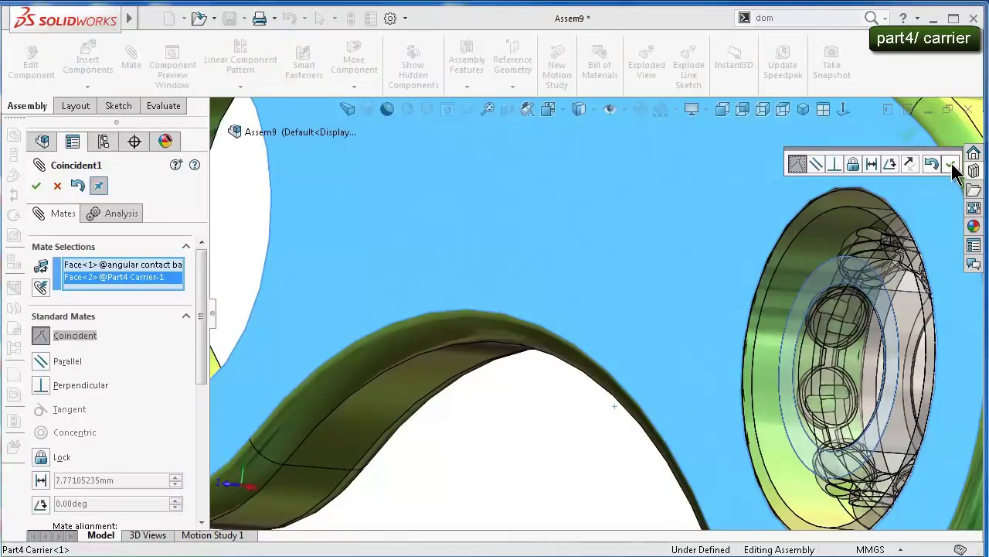
Accept the first bearing mate and make the left bearing face coincident with the carrier
{"action": "left_click", "coordinate": [956, 171]}
{"action": "scroll", "coordinate": [322, 354], "scroll_direction": "up", "scroll_amount": 3}
{"action": "scroll", "coordinate": [313, 270], "scroll_direction": "down", "scroll_amount": 3}
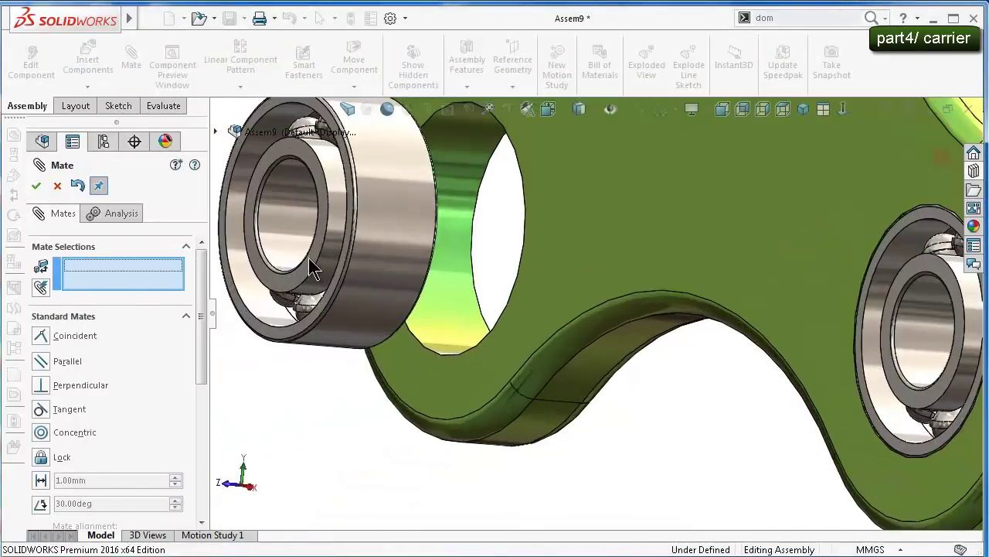
{"action": "left_click", "coordinate": [314, 271]}
{"action": "left_click", "coordinate": [575, 263]}
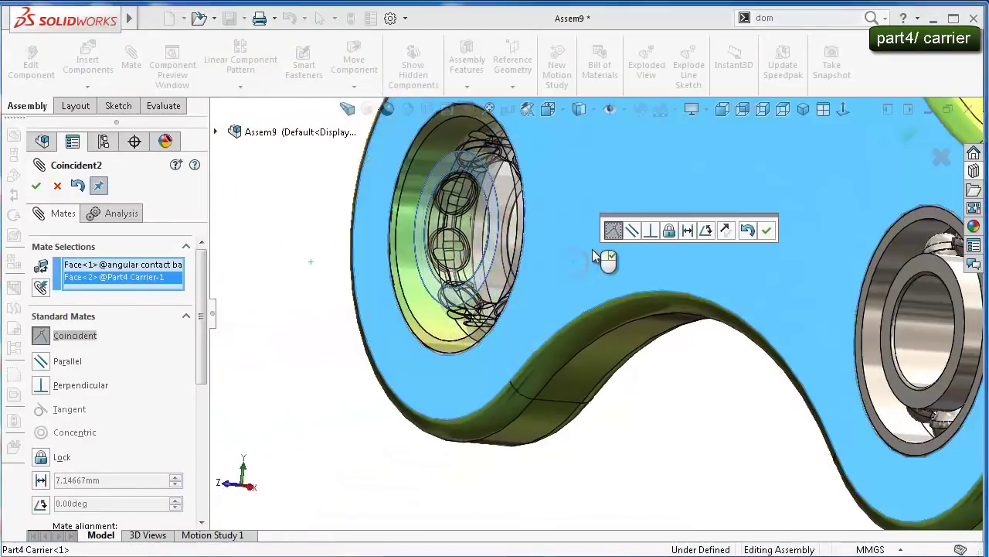
{"action": "left_click", "coordinate": [770, 230]}
Make the third bearing face coincident with the carrier and close the Mate command
{"action": "scroll", "coordinate": [742, 176], "scroll_direction": "up", "scroll_amount": 3}
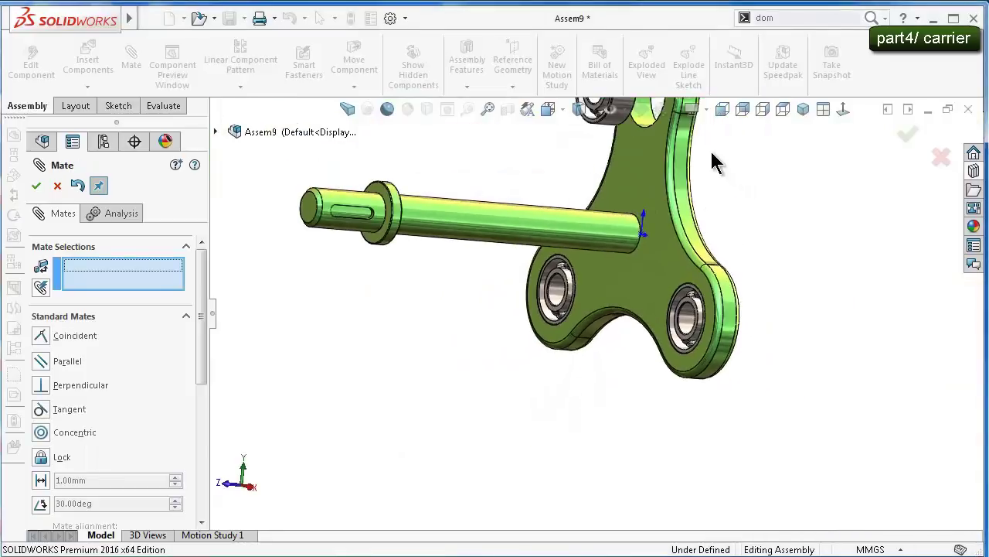
{"action": "scroll", "coordinate": [710, 149], "scroll_direction": "up", "scroll_amount": 2}
{"action": "scroll", "coordinate": [525, 245], "scroll_direction": "down", "scroll_amount": 5}
{"action": "scroll", "coordinate": [487, 309], "scroll_direction": "down", "scroll_amount": 3}
{"action": "left_click", "coordinate": [439, 313]}
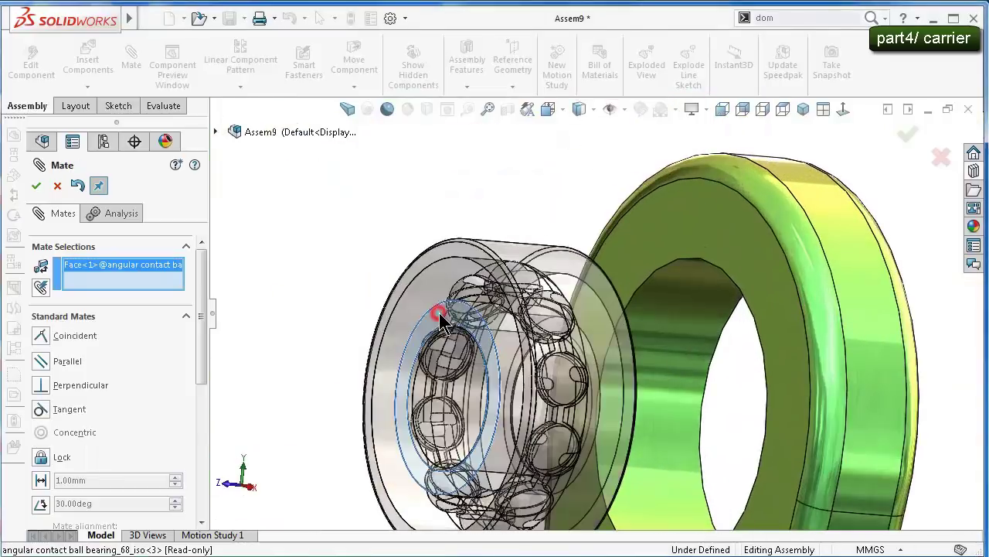
{"action": "left_click", "coordinate": [681, 228]}
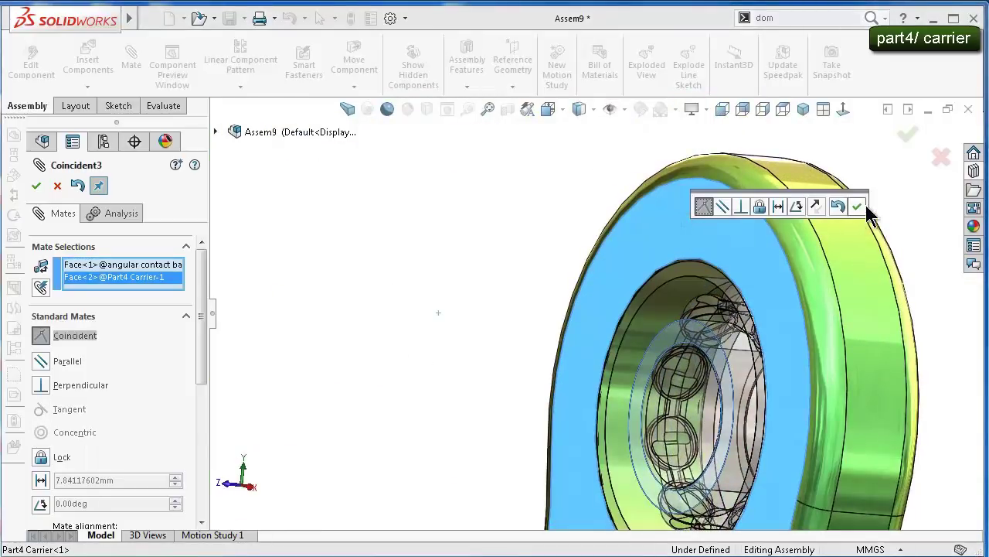
{"action": "left_click", "coordinate": [858, 207]}
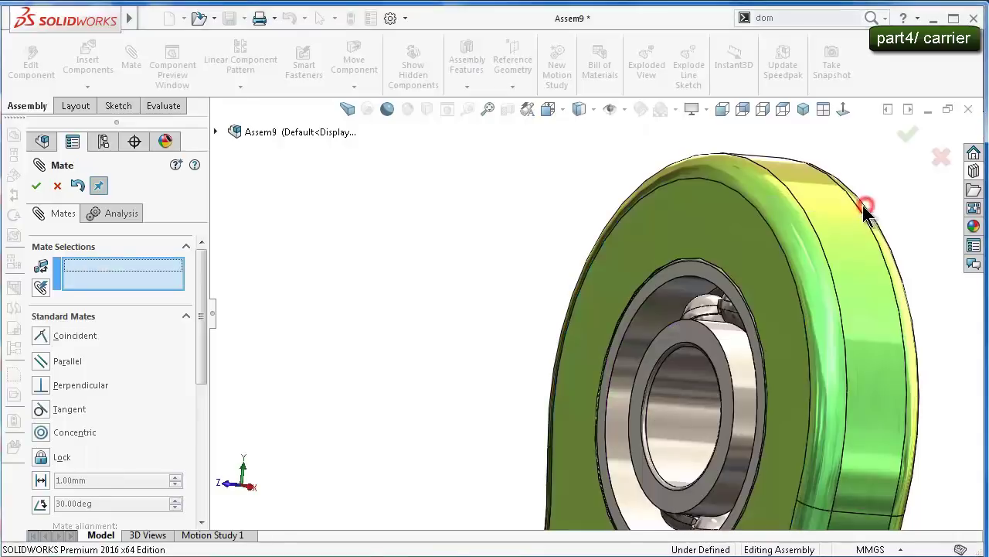
{"action": "left_click", "coordinate": [37, 185]}
{"action": "scroll", "coordinate": [510, 402], "scroll_direction": "up", "scroll_amount": 2}
{"action": "scroll", "coordinate": [610, 435], "scroll_direction": "up", "scroll_amount": 2}
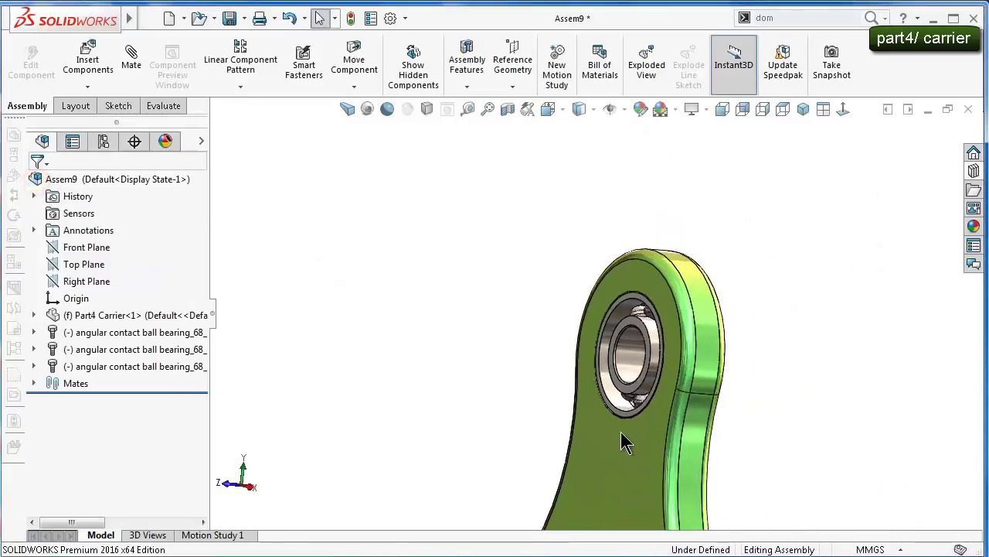
Hide the origin markers in the carrier assembly view
{"action": "scroll", "coordinate": [625, 441], "scroll_direction": "up", "scroll_amount": 2}
{"action": "scroll", "coordinate": [638, 448], "scroll_direction": "up", "scroll_amount": 1}
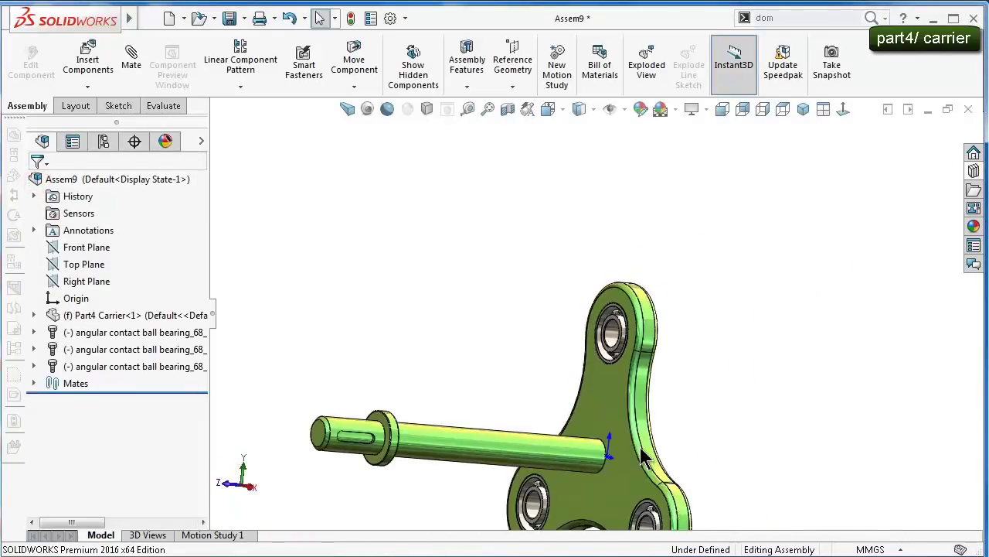
{"action": "left_click", "coordinate": [626, 109]}
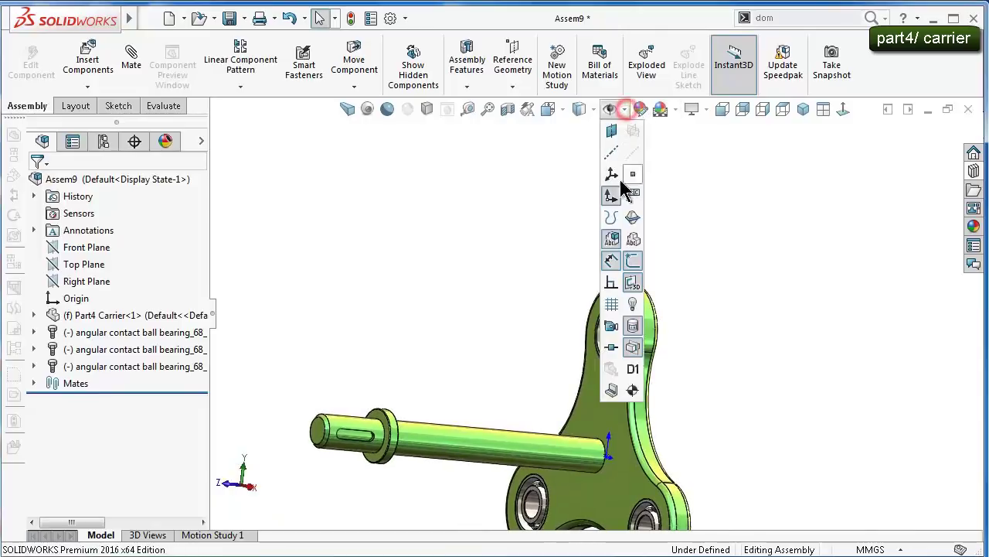
{"action": "left_click", "coordinate": [610, 200]}
{"action": "left_click", "coordinate": [519, 207]}
Rotate the carrier through front and side views to inspect the bearings and shaft
{"action": "middle_click_drag", "start_coordinate": [546, 238], "coordinate": [597, 283]}
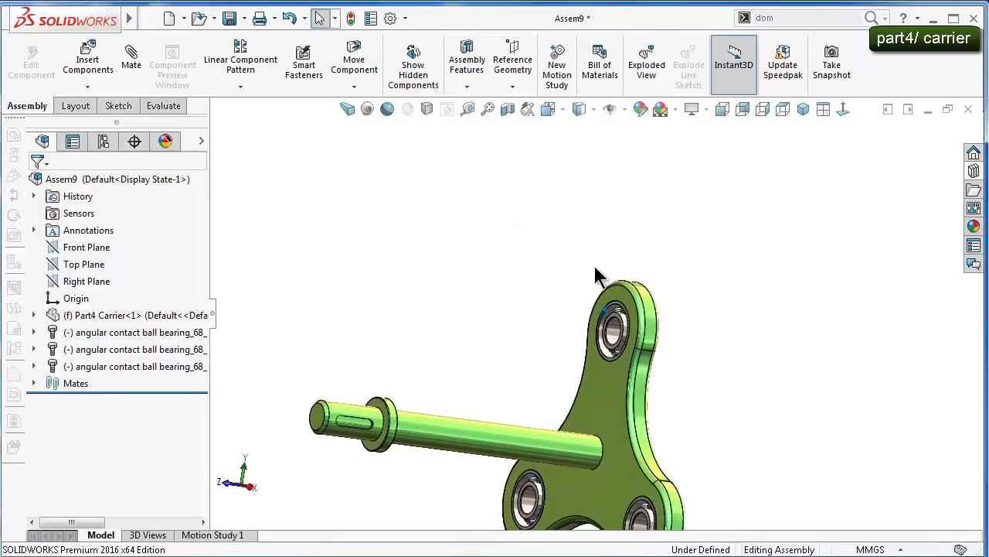
{"action": "key", "text": "ctrl+1"}
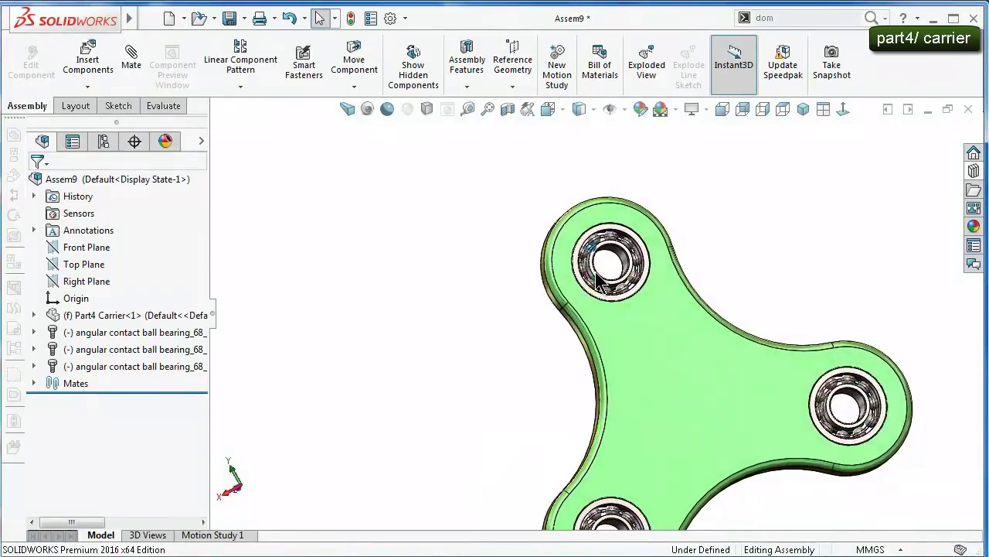
{"action": "key", "text": "Up"}
{"action": "key", "text": "Up"}
{"action": "key", "text": "Up"}
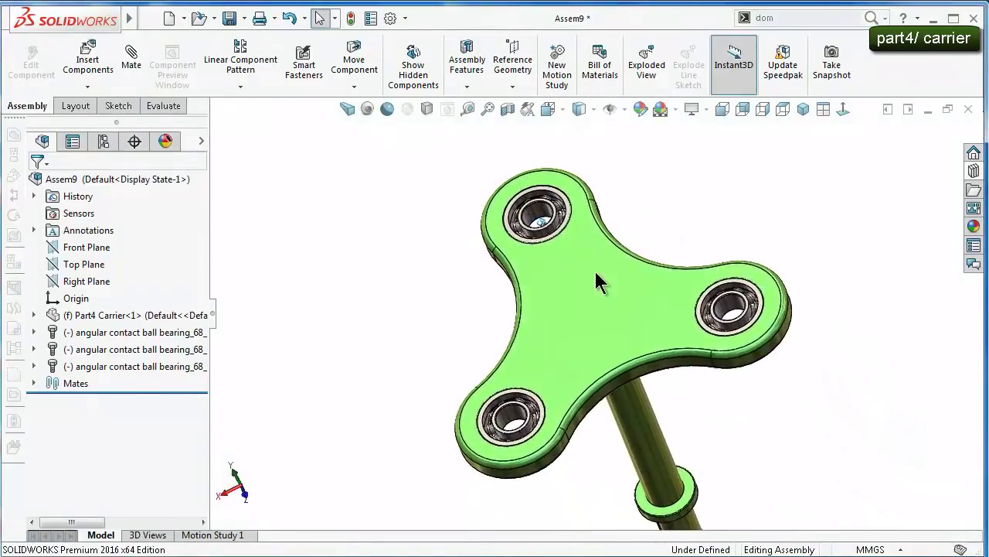
{"action": "key", "text": "Up"}
{"action": "key", "text": "Left"}
{"action": "key", "text": "Left"}
{"action": "key", "text": "Right"}
{"action": "key", "text": "Right"}
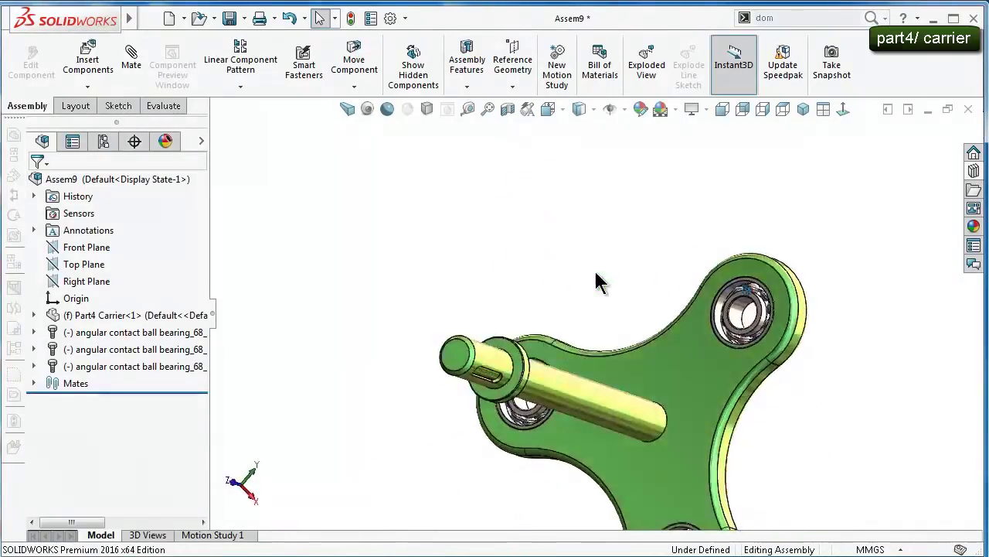
{"action": "key", "text": "Right"}
{"action": "key", "text": "Down"}
{"action": "key", "text": "Down"}
{"action": "key", "text": "Left"}
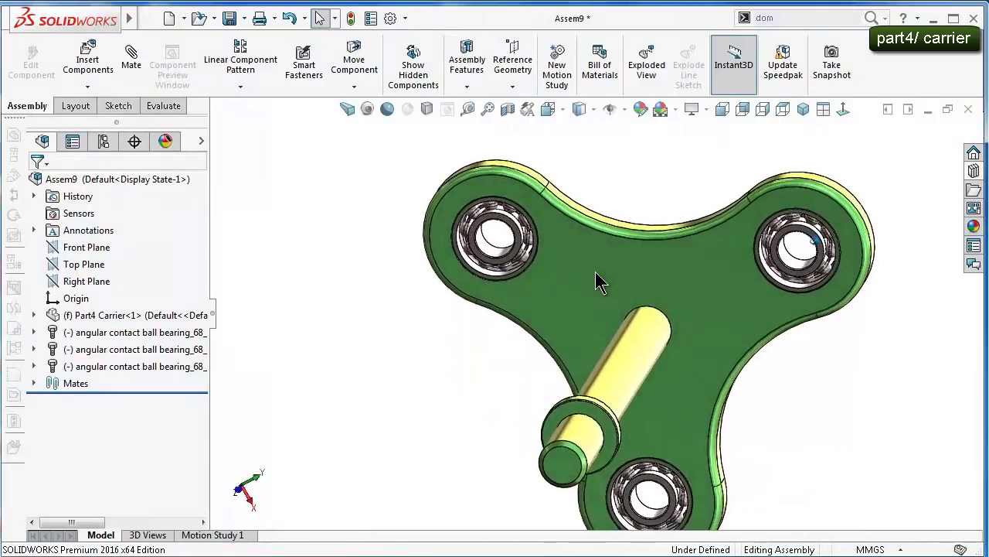
{"action": "key", "text": "Left"}
{"action": "key", "text": "Left"}
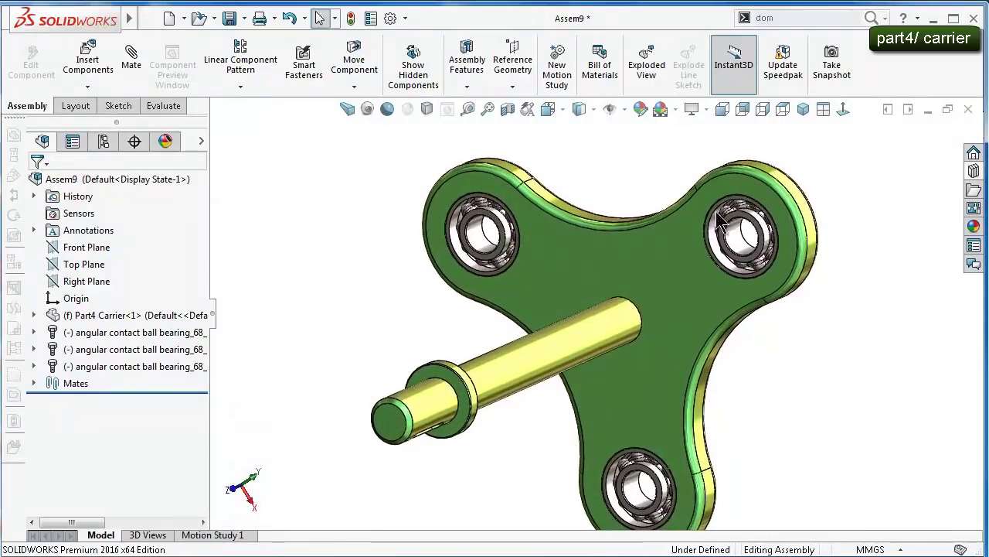
Return to isometric view, zoom in, collapse the FeatureManager tree and bring up the save options
{"action": "left_click", "coordinate": [801, 109]}
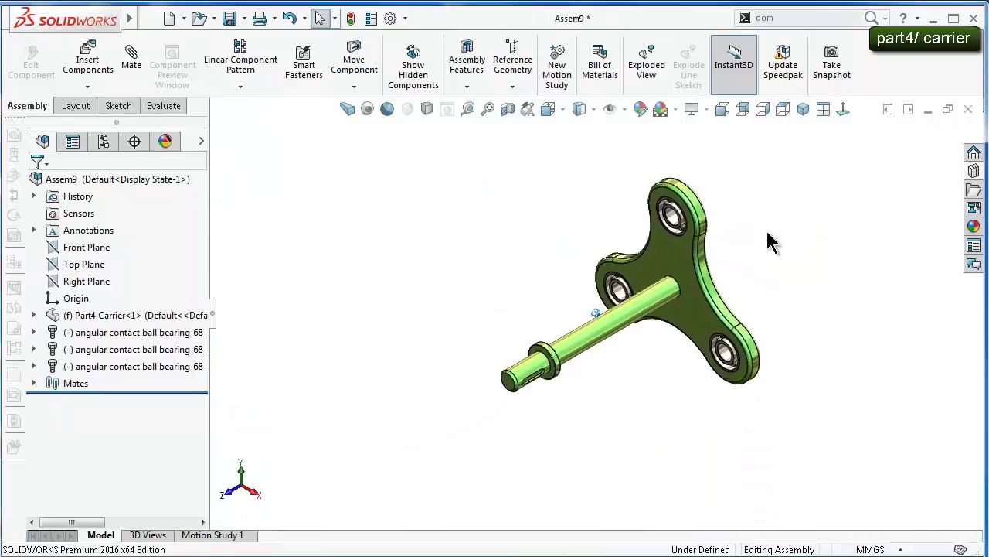
{"action": "scroll", "coordinate": [766, 229], "scroll_direction": "down", "scroll_amount": 1}
{"action": "scroll", "coordinate": [766, 229], "scroll_direction": "down", "scroll_amount": 2}
{"action": "scroll", "coordinate": [766, 229], "scroll_direction": "down", "scroll_amount": 2}
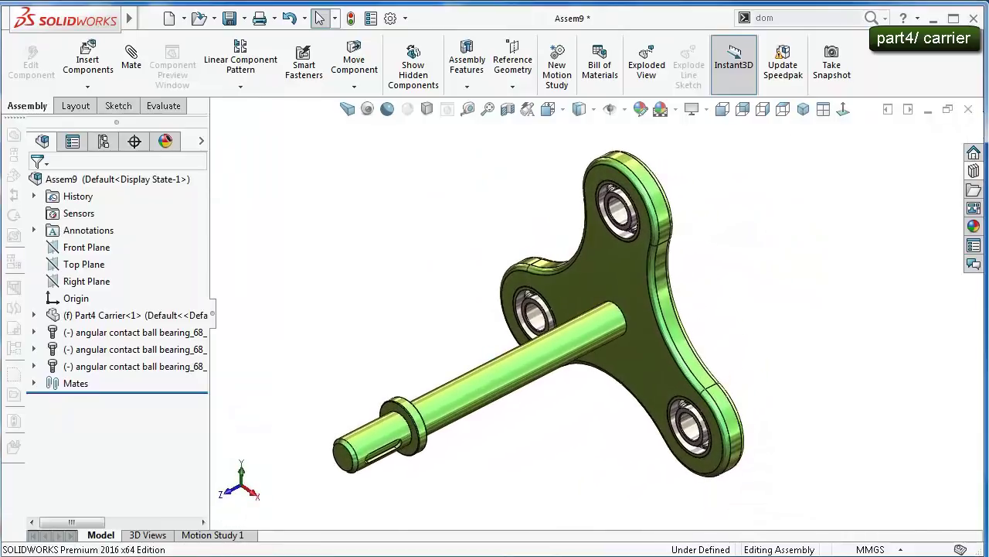
{"action": "left_click", "coordinate": [213, 307]}
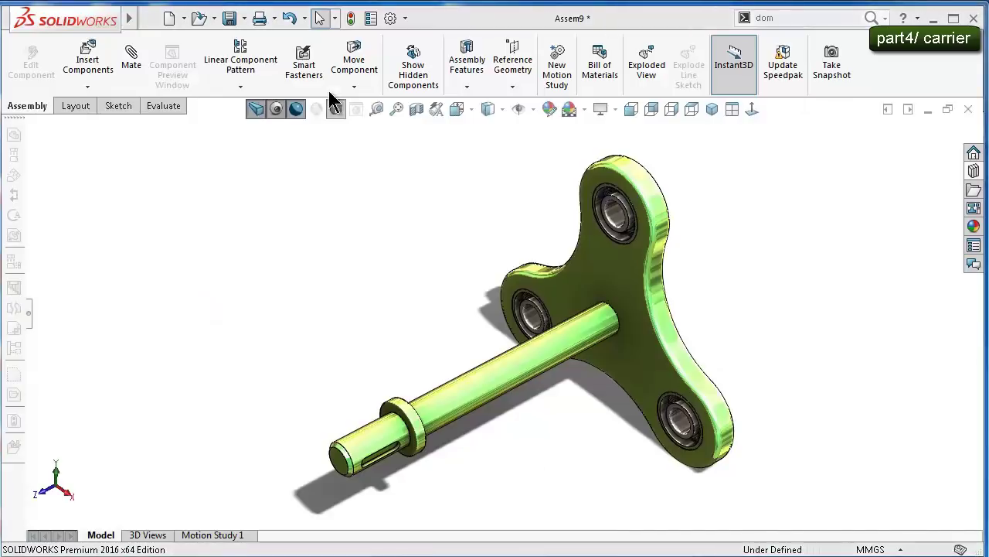
{"action": "left_click", "coordinate": [243, 19]}
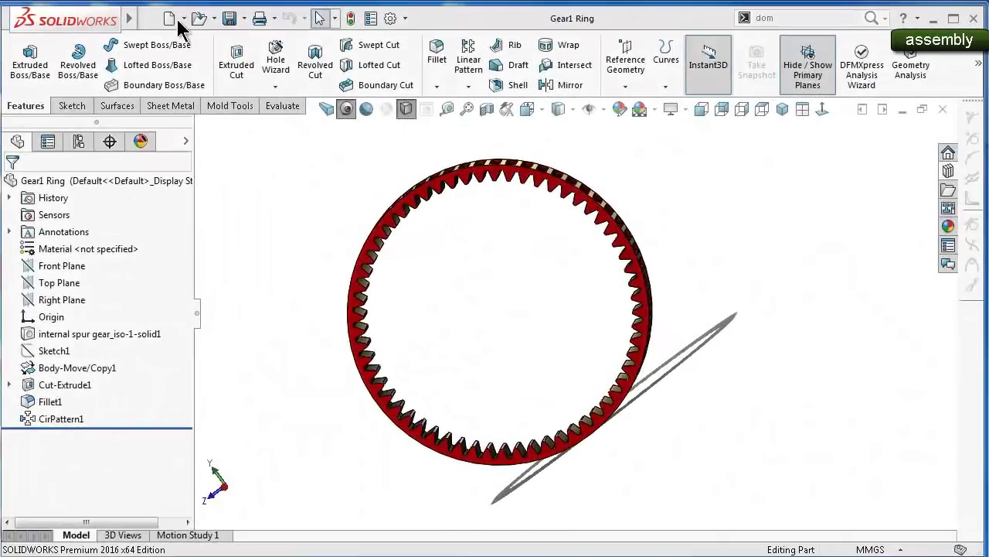
Start a new document from the Gear1 Ring window using the New toolbar button
{"action": "left_click", "coordinate": [169, 19]}
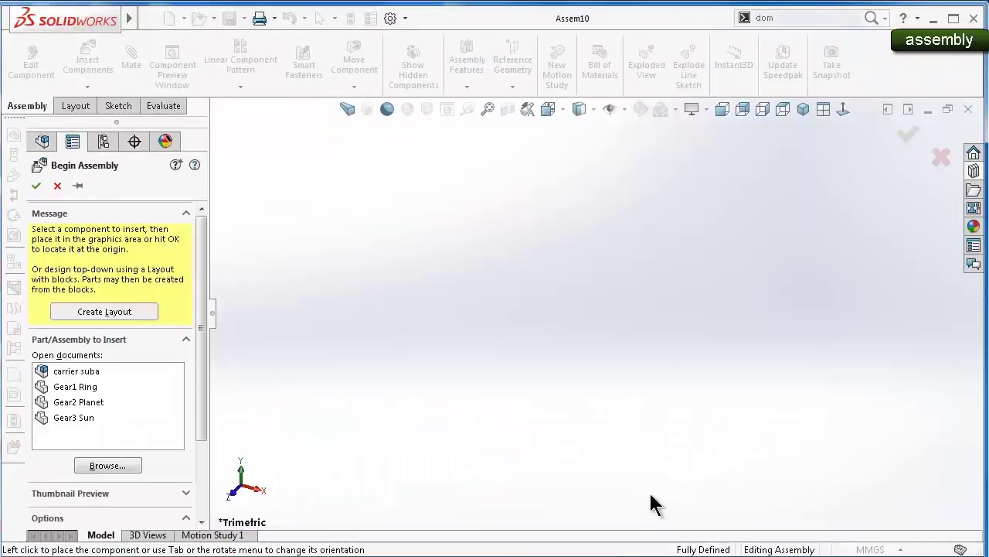
Place Gear1 Ring at the assembly origin and hide the origin markers
{"action": "left_click", "coordinate": [623, 108]}
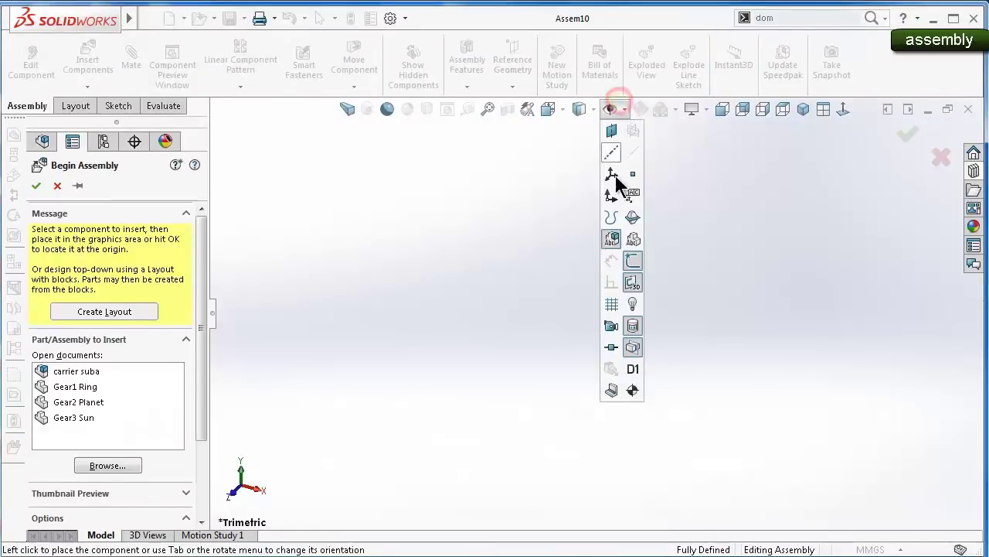
{"action": "left_click", "coordinate": [721, 250]}
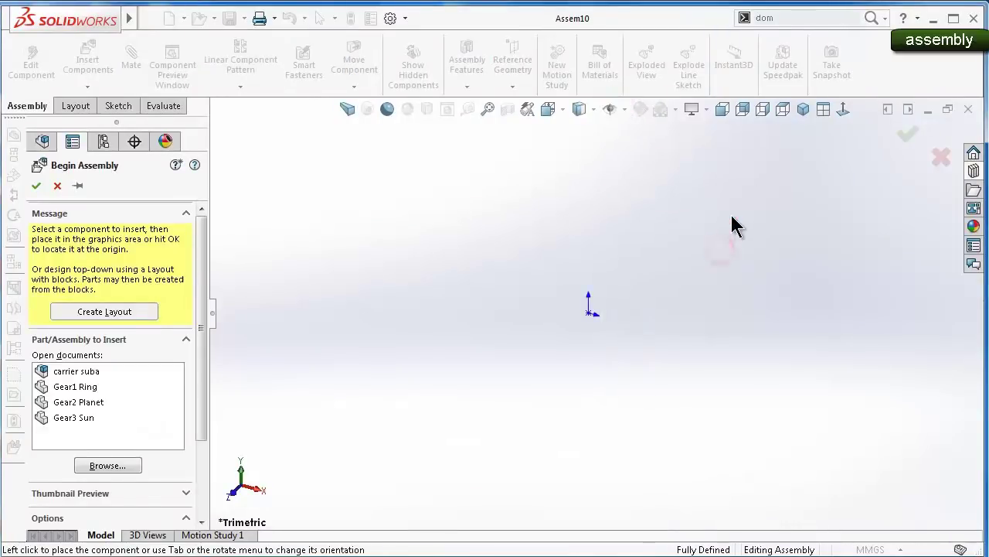
{"action": "left_click", "coordinate": [84, 387]}
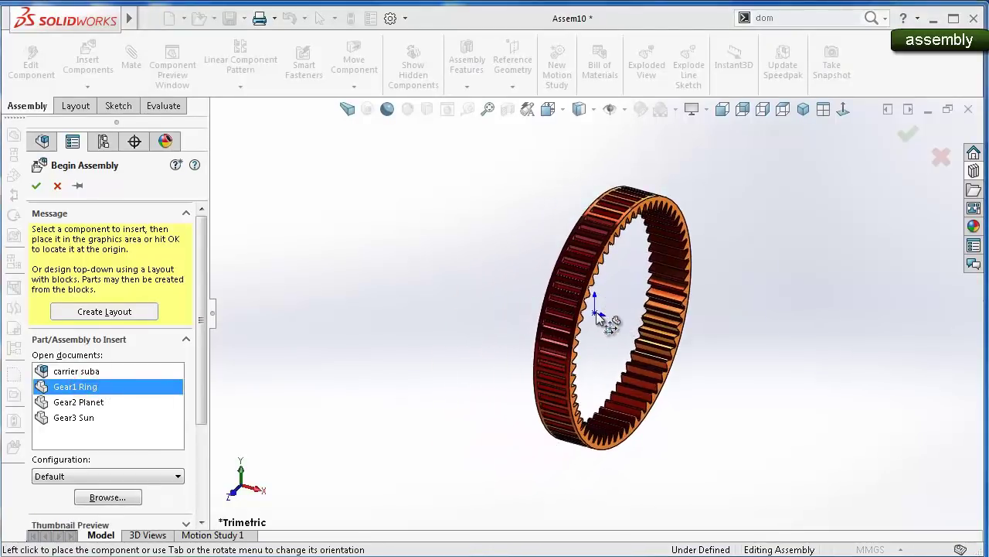
{"action": "left_click", "coordinate": [593, 318]}
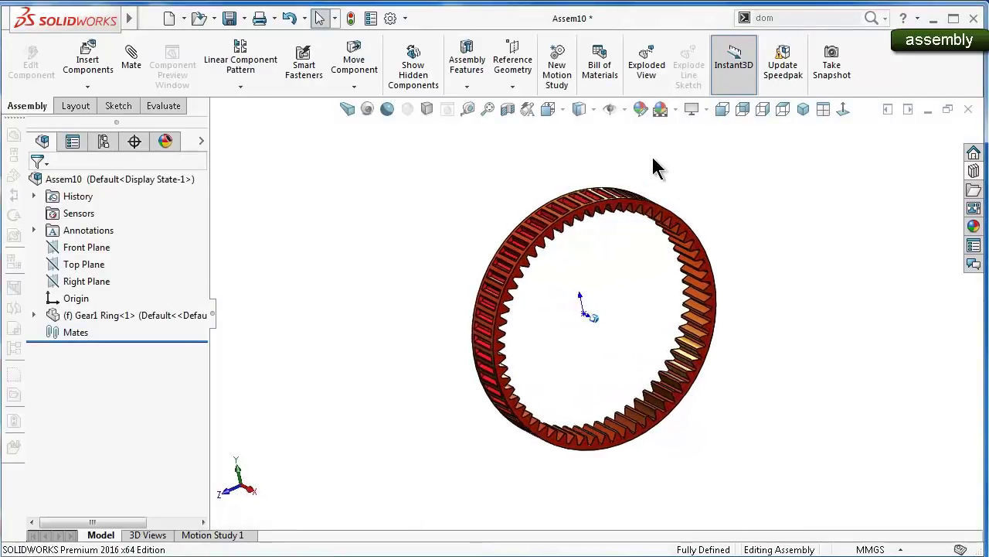
{"action": "left_click", "coordinate": [615, 108]}
{"action": "left_click", "coordinate": [610, 195]}
{"action": "left_click", "coordinate": [462, 193]}
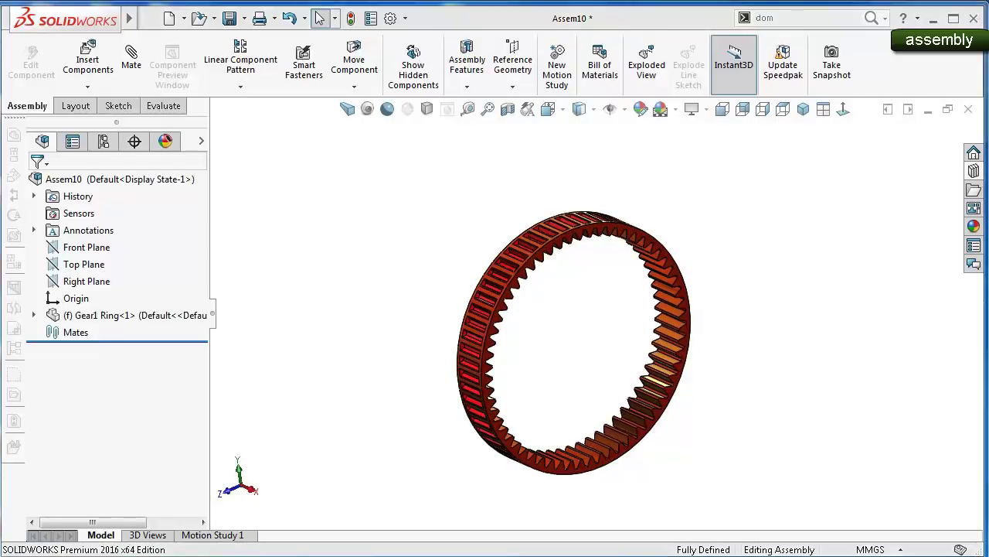
Insert the Gear3 Sun part into the assembly and select its end face
{"action": "left_click", "coordinate": [89, 53]}
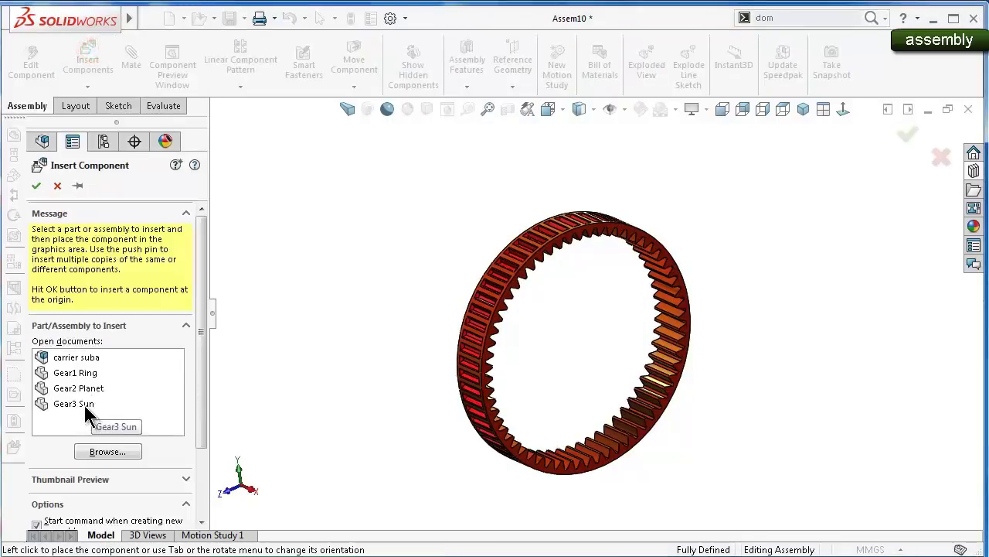
{"action": "left_click", "coordinate": [85, 406]}
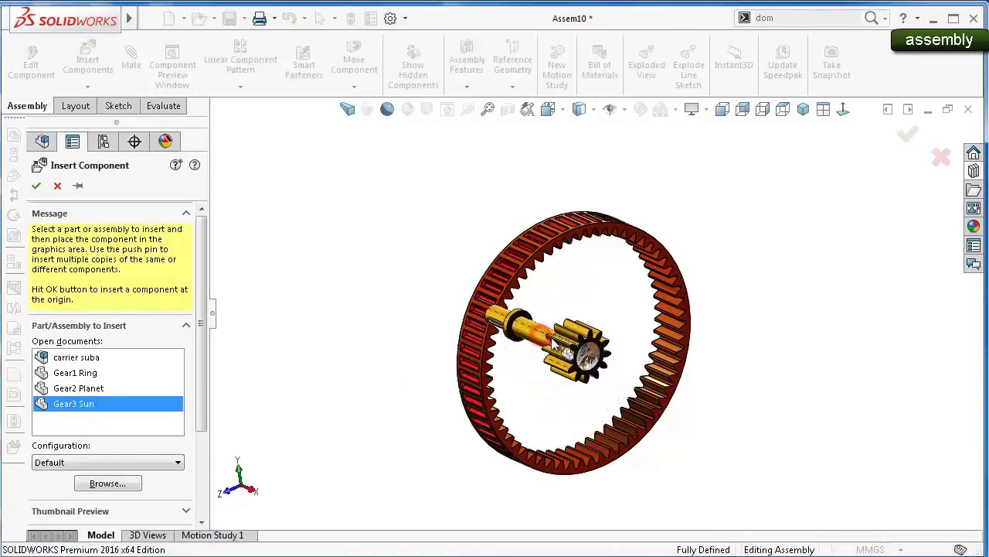
{"action": "left_click", "coordinate": [602, 332]}
{"action": "scroll", "coordinate": [601, 332], "scroll_direction": "down", "scroll_amount": 3}
{"action": "scroll", "coordinate": [503, 366], "scroll_direction": "down", "scroll_amount": 3}
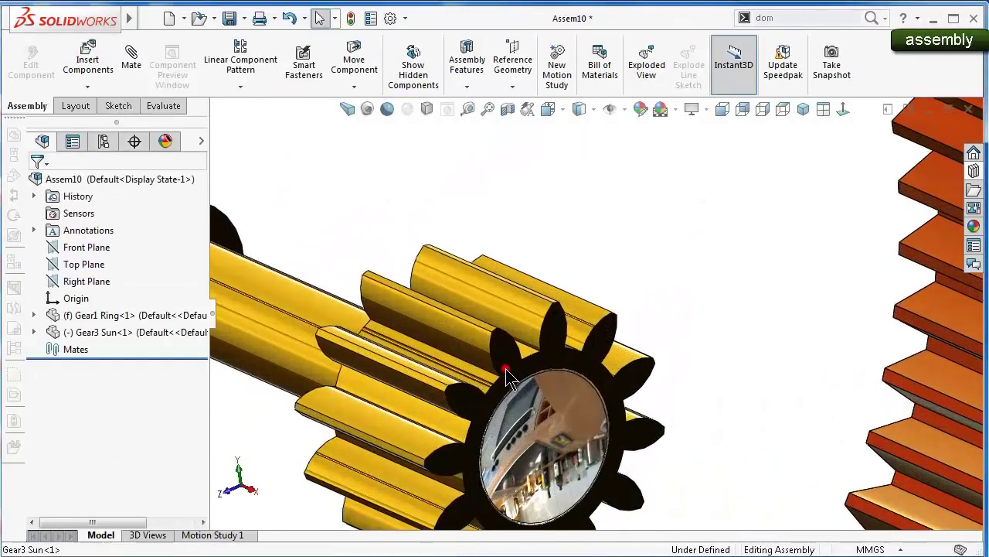
{"action": "left_click", "coordinate": [506, 375]}
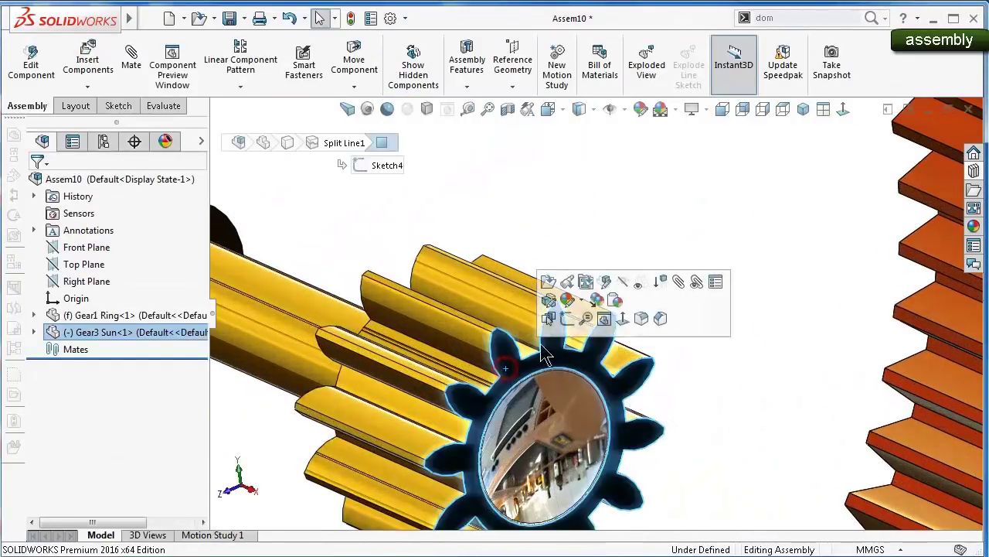
Mate the sun gear face coincident with the ring gear face
{"action": "left_click", "coordinate": [677, 283]}
{"action": "scroll", "coordinate": [659, 276], "scroll_direction": "up", "scroll_amount": 5}
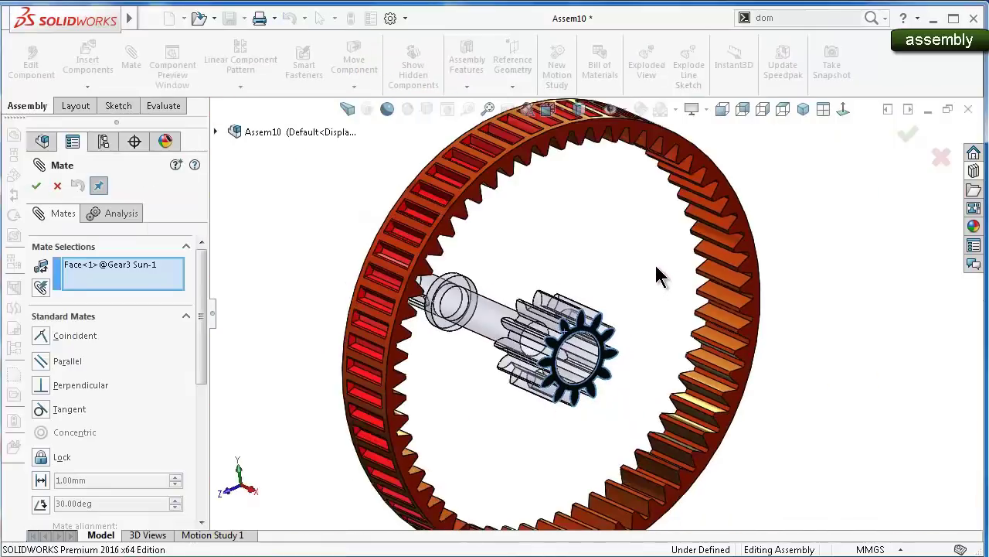
{"action": "left_click", "coordinate": [667, 138]}
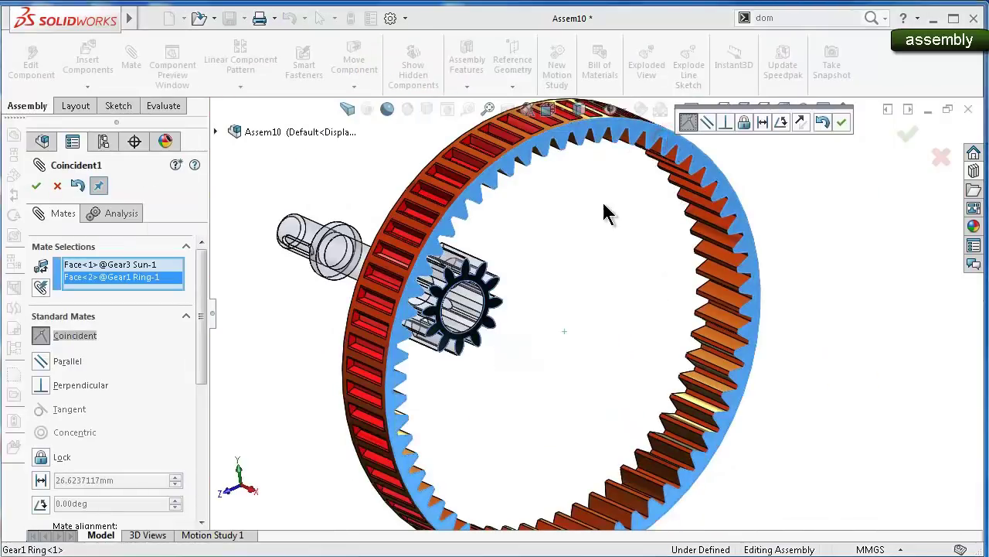
{"action": "middle_click_drag", "start_coordinate": [612, 227], "coordinate": [781, 180]}
{"action": "left_click", "coordinate": [842, 120]}
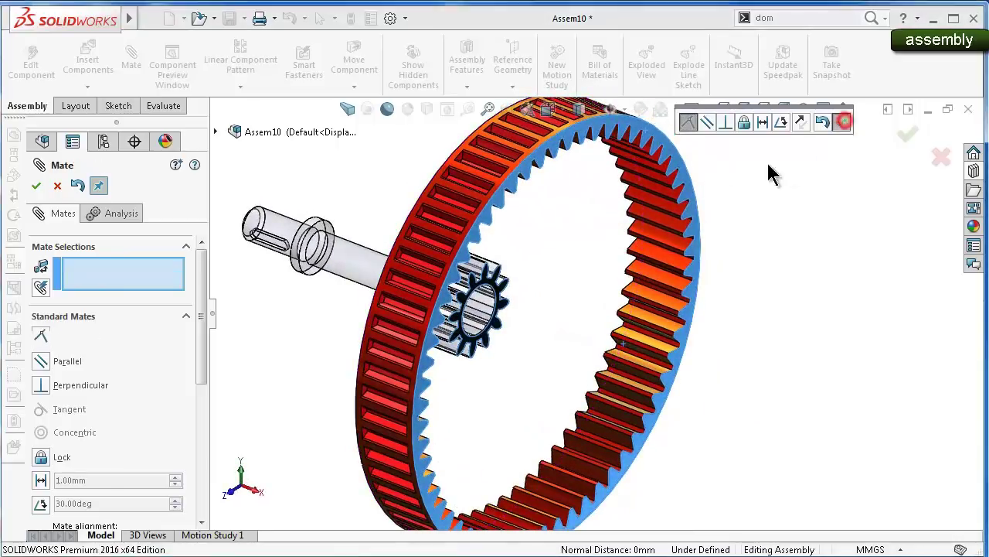
Make the sun gear shaft concentric with the ring bore, spin-check it, and close Mate
{"action": "left_click", "coordinate": [352, 259]}
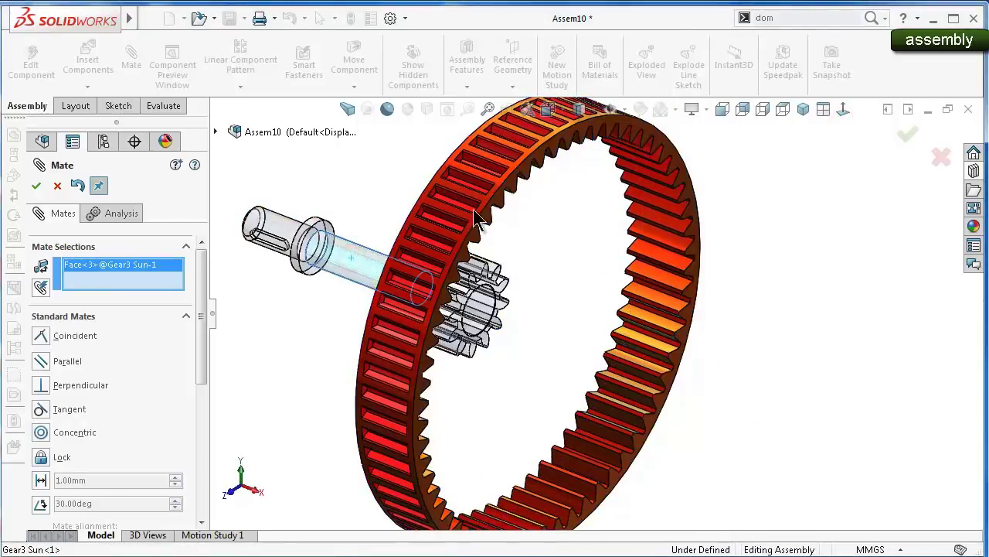
{"action": "scroll", "coordinate": [497, 248], "scroll_direction": "down", "scroll_amount": 5}
{"action": "left_click", "coordinate": [499, 240]}
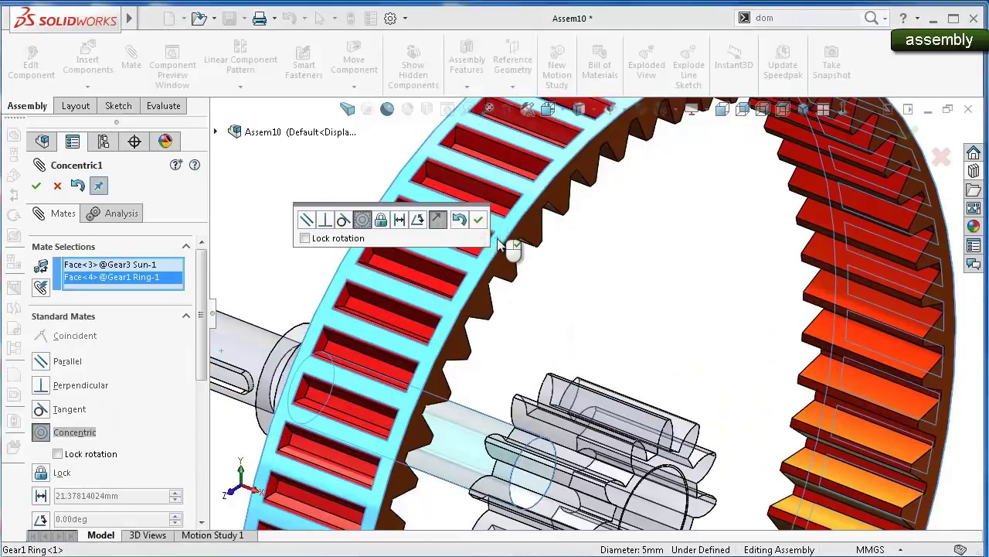
{"action": "left_click", "coordinate": [478, 222]}
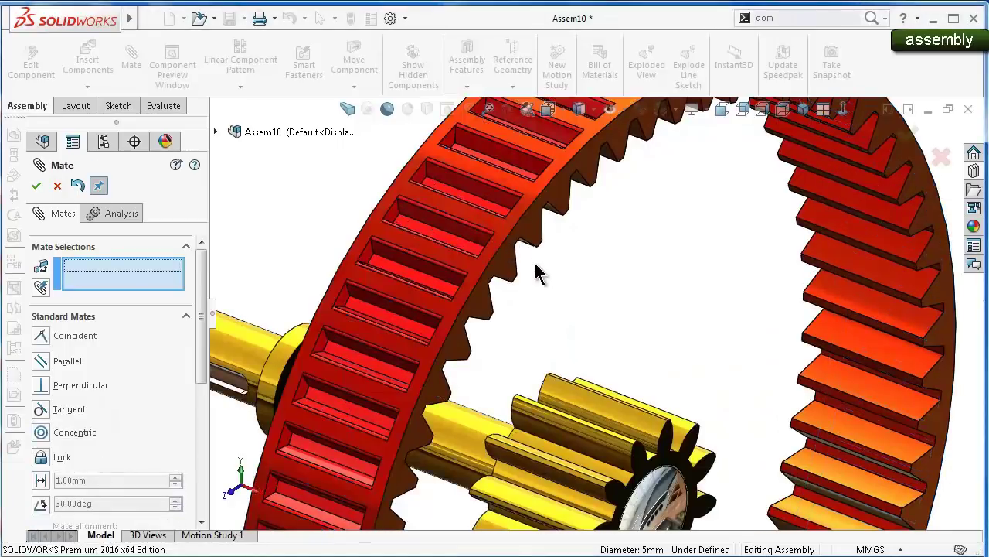
{"action": "scroll", "coordinate": [550, 290], "scroll_direction": "up", "scroll_amount": 2}
{"action": "scroll", "coordinate": [549, 296], "scroll_direction": "up", "scroll_amount": 2}
{"action": "scroll", "coordinate": [550, 296], "scroll_direction": "up", "scroll_amount": 1}
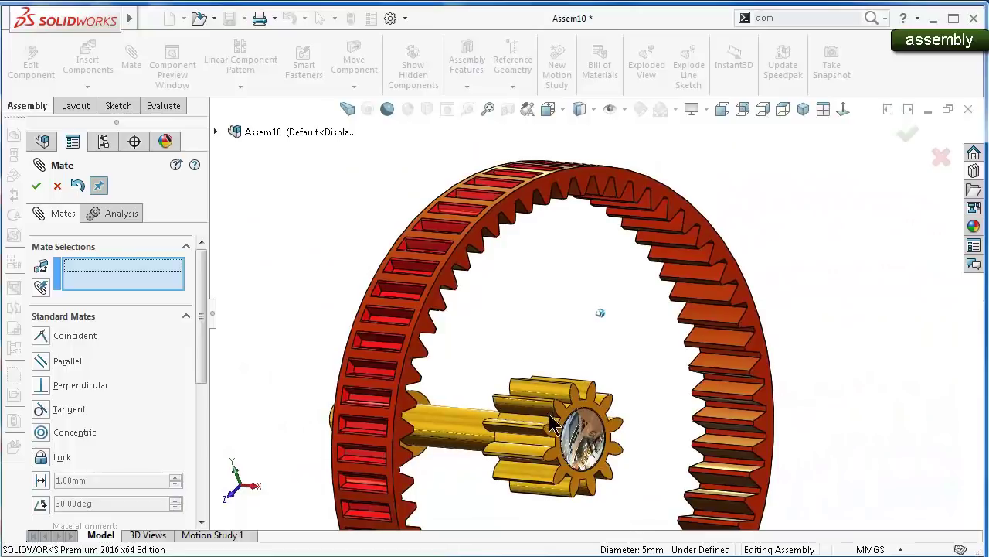
{"action": "mouse_move", "coordinate": [584, 414]}
{"action": "left_mouse_down"}
{"action": "mouse_move", "coordinate": [348, 302]}
{"action": "mouse_move", "coordinate": [347, 287]}
{"action": "left_mouse_up"}
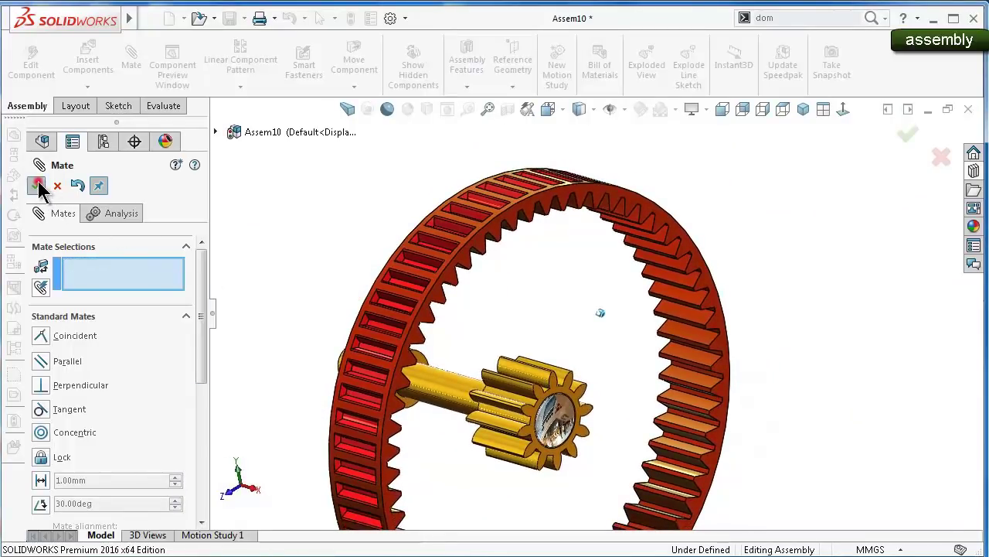
{"action": "left_click", "coordinate": [37, 185]}
{"action": "mouse_move", "coordinate": [260, 287]}
{"action": "middle_mouse_down"}
{"action": "mouse_move", "coordinate": [387, 330]}
{"action": "mouse_move", "coordinate": [254, 312]}
{"action": "middle_mouse_up"}
{"action": "left_click", "coordinate": [34, 333]}
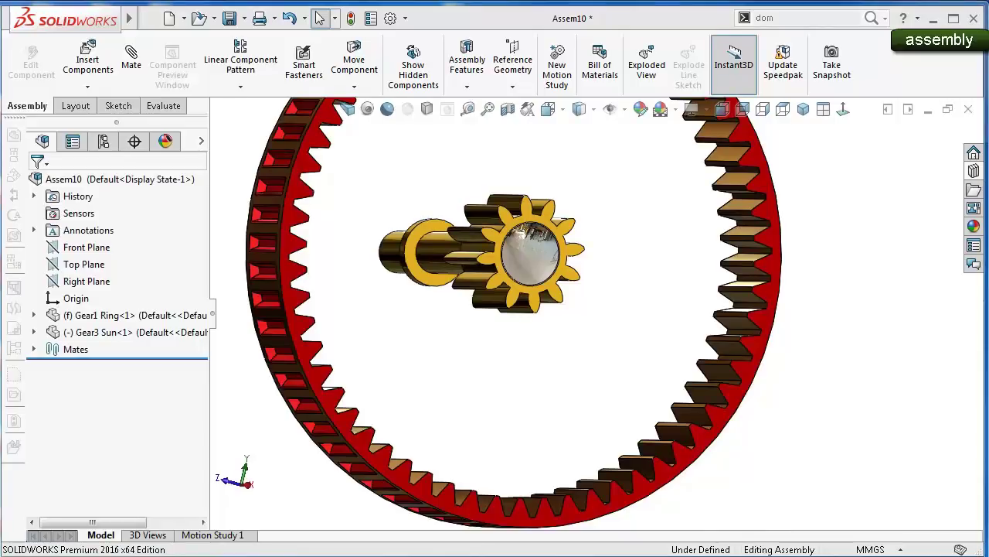
Insert the Gear2 Planet part into the assembly
{"action": "left_click", "coordinate": [88, 61]}
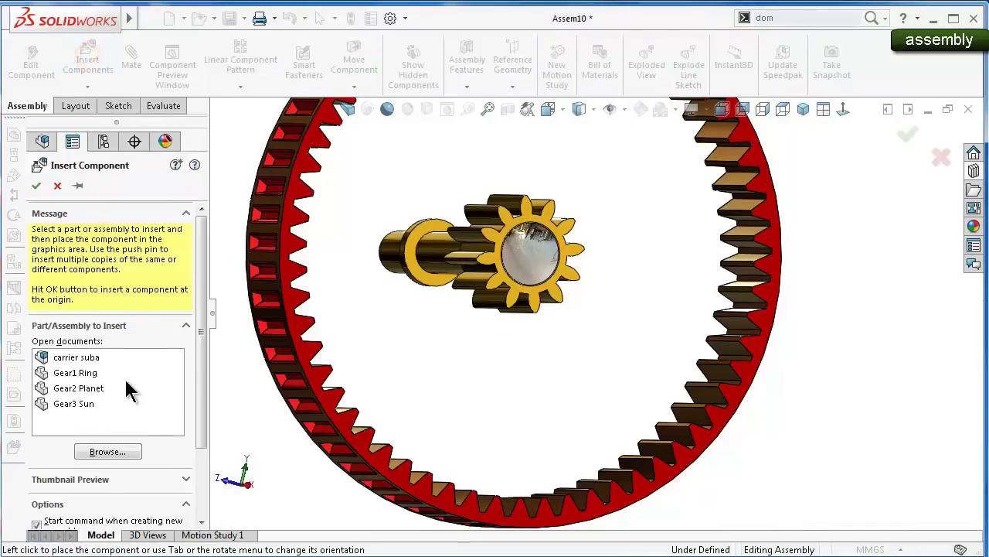
{"action": "left_click", "coordinate": [104, 388]}
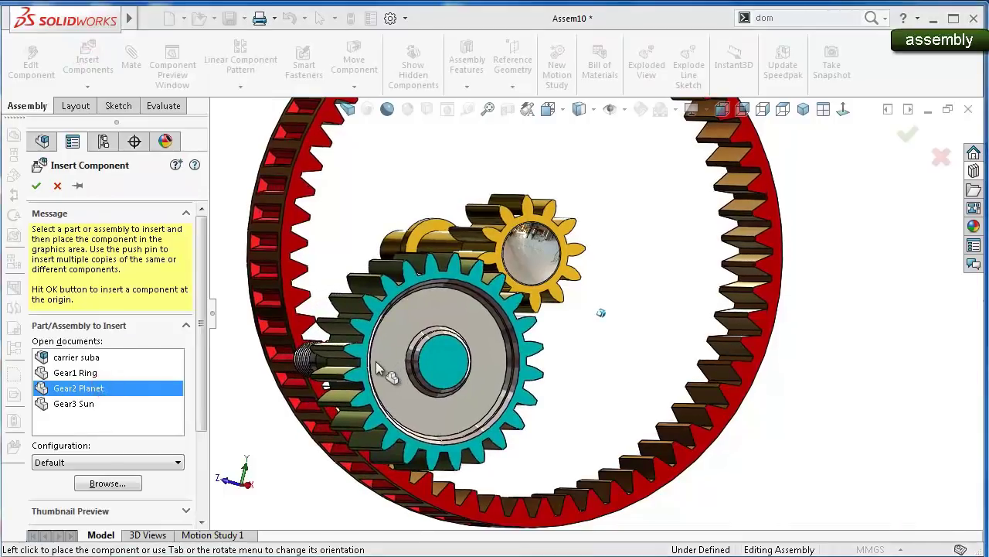
{"action": "left_click", "coordinate": [382, 369]}
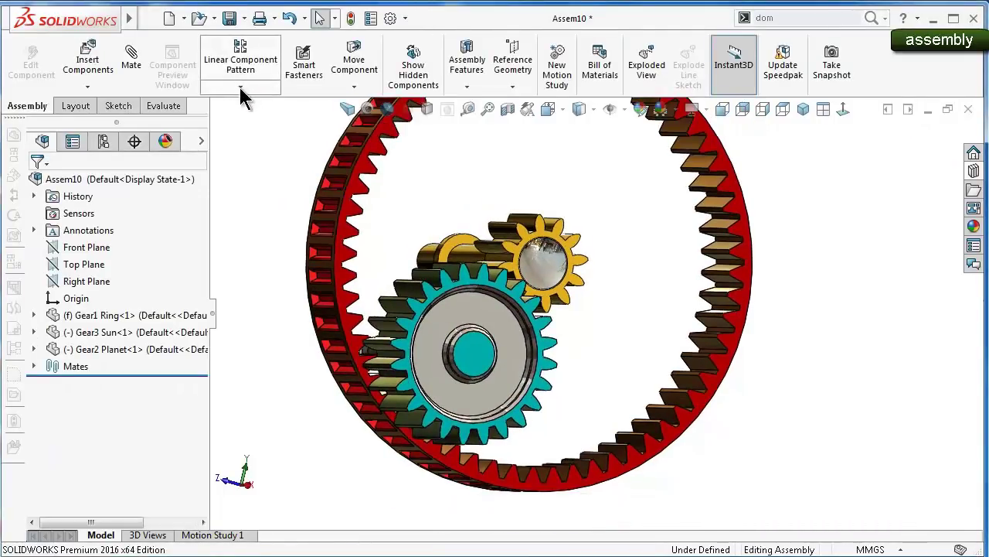
Rotate the planet gear to suit the ring, then Ctrl-drag copies beside it and near the top
{"action": "left_click", "coordinate": [354, 87]}
{"action": "left_click", "coordinate": [370, 121]}
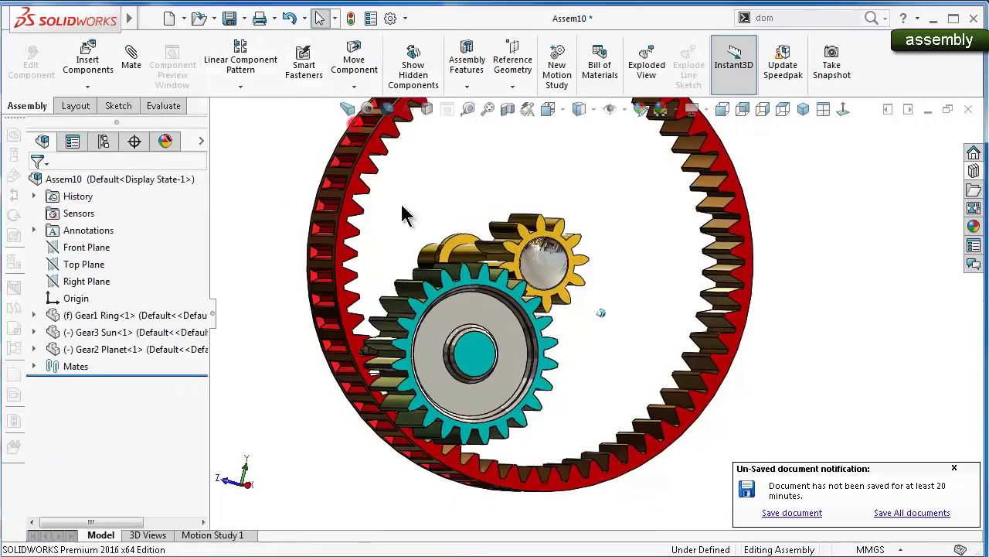
{"action": "mouse_move", "coordinate": [426, 328]}
{"action": "left_mouse_down"}
{"action": "mouse_move", "coordinate": [621, 422]}
{"action": "mouse_move", "coordinate": [649, 402]}
{"action": "left_mouse_up"}
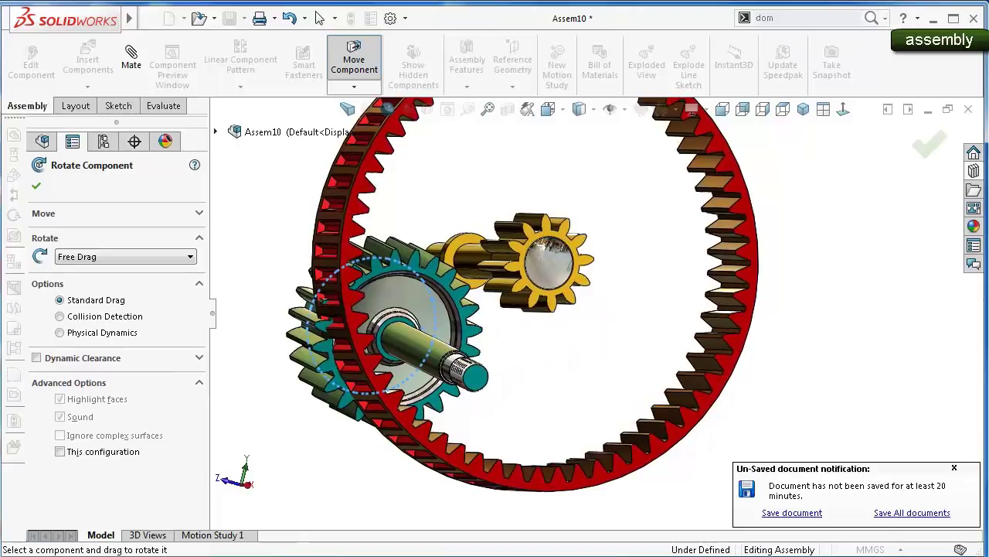
{"action": "left_click", "coordinate": [824, 336]}
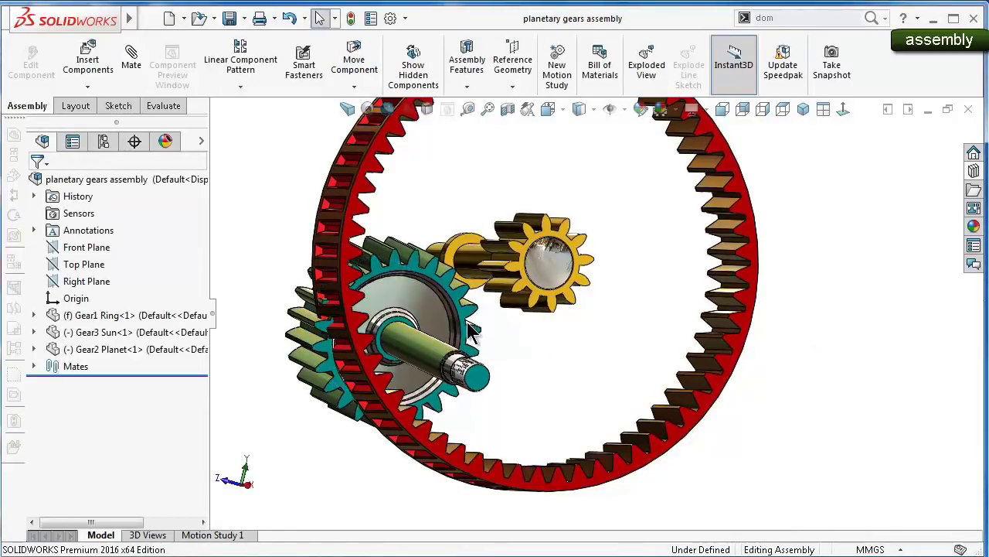
{"action": "left_click_drag", "start_coordinate": [464, 321], "coordinate": [638, 286], "text": "ctrl"}
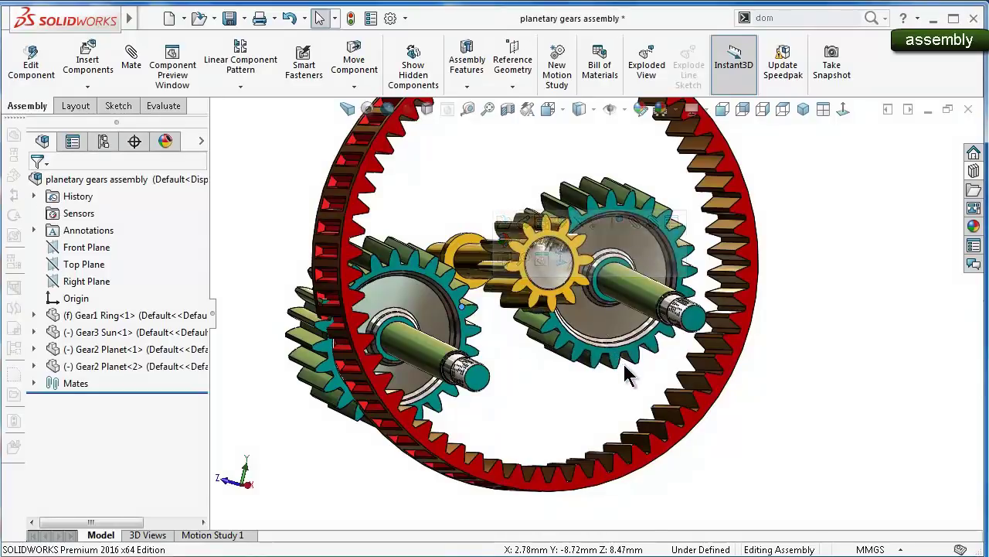
{"action": "left_click_drag", "start_coordinate": [628, 359], "coordinate": [503, 169]}
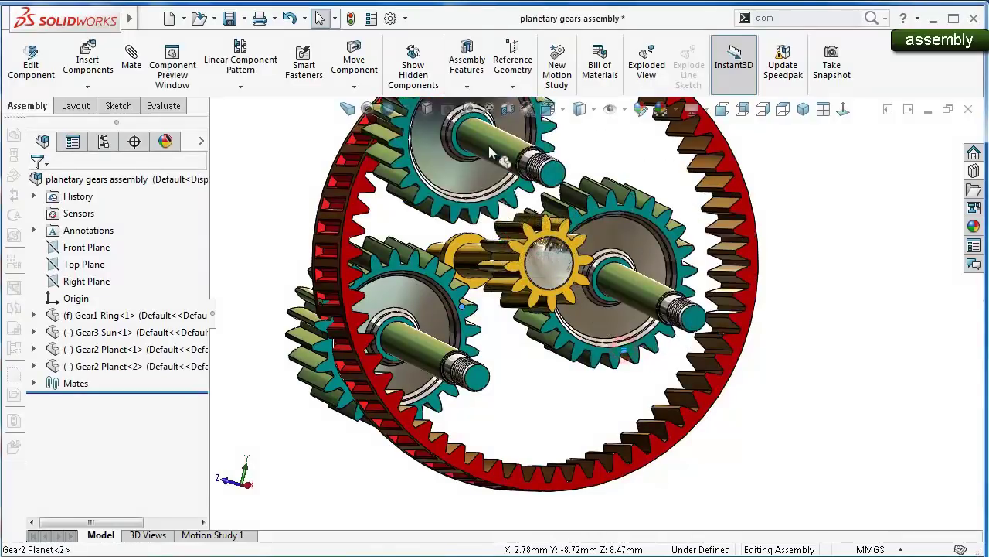
Add a third planet copy and apply a mate between the left and right planet gears
{"action": "left_click", "coordinate": [812, 384]}
{"action": "key", "text": "ctrl+v"}
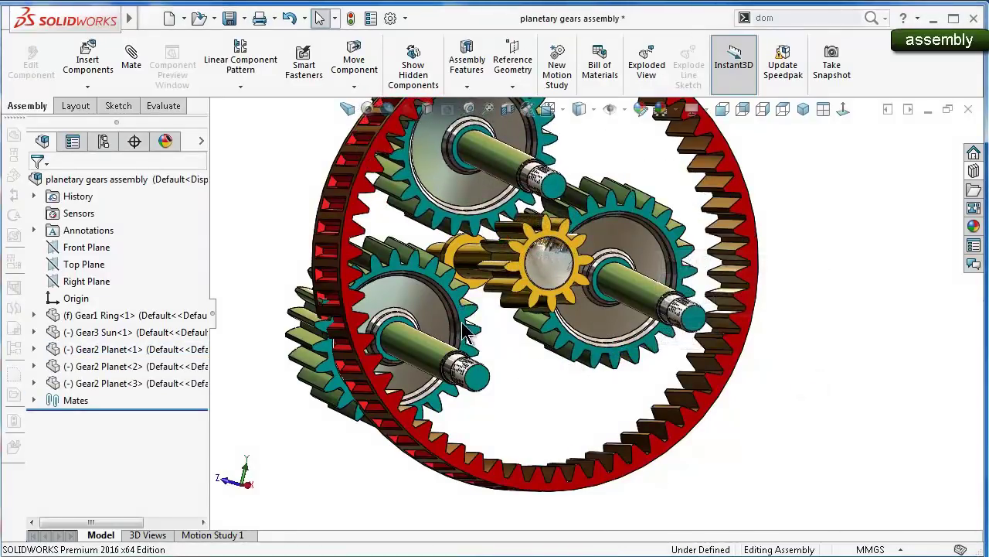
{"action": "scroll", "coordinate": [483, 348], "scroll_direction": "down", "scroll_amount": 2}
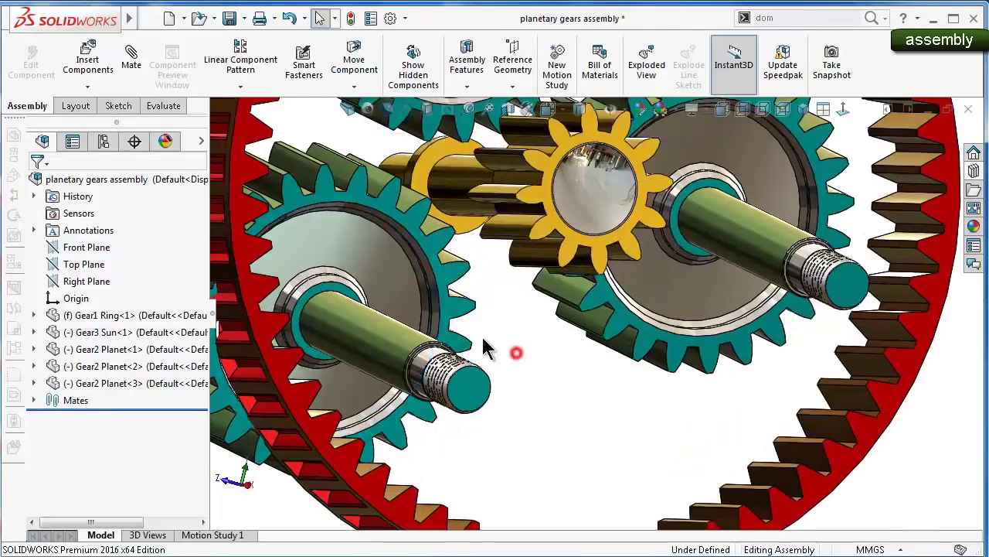
{"action": "left_click", "coordinate": [453, 324]}
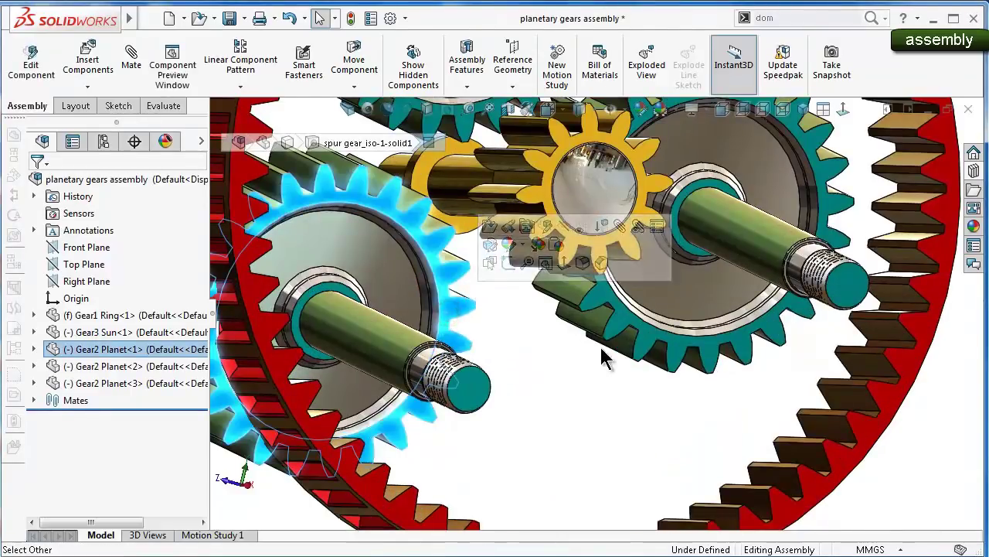
{"action": "left_click", "coordinate": [647, 349], "text": "ctrl"}
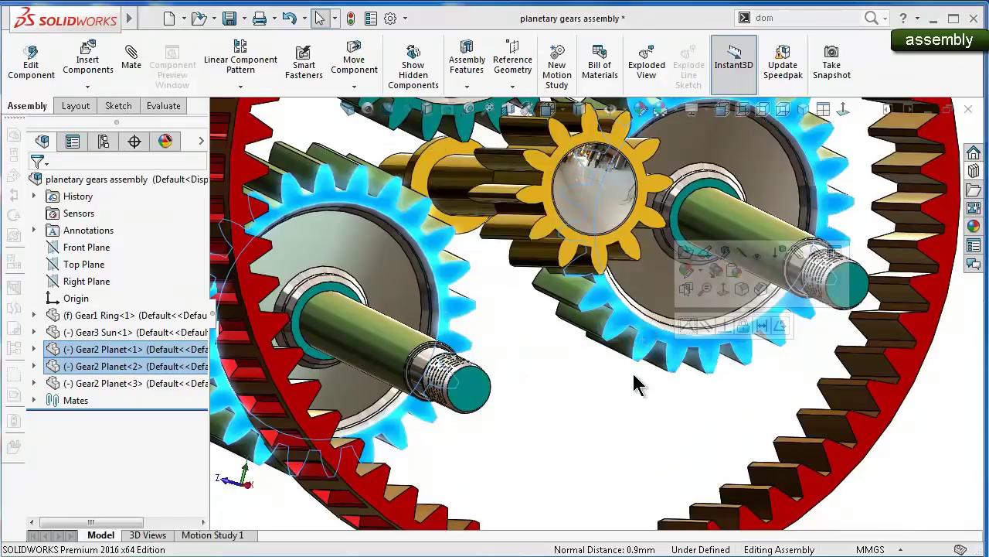
{"action": "left_click", "coordinate": [686, 327]}
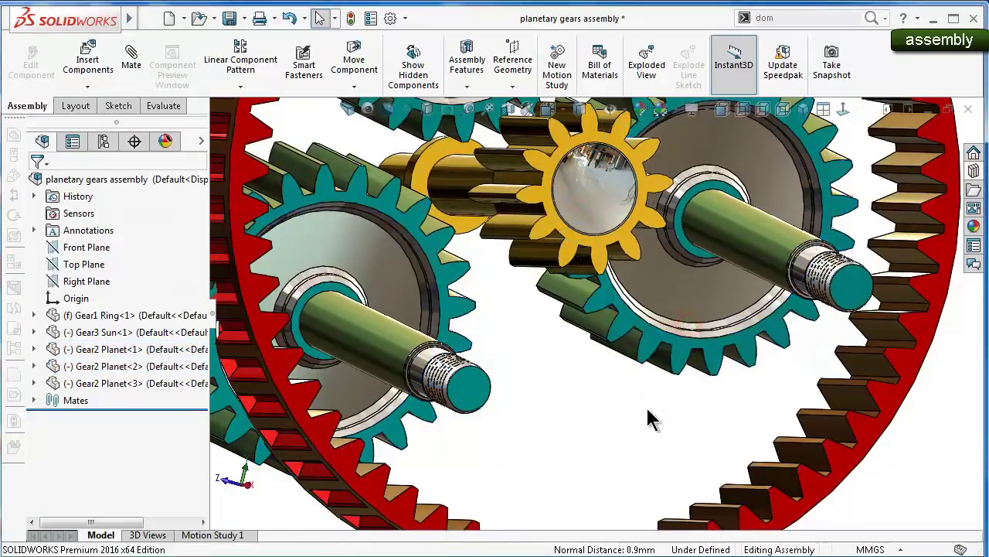
Mate the right planet gear and the top planet gear to the sun gear
{"action": "left_click", "coordinate": [629, 329]}
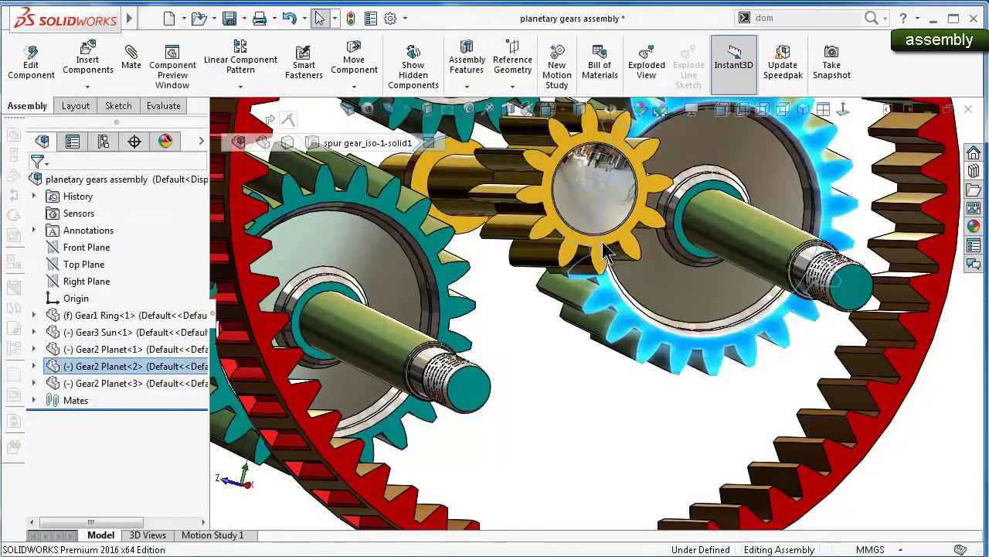
{"action": "left_click", "coordinate": [567, 262], "text": "ctrl"}
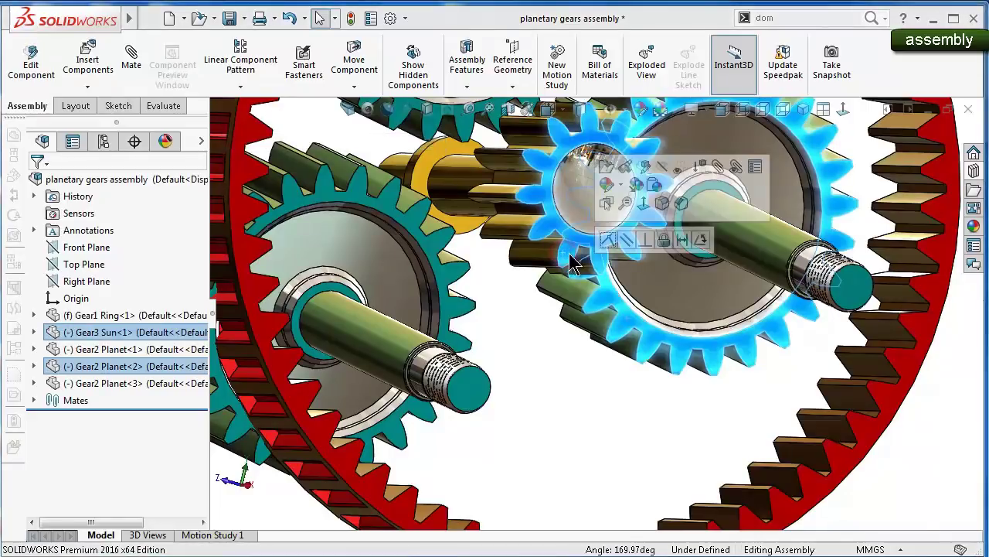
{"action": "left_click", "coordinate": [608, 241]}
{"action": "scroll", "coordinate": [568, 266], "scroll_direction": "up", "scroll_amount": 5}
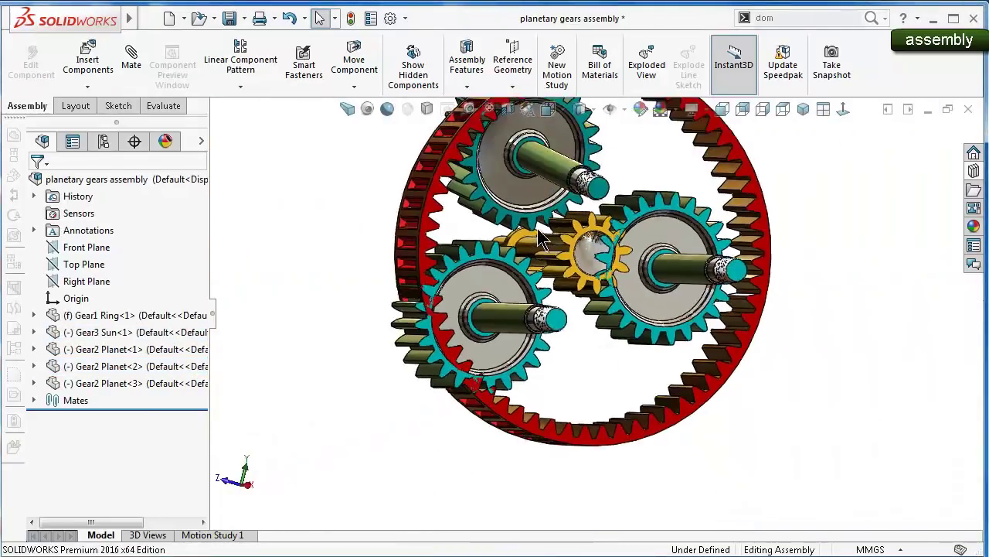
{"action": "scroll", "coordinate": [551, 260], "scroll_direction": "down", "scroll_amount": 5}
{"action": "left_click", "coordinate": [541, 276]}
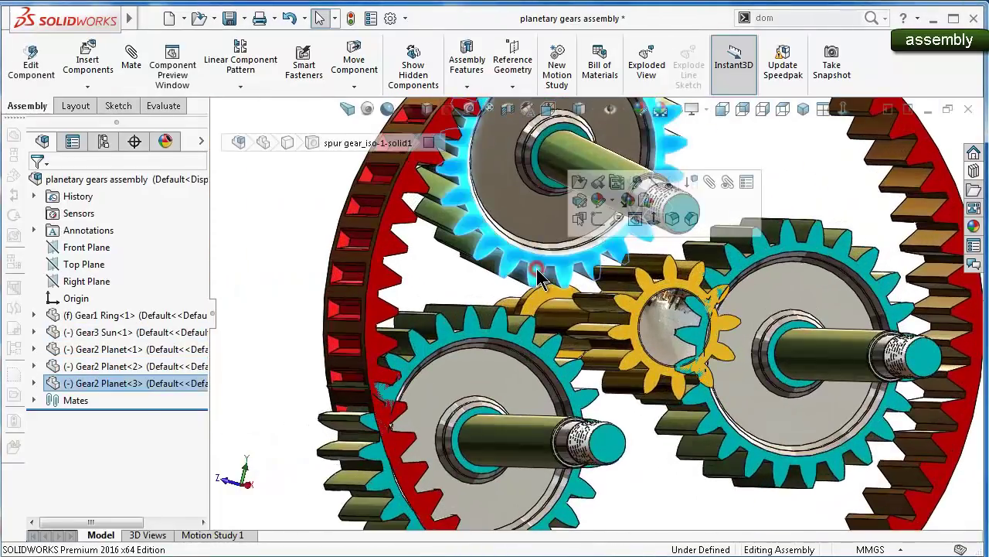
{"action": "left_click", "coordinate": [626, 310], "text": "ctrl"}
{"action": "left_click", "coordinate": [669, 290]}
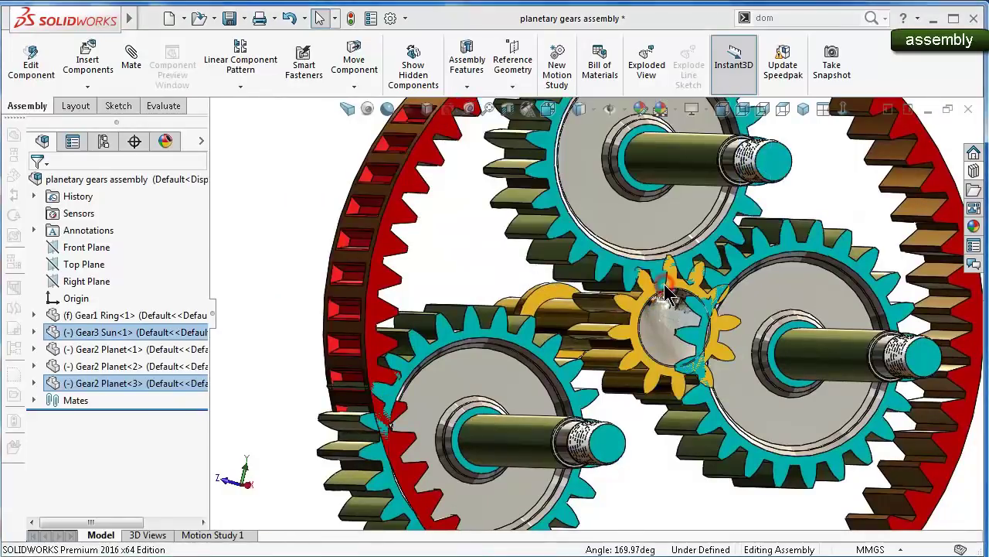
{"action": "scroll", "coordinate": [514, 274], "scroll_direction": "up", "scroll_amount": 5}
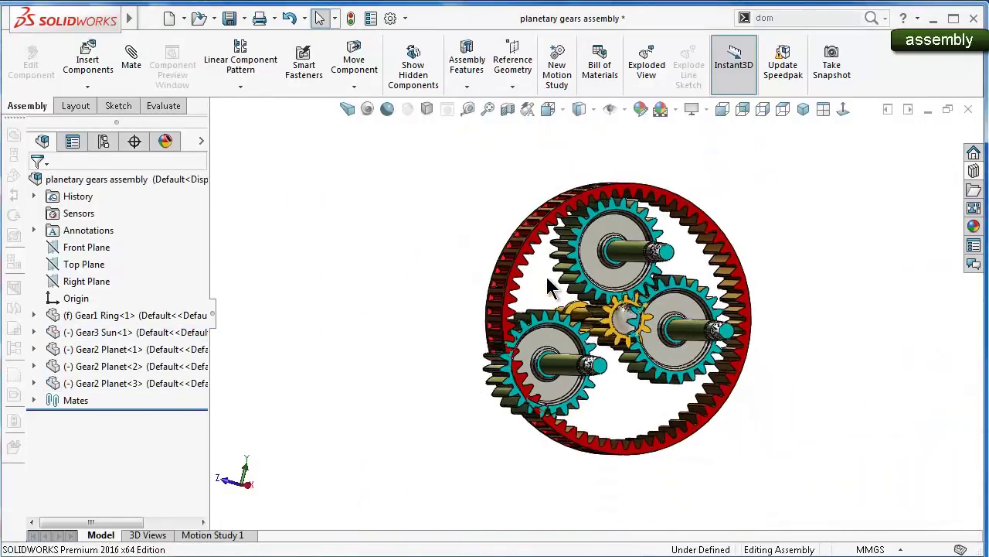
From the front view, turn the lower and right planet gears to test the mesh
{"action": "key", "text": "ctrl+1"}
{"action": "scroll", "coordinate": [657, 390], "scroll_direction": "down", "scroll_amount": 3}
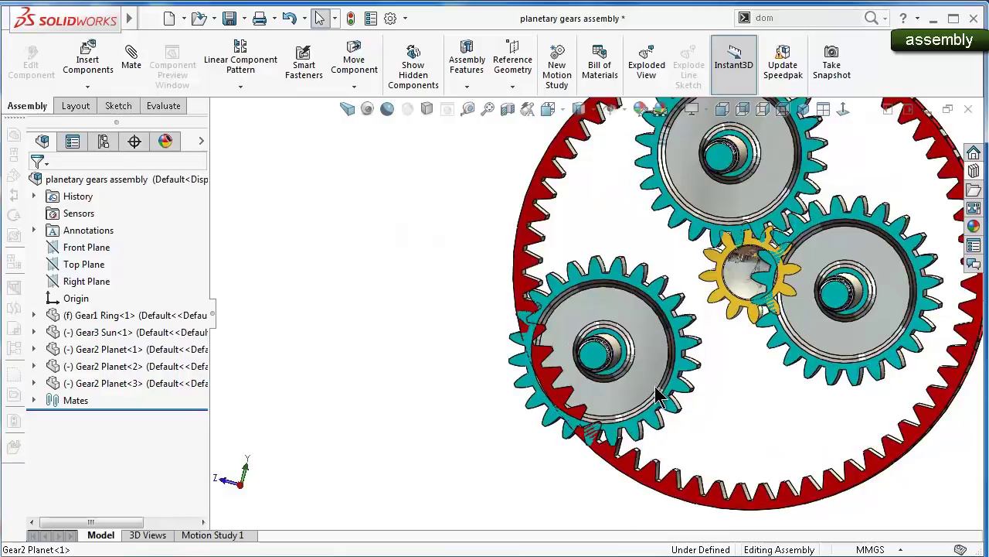
{"action": "left_click_drag", "start_coordinate": [700, 379], "coordinate": [739, 391]}
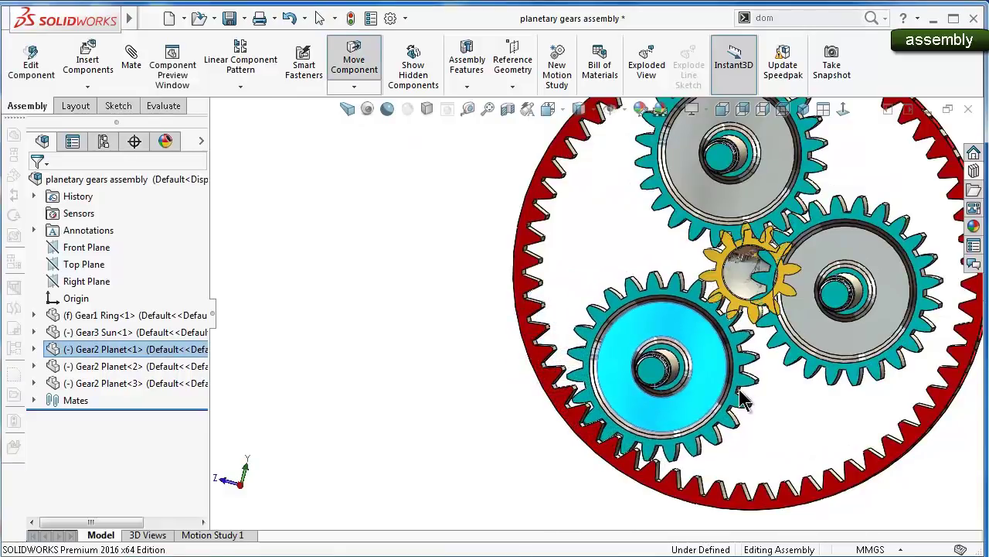
{"action": "mouse_move", "coordinate": [714, 341]}
{"action": "left_mouse_down"}
{"action": "mouse_move", "coordinate": [719, 357]}
{"action": "mouse_move", "coordinate": [710, 332]}
{"action": "left_mouse_up"}
{"action": "scroll", "coordinate": [719, 362], "scroll_direction": "down", "scroll_amount": 2}
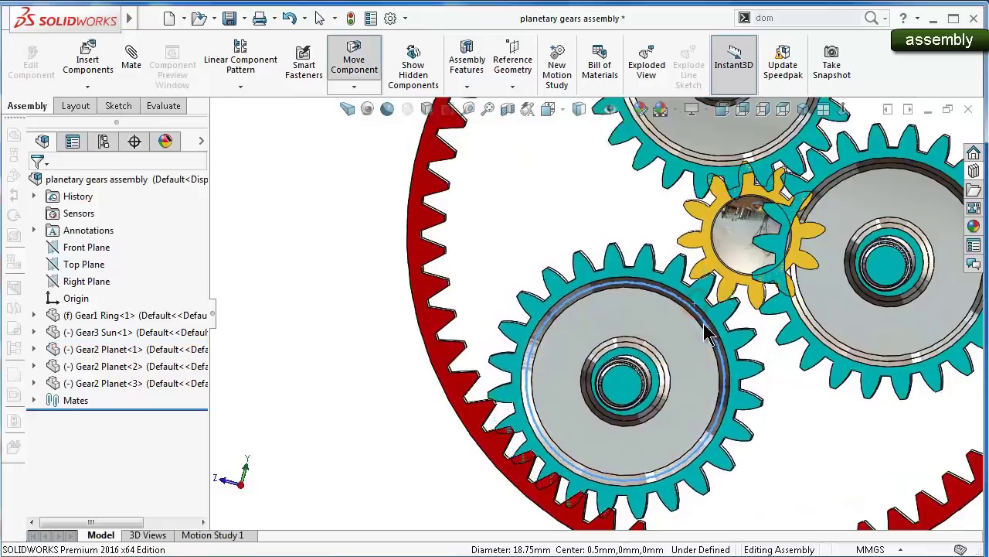
{"action": "scroll", "coordinate": [708, 331], "scroll_direction": "up", "scroll_amount": 2}
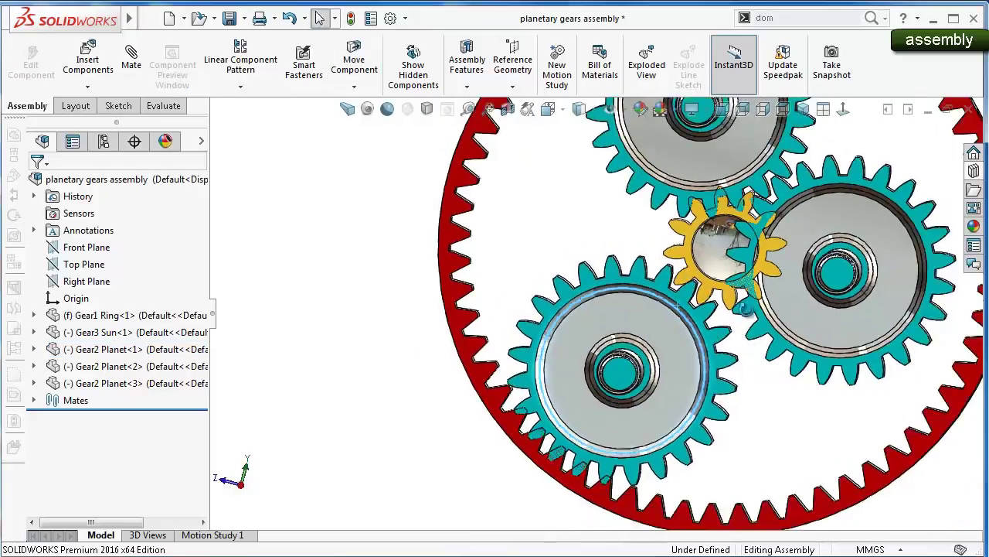
{"action": "middle_click_drag", "start_coordinate": [708, 331], "coordinate": [843, 324]}
{"action": "mouse_move", "coordinate": [843, 325]}
{"action": "left_mouse_down"}
{"action": "mouse_move", "coordinate": [881, 383]}
{"action": "mouse_move", "coordinate": [794, 311]}
{"action": "left_mouse_up"}
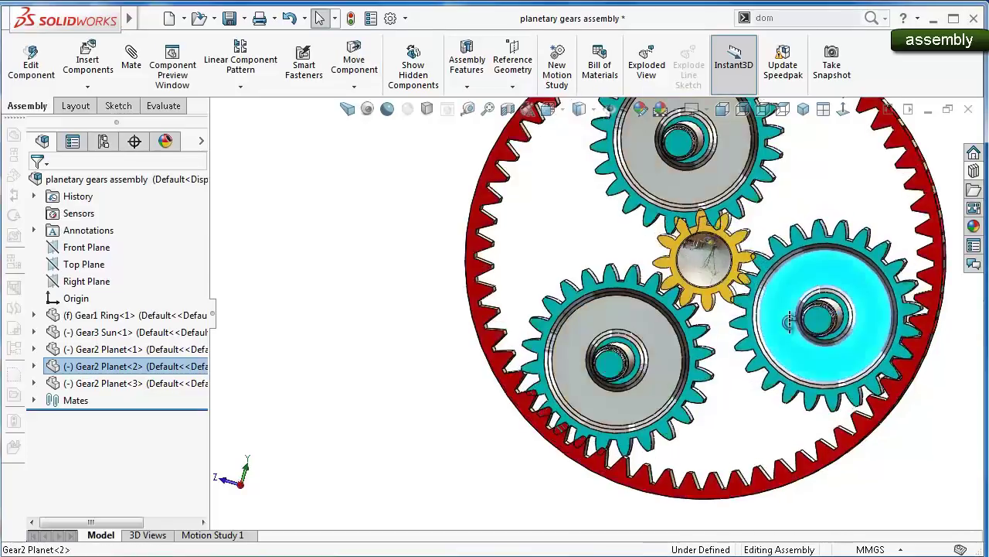
Turn the lower-left planet, sun and upper planet gears, then orbit back to a tilted view
{"action": "scroll", "coordinate": [793, 311], "scroll_direction": "down", "scroll_amount": 2}
{"action": "scroll", "coordinate": [578, 432], "scroll_direction": "up", "scroll_amount": 1}
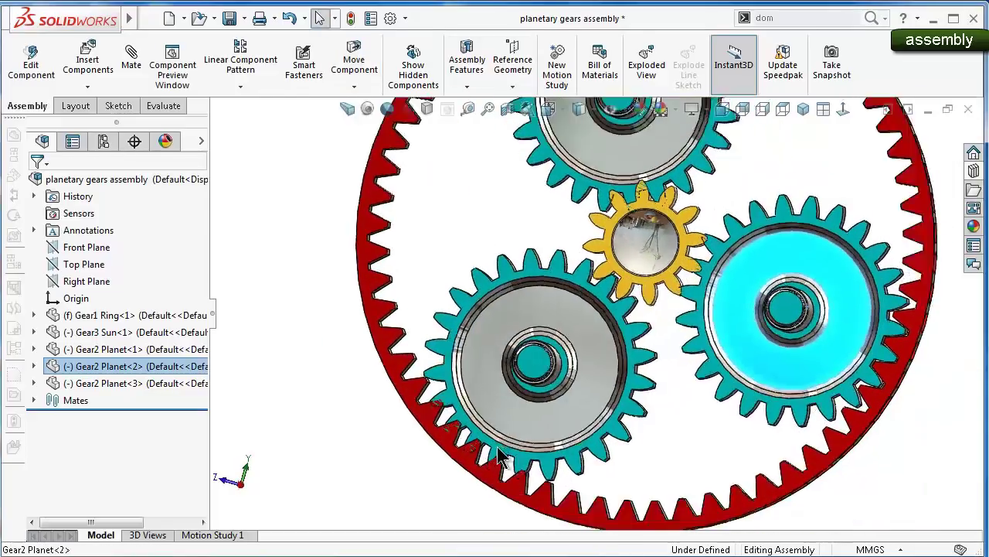
{"action": "scroll", "coordinate": [479, 421], "scroll_direction": "down", "scroll_amount": 3}
{"action": "left_click_drag", "start_coordinate": [466, 420], "coordinate": [622, 293]}
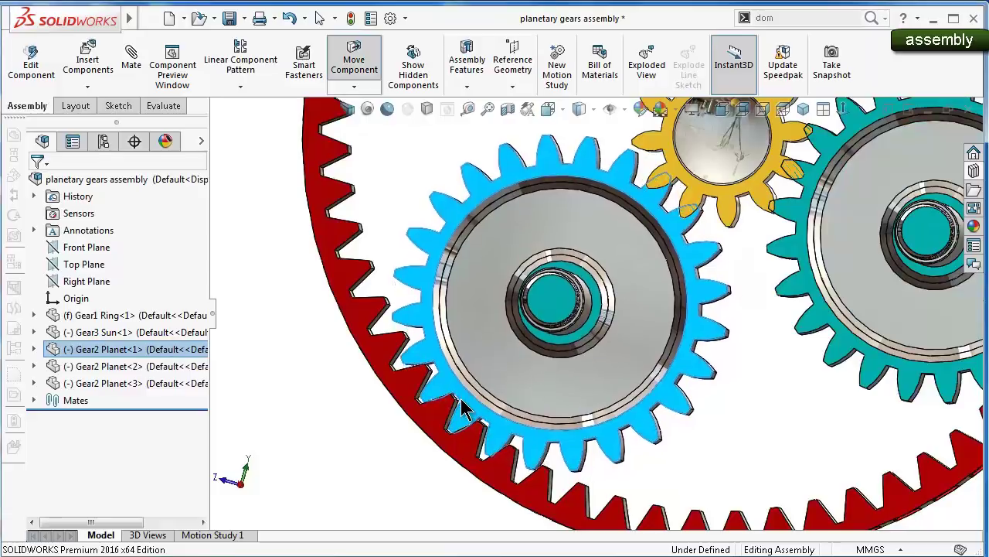
{"action": "left_click_drag", "start_coordinate": [702, 199], "coordinate": [675, 185]}
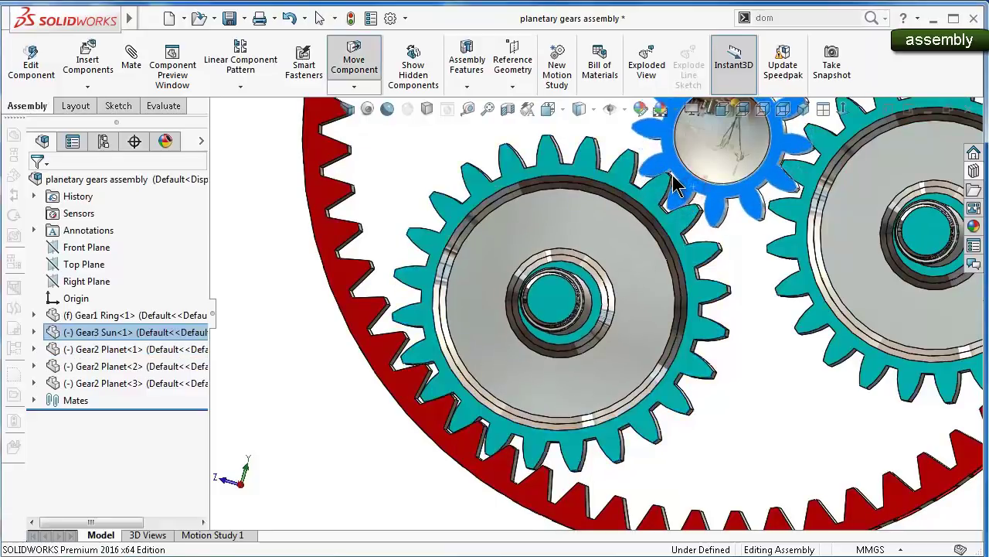
{"action": "scroll", "coordinate": [742, 185], "scroll_direction": "up", "scroll_amount": 3}
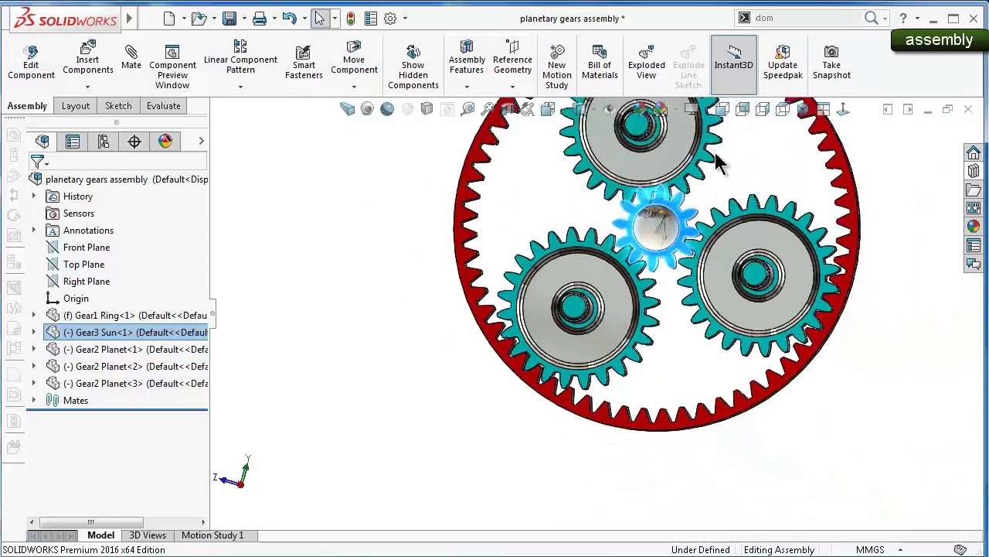
{"action": "scroll", "coordinate": [718, 163], "scroll_direction": "down", "scroll_amount": 4}
{"action": "left_click", "coordinate": [616, 247]}
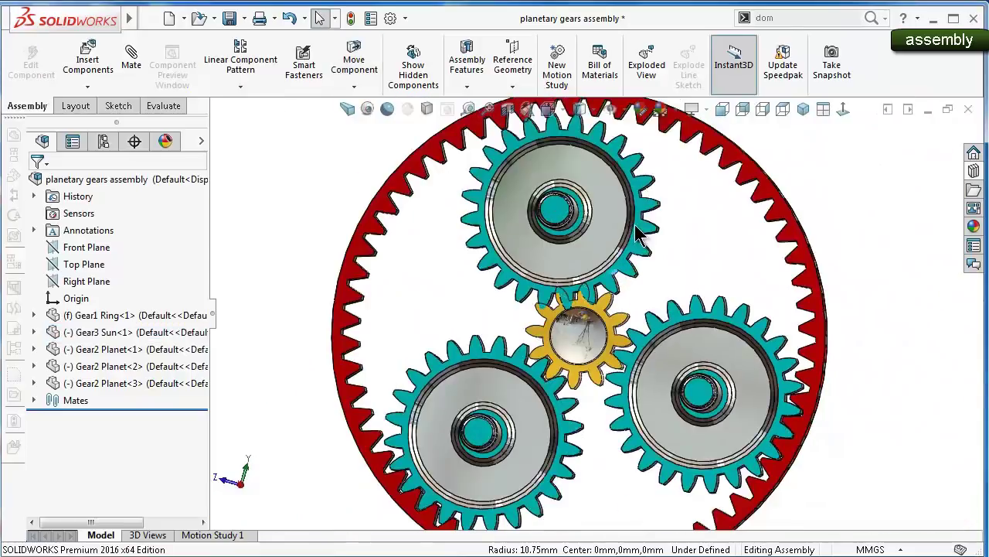
{"action": "scroll", "coordinate": [634, 224], "scroll_direction": "up", "scroll_amount": 5}
{"action": "scroll", "coordinate": [626, 220], "scroll_direction": "down", "scroll_amount": 2}
{"action": "scroll", "coordinate": [603, 213], "scroll_direction": "down", "scroll_amount": 2}
{"action": "left_click_drag", "start_coordinate": [568, 208], "coordinate": [586, 186]}
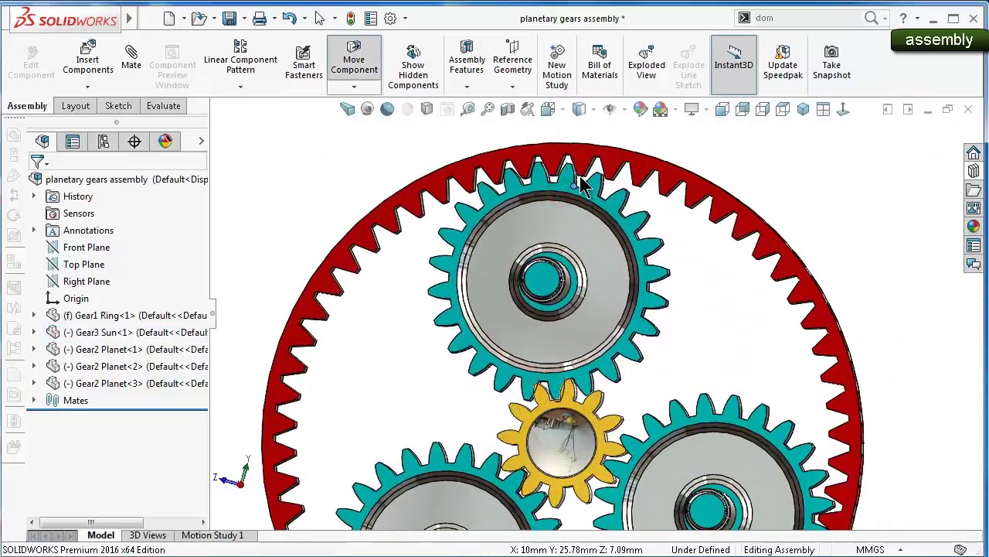
{"action": "scroll", "coordinate": [710, 304], "scroll_direction": "up", "scroll_amount": 3}
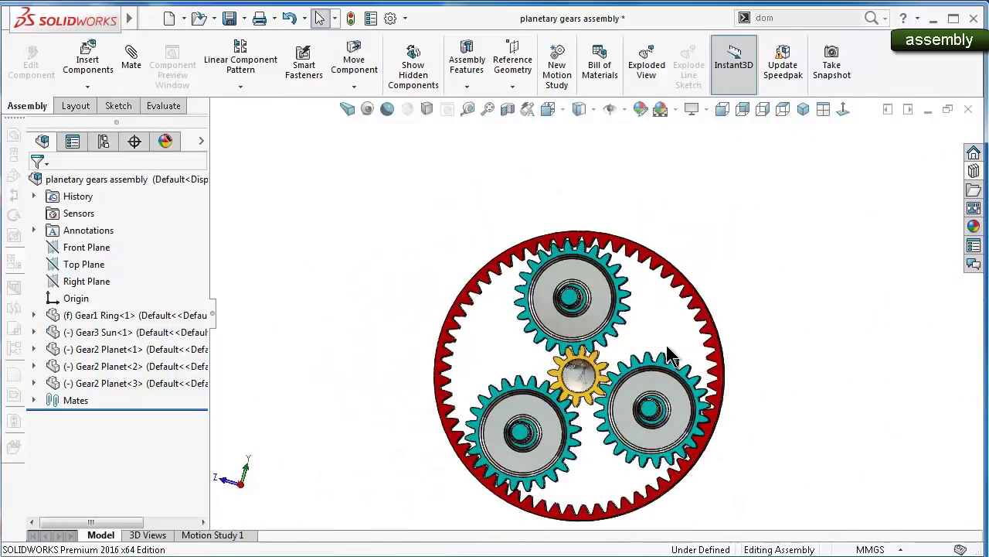
{"action": "mouse_move", "coordinate": [686, 341]}
{"action": "middle_mouse_down"}
{"action": "mouse_move", "coordinate": [869, 361]}
{"action": "mouse_move", "coordinate": [746, 333]}
{"action": "middle_mouse_up"}
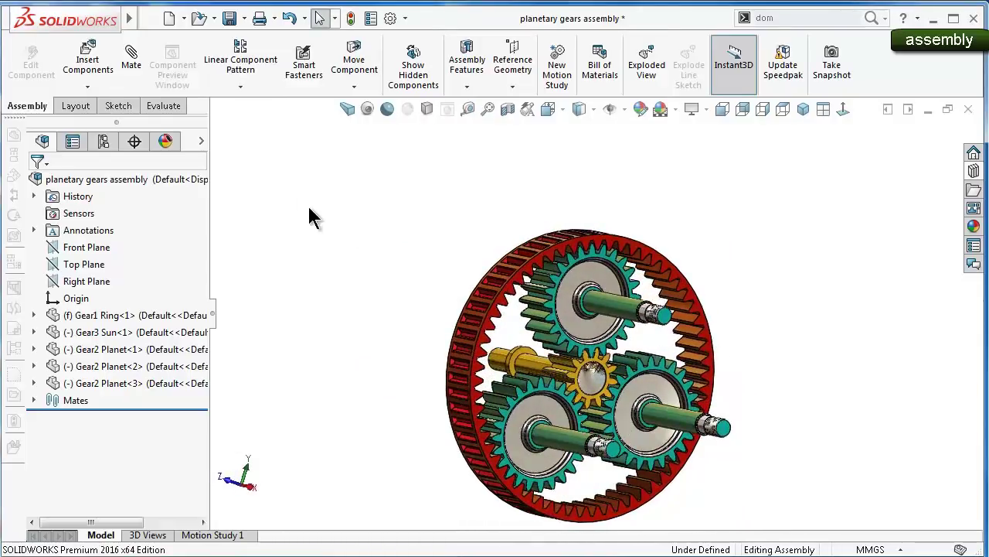
Insert the carrier suba subassembly and place it beside the gearset
{"action": "left_click", "coordinate": [87, 56]}
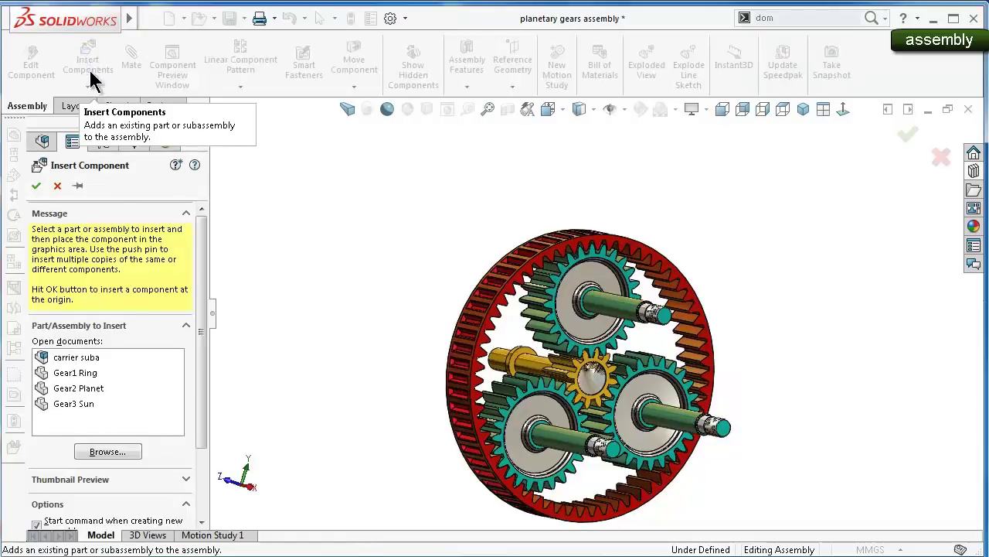
{"action": "left_click", "coordinate": [86, 358]}
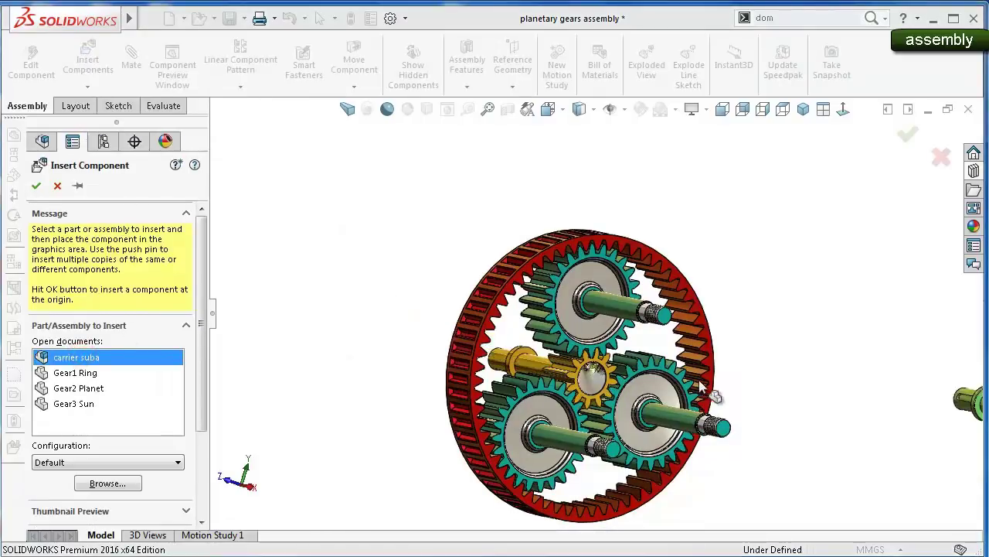
{"action": "left_click", "coordinate": [739, 372]}
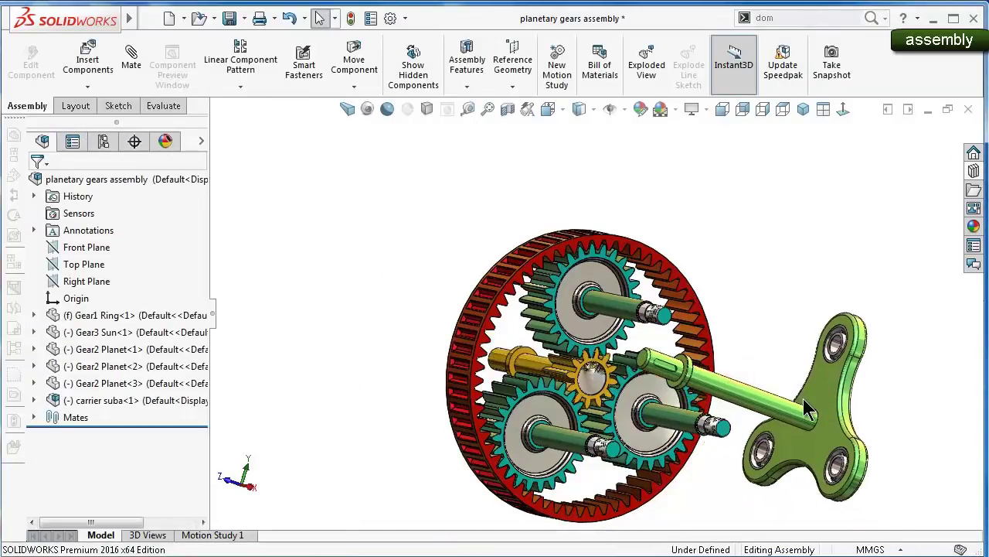
Mate the carrier's long shaft concentric with the sun gear and move the carrier toward the gearset
{"action": "scroll", "coordinate": [803, 398], "scroll_direction": "down", "scroll_amount": 5}
{"action": "left_click", "coordinate": [652, 401]}
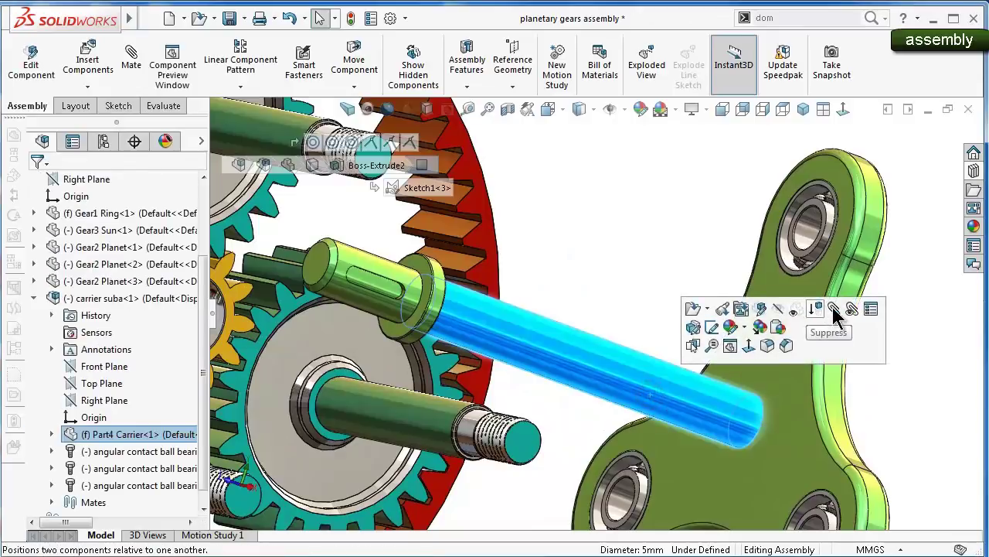
{"action": "left_click", "coordinate": [834, 308]}
{"action": "scroll", "coordinate": [453, 325], "scroll_direction": "up", "scroll_amount": 5}
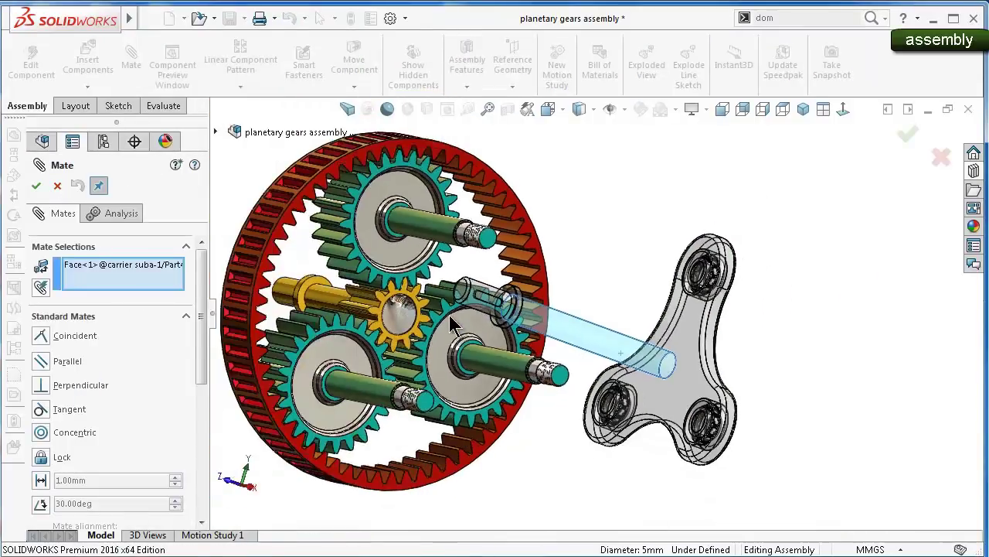
{"action": "left_click", "coordinate": [325, 297]}
{"action": "scroll", "coordinate": [565, 332], "scroll_direction": "up", "scroll_amount": 5}
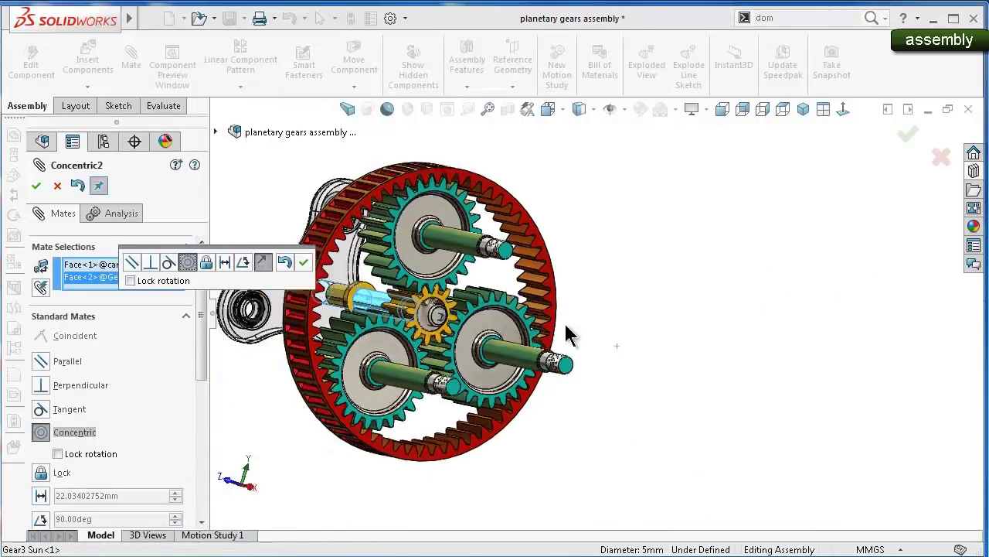
{"action": "middle_click_drag", "start_coordinate": [452, 315], "coordinate": [388, 321]}
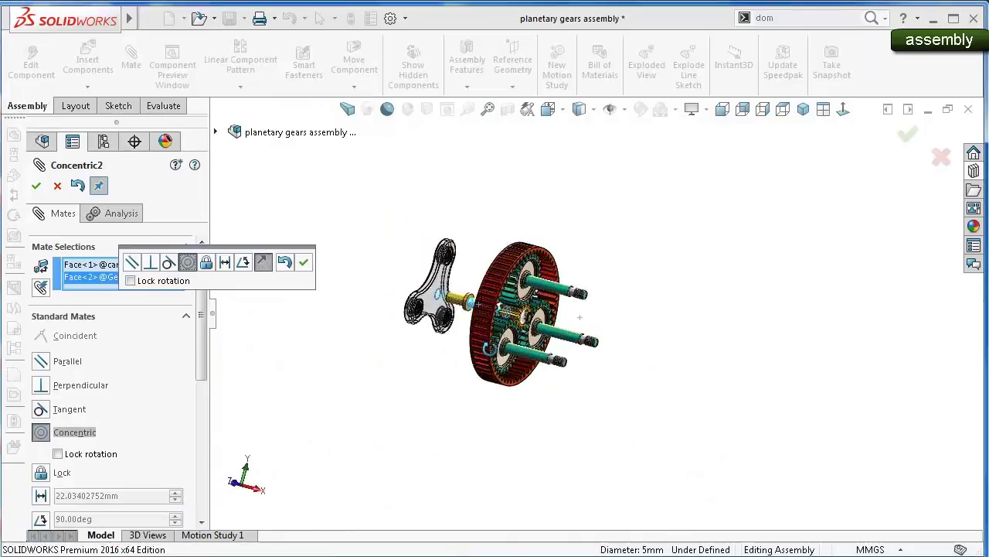
{"action": "left_click", "coordinate": [304, 267]}
{"action": "left_click_drag", "start_coordinate": [427, 288], "coordinate": [551, 325]}
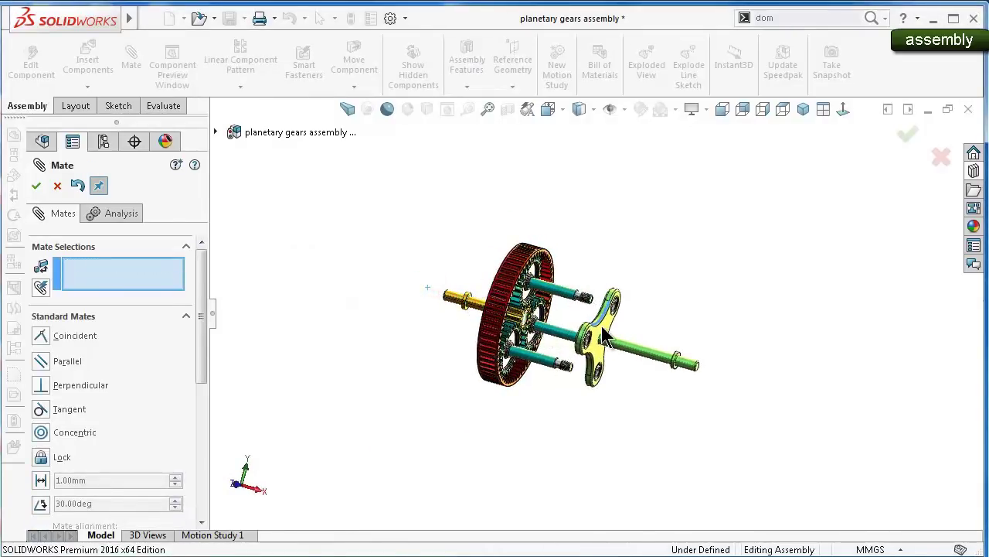
Make the Gear2 Planet-2 shaft concentric with the green carrier's bearing bore
{"action": "middle_click_drag", "start_coordinate": [607, 327], "coordinate": [557, 265]}
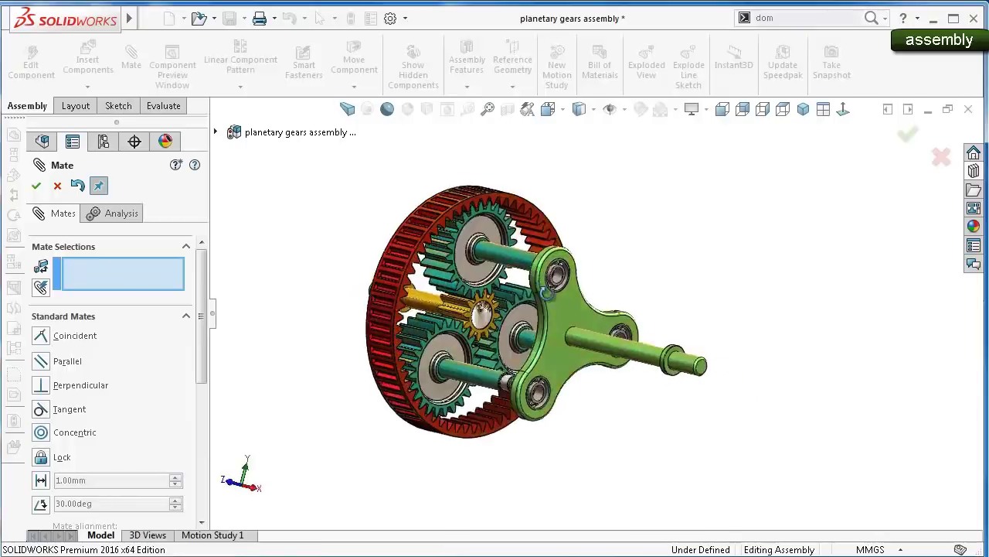
{"action": "scroll", "coordinate": [557, 264], "scroll_direction": "down", "scroll_amount": 3}
{"action": "scroll", "coordinate": [556, 265], "scroll_direction": "down", "scroll_amount": 3}
{"action": "scroll", "coordinate": [557, 264], "scroll_direction": "down", "scroll_amount": 2}
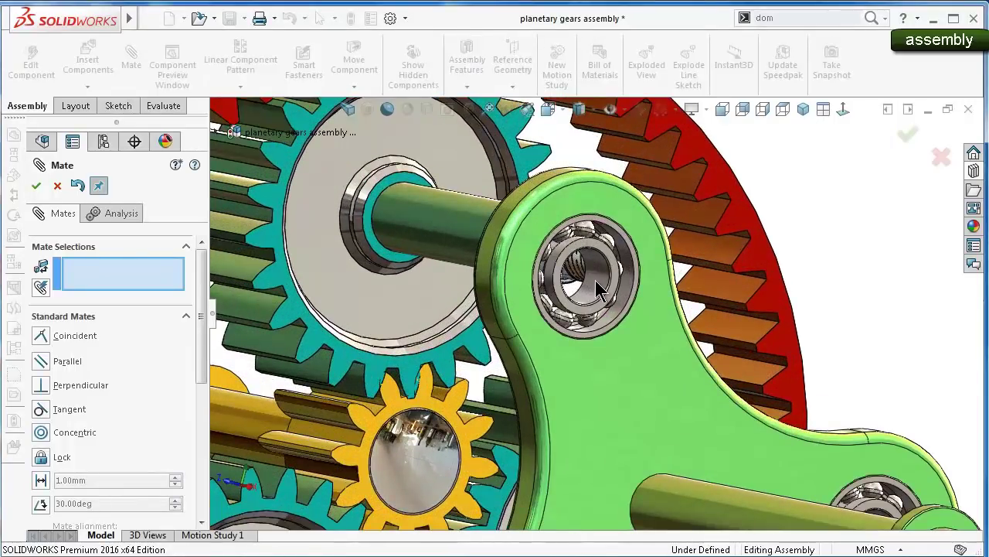
{"action": "left_click", "coordinate": [597, 288]}
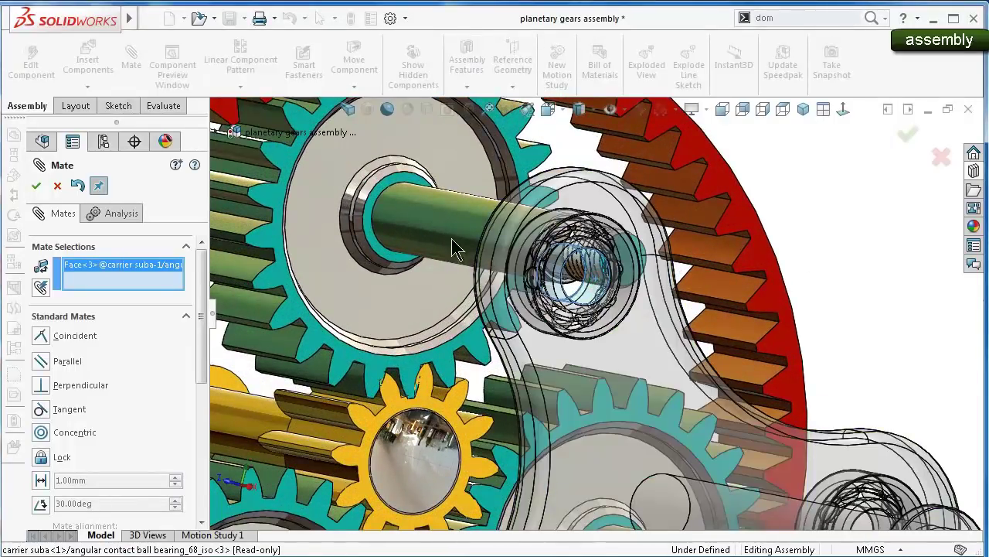
{"action": "scroll", "coordinate": [563, 265], "scroll_direction": "down", "scroll_amount": 2}
{"action": "middle_click_drag", "start_coordinate": [564, 265], "coordinate": [506, 258]}
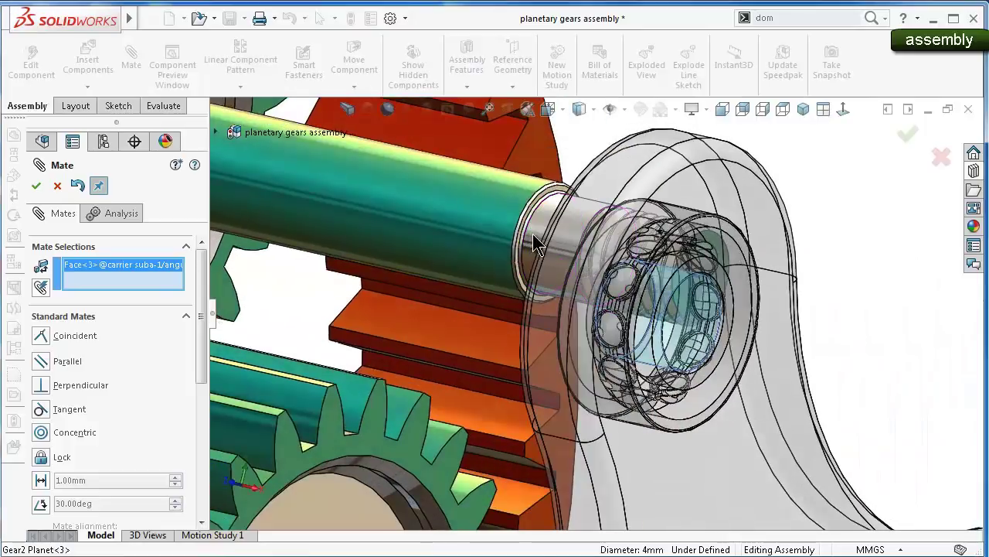
{"action": "left_click", "coordinate": [533, 235]}
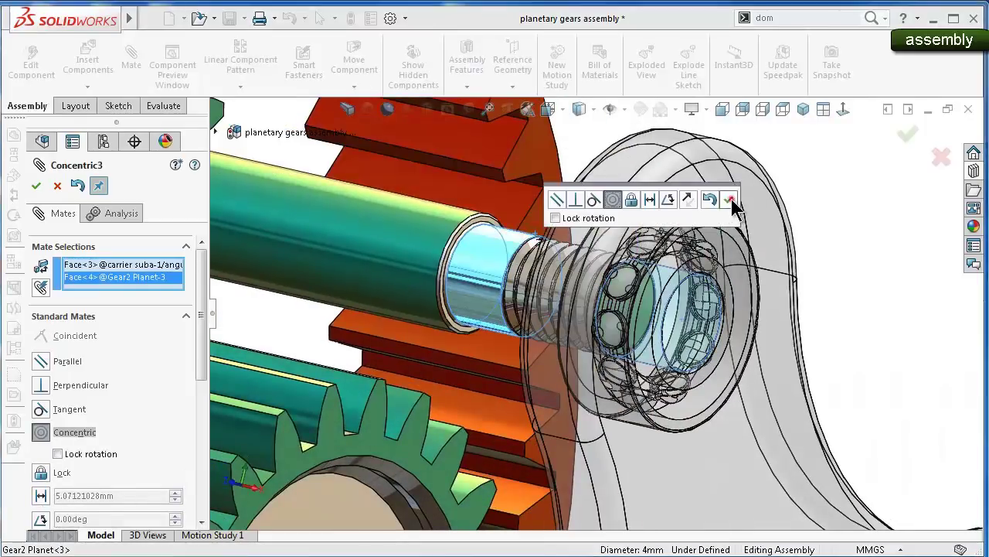
{"action": "left_click", "coordinate": [730, 200]}
Make the Gear2 Planet-1 shaft concentric with its carrier bearing
{"action": "scroll", "coordinate": [707, 349], "scroll_direction": "up", "scroll_amount": 3}
{"action": "mouse_move", "coordinate": [707, 349]}
{"action": "middle_mouse_down"}
{"action": "mouse_move", "coordinate": [569, 481]}
{"action": "mouse_move", "coordinate": [605, 485]}
{"action": "middle_mouse_up"}
{"action": "scroll", "coordinate": [495, 506], "scroll_direction": "down", "scroll_amount": 3}
{"action": "left_click", "coordinate": [478, 508]}
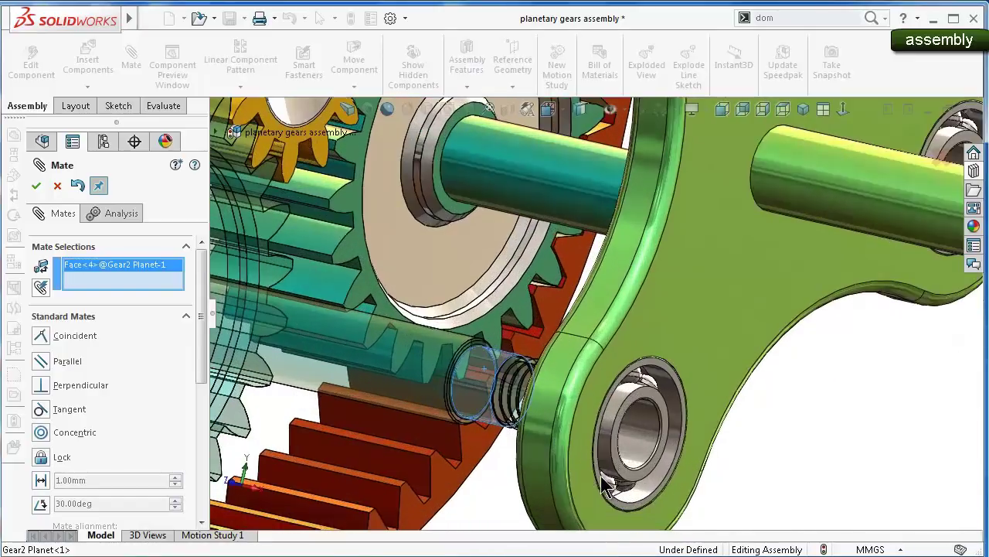
{"action": "left_click", "coordinate": [647, 443]}
{"action": "left_click", "coordinate": [838, 467]}
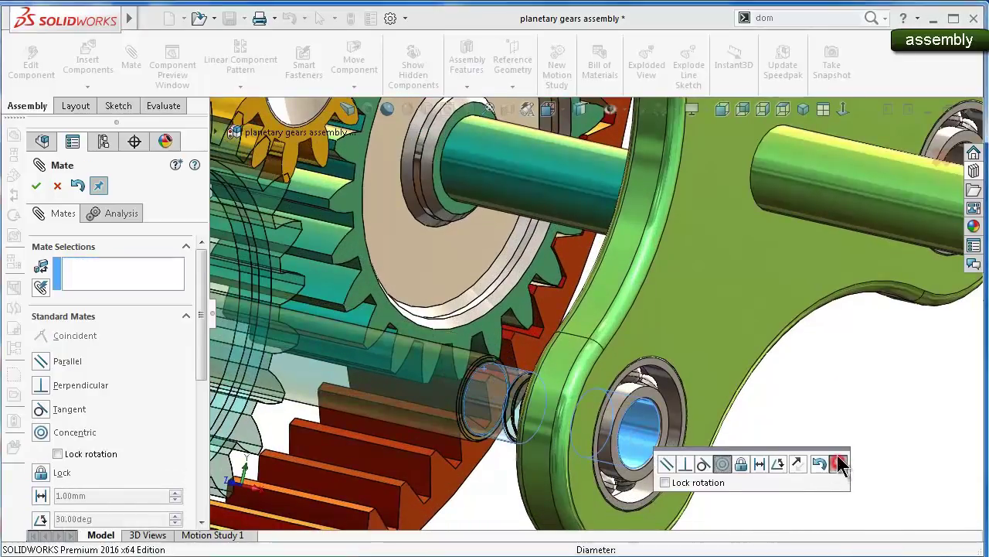
Add a concentric mate between another carrier bearing bore and its planet shaft
{"action": "scroll", "coordinate": [800, 332], "scroll_direction": "up", "scroll_amount": 3}
{"action": "middle_click_drag", "start_coordinate": [800, 331], "coordinate": [751, 260]}
{"action": "scroll", "coordinate": [645, 282], "scroll_direction": "down", "scroll_amount": 3}
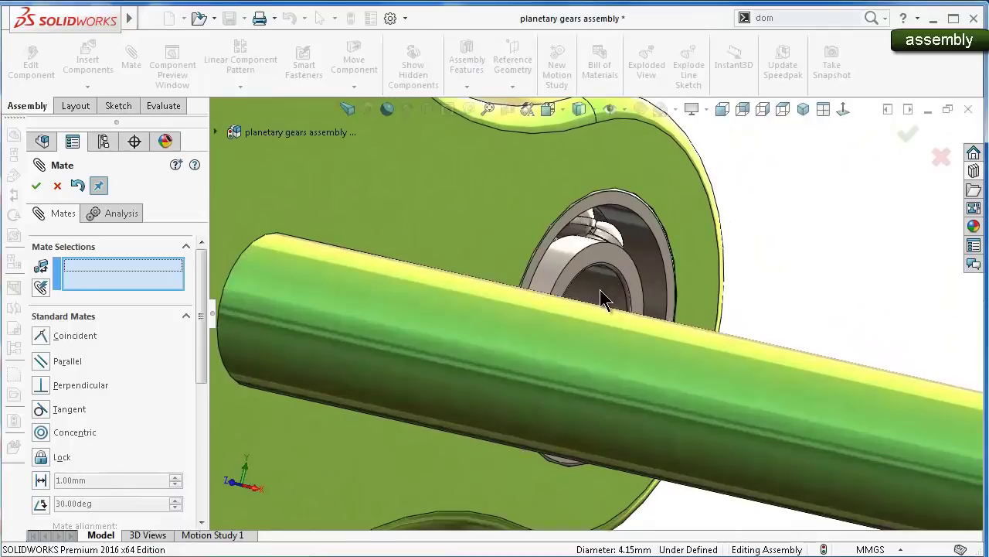
{"action": "left_click", "coordinate": [605, 283]}
{"action": "mouse_move", "coordinate": [605, 283]}
{"action": "middle_mouse_down"}
{"action": "mouse_move", "coordinate": [551, 284]}
{"action": "mouse_move", "coordinate": [554, 322]}
{"action": "middle_mouse_up"}
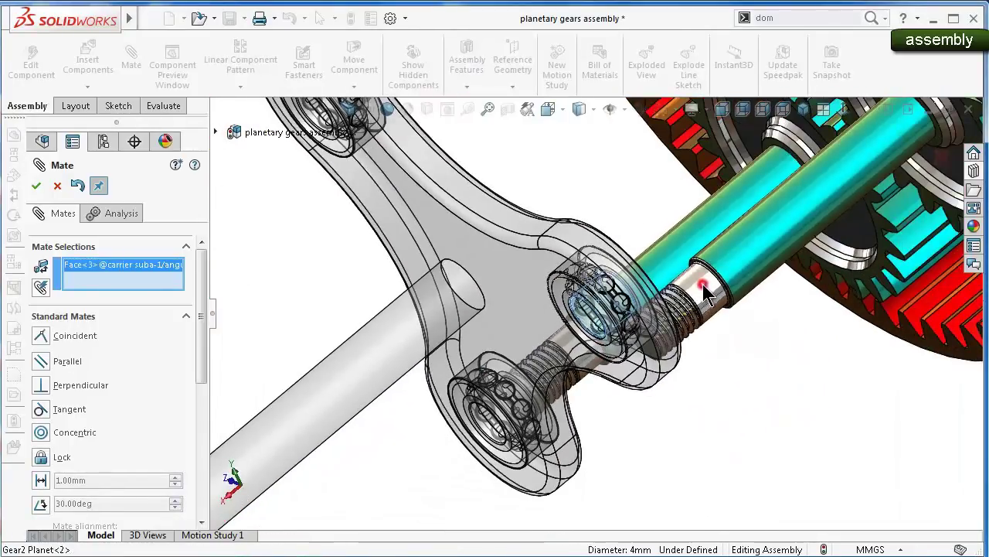
{"action": "left_click", "coordinate": [703, 283]}
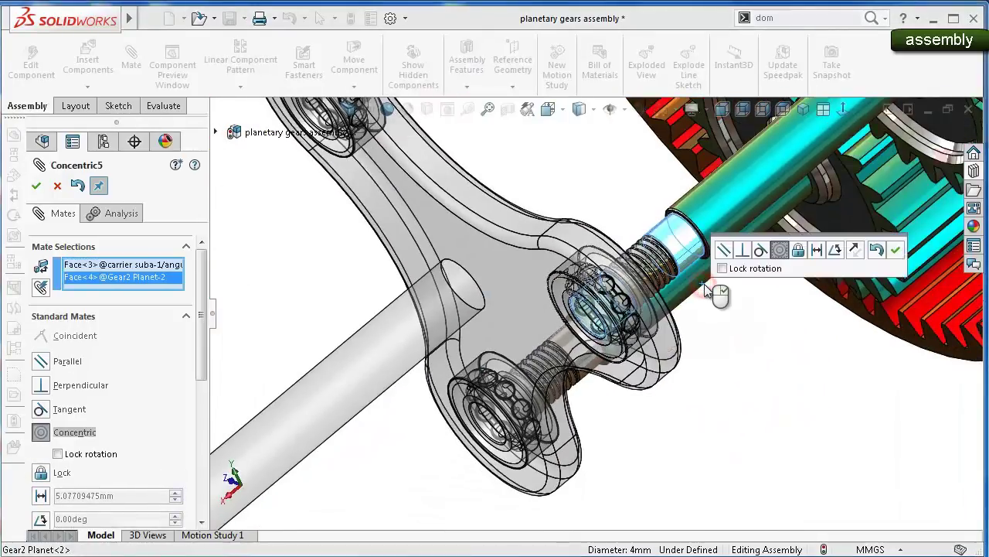
{"action": "left_click", "coordinate": [896, 249]}
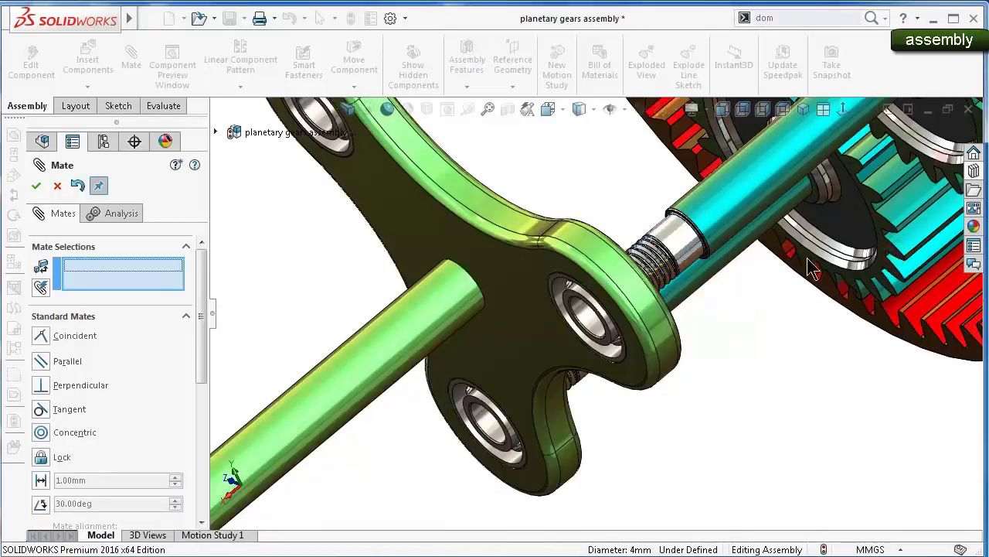
Slide the carrier along the planet shafts toward the gears
{"action": "scroll", "coordinate": [812, 266], "scroll_direction": "up", "scroll_amount": 5}
{"action": "mouse_move", "coordinate": [812, 267]}
{"action": "middle_mouse_down"}
{"action": "mouse_move", "coordinate": [640, 223]}
{"action": "mouse_move", "coordinate": [469, 222]}
{"action": "middle_mouse_up"}
{"action": "scroll", "coordinate": [517, 360], "scroll_direction": "down", "scroll_amount": 5}
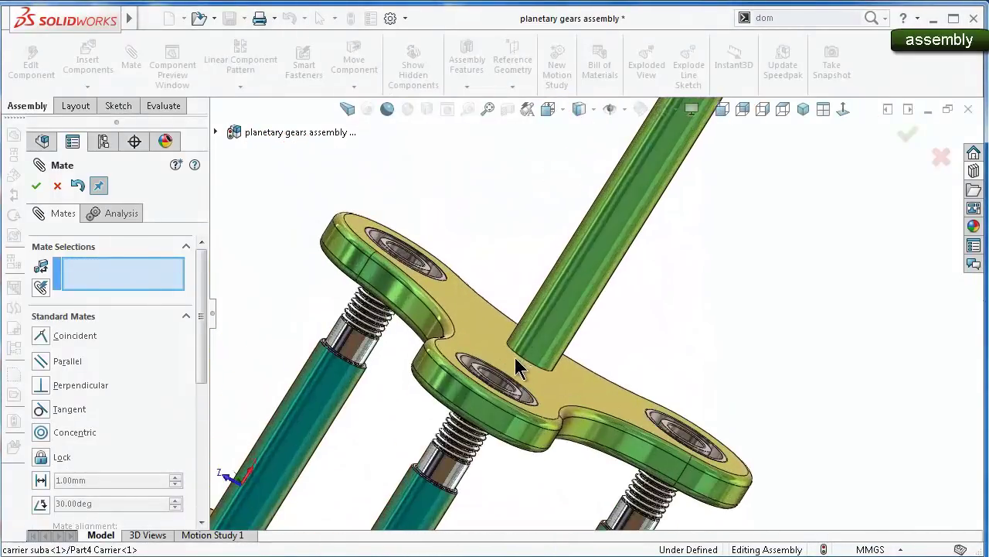
{"action": "left_click_drag", "start_coordinate": [546, 334], "coordinate": [446, 433]}
{"action": "scroll", "coordinate": [446, 433], "scroll_direction": "down", "scroll_amount": 3}
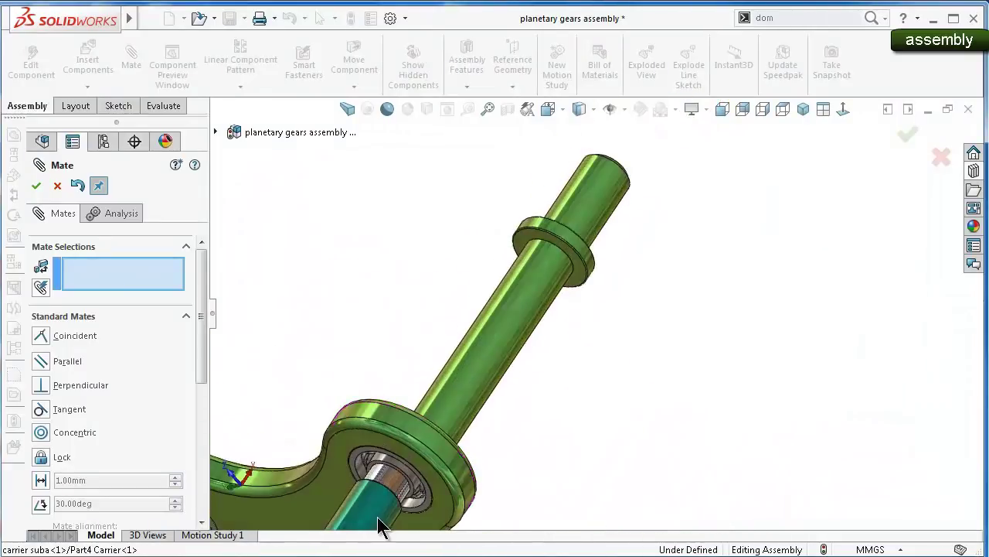
{"action": "scroll", "coordinate": [436, 449], "scroll_direction": "down", "scroll_amount": 5}
{"action": "scroll", "coordinate": [486, 349], "scroll_direction": "down", "scroll_amount": 3}
{"action": "scroll", "coordinate": [770, 243], "scroll_direction": "down", "scroll_amount": 3}
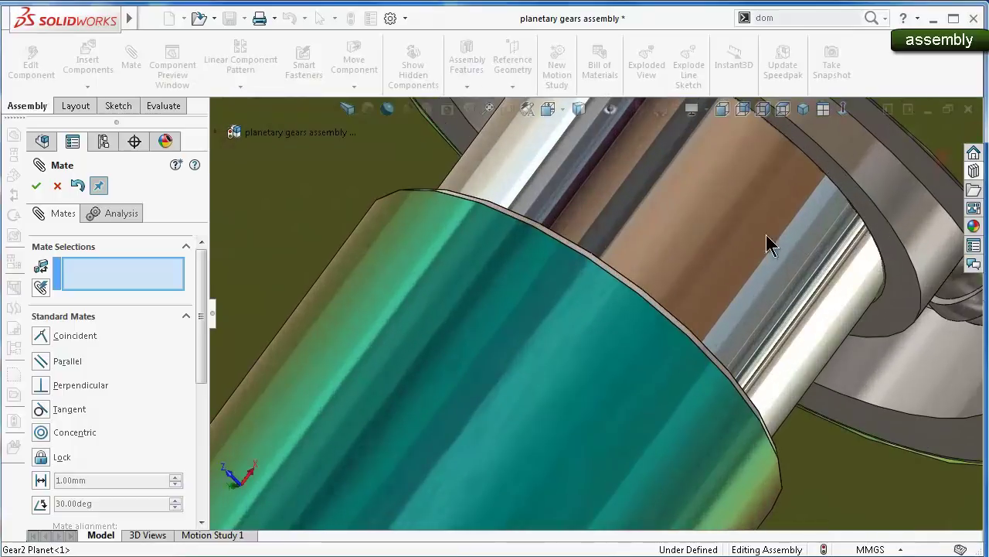
Make the carrier bearing face coincident with the Planet-1 face
{"action": "left_click", "coordinate": [905, 280]}
{"action": "mouse_move", "coordinate": [880, 301]}
{"action": "middle_mouse_down"}
{"action": "mouse_move", "coordinate": [688, 365]}
{"action": "mouse_move", "coordinate": [647, 415]}
{"action": "mouse_move", "coordinate": [680, 386]}
{"action": "middle_mouse_up"}
{"action": "scroll", "coordinate": [701, 377], "scroll_direction": "down", "scroll_amount": 3}
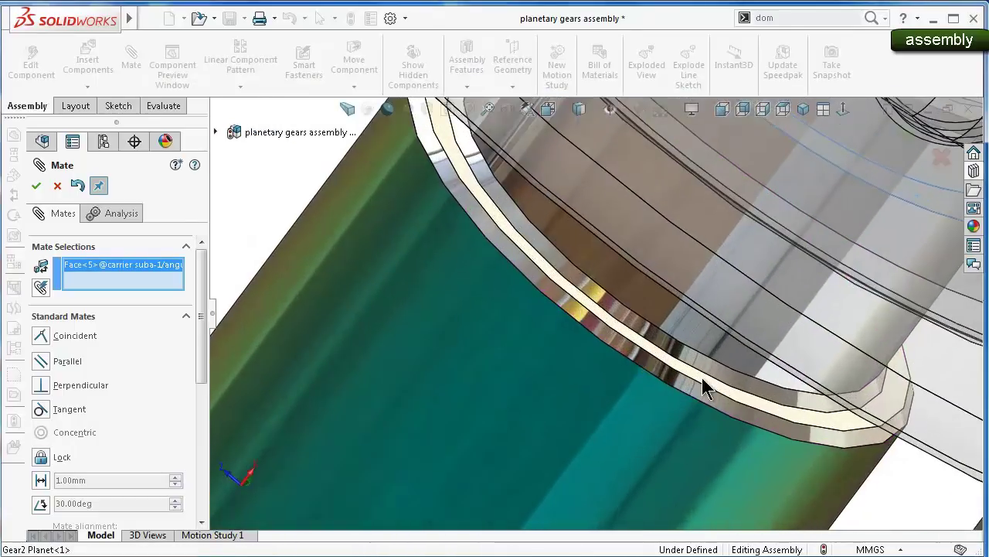
{"action": "scroll", "coordinate": [711, 389], "scroll_direction": "down", "scroll_amount": 2}
{"action": "left_click", "coordinate": [708, 384]}
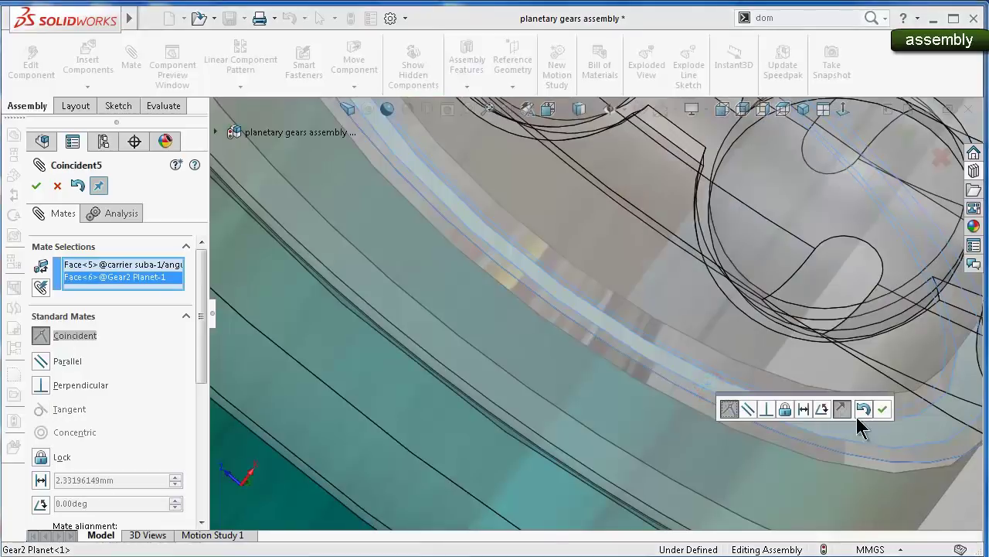
{"action": "left_click", "coordinate": [883, 409]}
{"action": "scroll", "coordinate": [850, 394], "scroll_direction": "up", "scroll_amount": 2}
{"action": "scroll", "coordinate": [812, 378], "scroll_direction": "up", "scroll_amount": 2}
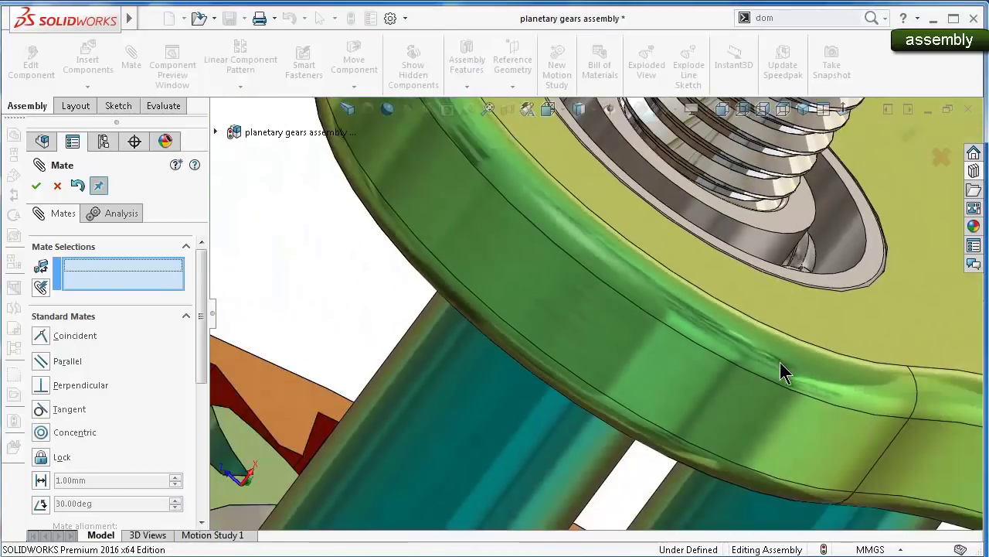
{"action": "scroll", "coordinate": [765, 363], "scroll_direction": "up", "scroll_amount": 2}
{"action": "scroll", "coordinate": [743, 352], "scroll_direction": "up", "scroll_amount": 2}
{"action": "mouse_move", "coordinate": [736, 332]}
{"action": "middle_mouse_down"}
{"action": "mouse_move", "coordinate": [741, 500]}
{"action": "mouse_move", "coordinate": [742, 404]}
{"action": "mouse_move", "coordinate": [728, 378]}
{"action": "mouse_move", "coordinate": [744, 378]}
{"action": "mouse_move", "coordinate": [675, 384]}
{"action": "mouse_move", "coordinate": [661, 403]}
{"action": "middle_mouse_up"}
Fit the assembly in view, then spin the carrier and the sun gear shaft
{"action": "key", "text": "f"}
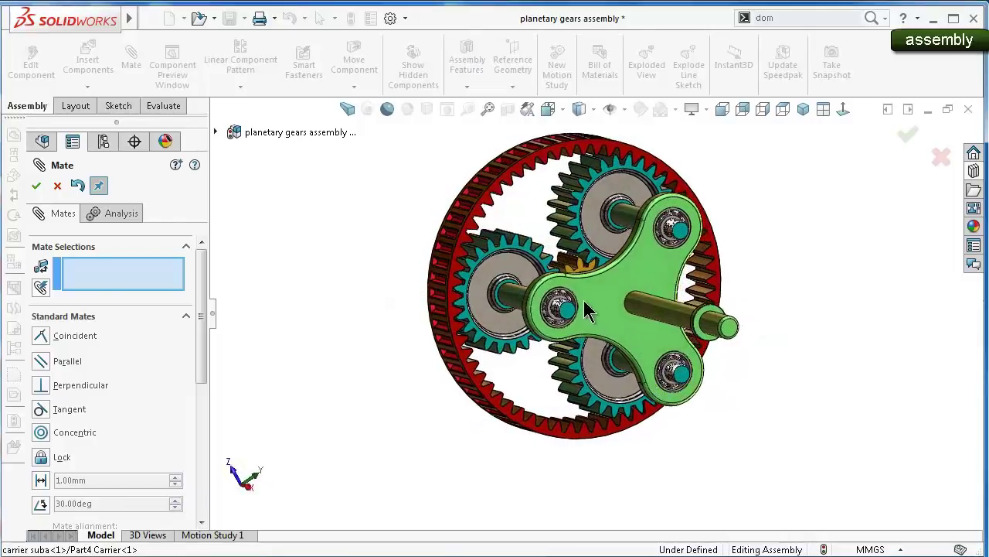
{"action": "mouse_move", "coordinate": [595, 280]}
{"action": "left_mouse_down"}
{"action": "mouse_move", "coordinate": [661, 254]}
{"action": "mouse_move", "coordinate": [647, 347]}
{"action": "mouse_move", "coordinate": [616, 327]}
{"action": "mouse_move", "coordinate": [621, 309]}
{"action": "mouse_move", "coordinate": [645, 302]}
{"action": "mouse_move", "coordinate": [568, 321]}
{"action": "mouse_move", "coordinate": [610, 246]}
{"action": "mouse_move", "coordinate": [598, 297]}
{"action": "left_mouse_up"}
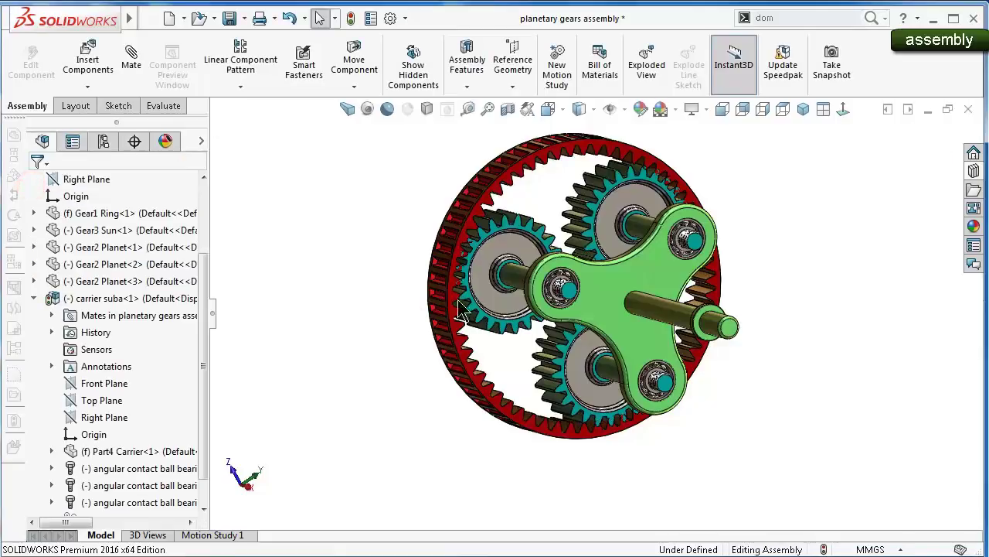
{"action": "mouse_move", "coordinate": [560, 288]}
{"action": "middle_mouse_down"}
{"action": "mouse_move", "coordinate": [634, 380]}
{"action": "mouse_move", "coordinate": [448, 269]}
{"action": "middle_mouse_up"}
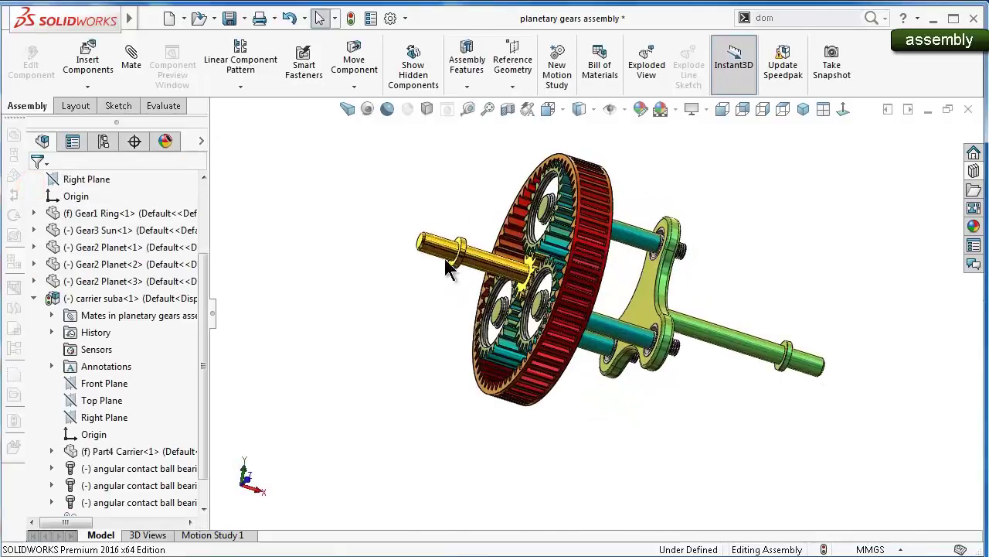
{"action": "left_click_drag", "start_coordinate": [437, 272], "coordinate": [449, 241]}
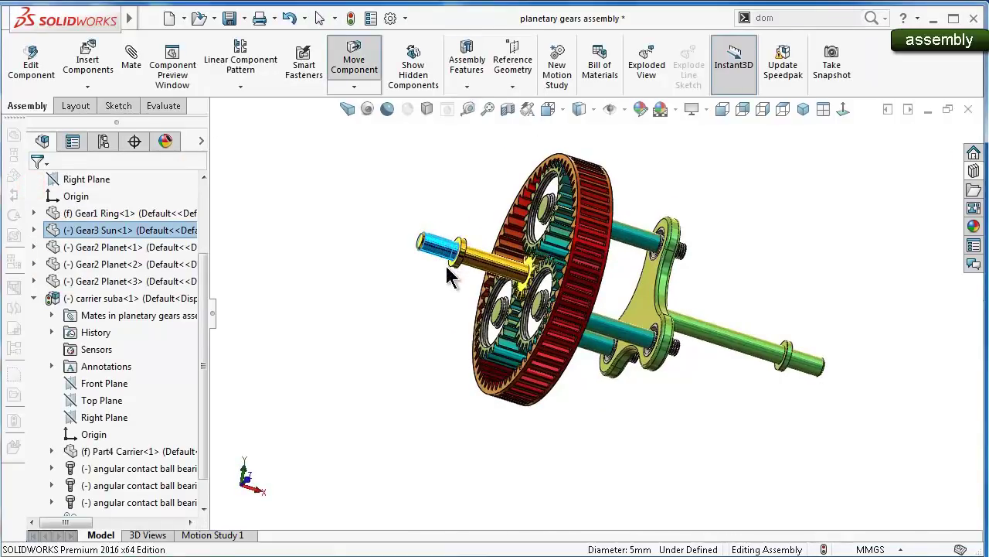
{"action": "left_click", "coordinate": [743, 477]}
Rotate a planet gear against the ring gear to check its mesh
{"action": "mouse_move", "coordinate": [741, 477]}
{"action": "middle_mouse_down"}
{"action": "mouse_move", "coordinate": [735, 486]}
{"action": "mouse_move", "coordinate": [657, 474]}
{"action": "mouse_move", "coordinate": [451, 431]}
{"action": "middle_mouse_up"}
{"action": "scroll", "coordinate": [451, 430], "scroll_direction": "down", "scroll_amount": 5}
{"action": "scroll", "coordinate": [472, 430], "scroll_direction": "down", "scroll_amount": 5}
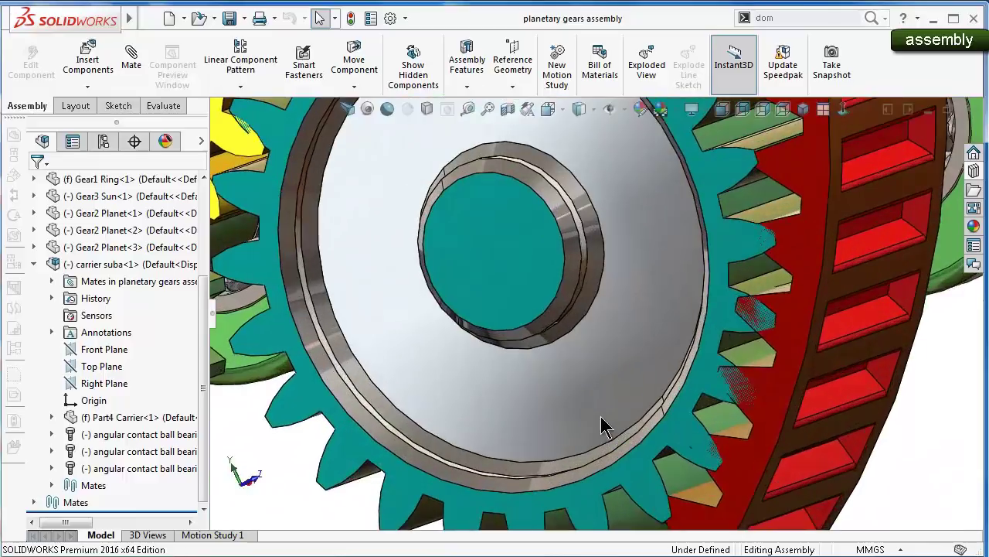
{"action": "middle_click_drag", "start_coordinate": [660, 425], "coordinate": [711, 397]}
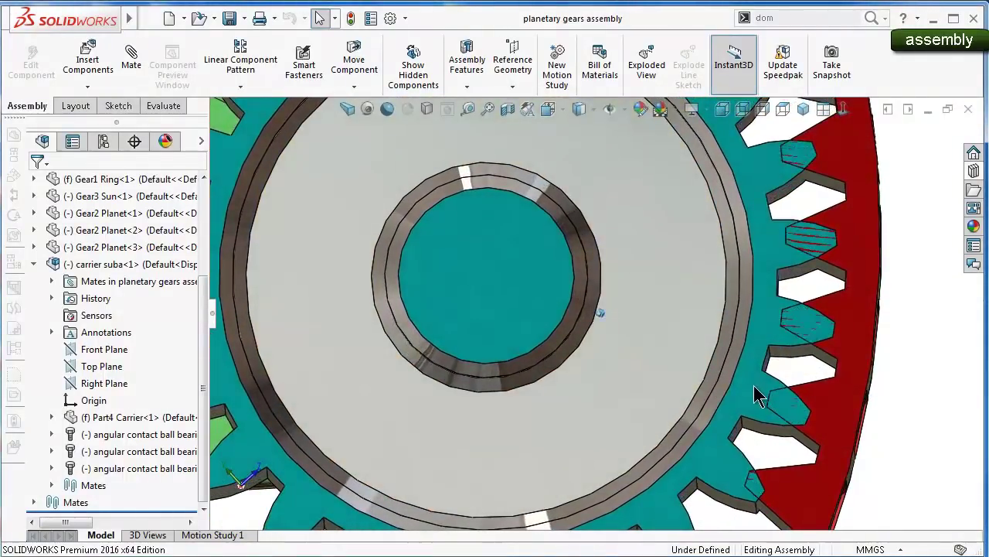
{"action": "mouse_move", "coordinate": [755, 394]}
{"action": "left_mouse_down"}
{"action": "mouse_move", "coordinate": [777, 358]}
{"action": "mouse_move", "coordinate": [771, 340]}
{"action": "mouse_move", "coordinate": [776, 349]}
{"action": "mouse_move", "coordinate": [789, 342]}
{"action": "left_mouse_up"}
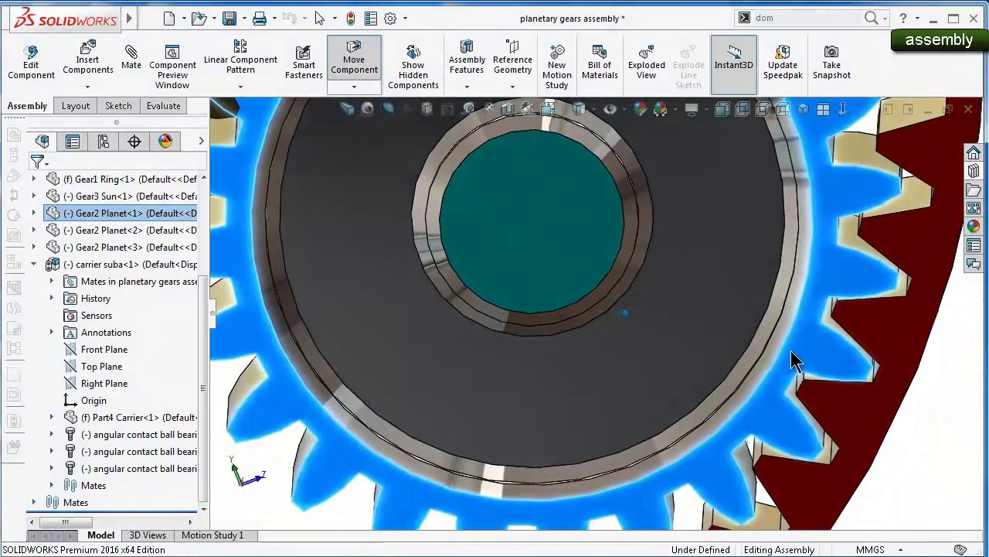
{"action": "middle_click_drag", "start_coordinate": [789, 342], "coordinate": [794, 358]}
Rotate Gear2 Planet<3> against the ring gear
{"action": "scroll", "coordinate": [773, 309], "scroll_direction": "up", "scroll_amount": 3}
{"action": "middle_click_drag", "start_coordinate": [739, 245], "coordinate": [724, 255]}
{"action": "key", "text": "ctrl+Down"}
{"action": "key", "text": "ctrl+Down"}
{"action": "key", "text": "ctrl+Down"}
{"action": "key", "text": "ctrl+Down"}
{"action": "key", "text": "ctrl+Down"}
{"action": "key", "text": "ctrl+Down"}
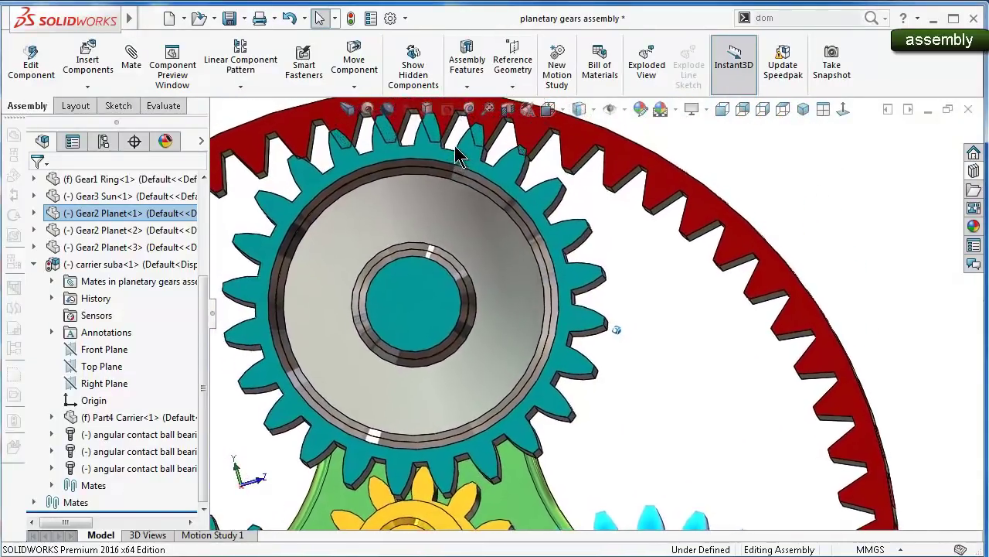
{"action": "middle_click_drag", "start_coordinate": [438, 157], "coordinate": [478, 162]}
{"action": "left_click_drag", "start_coordinate": [477, 153], "coordinate": [460, 148]}
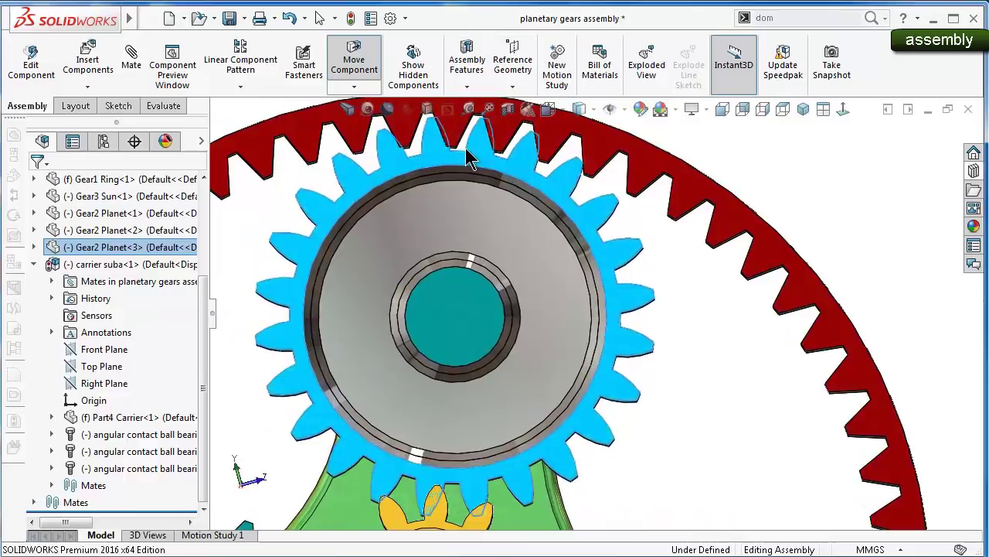
{"action": "key", "text": "Escape"}
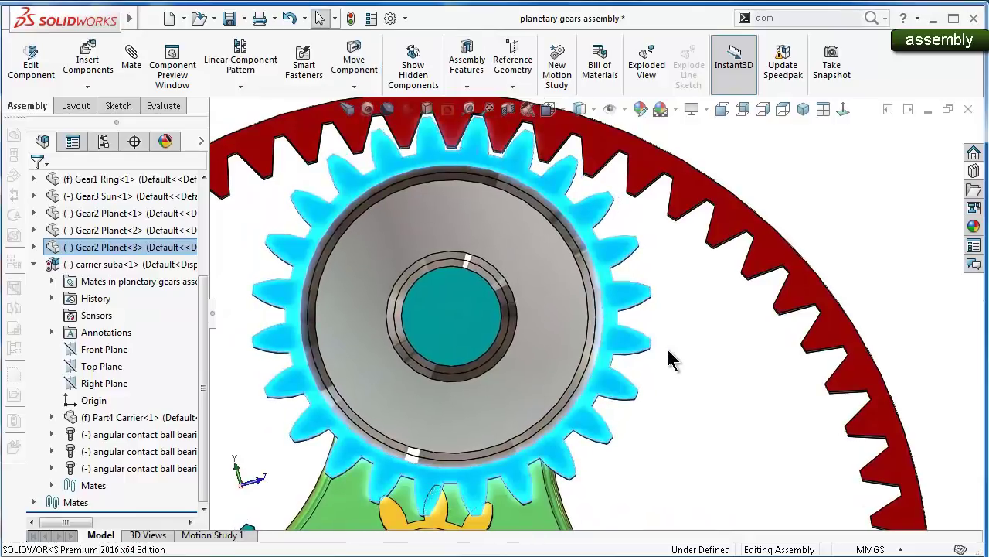
{"action": "left_click", "coordinate": [686, 369]}
Rotate Gear2 Planet<2> against the ring gear
{"action": "scroll", "coordinate": [677, 364], "scroll_direction": "up", "scroll_amount": 3}
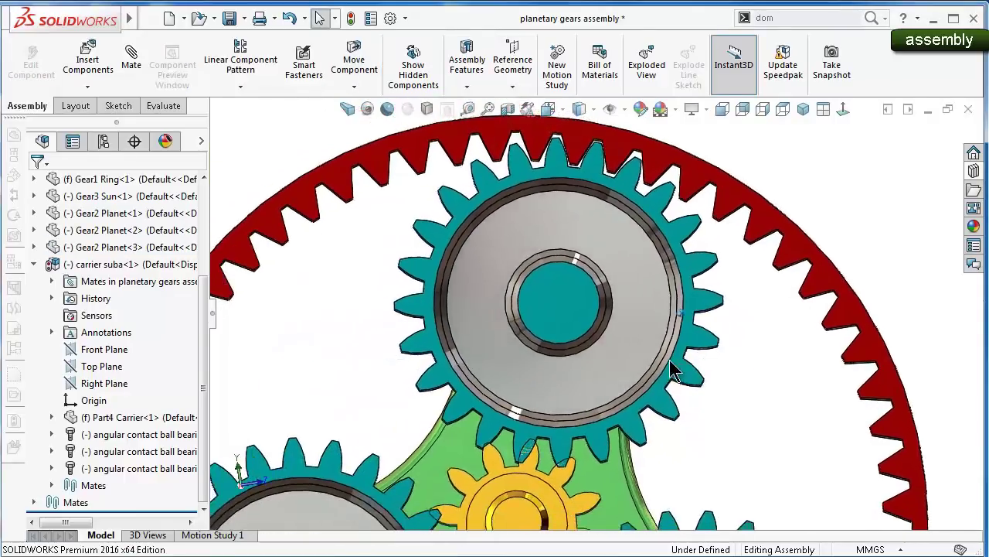
{"action": "middle_click_drag", "start_coordinate": [669, 371], "coordinate": [592, 276]}
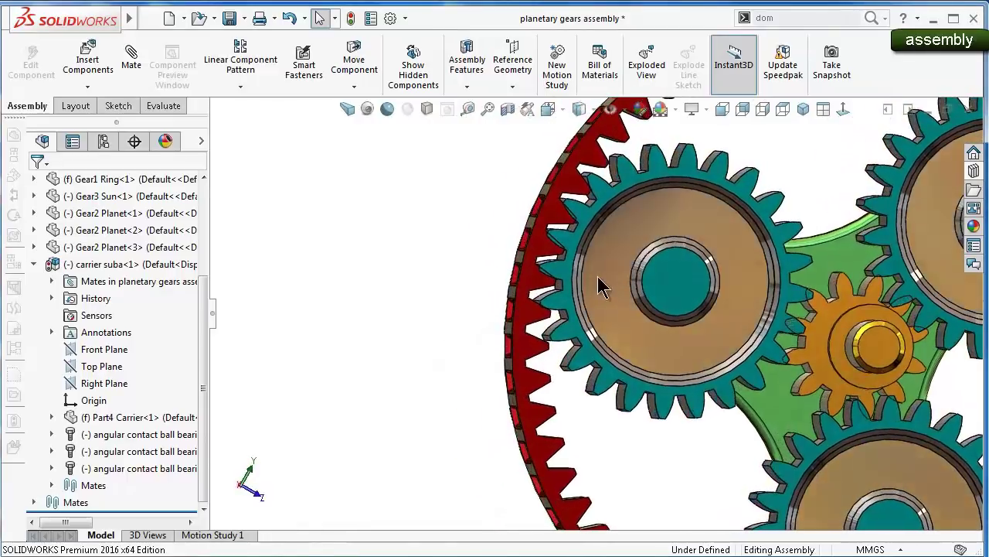
{"action": "scroll", "coordinate": [593, 262], "scroll_direction": "down", "scroll_amount": 2}
{"action": "scroll", "coordinate": [601, 244], "scroll_direction": "down", "scroll_amount": 2}
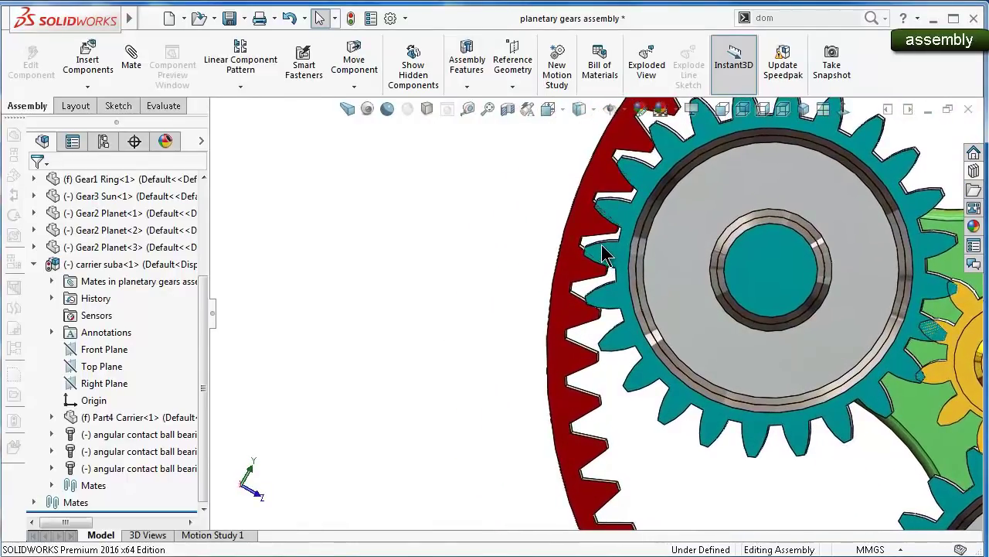
{"action": "left_click_drag", "start_coordinate": [618, 257], "coordinate": [619, 247]}
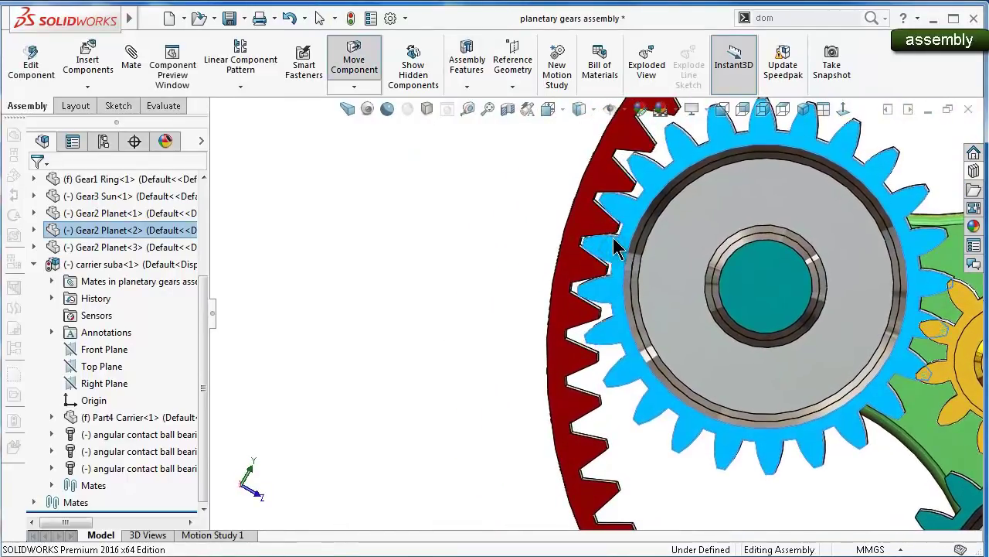
{"action": "key", "text": "Escape"}
Turn the sun gear to drive the planets and carrier
{"action": "key", "text": "ctrl+Left"}
{"action": "key", "text": "ctrl+Left"}
{"action": "key", "text": "ctrl+Left"}
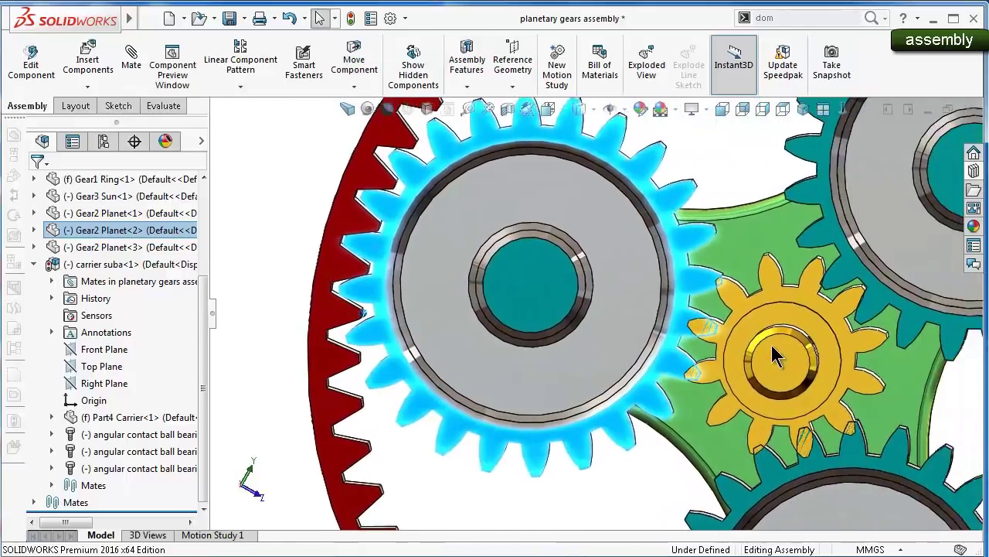
{"action": "key", "text": "ctrl+Left"}
{"action": "key", "text": "ctrl+Left"}
{"action": "key", "text": "ctrl+Left"}
{"action": "key", "text": "ctrl+Left"}
{"action": "key", "text": "ctrl+Left"}
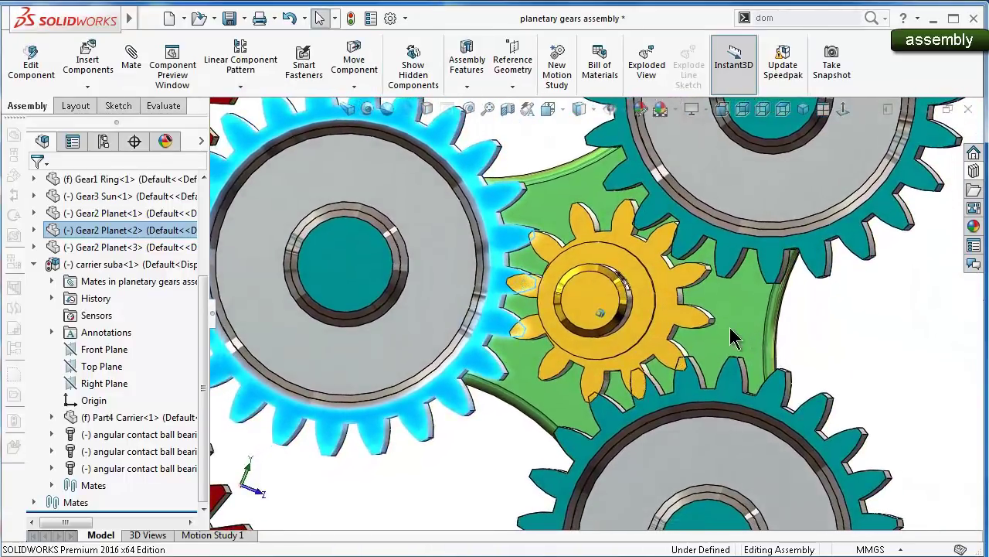
{"action": "key", "text": "ctrl+Left"}
{"action": "key", "text": "ctrl+Left"}
{"action": "key", "text": "ctrl+Left"}
{"action": "key", "text": "ctrl+Left"}
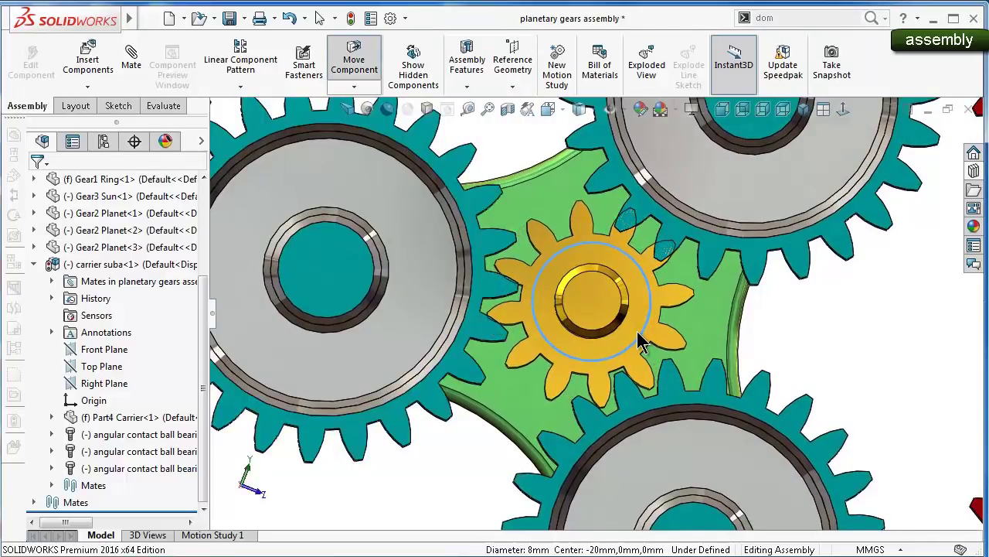
{"action": "mouse_move", "coordinate": [640, 342]}
{"action": "left_mouse_down"}
{"action": "mouse_move", "coordinate": [711, 348]}
{"action": "mouse_move", "coordinate": [667, 343]}
{"action": "left_mouse_up"}
{"action": "key", "text": "Escape"}
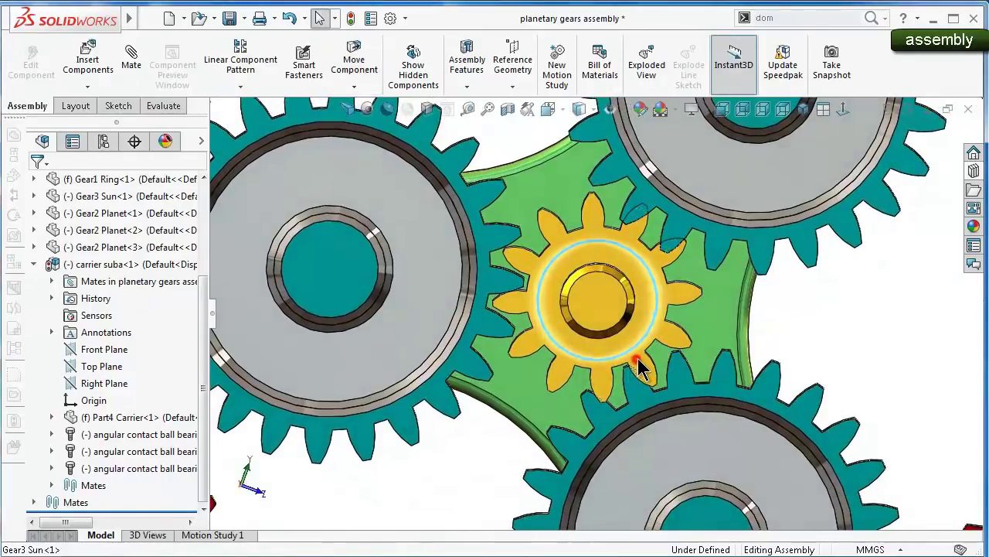
{"action": "left_click", "coordinate": [639, 368]}
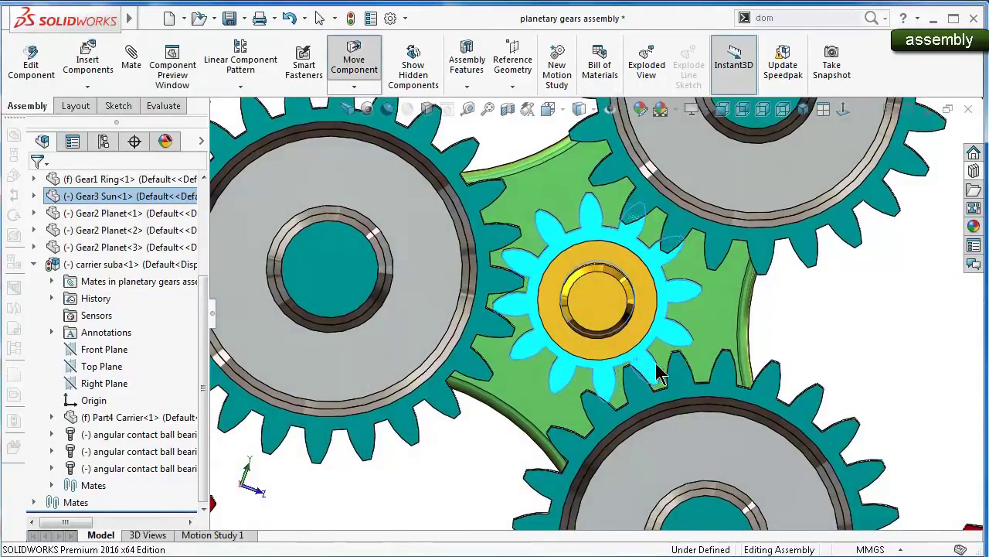
Fit the gear set in view, tilt it, and select the ring gear
{"action": "key", "text": "f"}
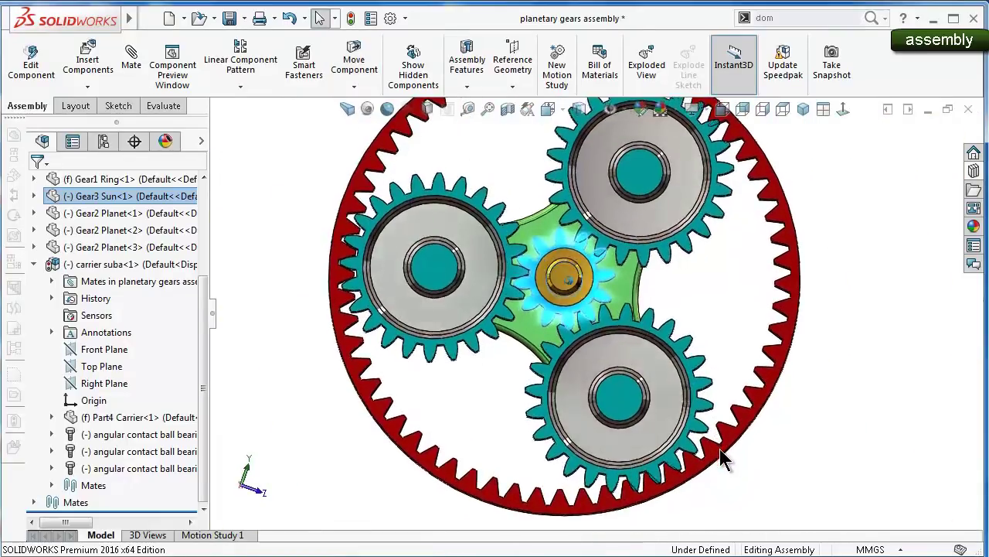
{"action": "mouse_move", "coordinate": [723, 458]}
{"action": "middle_mouse_down"}
{"action": "mouse_move", "coordinate": [684, 452]}
{"action": "mouse_move", "coordinate": [723, 332]}
{"action": "middle_mouse_up"}
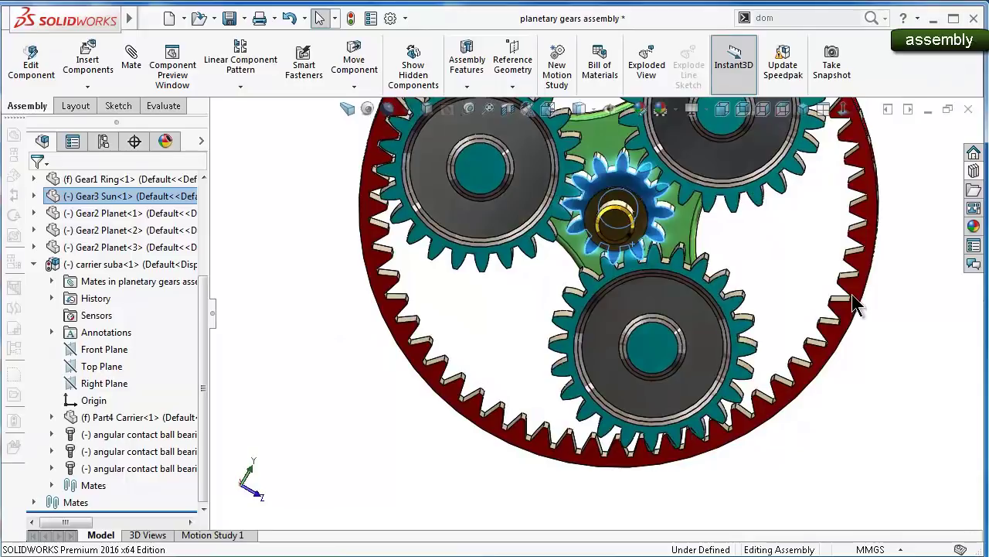
{"action": "left_click", "coordinate": [852, 294]}
View the ring gear face-on and turn the lower-right planet gear to test meshing
{"action": "left_click", "coordinate": [971, 240]}
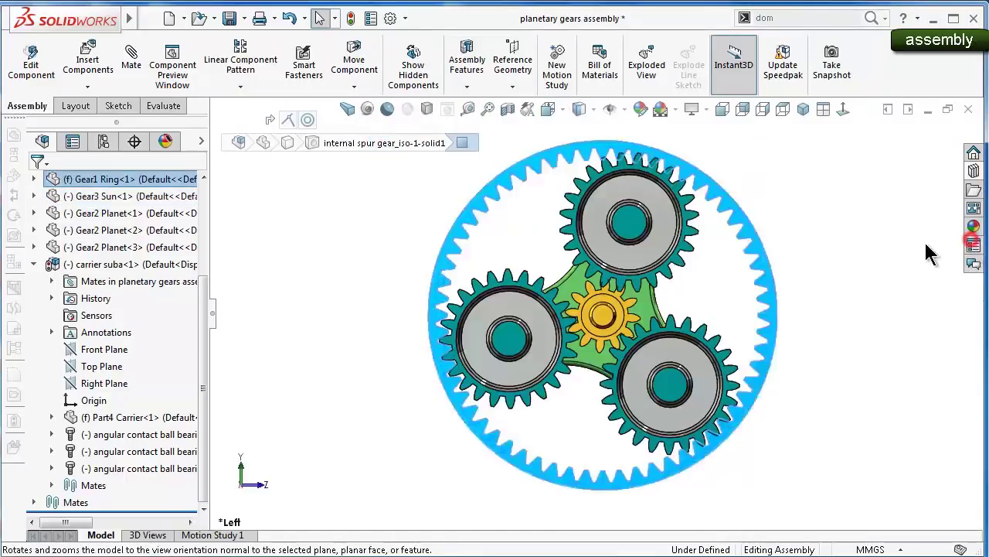
{"action": "left_click", "coordinate": [846, 325]}
{"action": "scroll", "coordinate": [843, 317], "scroll_direction": "down", "scroll_amount": 2}
{"action": "scroll", "coordinate": [699, 444], "scroll_direction": "down", "scroll_amount": 1}
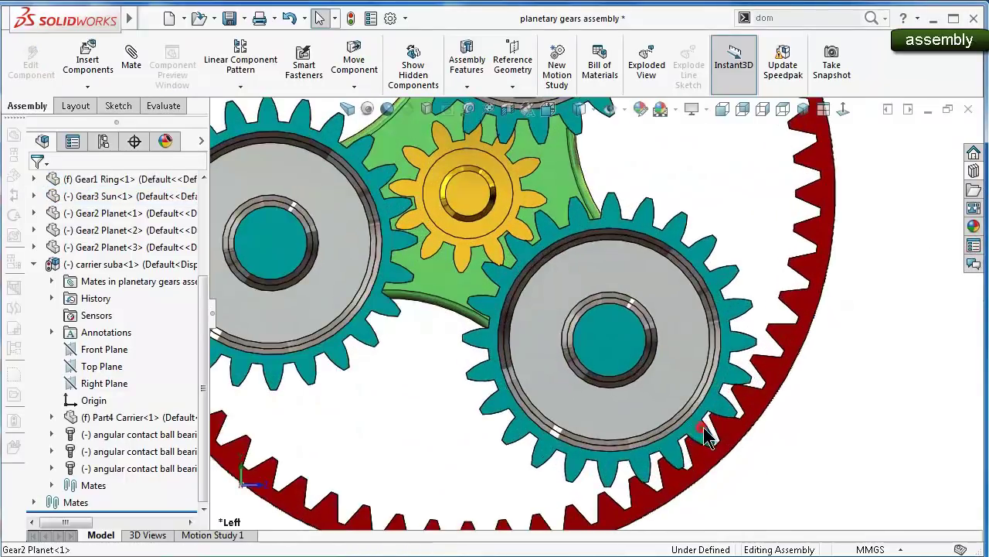
{"action": "left_click_drag", "start_coordinate": [705, 435], "coordinate": [711, 437]}
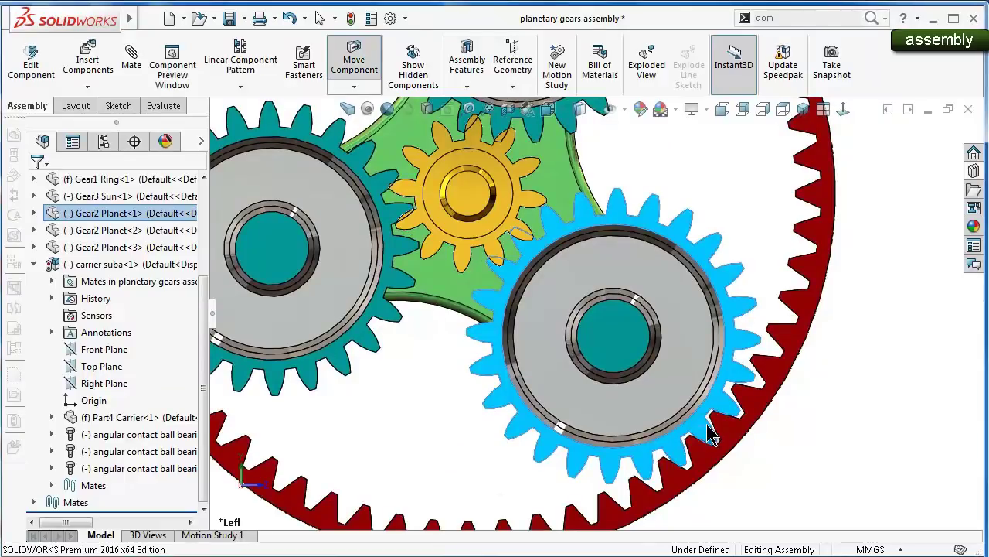
Rotate the lower-right planet again and orbit to inspect the gearset from the carrier side
{"action": "left_click", "coordinate": [506, 225]}
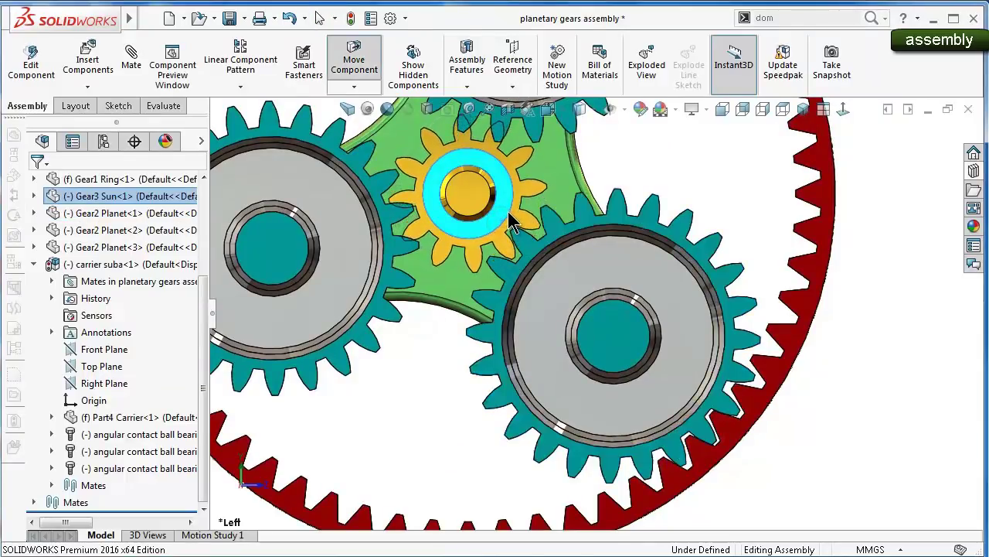
{"action": "mouse_move", "coordinate": [511, 222]}
{"action": "left_mouse_down"}
{"action": "mouse_move", "coordinate": [376, 241]}
{"action": "mouse_move", "coordinate": [391, 261]}
{"action": "left_mouse_up"}
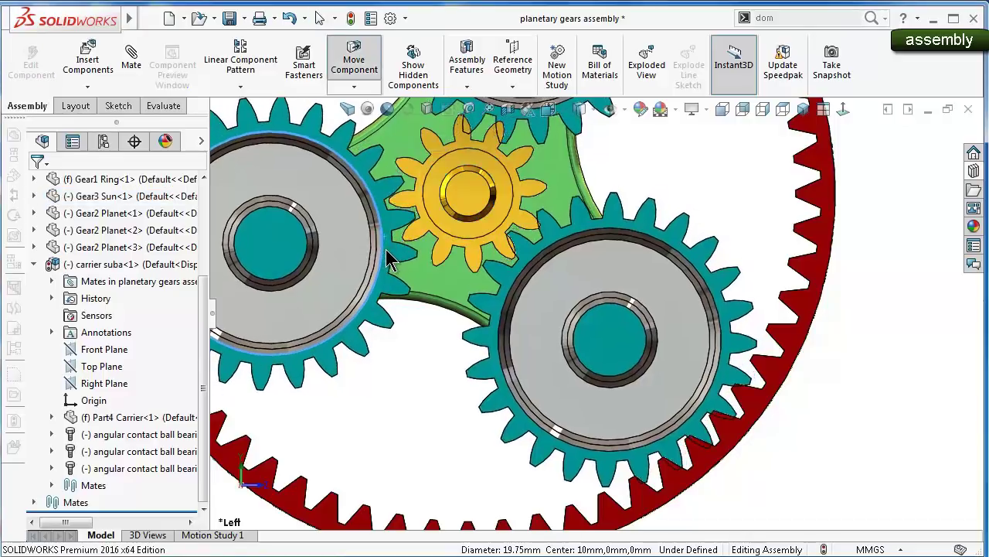
{"action": "left_click", "coordinate": [390, 259]}
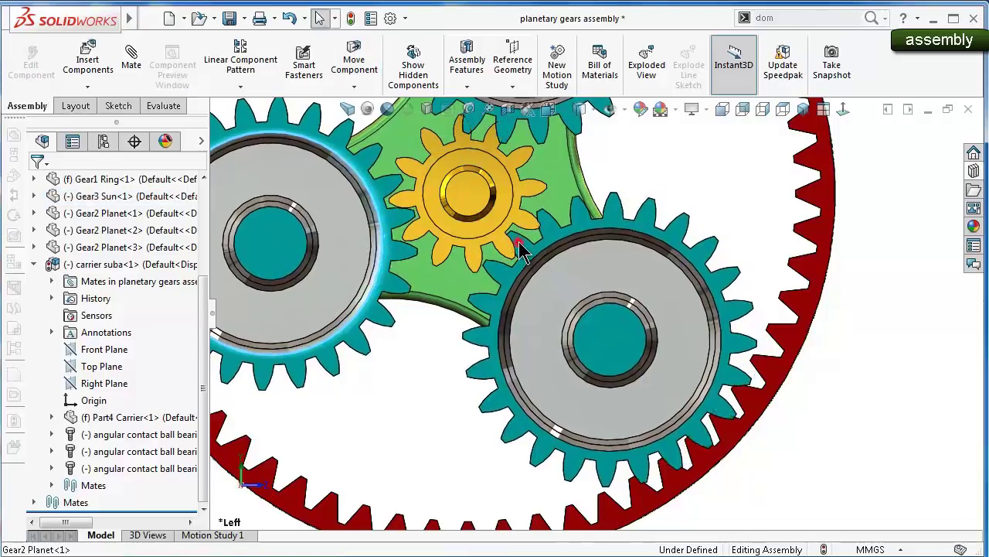
{"action": "left_click", "coordinate": [523, 249]}
{"action": "left_click_drag", "start_coordinate": [523, 249], "coordinate": [529, 255]}
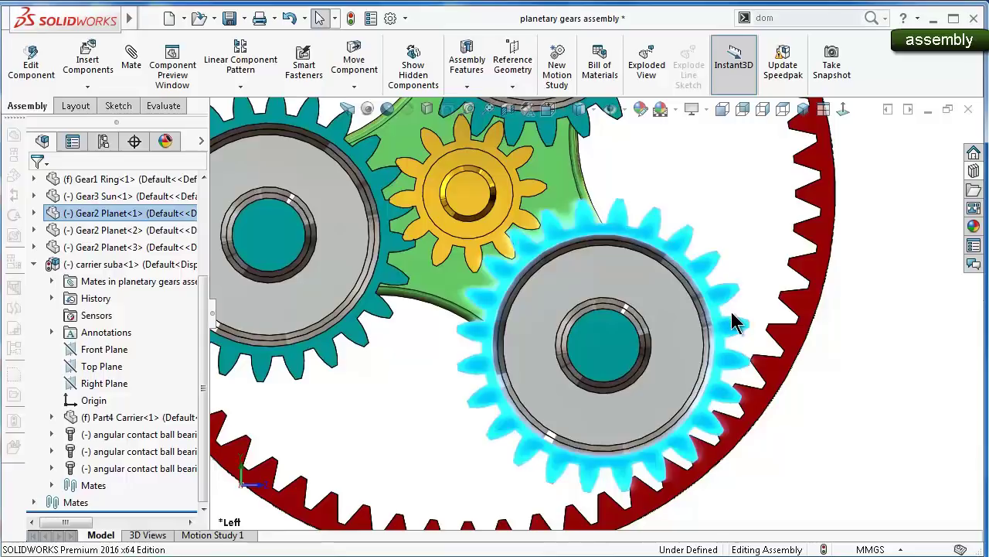
{"action": "middle_click_drag", "start_coordinate": [724, 358], "coordinate": [735, 363]}
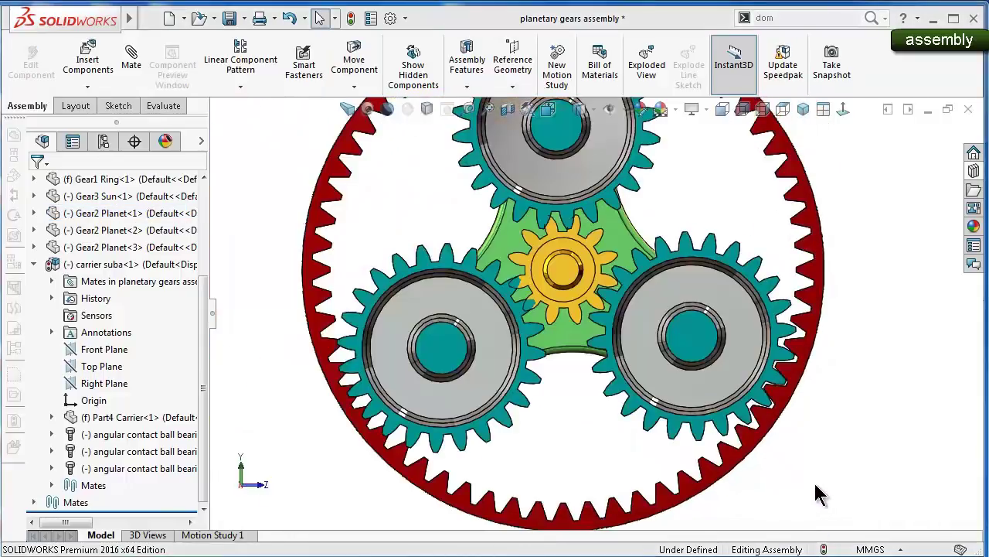
{"action": "mouse_move", "coordinate": [817, 490]}
{"action": "middle_mouse_down"}
{"action": "mouse_move", "coordinate": [735, 460]}
{"action": "mouse_move", "coordinate": [742, 380]}
{"action": "mouse_move", "coordinate": [584, 417]}
{"action": "mouse_move", "coordinate": [624, 411]}
{"action": "middle_mouse_up"}
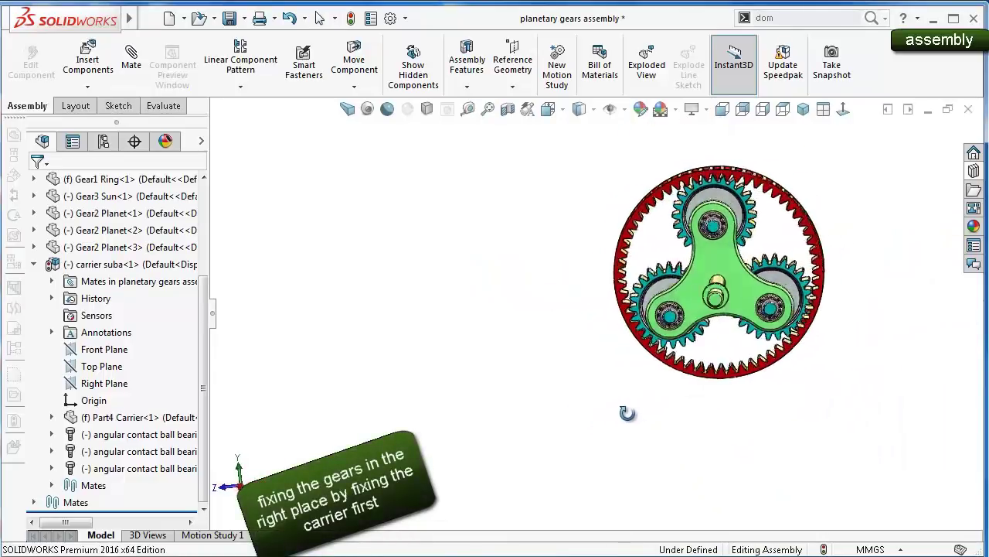
Fit the gearset in view and rebuild the assembly with the Front Plane shown
{"action": "left_click", "coordinate": [717, 244]}
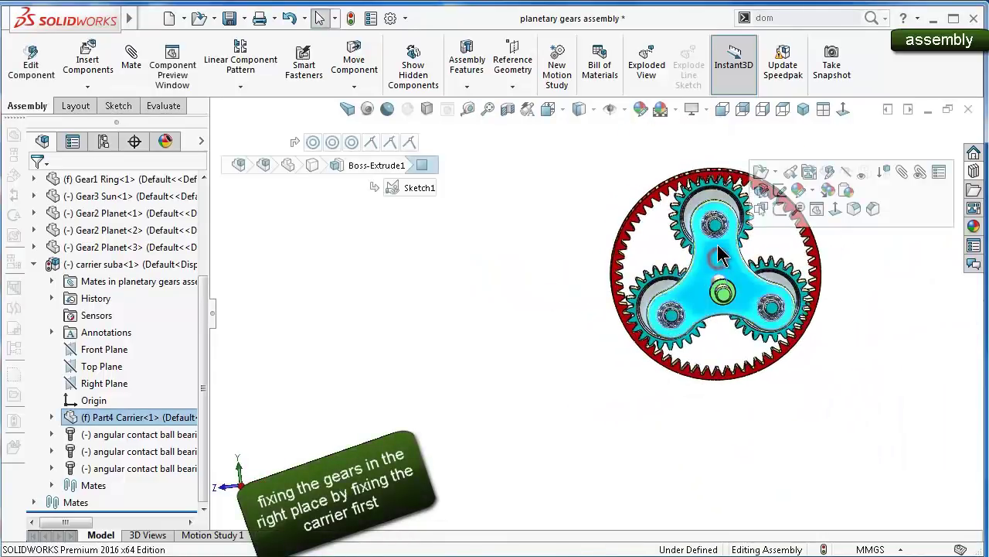
{"action": "left_click", "coordinate": [846, 109]}
{"action": "left_click", "coordinate": [852, 220]}
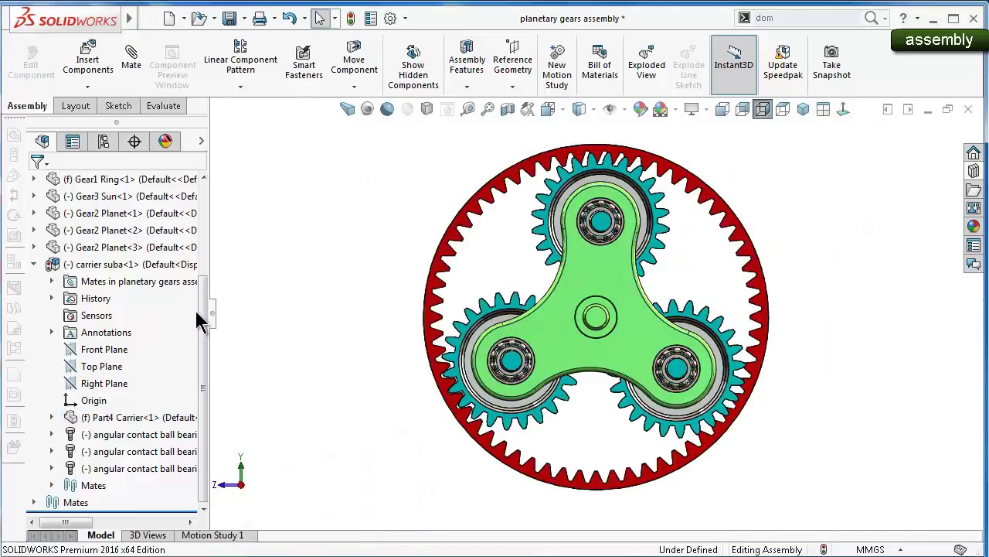
{"action": "left_click_drag", "start_coordinate": [200, 321], "coordinate": [190, 230]}
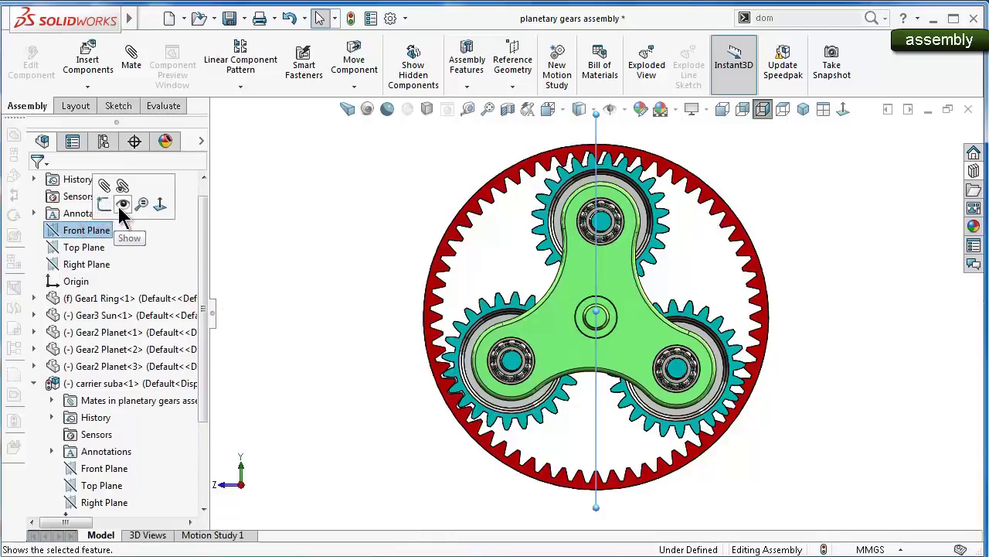
{"action": "scroll", "coordinate": [205, 234], "scroll_direction": "up", "scroll_amount": 1}
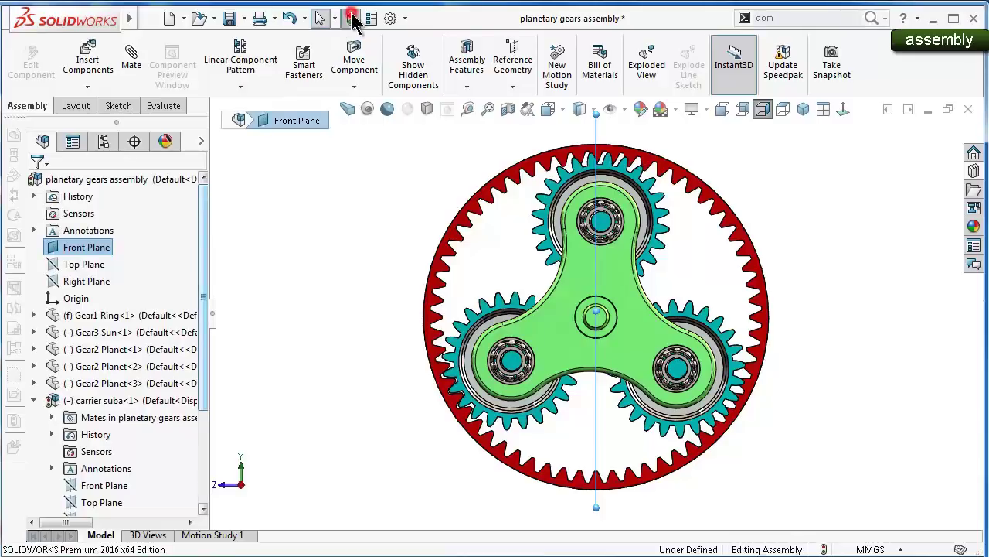
{"action": "left_click", "coordinate": [352, 19]}
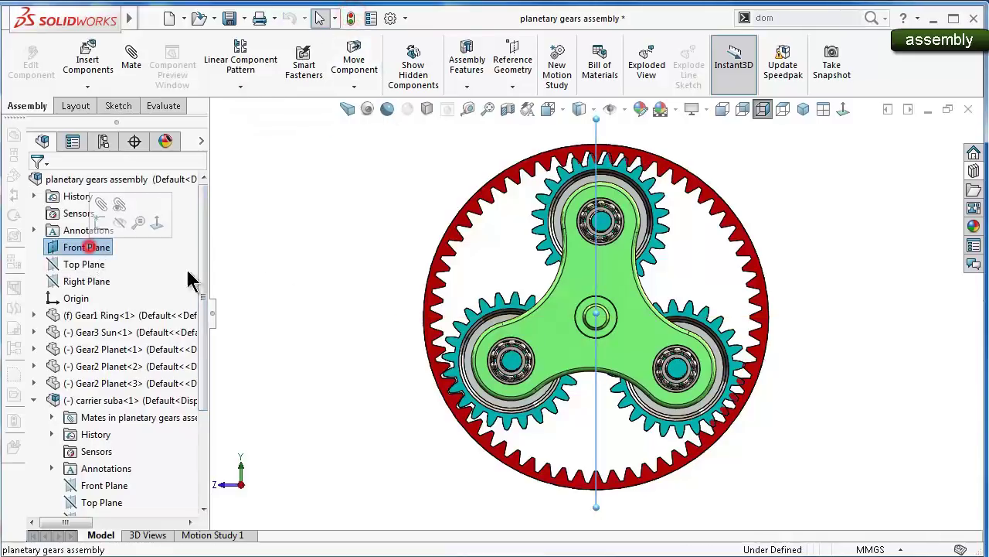
{"action": "middle_click_drag", "start_coordinate": [313, 273], "coordinate": [324, 291]}
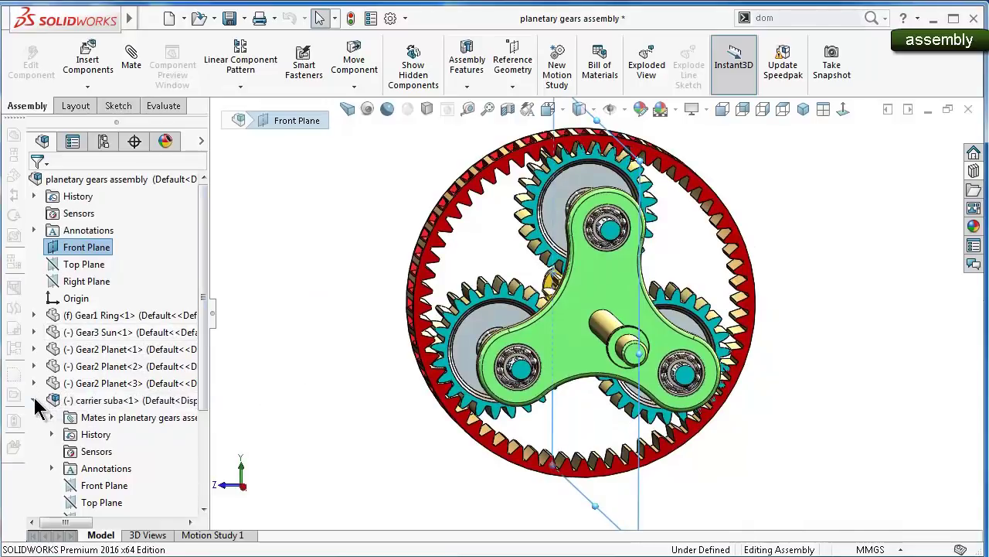
Expand carrier suba and show its Right Plane
{"action": "left_click", "coordinate": [33, 399]}
{"action": "left_click", "coordinate": [33, 400]}
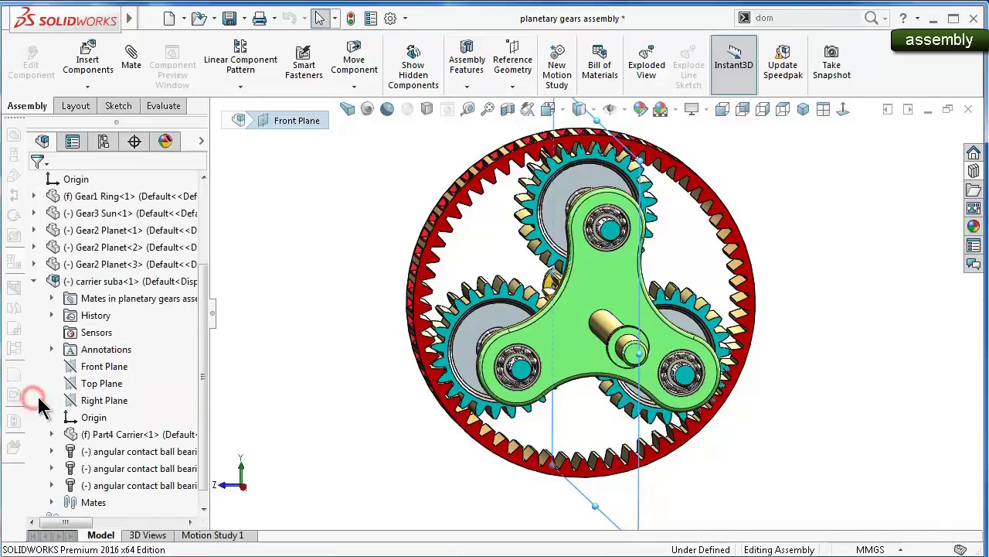
{"action": "left_click", "coordinate": [102, 403]}
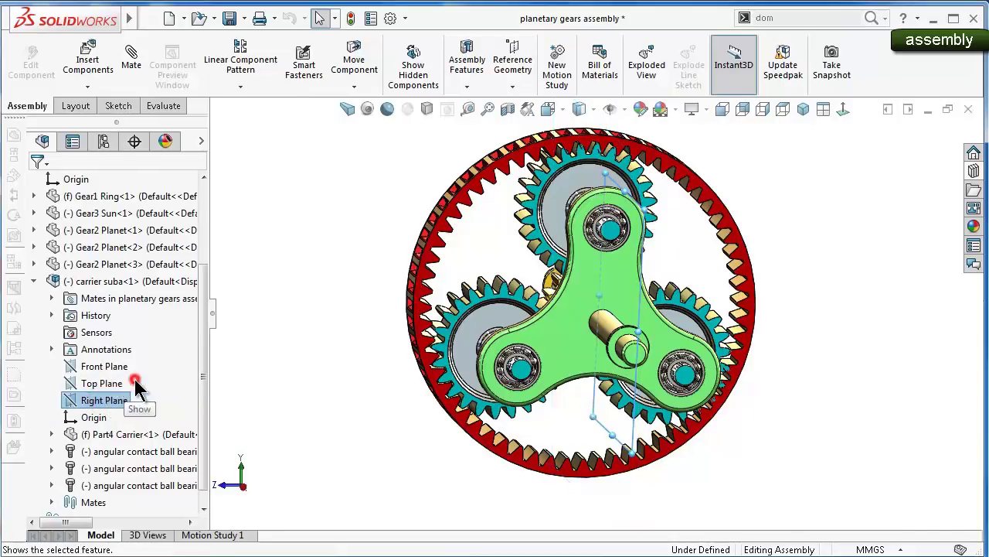
{"action": "left_click", "coordinate": [135, 382]}
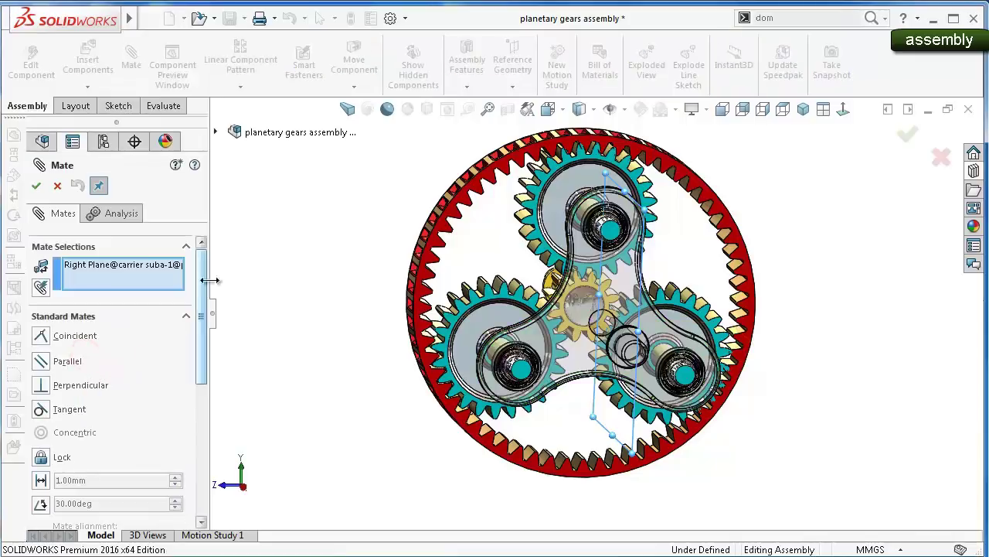
Mate the carrier's Right Plane coincident to the assembly Front Plane, for positioning only
{"action": "left_click", "coordinate": [216, 132]}
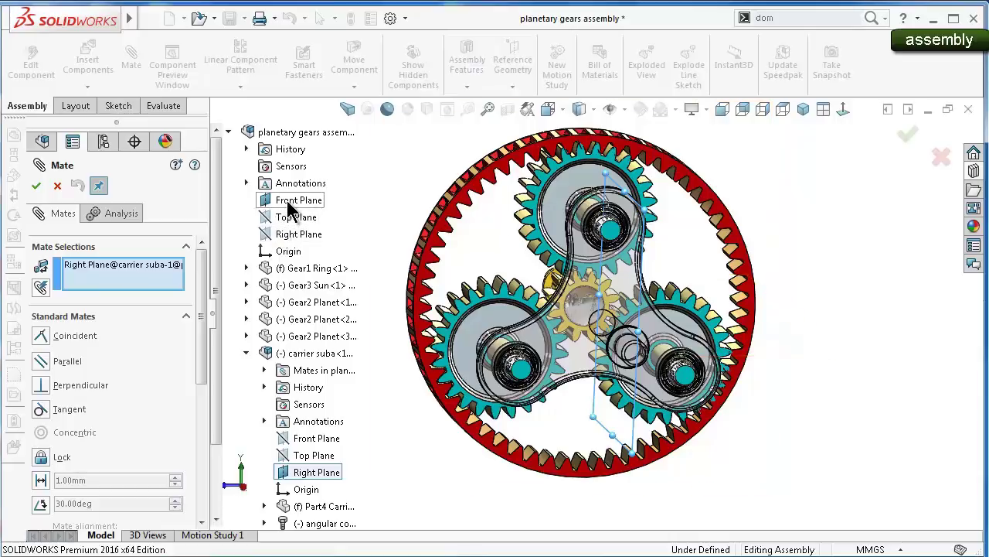
{"action": "left_click", "coordinate": [300, 205]}
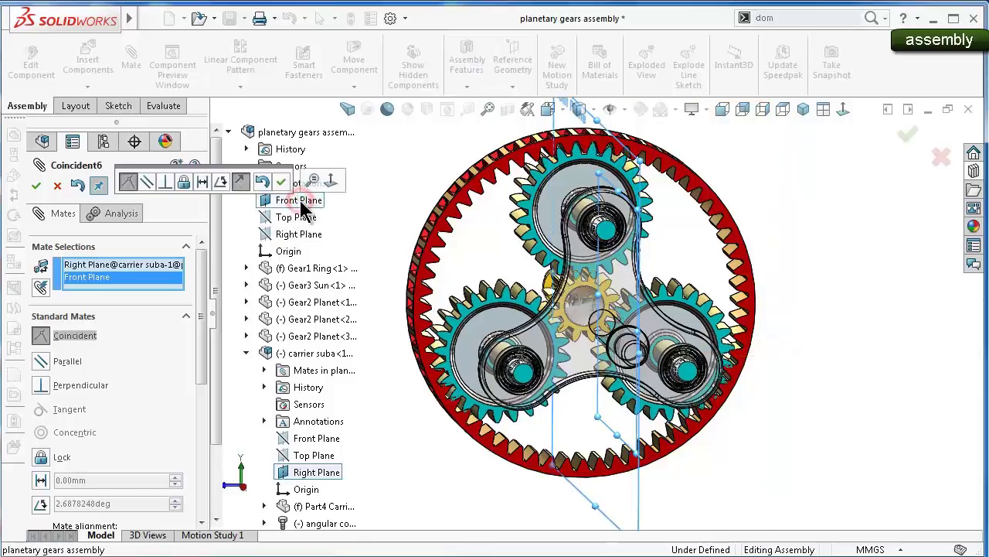
{"action": "left_click_drag", "start_coordinate": [204, 260], "coordinate": [207, 410]}
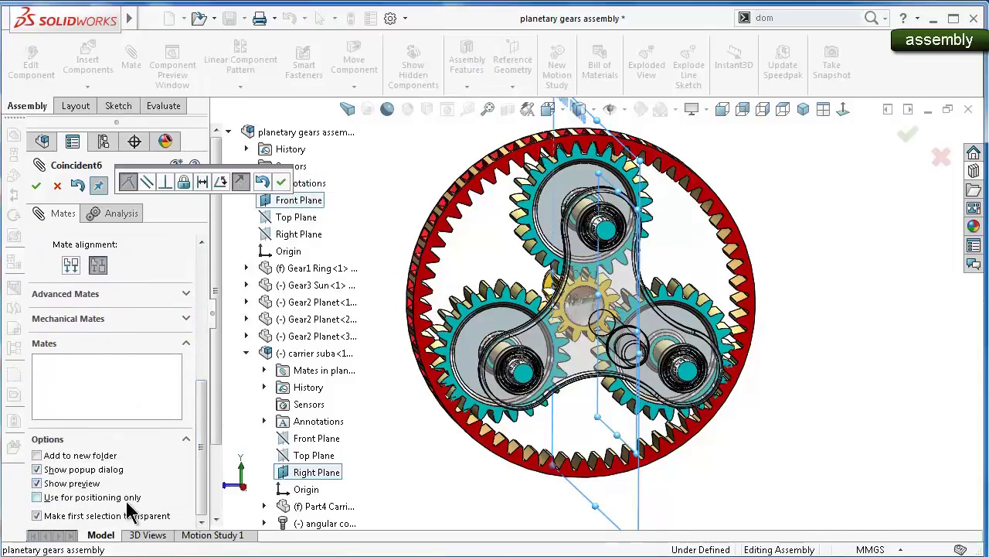
{"action": "left_click", "coordinate": [128, 499]}
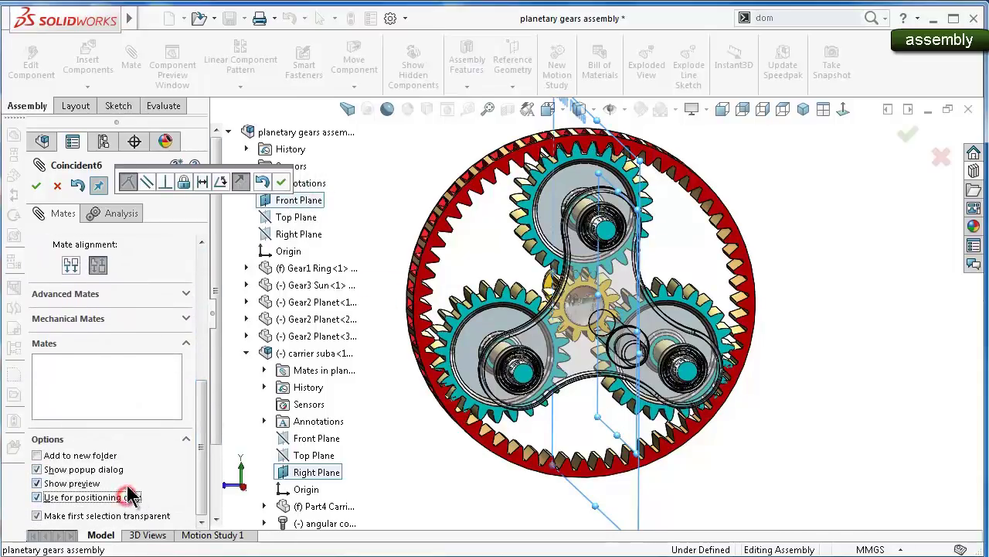
{"action": "left_click", "coordinate": [37, 186]}
{"action": "left_click", "coordinate": [36, 186]}
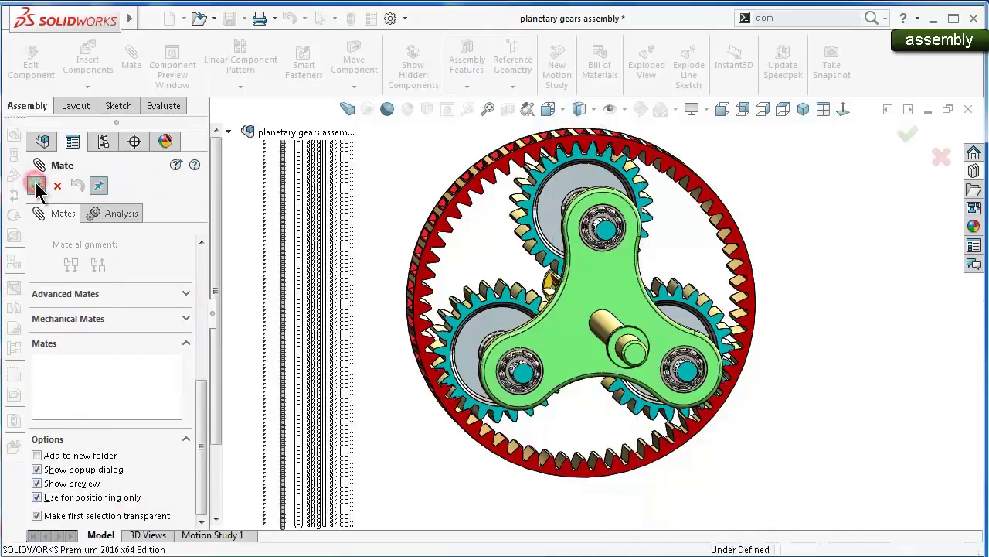
Fix the carrier subassembly in place
{"action": "left_click", "coordinate": [99, 281]}
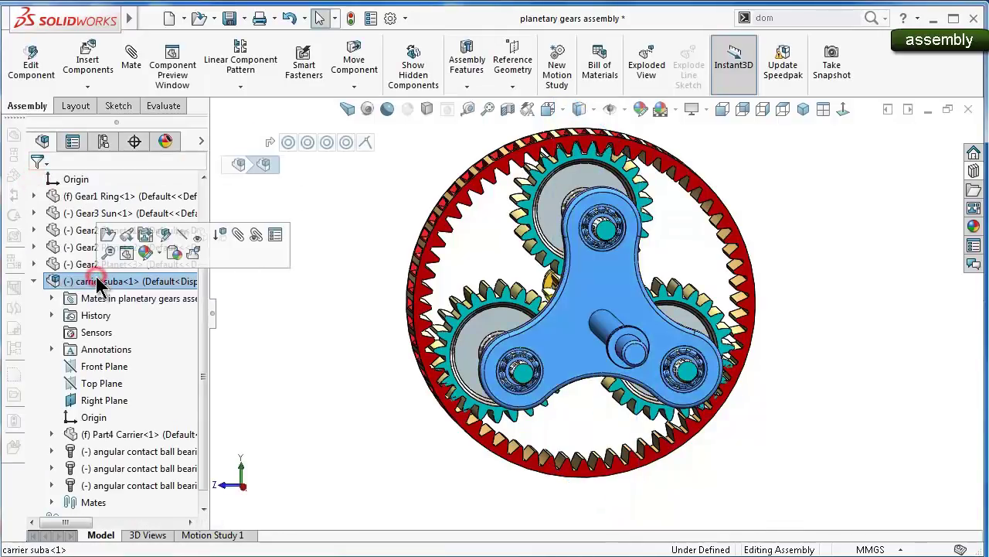
{"action": "right_click", "coordinate": [98, 281]}
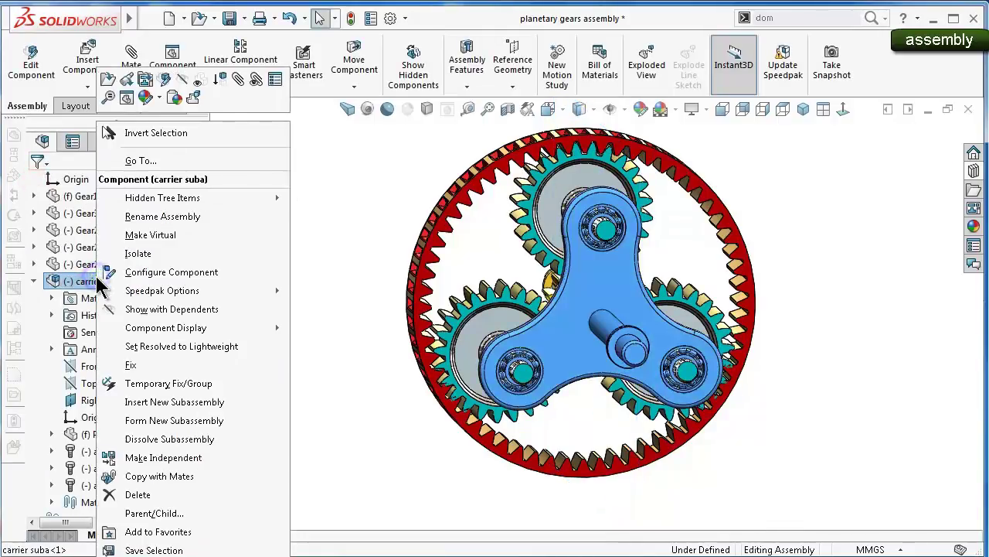
{"action": "left_click", "coordinate": [124, 364]}
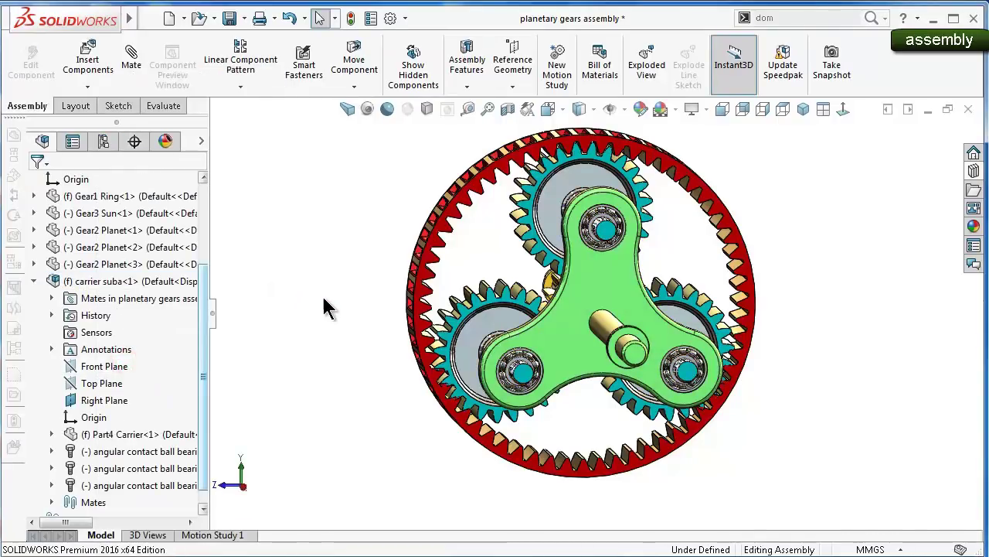
Turn the view to look face-on at the carrier and planet gears
{"action": "key", "text": "ctrl+2"}
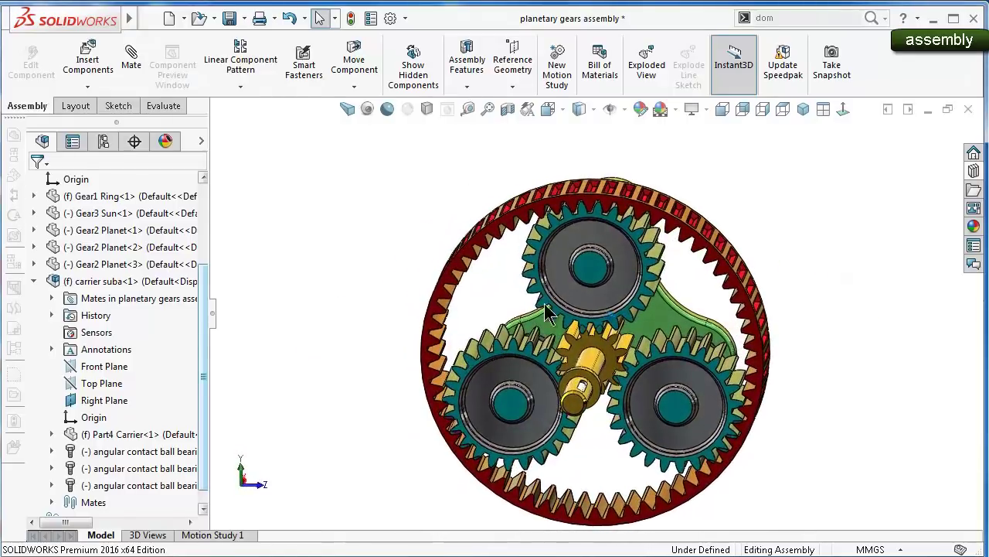
{"action": "left_click", "coordinate": [650, 275]}
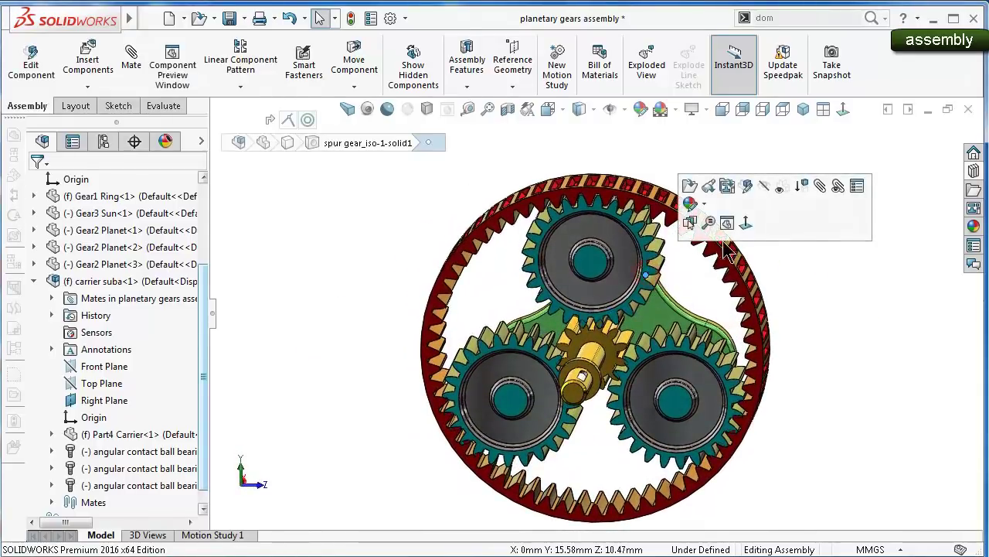
{"action": "left_click", "coordinate": [747, 224]}
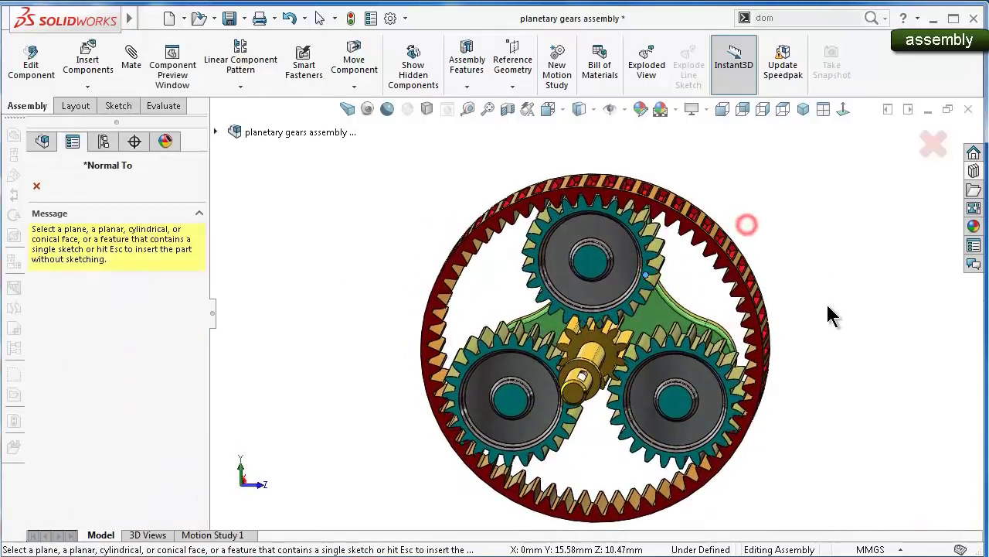
{"action": "left_click", "coordinate": [36, 186]}
{"action": "scroll", "coordinate": [537, 226], "scroll_direction": "down", "scroll_amount": 4}
{"action": "left_click", "coordinate": [665, 297]}
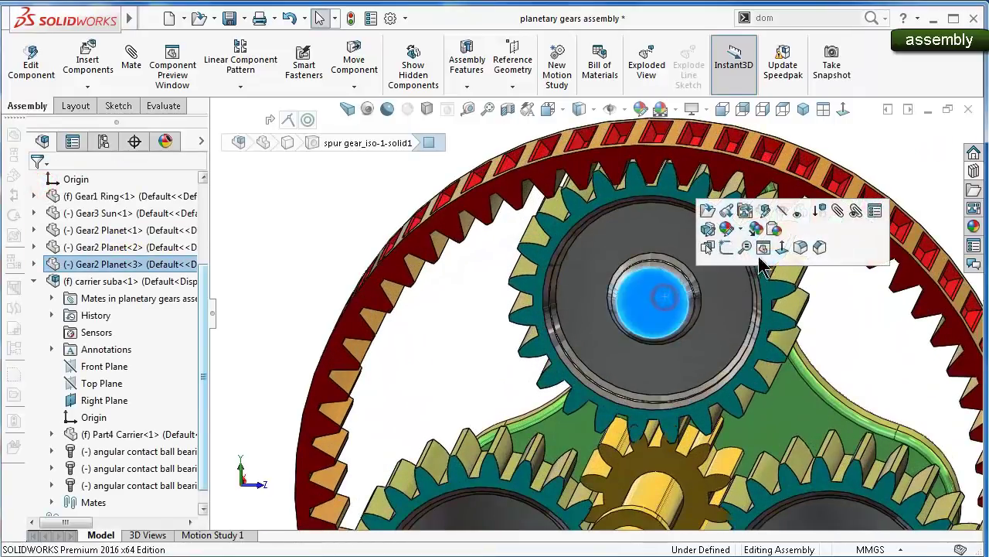
{"action": "left_click", "coordinate": [781, 249]}
{"action": "left_click", "coordinate": [850, 324]}
{"action": "scroll", "coordinate": [649, 365], "scroll_direction": "down", "scroll_amount": 2}
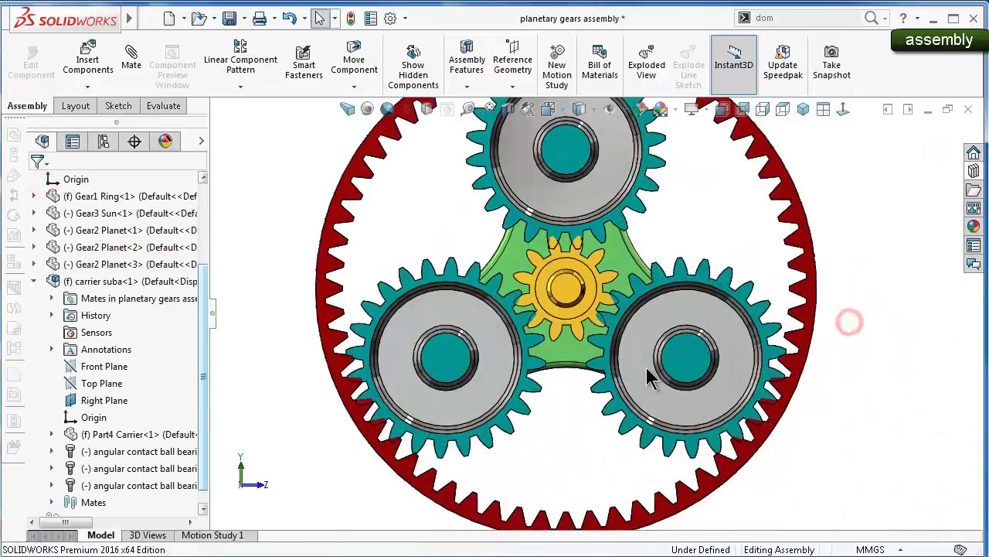
{"action": "scroll", "coordinate": [650, 371], "scroll_direction": "down", "scroll_amount": 3}
Drag the right, left and top planet gears and the sun gear to check meshing
{"action": "left_click_drag", "start_coordinate": [764, 451], "coordinate": [777, 443]}
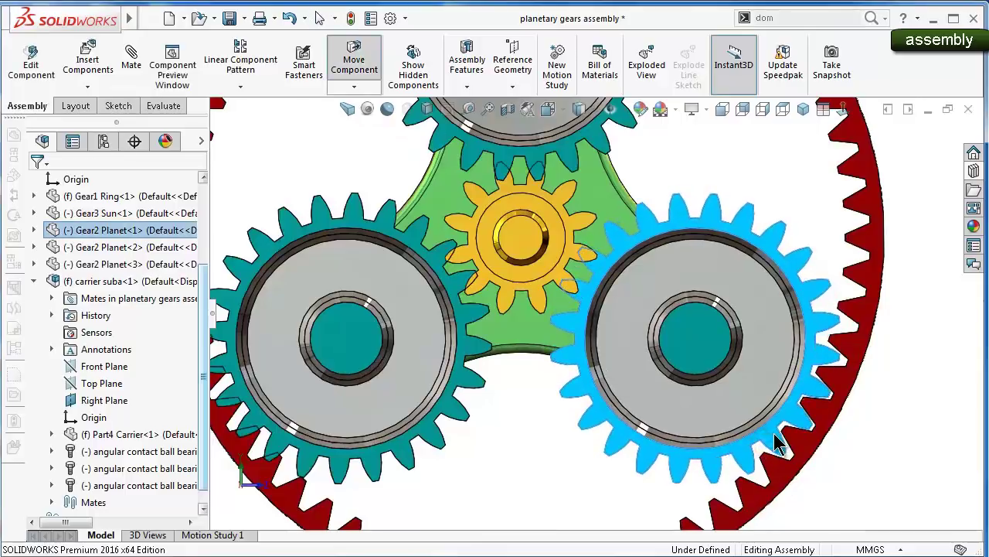
{"action": "scroll", "coordinate": [580, 313], "scroll_direction": "up", "scroll_amount": 2}
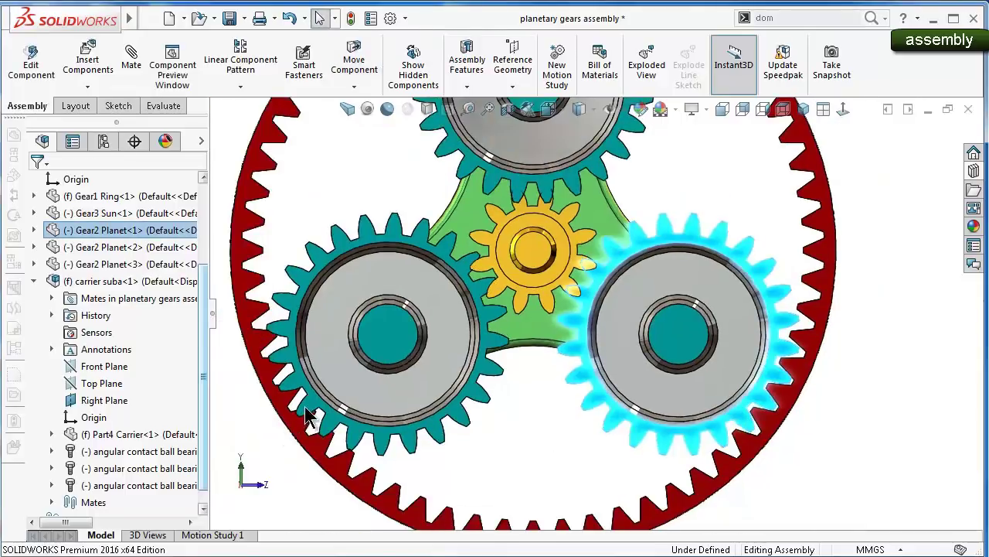
{"action": "left_click", "coordinate": [305, 408]}
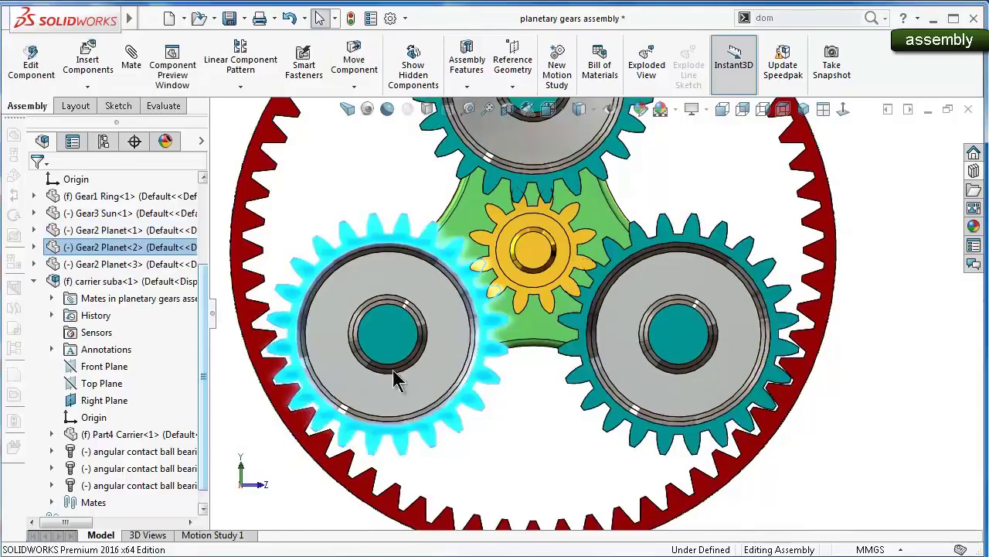
{"action": "left_click_drag", "start_coordinate": [545, 309], "coordinate": [563, 298]}
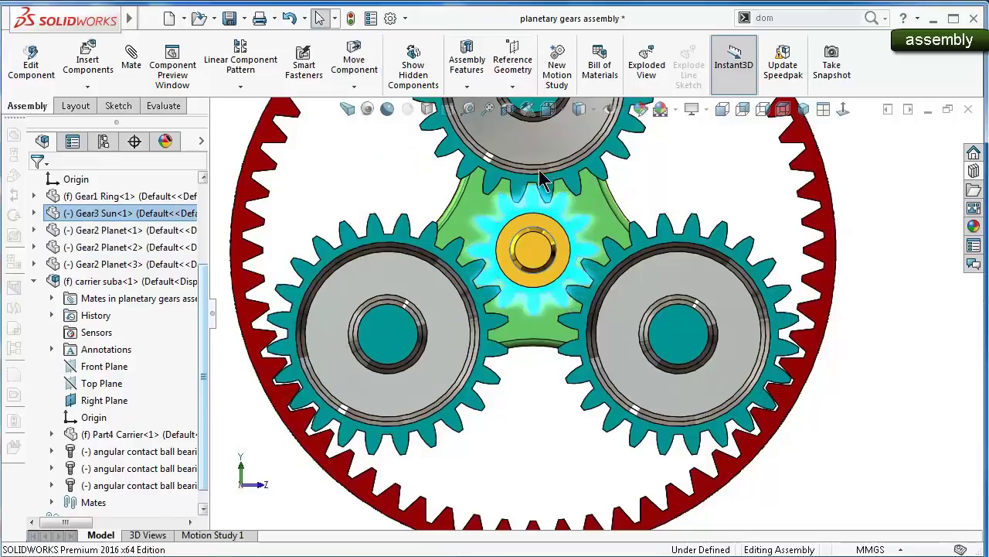
{"action": "left_click", "coordinate": [691, 183]}
{"action": "key", "text": "z"}
{"action": "scroll", "coordinate": [649, 183], "scroll_direction": "down", "scroll_amount": 2}
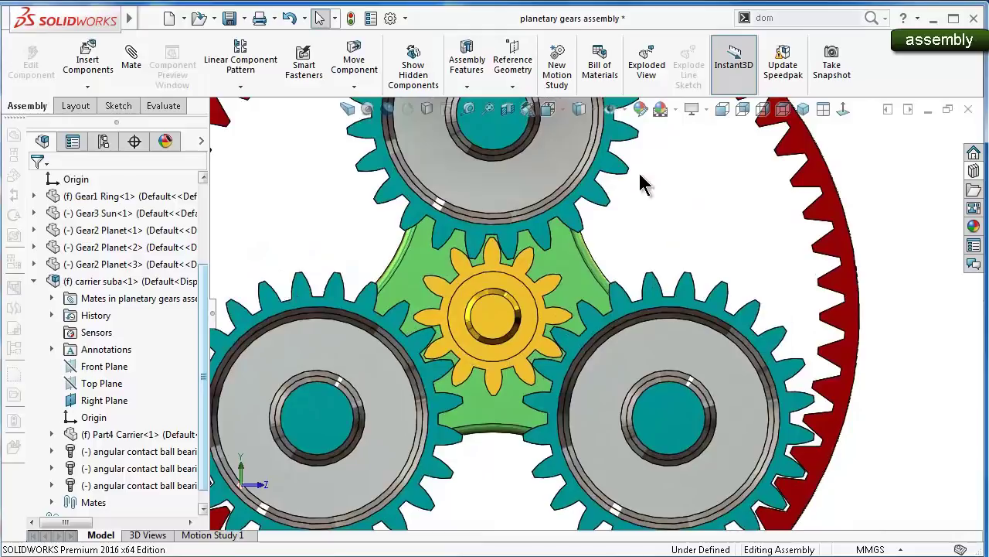
{"action": "scroll", "coordinate": [548, 188], "scroll_direction": "up", "scroll_amount": 2}
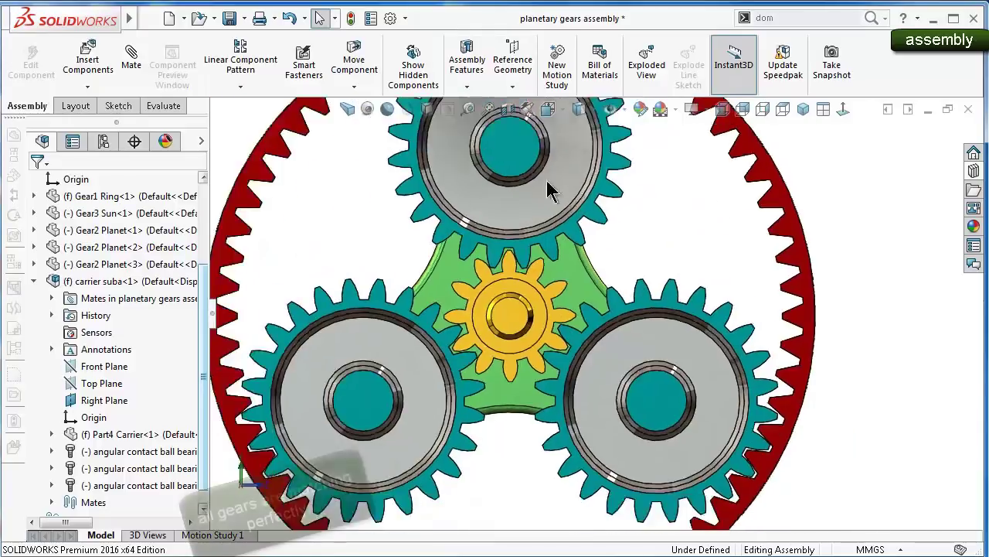
{"action": "scroll", "coordinate": [548, 187], "scroll_direction": "up", "scroll_amount": 1}
{"action": "scroll", "coordinate": [580, 162], "scroll_direction": "down", "scroll_amount": 4}
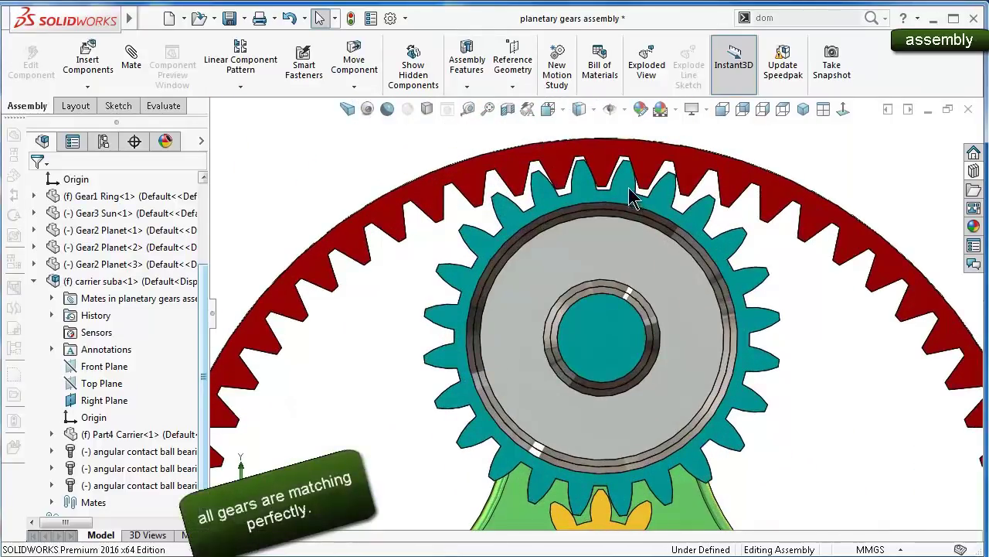
{"action": "left_click_drag", "start_coordinate": [628, 193], "coordinate": [619, 194]}
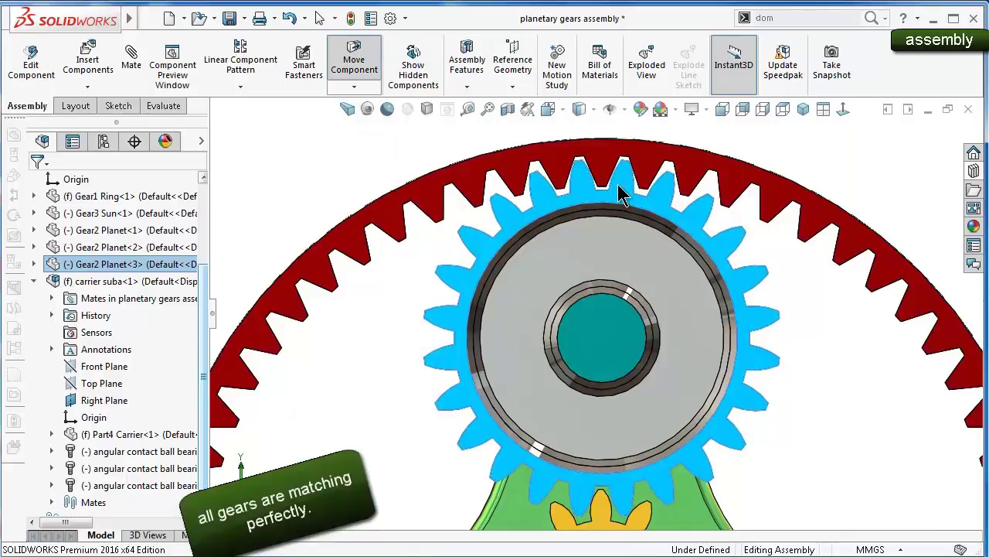
{"action": "left_click", "coordinate": [822, 363]}
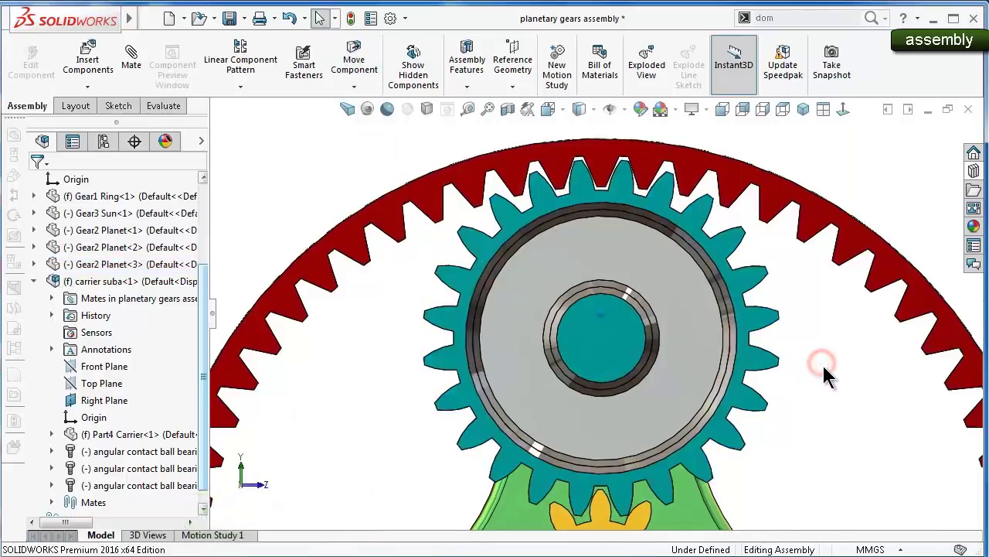
Fit the whole ring gear in view and switch to a tilted 3D view
{"action": "scroll", "coordinate": [823, 365], "scroll_direction": "up", "scroll_amount": 3}
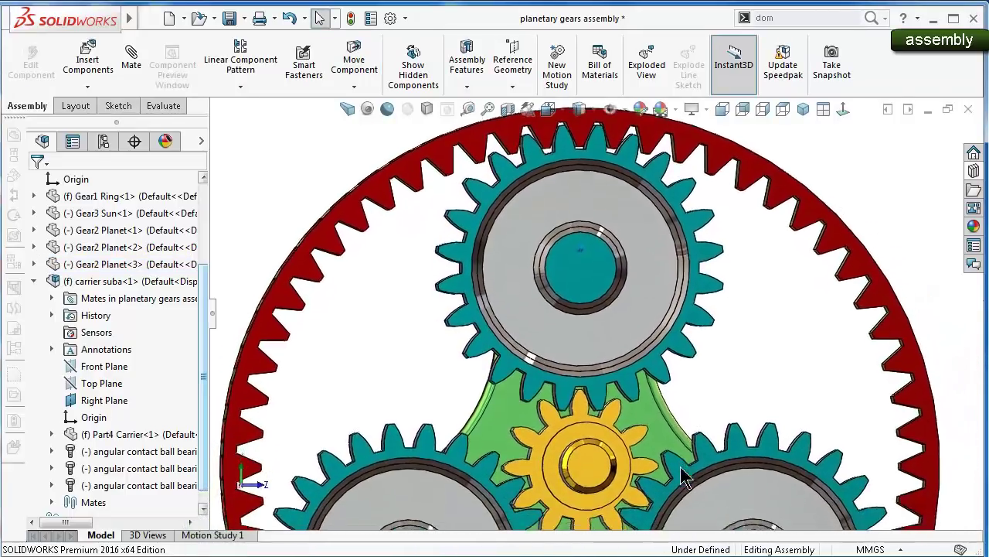
{"action": "left_click", "coordinate": [844, 112]}
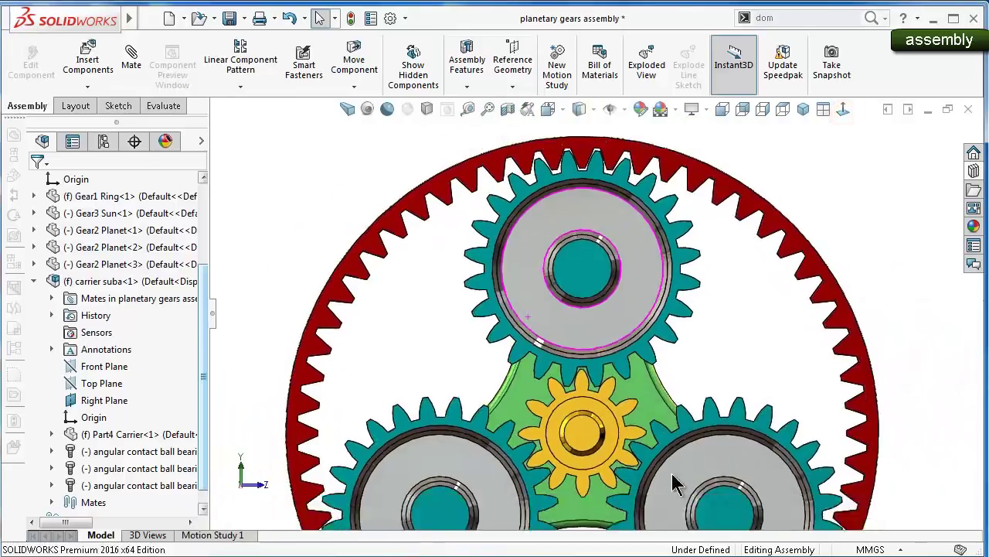
{"action": "key", "text": "f"}
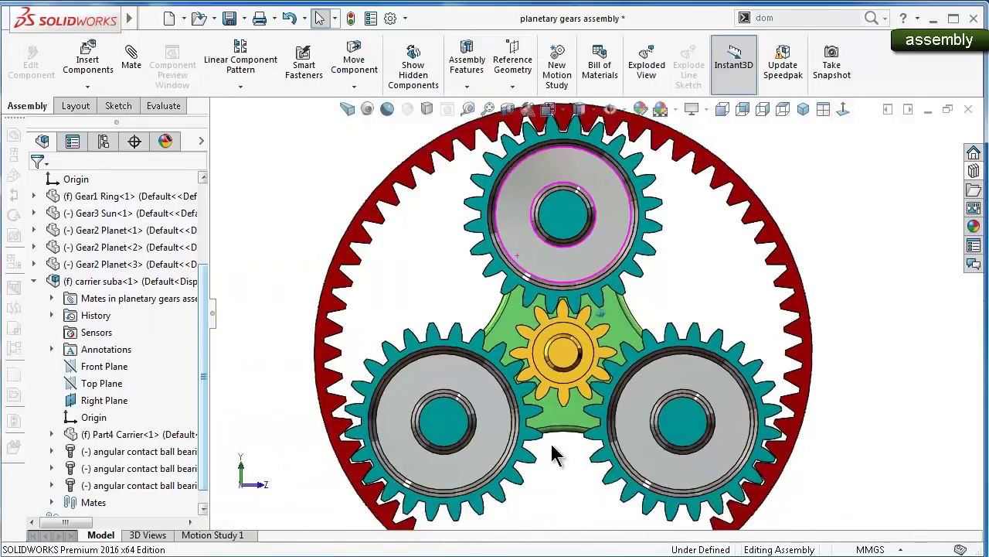
{"action": "key", "text": "Left"}
{"action": "key", "text": "Left"}
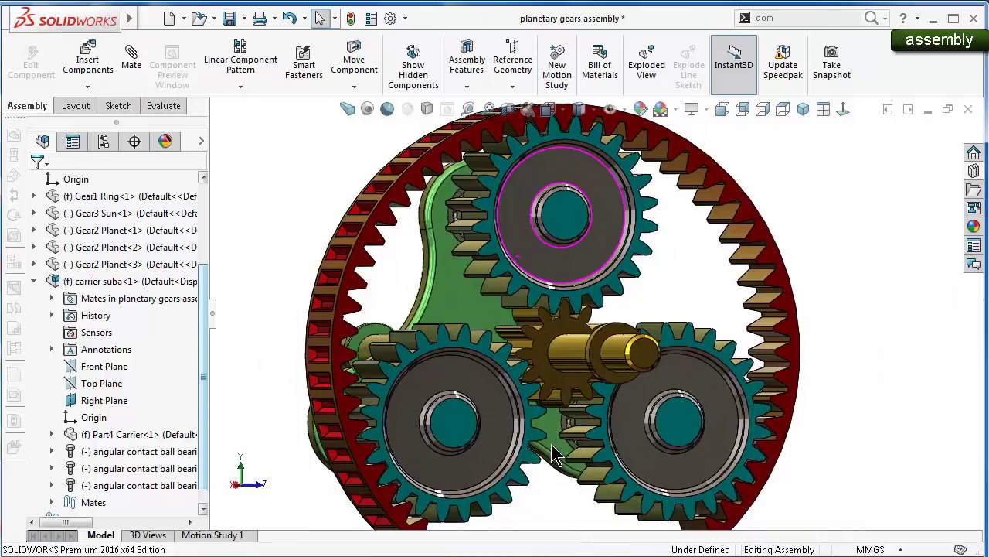
{"action": "key", "text": "Right"}
{"action": "key", "text": "Right"}
{"action": "key", "text": "Right"}
{"action": "key", "text": "Right"}
{"action": "key", "text": "Right"}
{"action": "key", "text": "Right"}
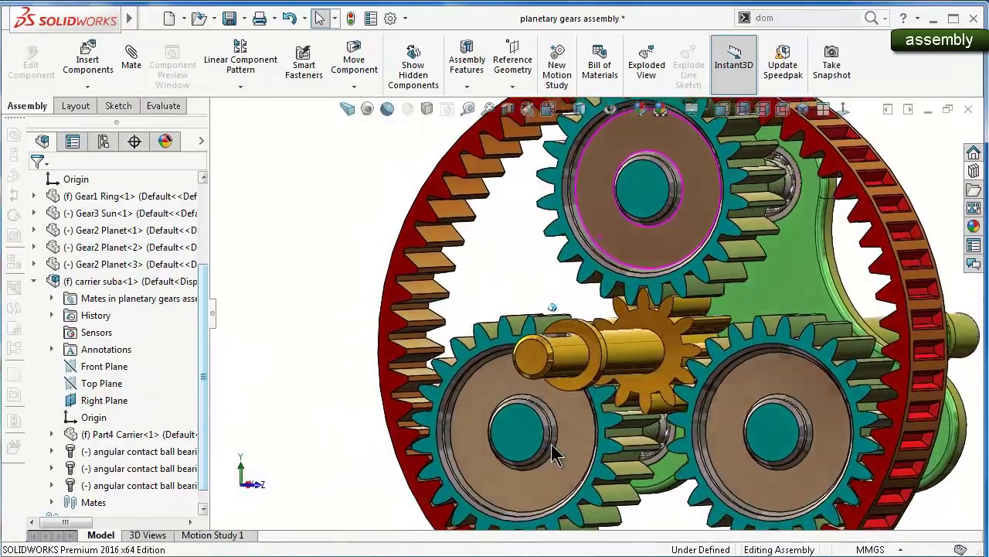
Start a Gear mate between a lower-left planet gear tooth face and a ring gear tooth face
{"action": "left_click", "coordinate": [130, 56]}
{"action": "mouse_move", "coordinate": [201, 317]}
{"action": "left_mouse_down"}
{"action": "mouse_move", "coordinate": [213, 373]}
{"action": "mouse_move", "coordinate": [218, 332]}
{"action": "left_mouse_up"}
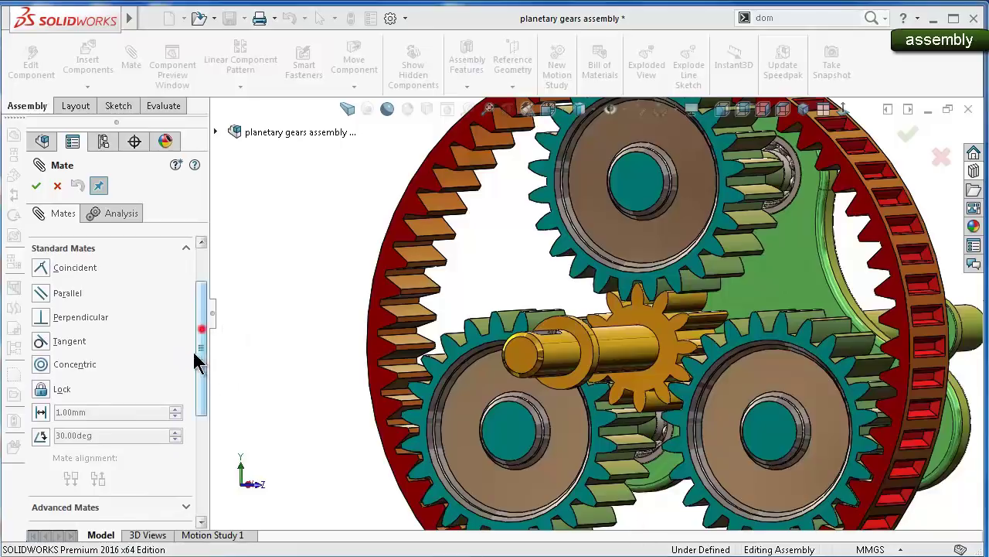
{"action": "mouse_move", "coordinate": [198, 355]}
{"action": "left_mouse_down"}
{"action": "mouse_move", "coordinate": [191, 419]}
{"action": "mouse_move", "coordinate": [191, 364]}
{"action": "left_mouse_up"}
{"action": "left_click", "coordinate": [191, 414]}
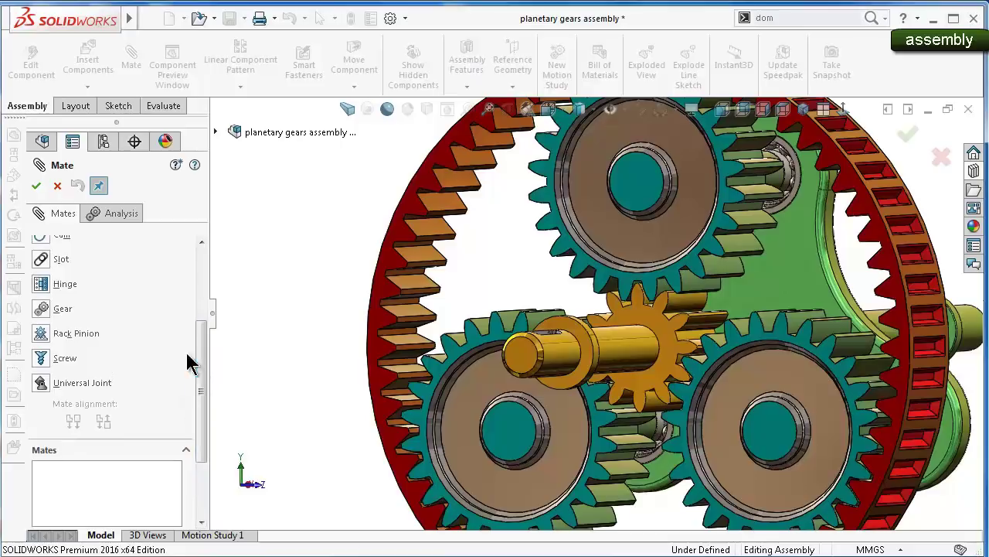
{"action": "left_click", "coordinate": [59, 310]}
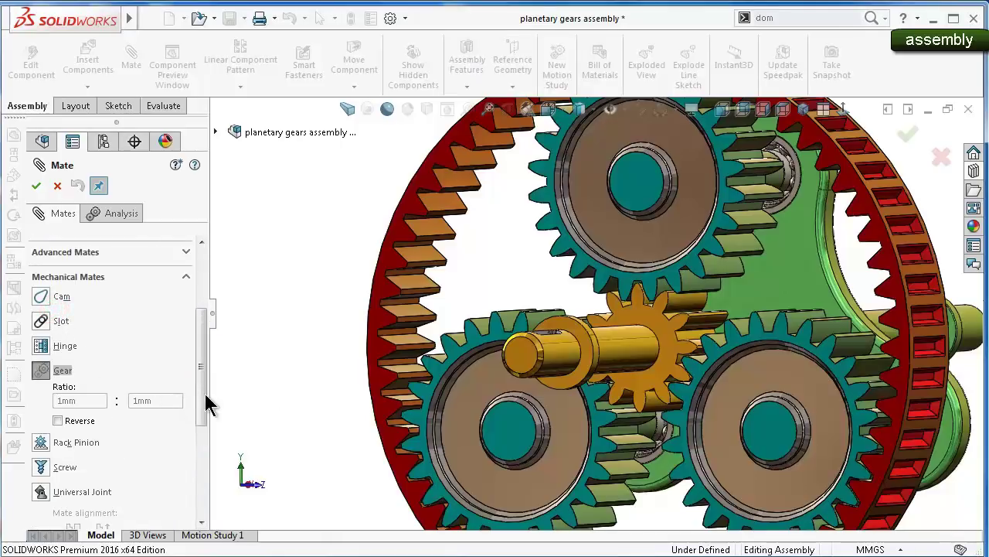
{"action": "scroll", "coordinate": [459, 397], "scroll_direction": "down", "scroll_amount": 3}
{"action": "scroll", "coordinate": [479, 363], "scroll_direction": "down", "scroll_amount": 3}
{"action": "scroll", "coordinate": [497, 313], "scroll_direction": "down", "scroll_amount": 1}
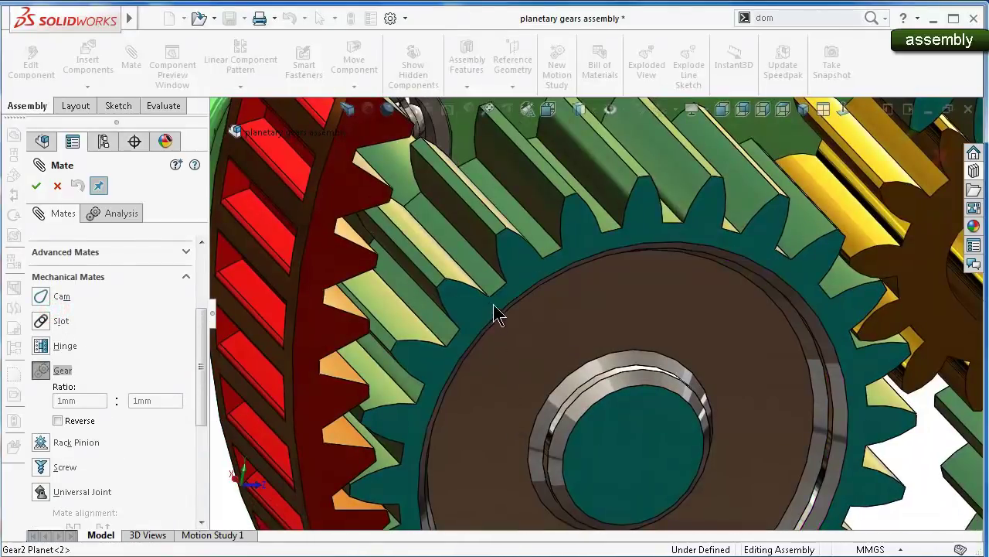
{"action": "left_click", "coordinate": [483, 275]}
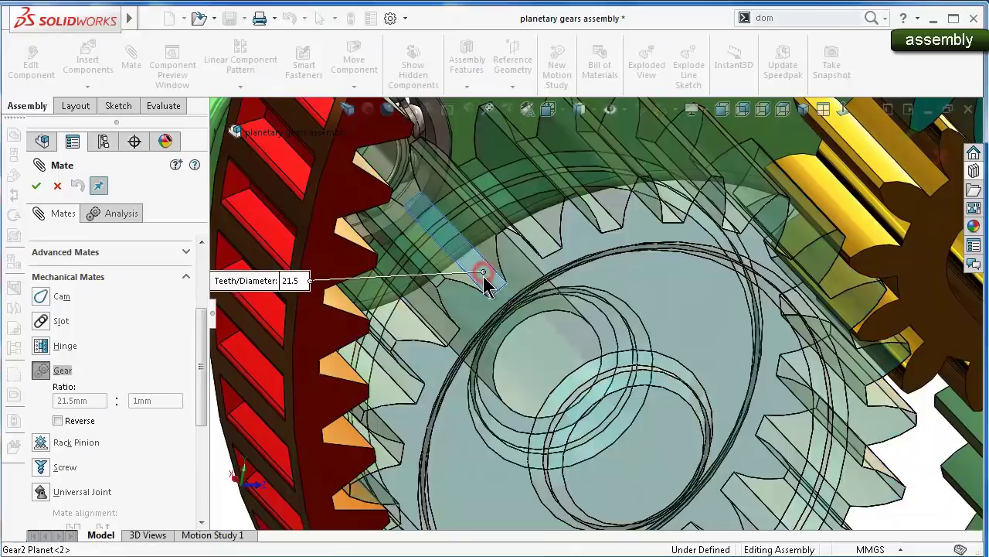
{"action": "middle_click_drag", "start_coordinate": [417, 311], "coordinate": [308, 263]}
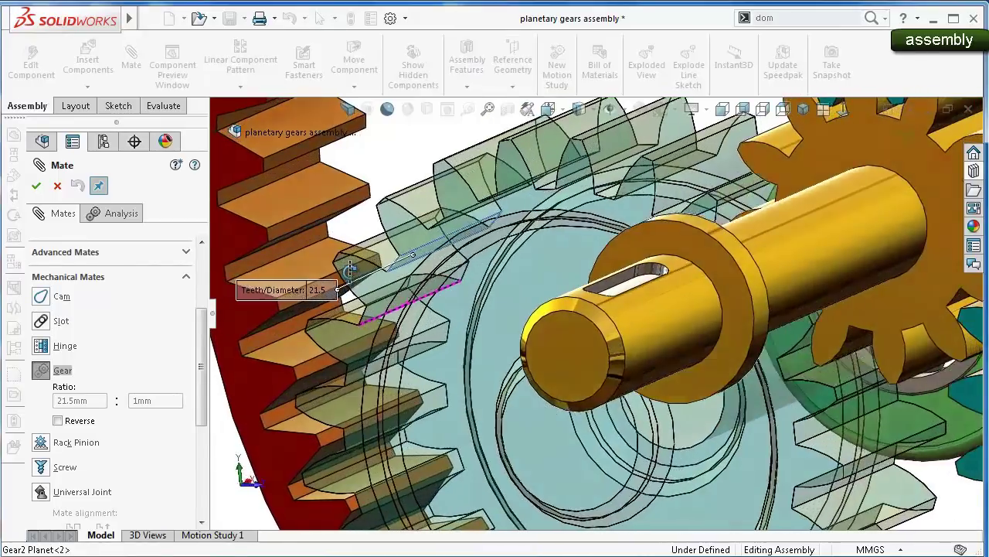
{"action": "left_click", "coordinate": [291, 247]}
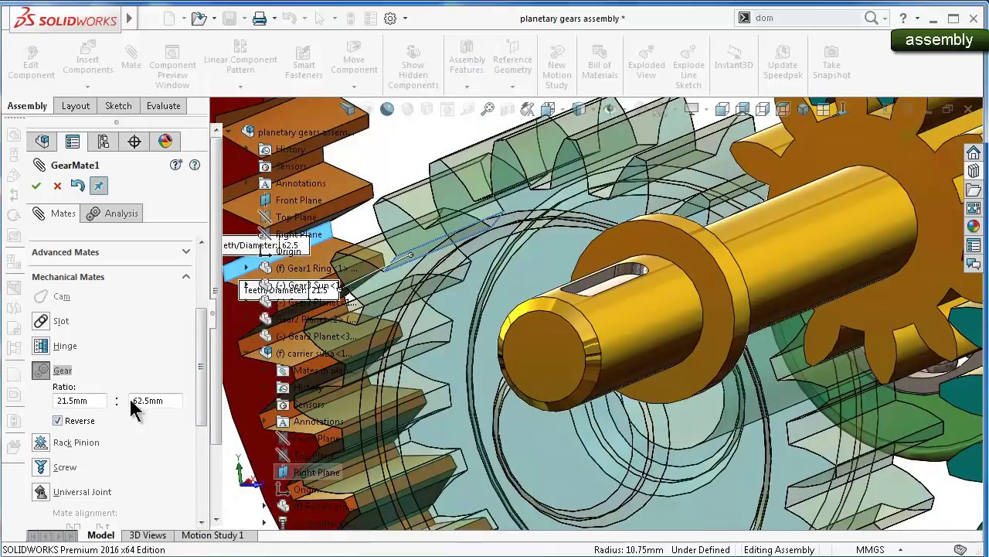
Set the gear ratio to 60 : 24 and apply the planet-to-ring mate
{"action": "double_click", "coordinate": [165, 399]}
{"action": "type", "text": "60"}
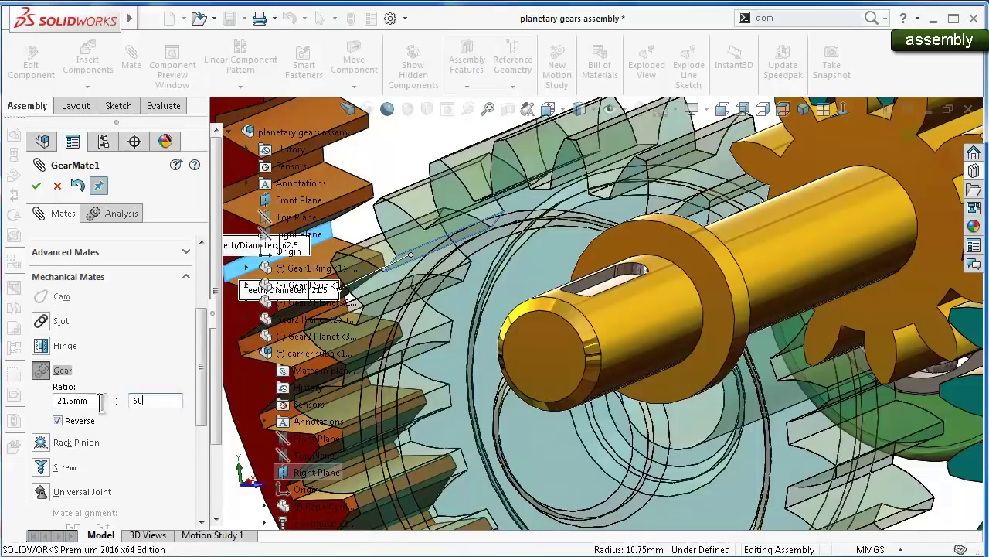
{"action": "left_click", "coordinate": [64, 400]}
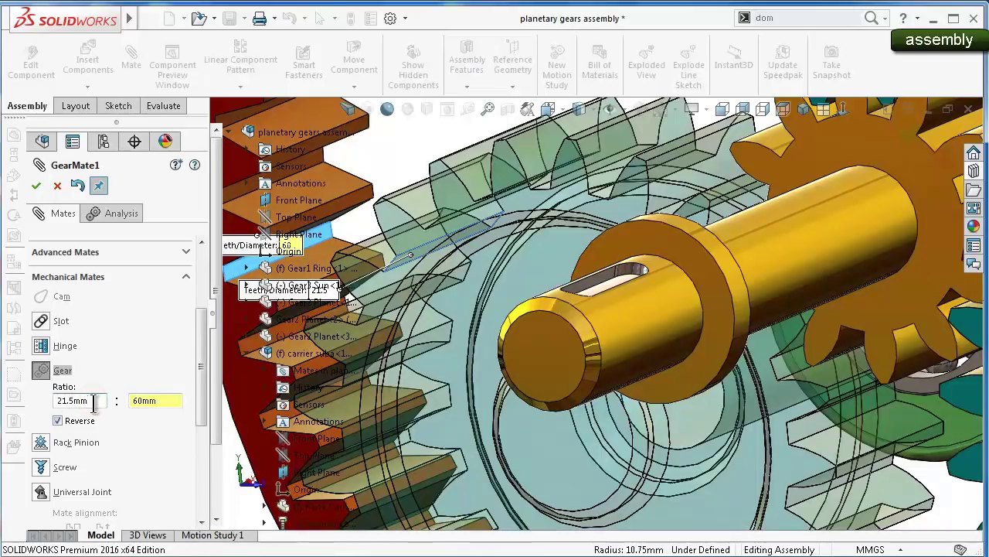
{"action": "left_click_drag", "start_coordinate": [93, 400], "coordinate": [55, 401]}
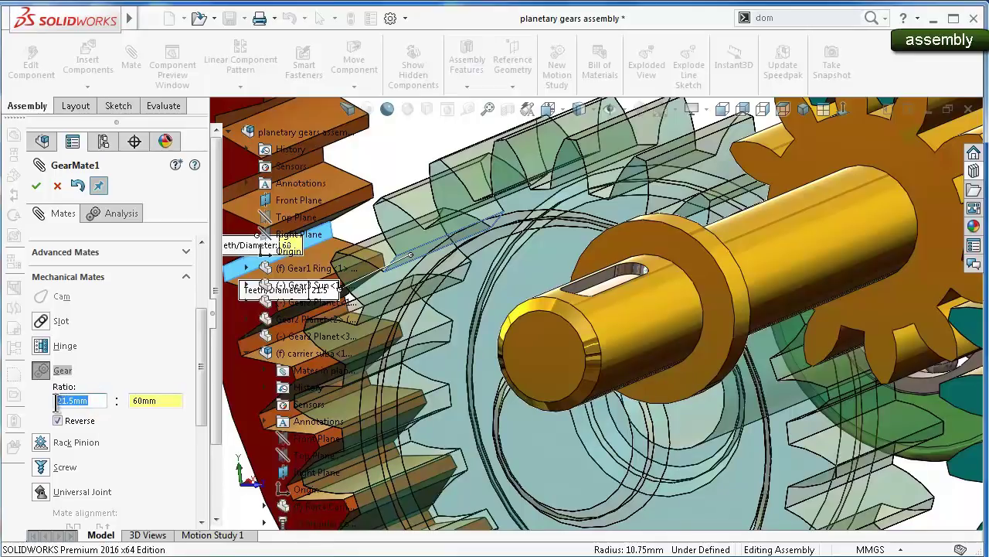
{"action": "type", "text": "24"}
{"action": "left_click", "coordinate": [36, 394]}
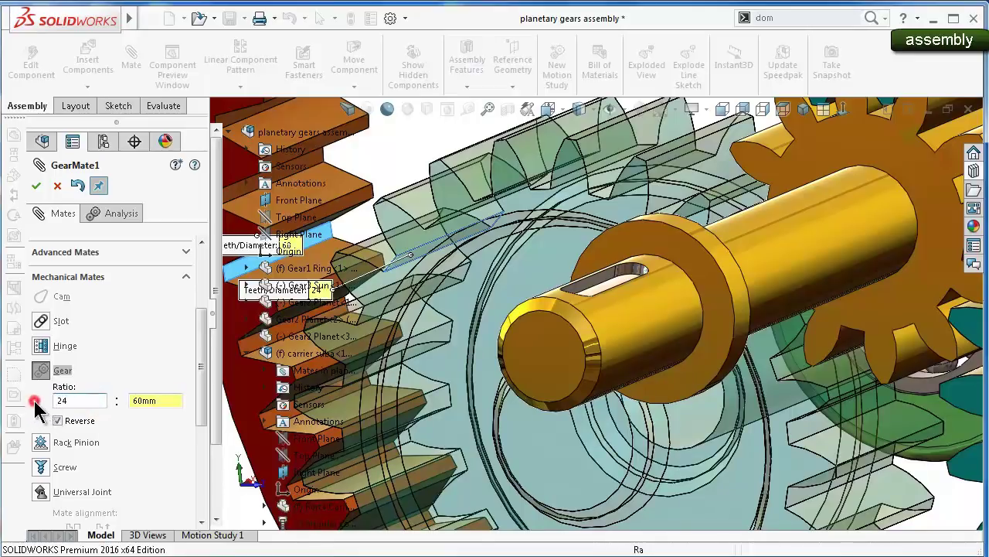
{"action": "left_click", "coordinate": [57, 420]}
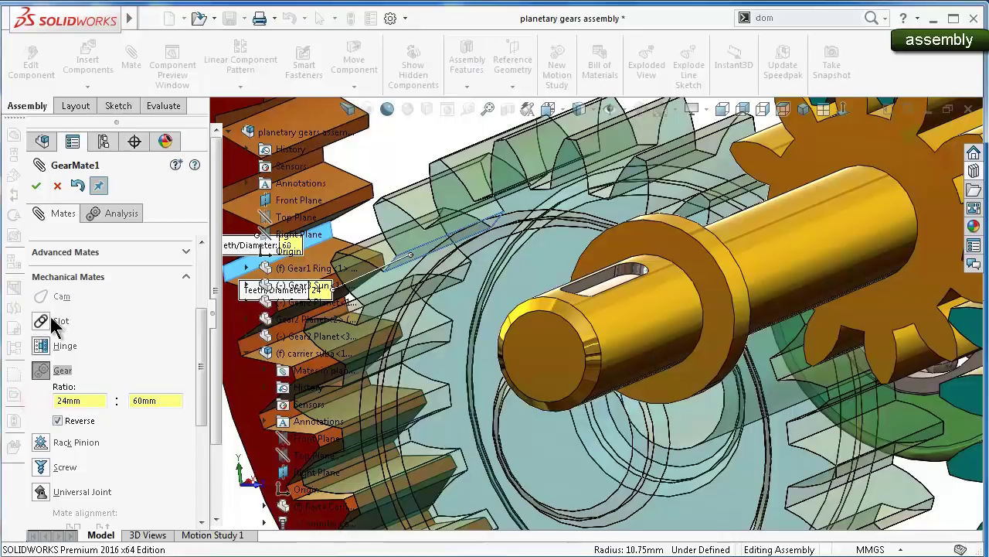
{"action": "left_click", "coordinate": [35, 189]}
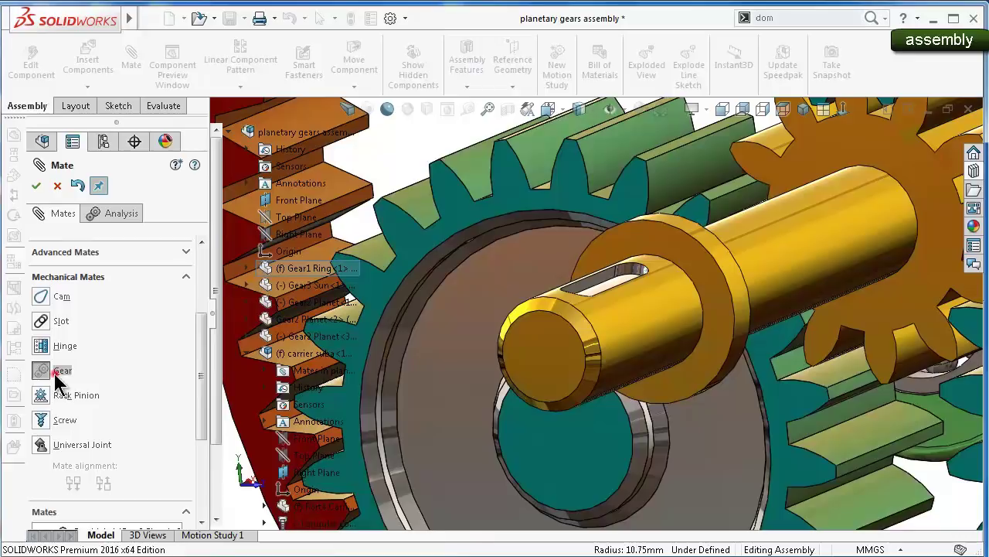
Begin another Gear mate using a ring gear tooth face and a planet gear tooth face
{"action": "left_click", "coordinate": [58, 373]}
{"action": "scroll", "coordinate": [487, 441], "scroll_direction": "up", "scroll_amount": 5}
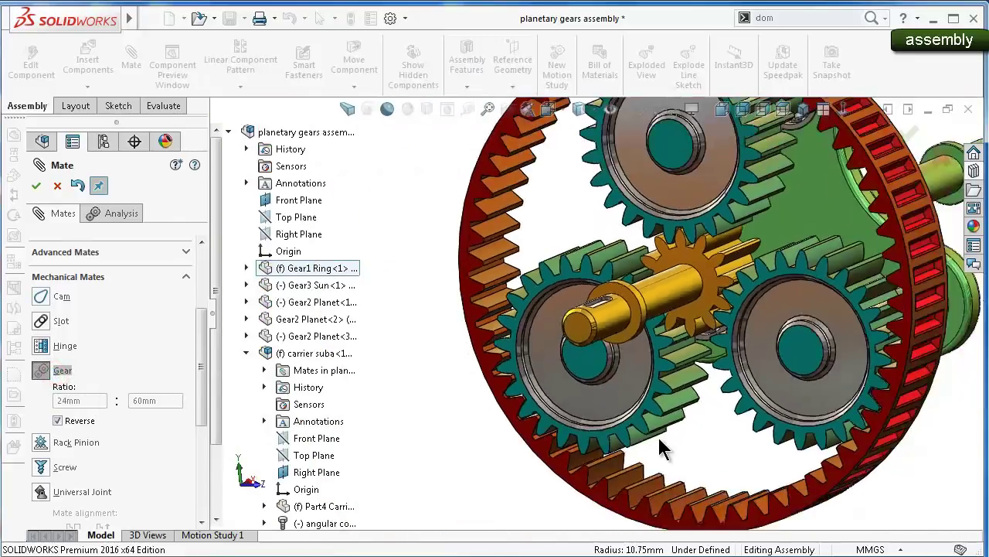
{"action": "scroll", "coordinate": [680, 453], "scroll_direction": "down", "scroll_amount": 3}
{"action": "scroll", "coordinate": [718, 453], "scroll_direction": "down", "scroll_amount": 2}
{"action": "scroll", "coordinate": [812, 471], "scroll_direction": "down", "scroll_amount": 2}
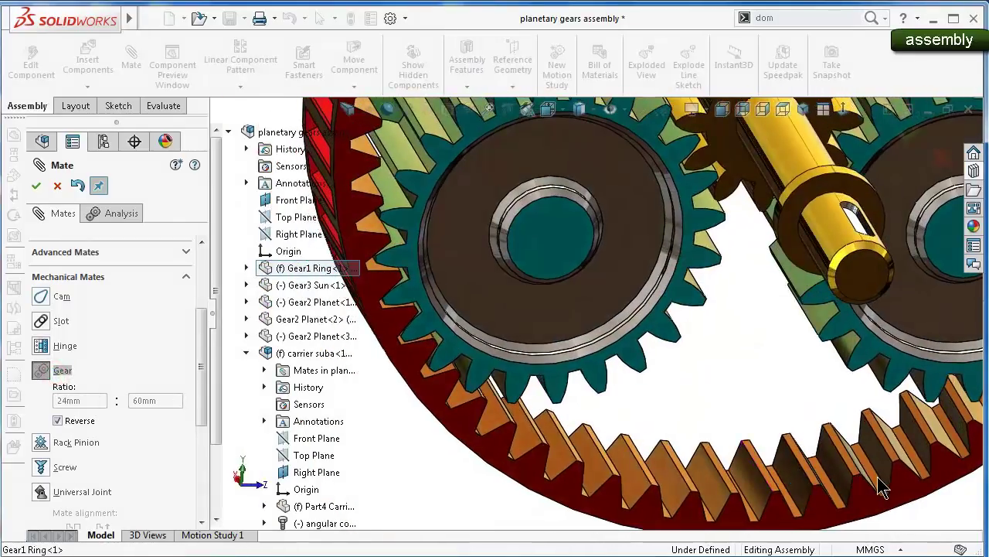
{"action": "scroll", "coordinate": [881, 485], "scroll_direction": "down", "scroll_amount": 2}
{"action": "scroll", "coordinate": [858, 468], "scroll_direction": "down", "scroll_amount": 2}
{"action": "left_click", "coordinate": [760, 424]}
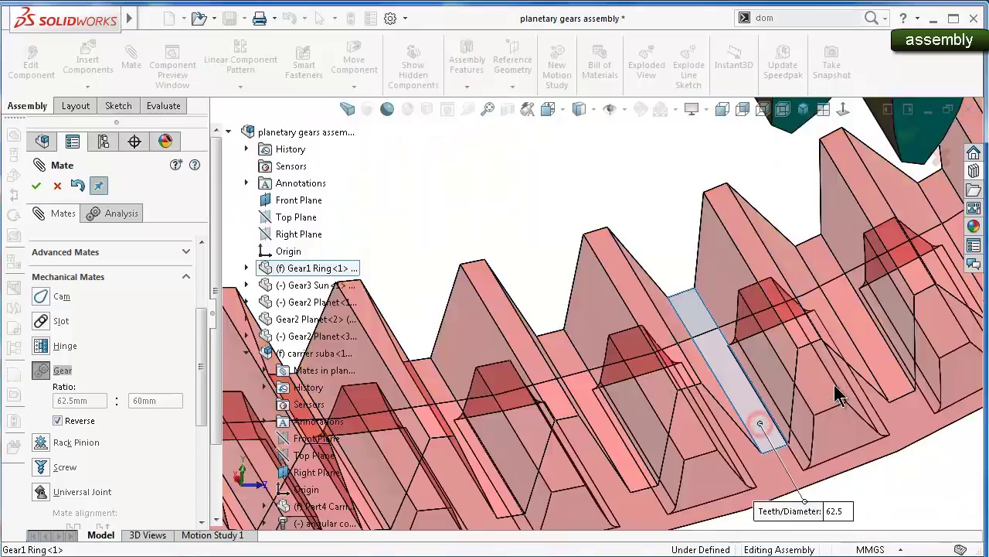
{"action": "scroll", "coordinate": [827, 356], "scroll_direction": "up", "scroll_amount": 3}
{"action": "scroll", "coordinate": [773, 194], "scroll_direction": "down", "scroll_amount": 3}
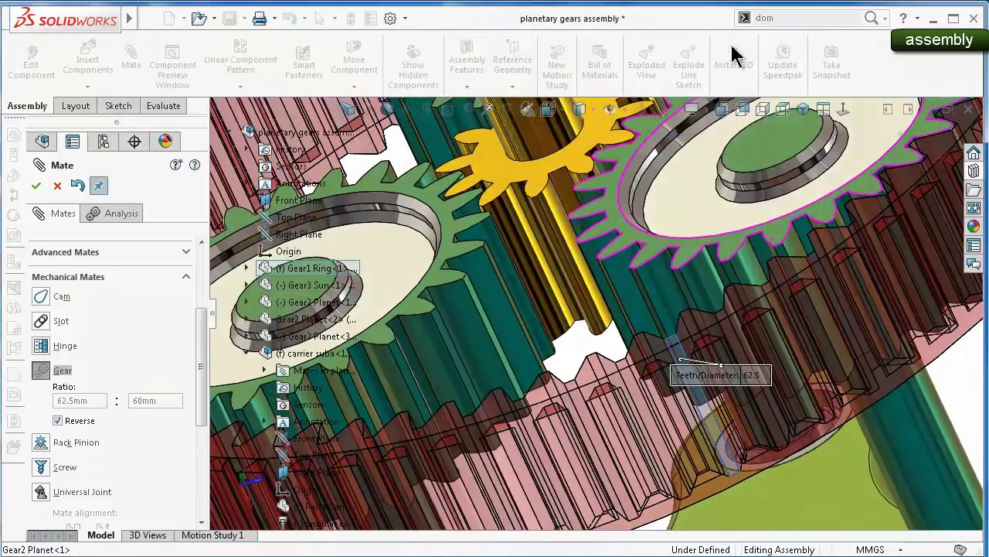
{"action": "scroll", "coordinate": [824, 227], "scroll_direction": "down", "scroll_amount": 2}
{"action": "scroll", "coordinate": [746, 279], "scroll_direction": "down", "scroll_amount": 2}
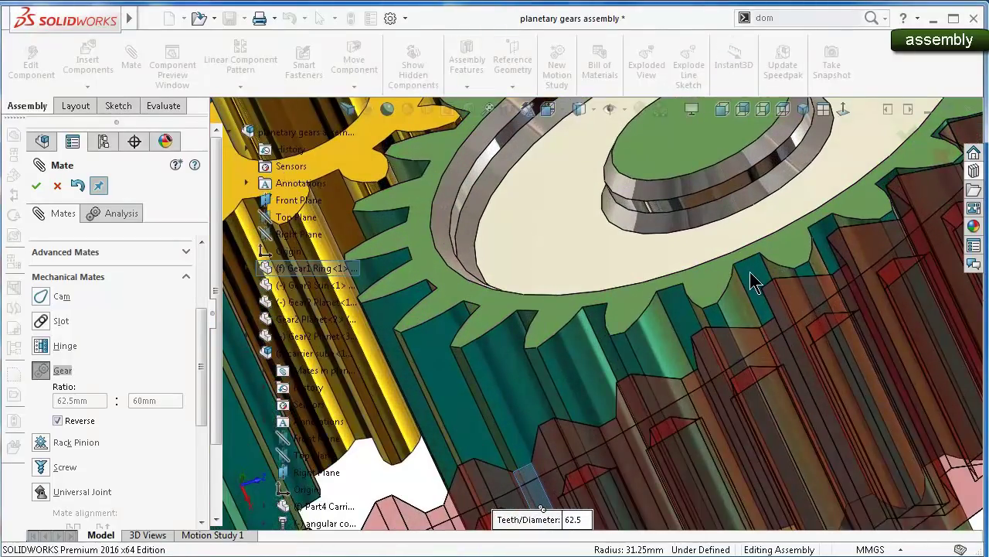
{"action": "left_click", "coordinate": [750, 273]}
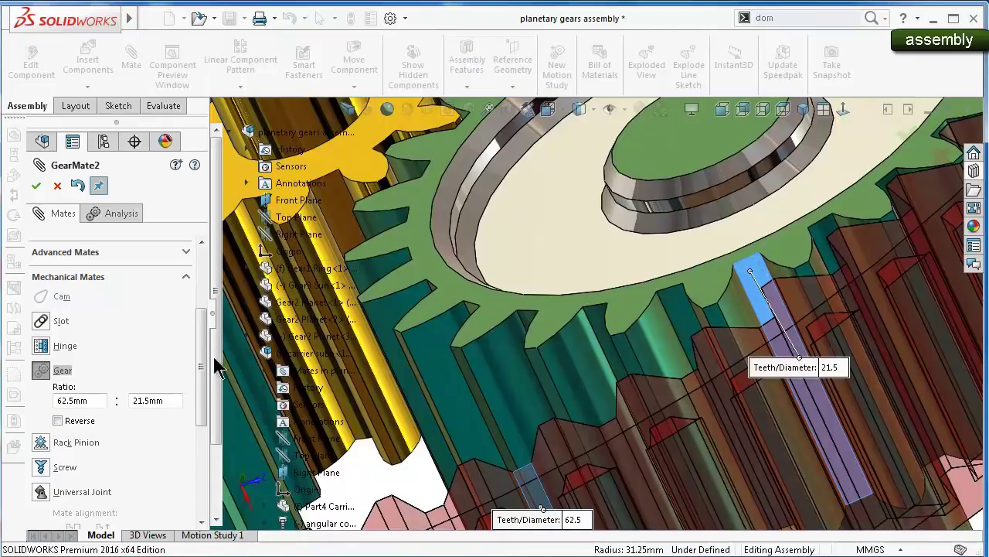
Enter a 60 : 24 ratio and accept the planet-to-ring gear mate
{"action": "double_click", "coordinate": [99, 402]}
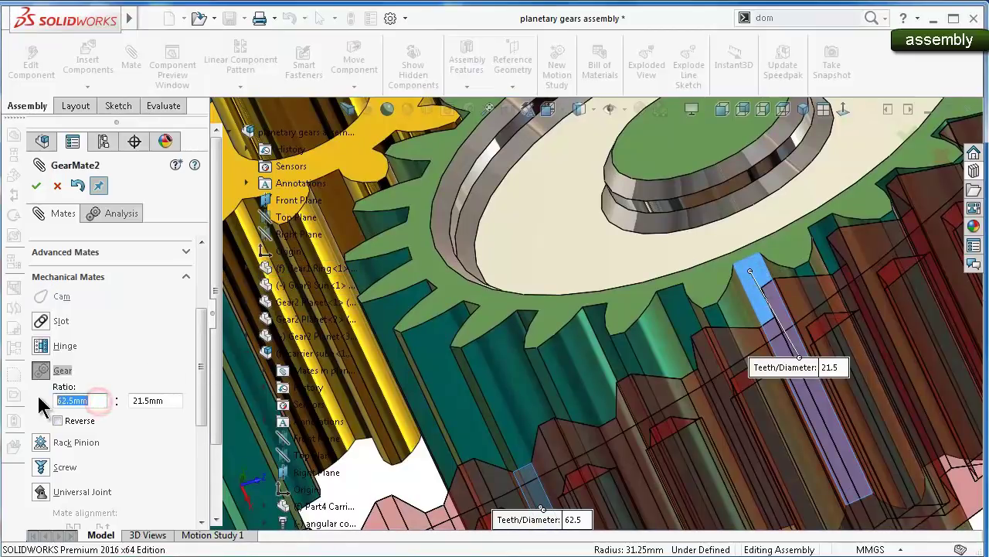
{"action": "type", "text": "60"}
{"action": "left_click_drag", "start_coordinate": [167, 401], "coordinate": [112, 409]}
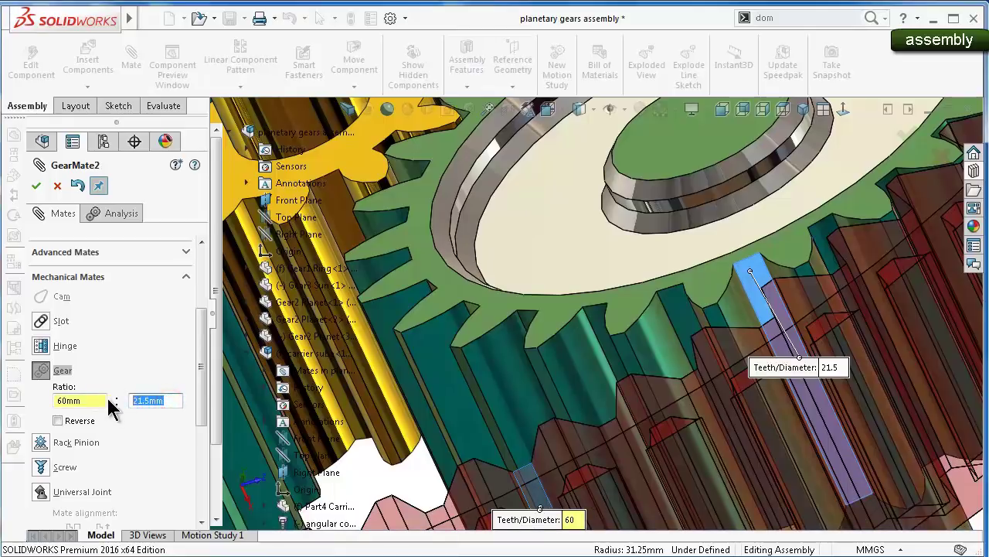
{"action": "type", "text": "24"}
{"action": "left_click", "coordinate": [175, 416]}
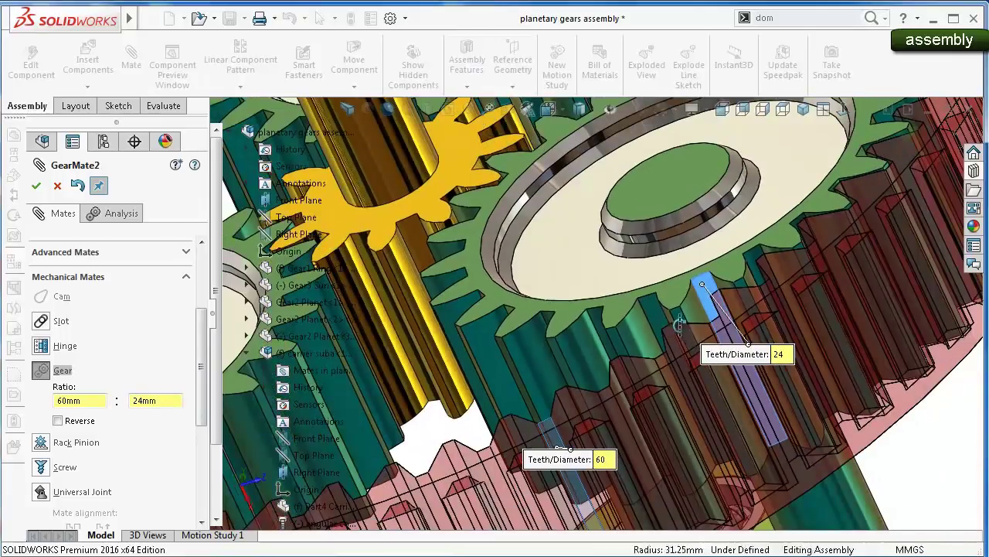
{"action": "middle_click_drag", "start_coordinate": [680, 328], "coordinate": [4, 192]}
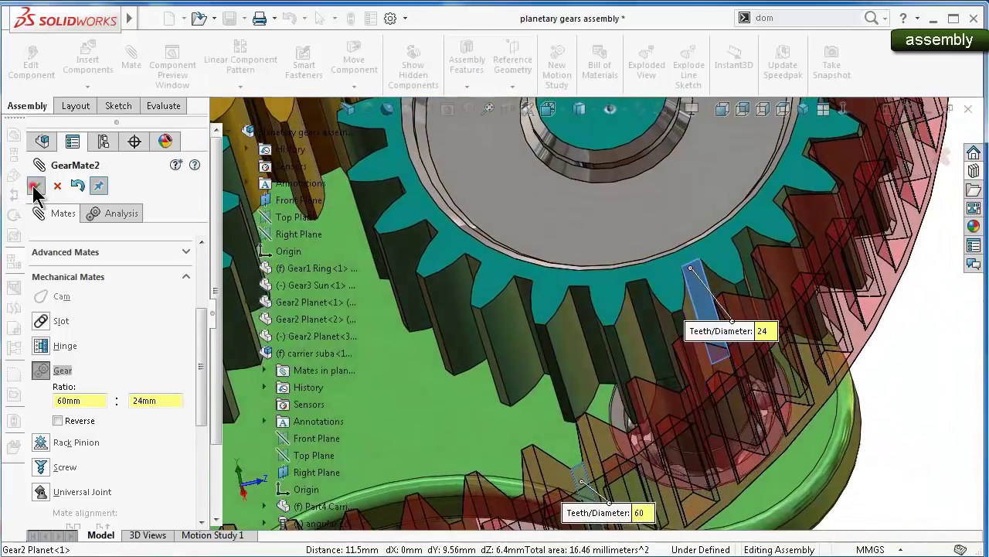
{"action": "left_click", "coordinate": [36, 185]}
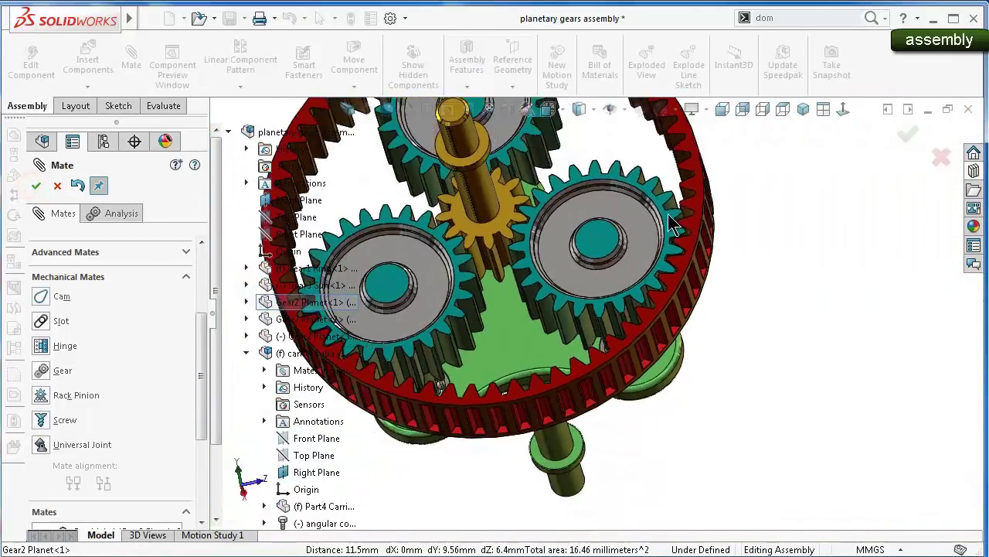
Zoom in and select a tooth face on the third planet gear (Gear2 Planet-3)
{"action": "middle_click_drag", "start_coordinate": [671, 224], "coordinate": [579, 194]}
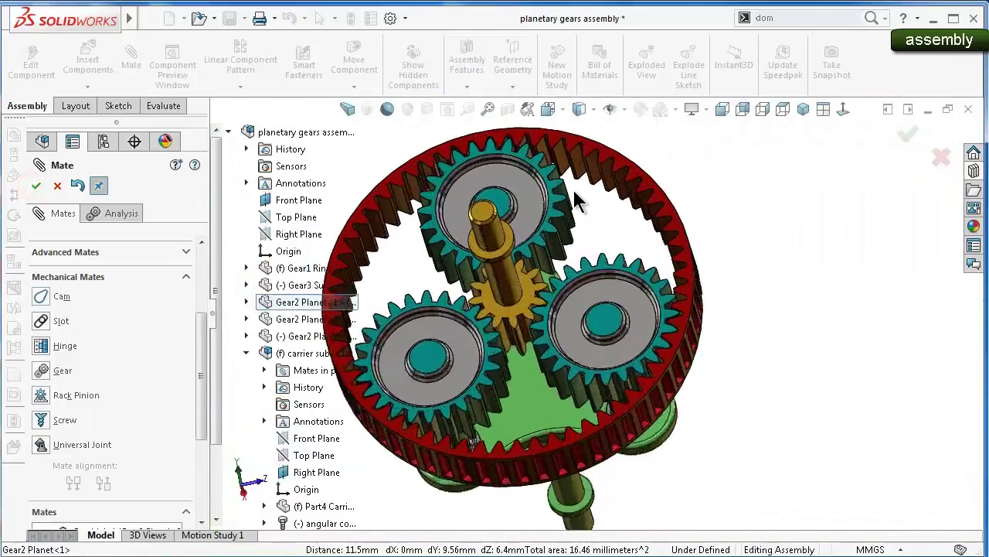
{"action": "scroll", "coordinate": [550, 237], "scroll_direction": "down", "scroll_amount": 6}
{"action": "scroll", "coordinate": [551, 238], "scroll_direction": "down", "scroll_amount": 3}
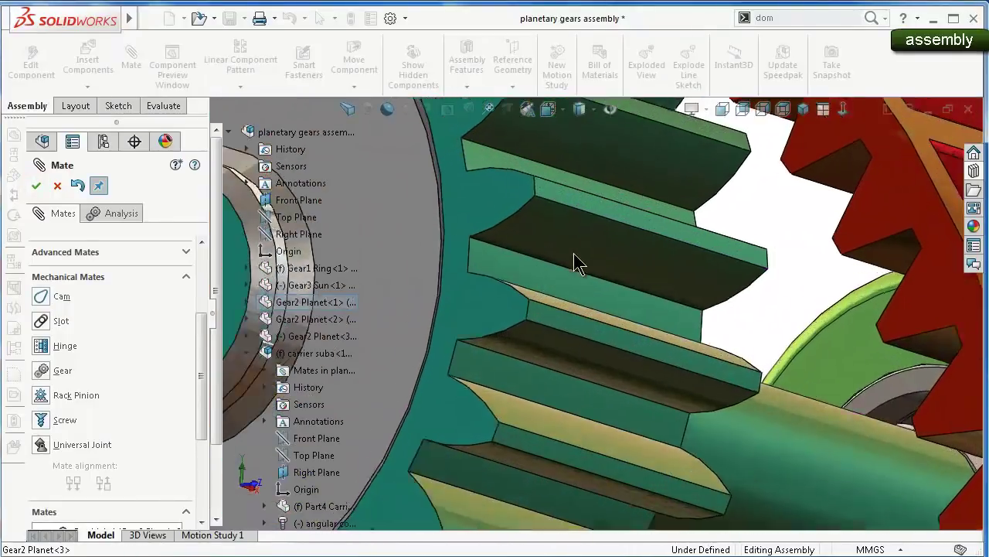
{"action": "scroll", "coordinate": [574, 261], "scroll_direction": "down", "scroll_amount": 2}
{"action": "left_click", "coordinate": [584, 310]}
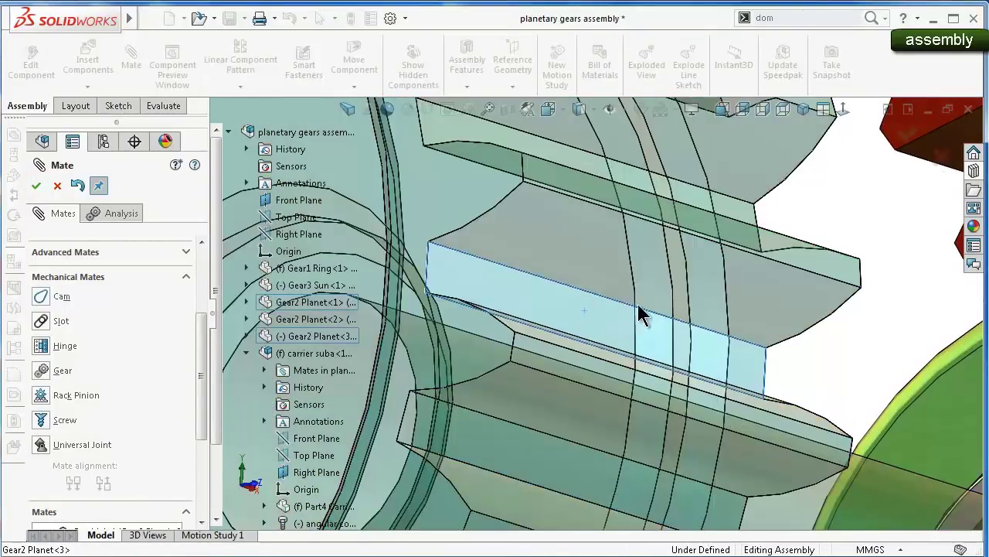
{"action": "scroll", "coordinate": [641, 310], "scroll_direction": "up", "scroll_amount": 3}
{"action": "scroll", "coordinate": [649, 294], "scroll_direction": "up", "scroll_amount": 3}
{"action": "scroll", "coordinate": [657, 270], "scroll_direction": "up", "scroll_amount": 2}
{"action": "scroll", "coordinate": [661, 257], "scroll_direction": "up", "scroll_amount": 2}
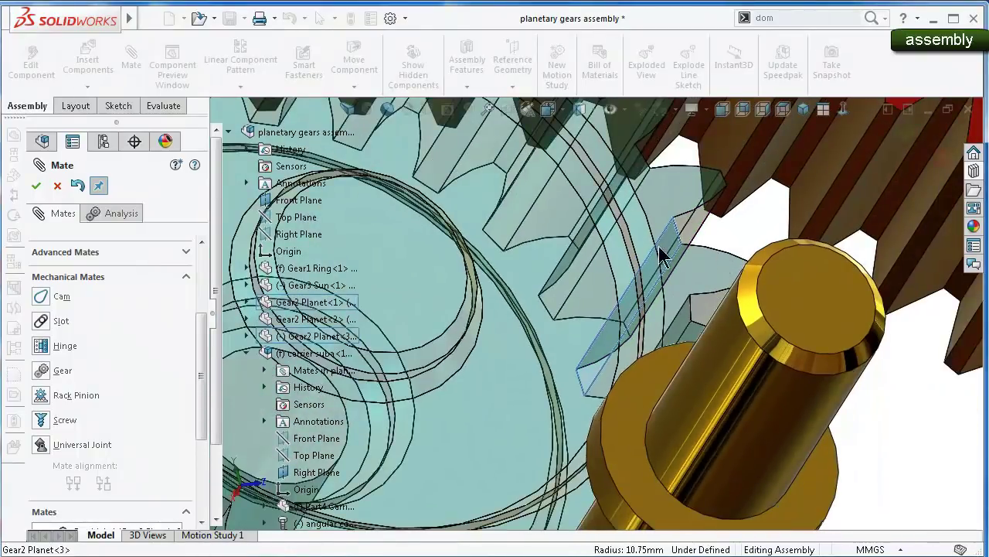
{"action": "left_click_drag", "start_coordinate": [204, 342], "coordinate": [210, 286]}
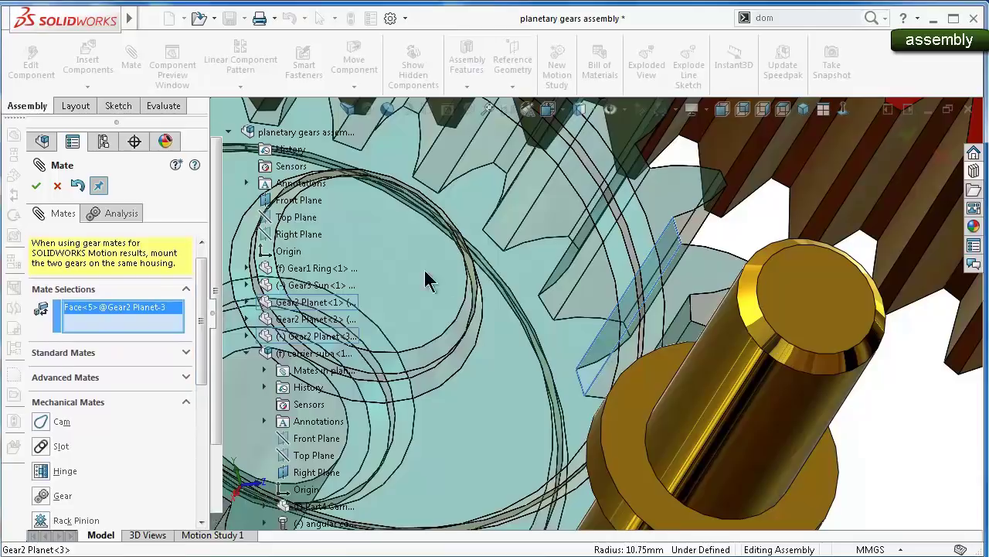
{"action": "left_click_drag", "start_coordinate": [199, 326], "coordinate": [201, 406]}
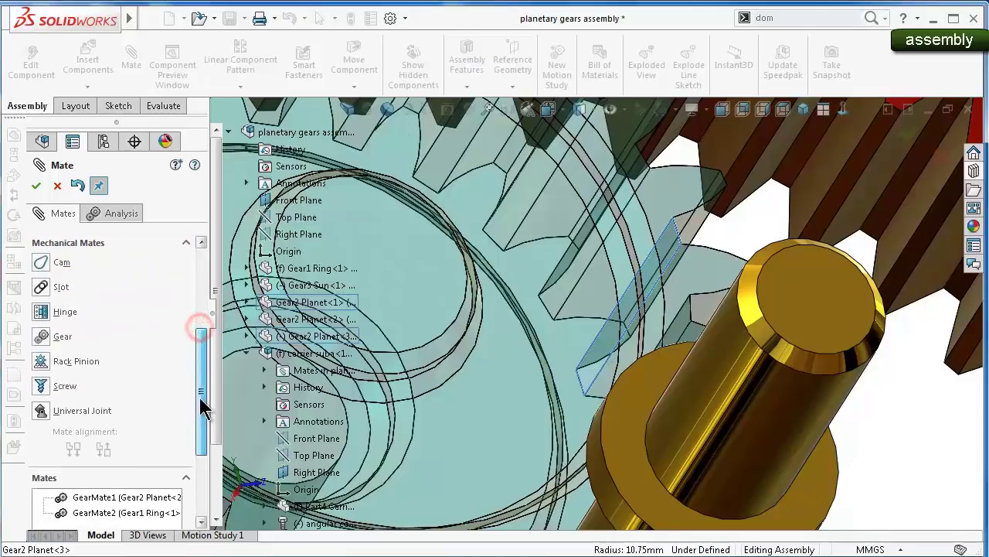
Choose the Gear mechanical mate and pick a ring gear tooth face as partner
{"action": "left_click", "coordinate": [43, 337]}
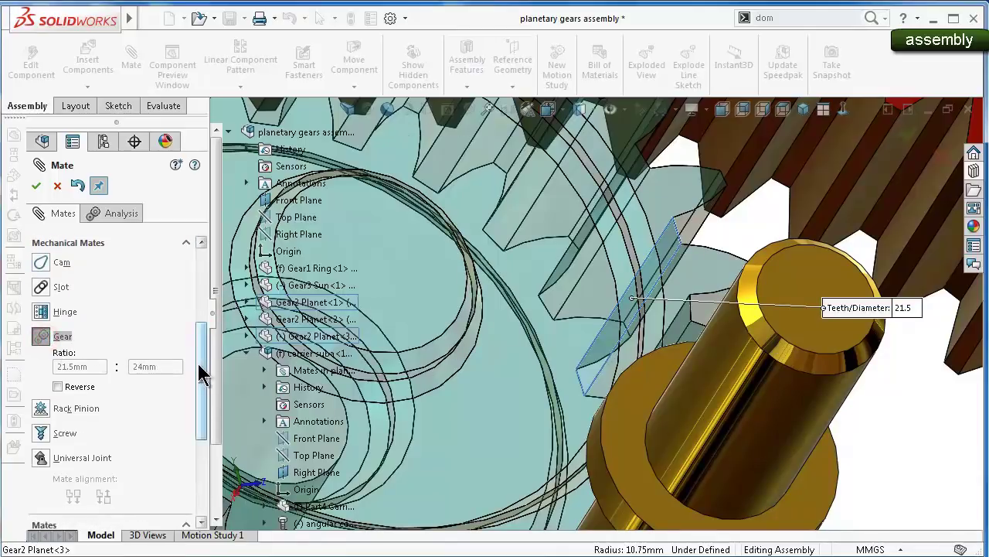
{"action": "left_click_drag", "start_coordinate": [199, 365], "coordinate": [194, 303]}
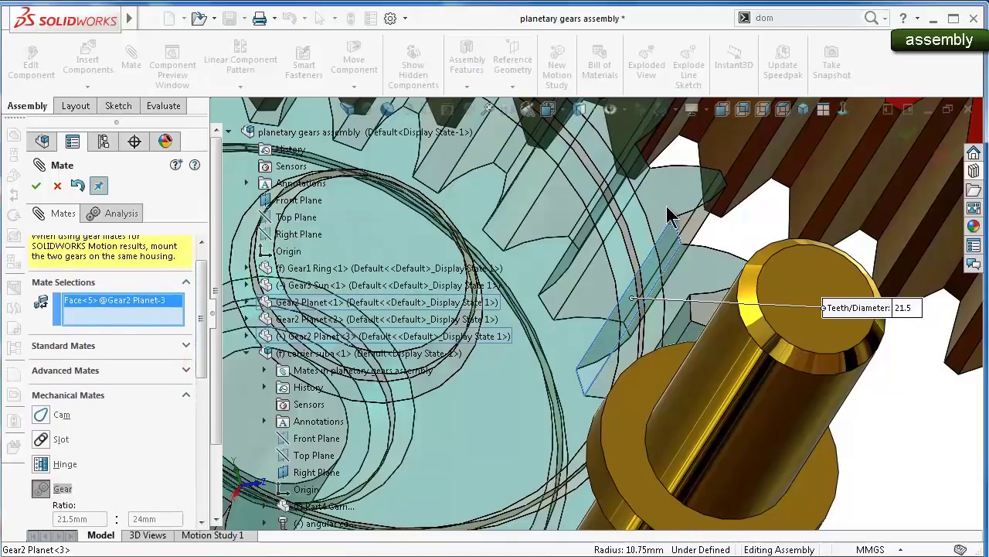
{"action": "middle_click_drag", "start_coordinate": [666, 206], "coordinate": [753, 200]}
{"action": "left_click", "coordinate": [768, 173]}
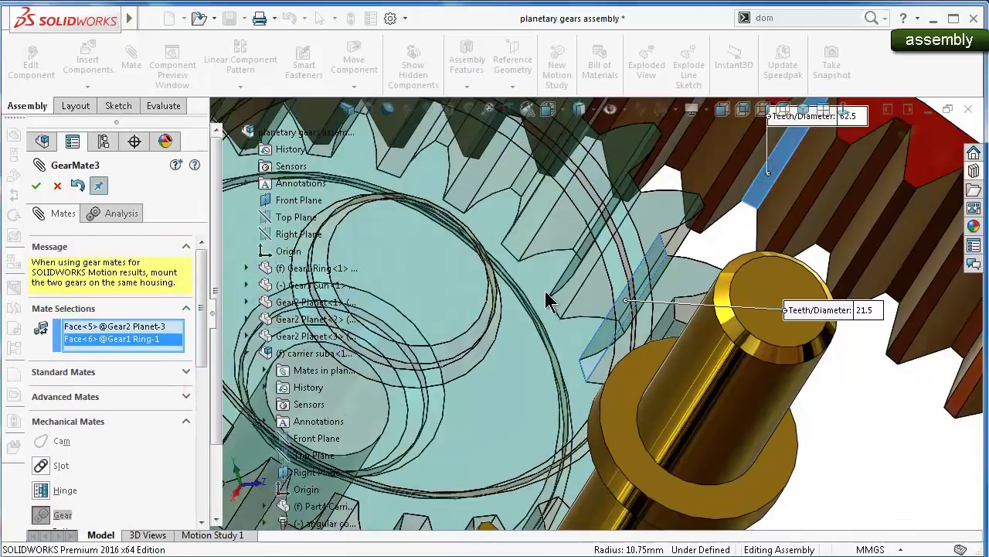
{"action": "left_click_drag", "start_coordinate": [199, 333], "coordinate": [201, 413]}
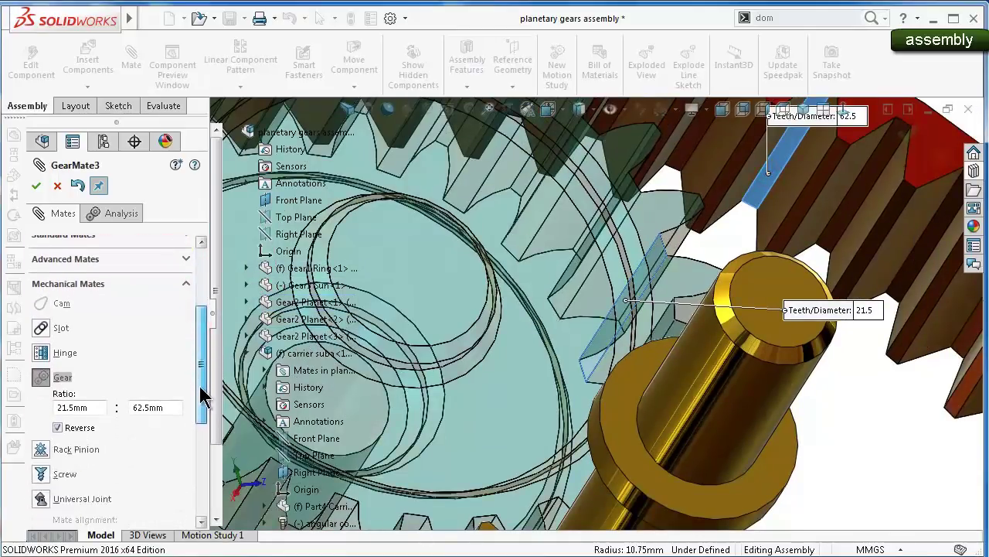
Set the ratio to 24 : 60 with Reverse and accept the third gear mate
{"action": "double_click", "coordinate": [98, 345]}
{"action": "type", "text": "24"}
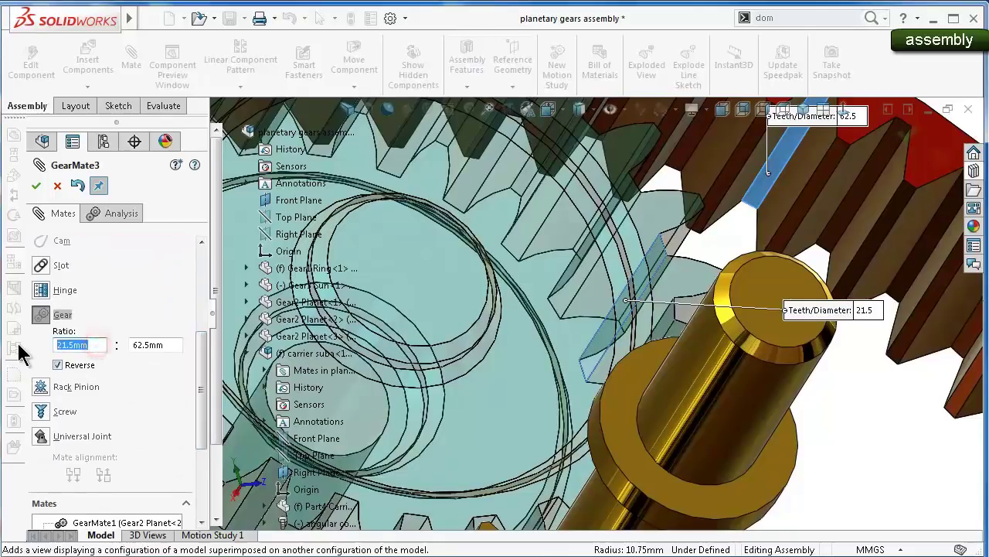
{"action": "left_click", "coordinate": [168, 345]}
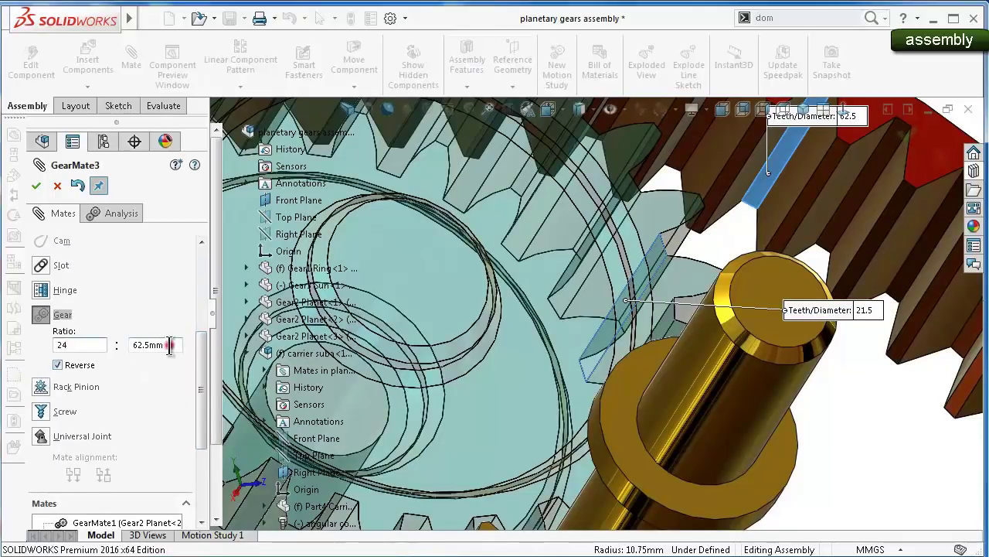
{"action": "double_click", "coordinate": [156, 346]}
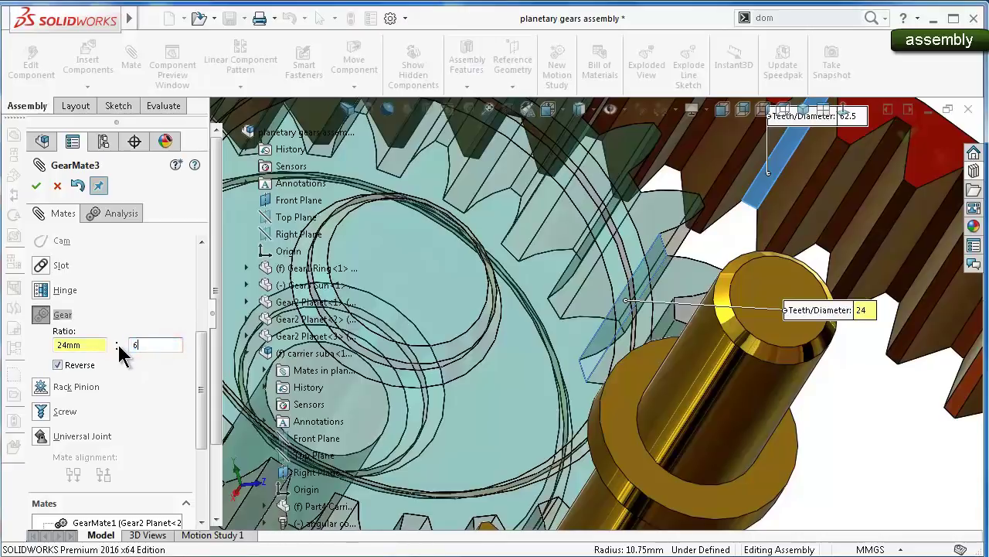
{"action": "type", "text": "0"}
{"action": "left_click", "coordinate": [155, 377]}
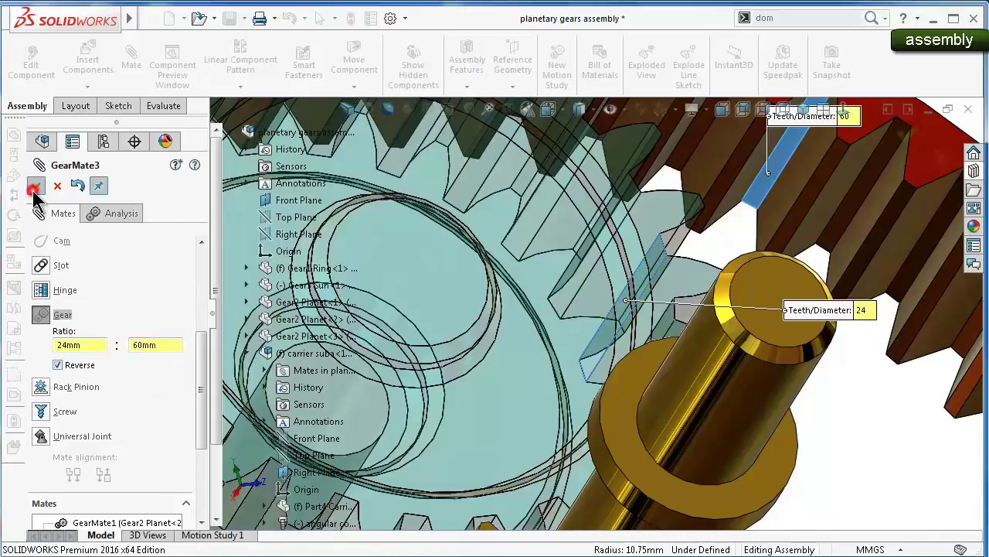
{"action": "left_click", "coordinate": [35, 186]}
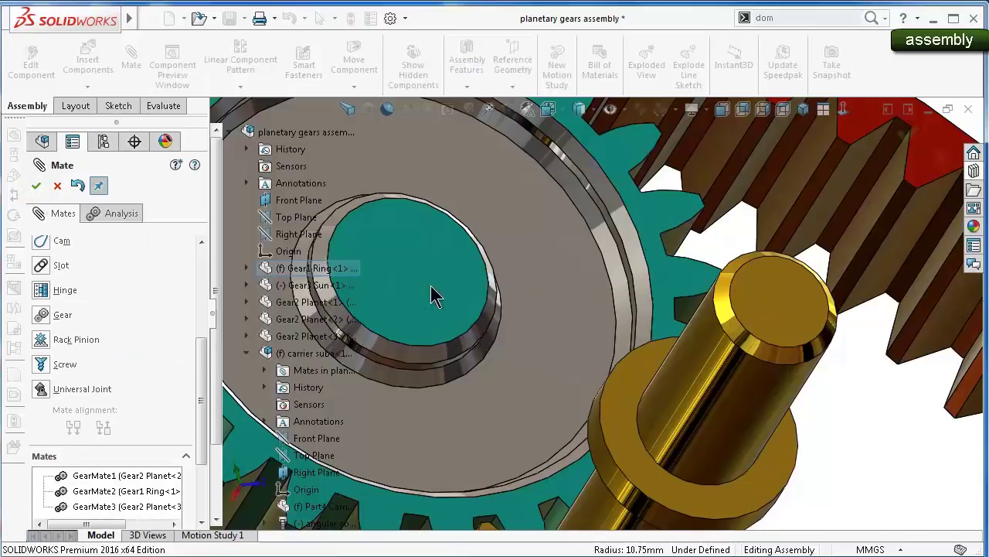
Start a Gear mate between a sun gear tooth edge and a neighbouring planet tooth edge
{"action": "key", "text": "ctrl+1"}
{"action": "key", "text": "ctrl+7"}
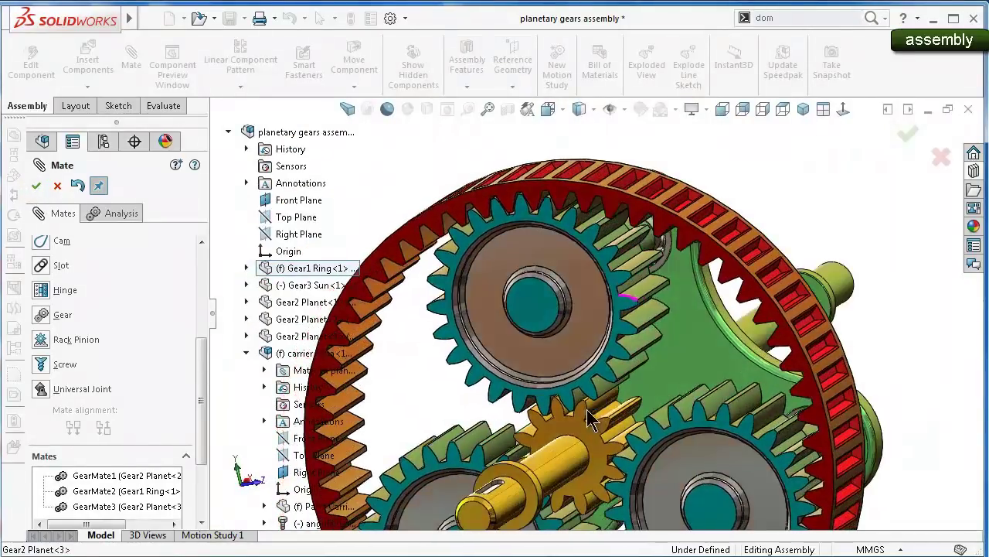
{"action": "scroll", "coordinate": [680, 370], "scroll_direction": "down", "scroll_amount": 3}
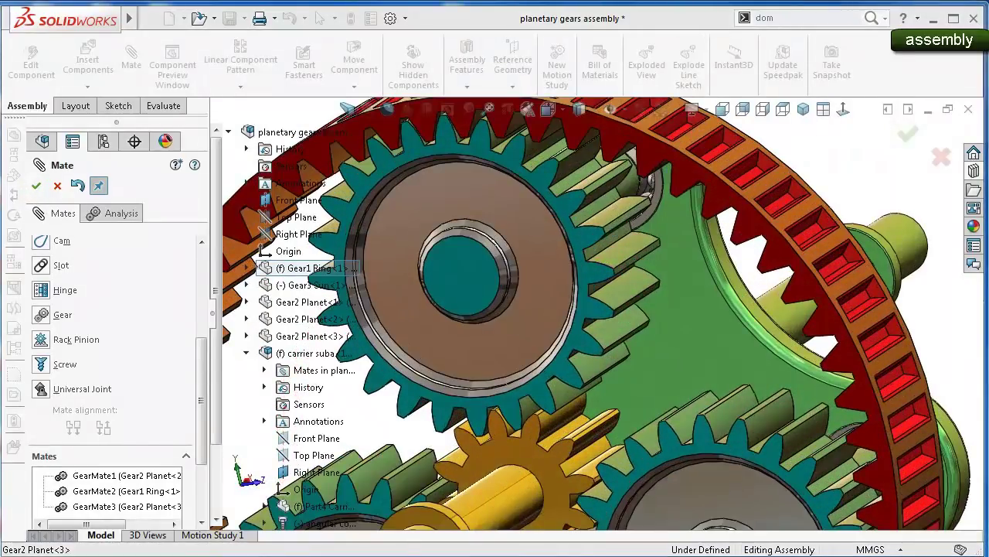
{"action": "middle_click_drag", "start_coordinate": [595, 462], "coordinate": [550, 333]}
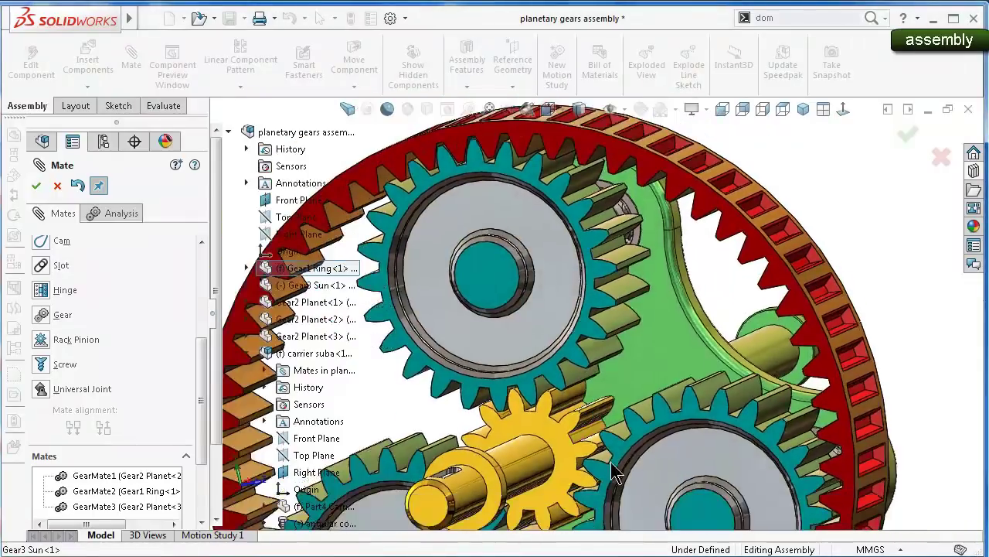
{"action": "scroll", "coordinate": [550, 334], "scroll_direction": "down", "scroll_amount": 5}
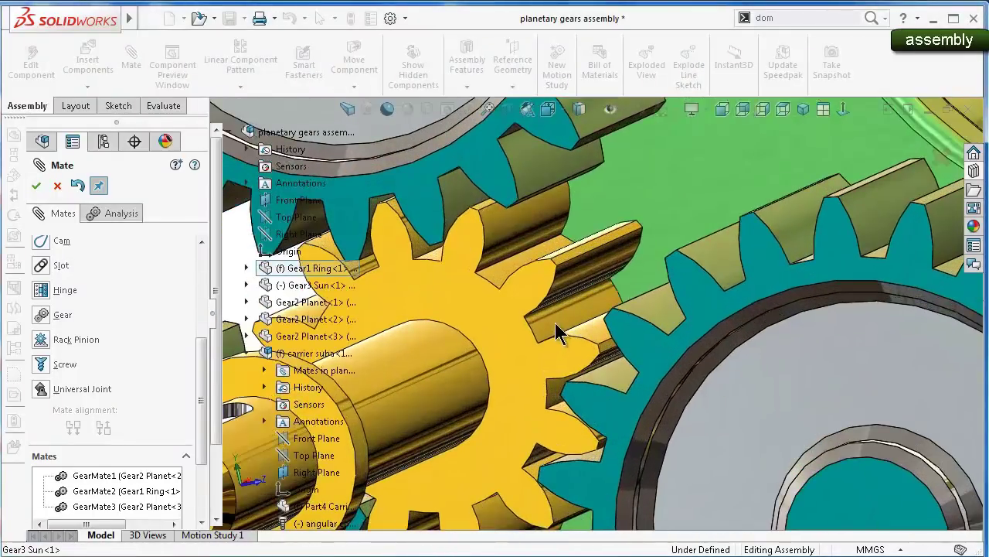
{"action": "left_click", "coordinate": [52, 317]}
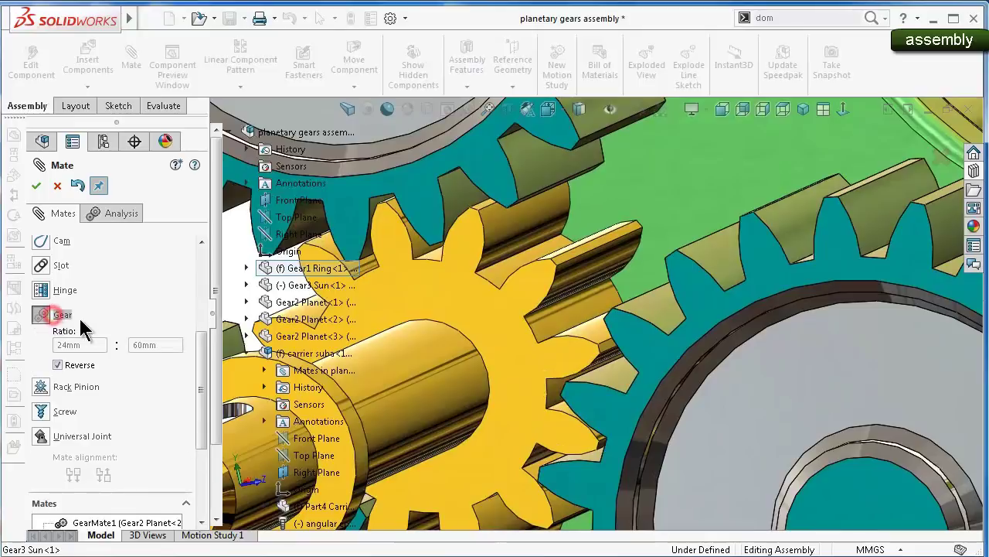
{"action": "left_click", "coordinate": [549, 321]}
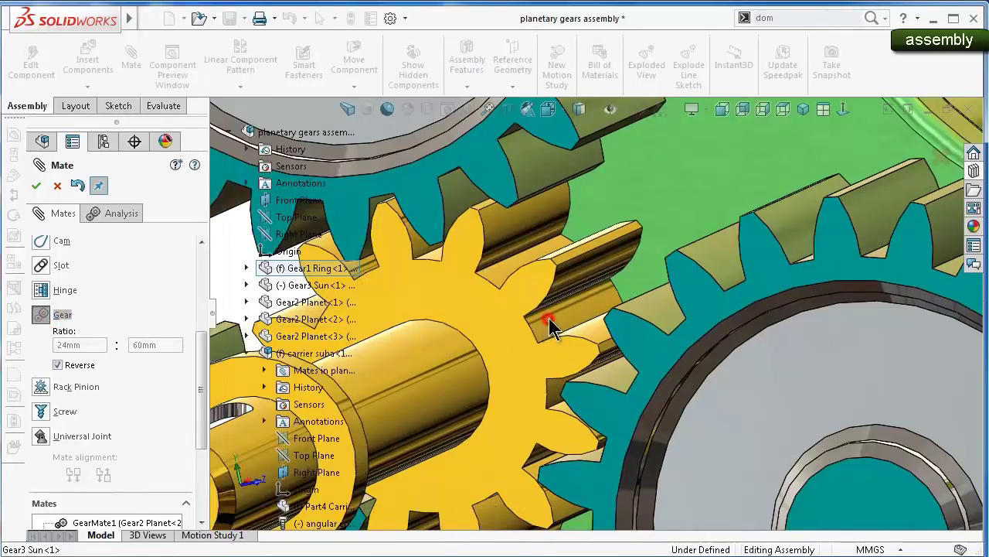
{"action": "middle_click_drag", "start_coordinate": [638, 355], "coordinate": [669, 317]}
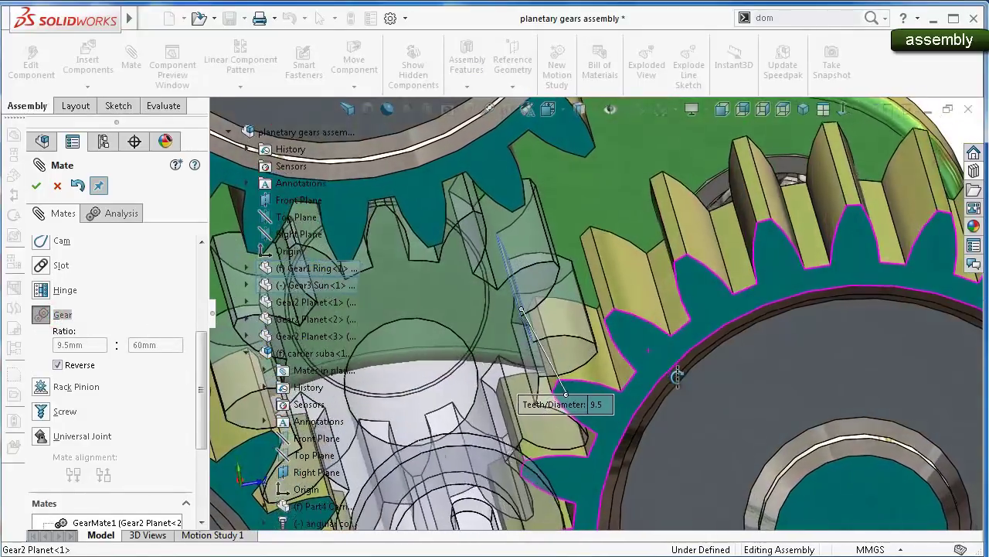
{"action": "left_click", "coordinate": [669, 306]}
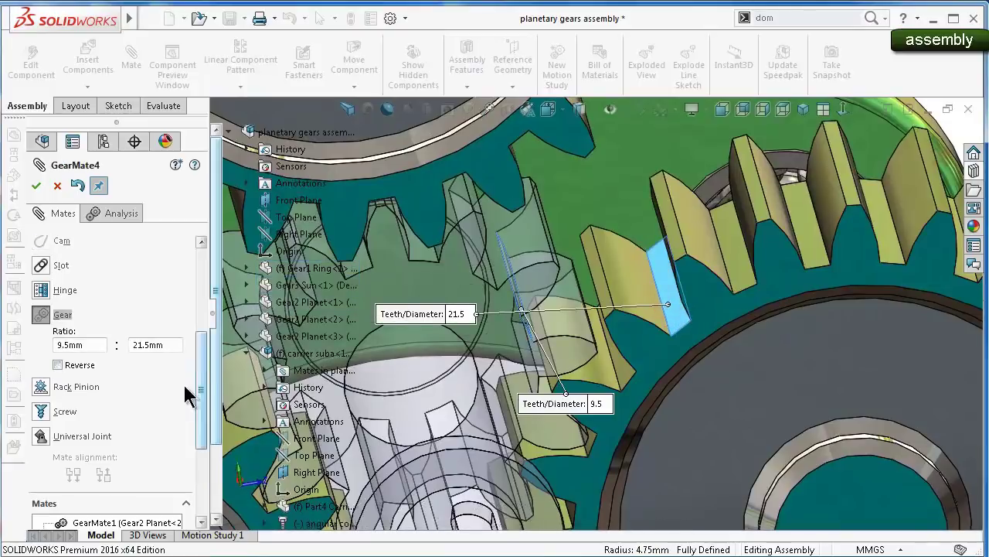
Change the ratio from 9.5 to 12 : 24 and accept the sun-to-planet mate
{"action": "double_click", "coordinate": [170, 344]}
{"action": "type", "text": "24"}
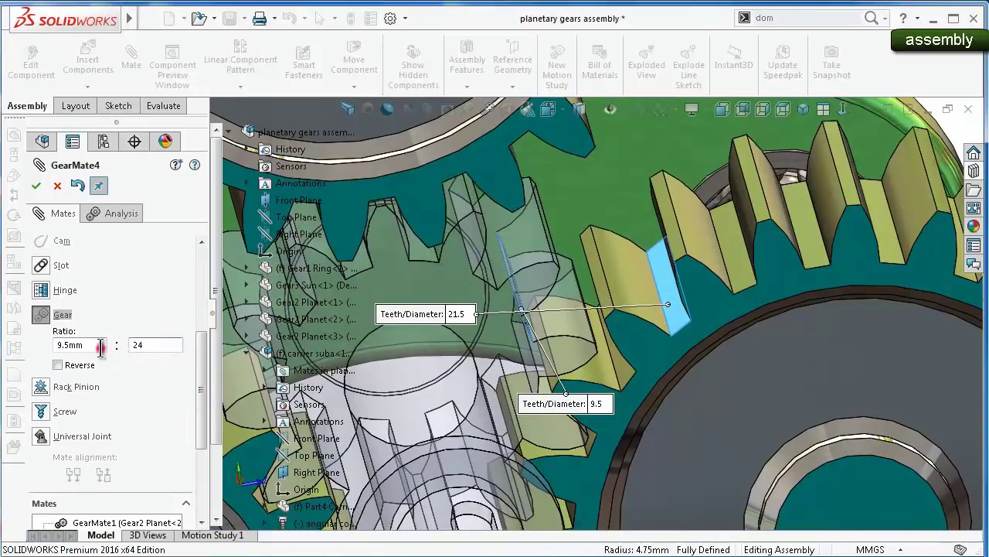
{"action": "left_click", "coordinate": [100, 347]}
{"action": "left_click_drag", "start_coordinate": [91, 345], "coordinate": [44, 354]}
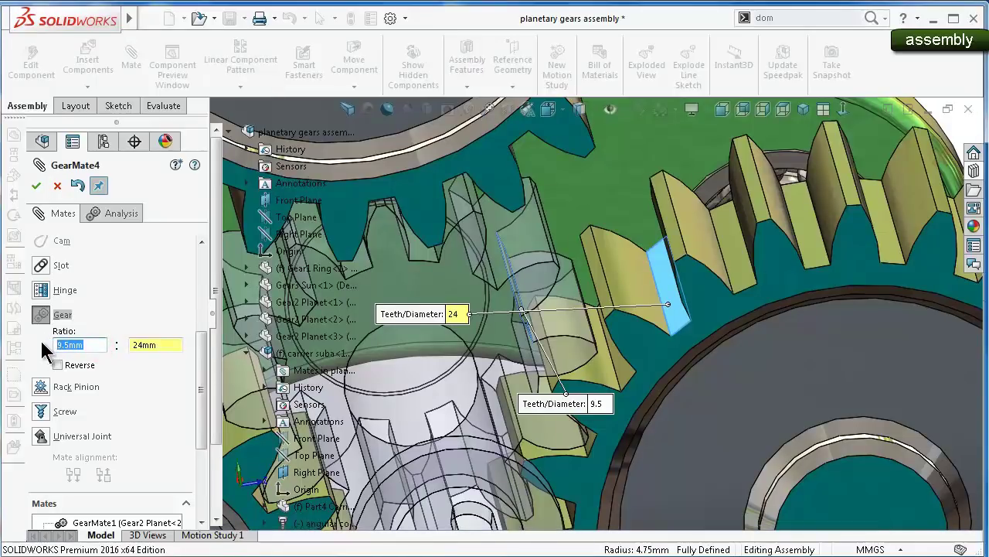
{"action": "type", "text": "12"}
{"action": "left_click", "coordinate": [40, 345]}
{"action": "left_click", "coordinate": [35, 188]}
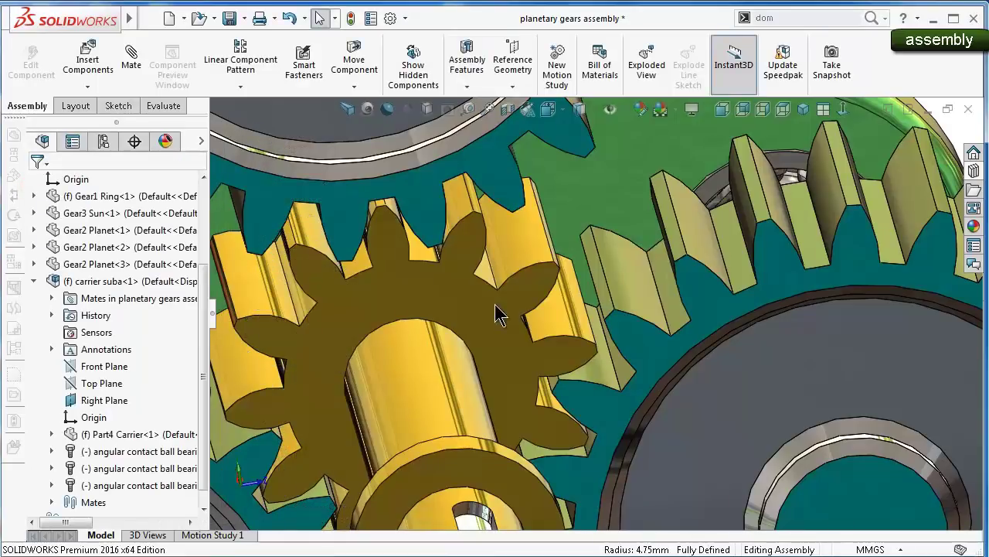
Select the carrier and browse its right-click options in the tree and model
{"action": "scroll", "coordinate": [541, 325], "scroll_direction": "up", "scroll_amount": 5}
{"action": "scroll", "coordinate": [719, 363], "scroll_direction": "up", "scroll_amount": 2}
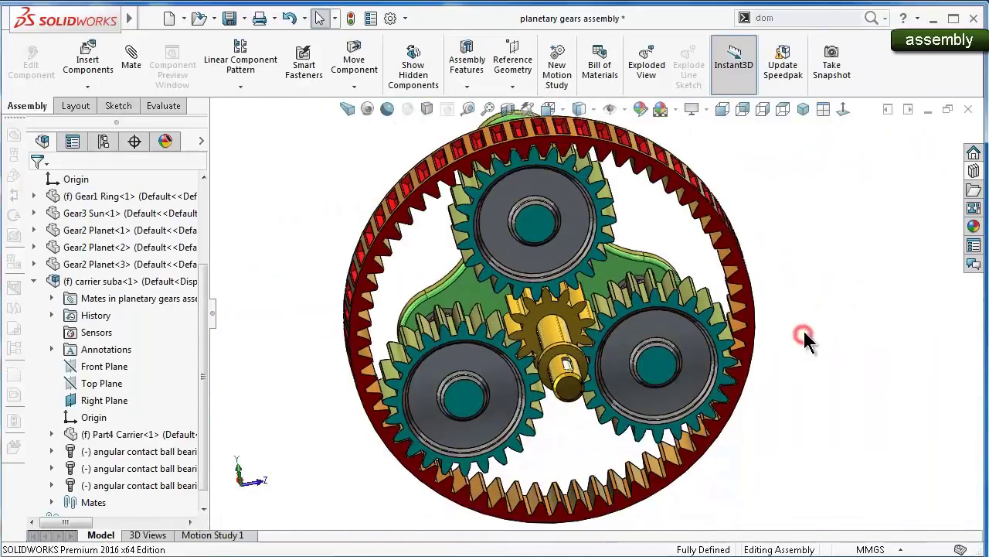
{"action": "key", "text": "ctrl+1"}
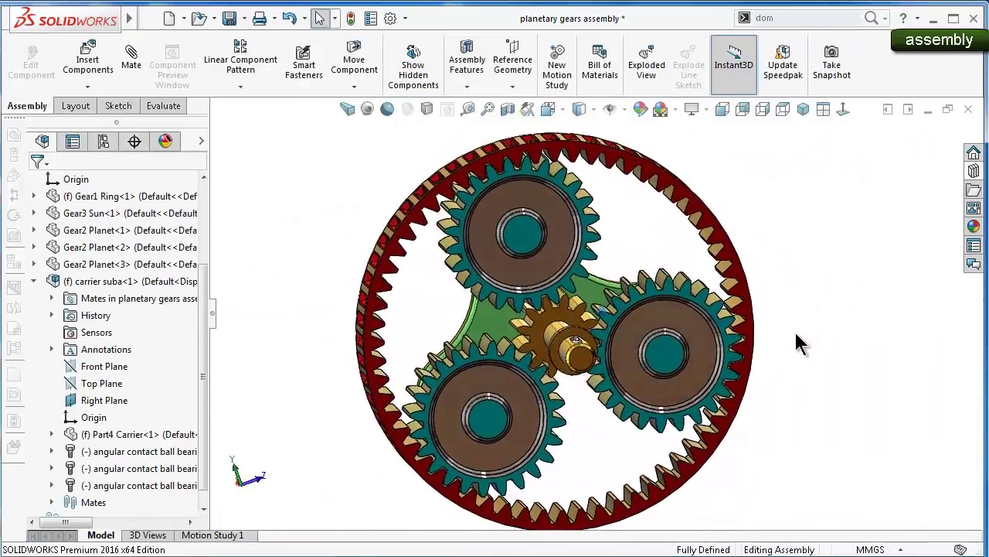
{"action": "key", "text": "ctrl+7"}
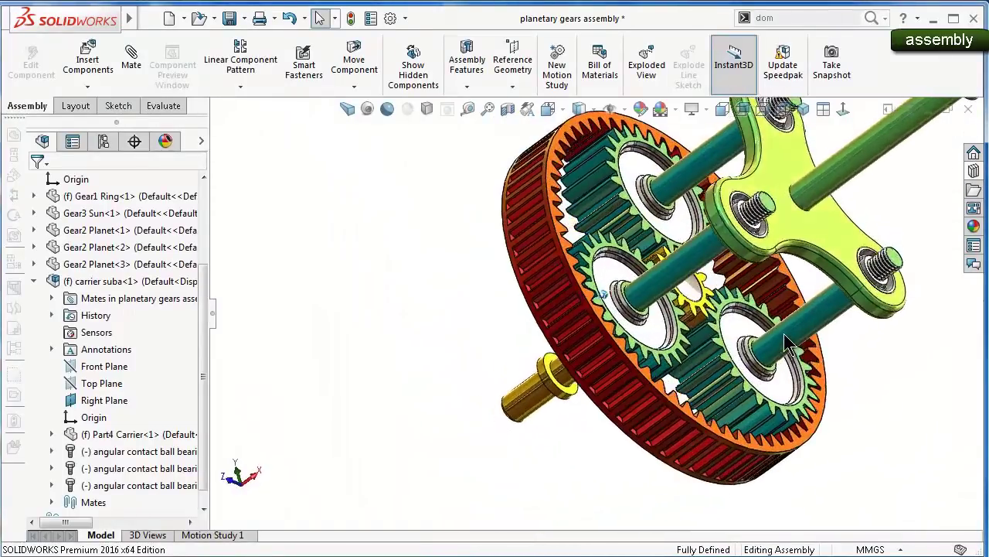
{"action": "left_click", "coordinate": [792, 271]}
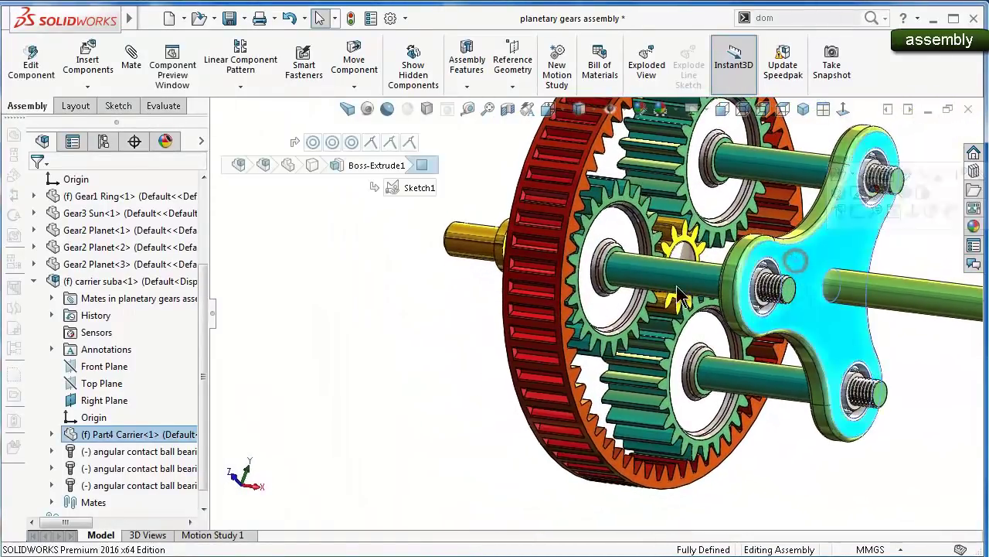
{"action": "right_click", "coordinate": [152, 437]}
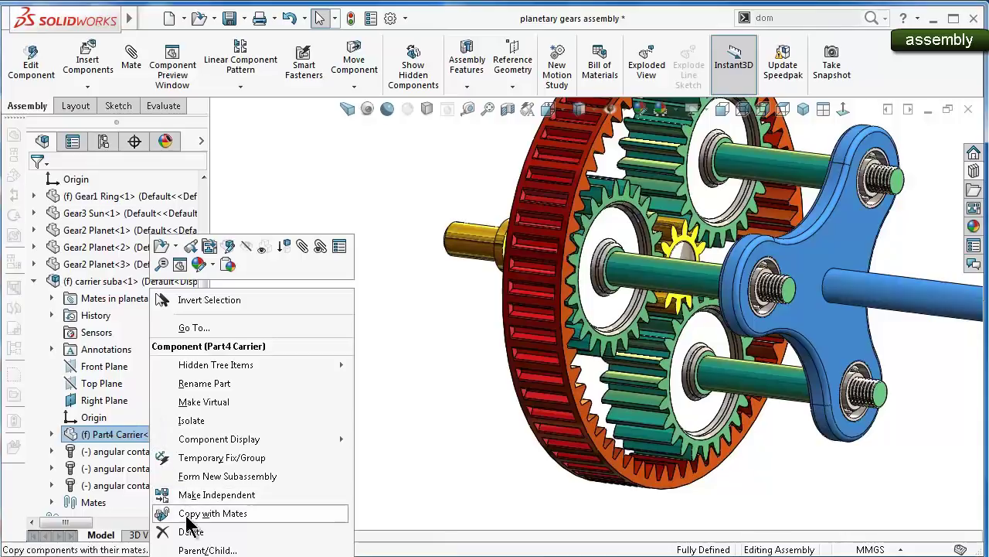
{"action": "left_click", "coordinate": [382, 398]}
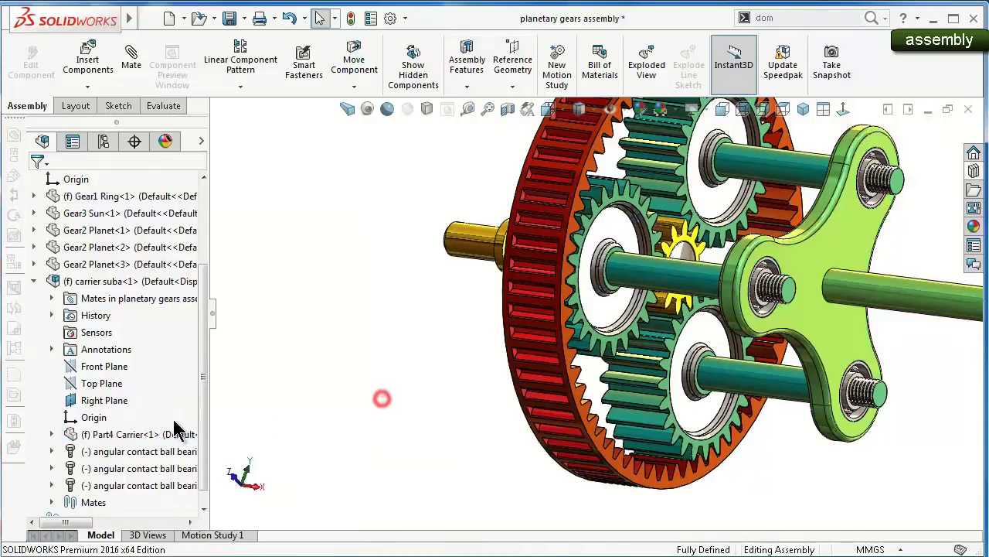
{"action": "right_click", "coordinate": [837, 251]}
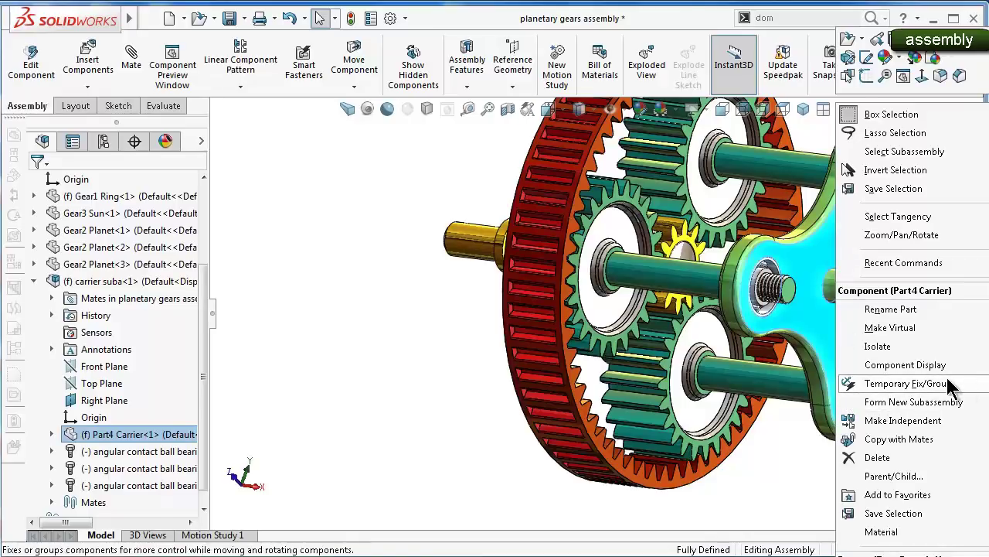
{"action": "left_click", "coordinate": [472, 425]}
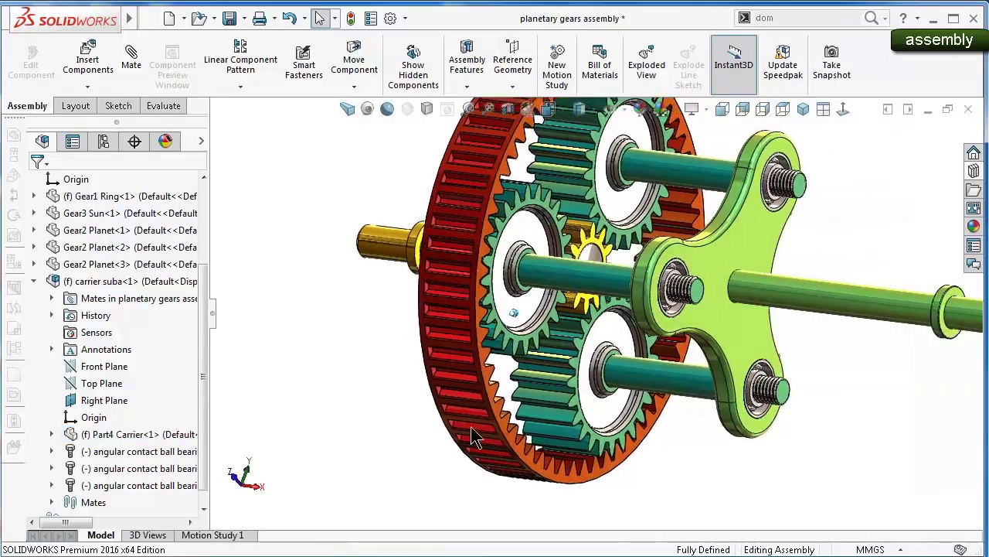
Set the carrier subassembly to Float instead of fixed
{"action": "middle_click_drag", "start_coordinate": [471, 429], "coordinate": [190, 356]}
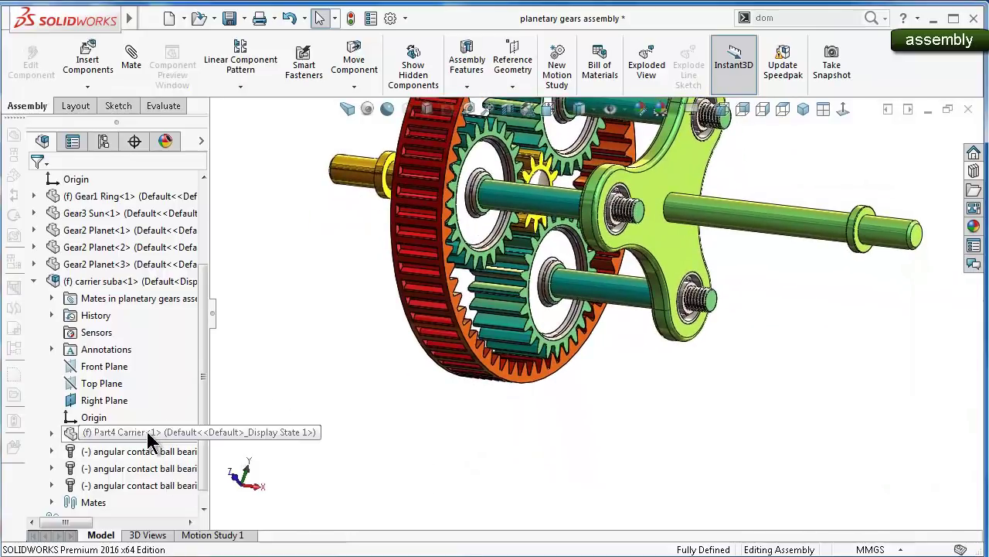
{"action": "left_click", "coordinate": [147, 432]}
{"action": "right_click", "coordinate": [147, 431]}
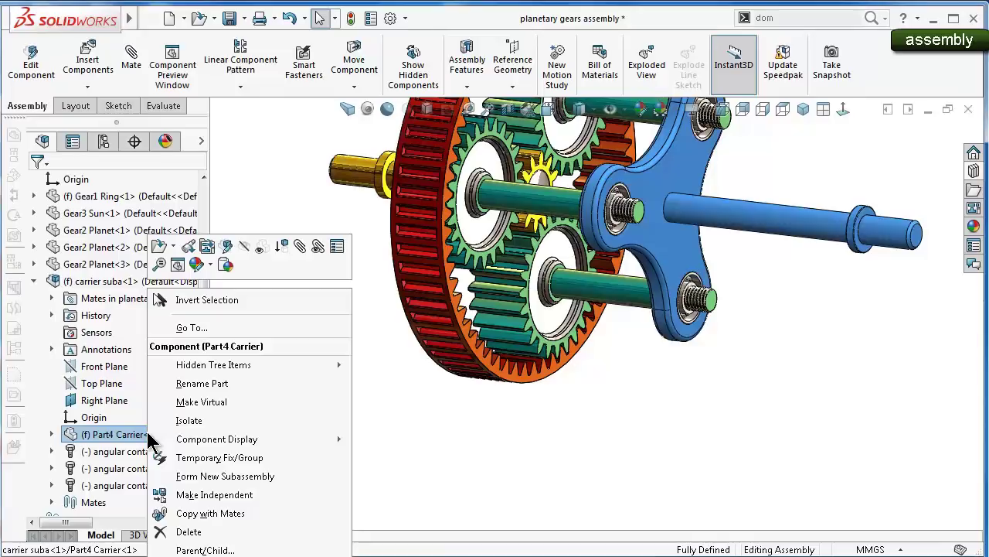
{"action": "left_click", "coordinate": [502, 429]}
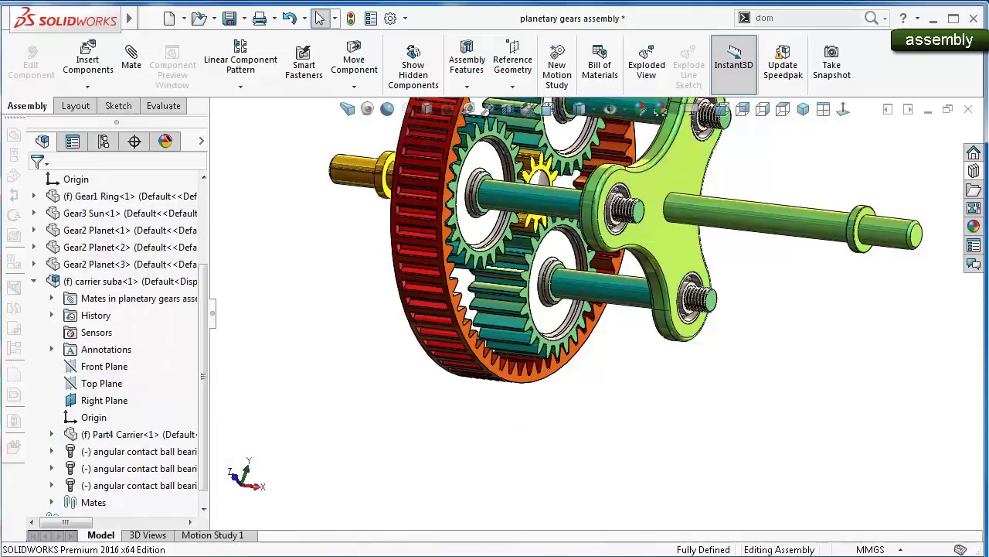
{"action": "right_click", "coordinate": [158, 406]}
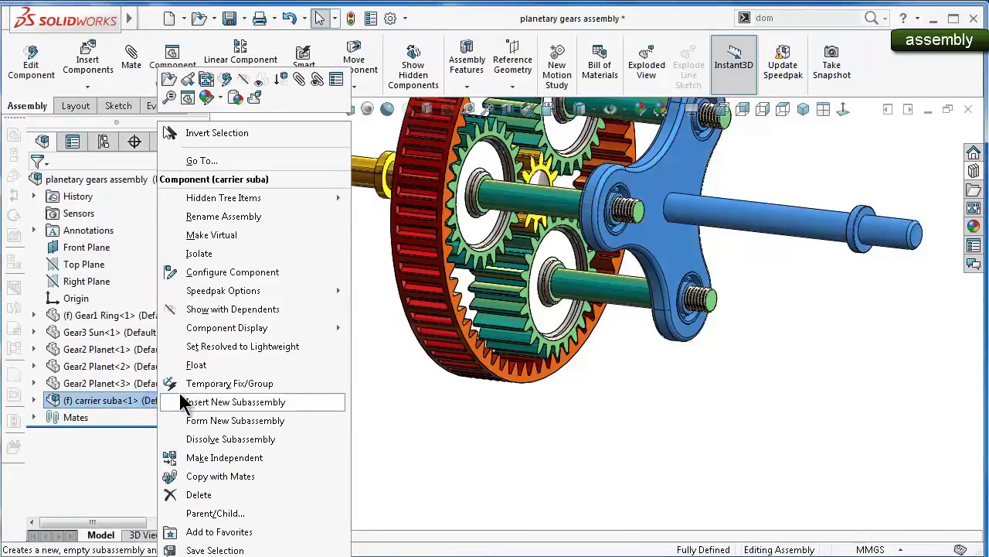
{"action": "left_click", "coordinate": [195, 366]}
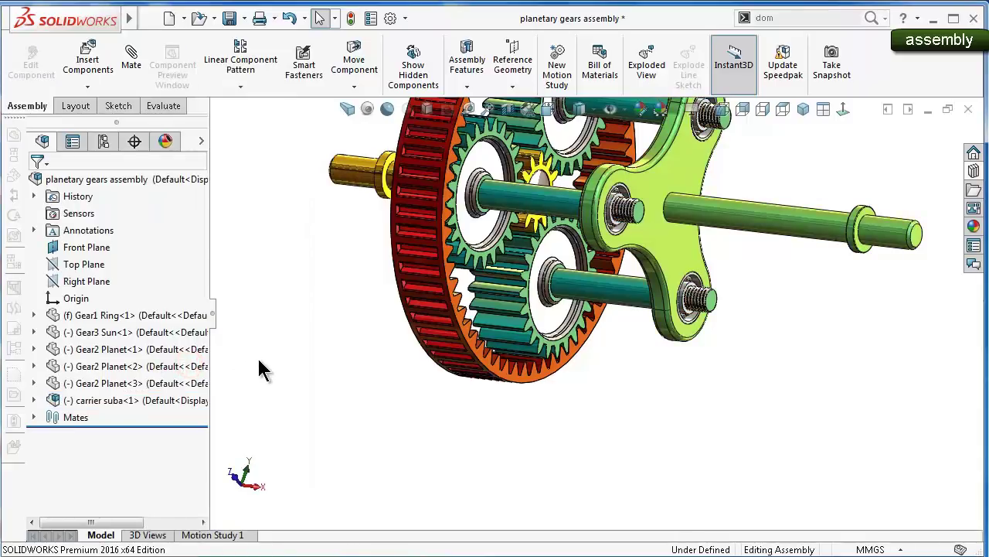
Drag the carrier plate to rotate the carrier and planets about the shaft
{"action": "mouse_move", "coordinate": [259, 370]}
{"action": "middle_mouse_down"}
{"action": "mouse_move", "coordinate": [300, 368]}
{"action": "mouse_move", "coordinate": [638, 189]}
{"action": "mouse_move", "coordinate": [764, 266]}
{"action": "mouse_move", "coordinate": [676, 276]}
{"action": "middle_mouse_up"}
{"action": "left_click", "coordinate": [680, 271]}
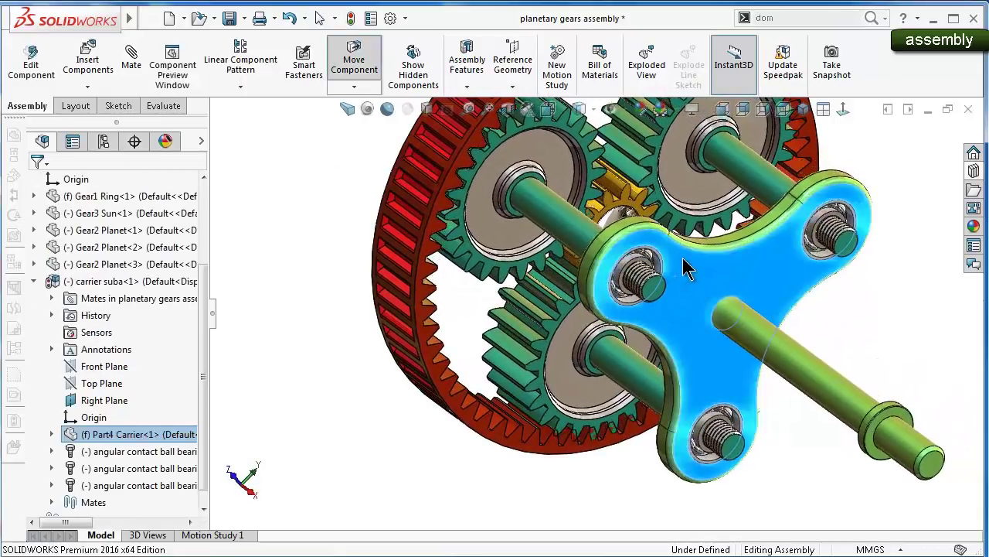
{"action": "mouse_move", "coordinate": [684, 266]}
{"action": "left_mouse_down"}
{"action": "mouse_move", "coordinate": [784, 276]}
{"action": "mouse_move", "coordinate": [813, 309]}
{"action": "mouse_move", "coordinate": [776, 348]}
{"action": "mouse_move", "coordinate": [687, 371]}
{"action": "mouse_move", "coordinate": [658, 315]}
{"action": "mouse_move", "coordinate": [670, 291]}
{"action": "mouse_move", "coordinate": [758, 285]}
{"action": "mouse_move", "coordinate": [763, 313]}
{"action": "left_mouse_up"}
{"action": "middle_click_drag", "start_coordinate": [763, 313], "coordinate": [684, 323]}
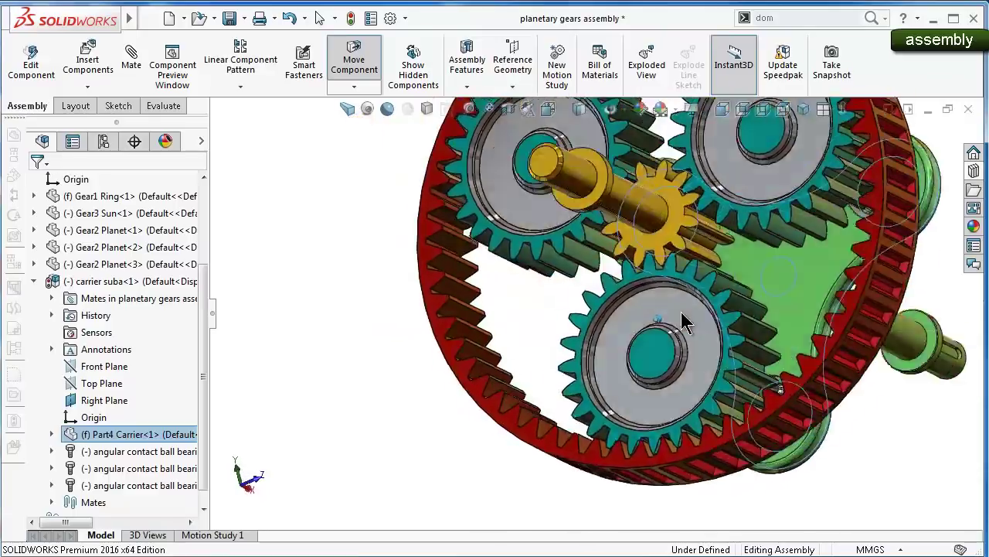
Spin the sun gear from the front view to drive the planets, then stop
{"action": "key", "text": "ctrl+1"}
{"action": "scroll", "coordinate": [591, 387], "scroll_direction": "down", "scroll_amount": 3}
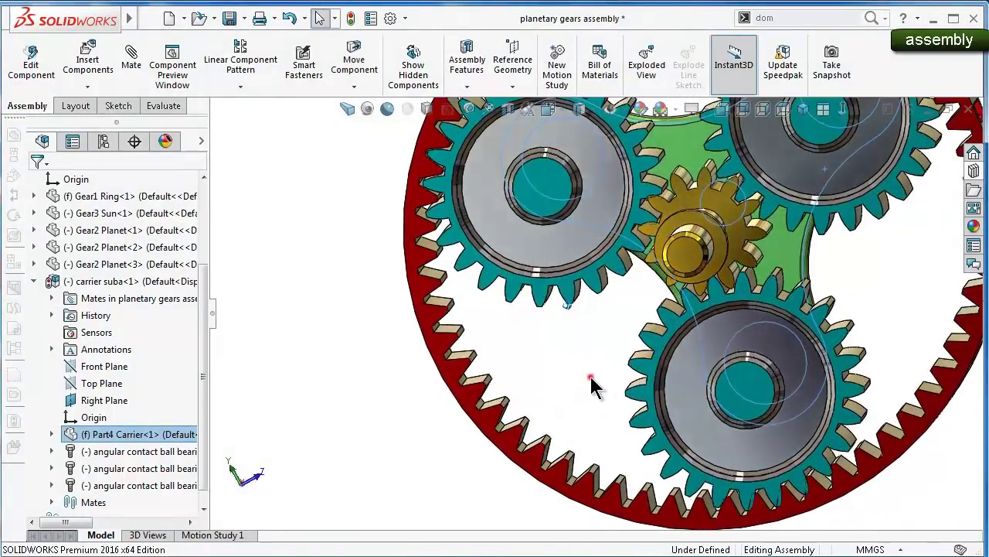
{"action": "scroll", "coordinate": [641, 209], "scroll_direction": "down", "scroll_amount": 3}
{"action": "left_click", "coordinate": [657, 192]}
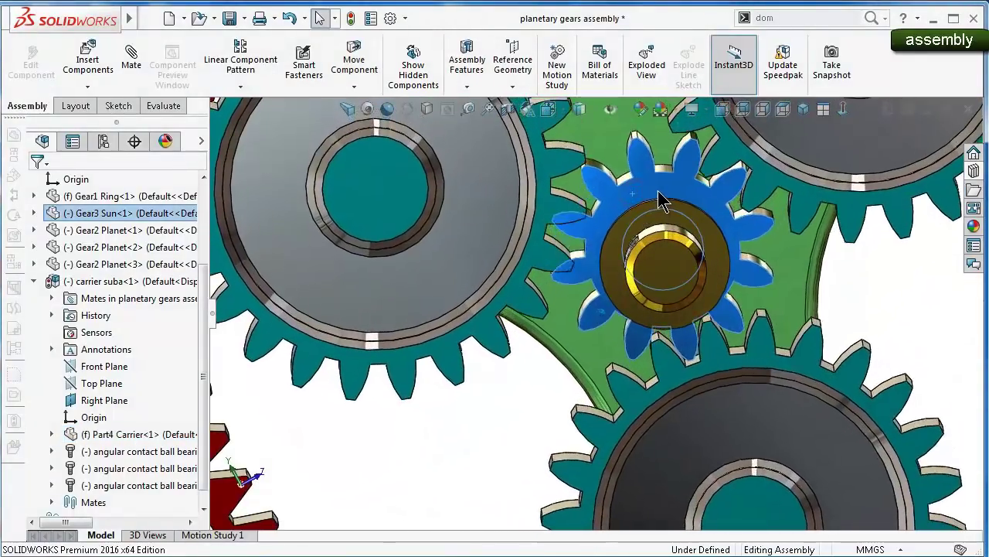
{"action": "mouse_move", "coordinate": [658, 190]}
{"action": "left_mouse_down"}
{"action": "mouse_move", "coordinate": [684, 231]}
{"action": "mouse_move", "coordinate": [644, 236]}
{"action": "mouse_move", "coordinate": [663, 224]}
{"action": "mouse_move", "coordinate": [673, 254]}
{"action": "left_mouse_up"}
{"action": "key", "text": "Escape"}
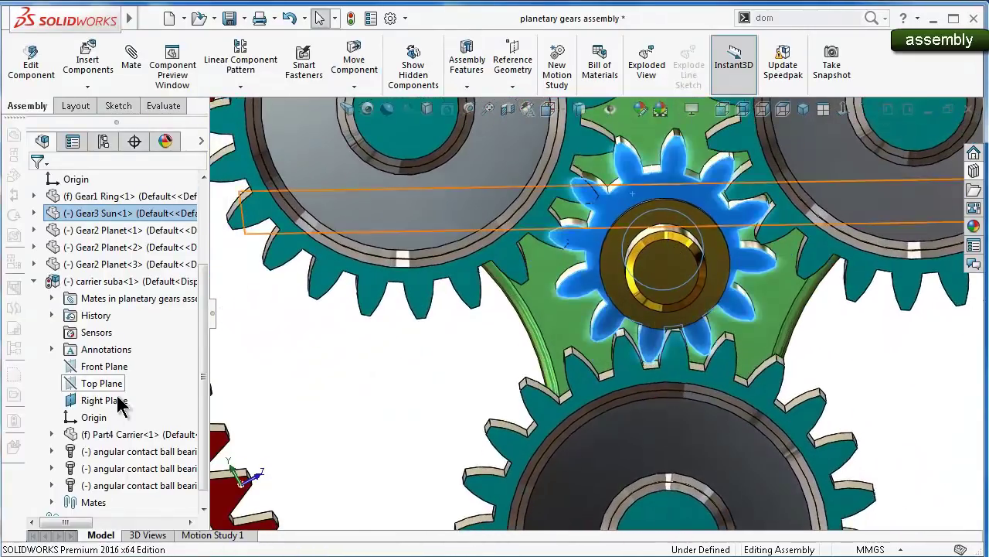
{"action": "scroll", "coordinate": [204, 421], "scroll_direction": "down", "scroll_amount": 1}
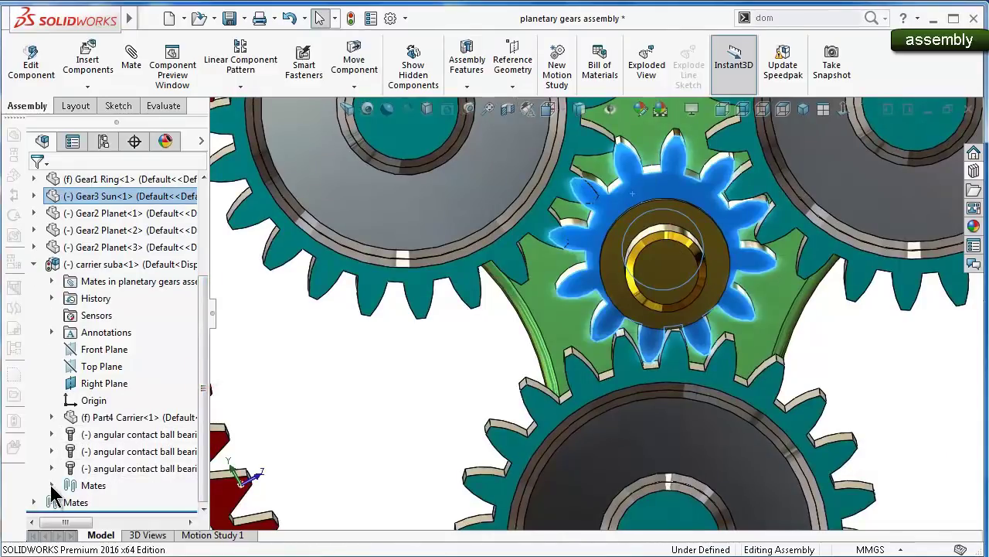
Expand the carrier and top-level mate folders and view the gearset from the front
{"action": "left_click", "coordinate": [51, 485]}
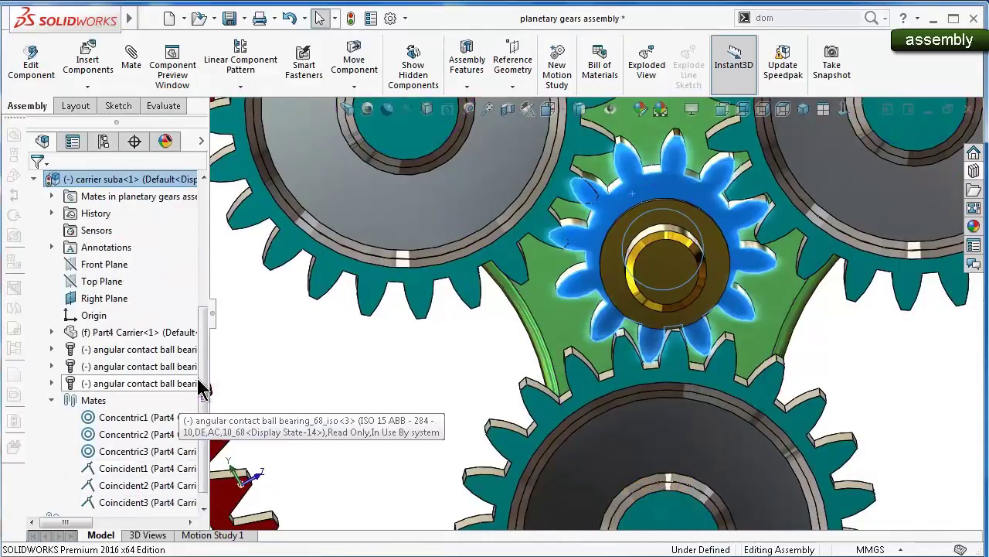
{"action": "left_click_drag", "start_coordinate": [201, 377], "coordinate": [207, 415]}
{"action": "left_click", "coordinate": [35, 502]}
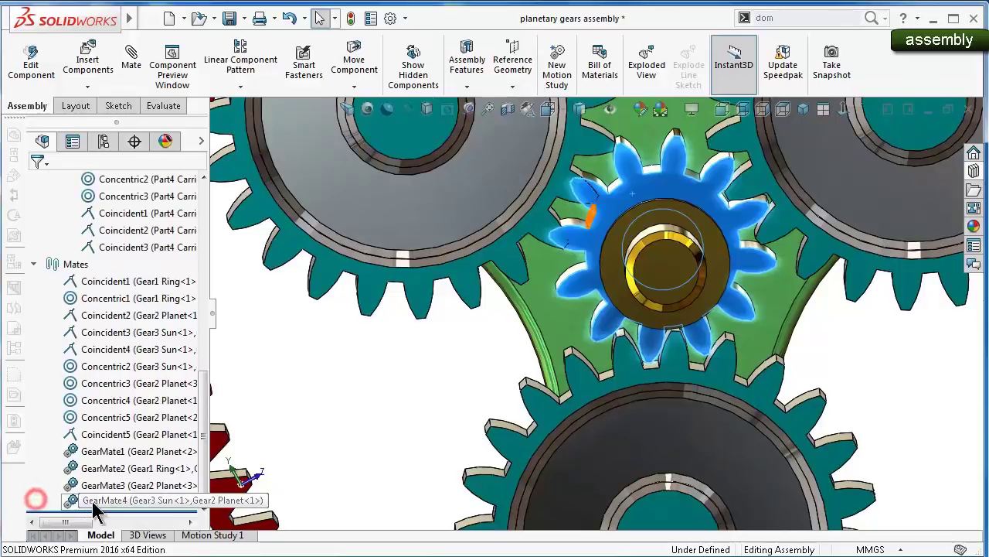
{"action": "left_click", "coordinate": [111, 502]}
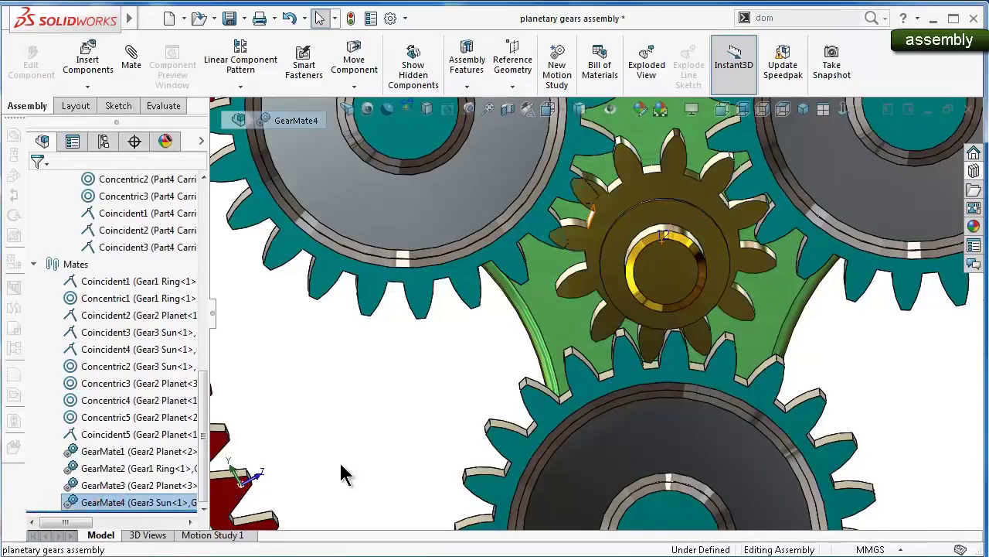
{"action": "middle_click_drag", "start_coordinate": [339, 461], "coordinate": [408, 425]}
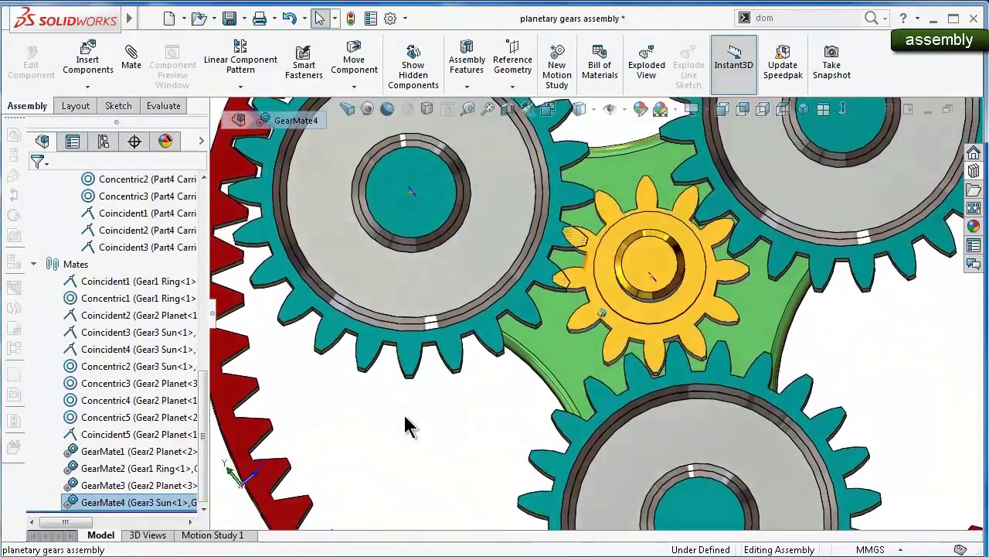
{"action": "key", "text": "Up"}
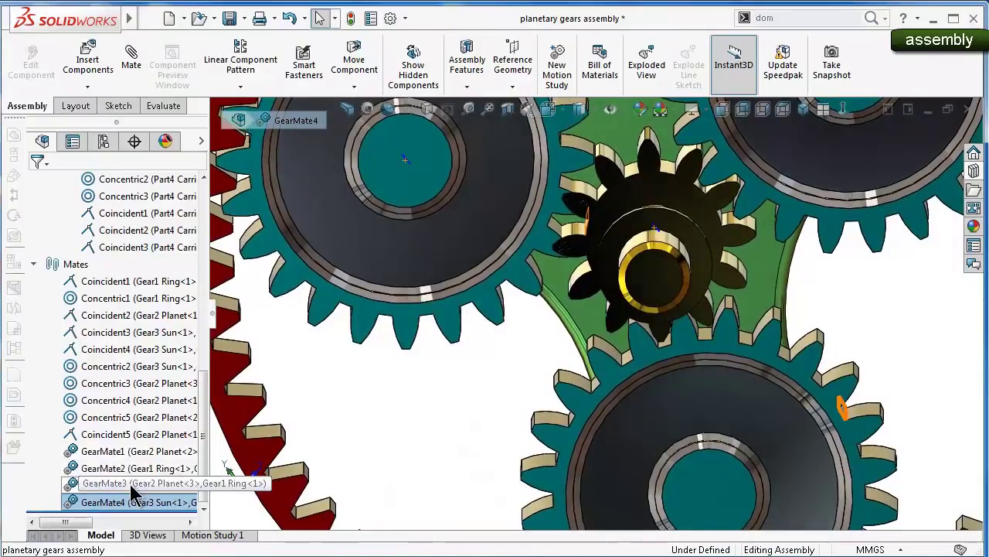
{"action": "key", "text": "ctrl+1"}
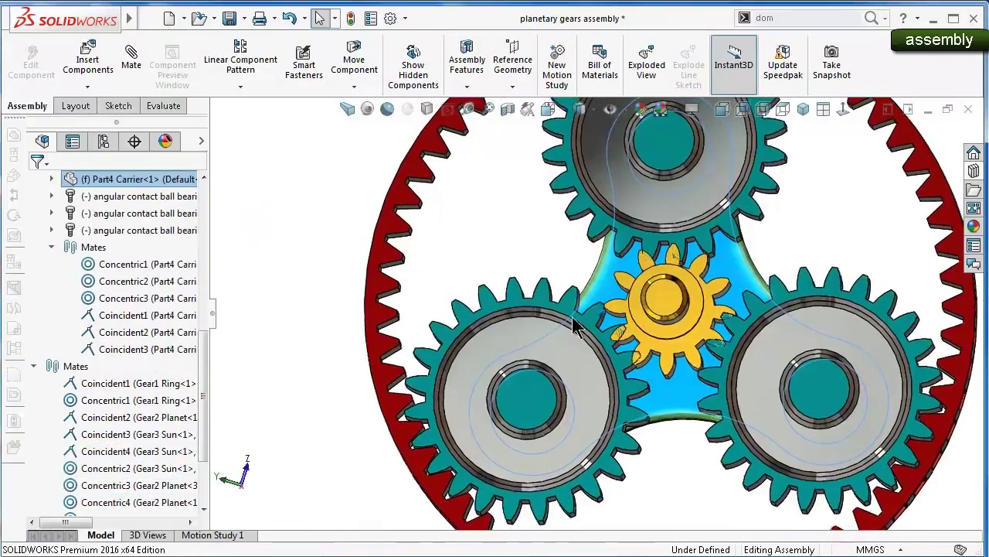
{"action": "left_click", "coordinate": [205, 365]}
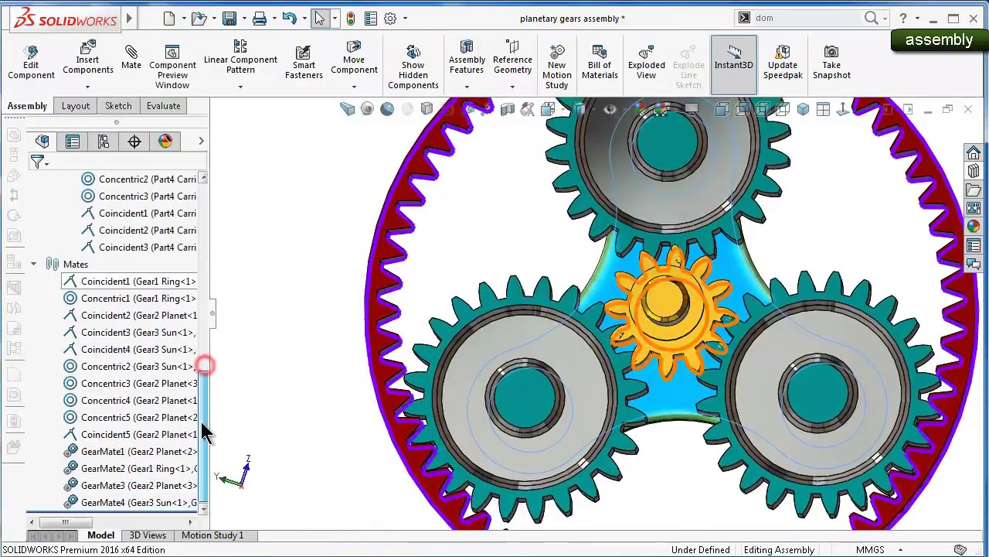
Re-confirm GearMate1's settings and close it
{"action": "left_click", "coordinate": [127, 455]}
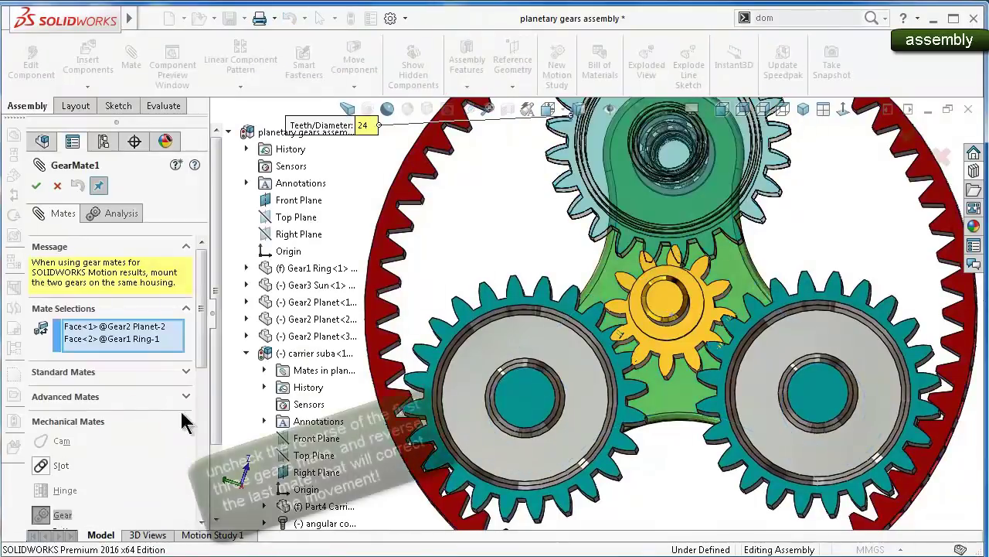
{"action": "left_click_drag", "start_coordinate": [203, 334], "coordinate": [205, 420]}
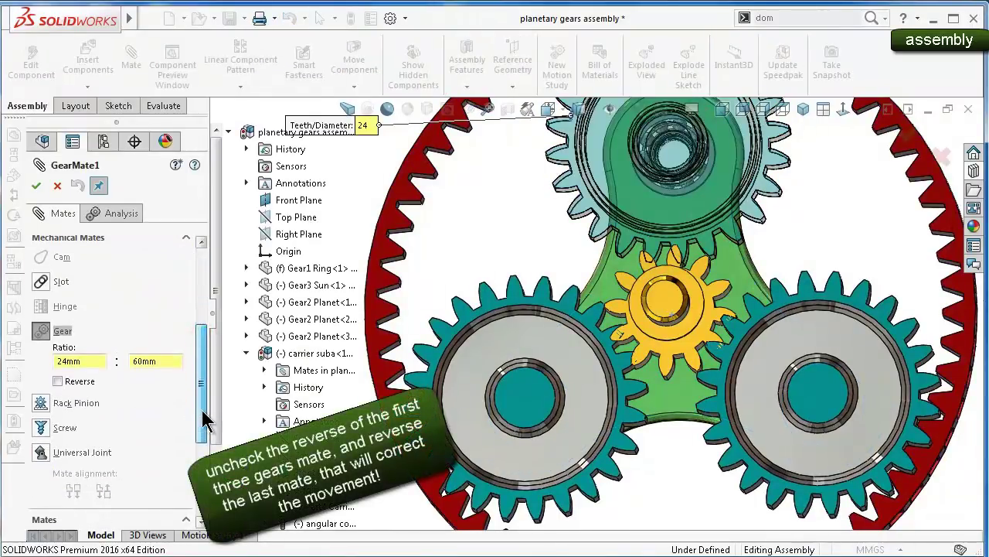
{"action": "left_click", "coordinate": [36, 186]}
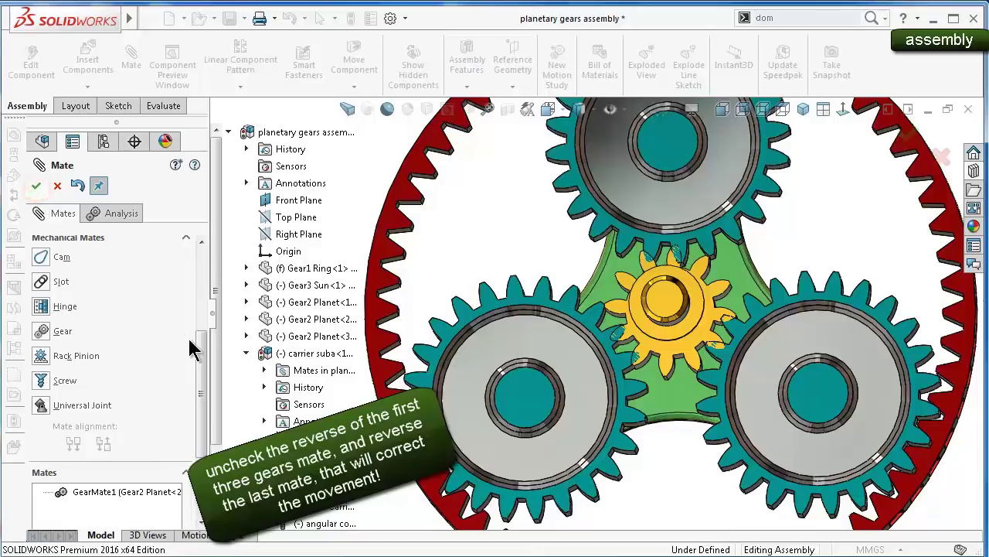
{"action": "left_click", "coordinate": [34, 185]}
Edit GearMate2 and re-confirm its settings
{"action": "left_click", "coordinate": [143, 469]}
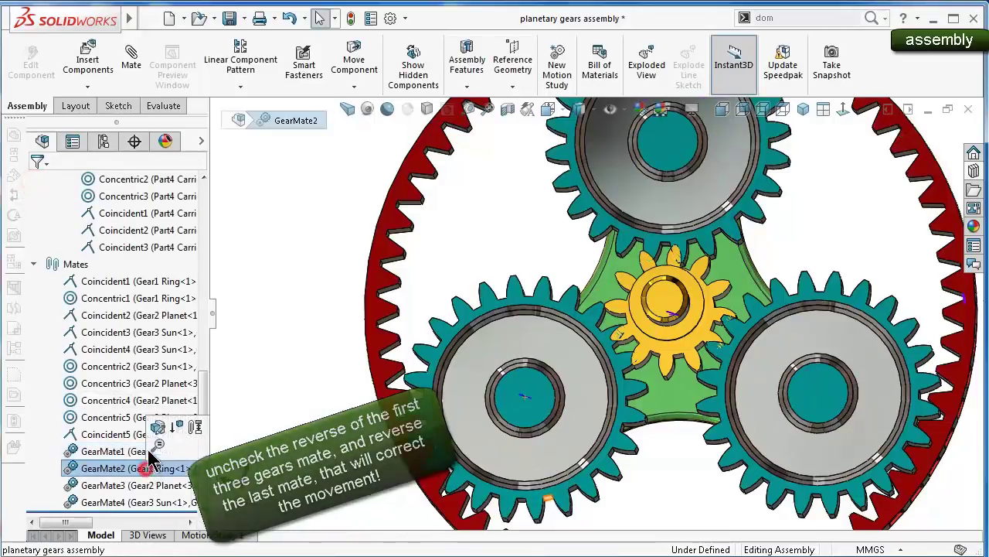
{"action": "left_click", "coordinate": [157, 430]}
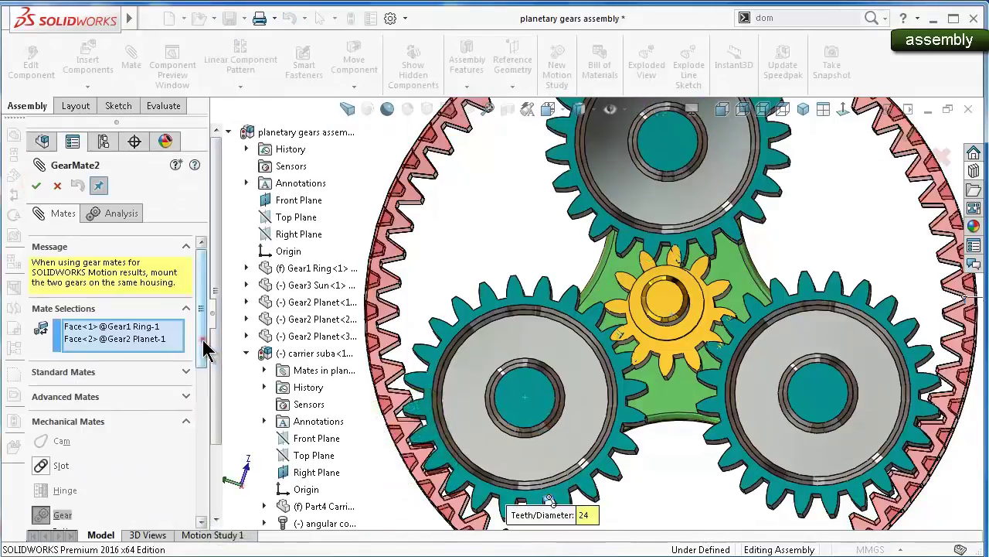
{"action": "left_click_drag", "start_coordinate": [205, 349], "coordinate": [209, 406]}
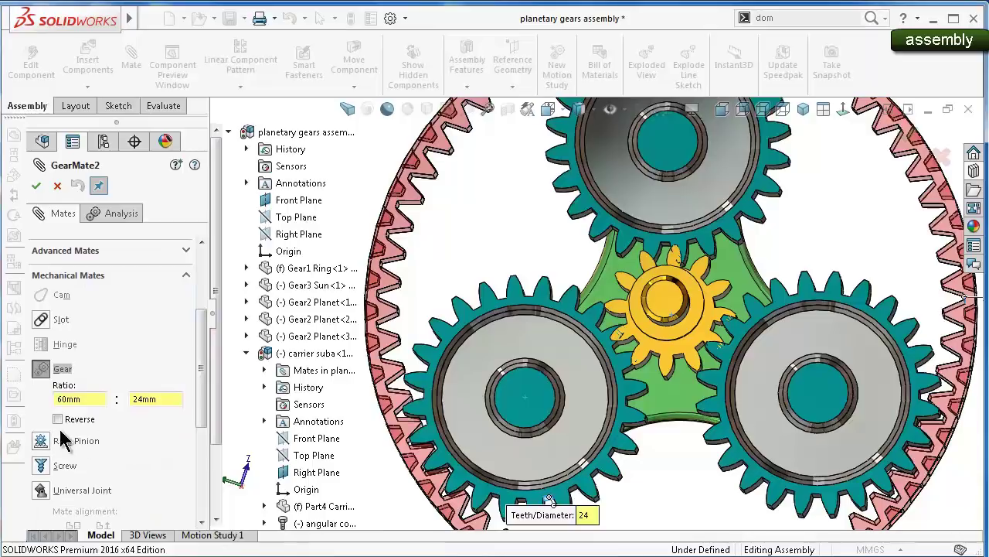
{"action": "left_click", "coordinate": [34, 185]}
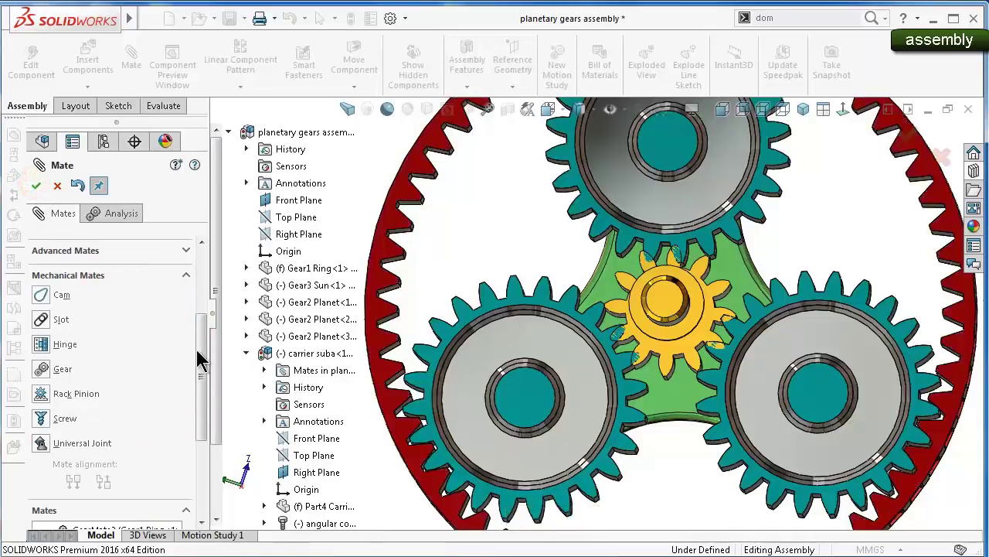
{"action": "left_click_drag", "start_coordinate": [199, 359], "coordinate": [199, 399]}
{"action": "left_click", "coordinate": [36, 186]}
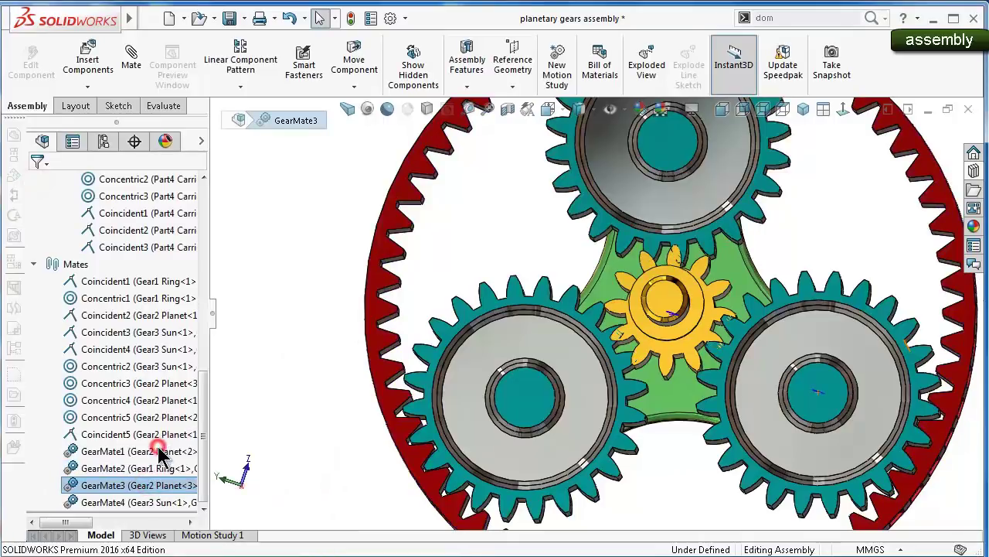
Confirm the edited GearMate3 settings
{"action": "left_click_drag", "start_coordinate": [203, 362], "coordinate": [217, 414]}
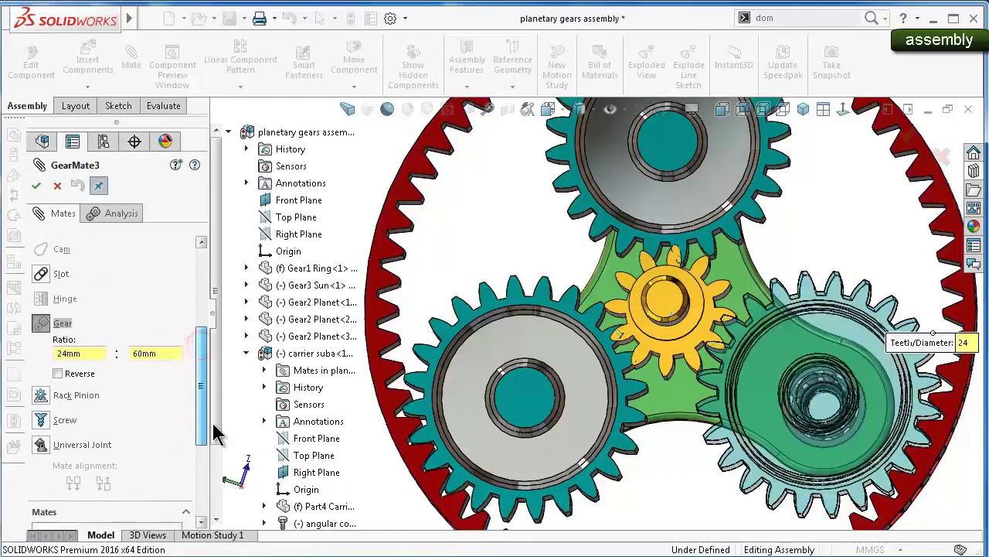
{"action": "left_click", "coordinate": [34, 187]}
{"action": "mouse_move", "coordinate": [201, 381]}
{"action": "left_mouse_down"}
{"action": "mouse_move", "coordinate": [198, 431]}
{"action": "mouse_move", "coordinate": [200, 377]}
{"action": "mouse_move", "coordinate": [204, 418]}
{"action": "left_mouse_up"}
{"action": "left_click", "coordinate": [35, 185]}
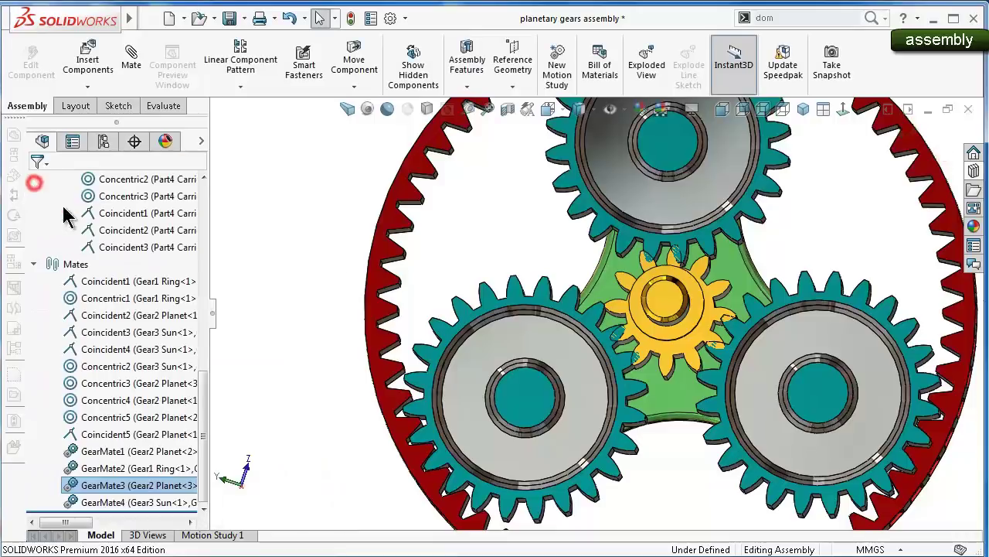
Reverse GearMate4's direction, keeping its 12mm : 24mm ratio, and close the mate panel
{"action": "left_click", "coordinate": [145, 458]}
{"action": "left_click_drag", "start_coordinate": [201, 328], "coordinate": [203, 407]}
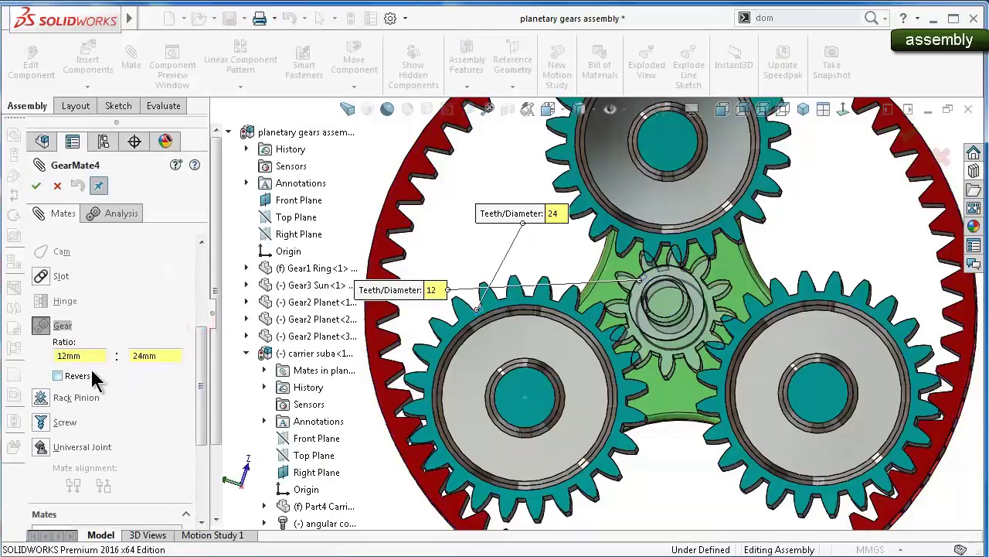
{"action": "left_click", "coordinate": [35, 187]}
{"action": "left_click_drag", "start_coordinate": [512, 313], "coordinate": [847, 161]}
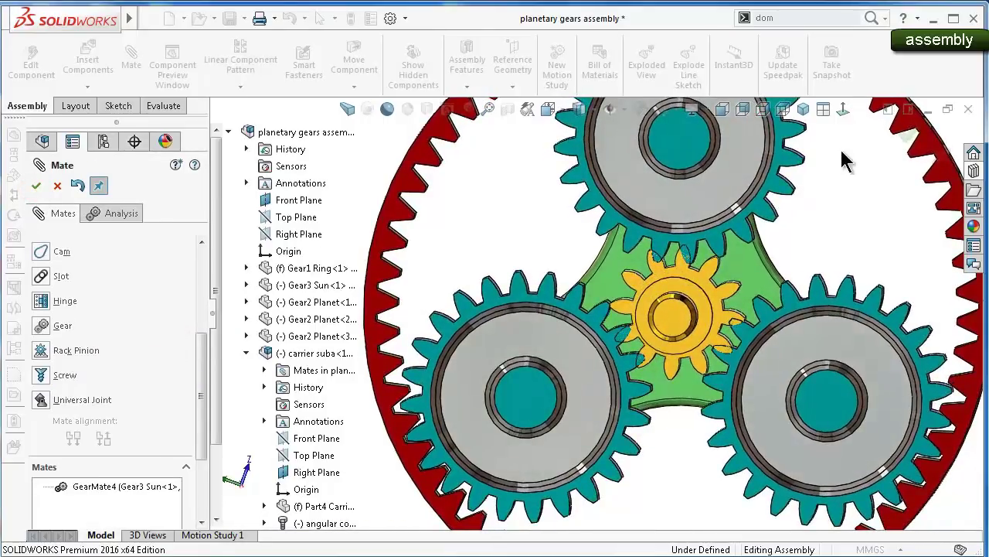
{"action": "left_click", "coordinate": [35, 186]}
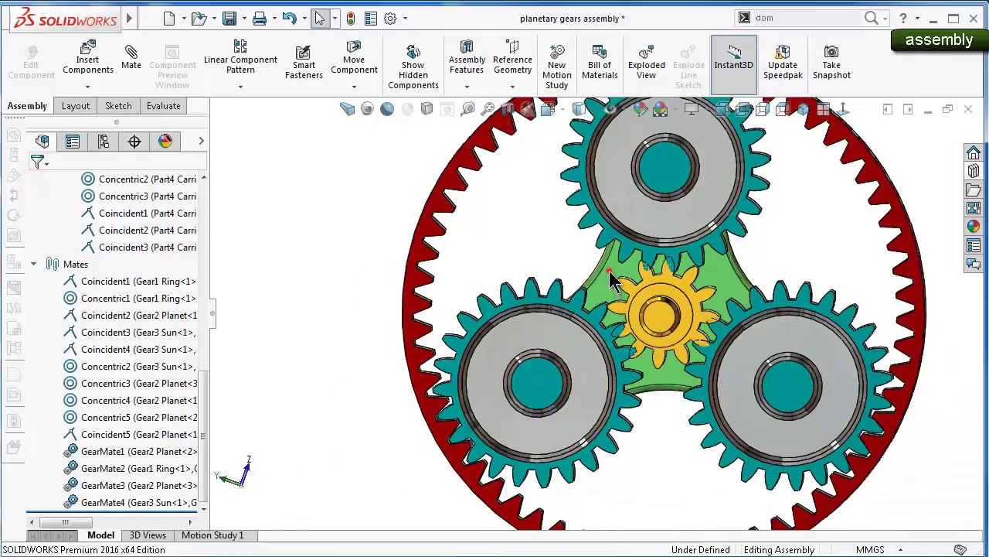
Rotate the carrier both ways to confirm the planets turn around the sun gear
{"action": "mouse_move", "coordinate": [615, 286]}
{"action": "left_mouse_down"}
{"action": "mouse_move", "coordinate": [591, 309]}
{"action": "mouse_move", "coordinate": [652, 341]}
{"action": "mouse_move", "coordinate": [659, 330]}
{"action": "left_mouse_up"}
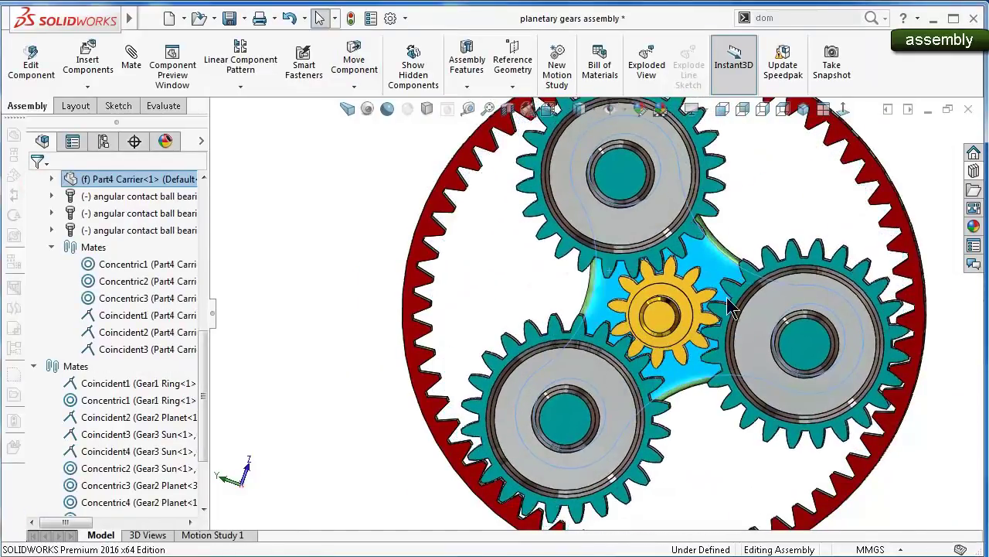
{"action": "mouse_move", "coordinate": [727, 263]}
{"action": "left_mouse_down"}
{"action": "mouse_move", "coordinate": [628, 278]}
{"action": "mouse_move", "coordinate": [694, 318]}
{"action": "left_mouse_up"}
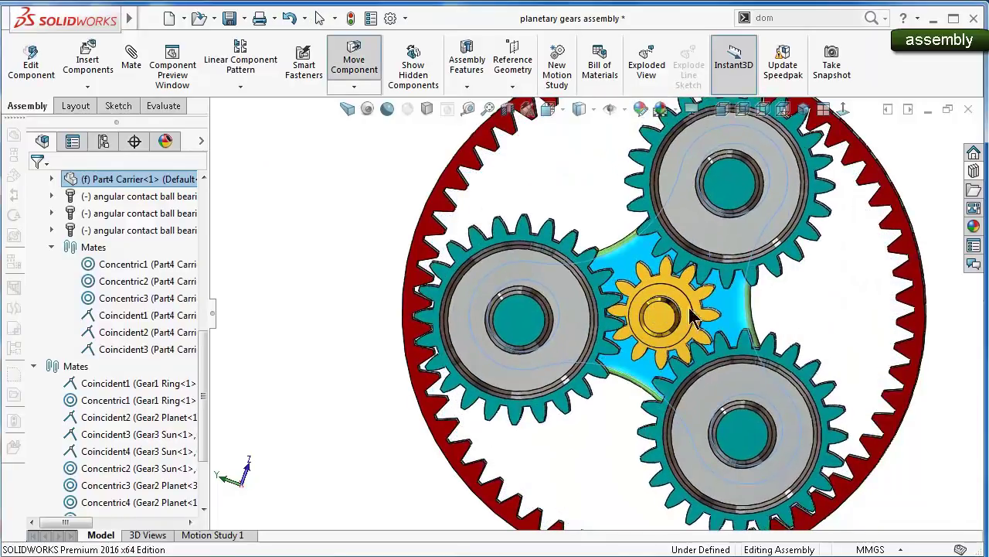
{"action": "left_click", "coordinate": [802, 301]}
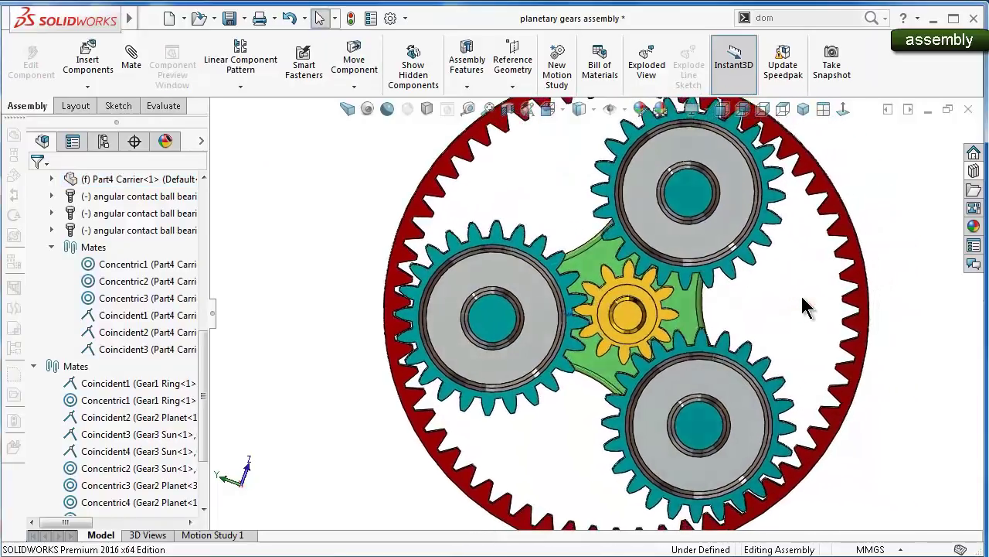
{"action": "scroll", "coordinate": [792, 301], "scroll_direction": "up", "scroll_amount": 1}
{"action": "middle_click_drag", "start_coordinate": [788, 294], "coordinate": [653, 303]}
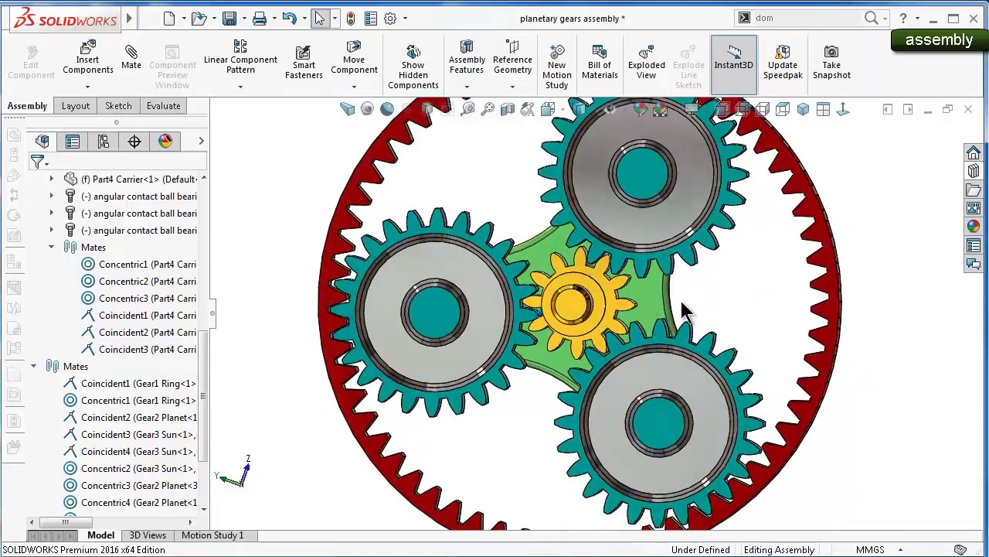
{"action": "mouse_move", "coordinate": [653, 295]}
{"action": "left_mouse_down"}
{"action": "mouse_move", "coordinate": [575, 260]}
{"action": "mouse_move", "coordinate": [544, 340]}
{"action": "mouse_move", "coordinate": [627, 300]}
{"action": "left_mouse_up"}
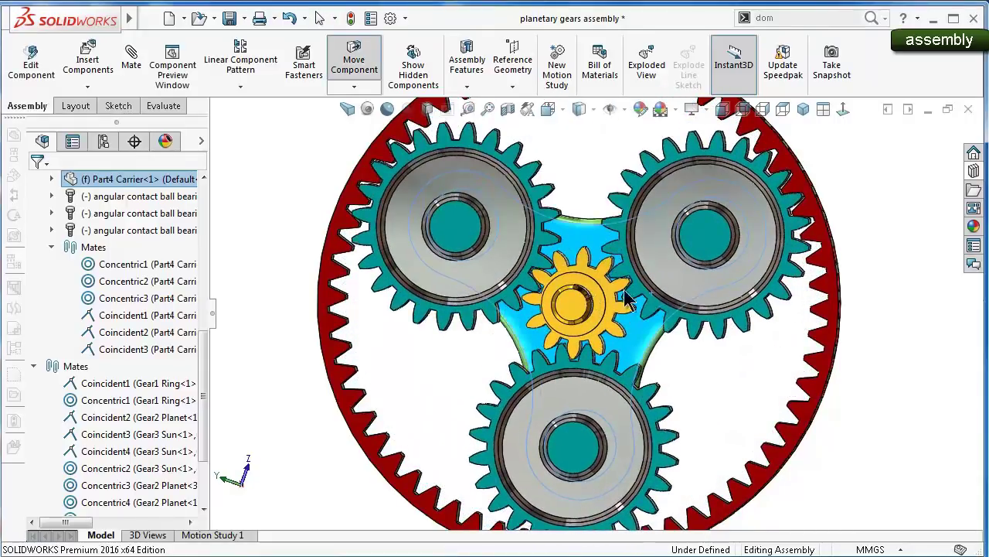
{"action": "mouse_move", "coordinate": [630, 207]}
{"action": "left_mouse_down"}
{"action": "mouse_move", "coordinate": [787, 321]}
{"action": "mouse_move", "coordinate": [420, 177]}
{"action": "mouse_move", "coordinate": [634, 490]}
{"action": "mouse_move", "coordinate": [726, 301]}
{"action": "mouse_move", "coordinate": [449, 332]}
{"action": "left_mouse_up"}
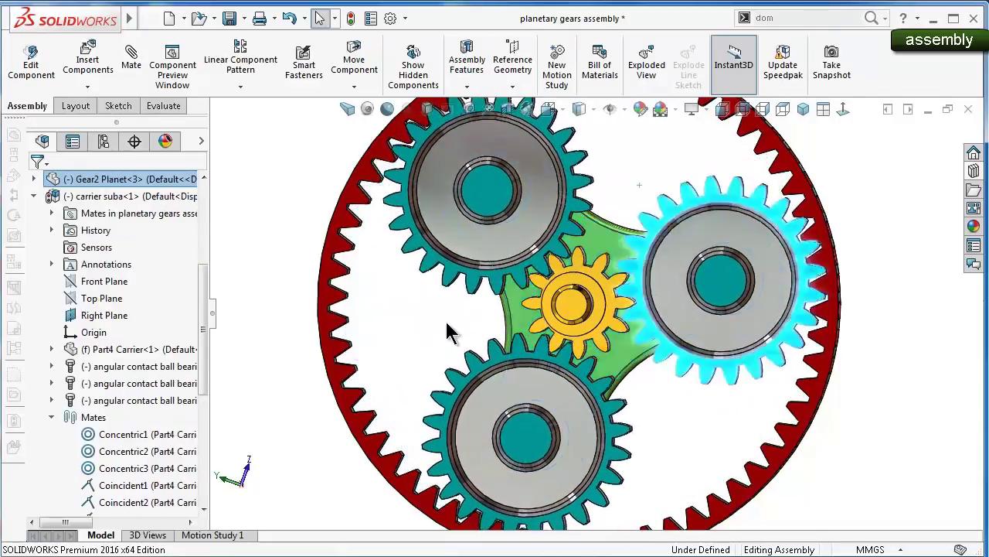
{"action": "mouse_move", "coordinate": [448, 332]}
{"action": "middle_mouse_down"}
{"action": "mouse_move", "coordinate": [579, 347]}
{"action": "mouse_move", "coordinate": [584, 363]}
{"action": "mouse_move", "coordinate": [744, 377]}
{"action": "middle_mouse_up"}
{"action": "scroll", "coordinate": [736, 375], "scroll_direction": "up", "scroll_amount": 3}
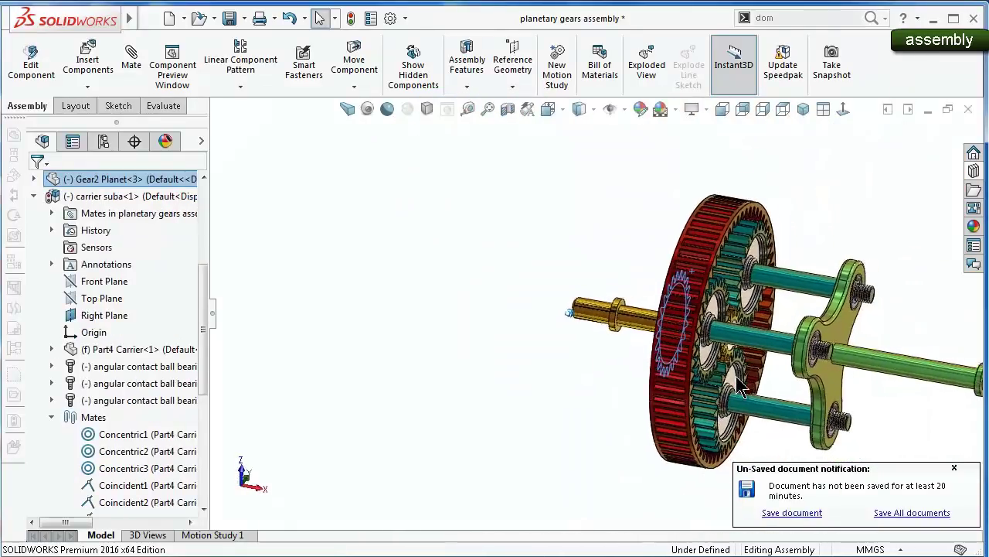
Save all modified documents with Rebuild and save, then spin the carrier again
{"action": "left_click", "coordinate": [229, 20]}
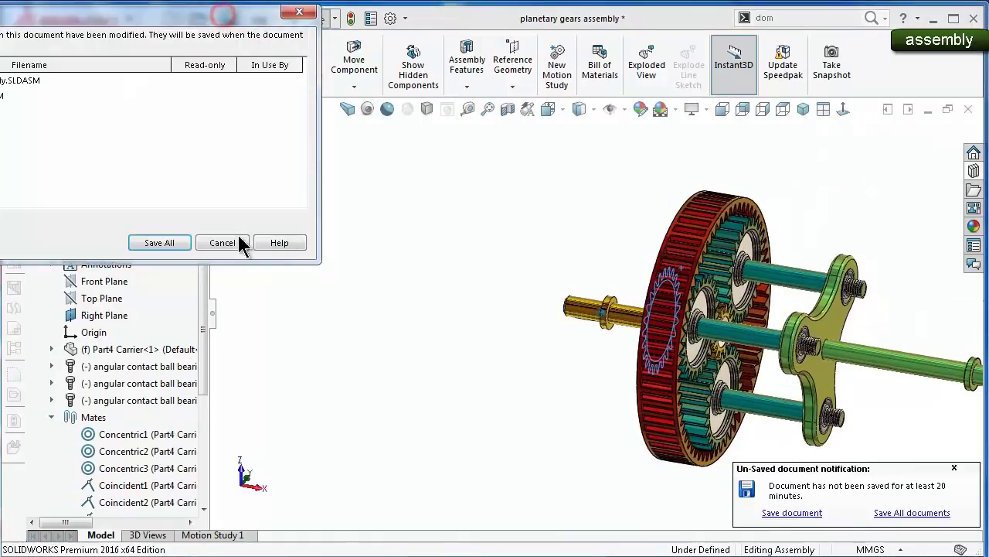
{"action": "left_click", "coordinate": [164, 245]}
{"action": "left_click", "coordinate": [462, 291]}
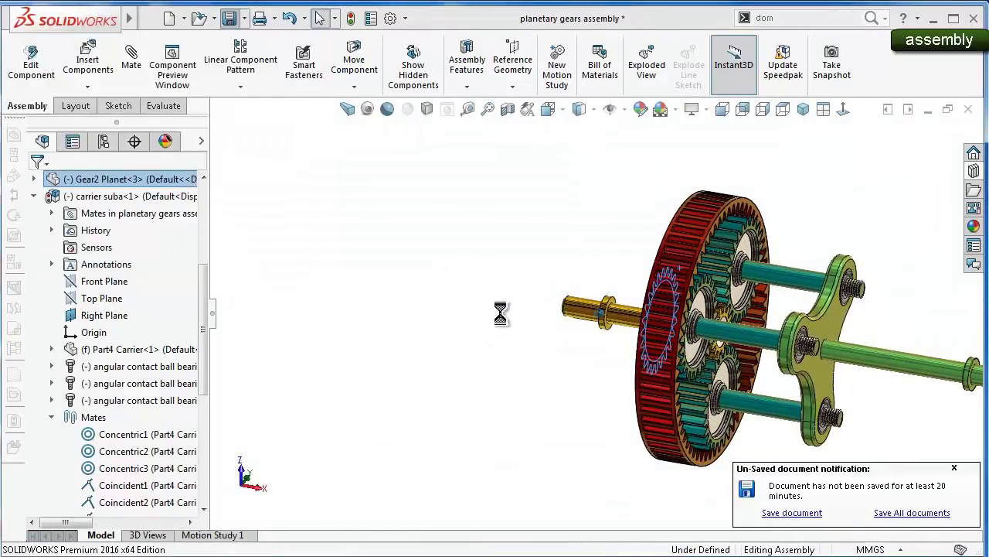
{"action": "left_click", "coordinate": [955, 468]}
{"action": "middle_click_drag", "start_coordinate": [918, 417], "coordinate": [607, 329]}
{"action": "mouse_move", "coordinate": [604, 326]}
{"action": "left_mouse_down"}
{"action": "mouse_move", "coordinate": [619, 312]}
{"action": "mouse_move", "coordinate": [641, 343]}
{"action": "mouse_move", "coordinate": [608, 331]}
{"action": "mouse_move", "coordinate": [610, 309]}
{"action": "mouse_move", "coordinate": [629, 332]}
{"action": "mouse_move", "coordinate": [592, 353]}
{"action": "mouse_move", "coordinate": [591, 313]}
{"action": "mouse_move", "coordinate": [616, 369]}
{"action": "mouse_move", "coordinate": [559, 347]}
{"action": "mouse_move", "coordinate": [634, 326]}
{"action": "mouse_move", "coordinate": [628, 350]}
{"action": "mouse_move", "coordinate": [611, 325]}
{"action": "mouse_move", "coordinate": [618, 333]}
{"action": "left_mouse_up"}
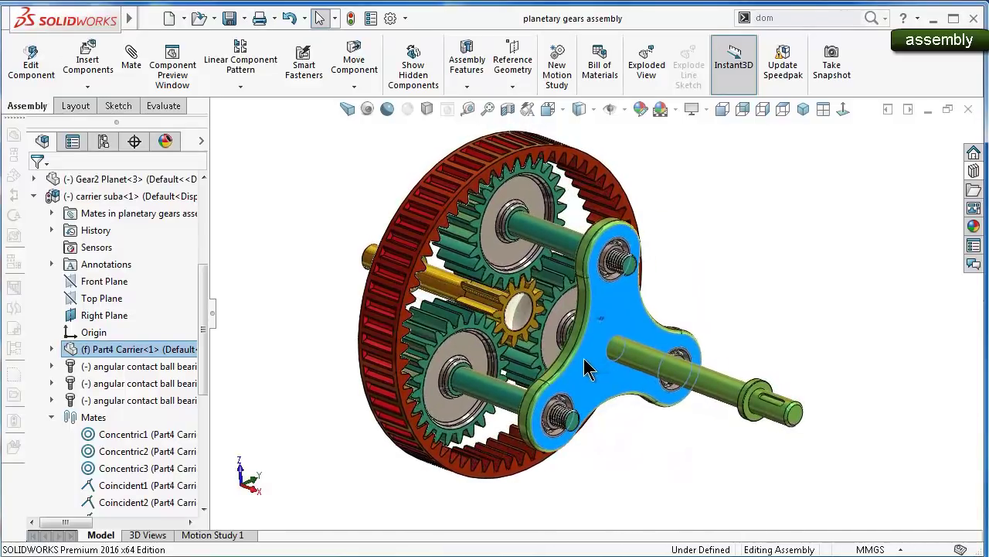
Add a new assembly configuration named case2
{"action": "left_click", "coordinate": [718, 221]}
{"action": "key", "text": "Left"}
{"action": "key", "text": "Left"}
{"action": "key", "text": "Left"}
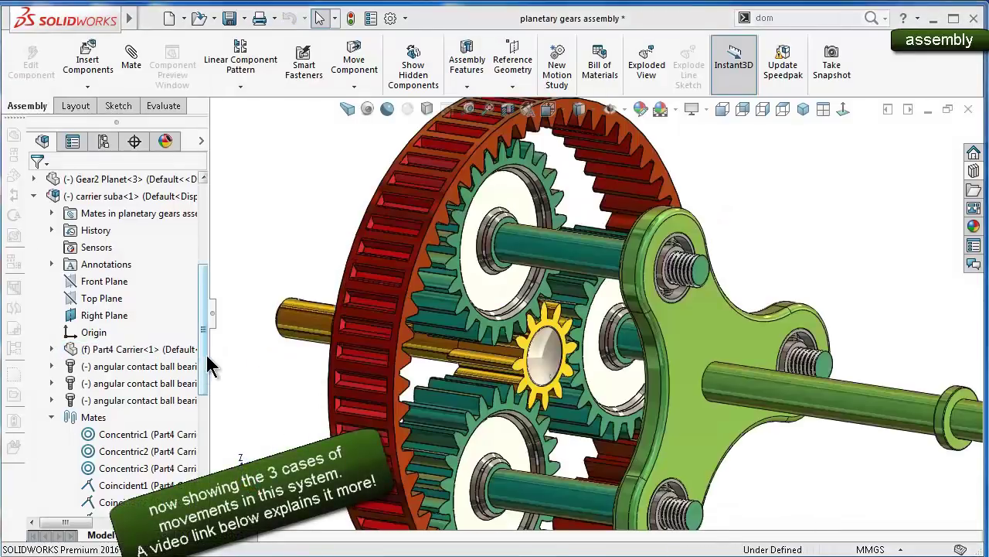
{"action": "mouse_move", "coordinate": [207, 367]}
{"action": "left_mouse_down"}
{"action": "mouse_move", "coordinate": [187, 315]}
{"action": "mouse_move", "coordinate": [192, 272]}
{"action": "left_mouse_up"}
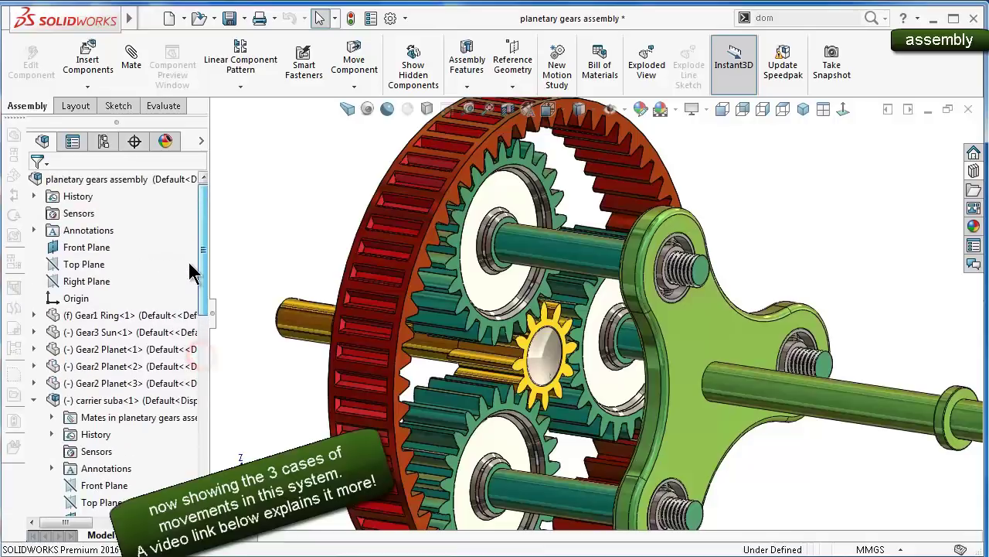
{"action": "left_click", "coordinate": [105, 142]}
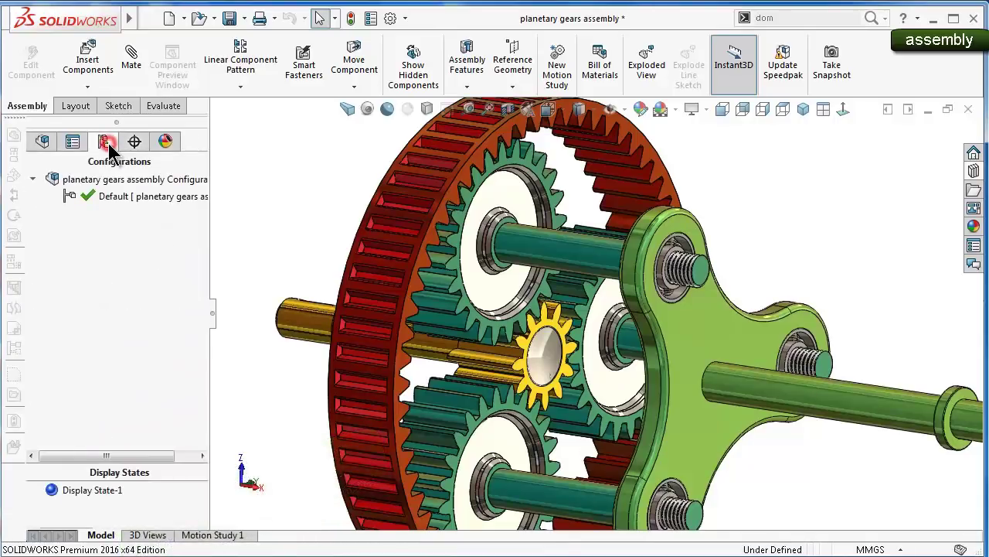
{"action": "right_click", "coordinate": [123, 182]}
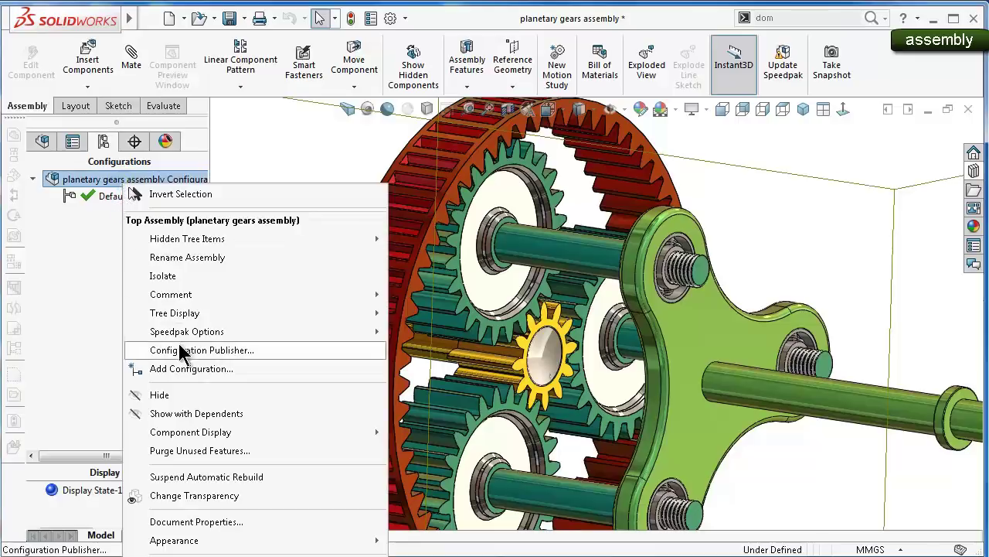
{"action": "left_click", "coordinate": [179, 369]}
{"action": "type", "text": "case2"}
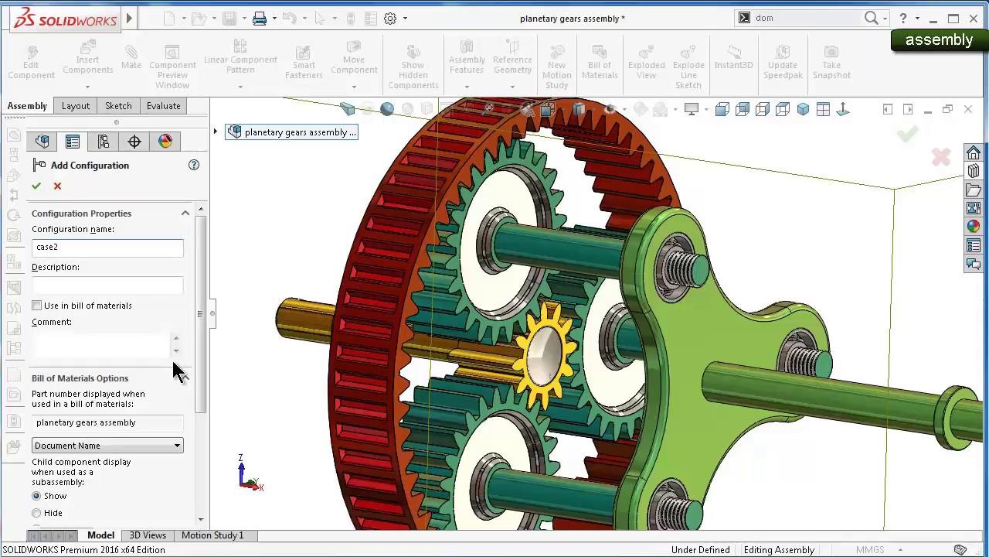
{"action": "left_click", "coordinate": [35, 186]}
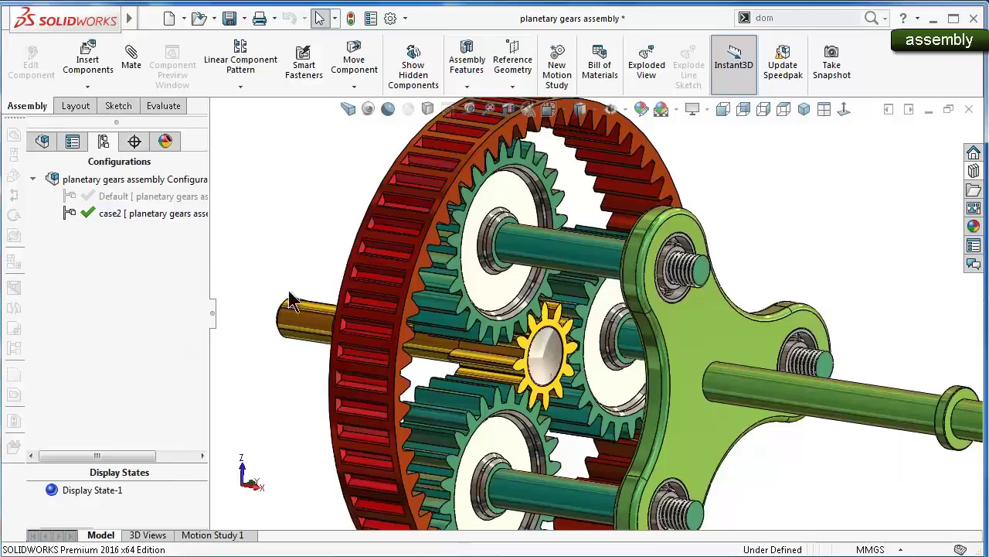
Fix Gear3 Sun in this configuration only and open the ring gear's options
{"action": "right_click", "coordinate": [545, 325]}
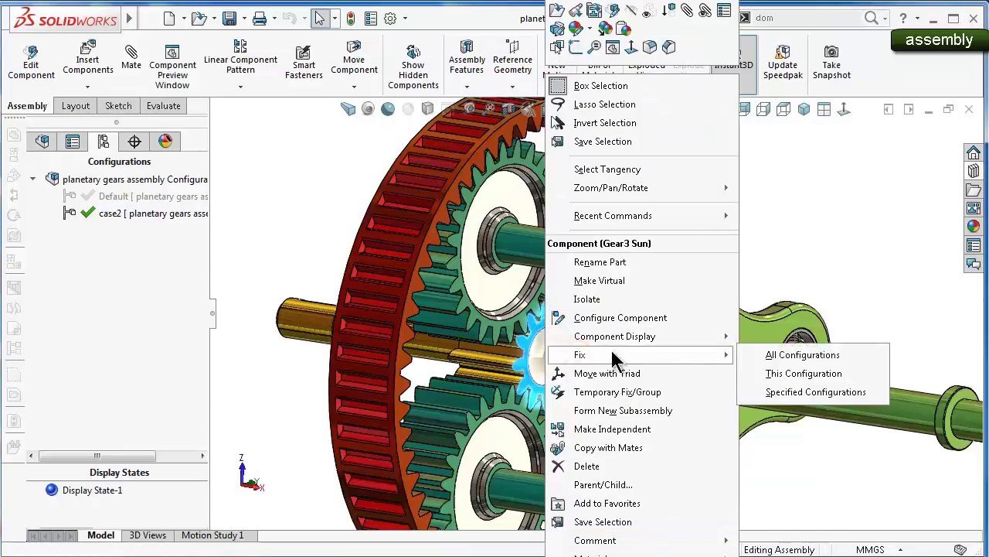
{"action": "left_click", "coordinate": [804, 373]}
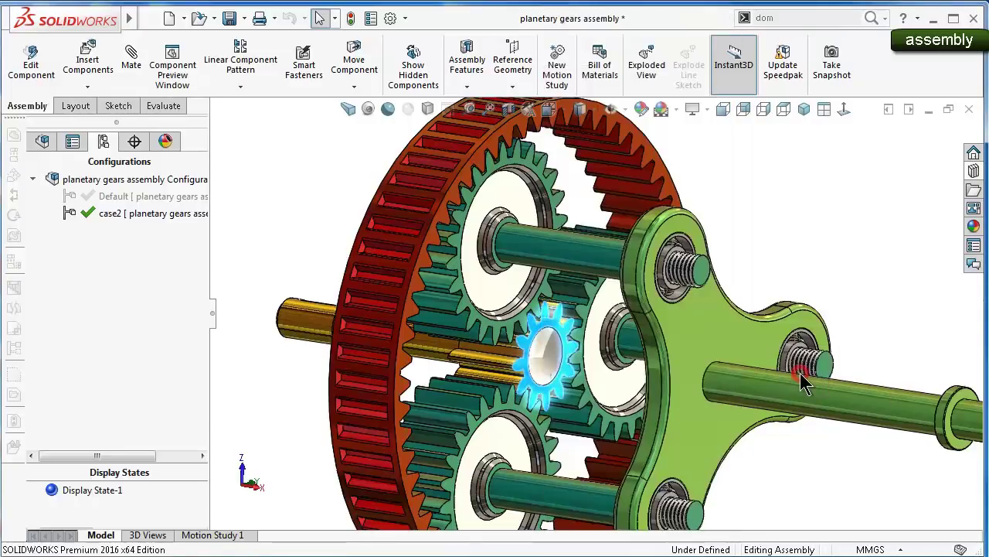
{"action": "right_click", "coordinate": [491, 153]}
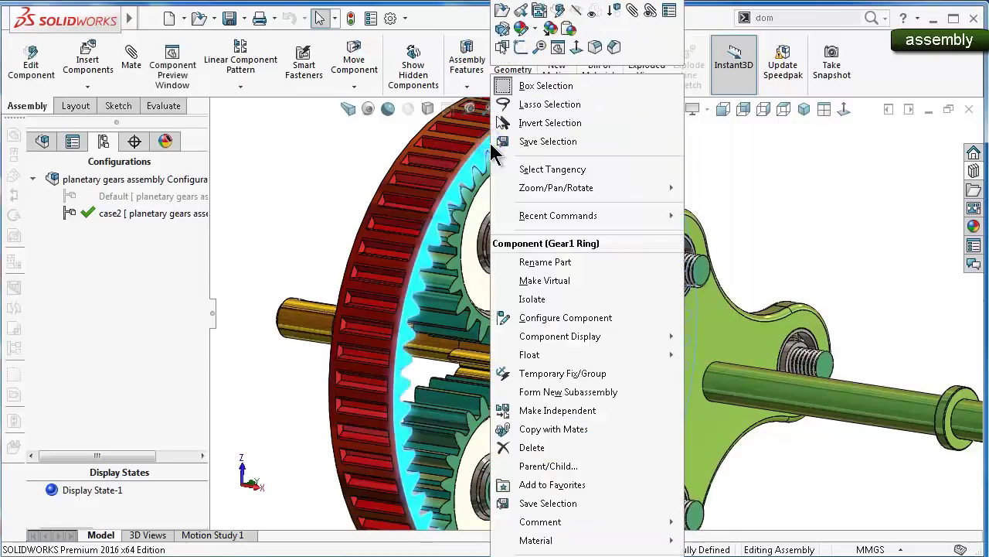
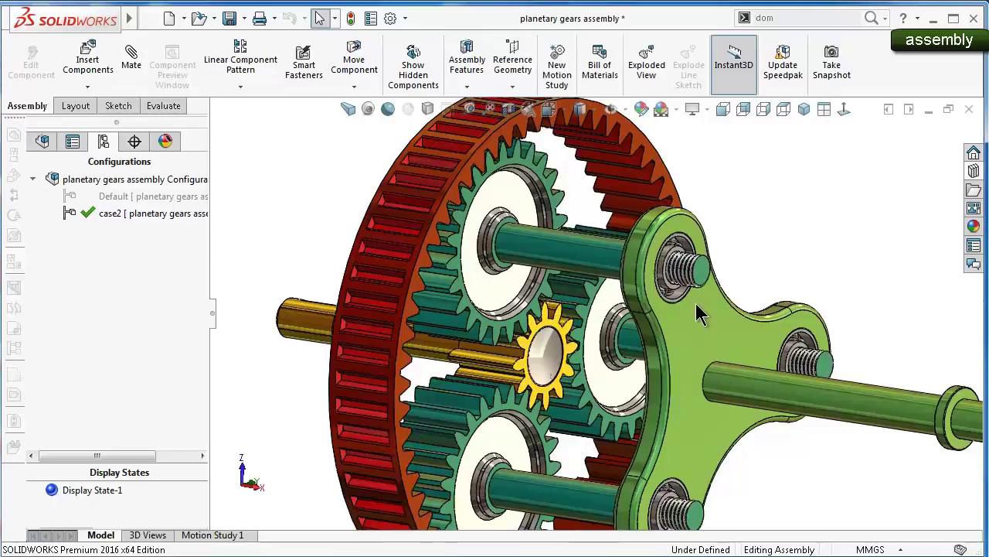
Turn the carrier in face-on and angled views to check the planet, sun and ring gears mesh
{"action": "mouse_move", "coordinate": [697, 307]}
{"action": "left_mouse_down"}
{"action": "mouse_move", "coordinate": [714, 298]}
{"action": "mouse_move", "coordinate": [726, 307]}
{"action": "mouse_move", "coordinate": [713, 364]}
{"action": "mouse_move", "coordinate": [722, 344]}
{"action": "mouse_move", "coordinate": [751, 343]}
{"action": "mouse_move", "coordinate": [654, 368]}
{"action": "mouse_move", "coordinate": [673, 312]}
{"action": "mouse_move", "coordinate": [698, 306]}
{"action": "mouse_move", "coordinate": [727, 327]}
{"action": "mouse_move", "coordinate": [694, 391]}
{"action": "mouse_move", "coordinate": [667, 400]}
{"action": "mouse_move", "coordinate": [592, 386]}
{"action": "mouse_move", "coordinate": [481, 276]}
{"action": "left_mouse_up"}
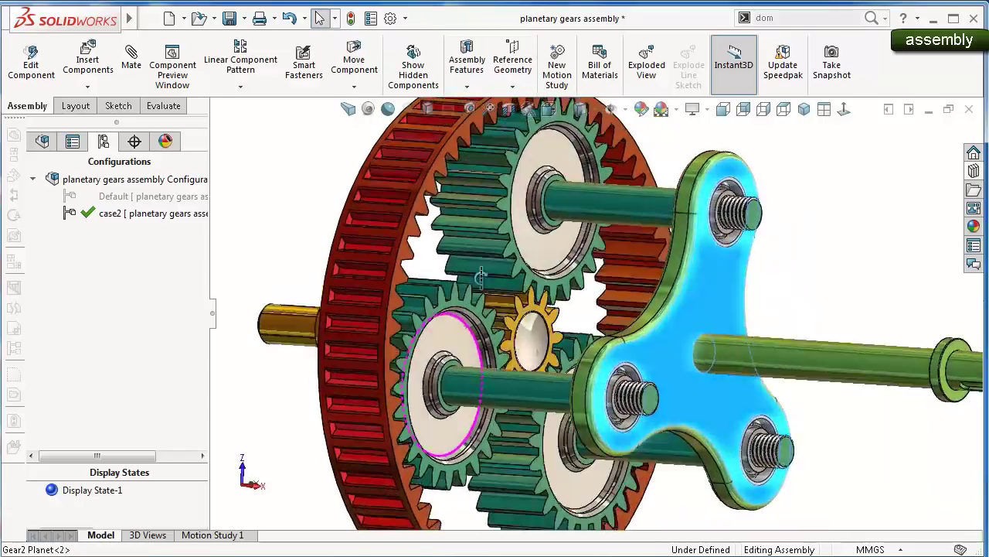
{"action": "key", "text": "ctrl+1"}
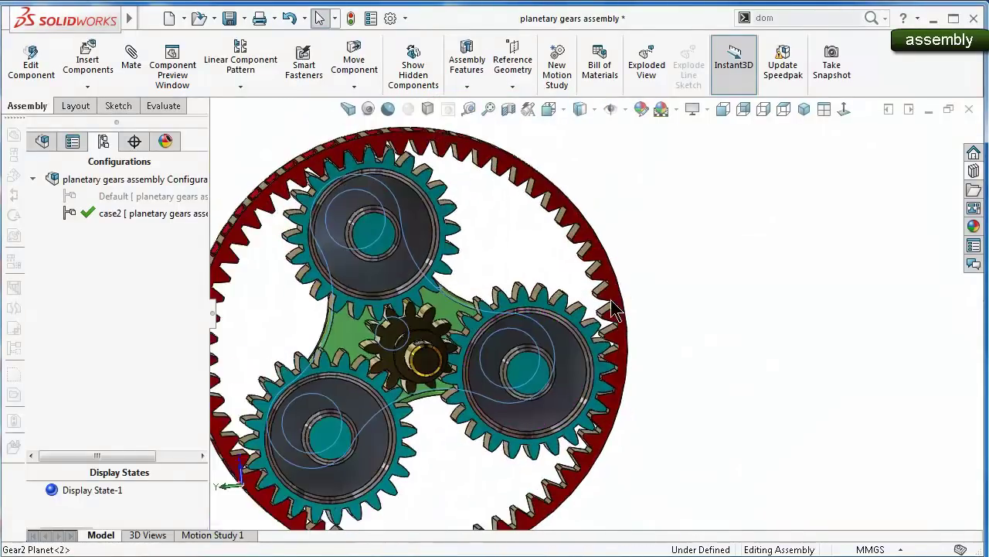
{"action": "mouse_move", "coordinate": [622, 328]}
{"action": "left_mouse_down"}
{"action": "mouse_move", "coordinate": [595, 394]}
{"action": "mouse_move", "coordinate": [541, 441]}
{"action": "mouse_move", "coordinate": [482, 464]}
{"action": "mouse_move", "coordinate": [410, 459]}
{"action": "mouse_move", "coordinate": [347, 410]}
{"action": "mouse_move", "coordinate": [325, 338]}
{"action": "mouse_move", "coordinate": [335, 281]}
{"action": "mouse_move", "coordinate": [383, 257]}
{"action": "mouse_move", "coordinate": [506, 265]}
{"action": "mouse_move", "coordinate": [543, 397]}
{"action": "mouse_move", "coordinate": [490, 480]}
{"action": "mouse_move", "coordinate": [373, 477]}
{"action": "mouse_move", "coordinate": [298, 343]}
{"action": "mouse_move", "coordinate": [349, 270]}
{"action": "mouse_move", "coordinate": [479, 282]}
{"action": "mouse_move", "coordinate": [498, 397]}
{"action": "left_mouse_up"}
{"action": "middle_click_drag", "start_coordinate": [534, 364], "coordinate": [757, 413]}
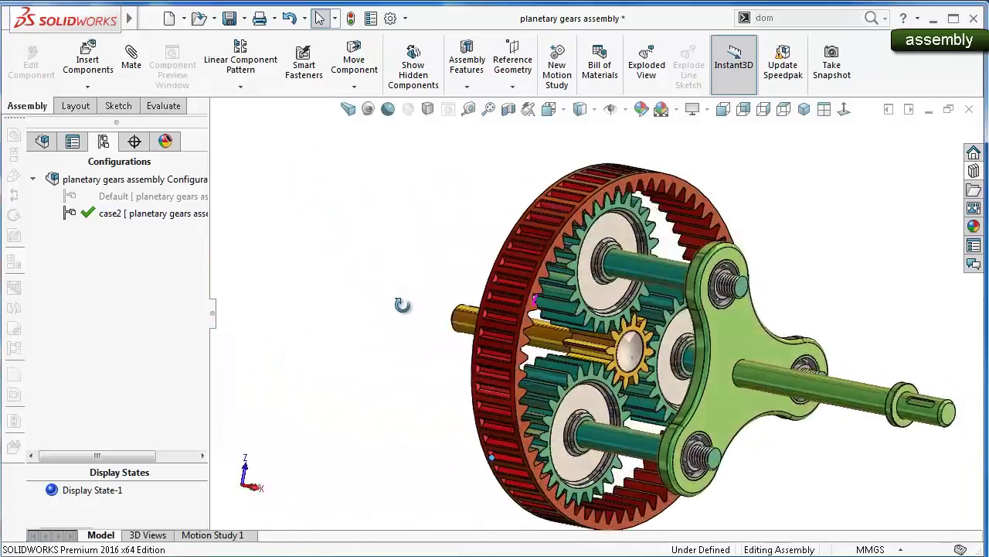
{"action": "scroll", "coordinate": [773, 402], "scroll_direction": "down", "scroll_amount": 2}
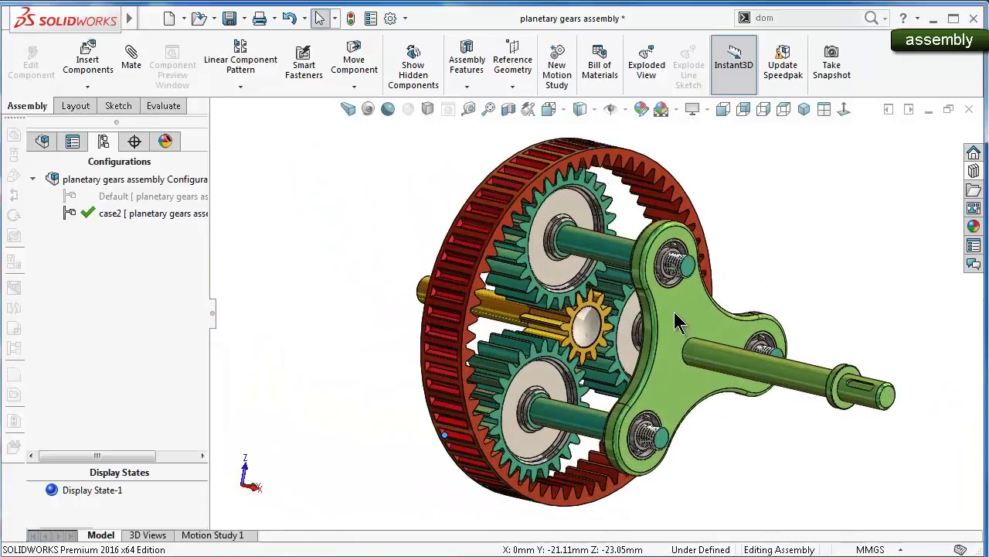
{"action": "left_click_drag", "start_coordinate": [675, 313], "coordinate": [724, 319]}
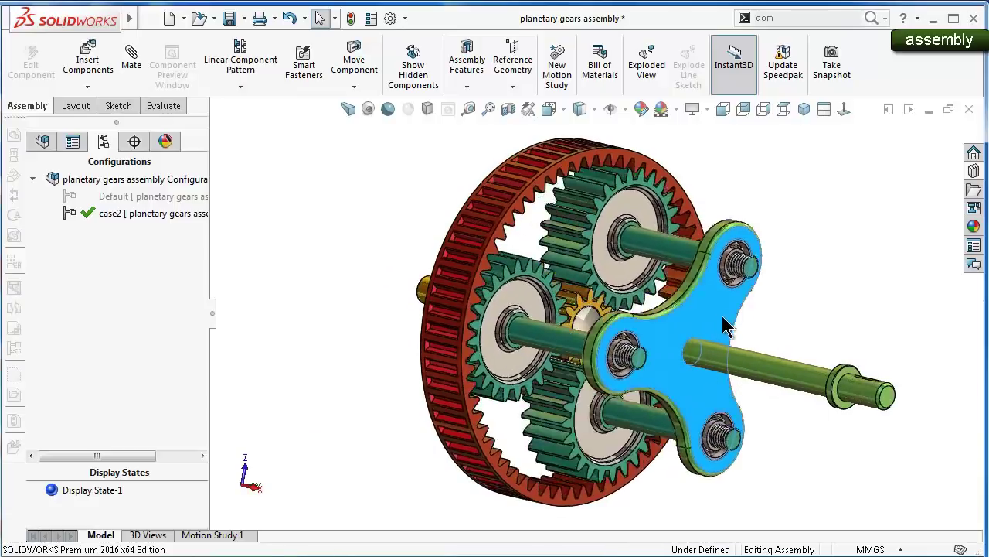
{"action": "left_click_drag", "start_coordinate": [724, 317], "coordinate": [680, 337]}
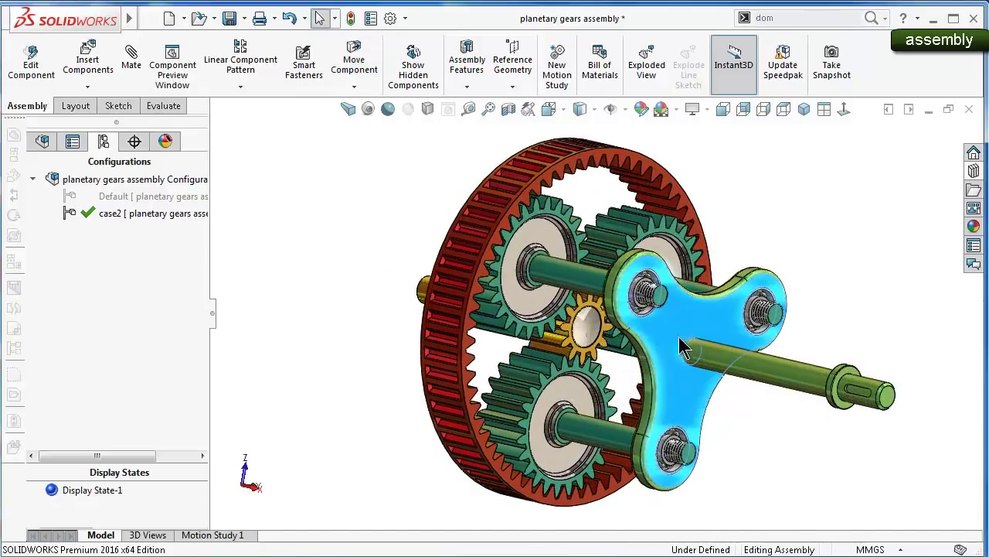
{"action": "left_click", "coordinate": [345, 280]}
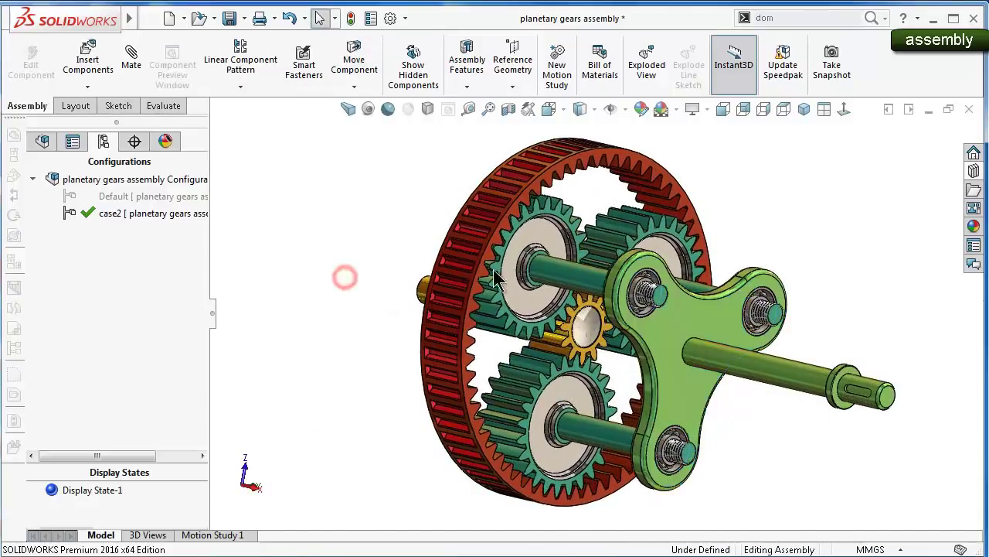
Add an assembly configuration named case3 from the ConfigurationManager and activate it
{"action": "right_click", "coordinate": [114, 182]}
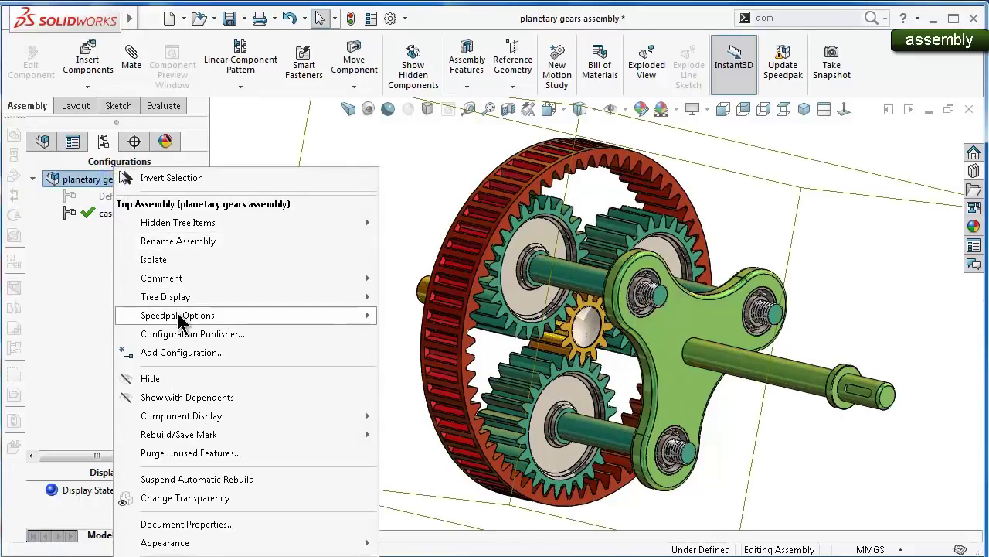
{"action": "left_click", "coordinate": [200, 353]}
{"action": "type", "text": "case3"}
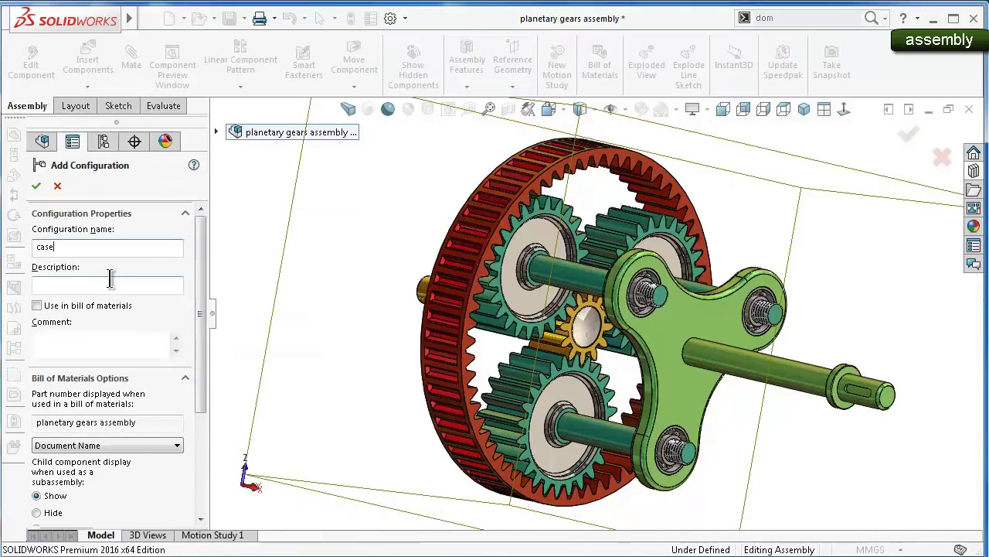
{"action": "left_click", "coordinate": [37, 186]}
{"action": "scroll", "coordinate": [691, 318], "scroll_direction": "down", "scroll_amount": 2}
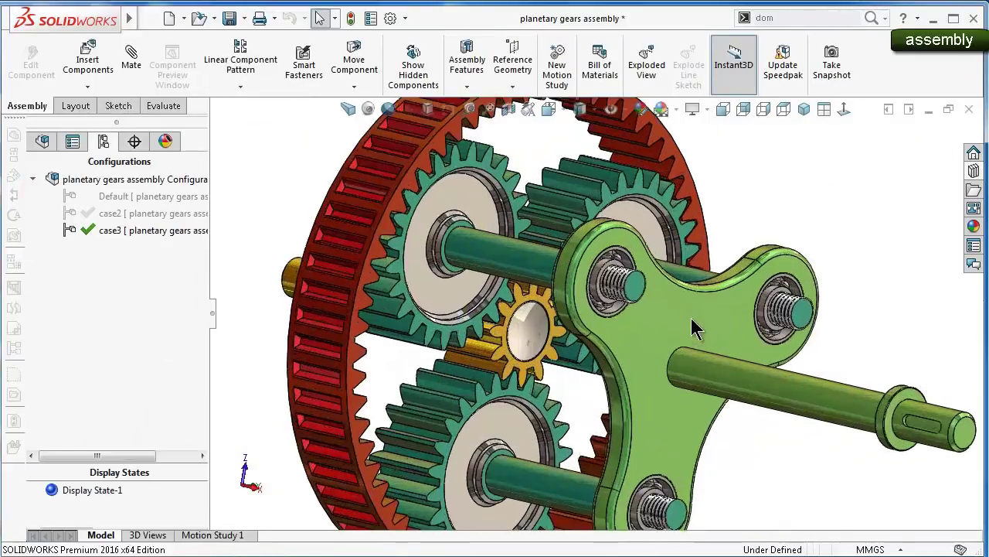
{"action": "scroll", "coordinate": [691, 318], "scroll_direction": "down", "scroll_amount": 2}
{"action": "left_click", "coordinate": [654, 317]}
{"action": "right_click", "coordinate": [654, 317]}
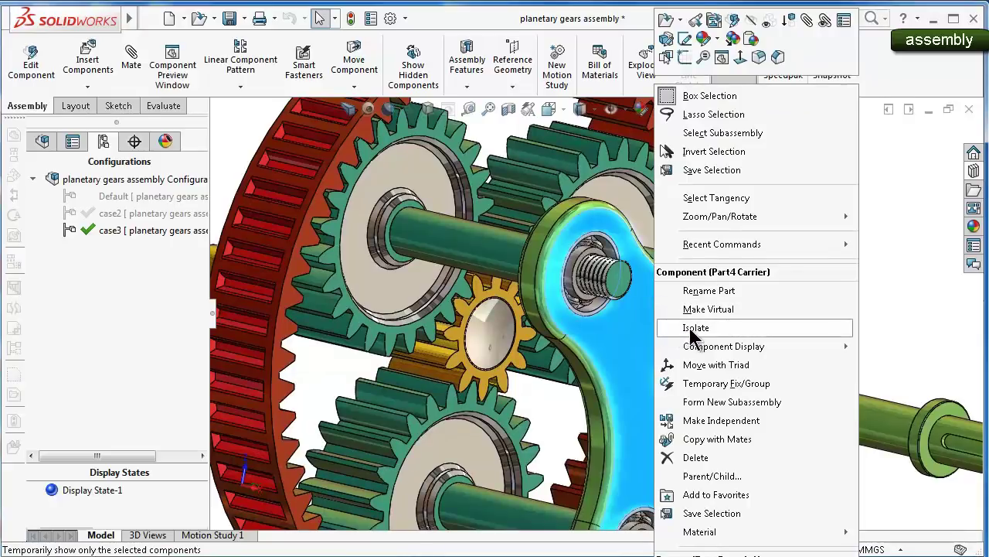
{"action": "scroll", "coordinate": [629, 294], "scroll_direction": "up", "scroll_amount": 3}
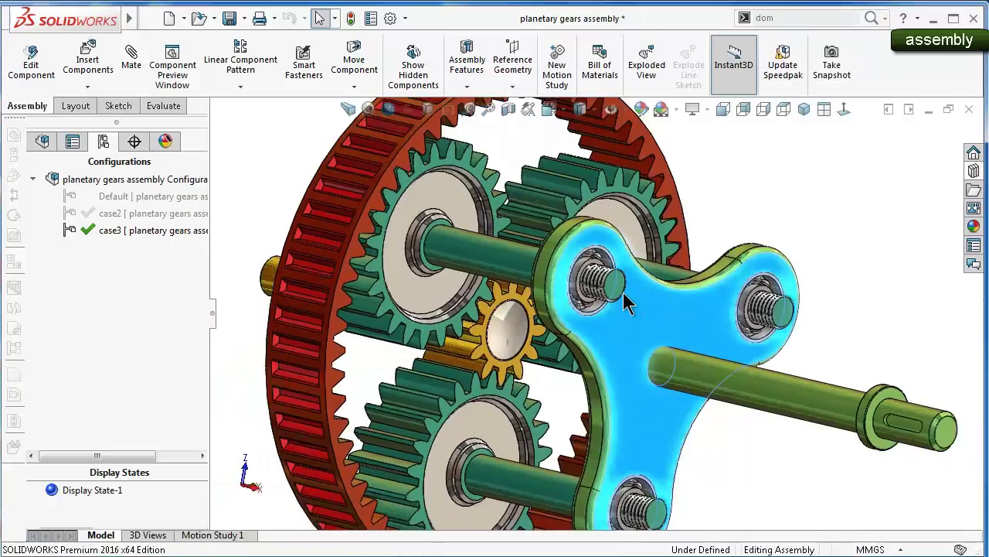
{"action": "left_click", "coordinate": [750, 202]}
{"action": "scroll", "coordinate": [750, 201], "scroll_direction": "down", "scroll_amount": 3}
{"action": "left_click", "coordinate": [692, 390]}
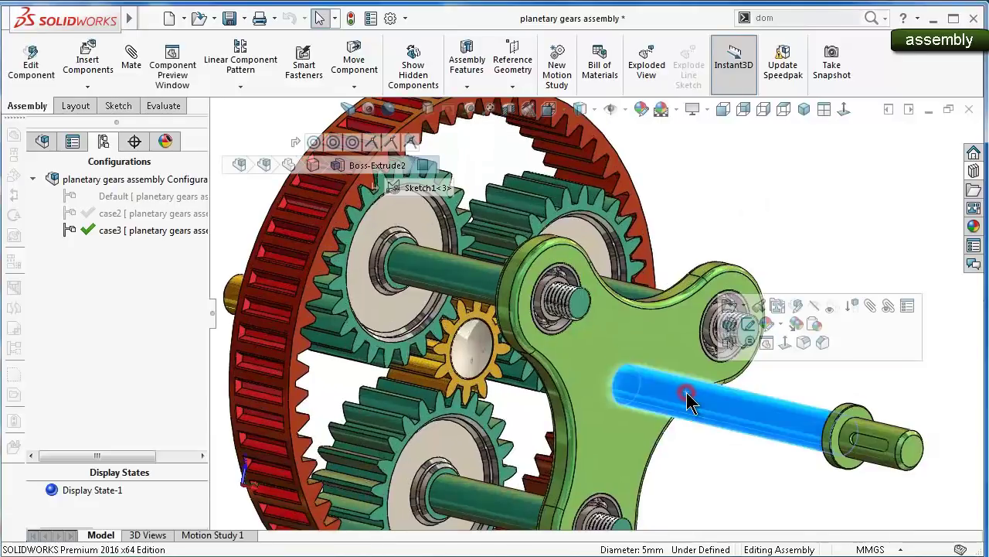
{"action": "right_click", "coordinate": [687, 392]}
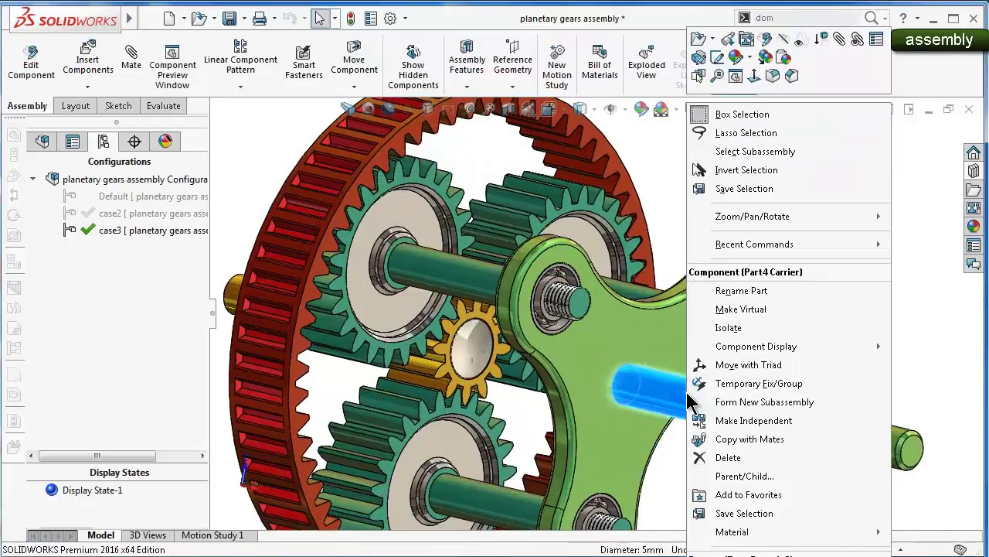
{"action": "left_click", "coordinate": [663, 179]}
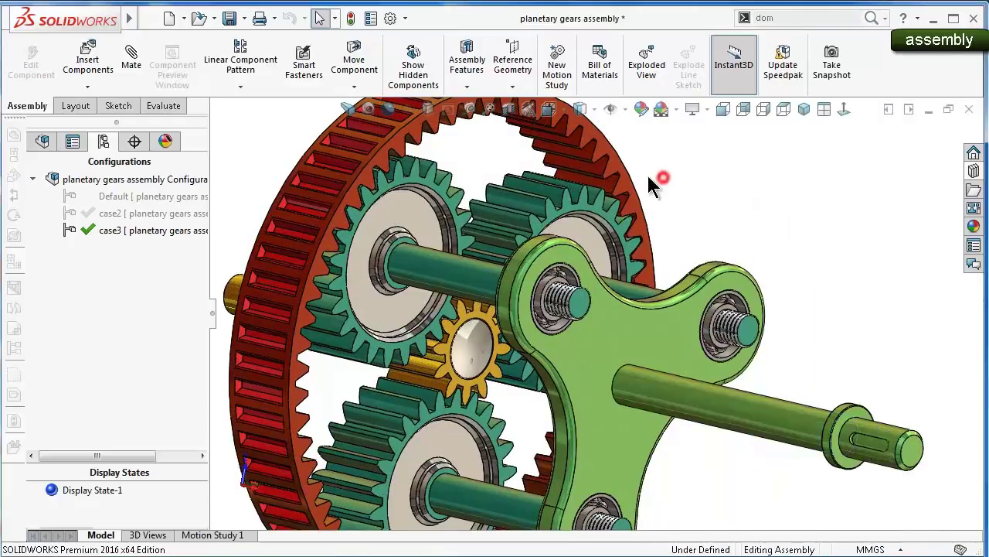
Fix carrier suba and float Gear3 Sun in this configuration only
{"action": "left_click", "coordinate": [42, 141]}
{"action": "scroll", "coordinate": [207, 282], "scroll_direction": "down", "scroll_amount": 4}
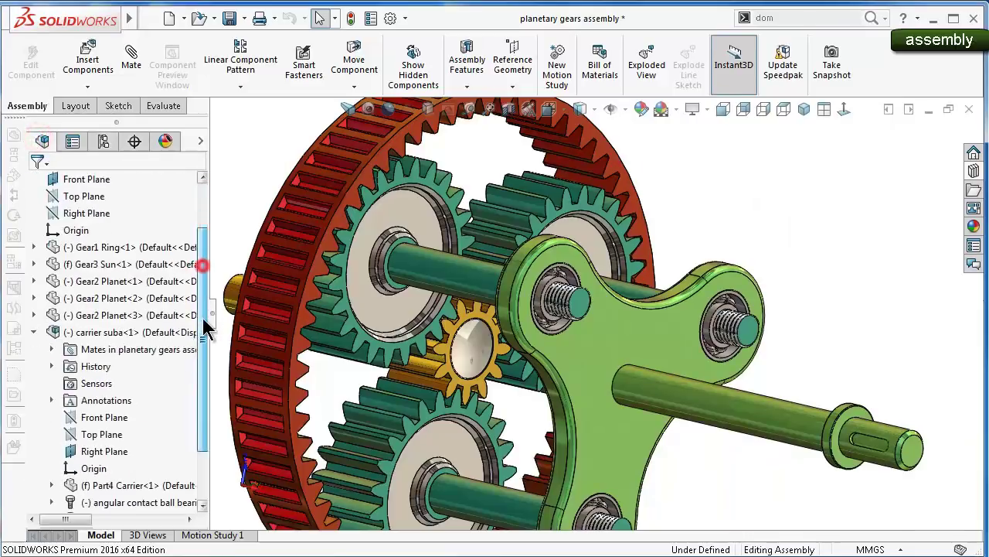
{"action": "scroll", "coordinate": [204, 309], "scroll_direction": "down", "scroll_amount": 1}
{"action": "right_click", "coordinate": [148, 317]}
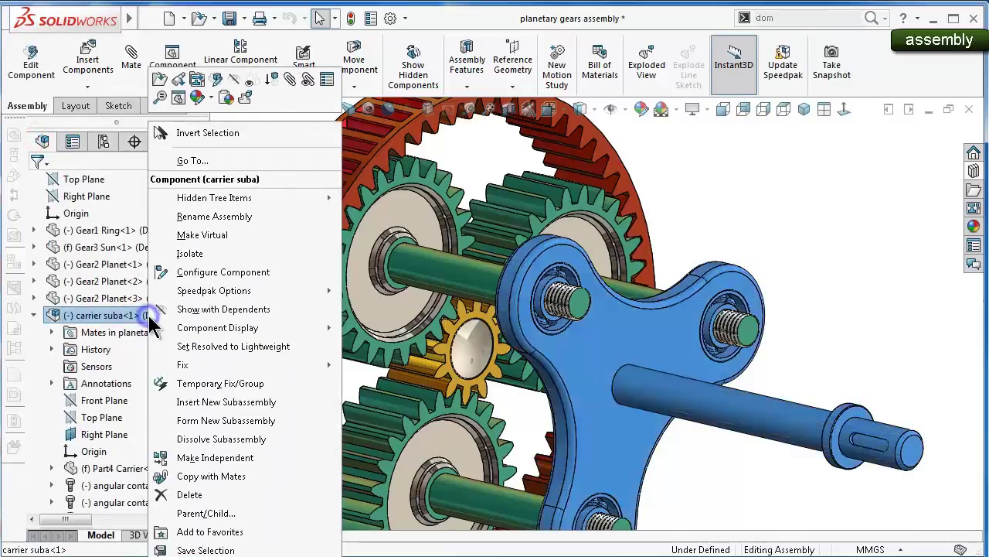
{"action": "left_click", "coordinate": [183, 365]}
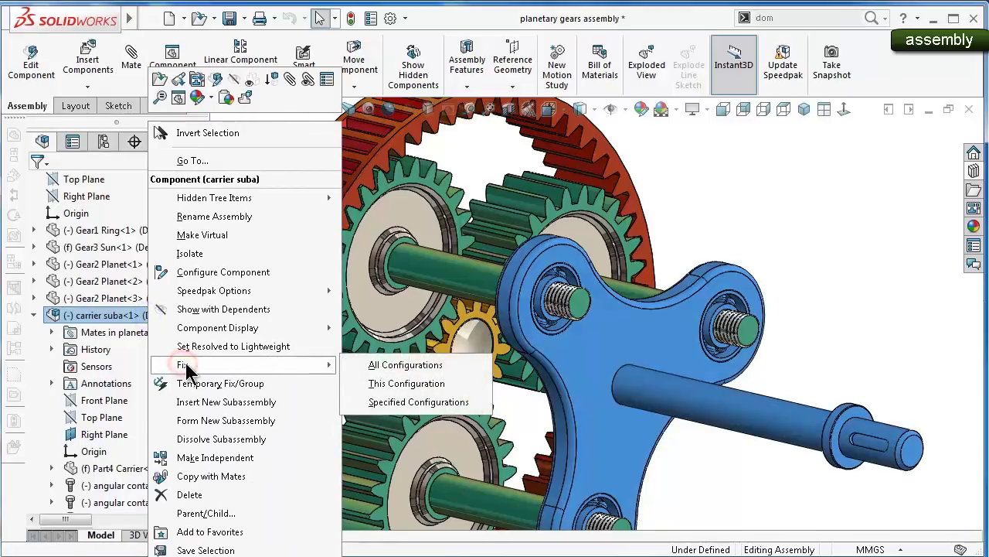
{"action": "left_click", "coordinate": [396, 384]}
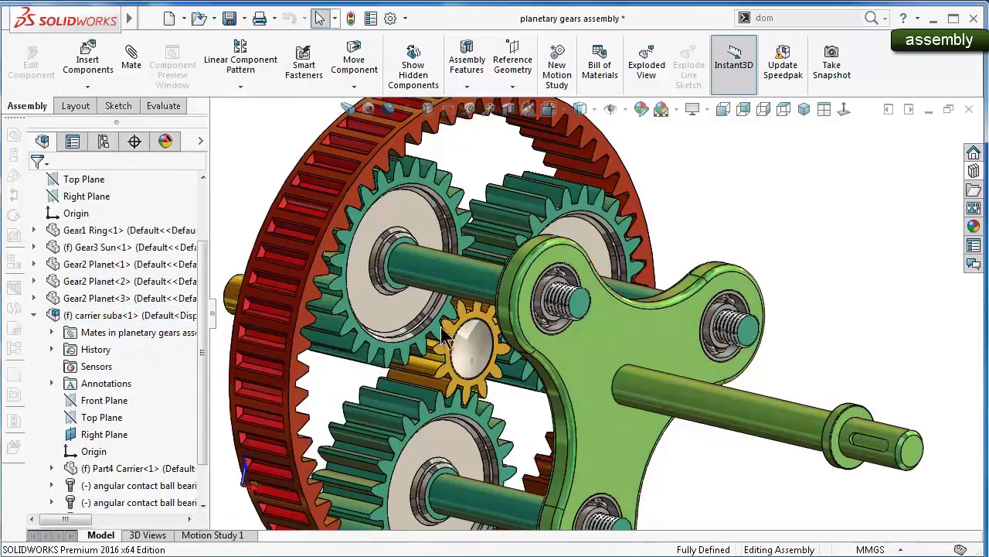
{"action": "right_click", "coordinate": [456, 341]}
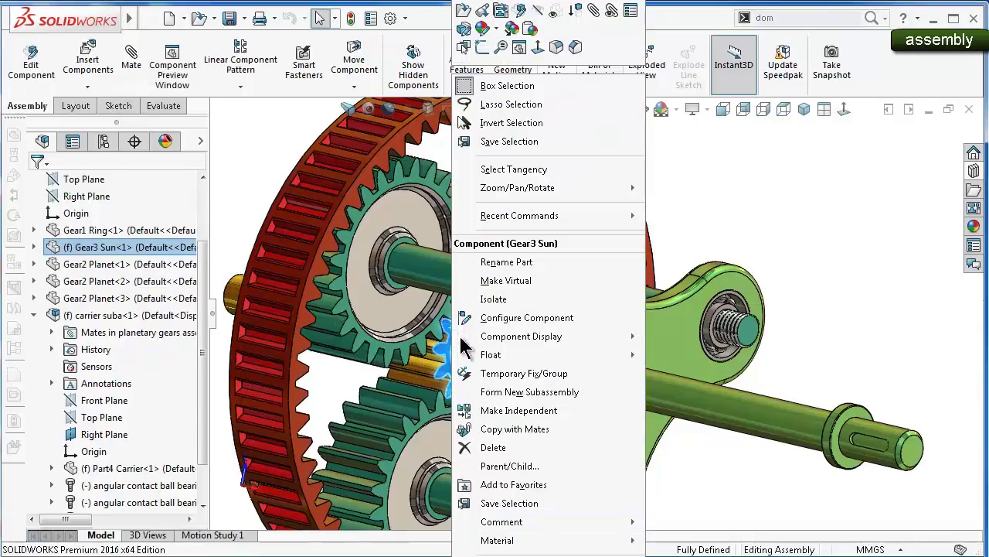
{"action": "mouse_move", "coordinate": [491, 355]}
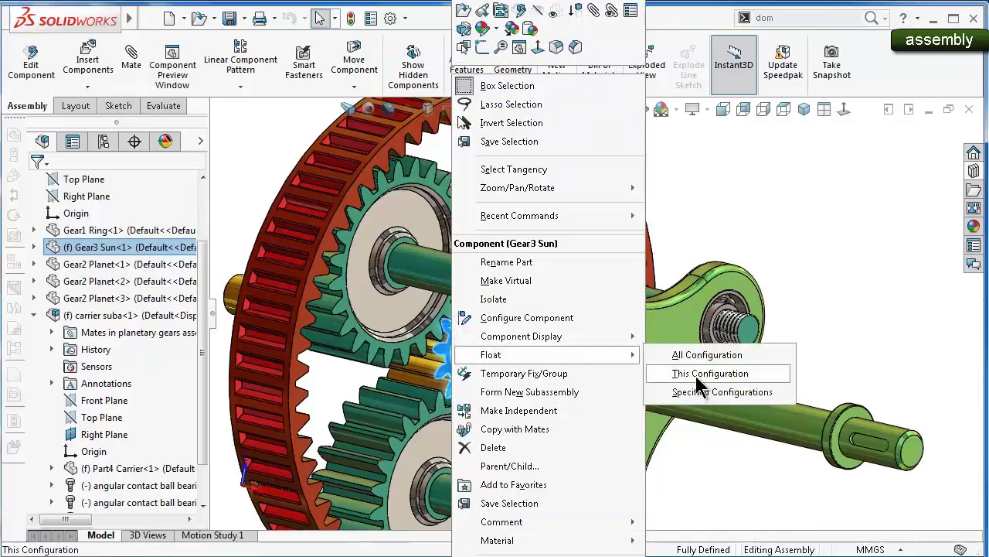
{"action": "left_click", "coordinate": [698, 377]}
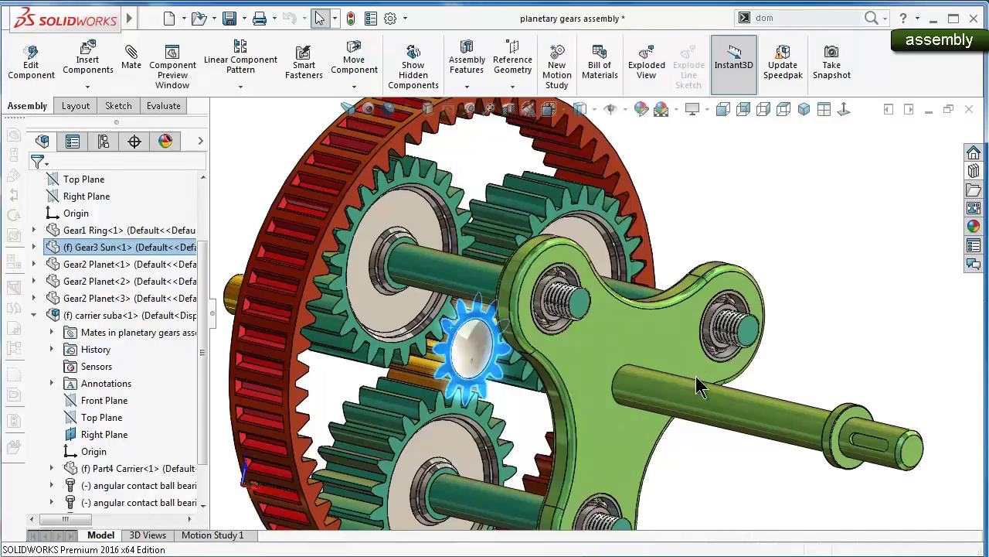
Leave Gear1 Ring unfixed, clear its selection, and orbit the assembly so Z points up
{"action": "right_click", "coordinate": [369, 186]}
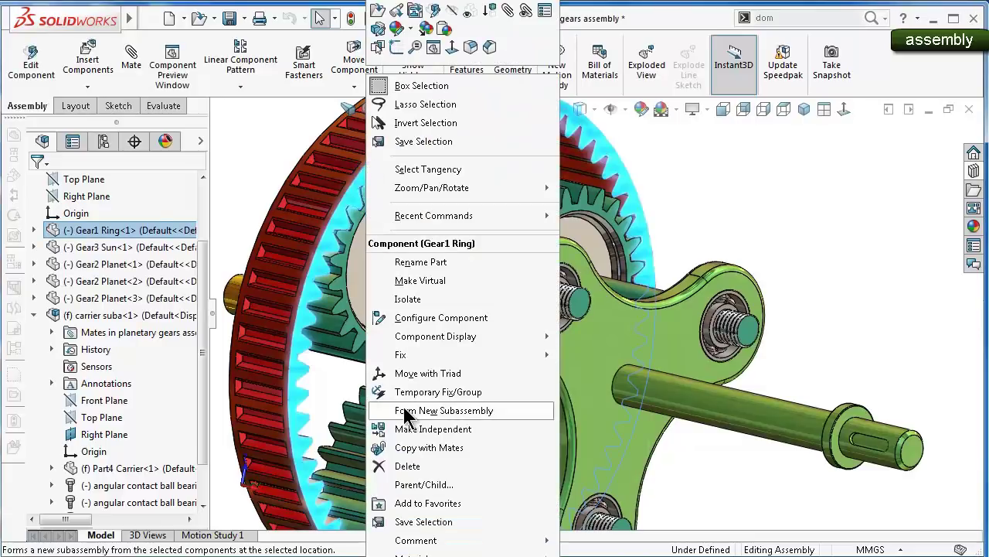
{"action": "mouse_move", "coordinate": [433, 354]}
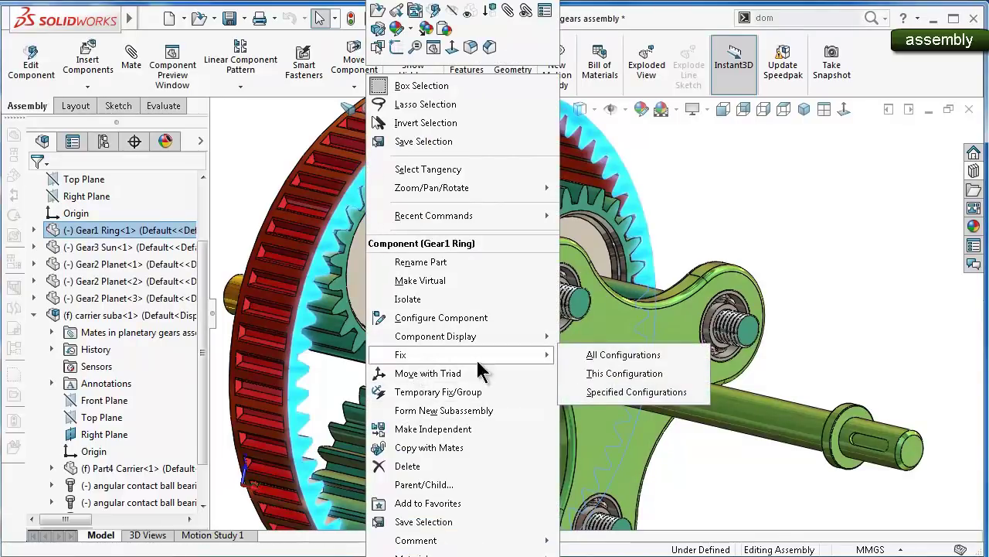
{"action": "left_click", "coordinate": [846, 236]}
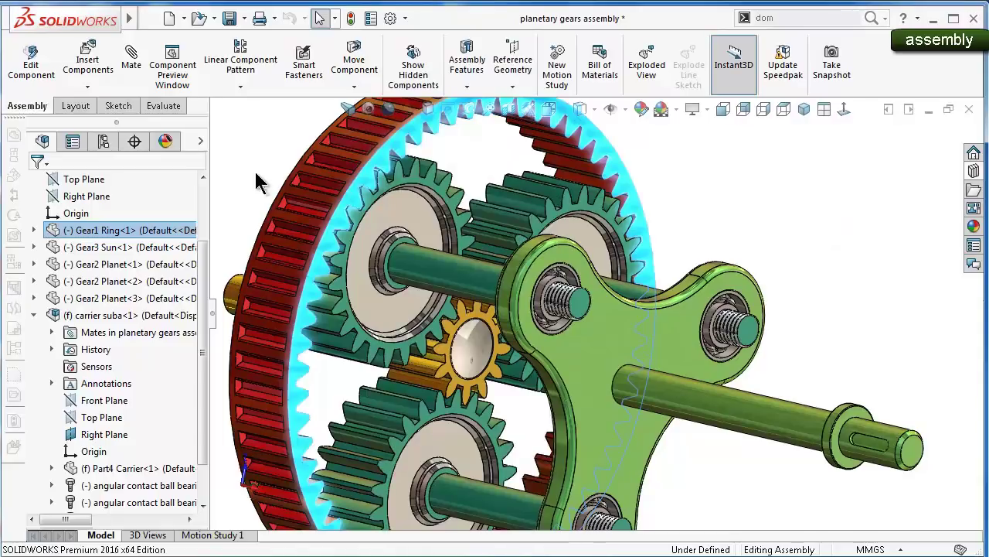
{"action": "left_click", "coordinate": [285, 136]}
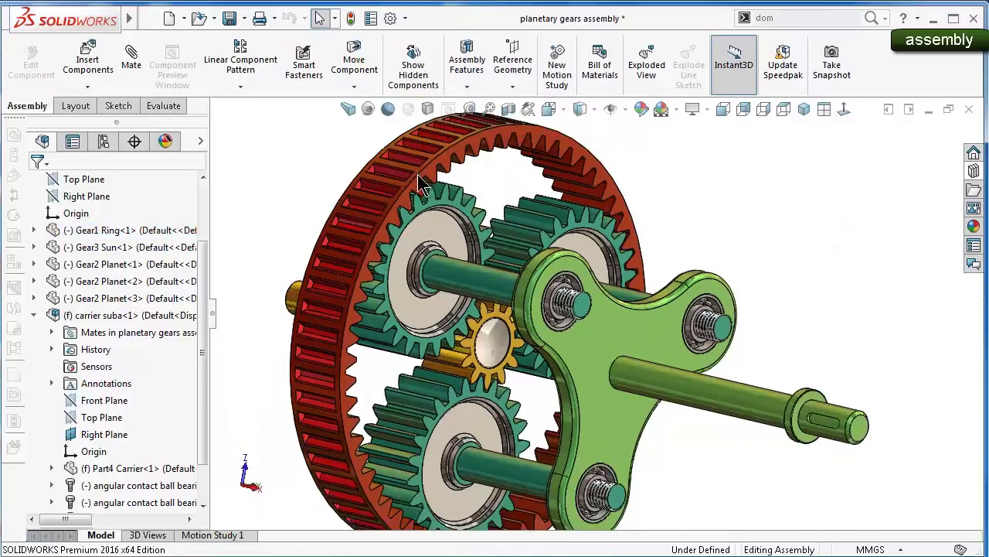
{"action": "middle_click_drag", "start_coordinate": [278, 130], "coordinate": [354, 290]}
Spin the ring and planet gears with Move Component, then return to Select
{"action": "mouse_move", "coordinate": [356, 290]}
{"action": "left_mouse_down"}
{"action": "mouse_move", "coordinate": [417, 236]}
{"action": "mouse_move", "coordinate": [506, 475]}
{"action": "mouse_move", "coordinate": [363, 379]}
{"action": "mouse_move", "coordinate": [366, 248]}
{"action": "mouse_move", "coordinate": [474, 196]}
{"action": "mouse_move", "coordinate": [585, 358]}
{"action": "mouse_move", "coordinate": [395, 260]}
{"action": "mouse_move", "coordinate": [409, 495]}
{"action": "mouse_move", "coordinate": [579, 356]}
{"action": "mouse_move", "coordinate": [368, 222]}
{"action": "mouse_move", "coordinate": [340, 402]}
{"action": "mouse_move", "coordinate": [477, 370]}
{"action": "mouse_move", "coordinate": [392, 239]}
{"action": "mouse_move", "coordinate": [320, 276]}
{"action": "mouse_move", "coordinate": [402, 463]}
{"action": "mouse_move", "coordinate": [539, 481]}
{"action": "mouse_move", "coordinate": [608, 388]}
{"action": "mouse_move", "coordinate": [425, 316]}
{"action": "left_mouse_up"}
{"action": "key", "text": "Escape"}
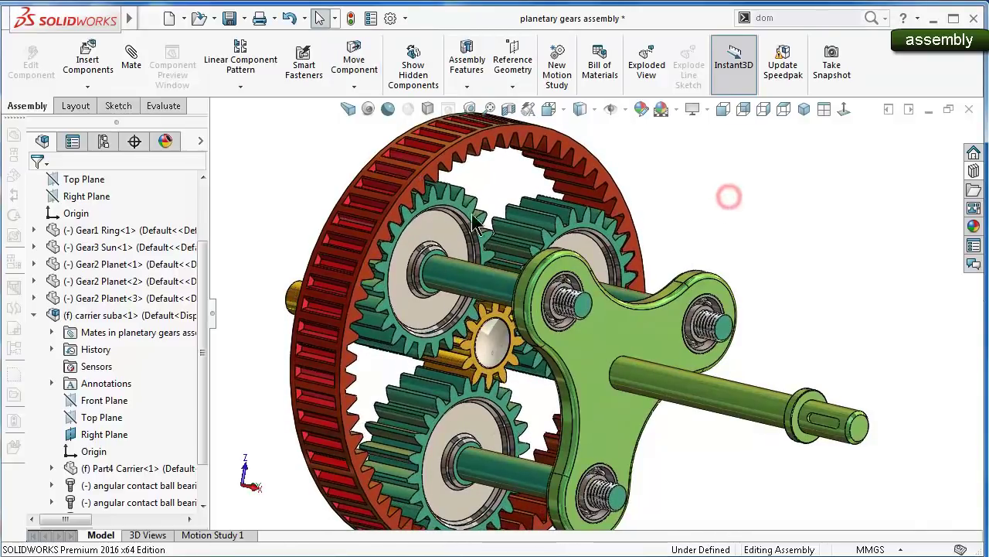
Activate case2 and turn the carrier to watch the planet gears
{"action": "left_click", "coordinate": [103, 141]}
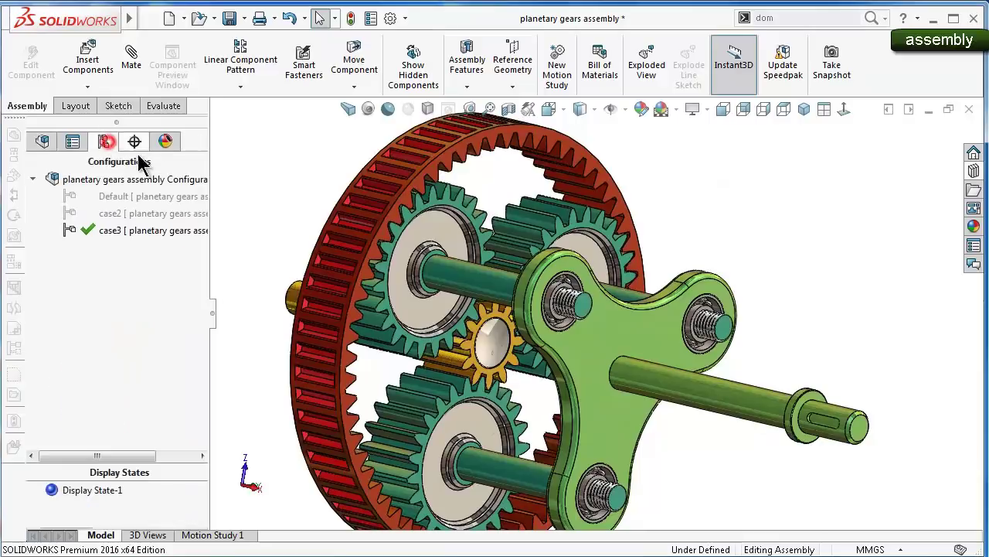
{"action": "double_click", "coordinate": [110, 214]}
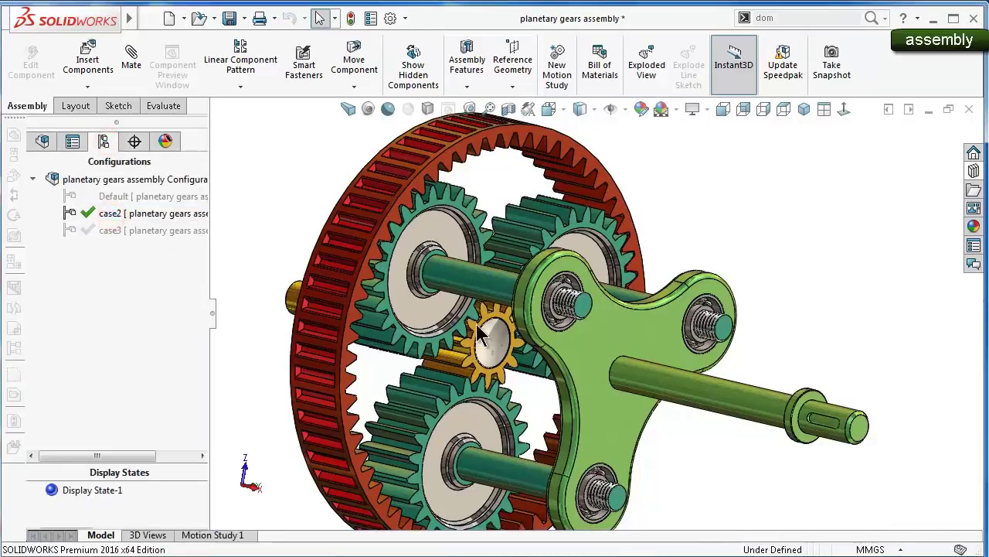
{"action": "left_click_drag", "start_coordinate": [492, 325], "coordinate": [495, 328]}
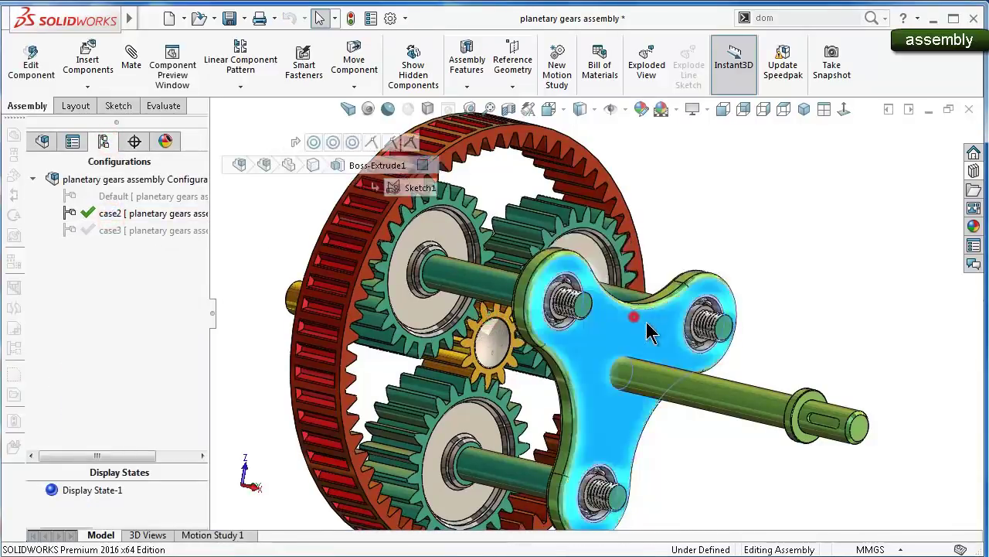
{"action": "mouse_move", "coordinate": [629, 320]}
{"action": "left_mouse_down"}
{"action": "mouse_move", "coordinate": [631, 384]}
{"action": "mouse_move", "coordinate": [555, 320]}
{"action": "mouse_move", "coordinate": [629, 316]}
{"action": "mouse_move", "coordinate": [596, 409]}
{"action": "mouse_move", "coordinate": [567, 337]}
{"action": "mouse_move", "coordinate": [657, 340]}
{"action": "mouse_move", "coordinate": [585, 409]}
{"action": "mouse_move", "coordinate": [557, 386]}
{"action": "left_mouse_up"}
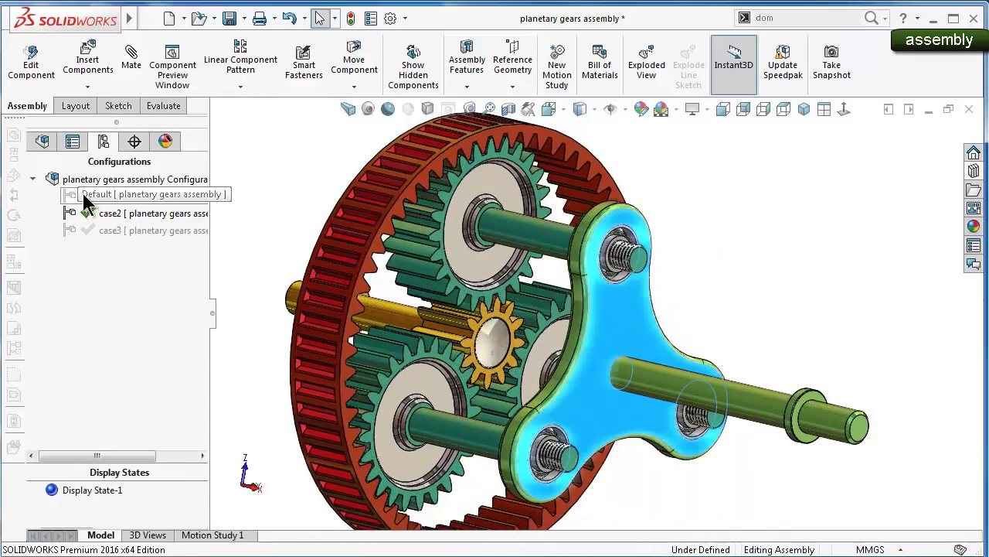
Activate Default and turn the output shaft so the carrier and planets rotate
{"action": "left_click", "coordinate": [112, 185]}
{"action": "double_click", "coordinate": [115, 195]}
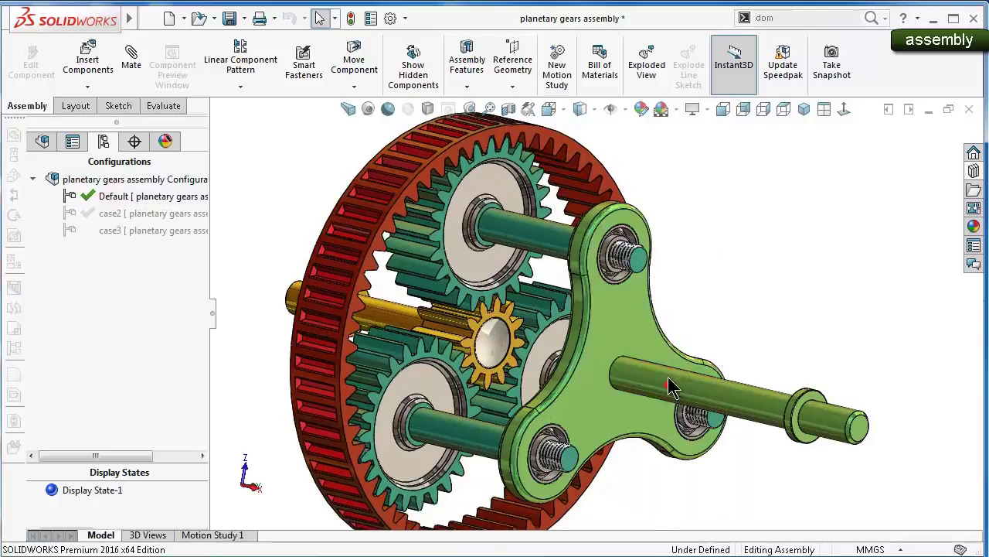
{"action": "mouse_move", "coordinate": [671, 387]}
{"action": "left_mouse_down"}
{"action": "mouse_move", "coordinate": [700, 404]}
{"action": "mouse_move", "coordinate": [654, 389]}
{"action": "mouse_move", "coordinate": [688, 391]}
{"action": "mouse_move", "coordinate": [657, 398]}
{"action": "mouse_move", "coordinate": [641, 376]}
{"action": "left_mouse_up"}
{"action": "mouse_move", "coordinate": [641, 376]}
{"action": "middle_mouse_down"}
{"action": "mouse_move", "coordinate": [602, 280]}
{"action": "mouse_move", "coordinate": [613, 335]}
{"action": "mouse_move", "coordinate": [680, 396]}
{"action": "middle_mouse_up"}
{"action": "mouse_move", "coordinate": [602, 336]}
{"action": "left_mouse_down"}
{"action": "mouse_move", "coordinate": [596, 327]}
{"action": "mouse_move", "coordinate": [628, 333]}
{"action": "mouse_move", "coordinate": [624, 359]}
{"action": "mouse_move", "coordinate": [605, 367]}
{"action": "mouse_move", "coordinate": [667, 371]}
{"action": "mouse_move", "coordinate": [656, 393]}
{"action": "mouse_move", "coordinate": [613, 381]}
{"action": "mouse_move", "coordinate": [611, 356]}
{"action": "mouse_move", "coordinate": [640, 361]}
{"action": "mouse_move", "coordinate": [714, 308]}
{"action": "left_mouse_up"}
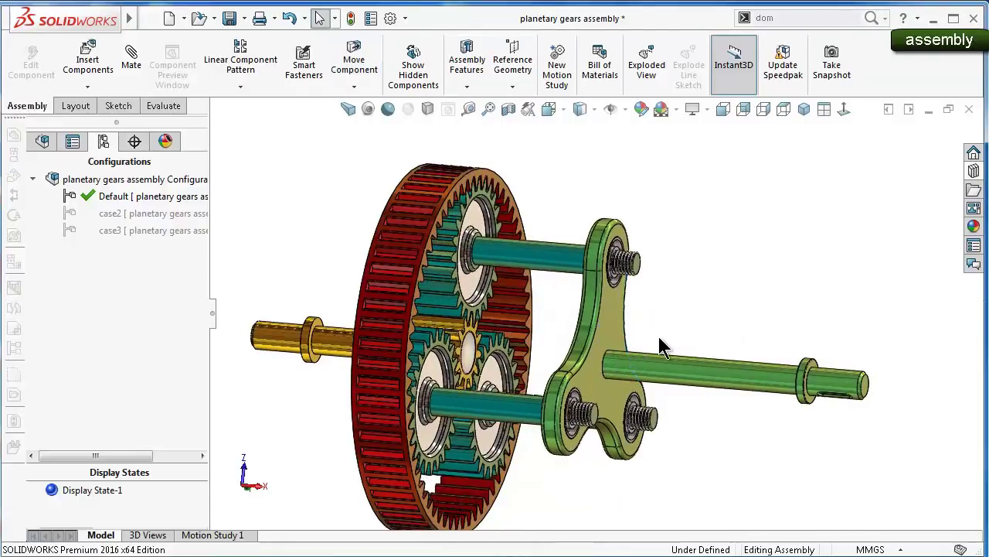
Add RotaryMotor1 on the carrier's output shaft face in Motion Study 1 and collapse the timeline
{"action": "left_click", "coordinate": [210, 537]}
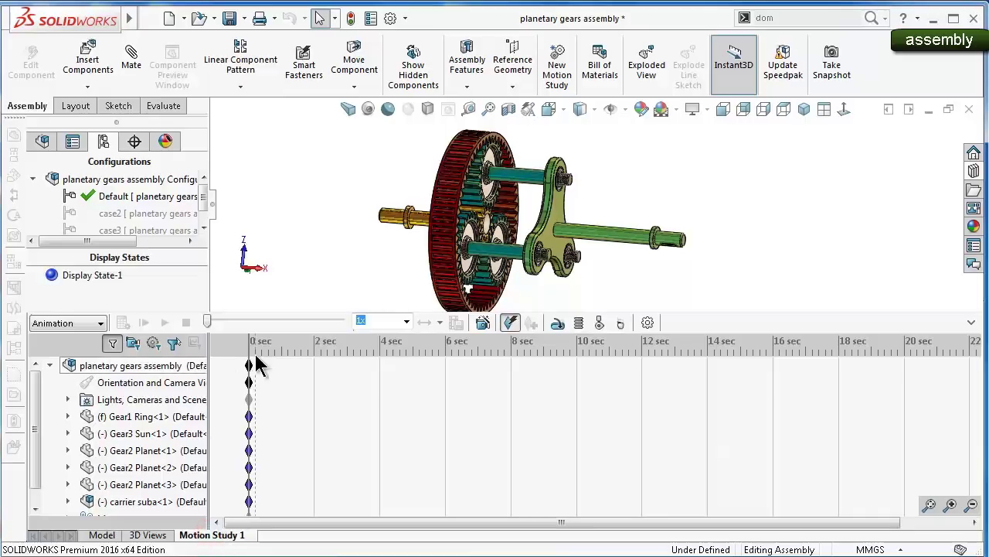
{"action": "left_click", "coordinate": [558, 323]}
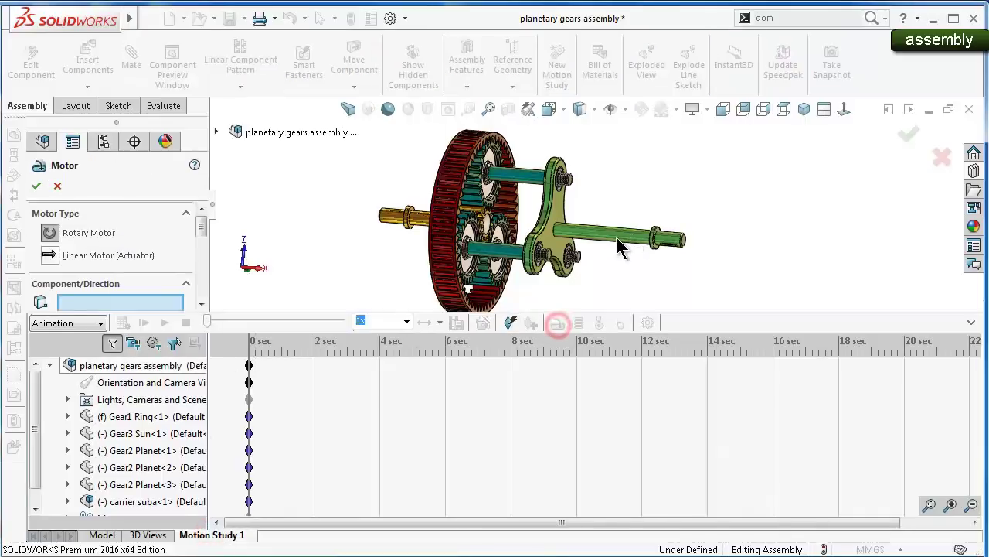
{"action": "left_click", "coordinate": [617, 239]}
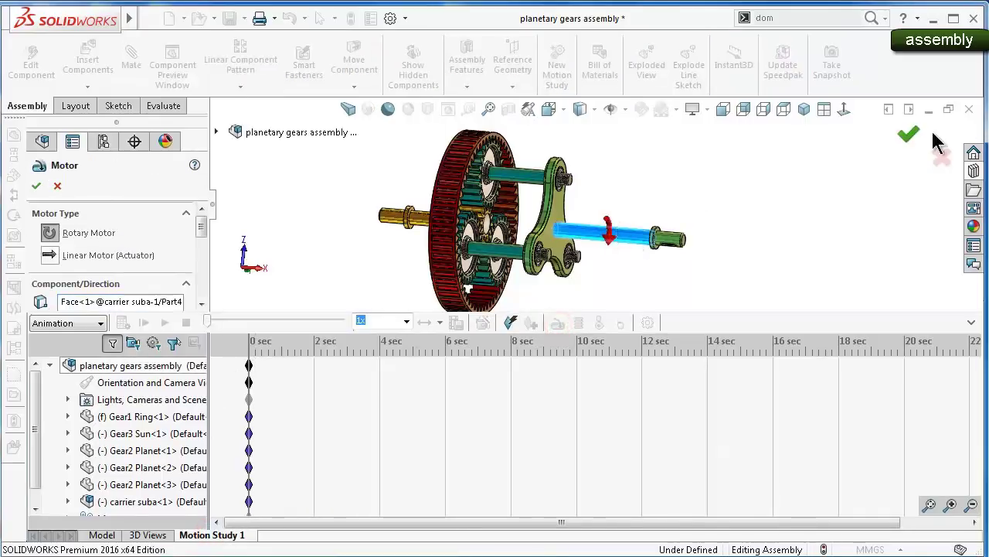
{"action": "left_click", "coordinate": [907, 136]}
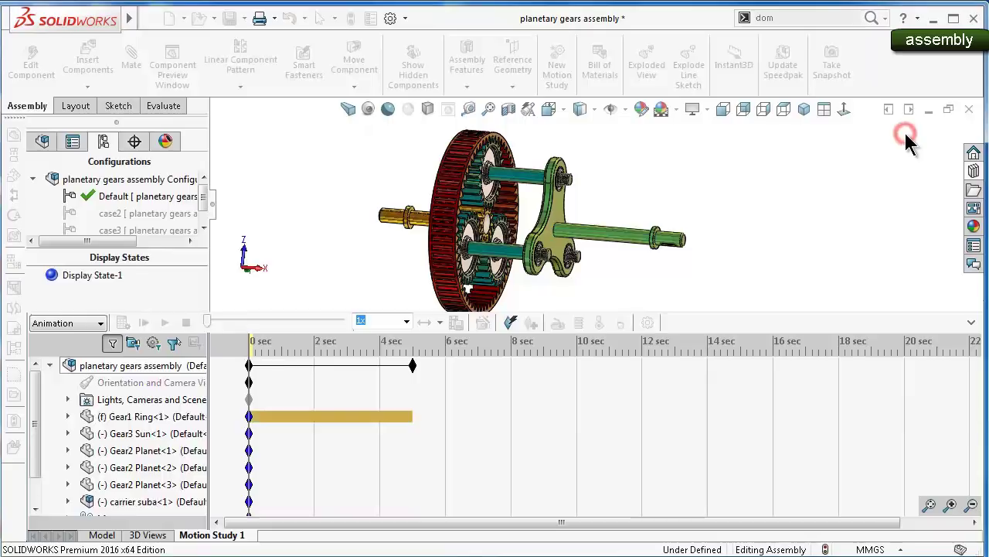
{"action": "left_click", "coordinate": [971, 323]}
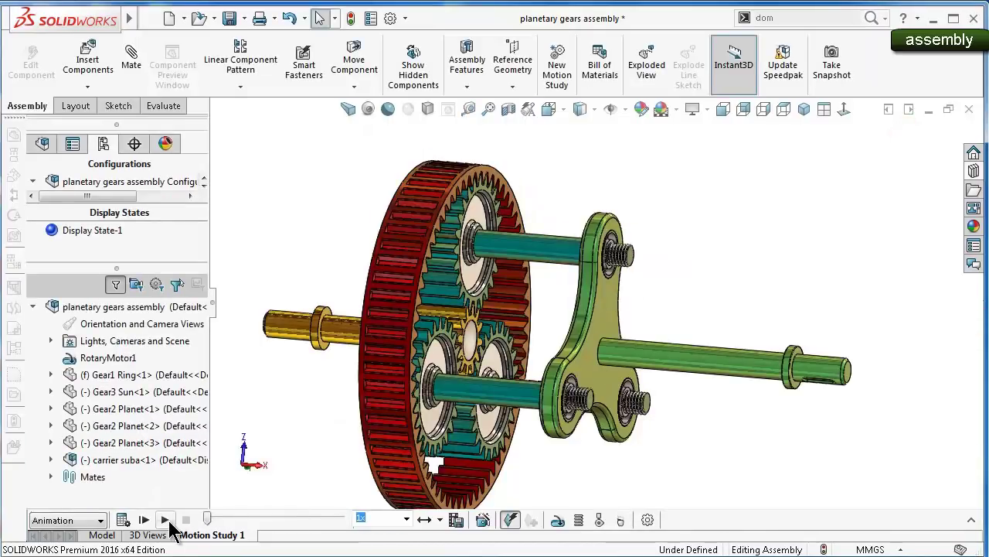
Play Motion Study 1 and watch it from front, back, right, top and isometric views
{"action": "left_click", "coordinate": [166, 520]}
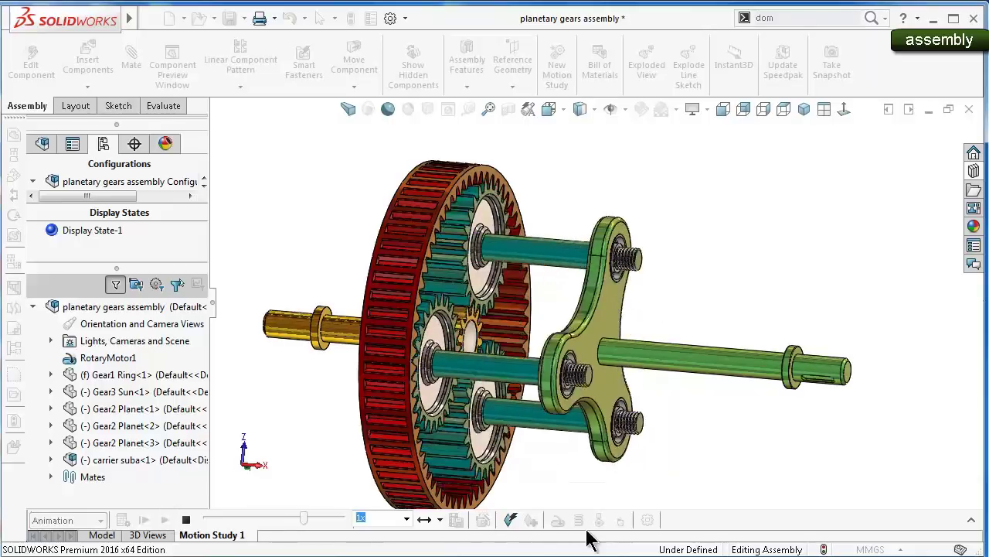
{"action": "left_click", "coordinate": [723, 109]}
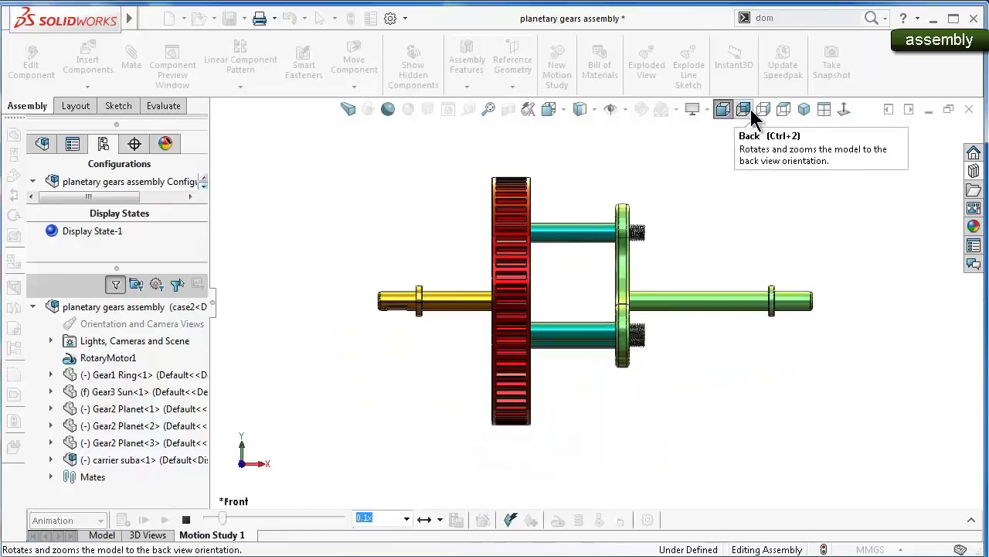
{"action": "left_click", "coordinate": [744, 108]}
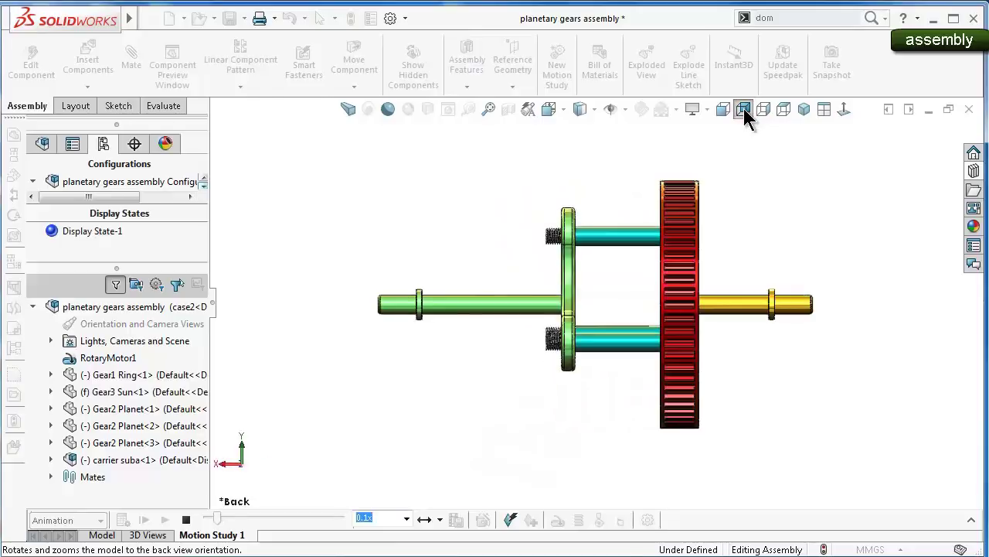
{"action": "left_click", "coordinate": [765, 108]}
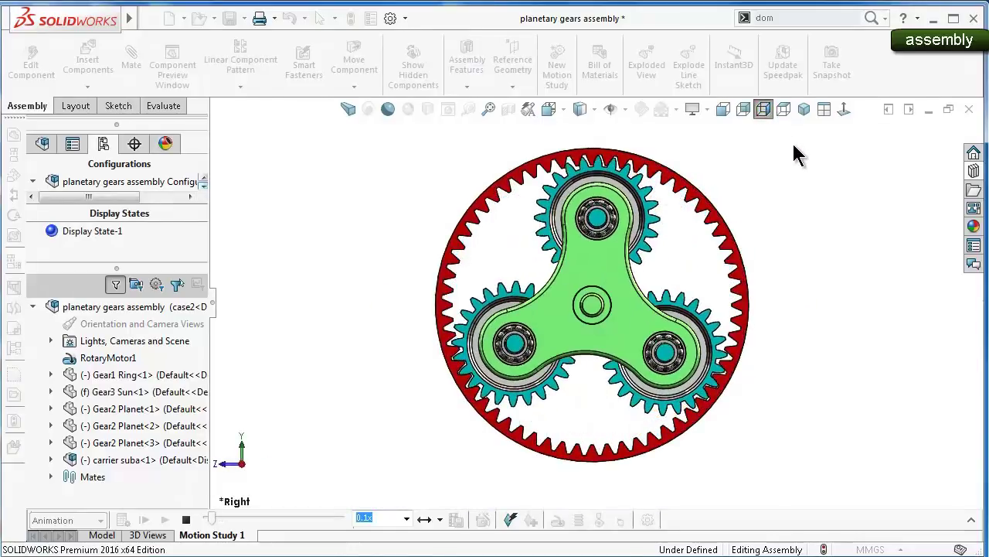
{"action": "left_click", "coordinate": [786, 109]}
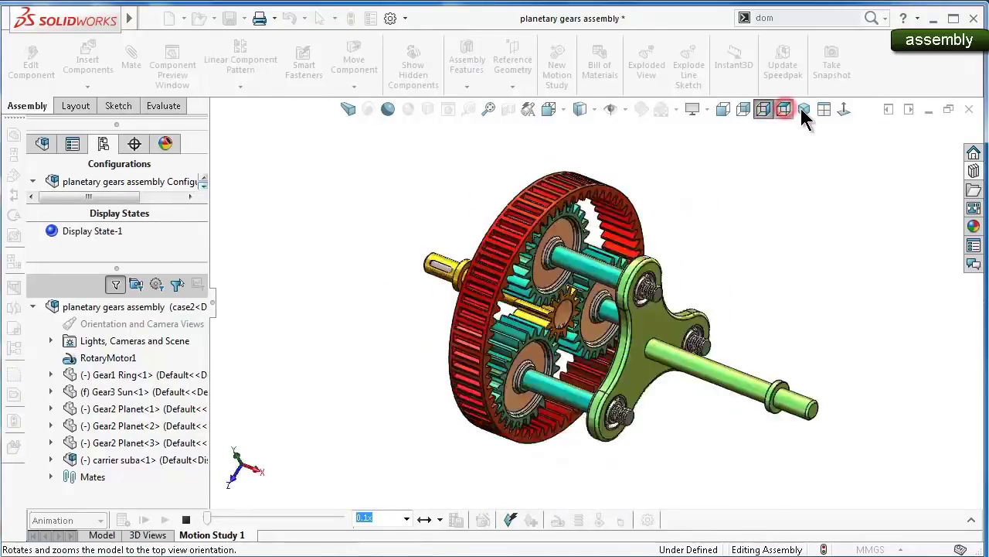
{"action": "left_click", "coordinate": [803, 109]}
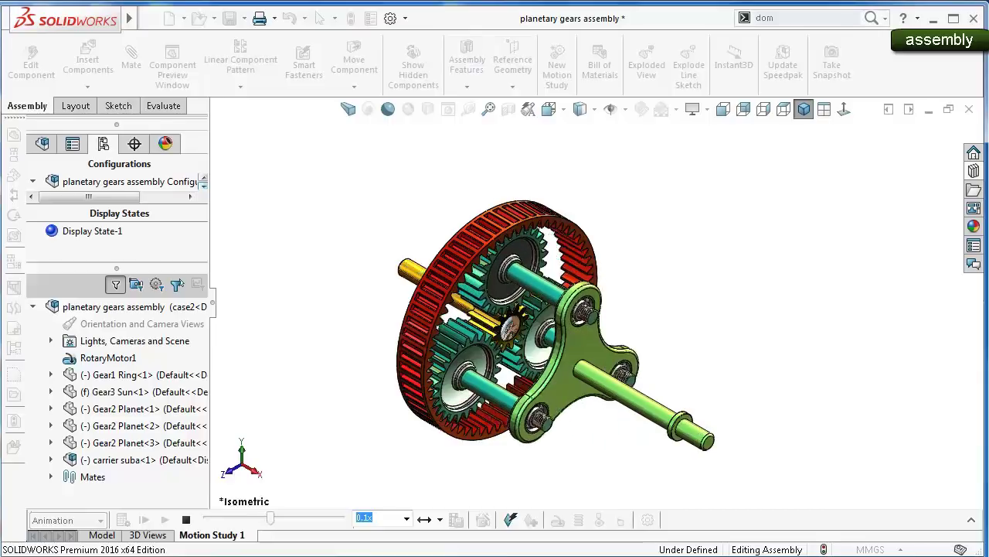
Set playback speed to 0.25x, restore the feature tree, and rotate toward a frontal view
{"action": "left_click", "coordinate": [406, 518]}
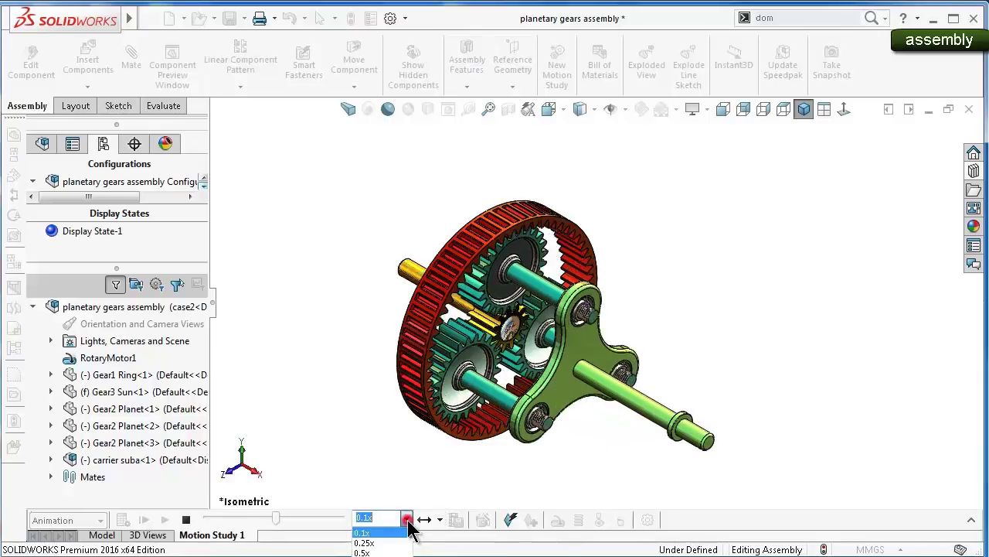
{"action": "left_click", "coordinate": [402, 543]}
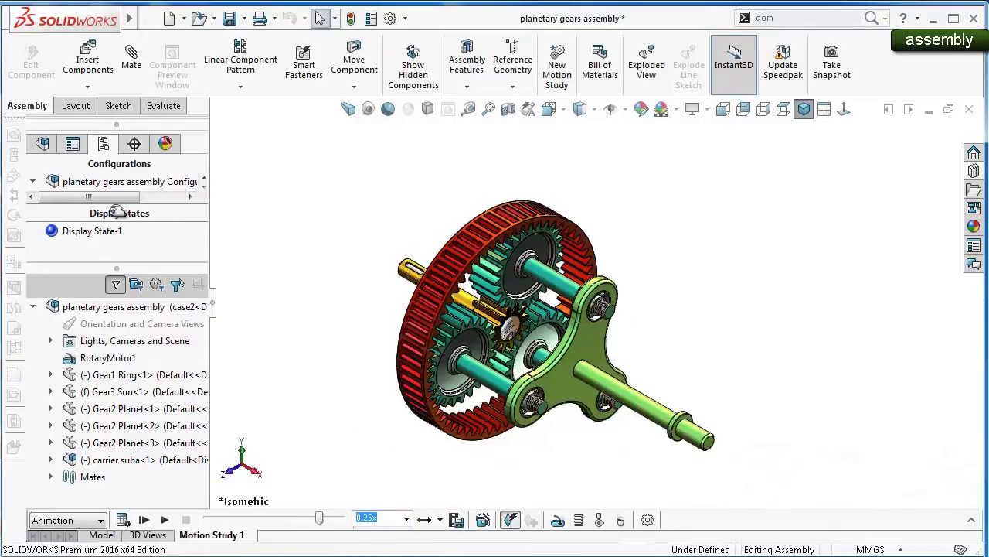
{"action": "left_click", "coordinate": [42, 146]}
{"action": "middle_click_drag", "start_coordinate": [348, 212], "coordinate": [347, 218]}
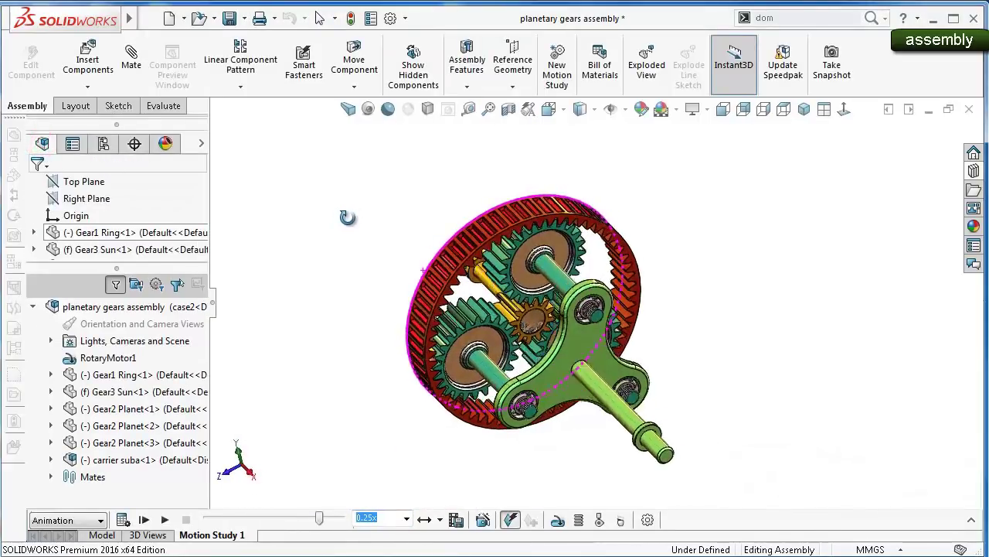
From Toolbox Hex Nuts - Prevailing Torque, seat a nut on the upper carrier bolt
{"action": "left_click", "coordinate": [102, 534]}
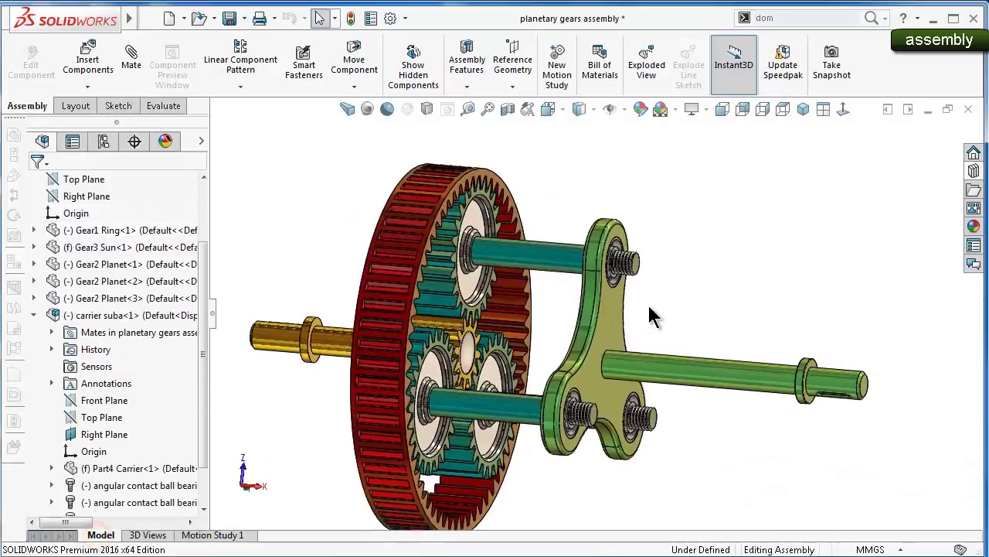
{"action": "left_click", "coordinate": [972, 172]}
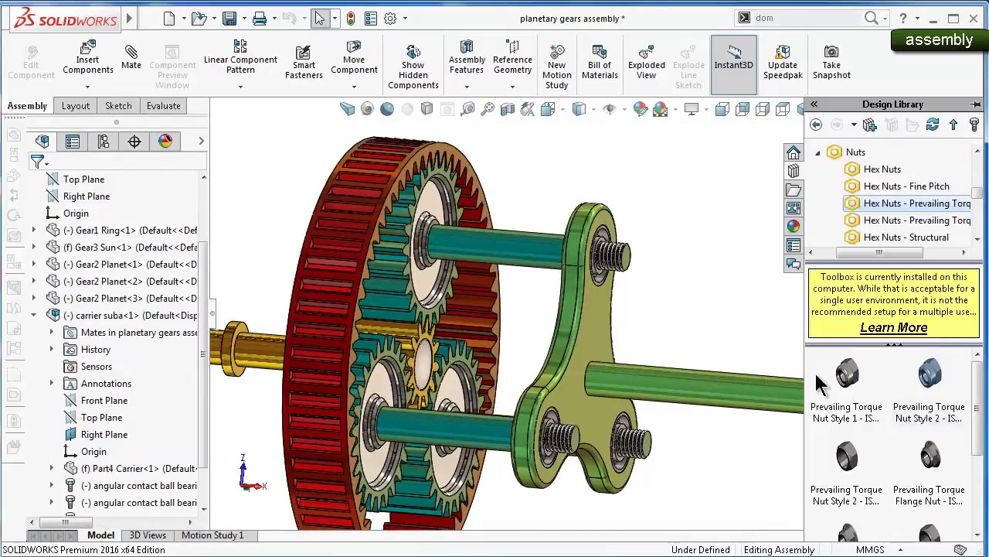
{"action": "middle_click_drag", "start_coordinate": [716, 312], "coordinate": [689, 317]}
{"action": "scroll", "coordinate": [687, 299], "scroll_direction": "down", "scroll_amount": 2}
{"action": "scroll", "coordinate": [673, 293], "scroll_direction": "down", "scroll_amount": 3}
{"action": "scroll", "coordinate": [665, 301], "scroll_direction": "down", "scroll_amount": 2}
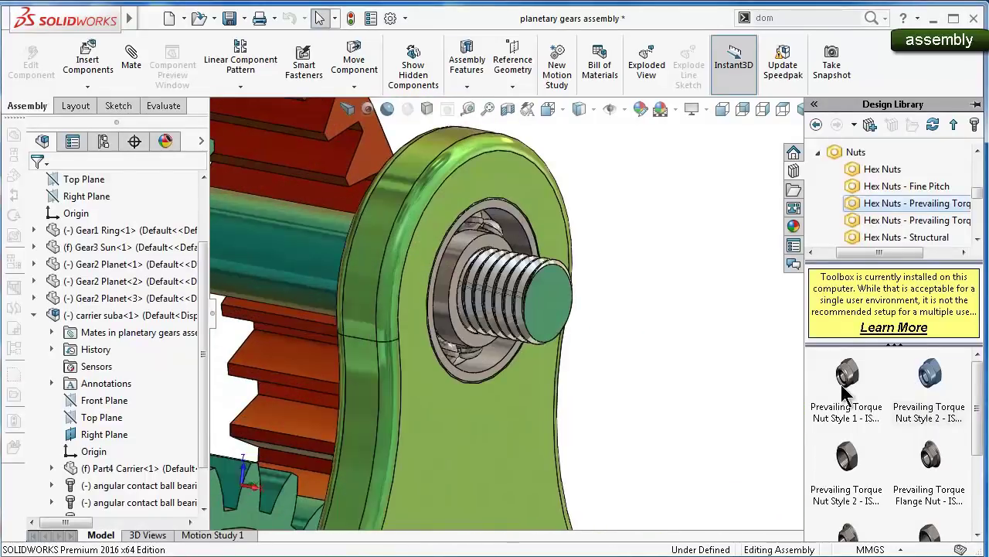
{"action": "left_click_drag", "start_coordinate": [656, 342], "coordinate": [507, 306]}
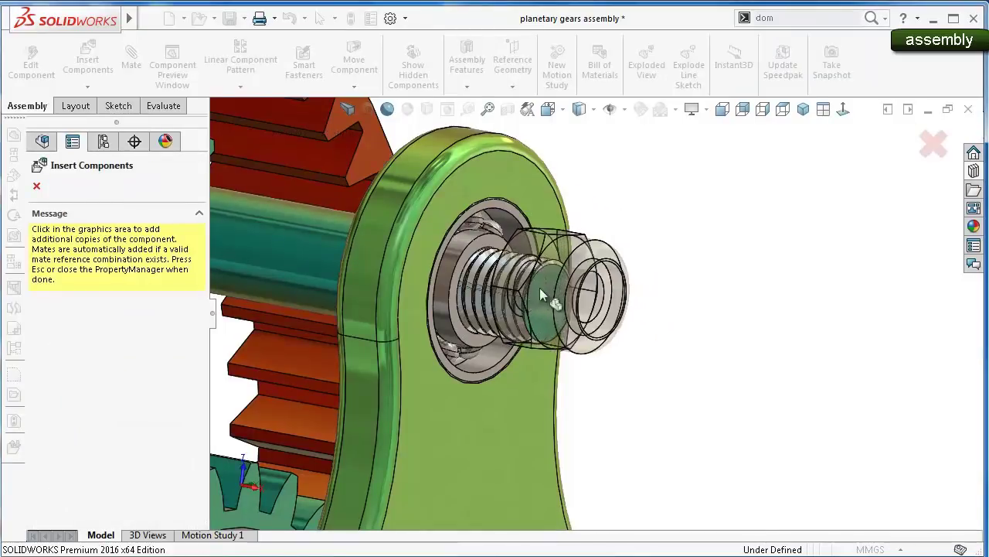
{"action": "scroll", "coordinate": [578, 309], "scroll_direction": "up", "scroll_amount": 4}
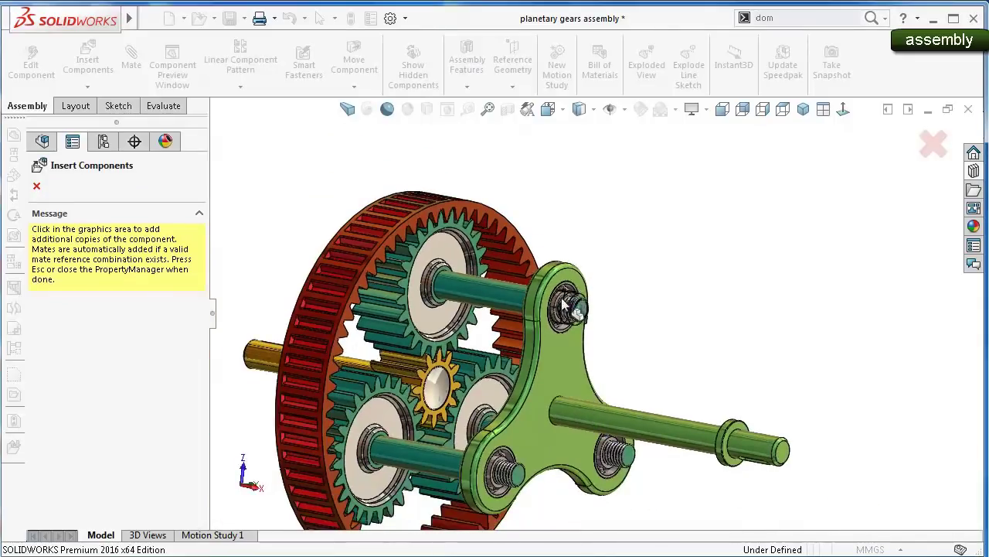
{"action": "scroll", "coordinate": [574, 308], "scroll_direction": "down", "scroll_amount": 5}
{"action": "scroll", "coordinate": [545, 288], "scroll_direction": "down", "scroll_amount": 2}
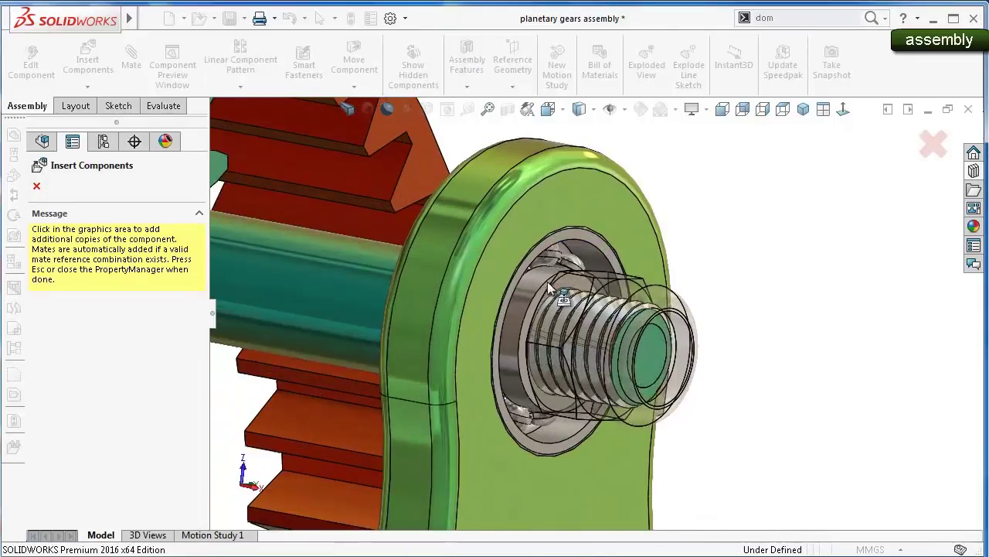
{"action": "left_click", "coordinate": [545, 281]}
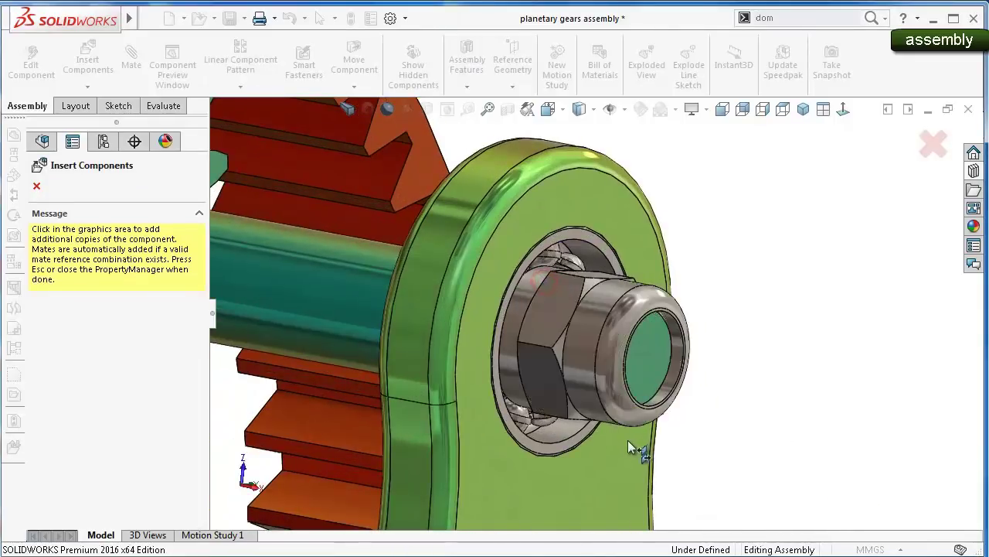
Seat a second prevailing-torque nut on the lower carrier bolt
{"action": "scroll", "coordinate": [628, 440], "scroll_direction": "up", "scroll_amount": 2}
{"action": "scroll", "coordinate": [596, 456], "scroll_direction": "up", "scroll_amount": 1}
{"action": "scroll", "coordinate": [596, 456], "scroll_direction": "up", "scroll_amount": 3}
{"action": "scroll", "coordinate": [535, 504], "scroll_direction": "up", "scroll_amount": 1}
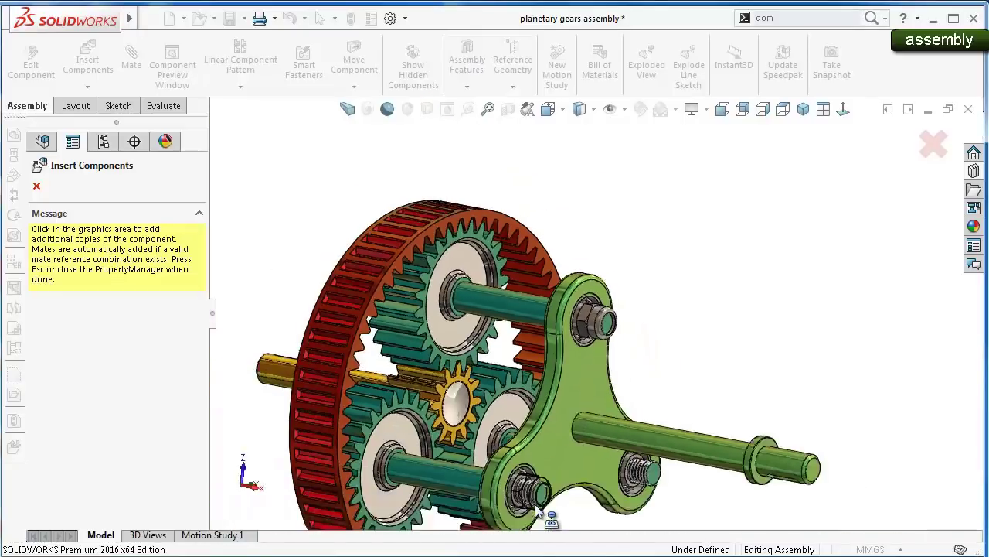
{"action": "scroll", "coordinate": [547, 441], "scroll_direction": "down", "scroll_amount": 3}
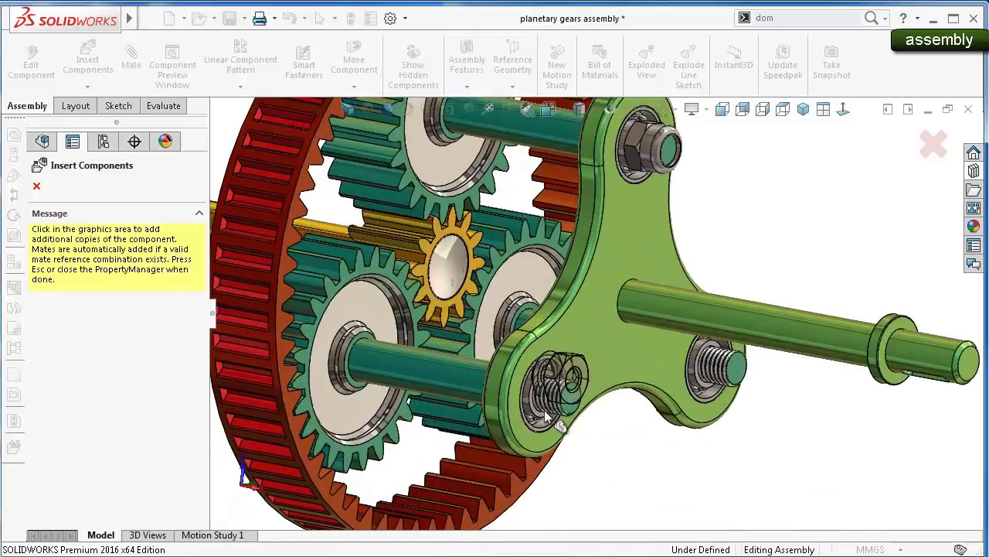
{"action": "left_click", "coordinate": [552, 408]}
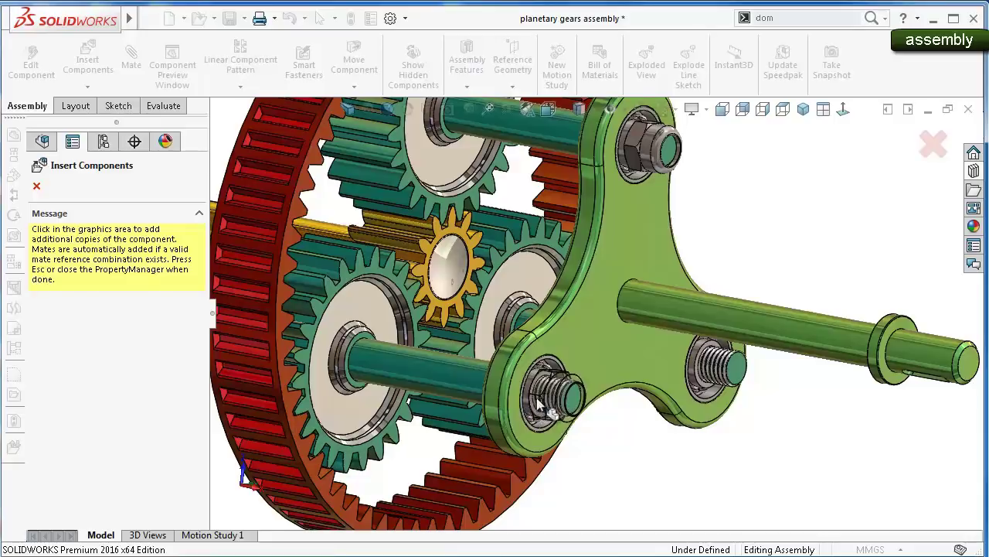
Seat the third prevailing-torque nut on the remaining carrier bolt
{"action": "scroll", "coordinate": [545, 398], "scroll_direction": "down", "scroll_amount": 3}
{"action": "scroll", "coordinate": [575, 383], "scroll_direction": "down", "scroll_amount": 2}
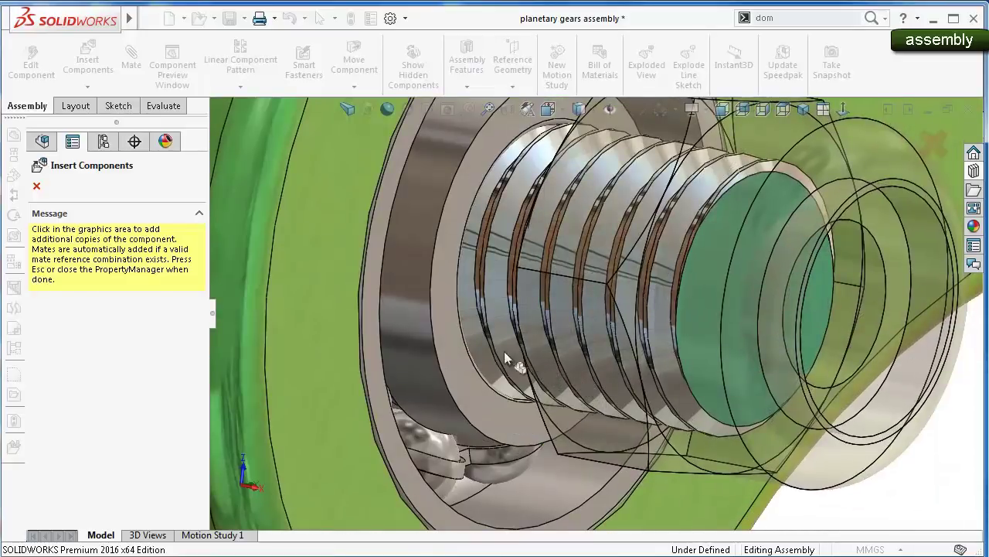
{"action": "scroll", "coordinate": [439, 349], "scroll_direction": "up", "scroll_amount": 2}
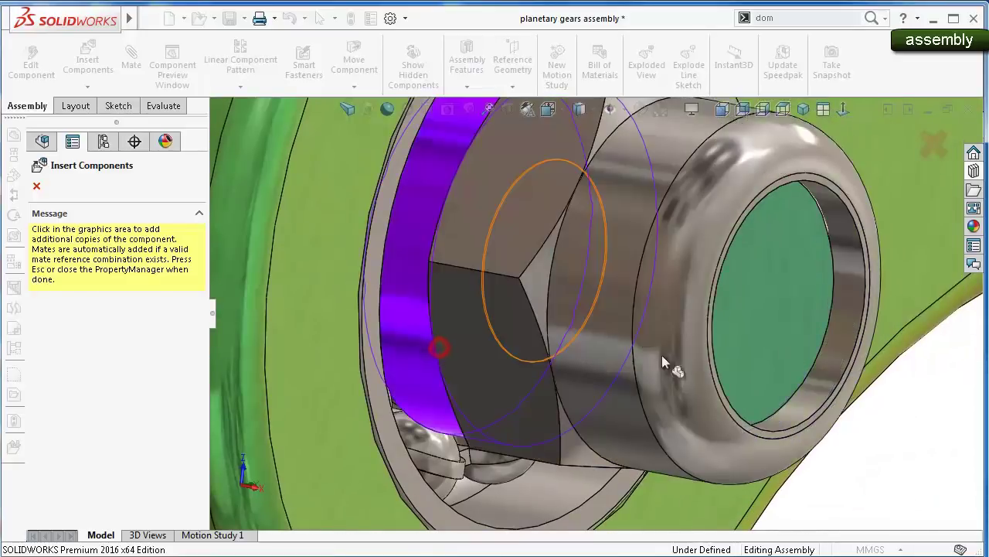
{"action": "scroll", "coordinate": [661, 355], "scroll_direction": "up", "scroll_amount": 2}
{"action": "scroll", "coordinate": [697, 353], "scroll_direction": "up", "scroll_amount": 1}
{"action": "scroll", "coordinate": [829, 327], "scroll_direction": "up", "scroll_amount": 4}
{"action": "scroll", "coordinate": [812, 313], "scroll_direction": "down", "scroll_amount": 3}
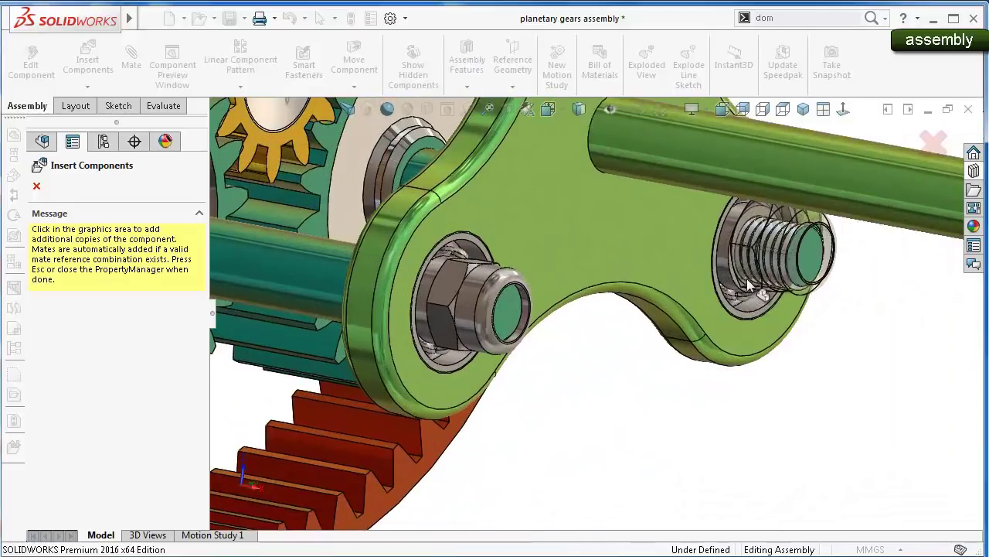
{"action": "scroll", "coordinate": [789, 272], "scroll_direction": "down", "scroll_amount": 1}
{"action": "scroll", "coordinate": [726, 264], "scroll_direction": "down", "scroll_amount": 2}
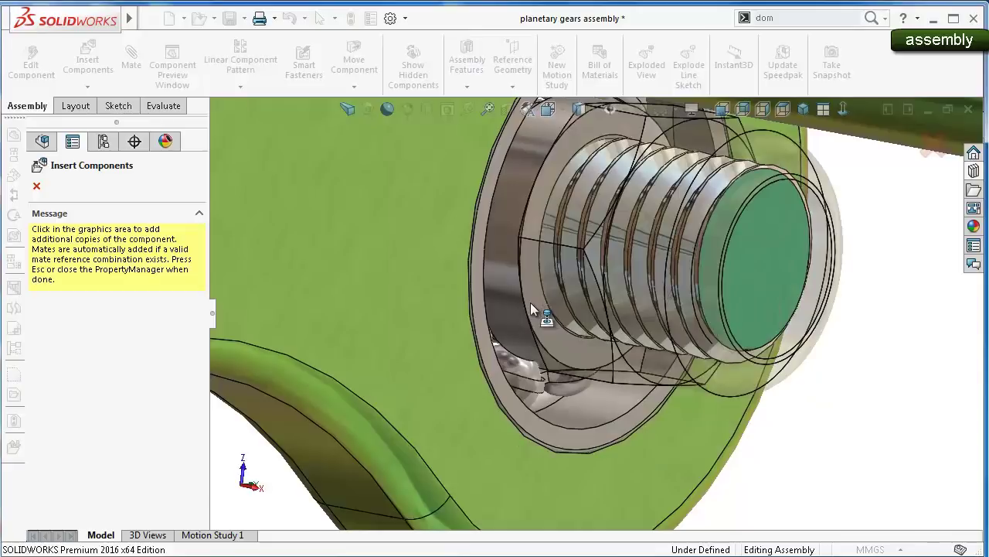
{"action": "left_click", "coordinate": [530, 302]}
{"action": "scroll", "coordinate": [570, 310], "scroll_direction": "up", "scroll_amount": 5}
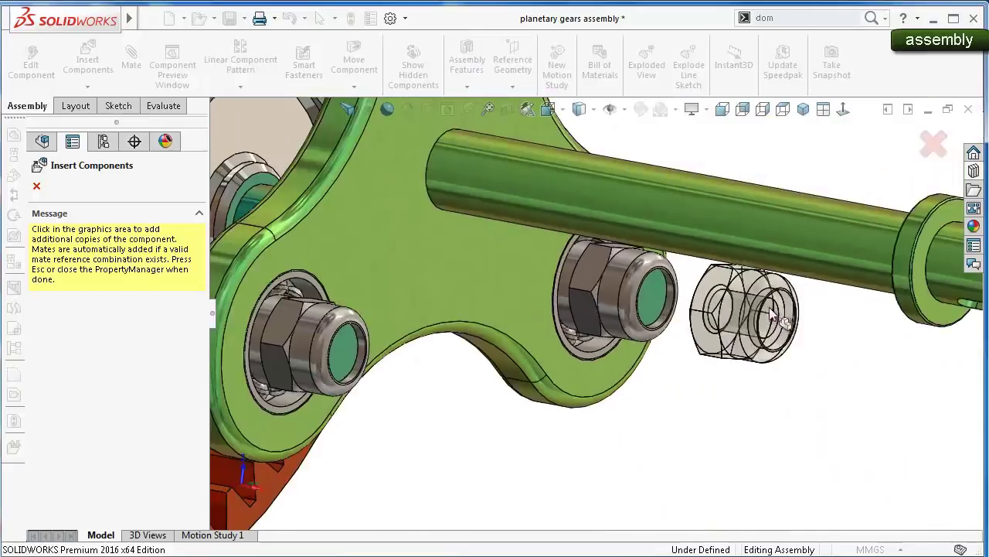
{"action": "scroll", "coordinate": [773, 313], "scroll_direction": "up", "scroll_amount": 3}
{"action": "scroll", "coordinate": [766, 310], "scroll_direction": "up", "scroll_amount": 2}
Finish inserting nuts, select the top assembly, orbit to the gear side, and hide the tree
{"action": "left_click", "coordinate": [933, 143]}
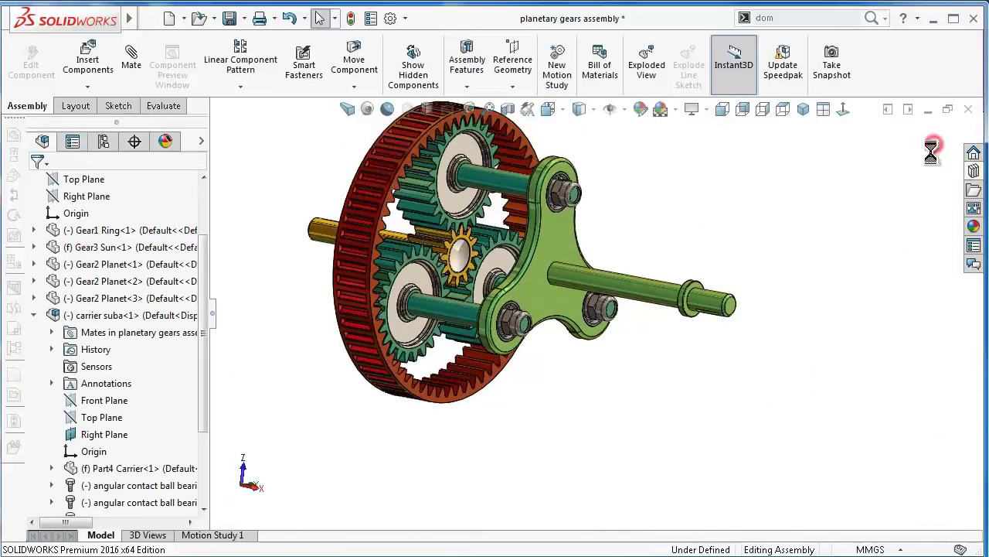
{"action": "left_click", "coordinate": [823, 418]}
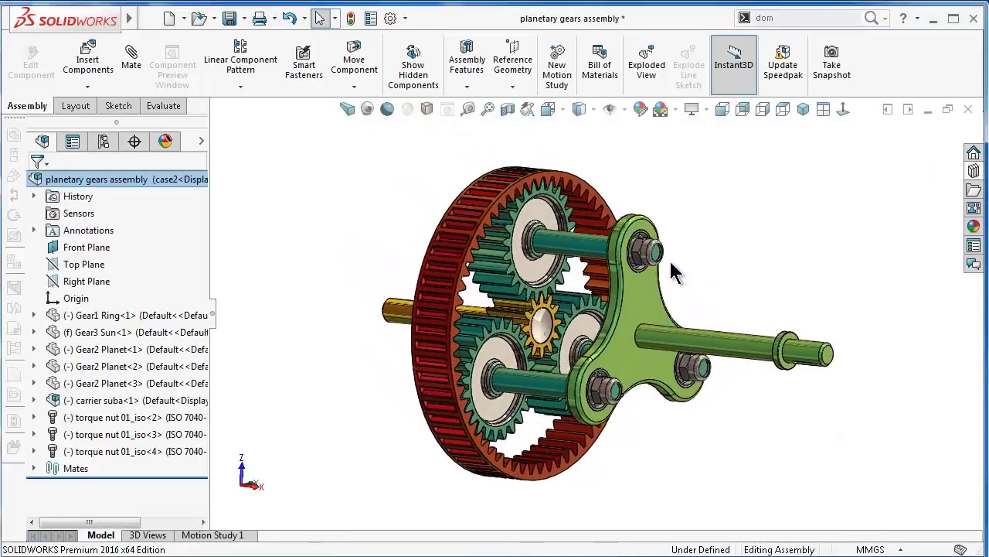
{"action": "middle_click_drag", "start_coordinate": [674, 274], "coordinate": [727, 340]}
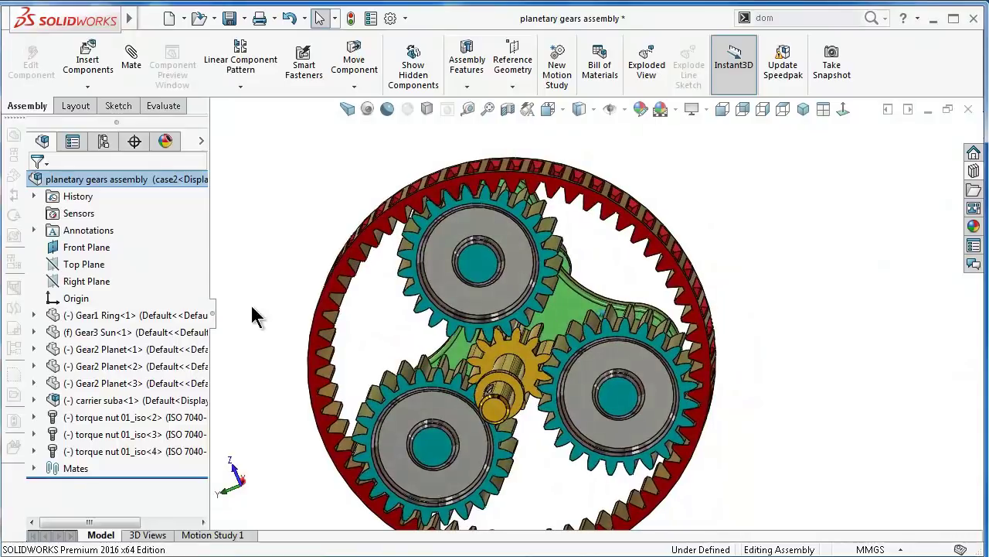
{"action": "left_click", "coordinate": [213, 312]}
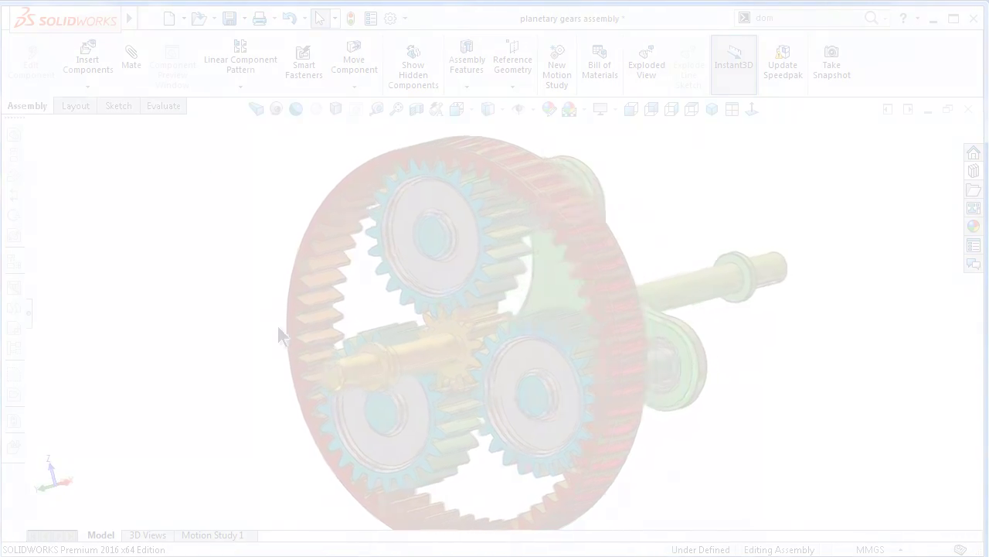